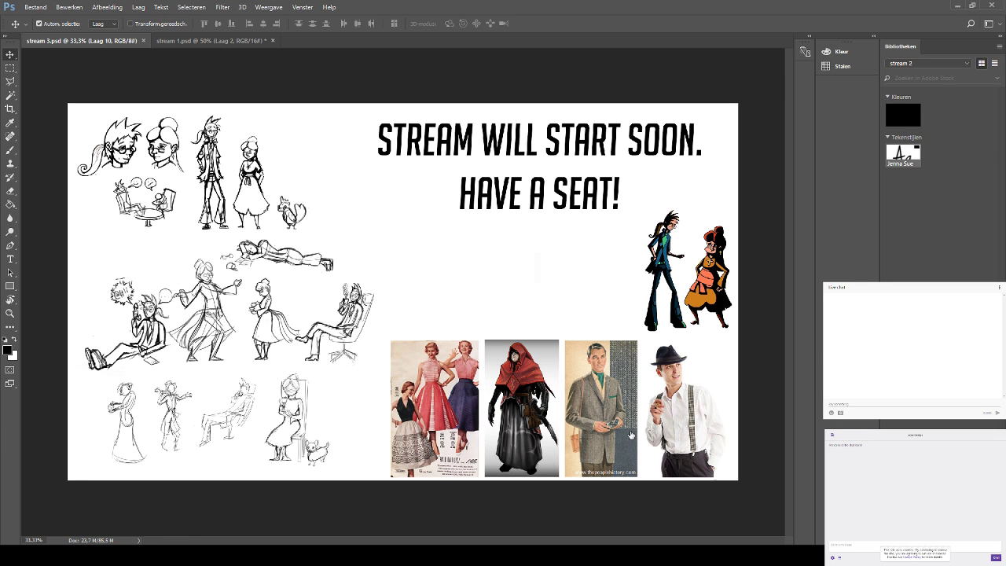
Remove the "STREAM WILL START SOON. HAVE A SEAT!" text from the canvas.
key(Delete)
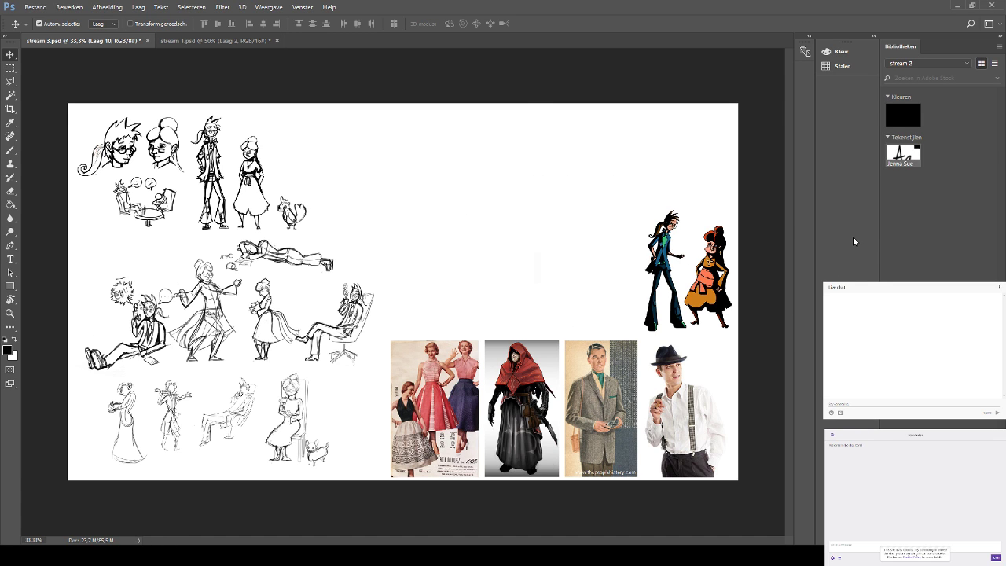
click(10, 68)
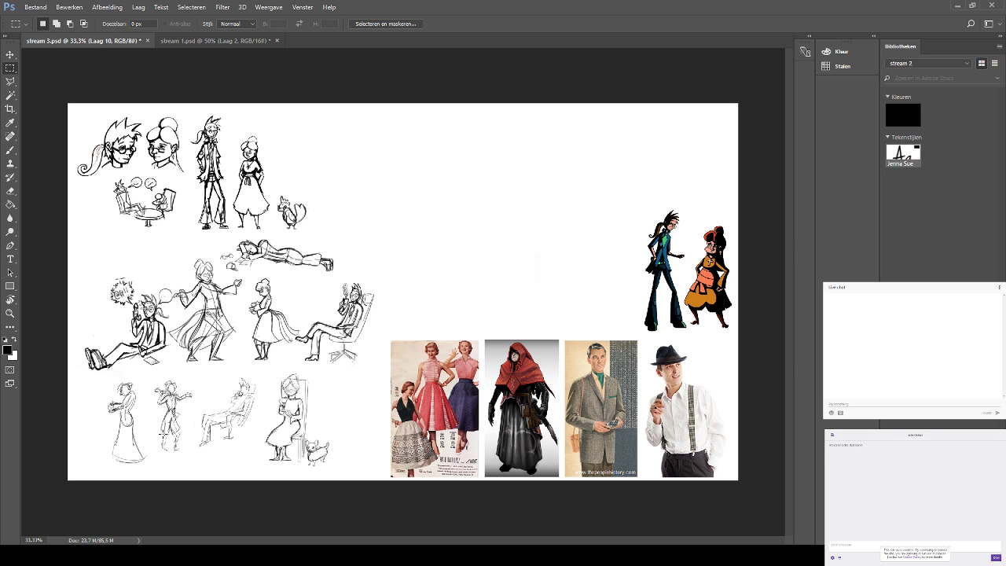
drag(627, 271, 792, 182)
key(ctrl+d)
Switch to the Brush tool and reduce the brush size to 8 px for working among the character sketches.
click(10, 163)
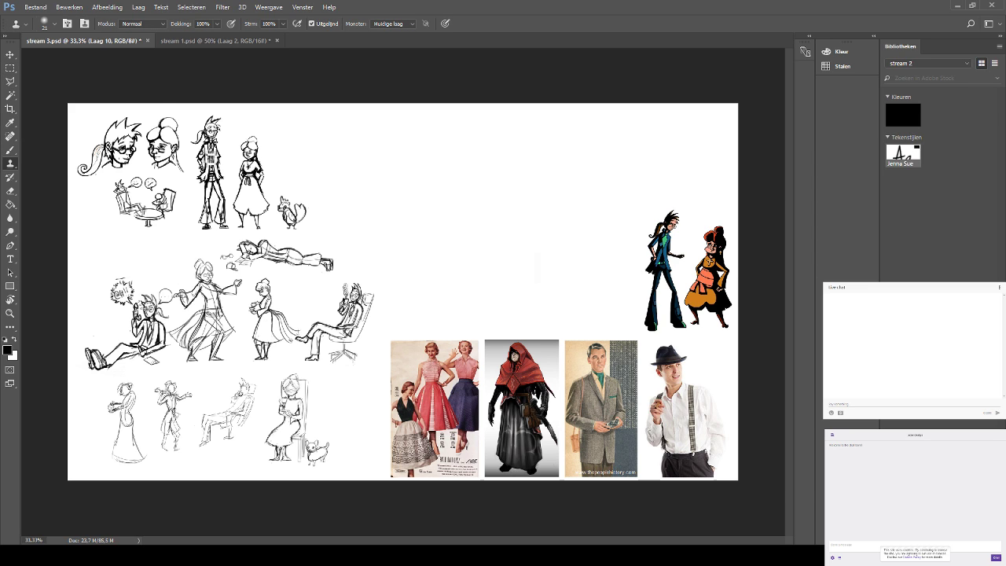
key(ctrl+plus)
key(ctrl+plus)
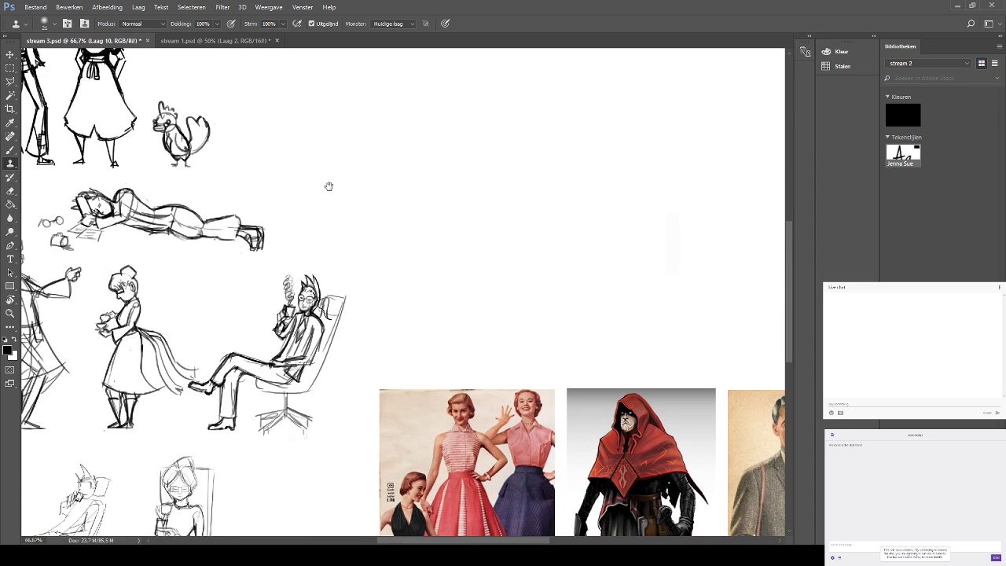
drag(328, 186, 529, 189)
drag(364, 76, 383, 223)
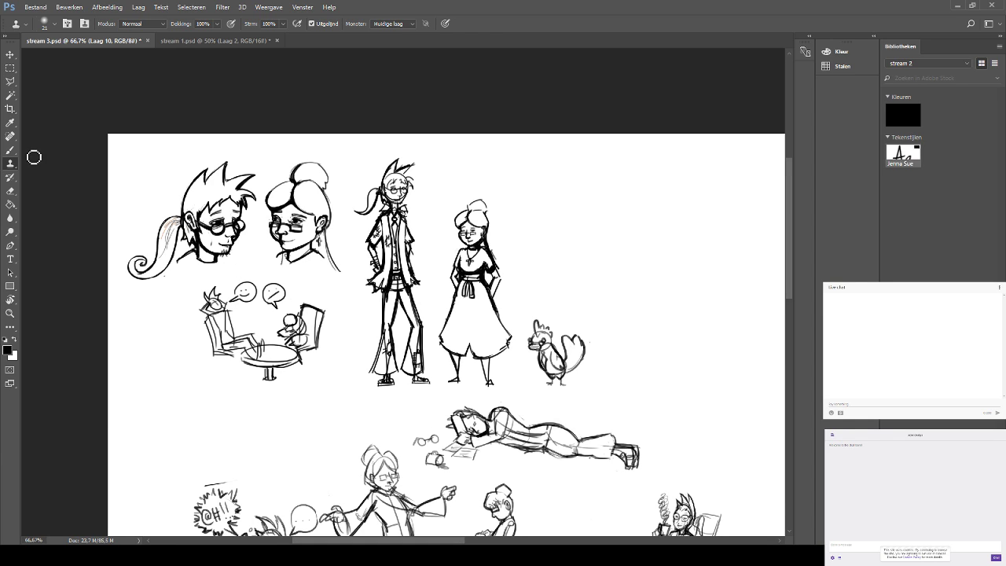
click(10, 149)
mouse_move(322, 283)
mouse_down()
mouse_move(303, 109)
mouse_move(232, 15)
mouse_up()
drag(441, 187, 414, 286)
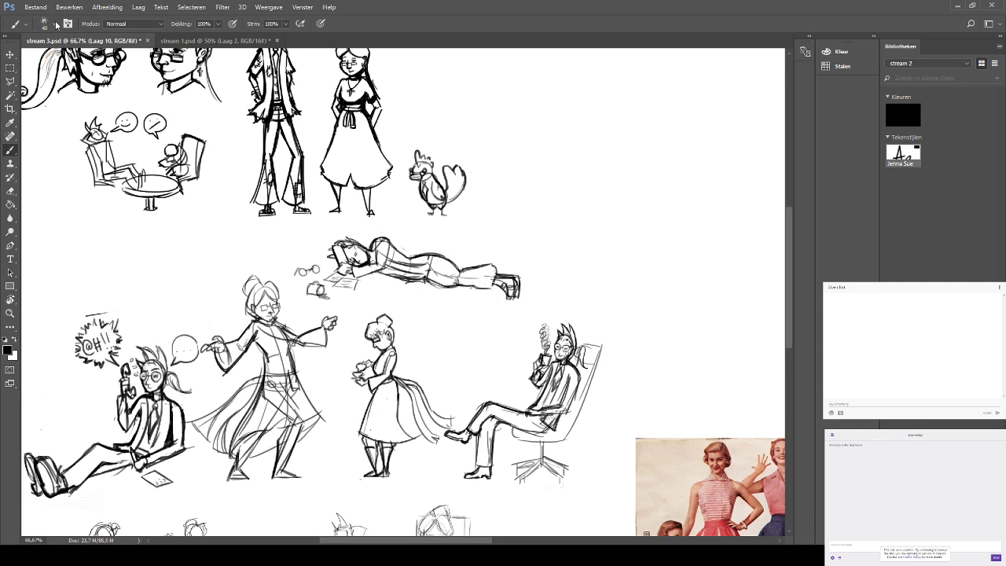
click(52, 102)
key(bracketleft)
key(bracketleft)
key(bracketleft)
mouse_move(565, 174)
mouse_down()
mouse_move(594, 169)
mouse_move(646, 157)
mouse_up()
key(ctrl+z)
key(bracketleft)
Try a hand-drawn arrow pointing up at the lying figure.
mouse_move(296, 313)
mouse_down()
mouse_move(305, 209)
mouse_move(337, 181)
mouse_move(296, 209)
mouse_up()
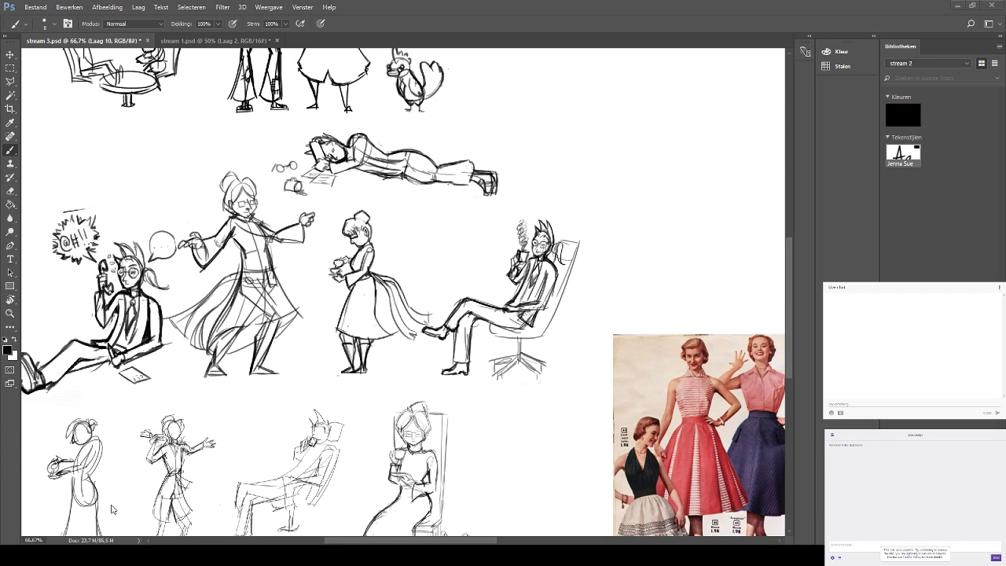
mouse_move(238, 308)
mouse_down()
mouse_move(284, 277)
mouse_move(303, 301)
mouse_up()
mouse_move(438, 236)
mouse_down()
mouse_move(444, 195)
mouse_move(452, 214)
mouse_up()
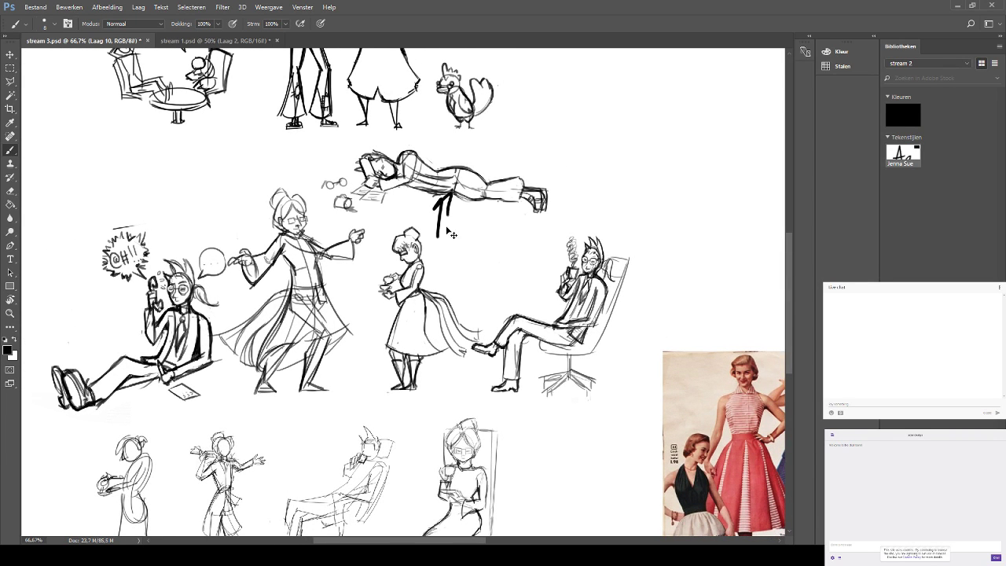
key(ctrl+z)
Draw a small black arrow pointing at the robed figure with outstretched arms.
drag(319, 312, 335, 289)
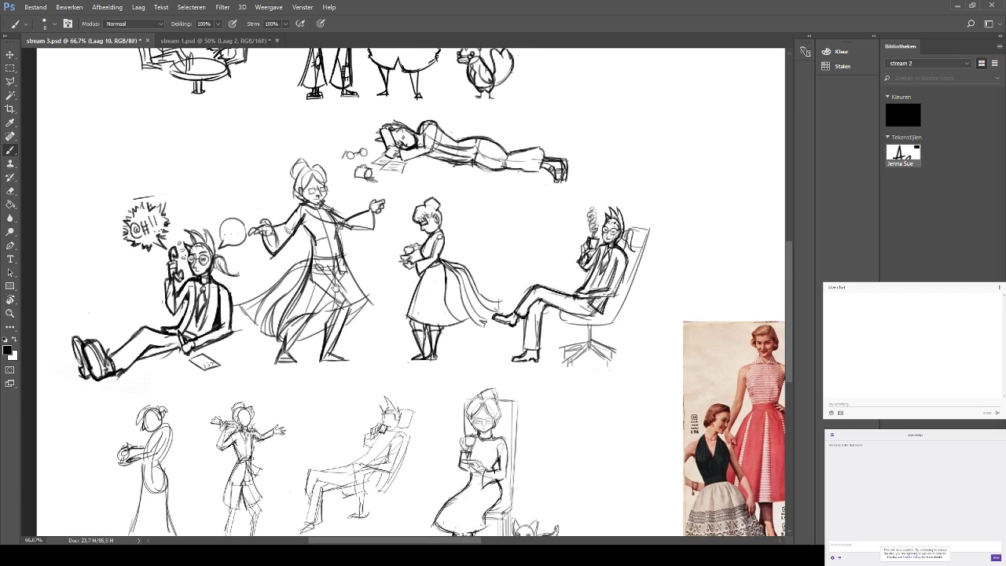
drag(385, 261, 352, 245)
mouse_move(359, 239)
mouse_down()
mouse_move(370, 260)
mouse_move(356, 238)
mouse_move(358, 250)
mouse_up()
key(ctrl+z)
Outline the robed figure with outstretched arms using the polygonal lasso and make Laag 5 the active layer.
key(l)
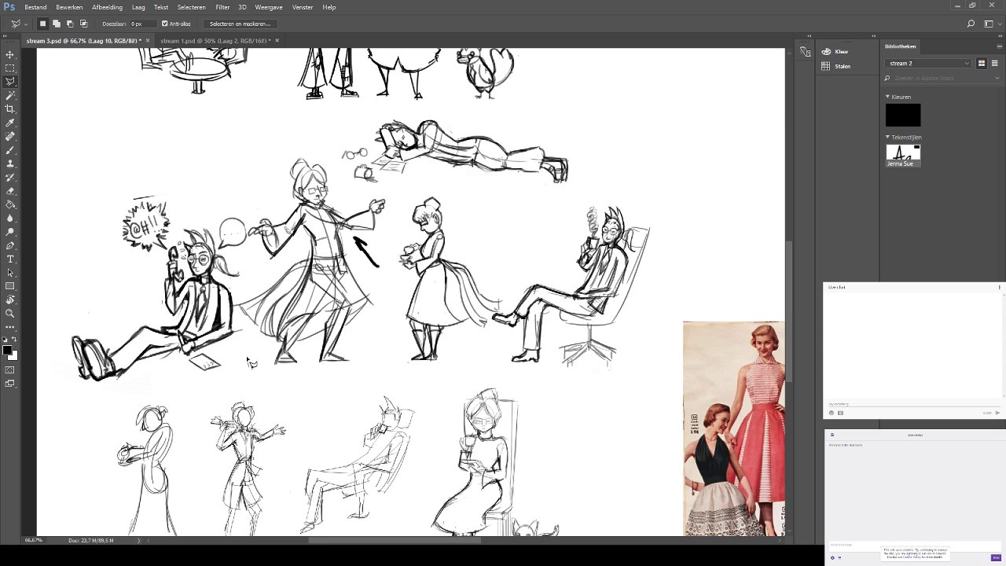
mouse_move(249, 362)
mouse_down()
mouse_move(238, 308)
mouse_move(247, 207)
mouse_move(264, 162)
mouse_move(294, 142)
mouse_move(368, 191)
mouse_move(398, 194)
mouse_move(377, 390)
mouse_move(302, 390)
mouse_move(253, 371)
mouse_up()
key(alt+bracketleft)
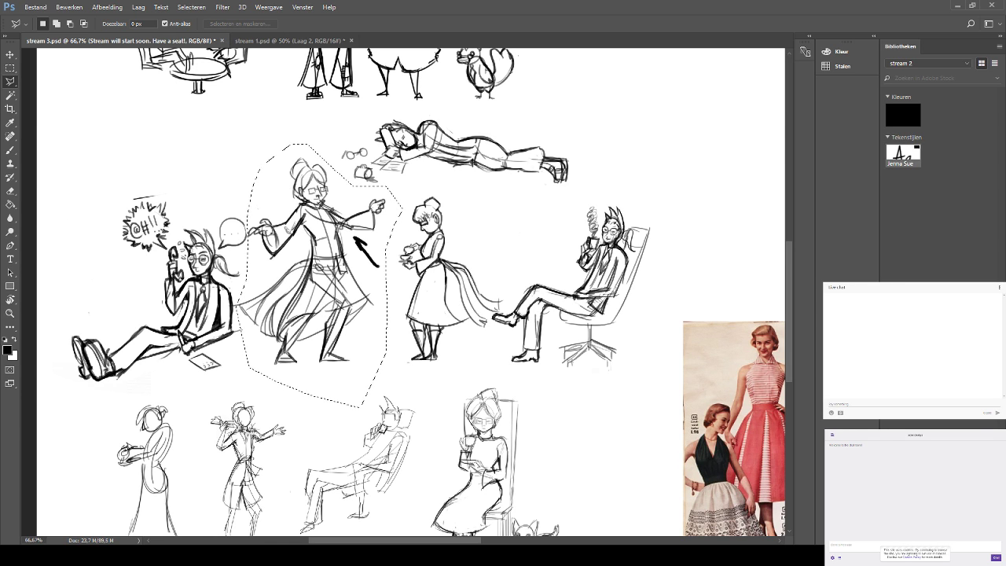
key(alt+bracketright)
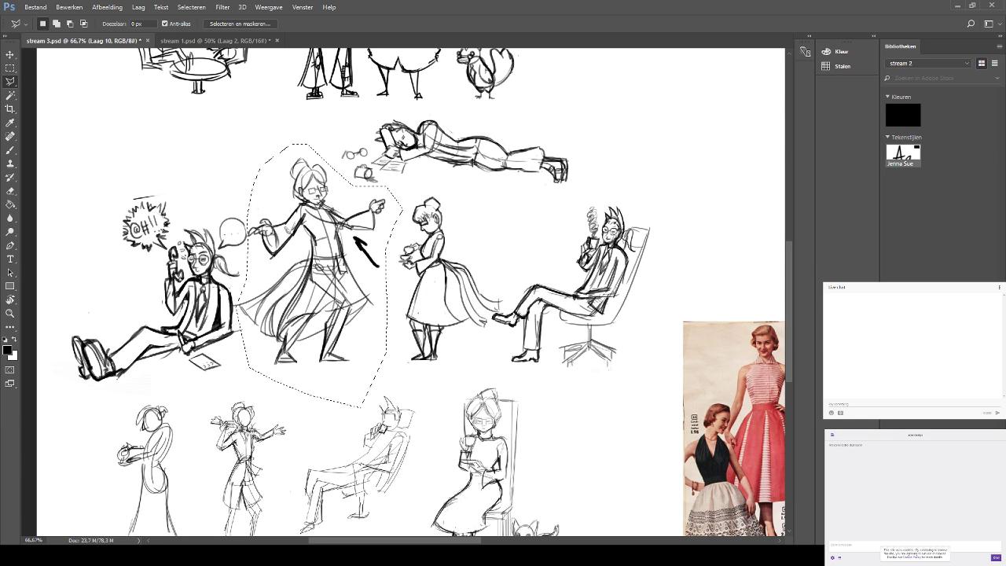
key(alt+bracketleft)
key(alt+bracketleft)
key(alt+bracketleft)
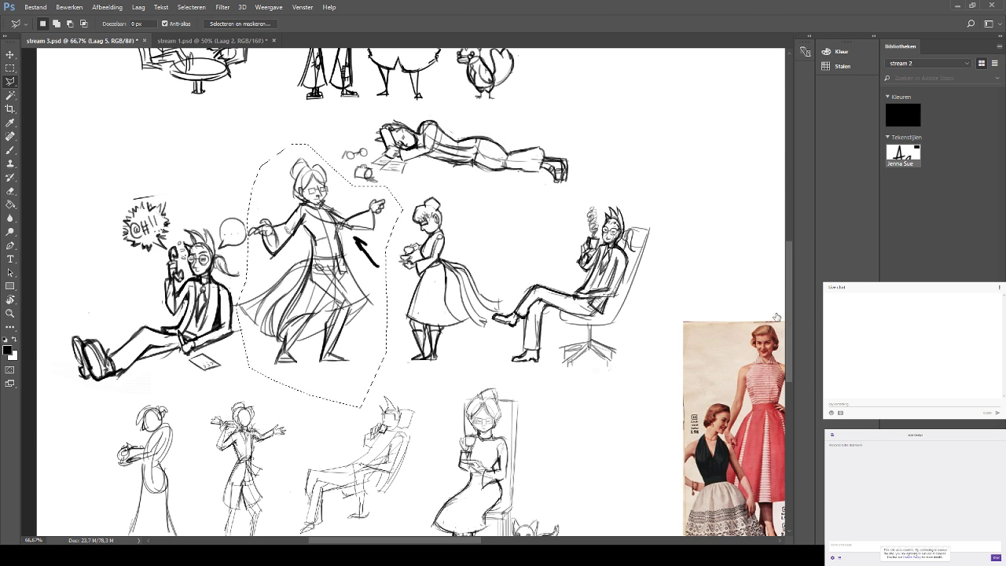
key(alt+bracketleft)
key(alt+bracketleft)
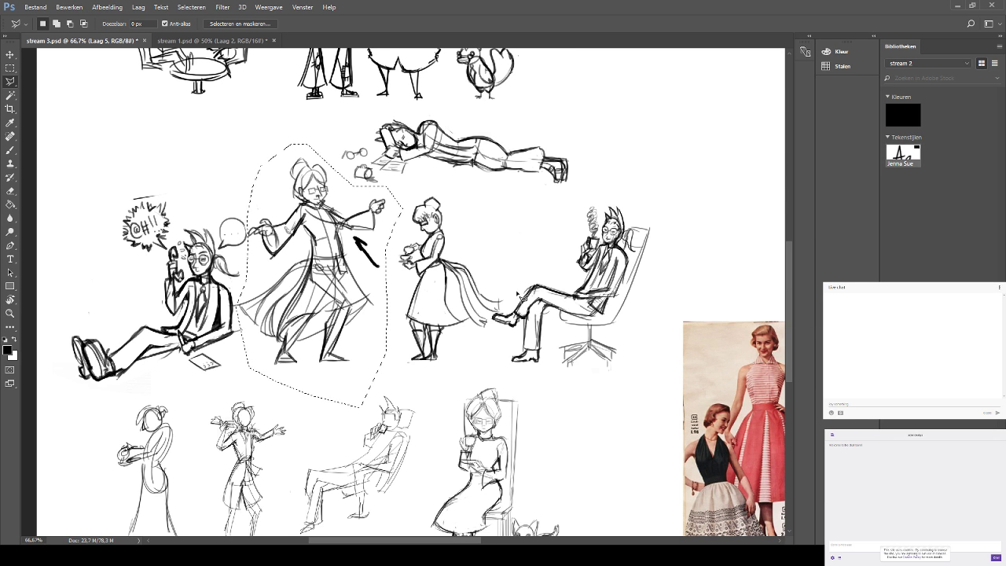
Move the selected robed figure up into the blank area beyond the lying figure's feet.
click(10, 54)
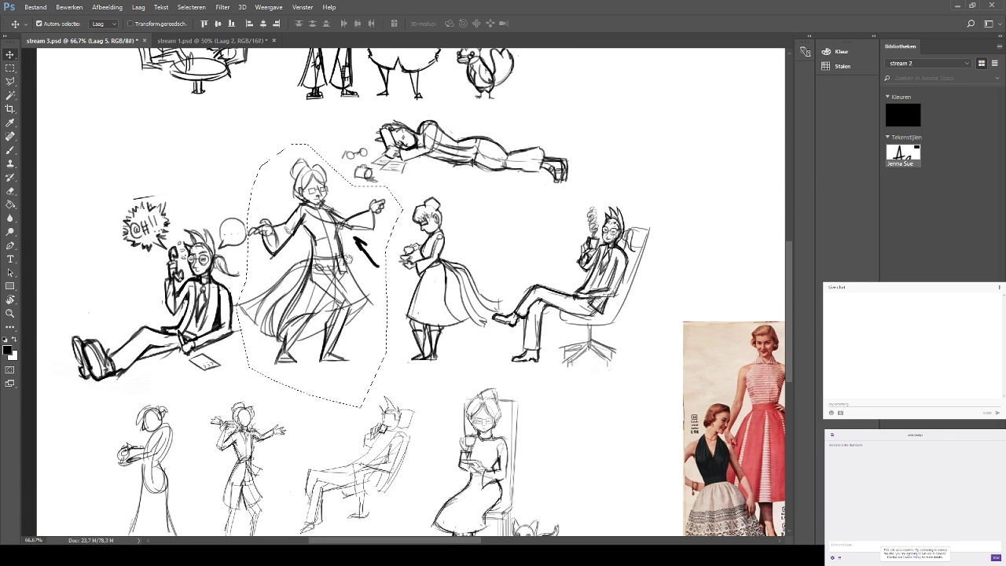
mouse_move(254, 363)
mouse_down()
mouse_move(109, 426)
mouse_move(147, 420)
mouse_move(489, 237)
mouse_up()
drag(558, 186, 449, 310)
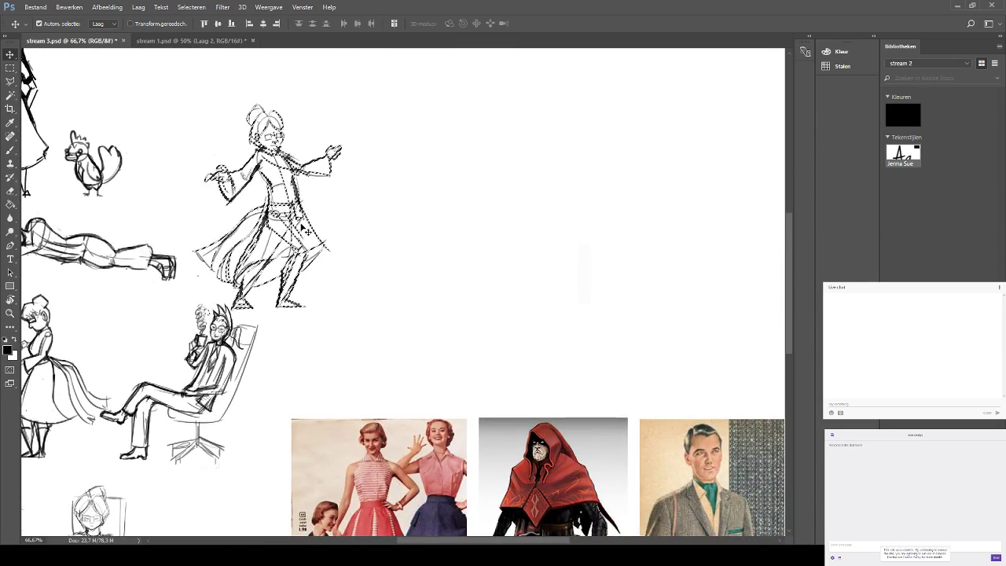
drag(285, 246, 353, 268)
key(ctrl+z)
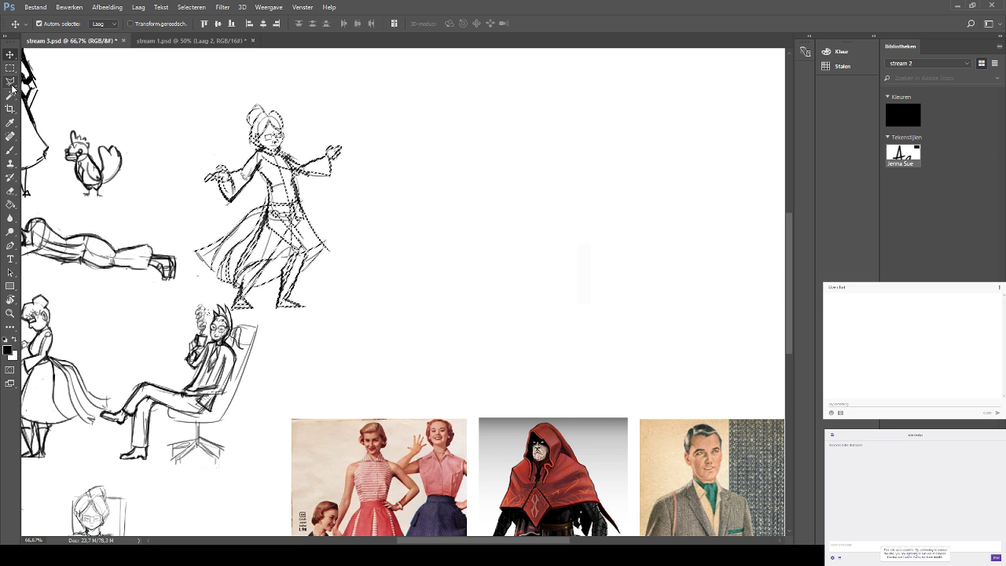
Clear the selection and trace a new polygonal lasso outline around the moved robed figure.
key(l)
key(ctrl+d)
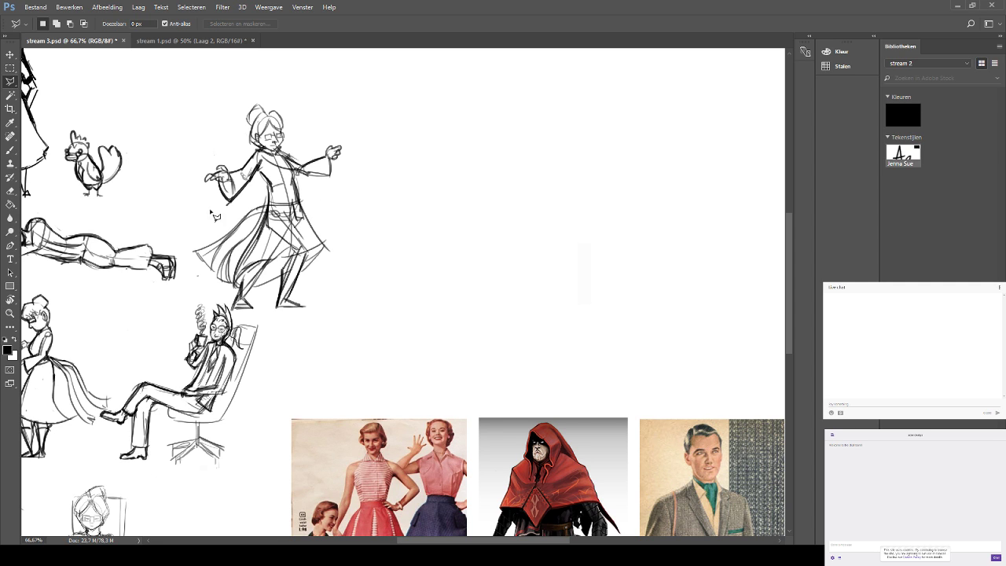
drag(231, 260, 256, 292)
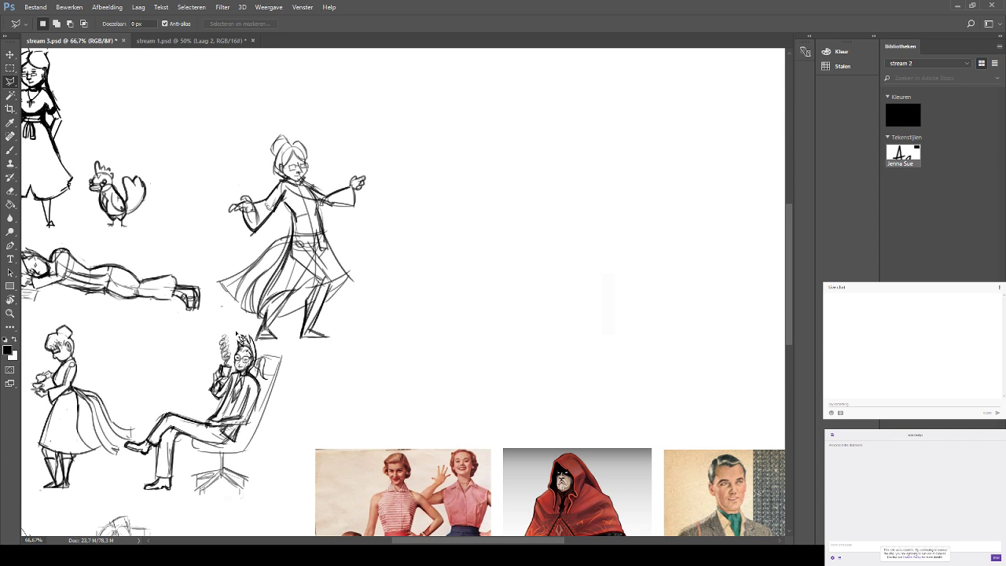
click(251, 322)
click(216, 314)
click(207, 234)
click(251, 135)
click(303, 117)
click(385, 124)
click(432, 258)
click(398, 328)
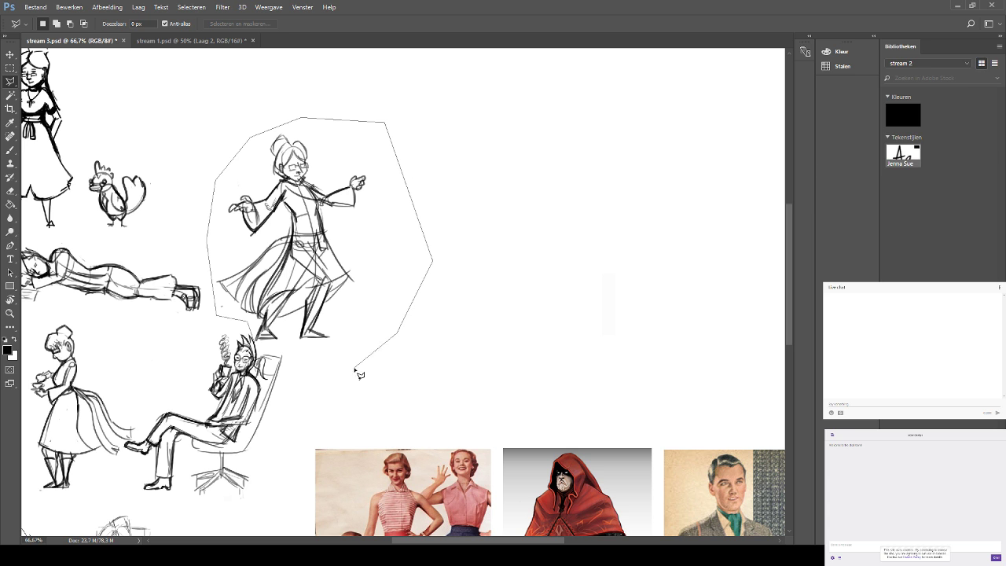
click(341, 368)
click(252, 323)
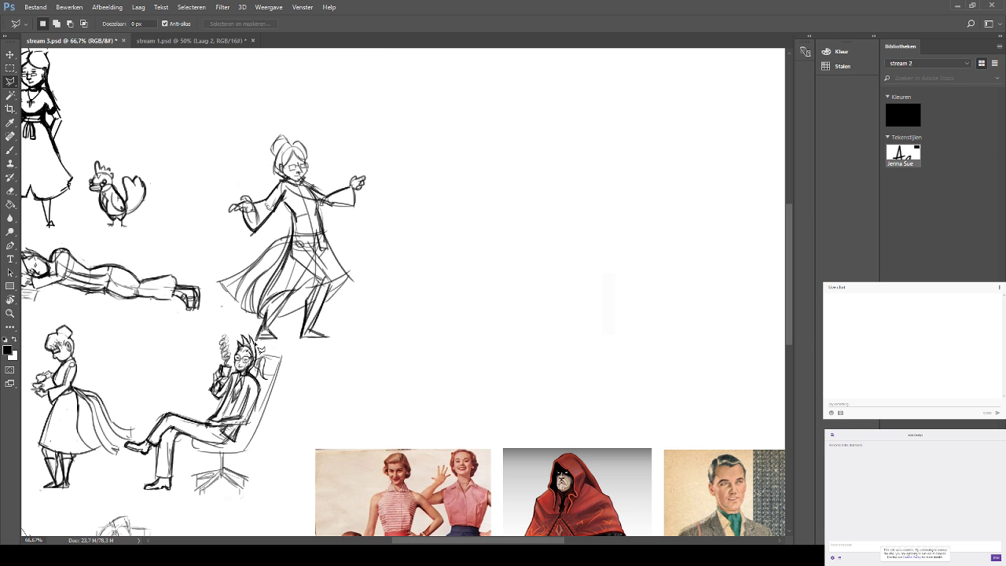
Try to move the lassoed robed figure further away from the other sketches.
click(10, 54)
mouse_move(320, 203)
mouse_down()
mouse_move(429, 171)
mouse_move(420, 173)
mouse_up()
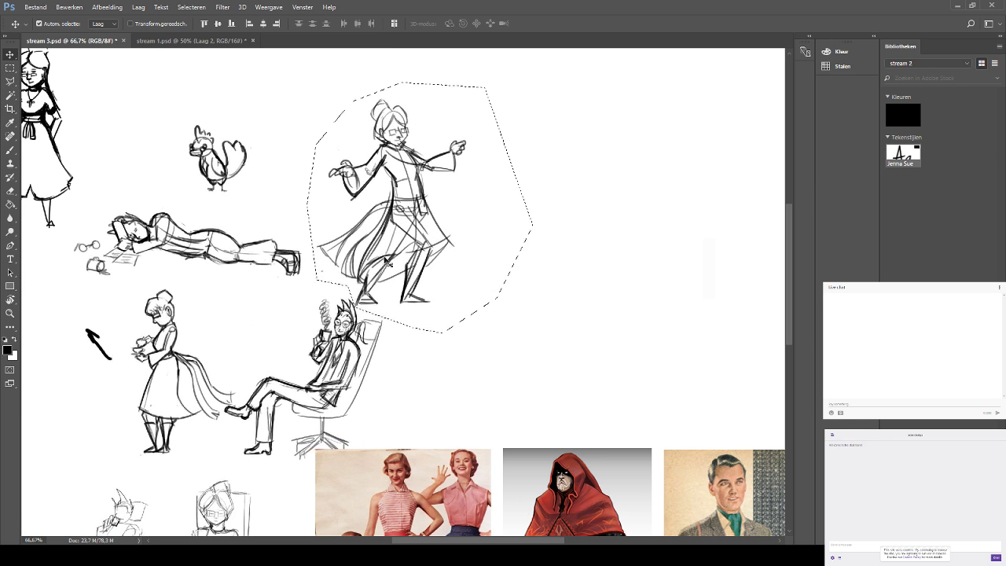
key(ctrl+z)
drag(323, 301, 346, 286)
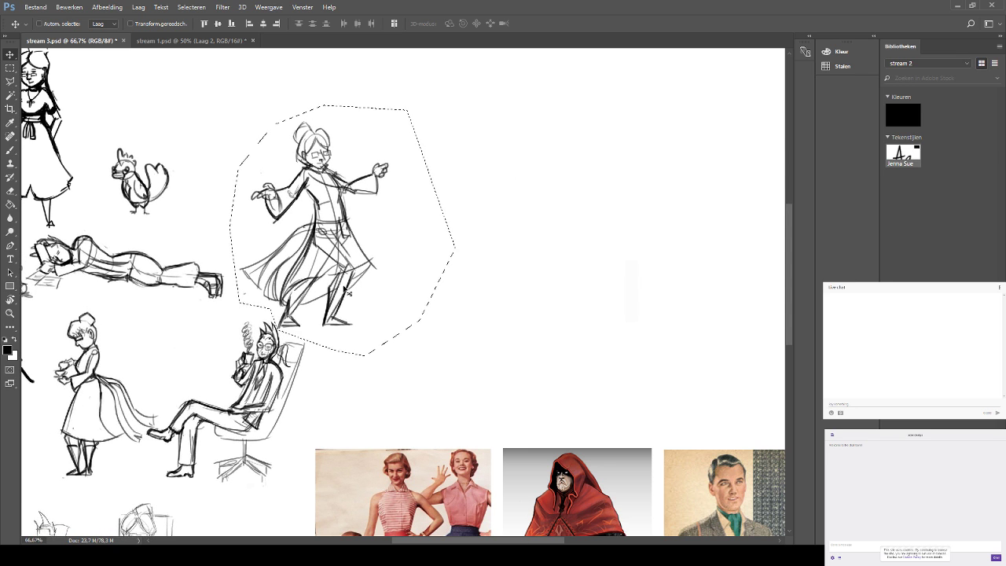
key(ctrl+z)
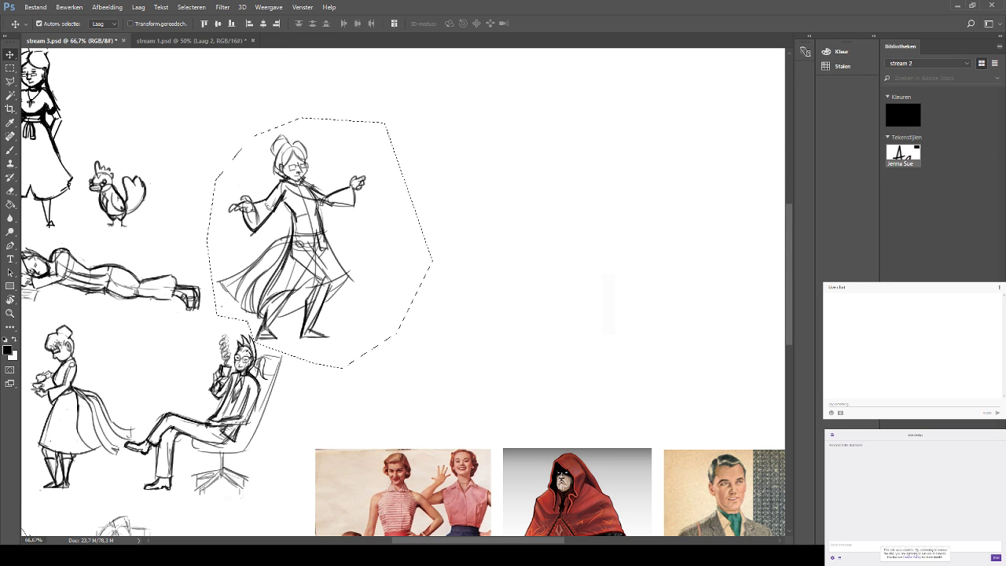
mouse_move(334, 287)
mouse_down()
mouse_move(358, 287)
mouse_move(363, 277)
mouse_up()
key(ctrl+z)
Select the sketch layers together and merge them into one layer.
key(ctrl+j)
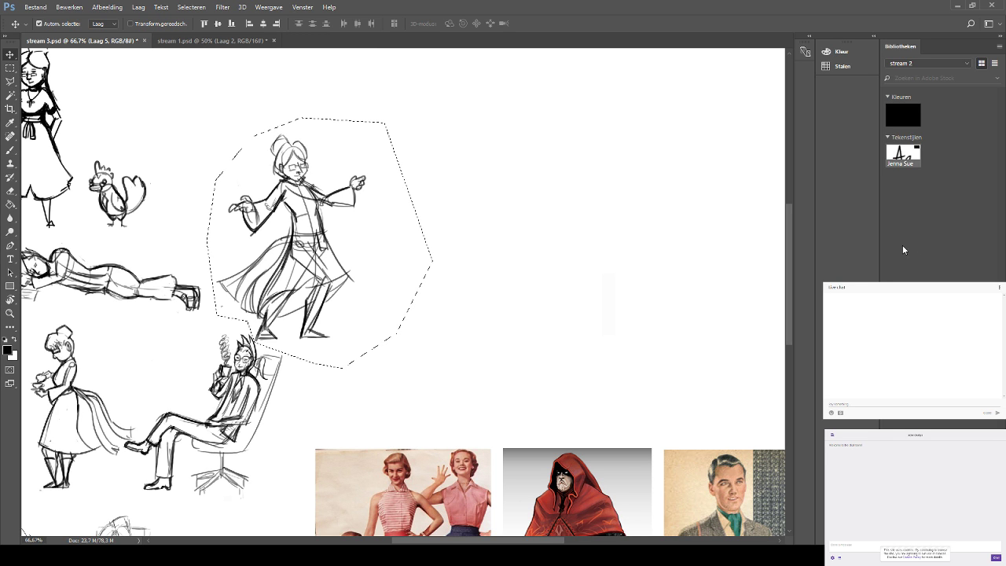
key(alt+bracketleft)
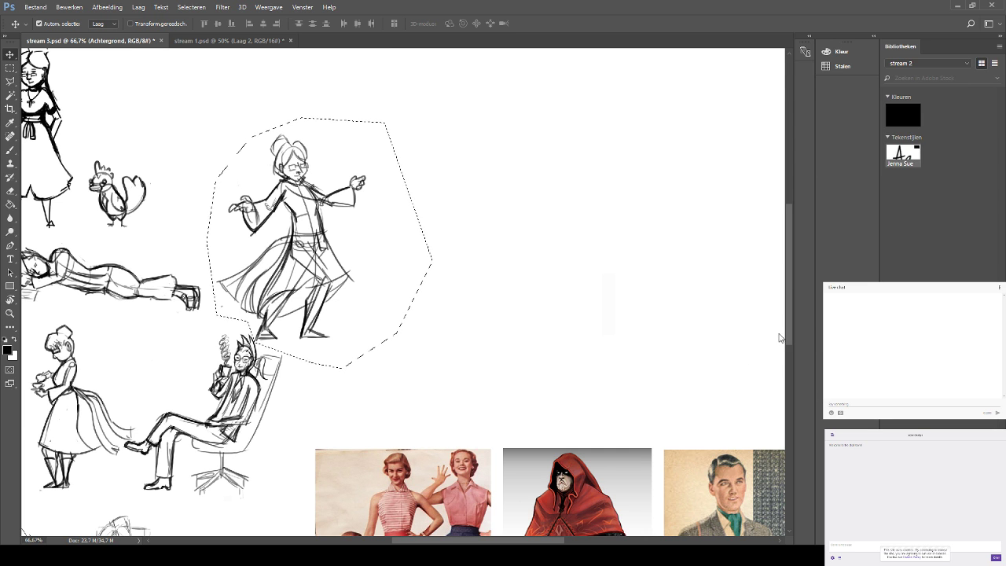
key(alt+bracketright)
key(alt+bracketright)
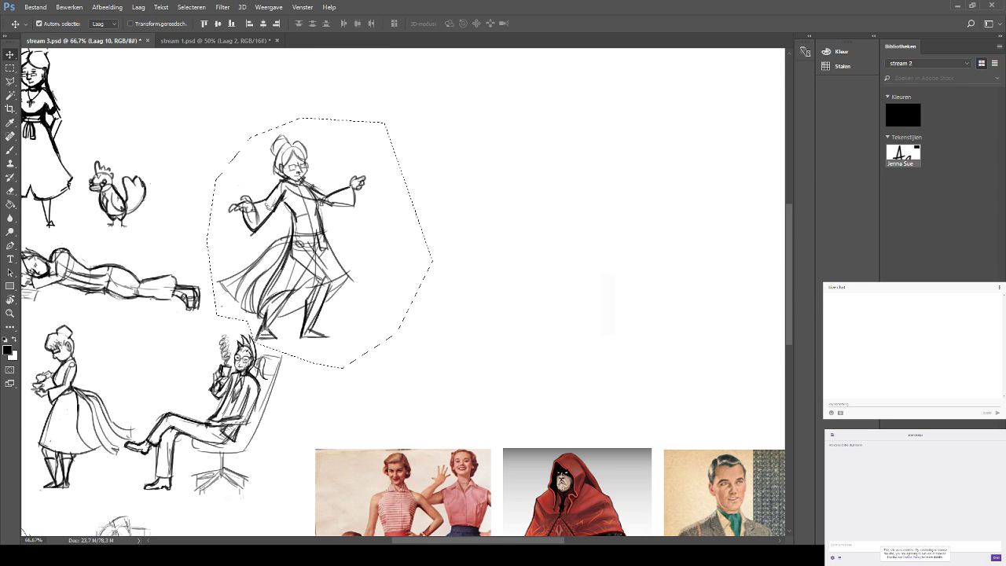
key(ctrl+alt+a)
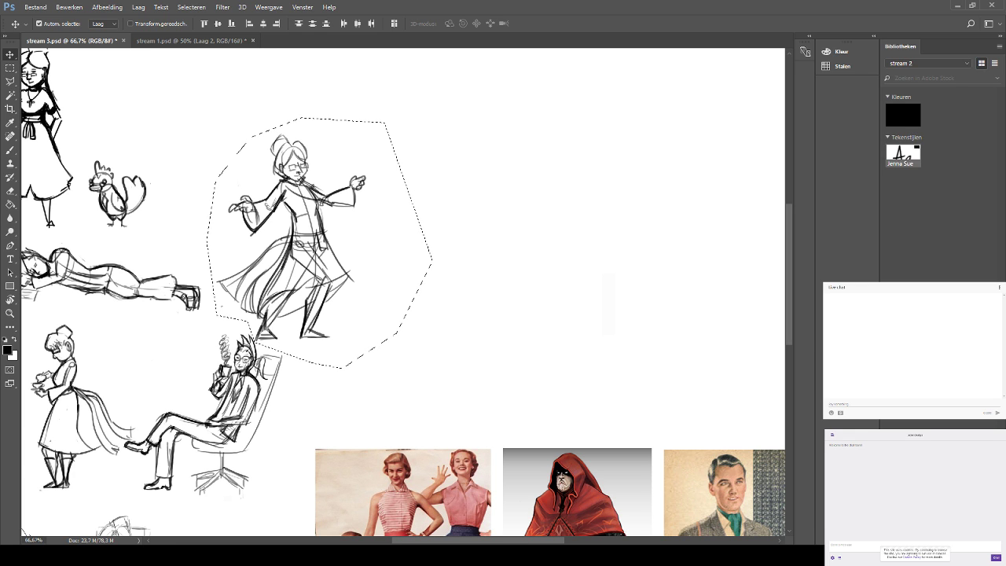
key(ctrl+e)
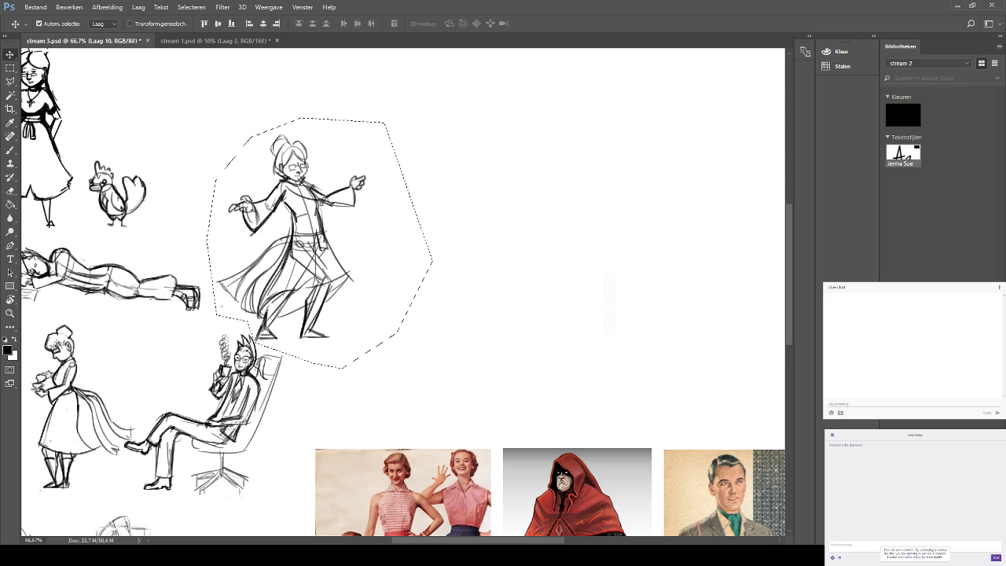
Move the robed figure into the blank space beside the coloured characters and clear the selection.
mouse_move(341, 264)
mouse_down()
mouse_move(451, 258)
mouse_move(637, 226)
mouse_move(445, 209)
mouse_move(497, 300)
mouse_up()
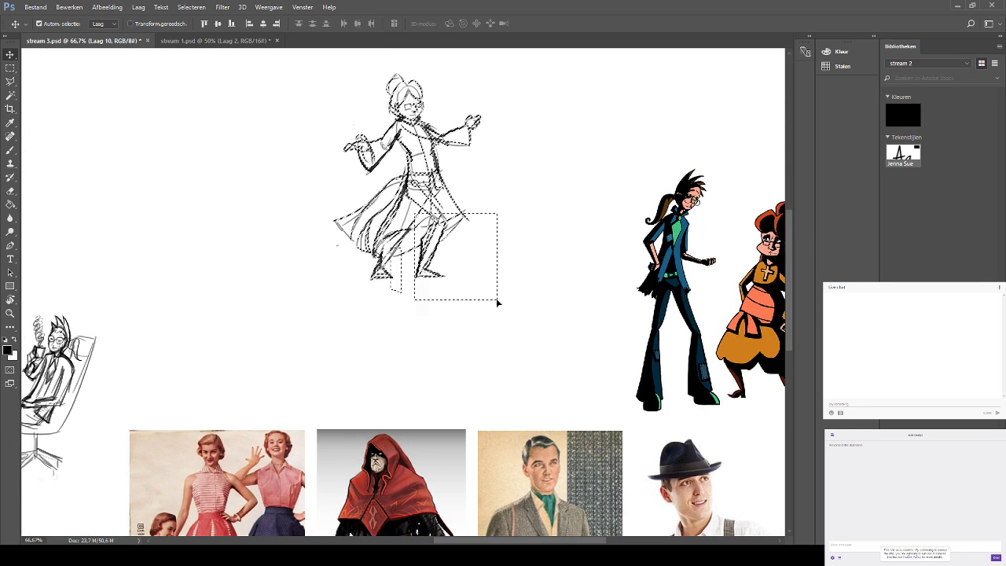
key(ctrl+d)
Try 30% opacity on the robed figure's layer and a slight shift of the figure.
key(3)
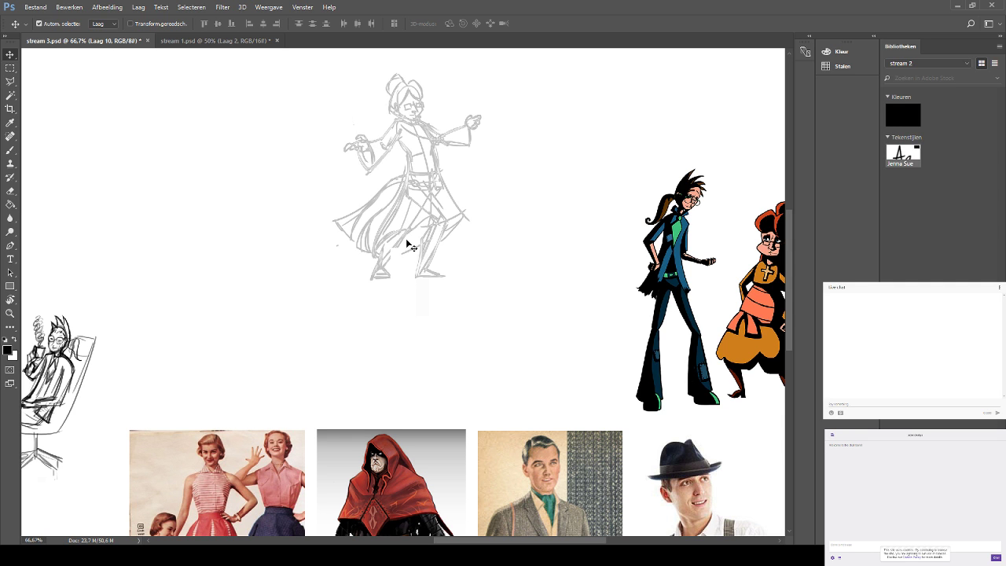
key(0)
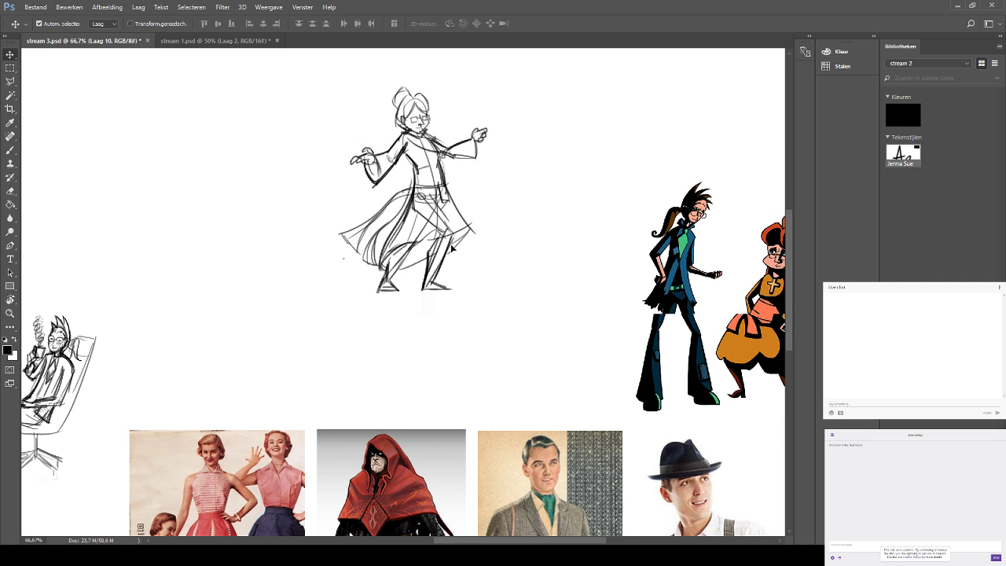
drag(451, 245, 456, 259)
key(ctrl+z)
Select the robed figure with a rectangular marquee that leaves a generous margin around it and activate the Move tool.
drag(278, 234, 308, 295)
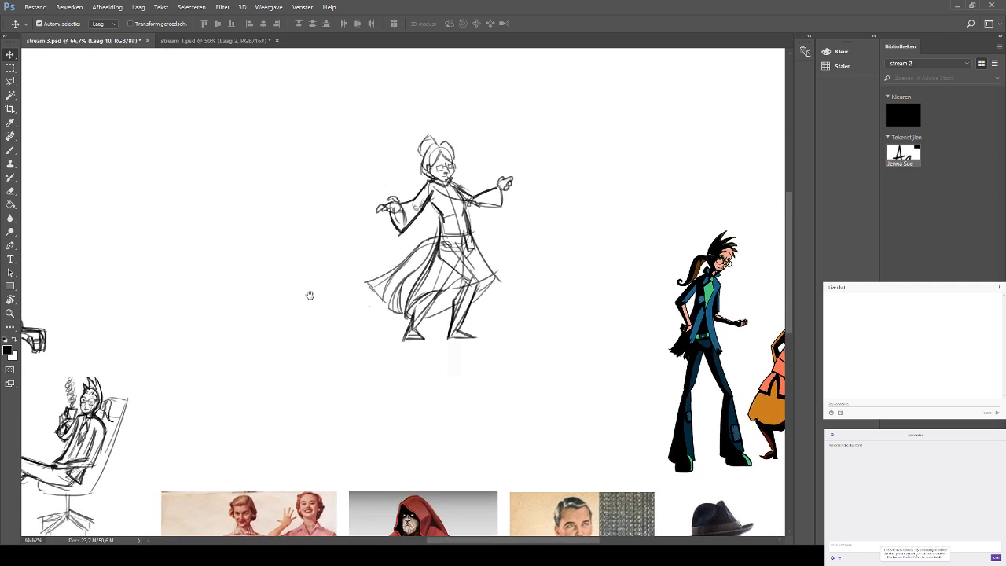
key(m)
drag(362, 328, 611, 60)
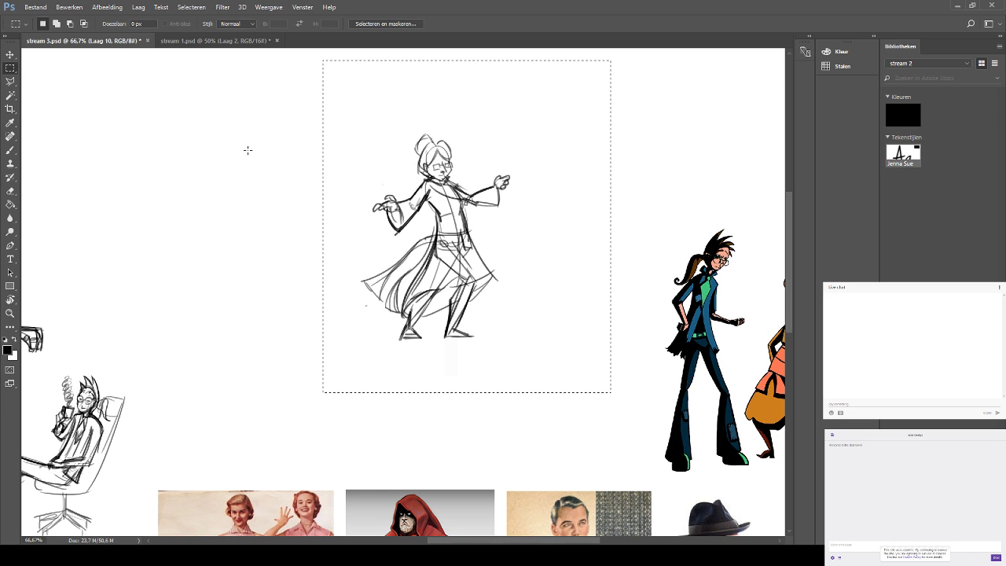
key(v)
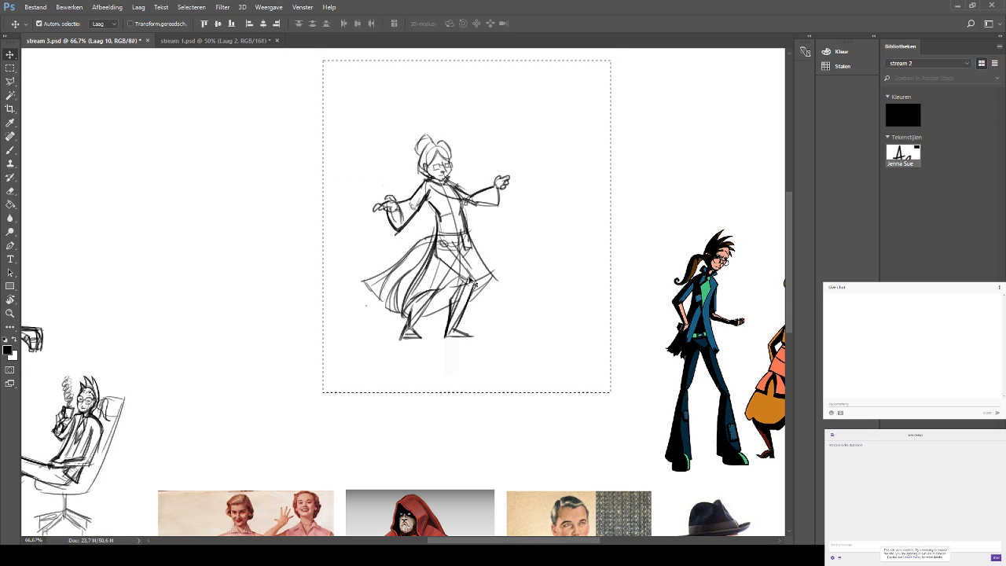
Move the selected robed figure lower, closer to the reference pictures, and clear the selection.
mouse_move(469, 282)
mouse_down()
mouse_move(481, 337)
mouse_move(514, 386)
mouse_up()
key(ctrl+d)
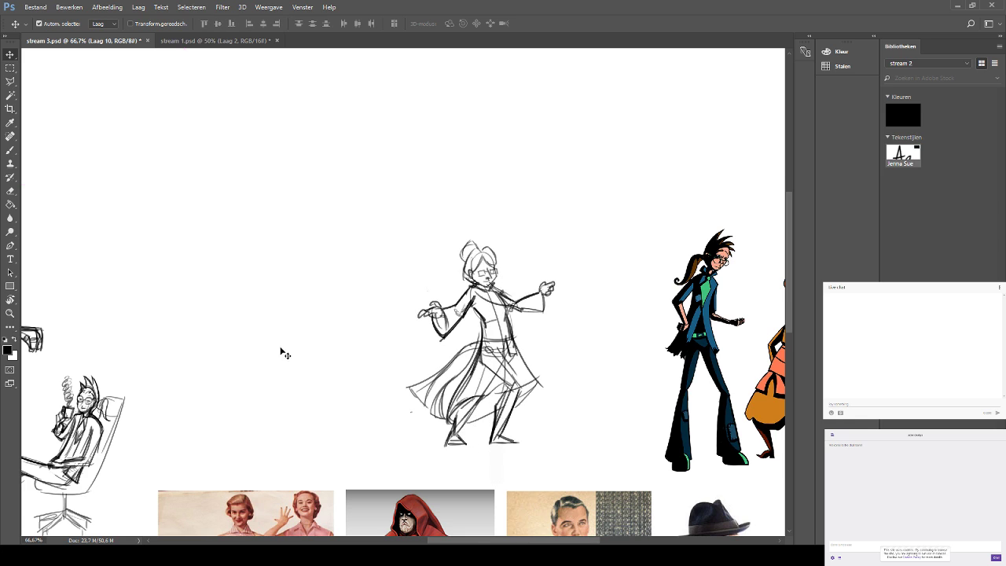
drag(281, 353, 523, 227)
drag(107, 193, 193, 175)
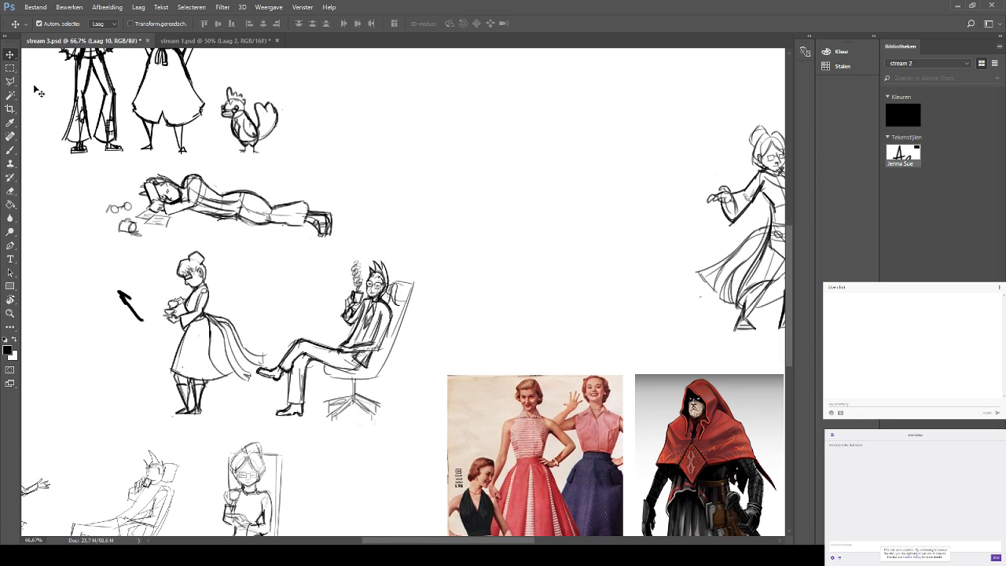
click(10, 82)
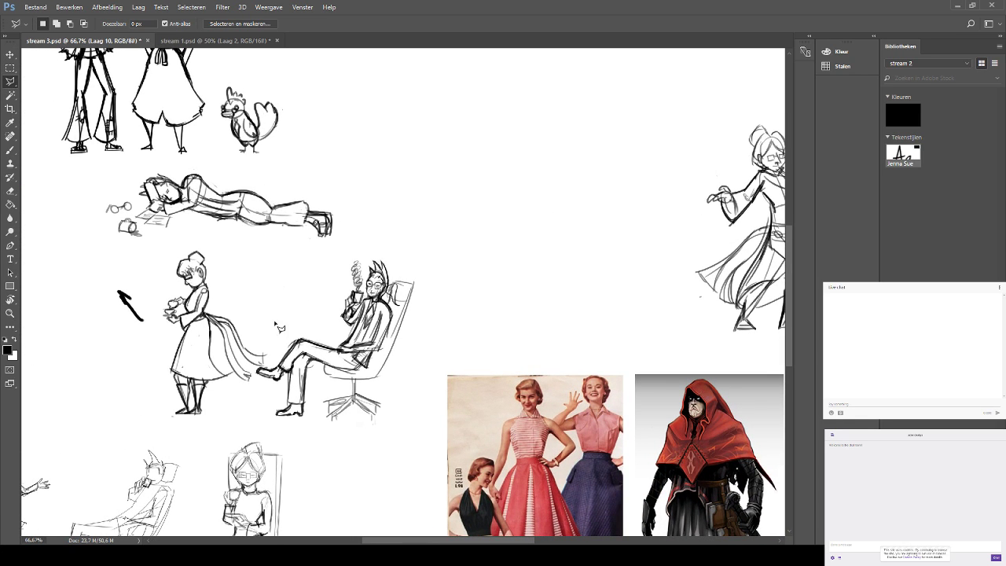
click(266, 366)
click(324, 245)
click(446, 226)
click(454, 315)
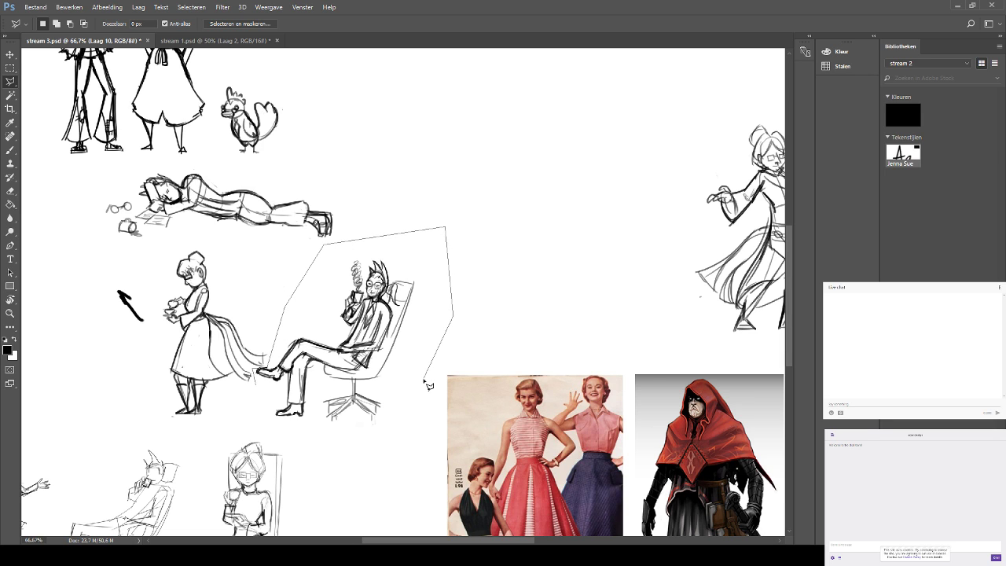
click(401, 452)
click(319, 453)
click(229, 406)
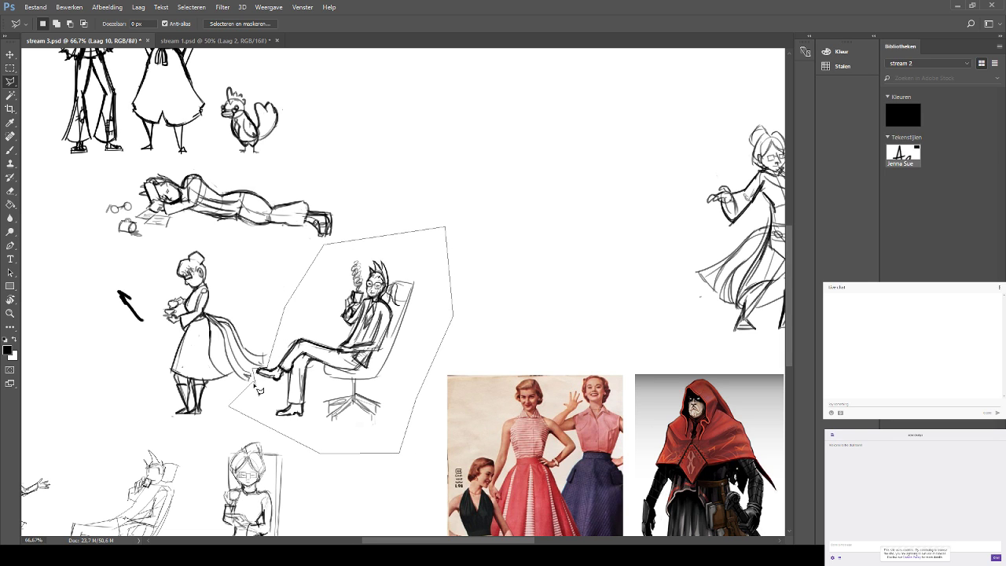
key(Escape)
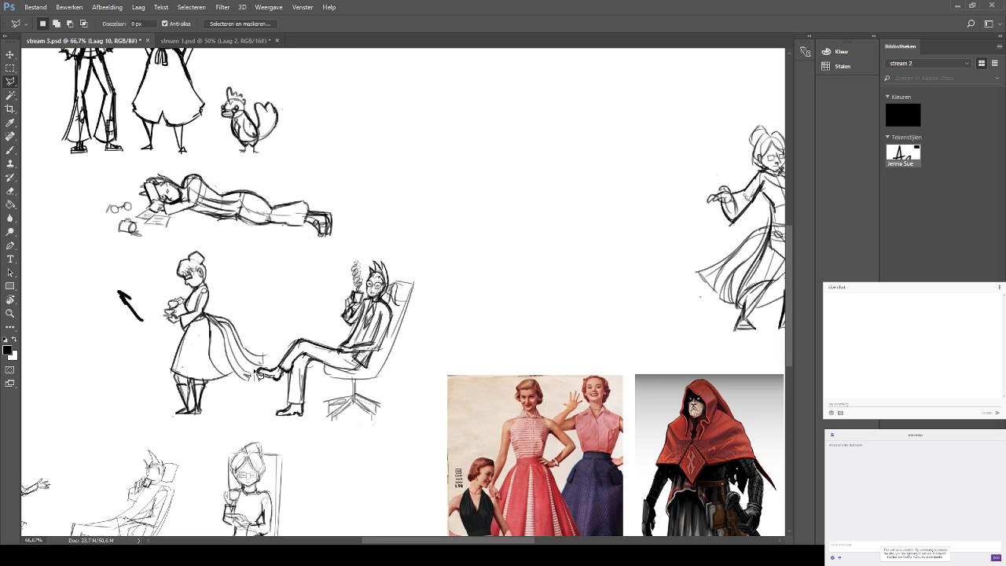
Outline the seated man and his office chair with a closed polygonal lasso selection, leaving out the woman beside him.
click(260, 363)
click(303, 256)
click(375, 224)
click(445, 236)
click(480, 314)
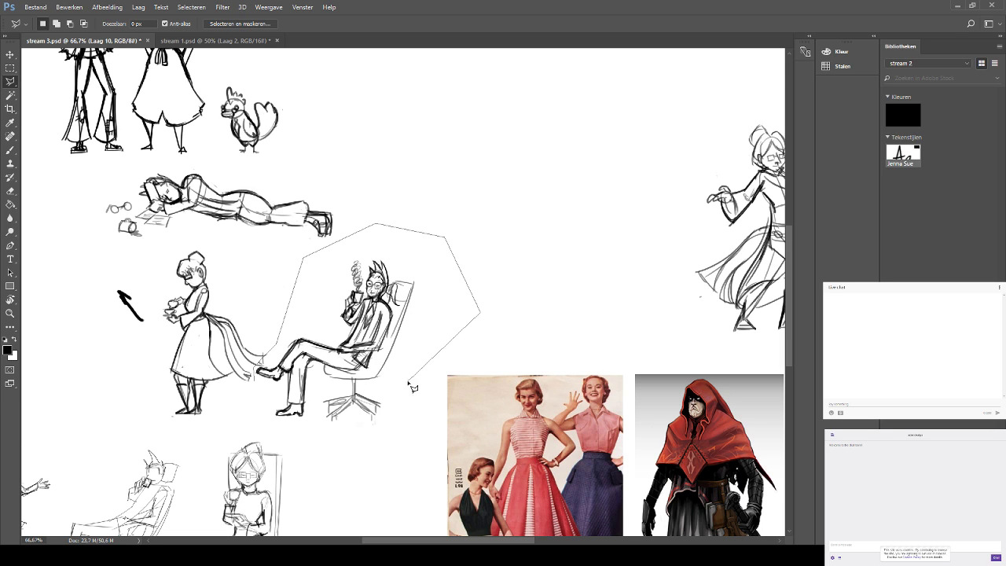
click(408, 377)
click(407, 415)
click(373, 447)
click(301, 441)
click(251, 421)
click(252, 391)
click(260, 364)
Move the selected seated man into the blank space beside the robed figure and clear the selection.
key(v)
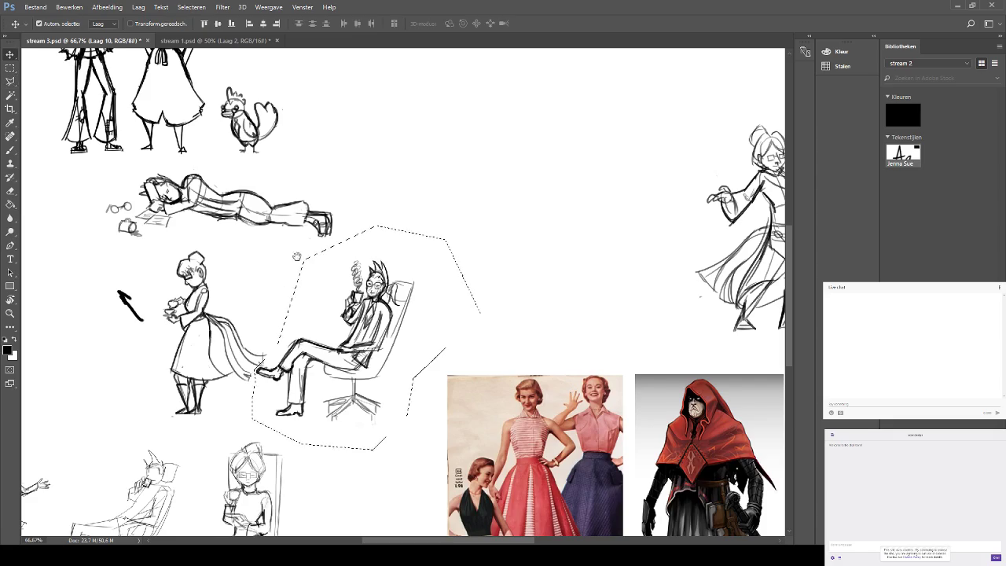
mouse_move(318, 287)
mouse_down()
mouse_move(202, 364)
mouse_move(270, 361)
mouse_move(451, 255)
mouse_up()
mouse_move(514, 320)
mouse_down()
mouse_move(284, 337)
mouse_move(217, 327)
mouse_up()
mouse_move(147, 308)
mouse_down()
mouse_move(511, 310)
mouse_move(506, 341)
mouse_up()
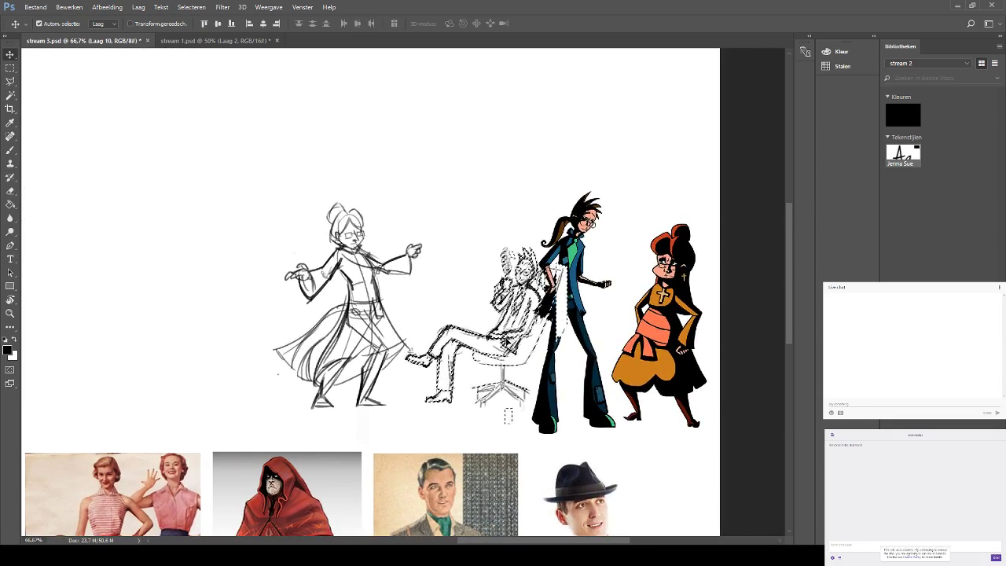
drag(508, 410, 203, 405)
drag(254, 348, 404, 340)
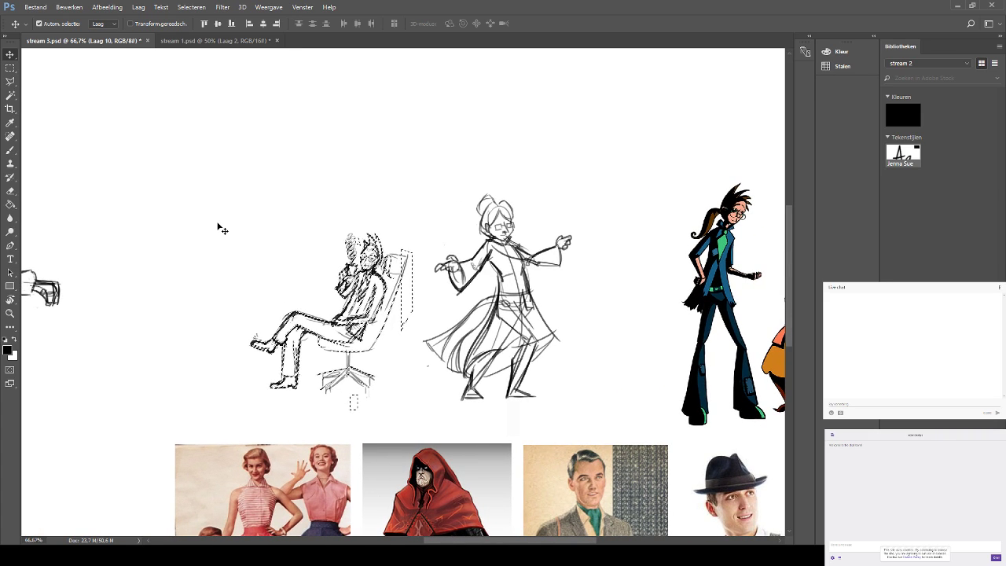
key(ctrl+d)
Select the seated man with a rectangular marquee, enlarge him to roughly the robed figure's height, and clear the selection.
mouse_move(502, 264)
mouse_down()
mouse_move(417, 361)
mouse_move(446, 314)
mouse_move(434, 310)
mouse_up()
key(m)
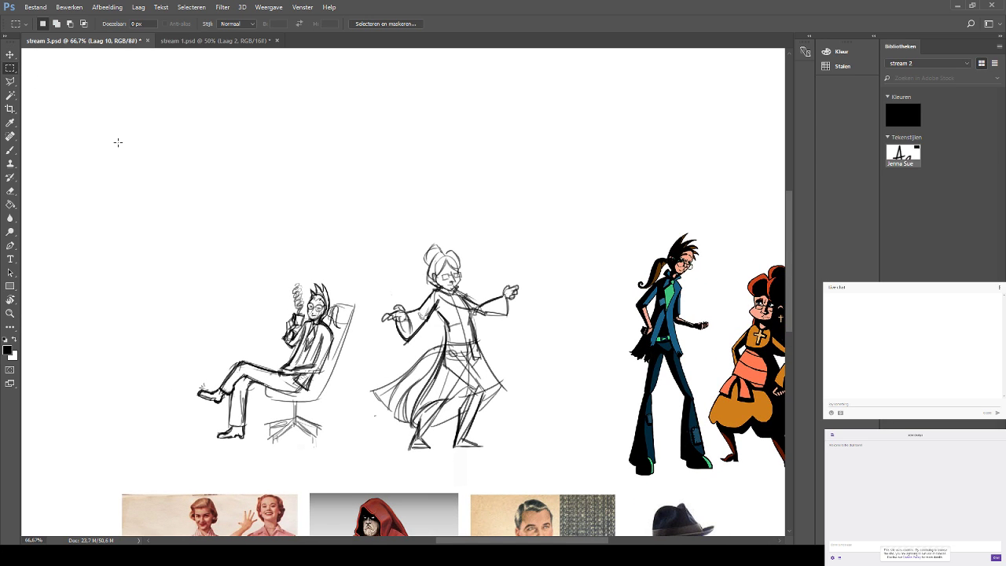
drag(191, 293, 146, 268)
drag(345, 446, 358, 475)
key(ctrl+t)
drag(170, 241, 107, 199)
key(Return)
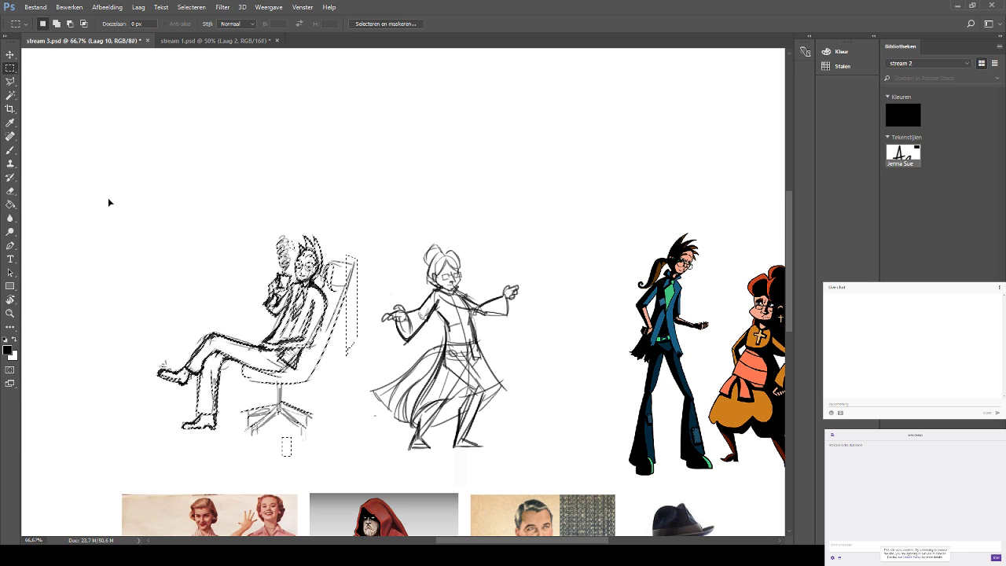
key(ctrl+d)
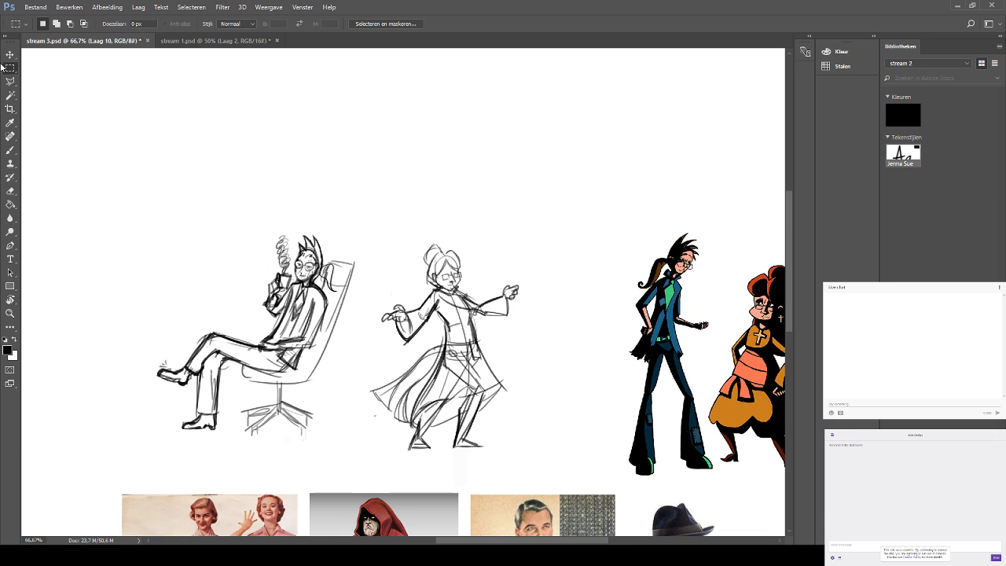
Reselect the seated man, shift him slightly down and closer to the robed figure, and clear the selection.
drag(82, 193, 79, 195)
click(11, 54)
drag(309, 339, 317, 351)
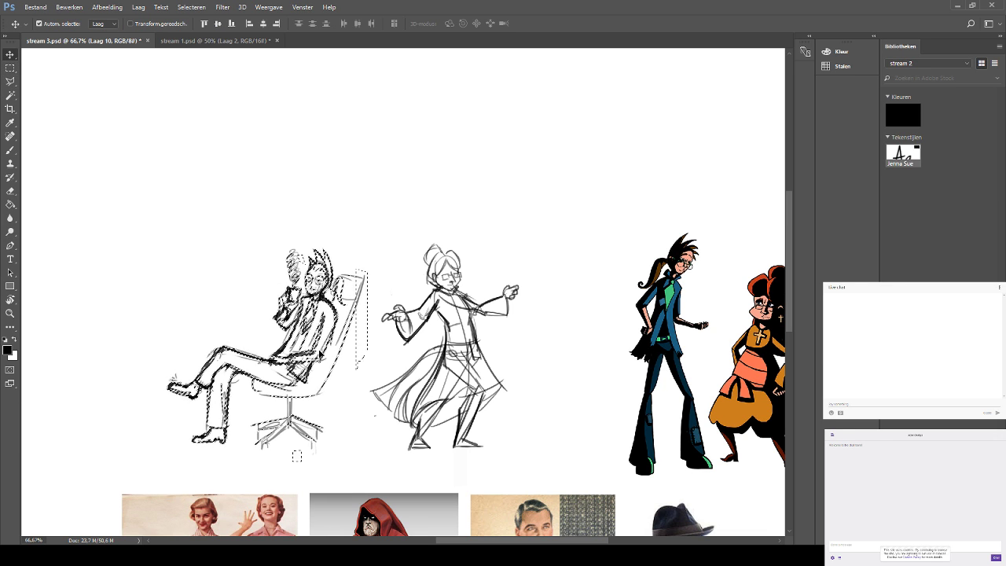
key(ctrl+d)
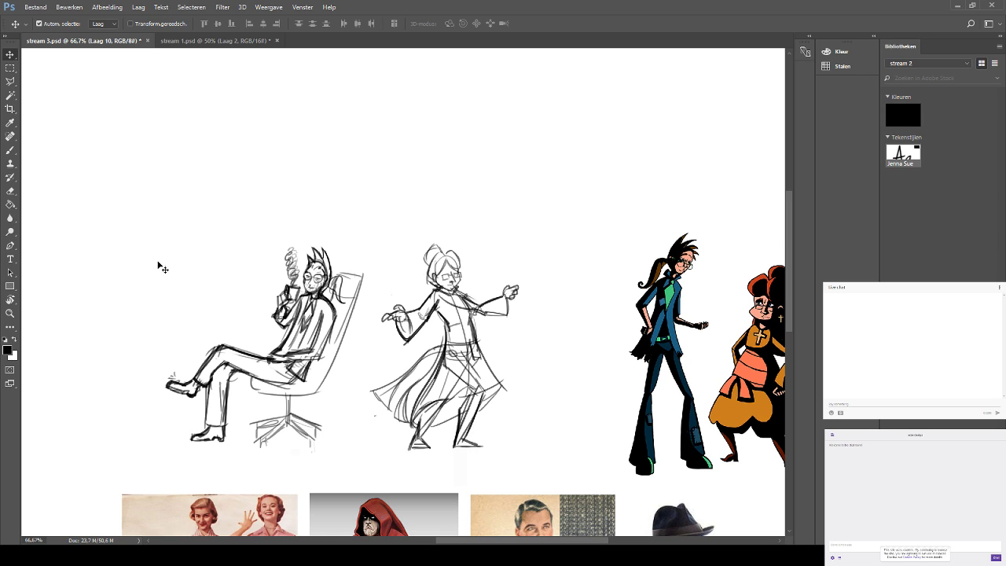
Activate the Brush tool and examine the two sketched figures alongside the coloured characters and the clothing reference pictures.
click(10, 150)
mouse_move(520, 195)
mouse_down()
mouse_move(509, 222)
mouse_move(479, 182)
mouse_move(492, 231)
mouse_move(490, 154)
mouse_move(510, 205)
mouse_up()
mouse_move(472, 236)
mouse_down()
mouse_move(513, 250)
mouse_move(488, 194)
mouse_up()
drag(498, 228, 457, 148)
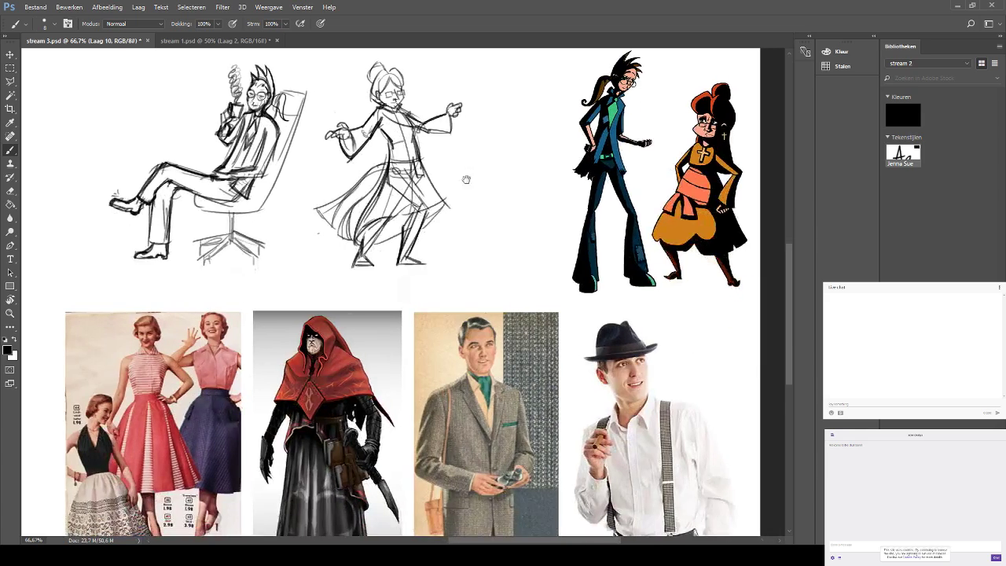
drag(495, 248, 464, 218)
drag(388, 361, 362, 312)
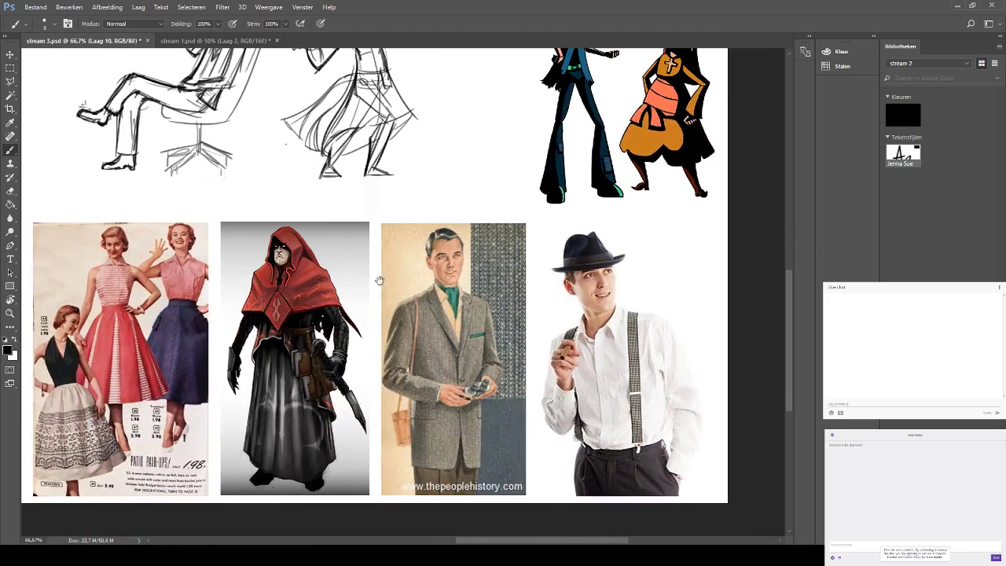
drag(483, 189, 504, 244)
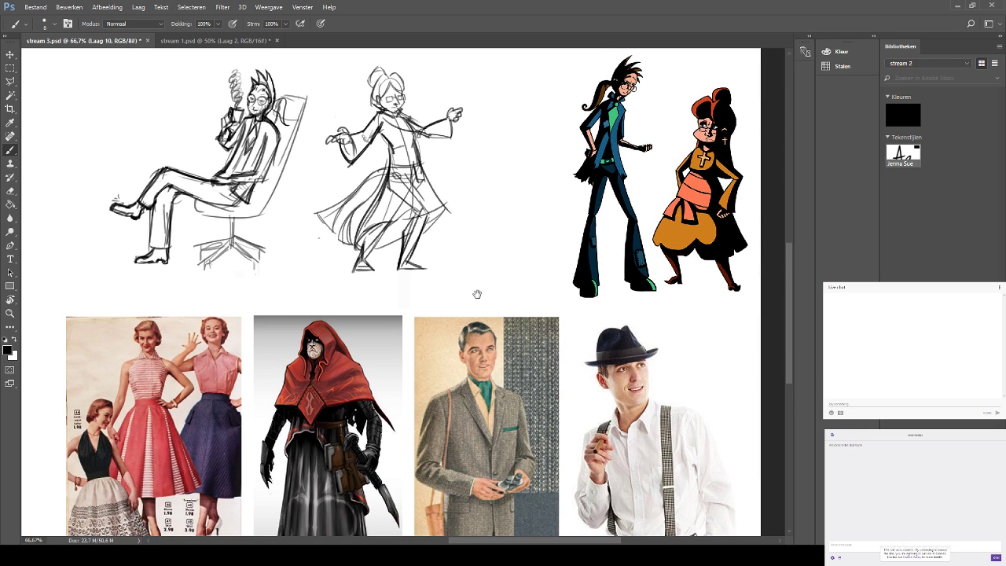
drag(474, 275, 461, 247)
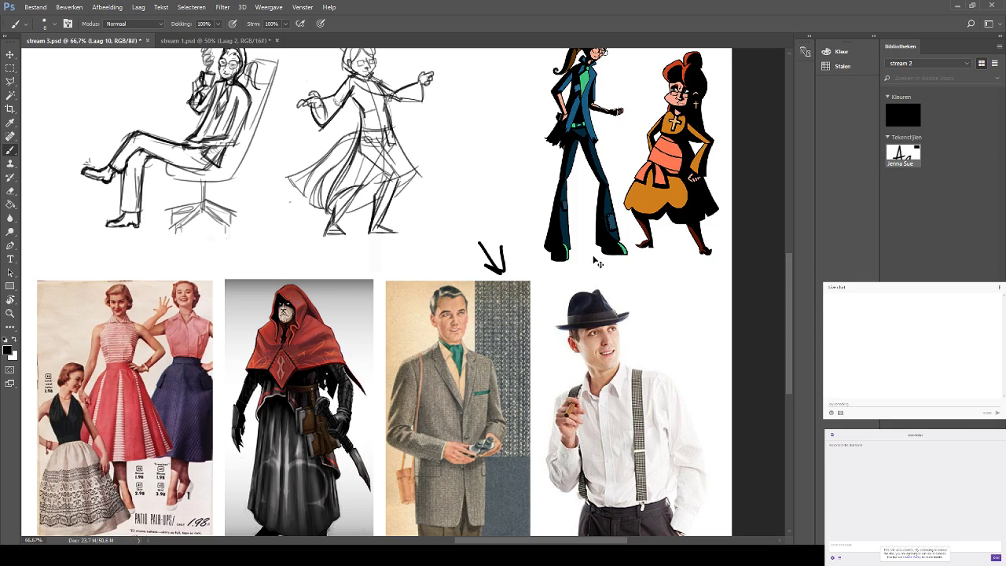
drag(624, 278, 681, 297)
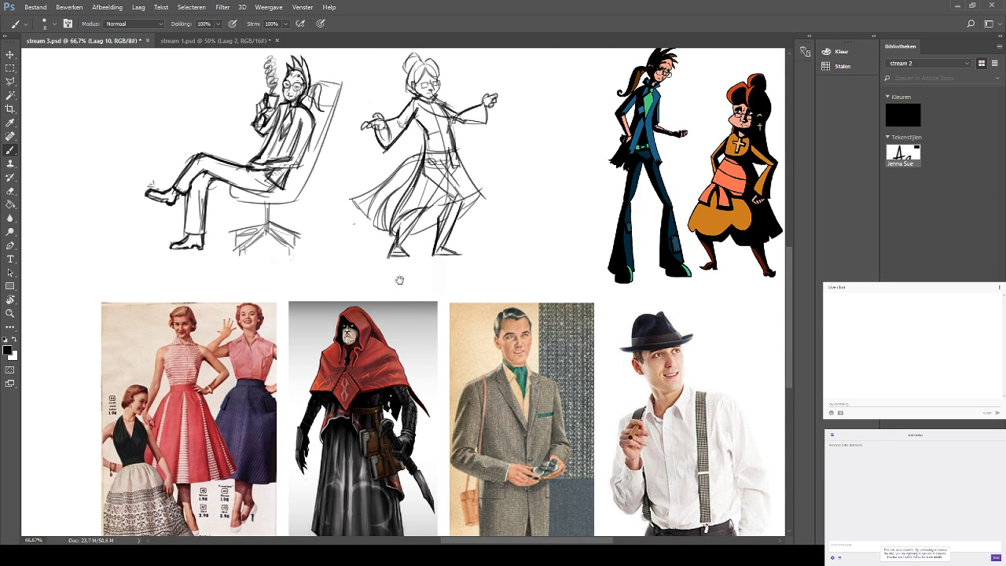
drag(400, 280, 388, 300)
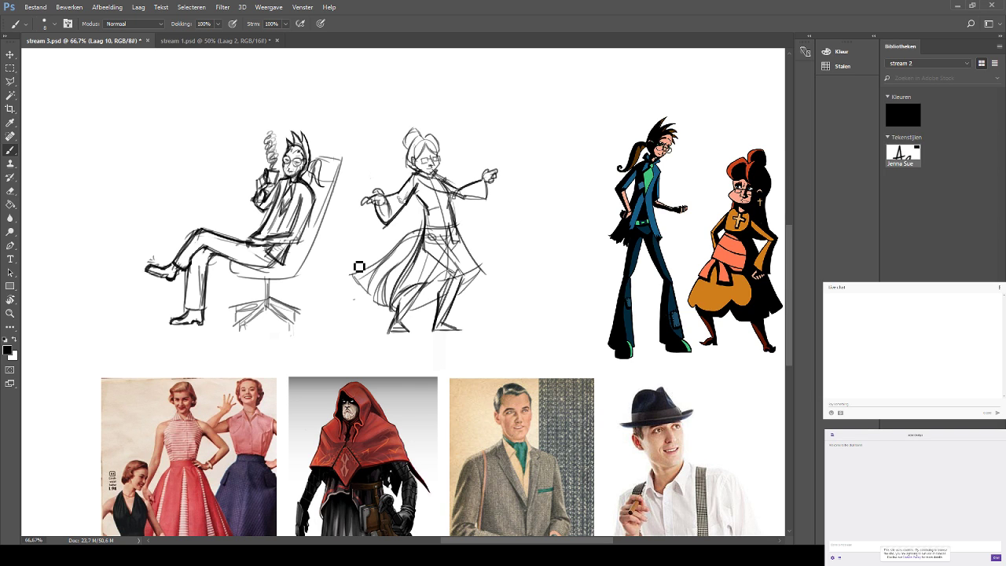
drag(468, 198, 503, 251)
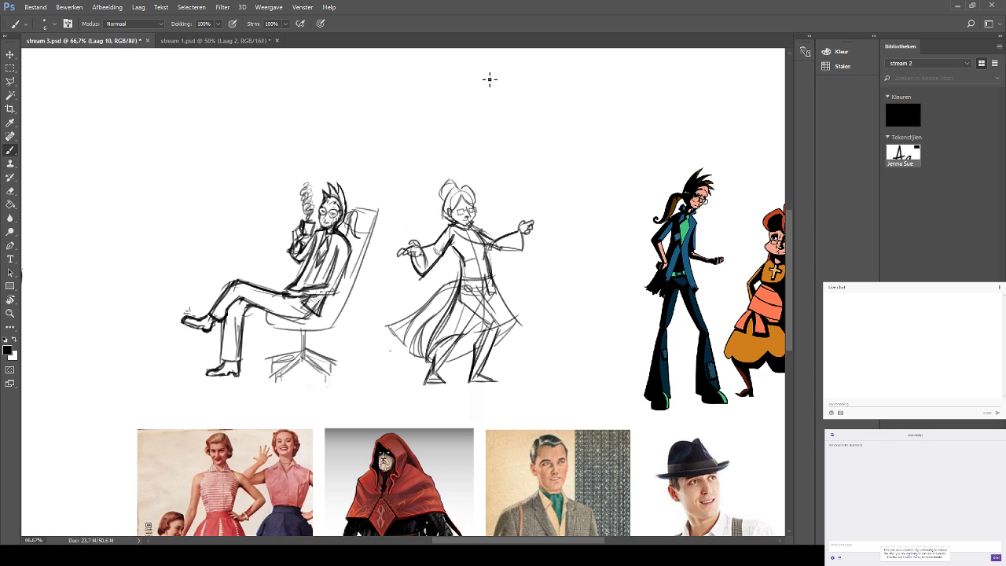
Undo the trial brush strokes and redraw the lower edge of the robed figure's flowing coat.
key(ctrl+z)
drag(436, 362, 386, 326)
key(ctrl+z)
key(ctrl+z)
key(ctrl+z)
key(ctrl+z)
drag(432, 361, 393, 337)
drag(418, 239, 495, 314)
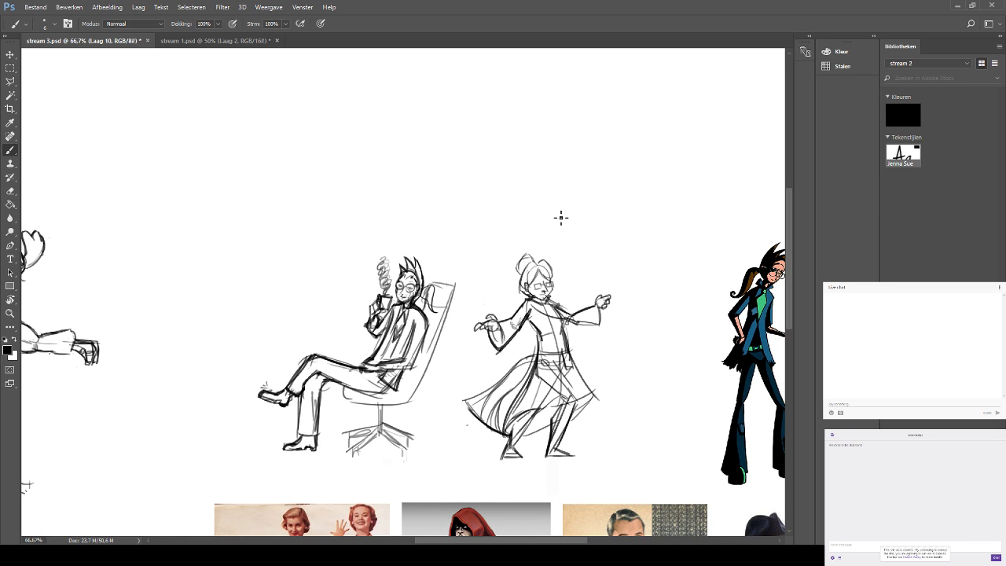
drag(560, 217, 543, 153)
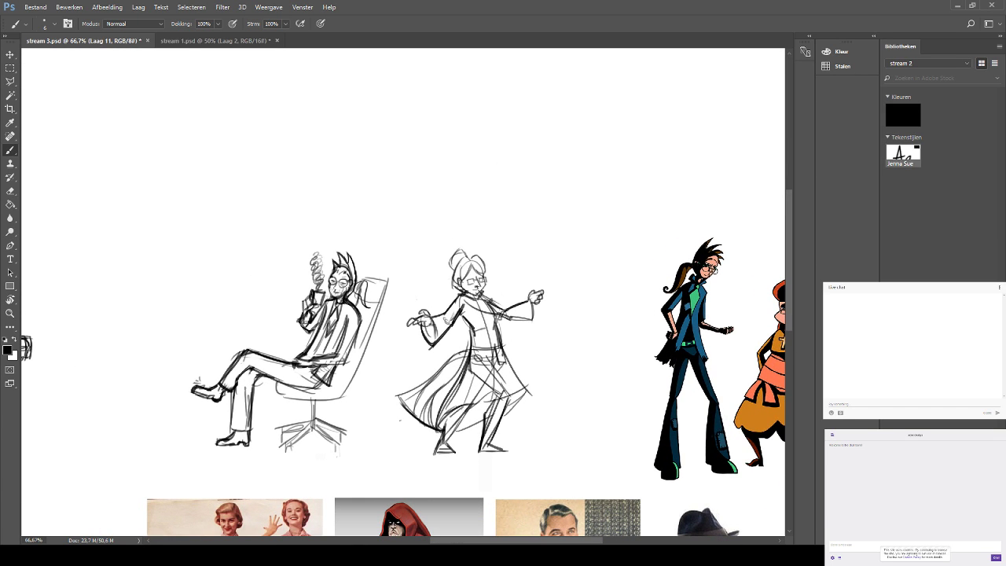
drag(622, 295, 650, 337)
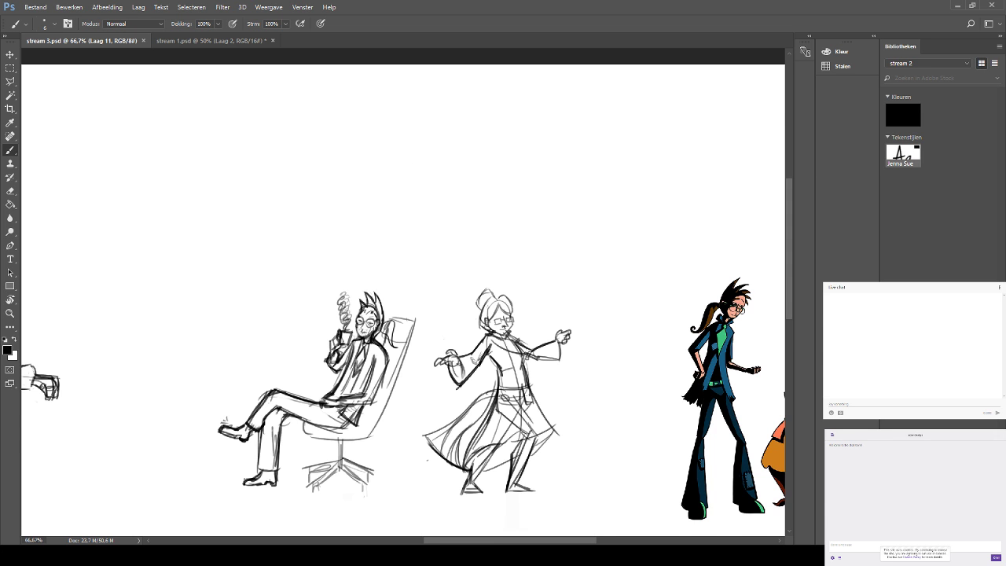
drag(408, 189, 358, 120)
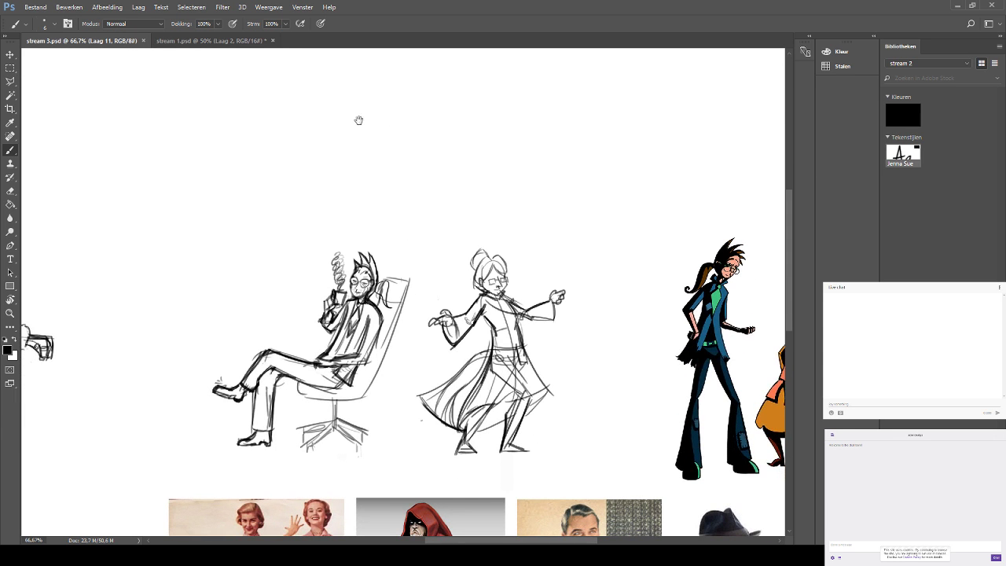
click(17, 74)
mouse_move(241, 229)
mouse_down()
mouse_move(579, 416)
mouse_move(582, 406)
mouse_up()
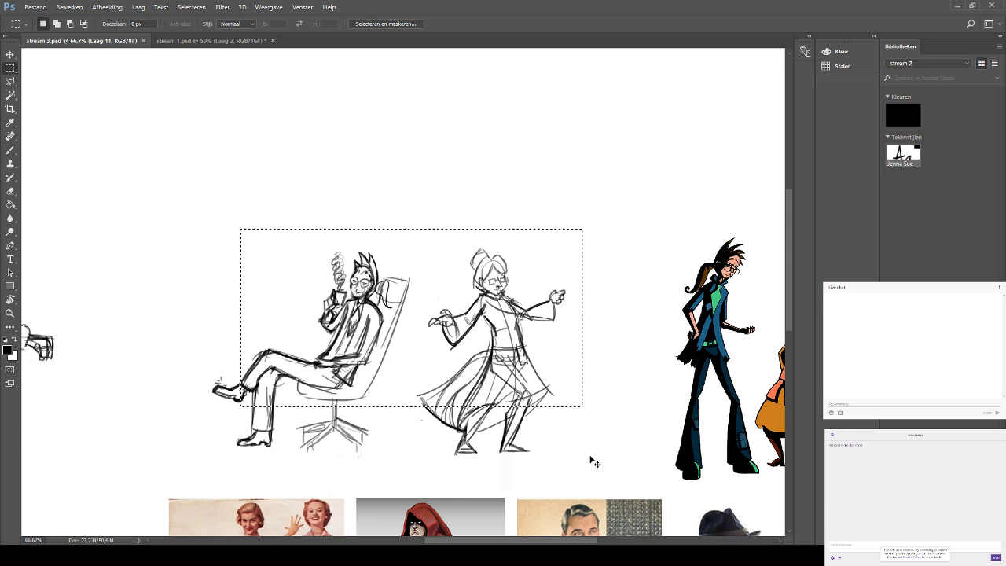
click(591, 459)
Select both sketched figures with a rectangular marquee, scale them to about 80%, place them just above the reference pictures, and deselect.
drag(262, 278, 197, 259)
drag(194, 463, 634, 170)
key(ctrl+t)
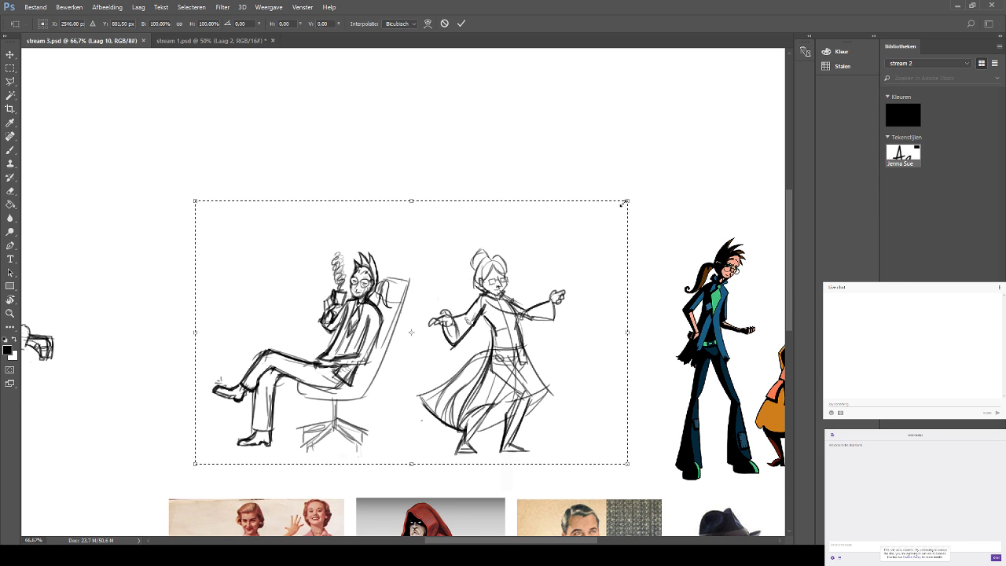
mouse_move(622, 203)
mouse_down()
mouse_move(568, 251)
mouse_move(539, 254)
mouse_up()
drag(440, 315, 476, 334)
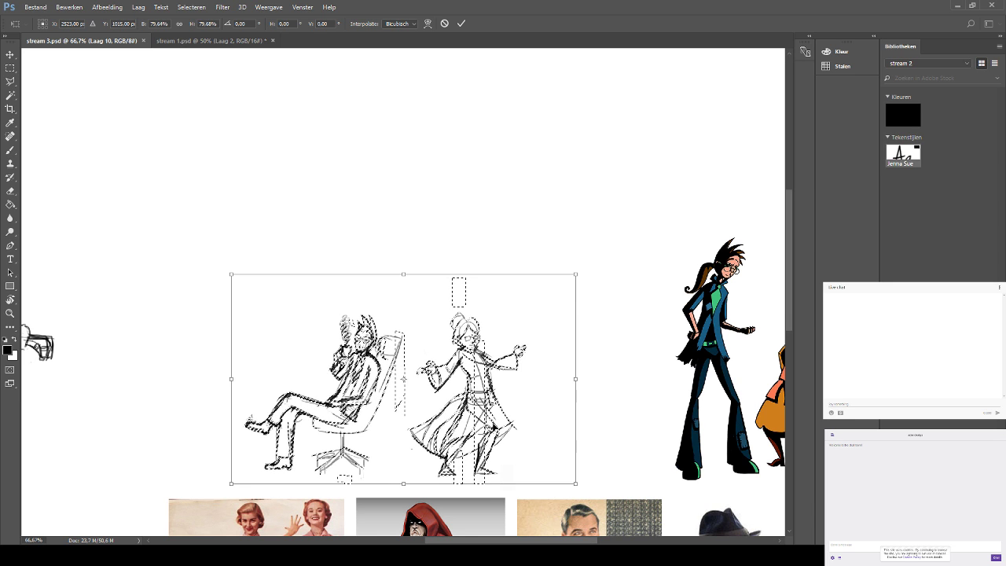
key(Return)
key(m)
key(ctrl+d)
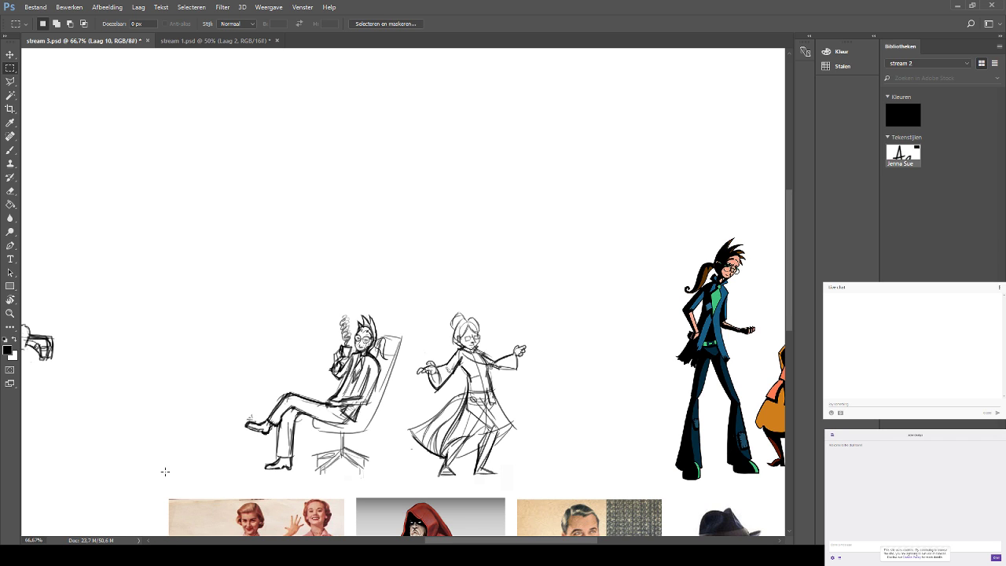
Switch back to the Brush tool and compare the scaled sketches with the reference pictures and coloured characters.
click(10, 149)
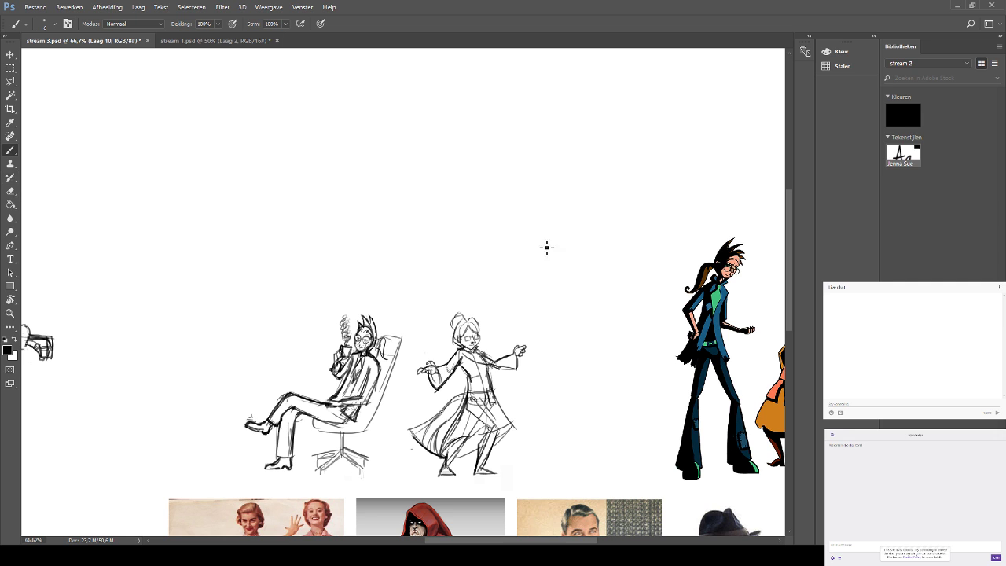
mouse_move(546, 288)
mouse_down()
mouse_move(523, 191)
mouse_move(561, 332)
mouse_move(508, 173)
mouse_move(526, 209)
mouse_up()
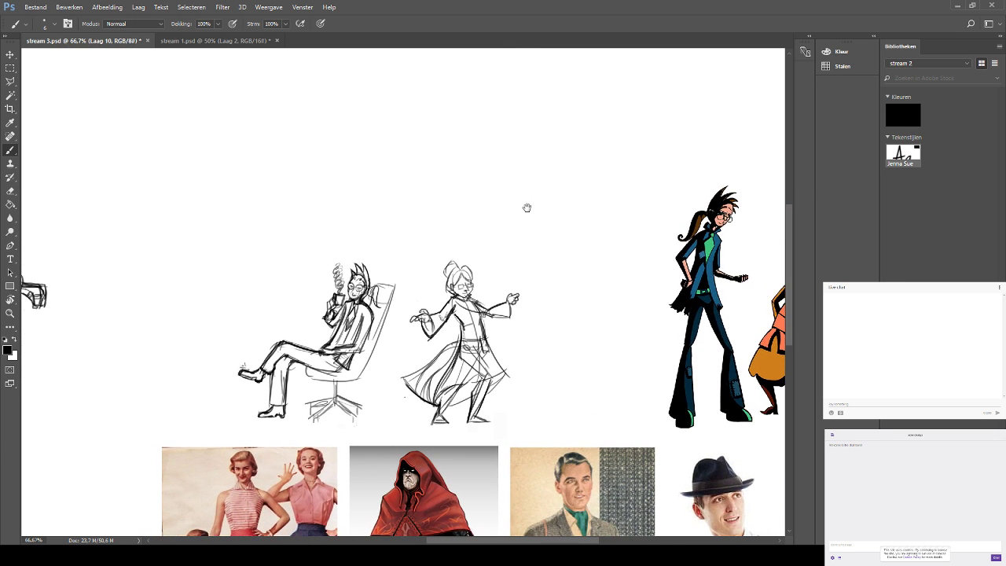
drag(506, 281, 470, 210)
drag(524, 251, 503, 153)
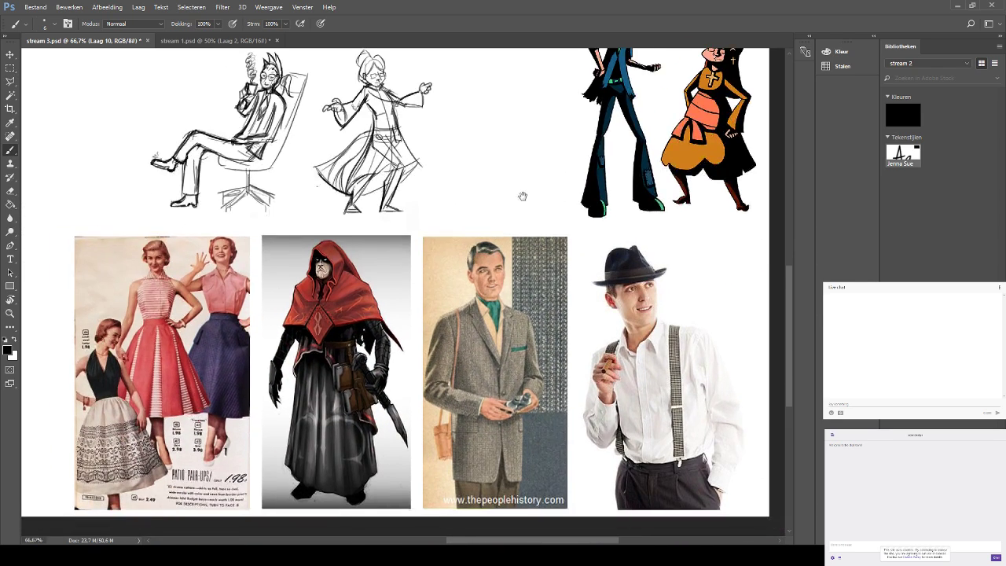
drag(521, 196, 503, 147)
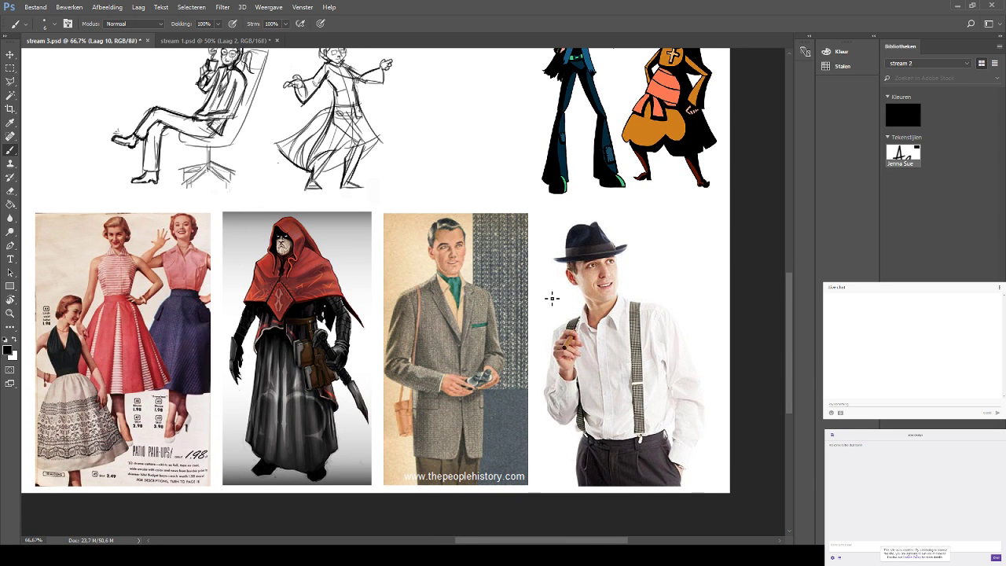
mouse_move(638, 291)
mouse_down()
mouse_move(656, 431)
mouse_move(645, 304)
mouse_move(644, 327)
mouse_move(666, 352)
mouse_up()
key(ctrl+z)
key(ctrl+z)
drag(610, 273, 647, 350)
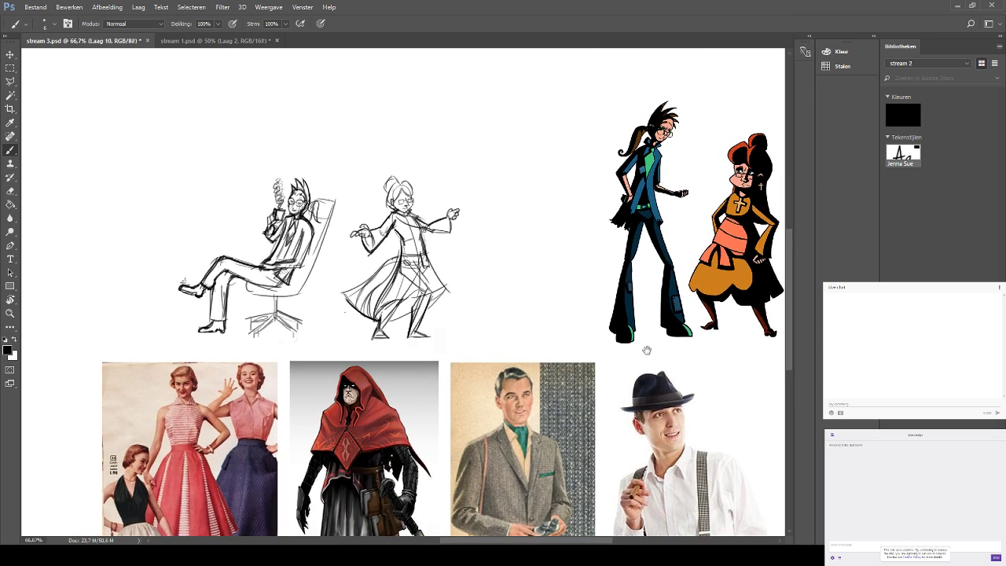
Sketch the front edge, centre line and shoulder line of a new boxy torso in the empty area above the two figures.
drag(608, 287, 621, 348)
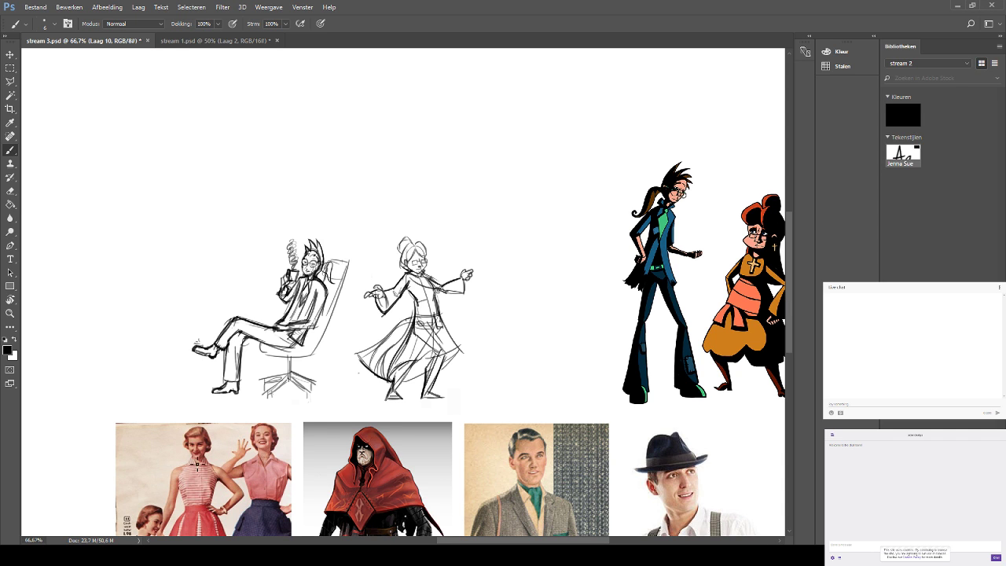
drag(411, 262, 448, 326)
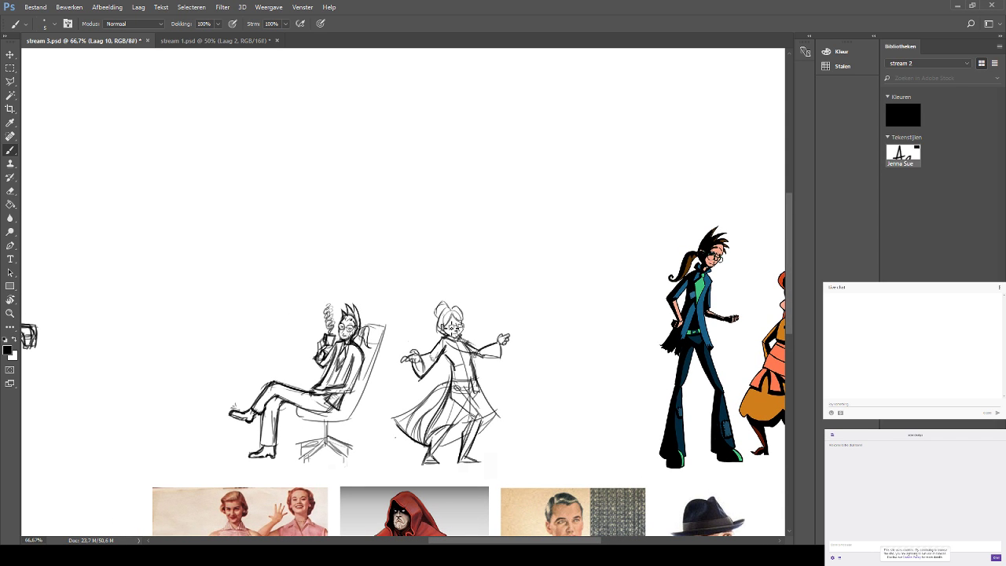
drag(491, 72, 557, 165)
drag(482, 200, 488, 136)
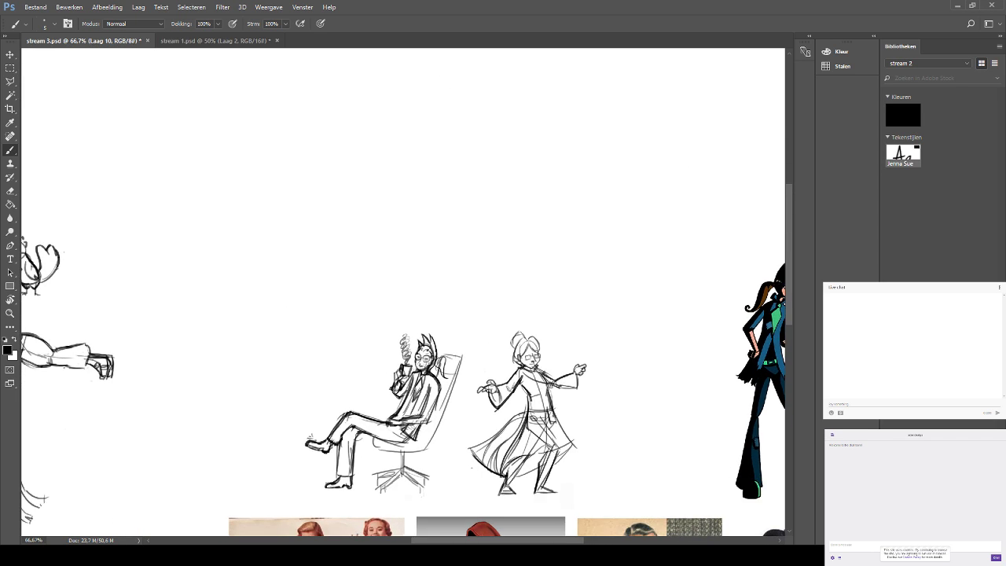
drag(464, 184, 455, 258)
drag(451, 185, 442, 241)
key(ctrl+z)
drag(453, 185, 448, 218)
drag(448, 218, 444, 236)
mouse_move(460, 185)
mouse_down()
mouse_move(448, 203)
mouse_move(489, 187)
mouse_up()
key(ctrl+z)
key(ctrl+z)
Add the waist line to the new torso and redraw its front edge down to the waist.
drag(438, 256, 475, 262)
mouse_move(481, 189)
mouse_down()
mouse_move(475, 246)
mouse_move(477, 227)
mouse_move(486, 243)
mouse_move(479, 248)
mouse_move(467, 183)
mouse_move(464, 232)
mouse_up()
key(ctrl+z)
key(ctrl+z)
key(ctrl+alt+z)
key(ctrl+alt+z)
drag(488, 189, 473, 261)
key(ctrl+z)
key(ctrl+z)
mouse_move(448, 182)
mouse_down()
mouse_move(449, 234)
mouse_move(433, 263)
mouse_up()
key(ctrl+z)
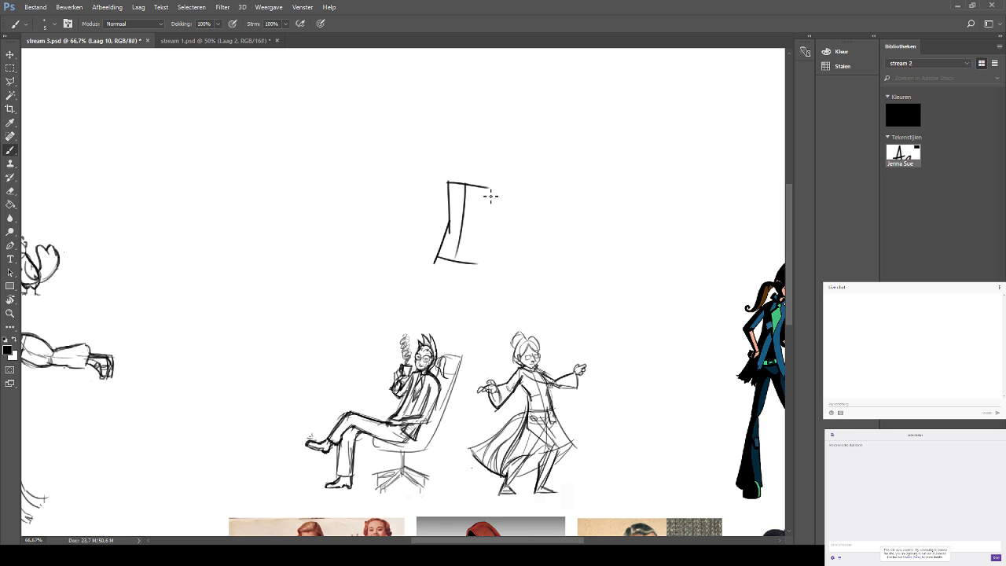
Draw the torso's curved back edge and the horizontal thigh of the seated pose.
mouse_move(488, 190)
mouse_down()
mouse_move(477, 271)
mouse_move(393, 292)
mouse_up()
key(ctrl+z)
key(ctrl+z)
drag(470, 275, 405, 282)
key(ctrl+z)
mouse_move(478, 264)
mouse_down()
mouse_move(446, 289)
mouse_move(411, 280)
mouse_move(412, 269)
mouse_move(462, 269)
mouse_up()
key(ctrl+z)
key(ctrl+z)
drag(396, 263, 445, 261)
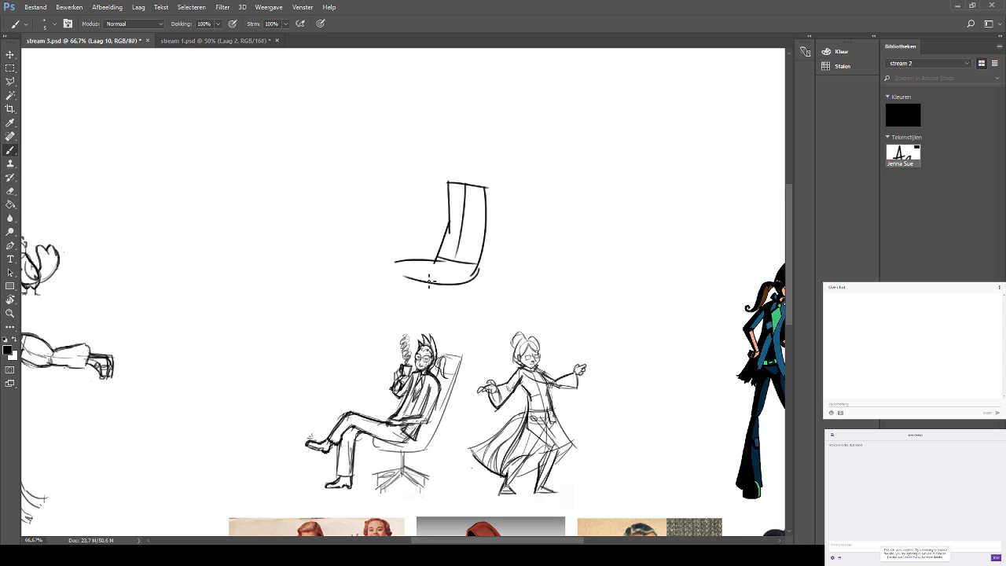
key(ctrl+z)
Close off the thigh at the knee and sketch the crossed leg's shin slanting down to the foot.
drag(407, 274, 438, 261)
drag(397, 266, 373, 295)
key(ctrl+z)
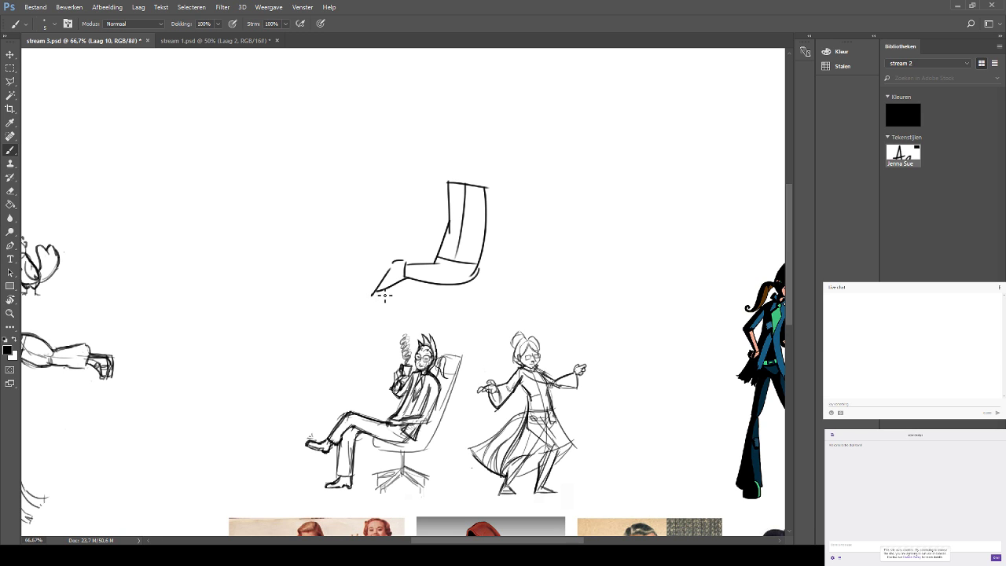
mouse_move(380, 292)
mouse_down()
mouse_move(368, 279)
mouse_move(375, 290)
mouse_up()
drag(404, 267, 443, 261)
key(ctrl+z)
drag(402, 277, 392, 292)
Sketch the other lower leg hanging straight down with its shoe beneath the crossed leg.
mouse_move(397, 276)
mouse_down()
mouse_move(396, 289)
mouse_move(405, 272)
mouse_move(417, 277)
mouse_move(398, 322)
mouse_up()
key(ctrl+z)
mouse_move(395, 280)
mouse_down()
mouse_move(397, 317)
mouse_move(397, 295)
mouse_move(412, 308)
mouse_move(413, 325)
mouse_move(400, 321)
mouse_move(413, 318)
mouse_move(385, 329)
mouse_up()
key(ctrl+z)
key(ctrl+z)
key(ctrl+z)
key(ctrl+z)
key(ctrl+z)
scroll(433, 250, up, 2)
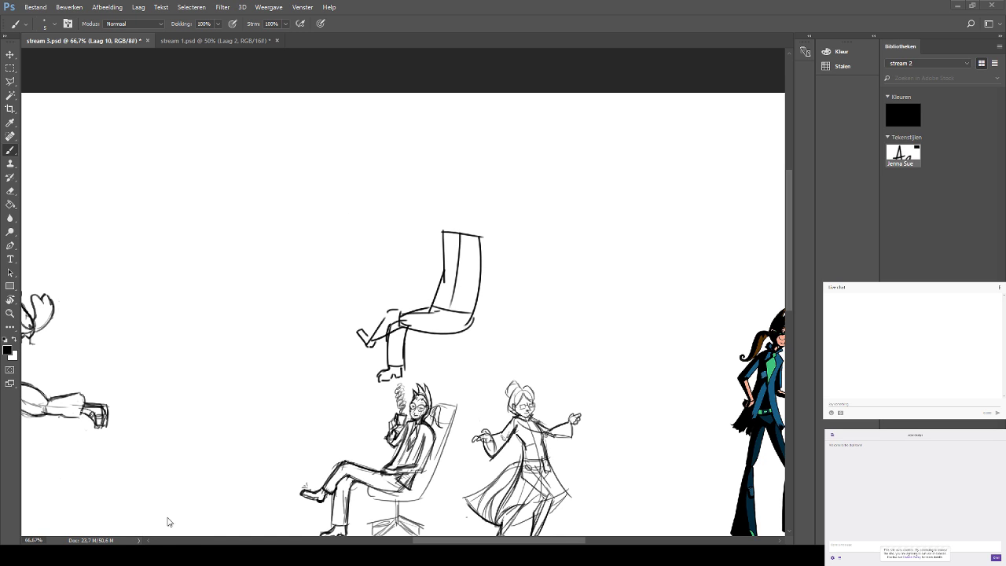
Strengthen the underside of the thigh and the curve of the seat on the new seated figure.
drag(458, 248, 422, 220)
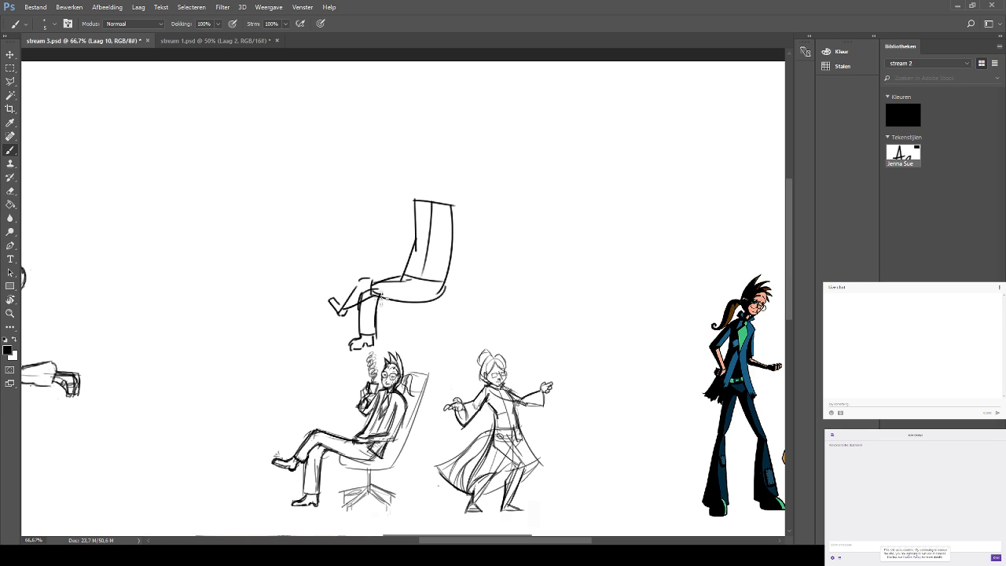
drag(406, 299, 445, 291)
mouse_move(410, 254)
mouse_down()
mouse_move(416, 296)
mouse_move(426, 266)
mouse_up()
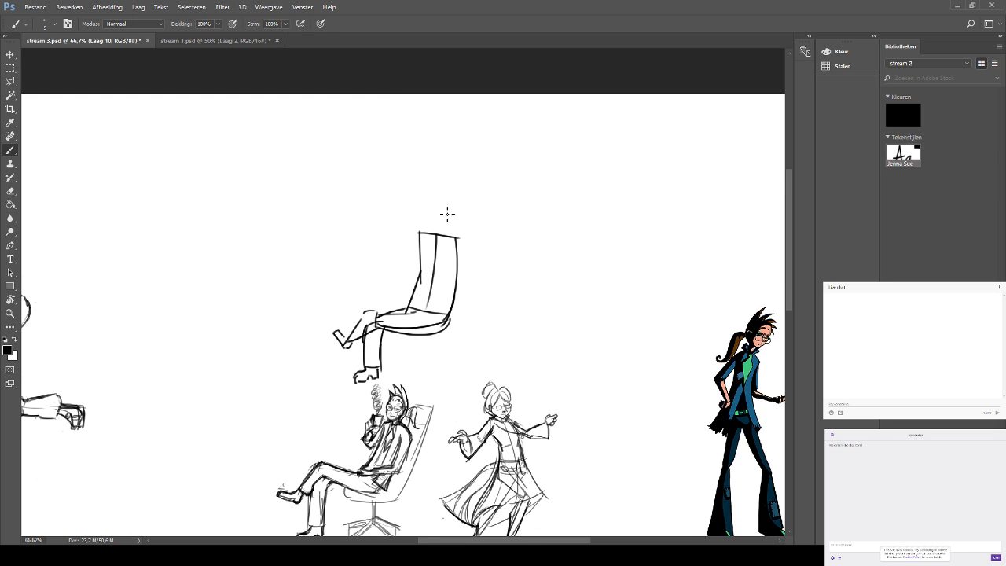
scroll(432, 252, down, 1)
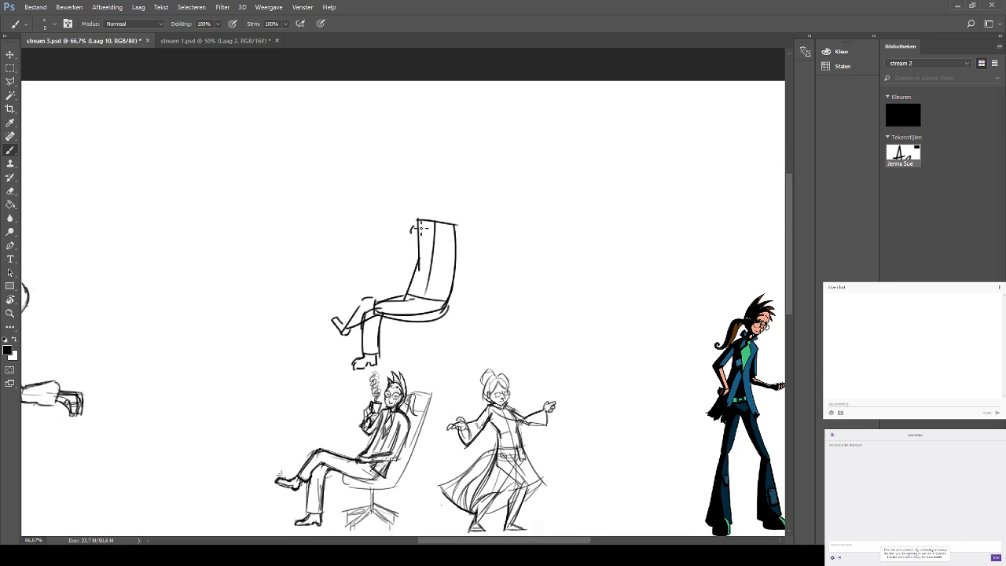
Draw the bent arm raised in front of the torso and a rough oval head above the shoulders.
mouse_move(418, 220)
mouse_down()
mouse_move(412, 268)
mouse_move(400, 256)
mouse_move(408, 220)
mouse_move(424, 262)
mouse_up()
mouse_move(429, 185)
mouse_down()
mouse_move(433, 220)
mouse_move(422, 187)
mouse_move(420, 206)
mouse_up()
key(ctrl+z)
key(ctrl+z)
key(ctrl+z)
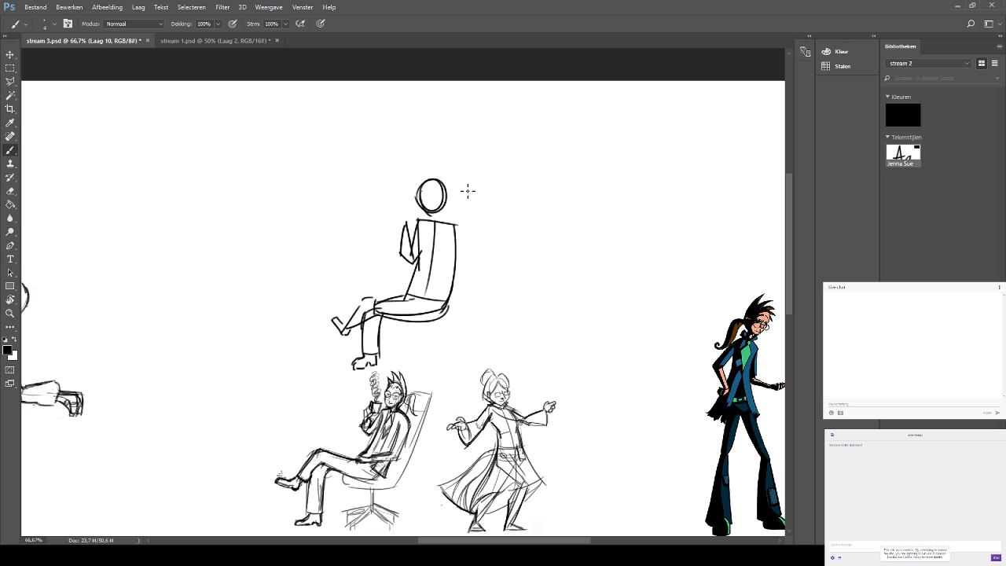
drag(460, 194, 476, 197)
key(ctrl+z)
Erase the rough oval head above the new figure's shoulders with the Eraser tool.
click(11, 193)
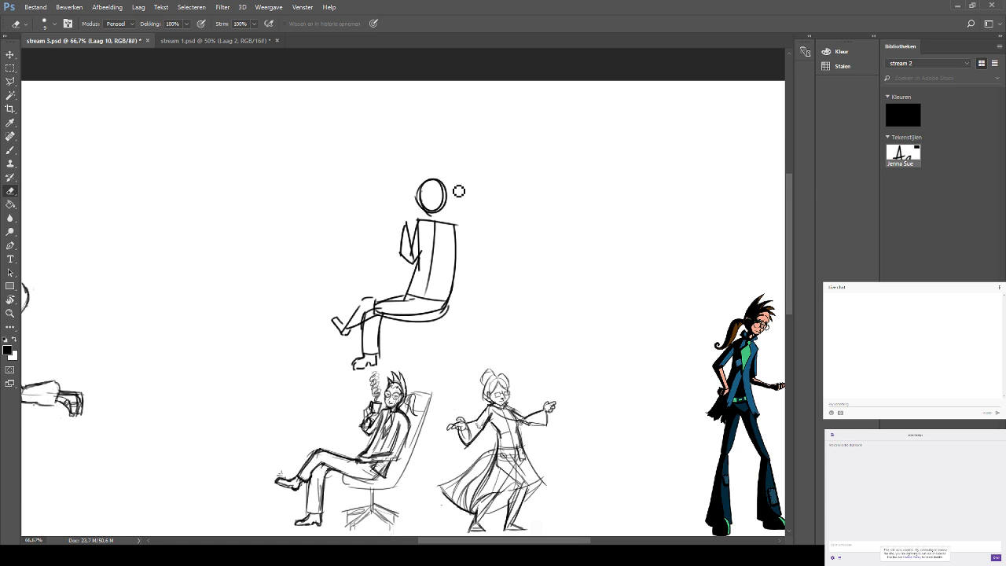
mouse_move(455, 188)
mouse_down()
mouse_move(432, 210)
mouse_move(435, 222)
mouse_move(458, 215)
mouse_move(427, 176)
mouse_move(469, 198)
mouse_up()
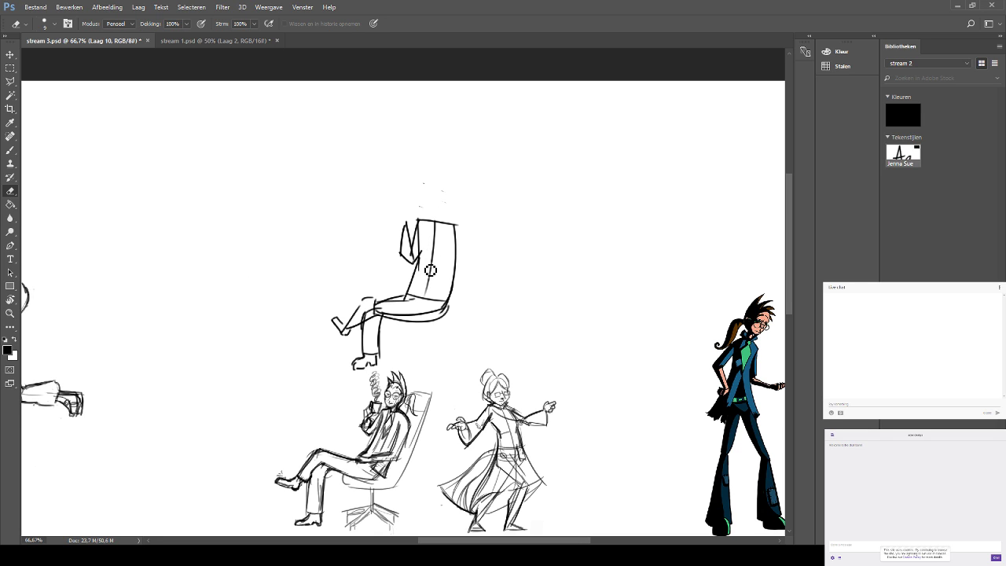
Redraw the head as a thin-lined oval with a neck, and sketch the raised hand holding a cup.
click(10, 149)
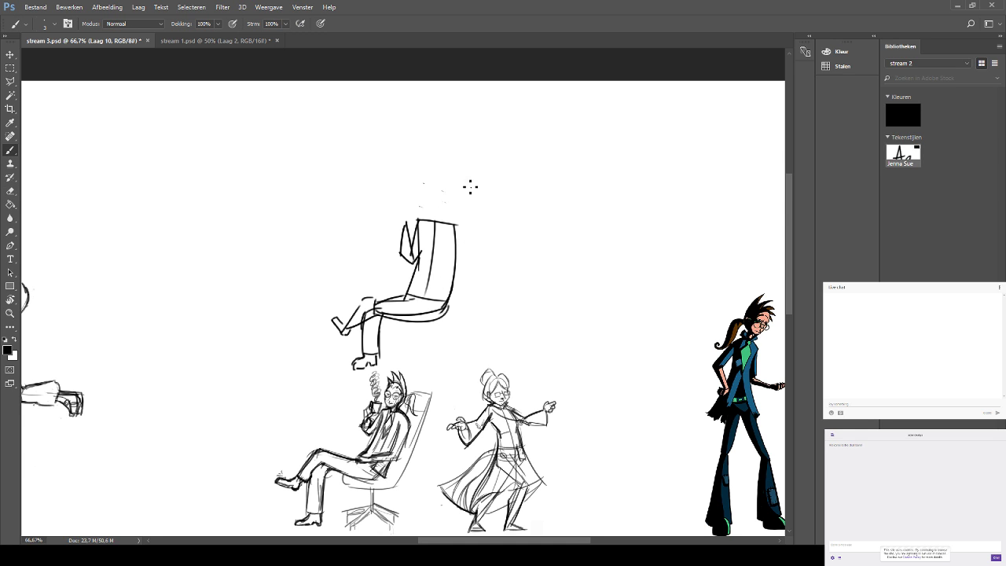
drag(519, 220, 509, 205)
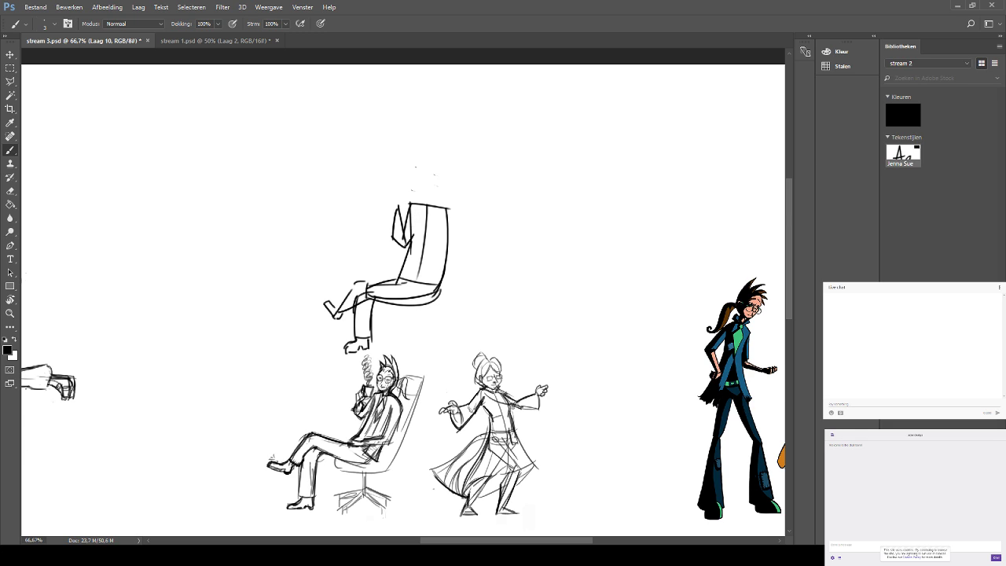
mouse_move(388, 198)
mouse_down()
mouse_move(400, 194)
mouse_move(407, 206)
mouse_up()
drag(401, 204, 403, 187)
mouse_move(418, 185)
mouse_down()
mouse_move(442, 191)
mouse_move(417, 179)
mouse_move(441, 195)
mouse_move(428, 200)
mouse_move(417, 185)
mouse_move(425, 207)
mouse_move(436, 206)
mouse_up()
key(ctrl+z)
key(ctrl+z)
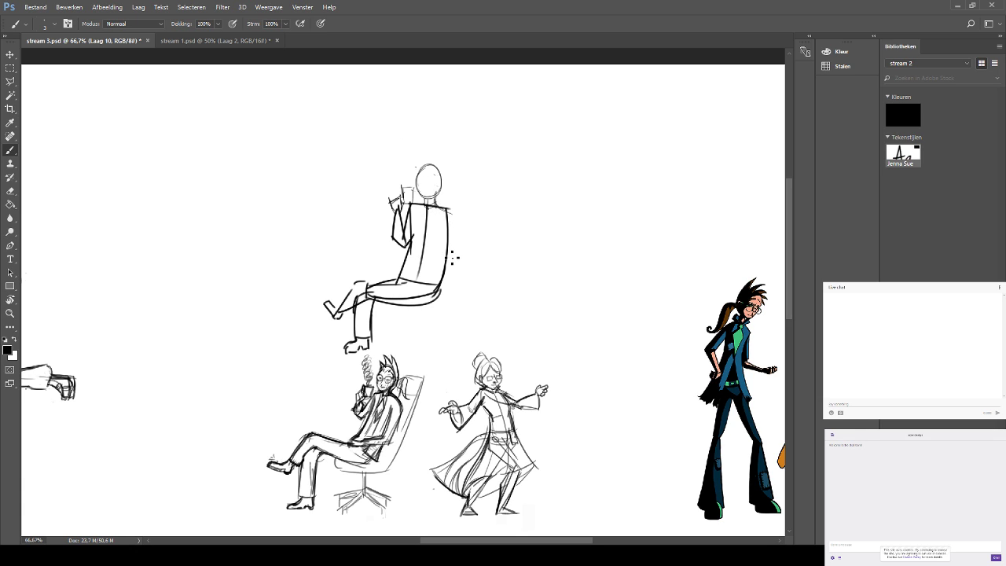
Sketch the figure's other arm along its back, bending forward to rest on the lap.
drag(449, 211, 453, 272)
mouse_move(446, 217)
mouse_down()
mouse_move(452, 279)
mouse_move(424, 287)
mouse_move(446, 266)
mouse_move(418, 288)
mouse_move(447, 269)
mouse_up()
key(ctrl+z)
key(ctrl+z)
drag(406, 277, 442, 273)
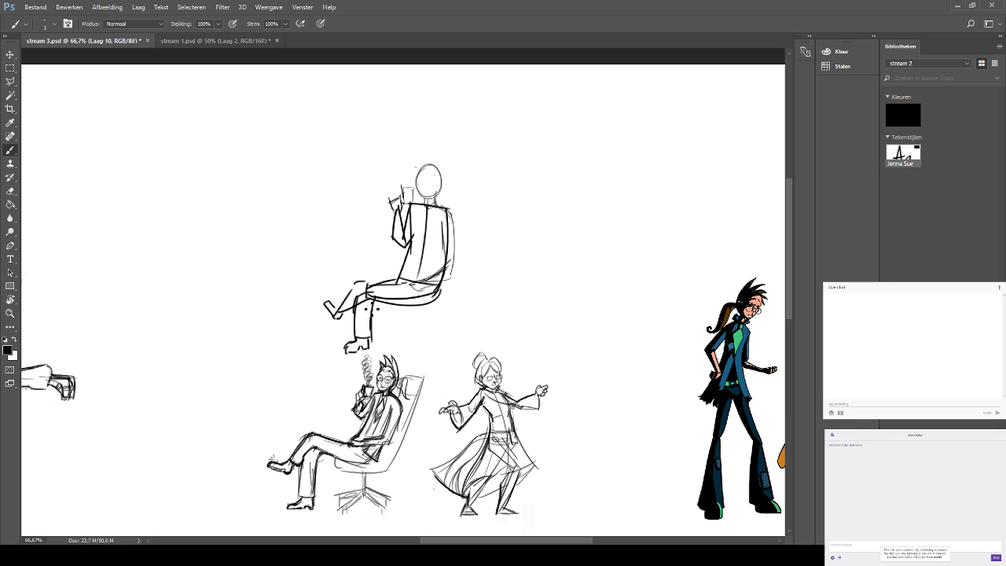
Lasso the new seated figure with straight-edged segments, move it up and away from the older sketches, and deselect.
click(10, 81)
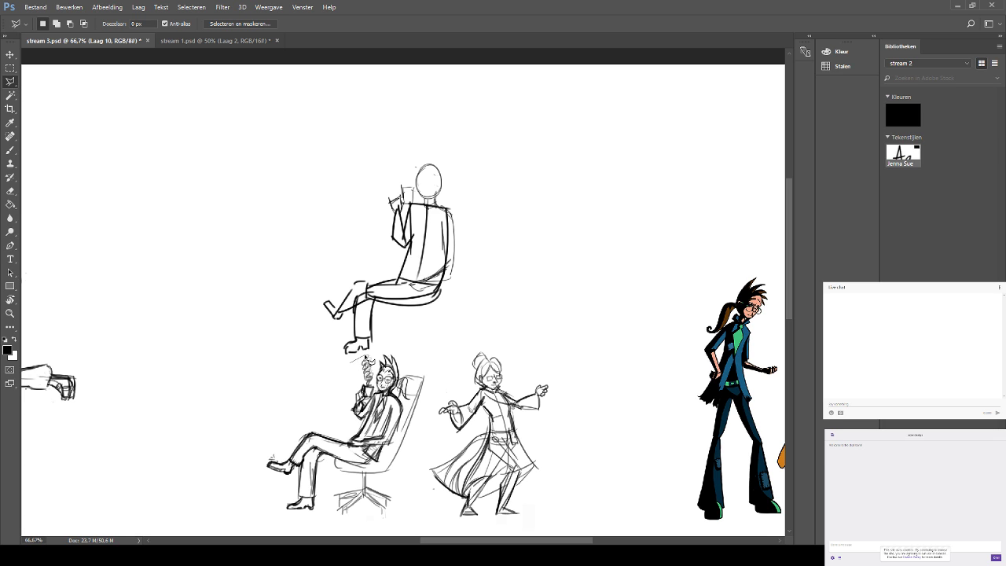
click(350, 352)
click(412, 339)
click(554, 185)
click(495, 148)
click(397, 138)
click(269, 223)
click(289, 326)
click(318, 354)
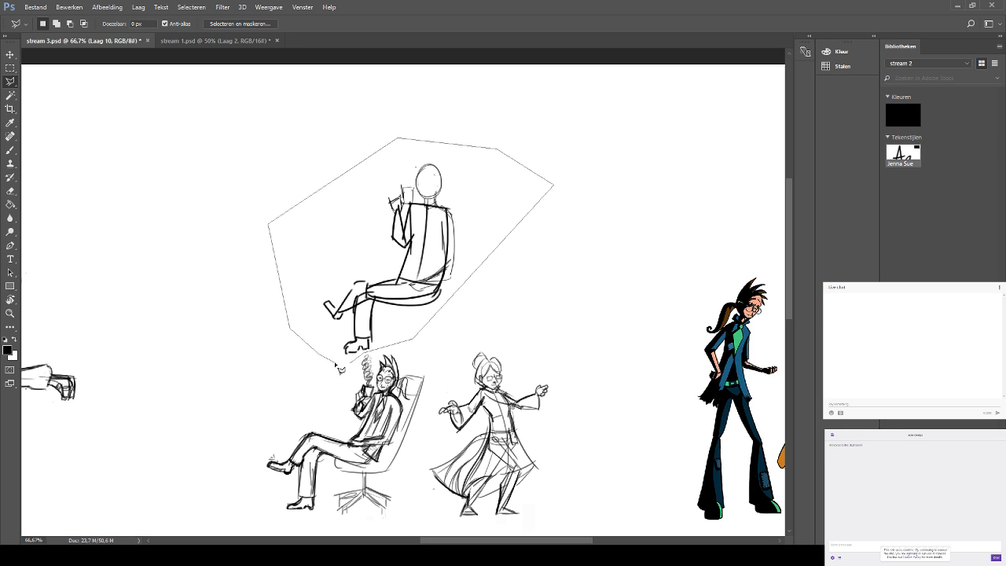
click(352, 355)
click(11, 54)
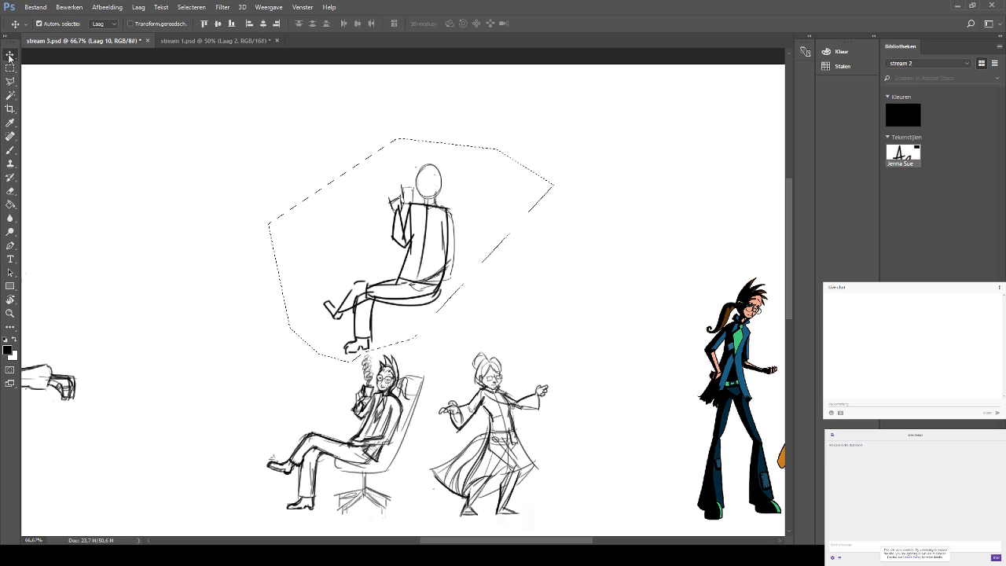
mouse_move(451, 292)
mouse_down()
mouse_move(308, 245)
mouse_move(258, 241)
mouse_up()
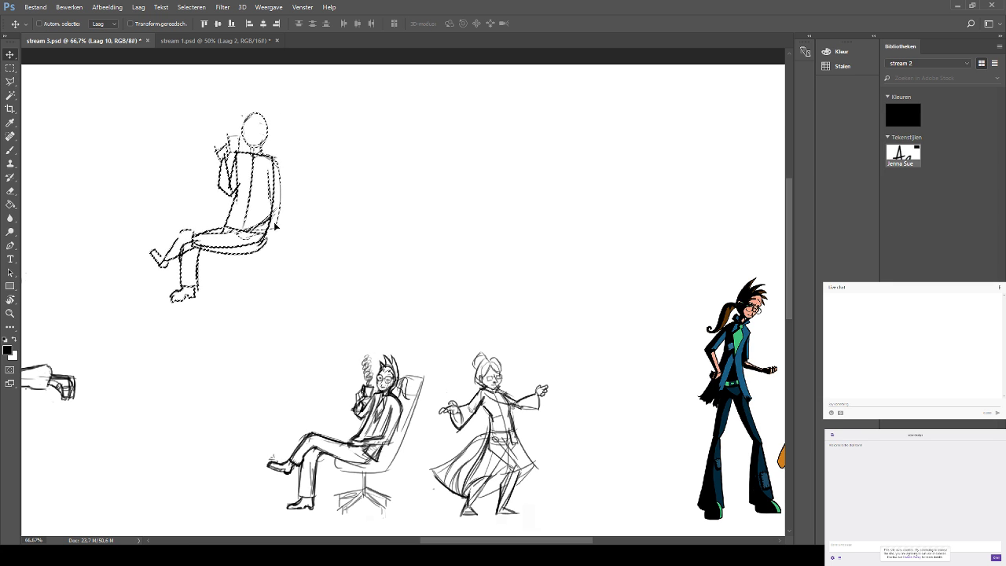
key(ctrl+d)
scroll(448, 216, down, 3)
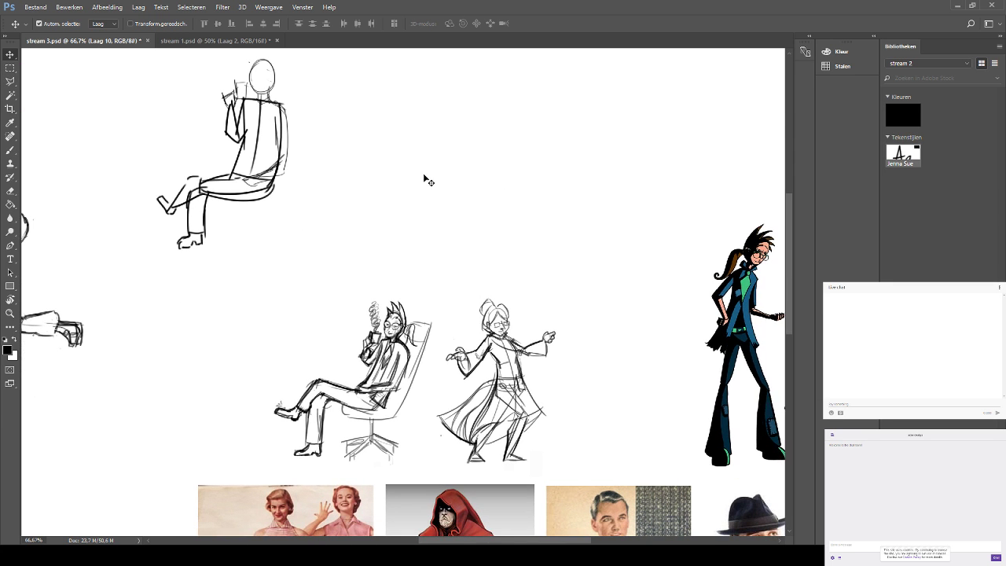
Sketch the curved action line of a second seated figure with the Brush in the cleared space above the older sketches.
click(11, 149)
drag(432, 258, 458, 193)
key(ctrl+z)
drag(456, 159, 435, 228)
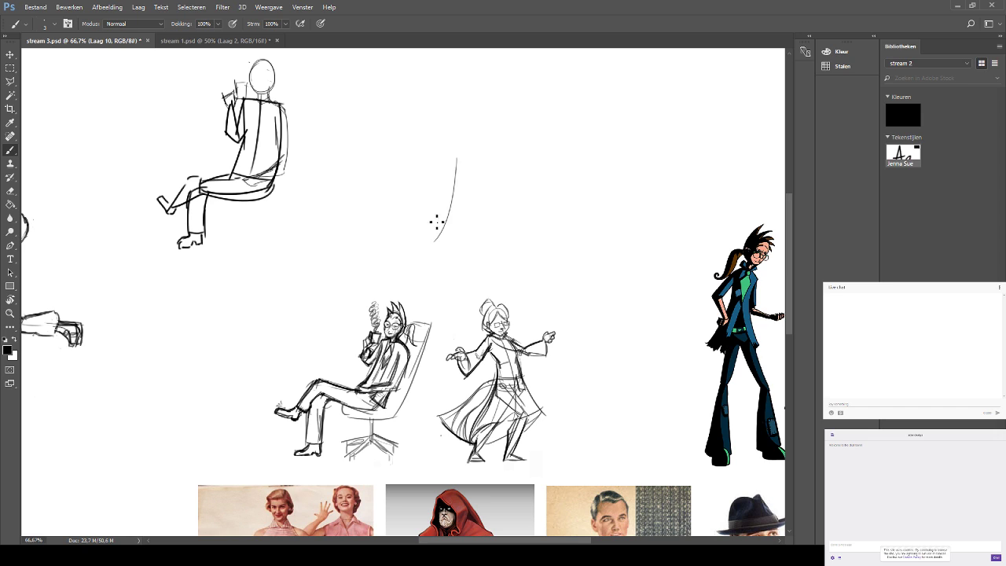
key(ctrl+z)
drag(437, 173, 417, 242)
drag(420, 200, 418, 209)
key(ctrl+z)
Build the second figure's torso from a chest oval, a smaller pelvis oval and a shoulder line along the action line.
mouse_move(440, 168)
mouse_down()
mouse_move(440, 217)
mouse_move(433, 213)
mouse_up()
key(ctrl+z)
key(ctrl+z)
mouse_move(439, 170)
mouse_down()
mouse_move(434, 213)
mouse_move(412, 235)
mouse_move(425, 246)
mouse_move(440, 233)
mouse_move(423, 215)
mouse_move(456, 179)
mouse_up()
key(ctrl+z)
key(ctrl+z)
key(ctrl+z)
key(ctrl+z)
key(ctrl+z)
key(ctrl+z)
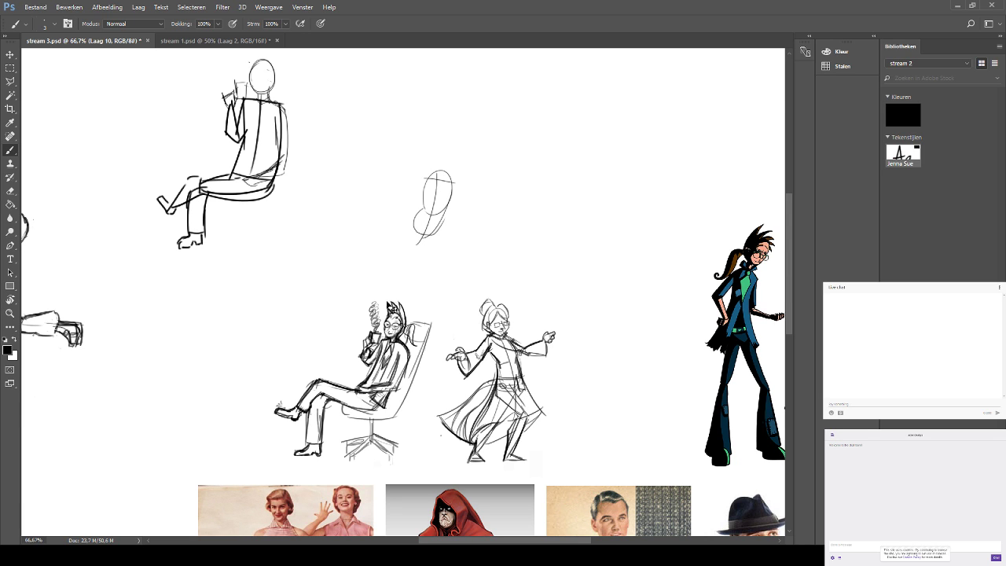
key(ctrl+z)
Refine the shoulder and hip lines and add a neck and an oval head with spiky hair.
drag(426, 171, 453, 181)
drag(416, 232, 437, 243)
drag(440, 167, 443, 162)
drag(439, 146, 448, 145)
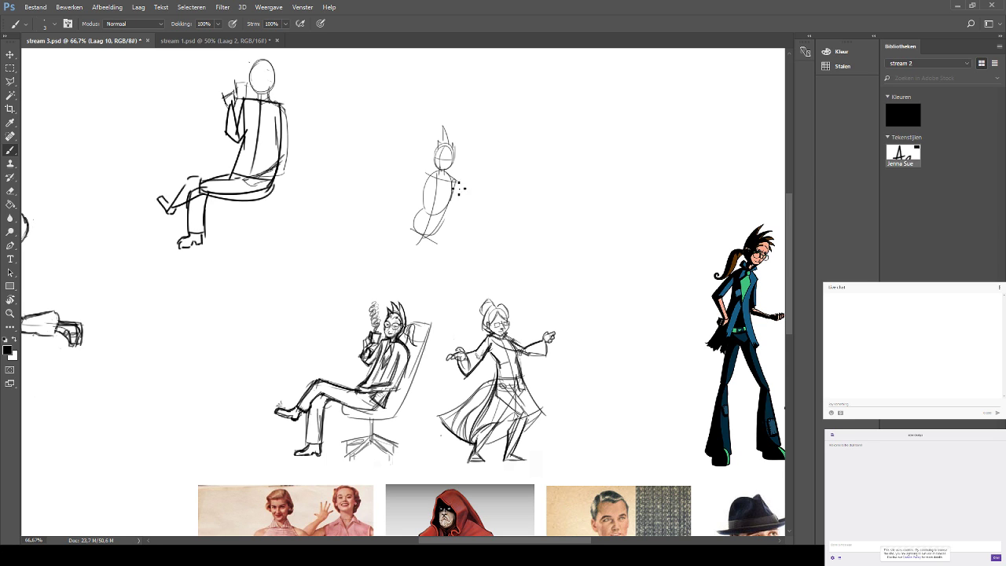
Sketch the second figure's arms, one bent up with a cup near the face and one reaching to the lap.
drag(424, 198, 437, 172)
mouse_move(458, 193)
mouse_down()
mouse_move(451, 219)
mouse_move(424, 234)
mouse_up()
mouse_move(425, 187)
mouse_down()
mouse_move(407, 197)
mouse_move(418, 172)
mouse_move(419, 185)
mouse_move(434, 172)
mouse_up()
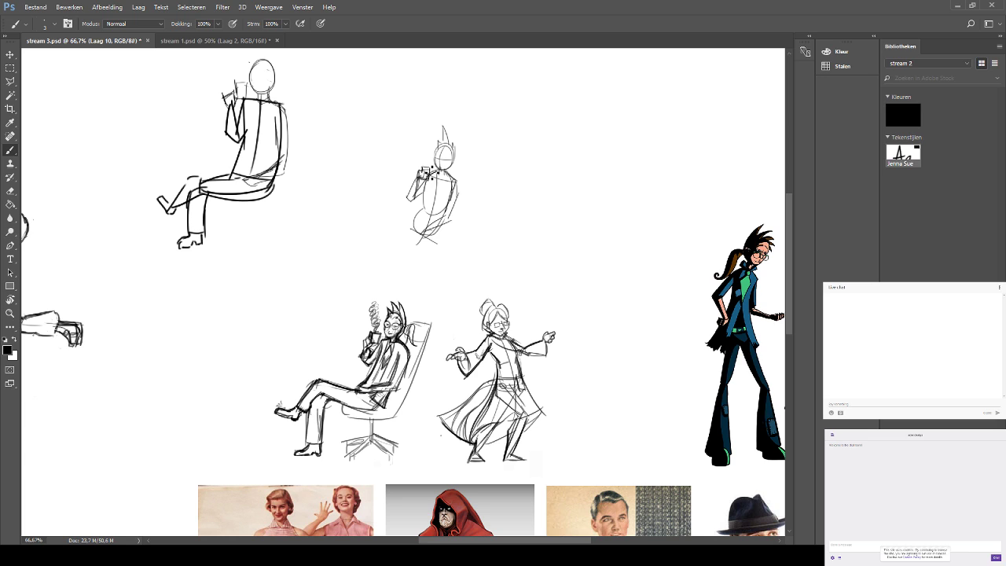
key(ctrl+z)
Sketch the second figure's thighs extending forward from the hips and the start of the crossed shin.
scroll(436, 293, down, 1)
scroll(484, 132, left, 1)
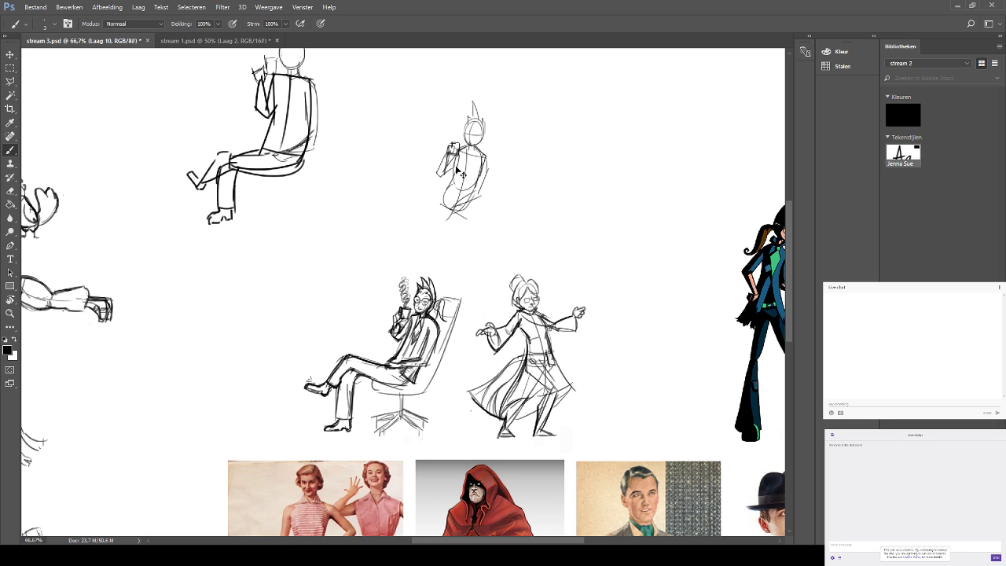
mouse_move(458, 157)
mouse_down()
mouse_move(416, 216)
mouse_move(464, 217)
mouse_move(409, 208)
mouse_move(447, 208)
mouse_move(401, 191)
mouse_move(441, 207)
mouse_move(412, 198)
mouse_move(415, 222)
mouse_move(407, 196)
mouse_move(397, 217)
mouse_move(415, 212)
mouse_move(392, 222)
mouse_up()
key(ctrl+z)
key(ctrl+z)
key(ctrl+z)
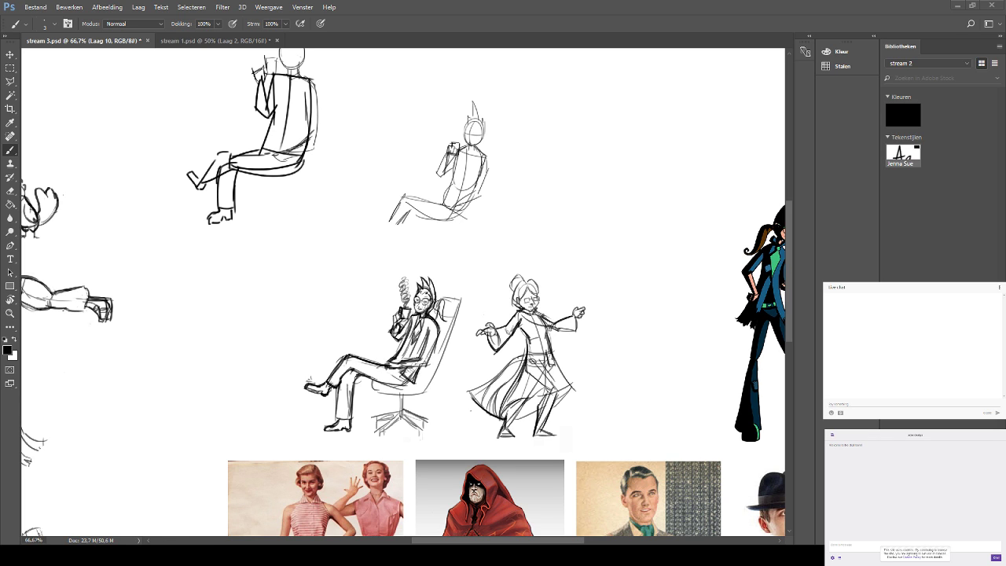
Draw the second figure's supporting lower leg hanging down from the knee, ending in a shoe.
scroll(487, 233, up, 2)
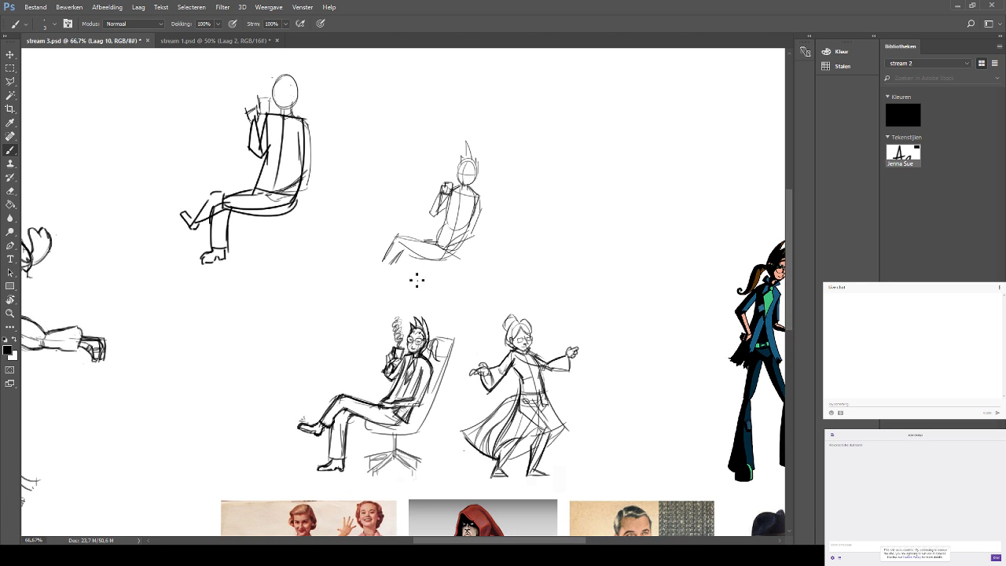
drag(393, 261, 397, 296)
mouse_move(407, 263)
mouse_down()
mouse_move(414, 305)
mouse_move(397, 317)
mouse_move(416, 314)
mouse_move(414, 303)
mouse_up()
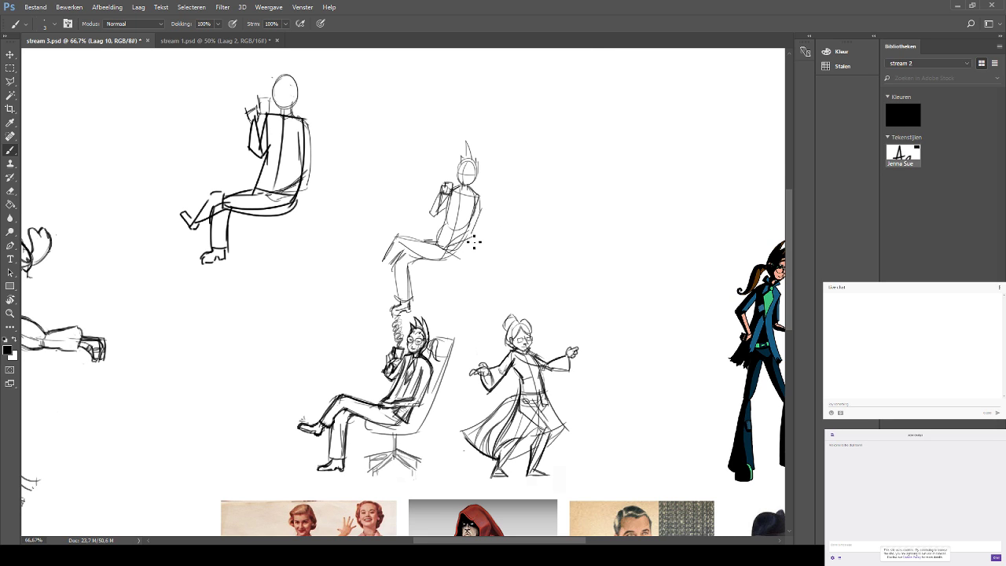
Rework the crossed thigh and knee of the second figure and add the shoe of the raised foot.
mouse_move(452, 241)
mouse_down()
mouse_move(437, 258)
mouse_move(431, 250)
mouse_move(437, 258)
mouse_move(442, 249)
mouse_up()
drag(400, 238, 387, 263)
key(ctrl+z)
key(ctrl+z)
key(ctrl+z)
drag(377, 275, 375, 269)
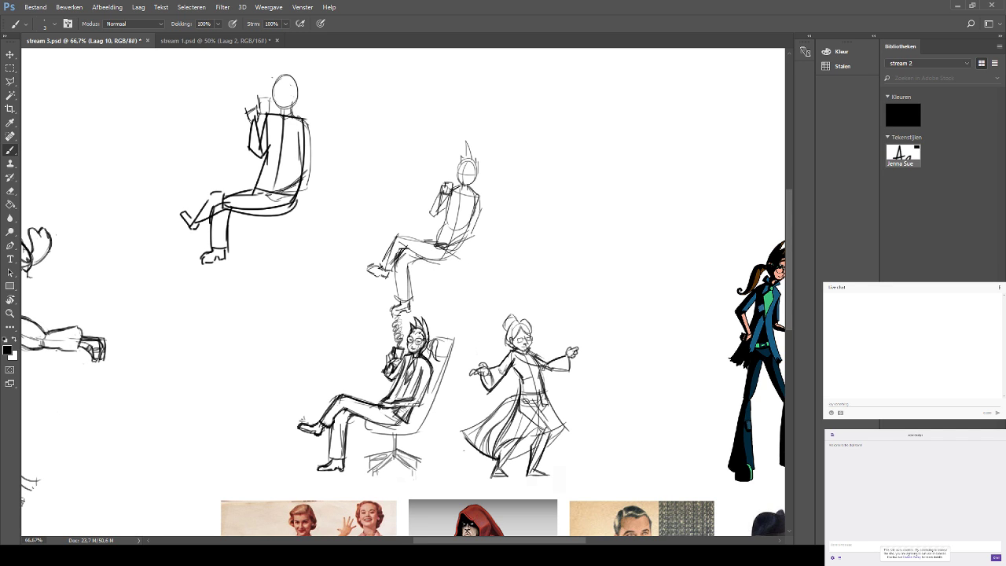
Sketch the chair seat under the second figure's hips and the slanted backrest behind its back.
drag(431, 260, 463, 253)
drag(417, 264, 475, 250)
drag(492, 187, 474, 257)
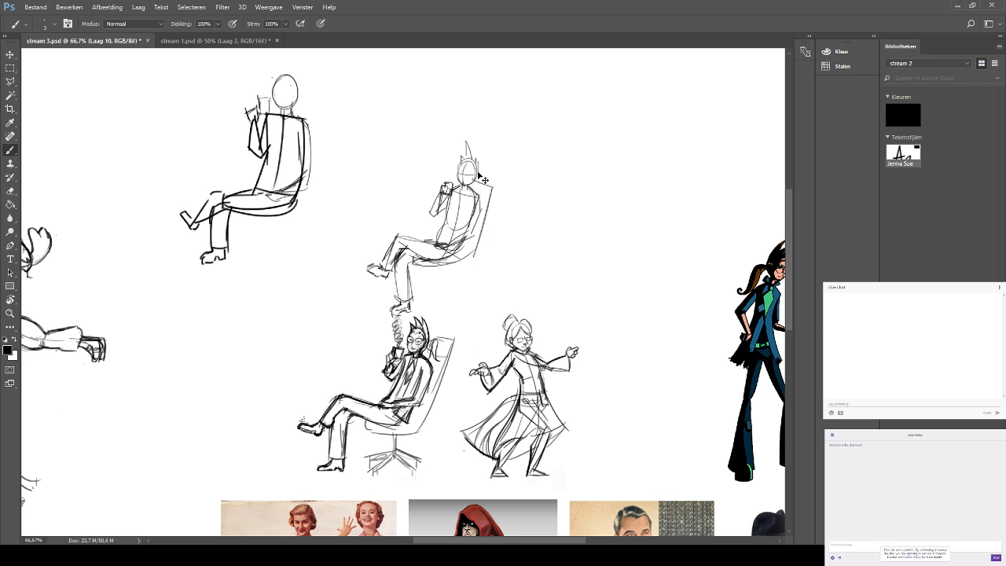
key(ctrl+z)
Add a headrest behind the second figure's head and thicken the underside of the chair seat.
mouse_move(477, 168)
mouse_down()
mouse_move(498, 174)
mouse_move(498, 187)
mouse_up()
mouse_move(471, 182)
mouse_down()
mouse_move(496, 193)
mouse_move(484, 188)
mouse_move(501, 192)
mouse_move(481, 244)
mouse_up()
key(ctrl+z)
mouse_move(417, 264)
mouse_down()
mouse_move(474, 255)
mouse_move(442, 270)
mouse_up()
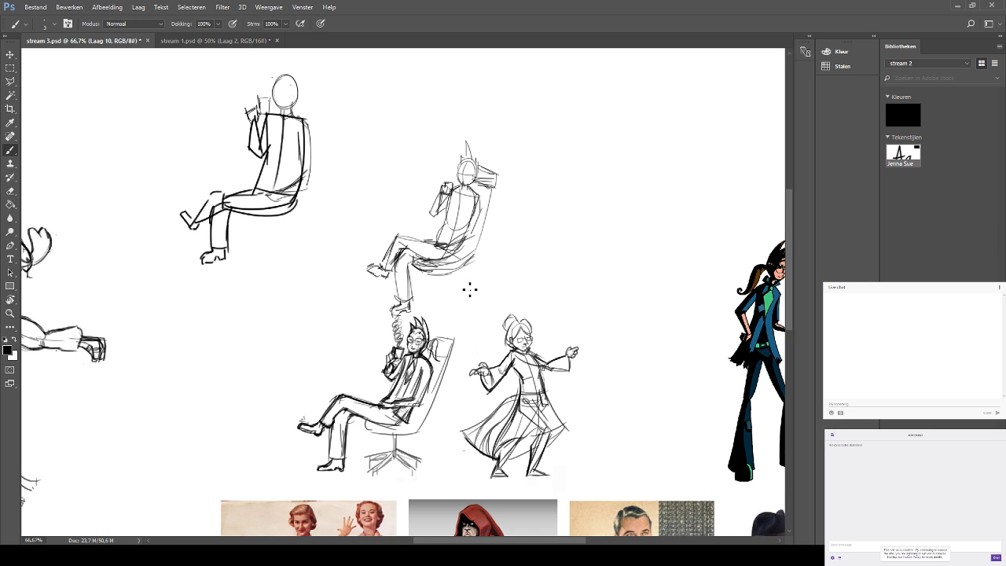
Draw the chair's central post and star-shaped foot below the seat of the second figure.
mouse_move(445, 275)
mouse_down()
mouse_move(437, 299)
mouse_move(450, 297)
mouse_move(448, 314)
mouse_move(469, 297)
mouse_up()
drag(513, 179, 523, 199)
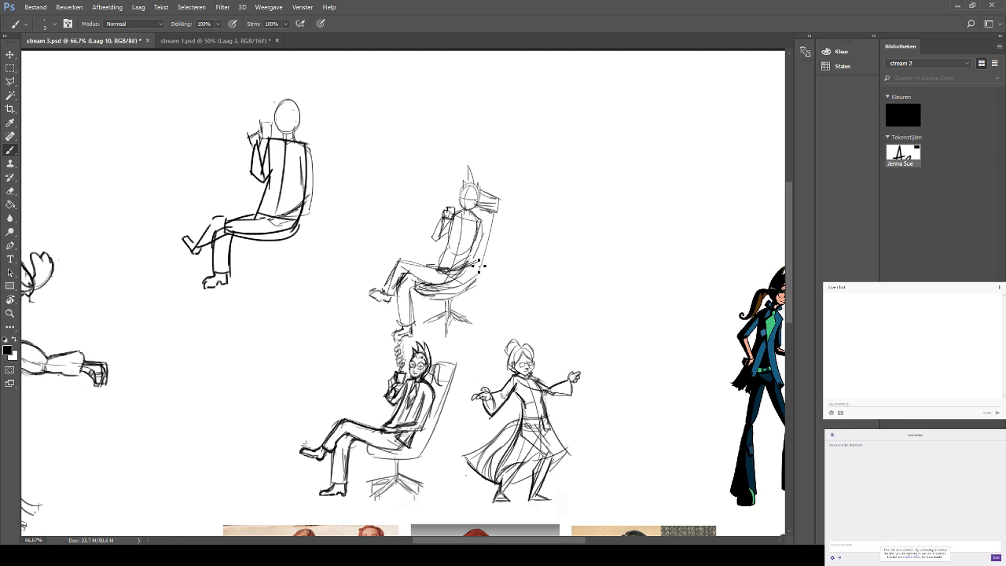
Refine the second figure's rear arm and chest lines, and compare it with the first seated sketch.
mouse_move(478, 263)
mouse_down()
mouse_move(469, 213)
mouse_move(482, 234)
mouse_up()
drag(442, 239, 454, 240)
drag(557, 197, 452, 219)
drag(134, 220, 181, 196)
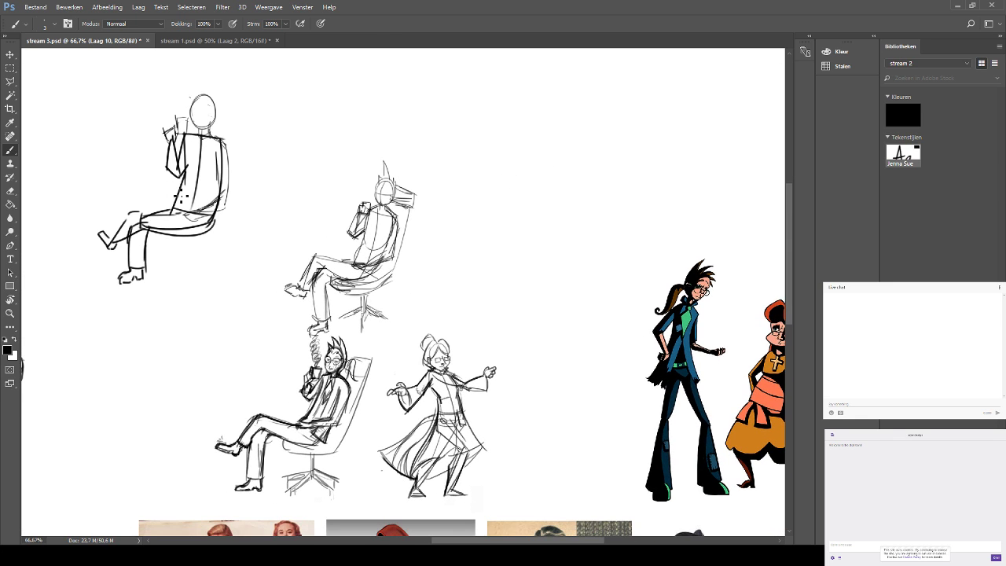
Erase stray lines around the second figure's torso and raised arm, and redraw the cup in its hand.
click(10, 191)
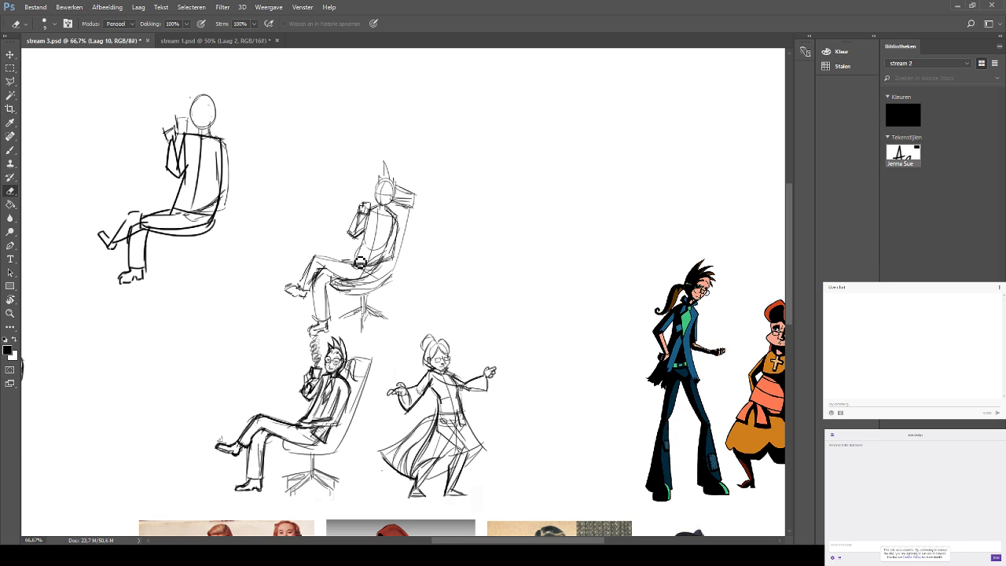
click(364, 216)
click(10, 150)
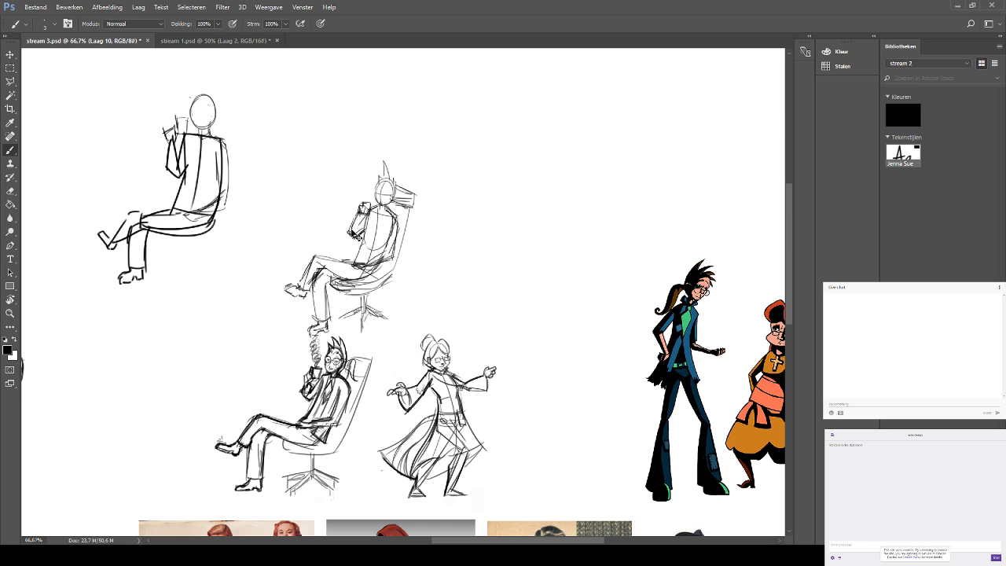
mouse_move(354, 208)
mouse_down()
mouse_move(356, 237)
mouse_move(360, 201)
mouse_move(374, 214)
mouse_move(366, 206)
mouse_up()
drag(378, 156, 365, 158)
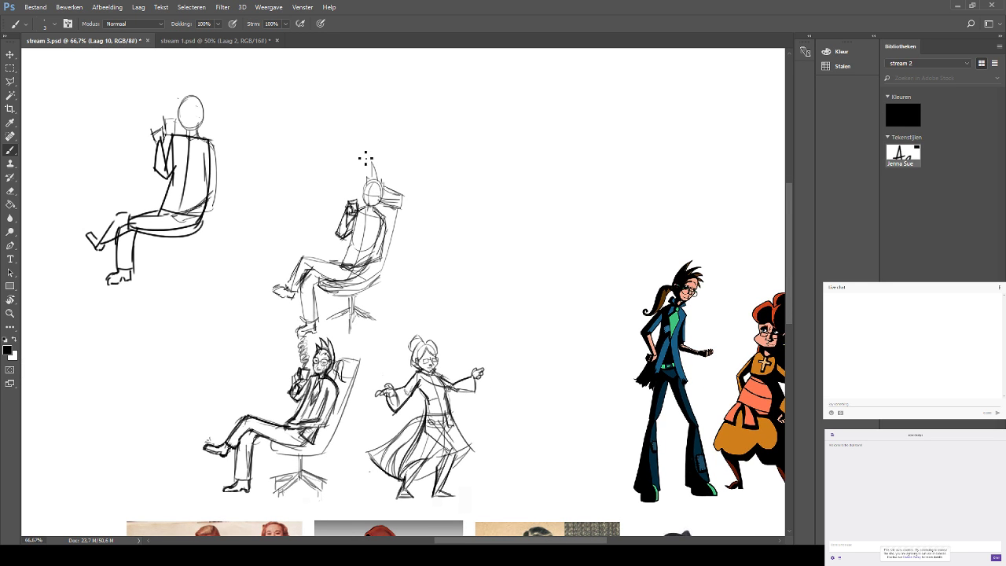
Replace the second figure's tall slanted backrest and headrest with a low backrest that joins the curved chair seat.
click(10, 191)
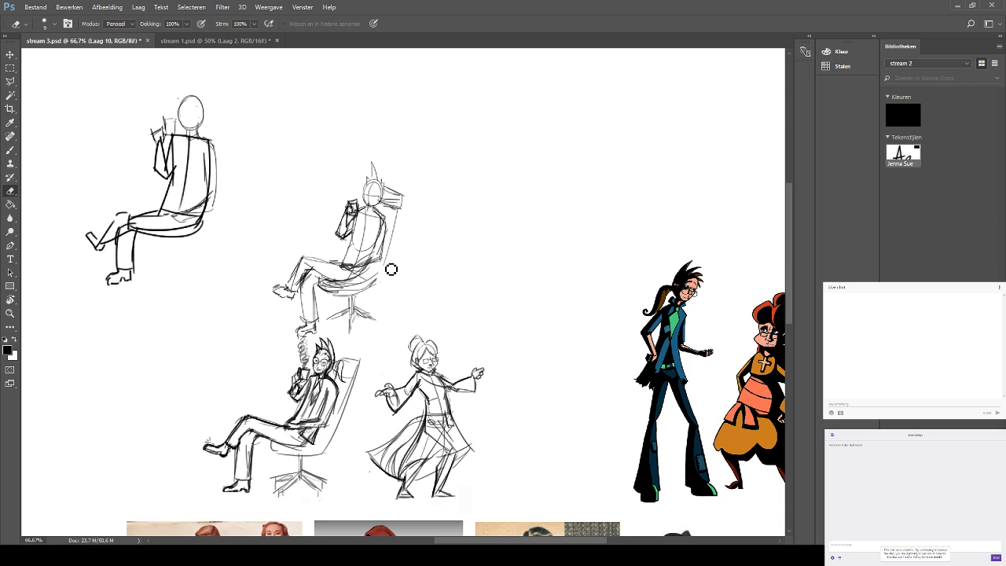
mouse_move(392, 269)
mouse_down()
mouse_move(395, 208)
mouse_move(386, 211)
mouse_move(406, 195)
mouse_move(398, 233)
mouse_up()
click(11, 150)
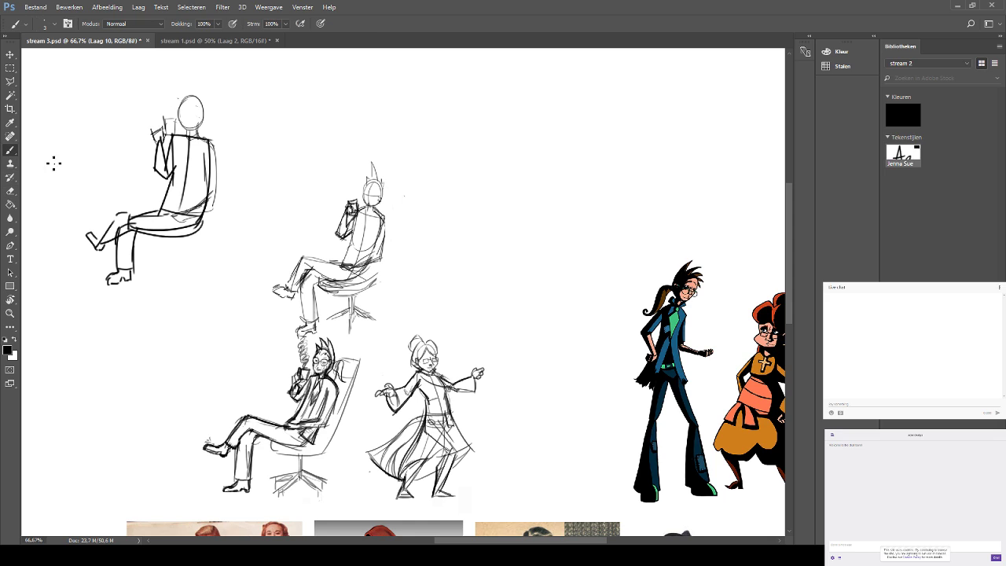
mouse_move(331, 279)
mouse_down()
mouse_move(358, 276)
mouse_move(365, 259)
mouse_move(380, 272)
mouse_move(382, 259)
mouse_up()
mouse_move(382, 212)
mouse_down()
mouse_move(391, 246)
mouse_move(383, 265)
mouse_up()
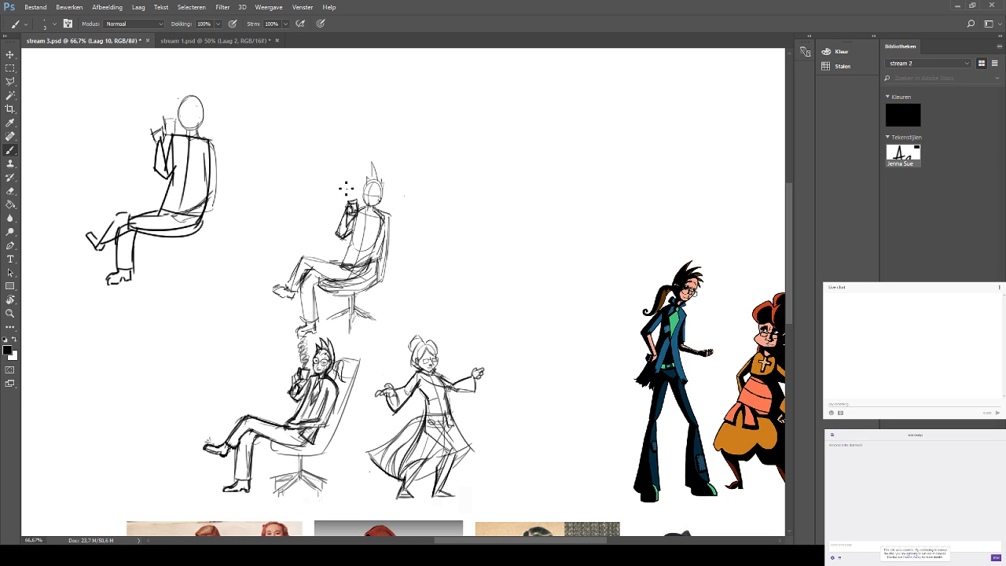
Refine the second figure's back and rear arm lines, and draw its spiky hair and ponytail.
key(ctrl+plus)
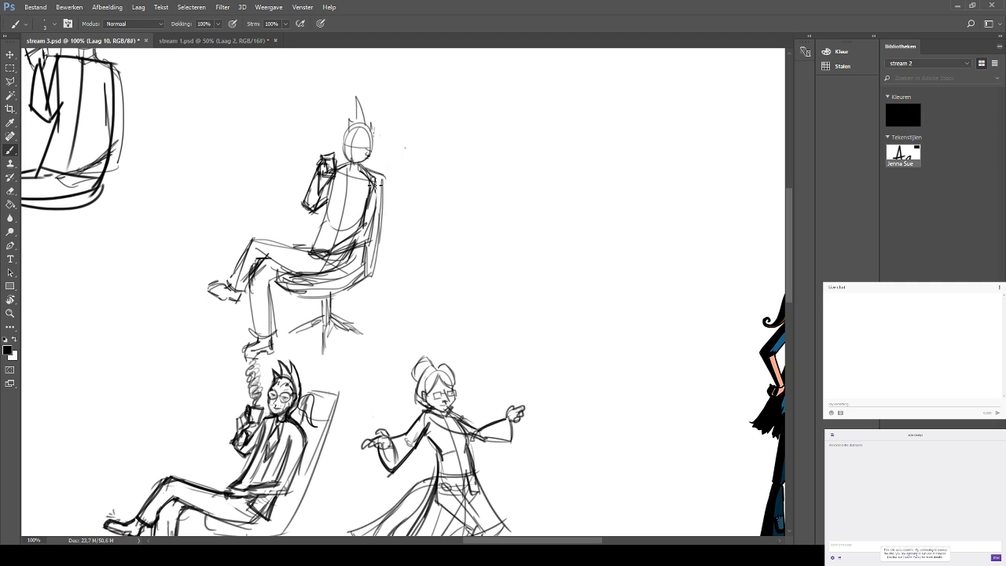
drag(381, 202, 369, 246)
mouse_move(377, 161)
mouse_down()
mouse_move(359, 153)
mouse_move(331, 163)
mouse_move(349, 166)
mouse_move(334, 161)
mouse_move(328, 141)
mouse_move(344, 162)
mouse_up()
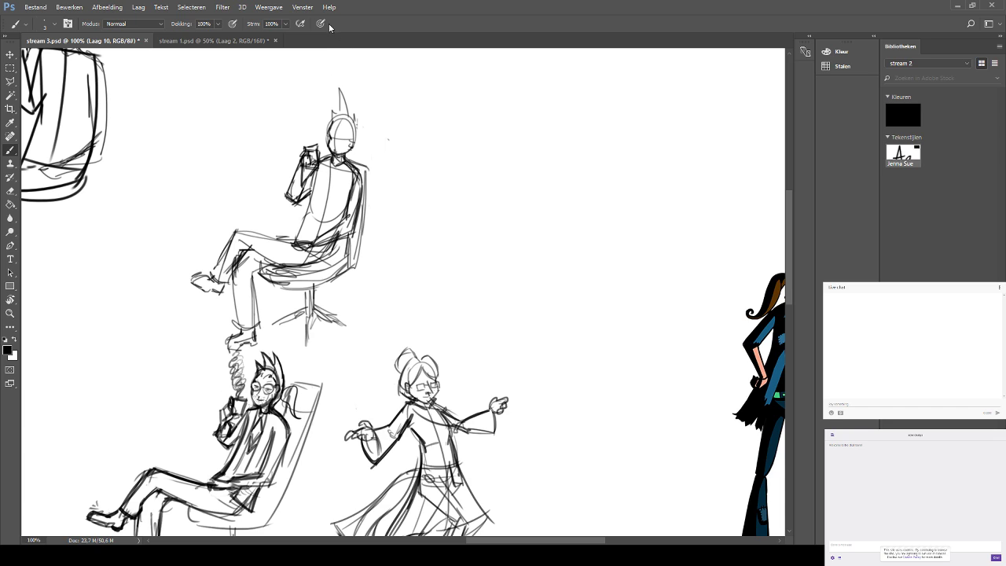
mouse_move(329, 104)
mouse_down()
mouse_move(338, 116)
mouse_move(341, 95)
mouse_move(350, 117)
mouse_move(343, 88)
mouse_move(360, 127)
mouse_up()
mouse_move(355, 137)
mouse_down()
mouse_move(354, 147)
mouse_move(375, 148)
mouse_move(362, 136)
mouse_up()
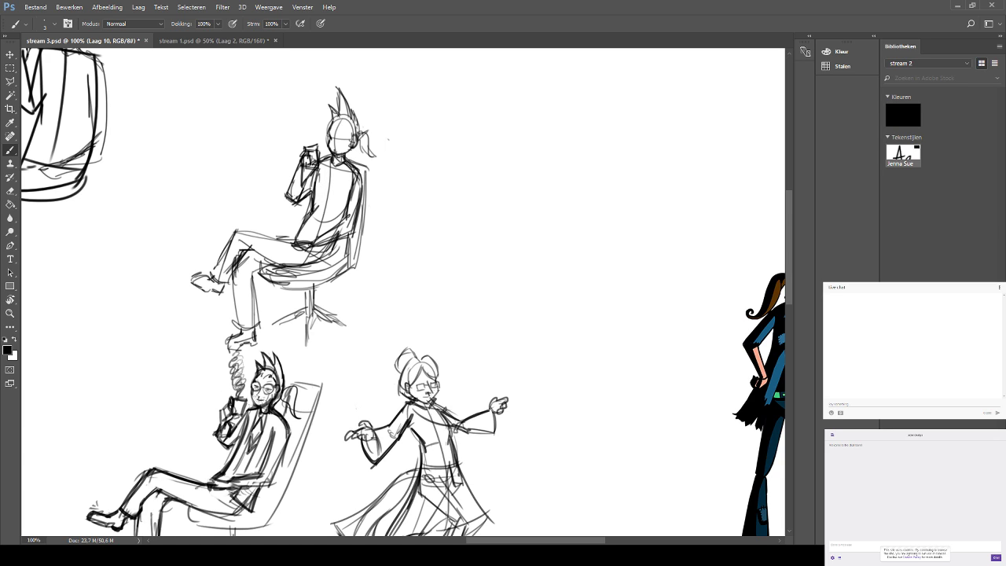
Clean up the second figure's crossed knees and redraw the outline of the lower leg down to the shoe.
mouse_move(245, 261)
mouse_down()
mouse_move(228, 287)
mouse_move(217, 275)
mouse_move(231, 288)
mouse_move(218, 276)
mouse_move(242, 228)
mouse_move(252, 265)
mouse_up()
click(11, 190)
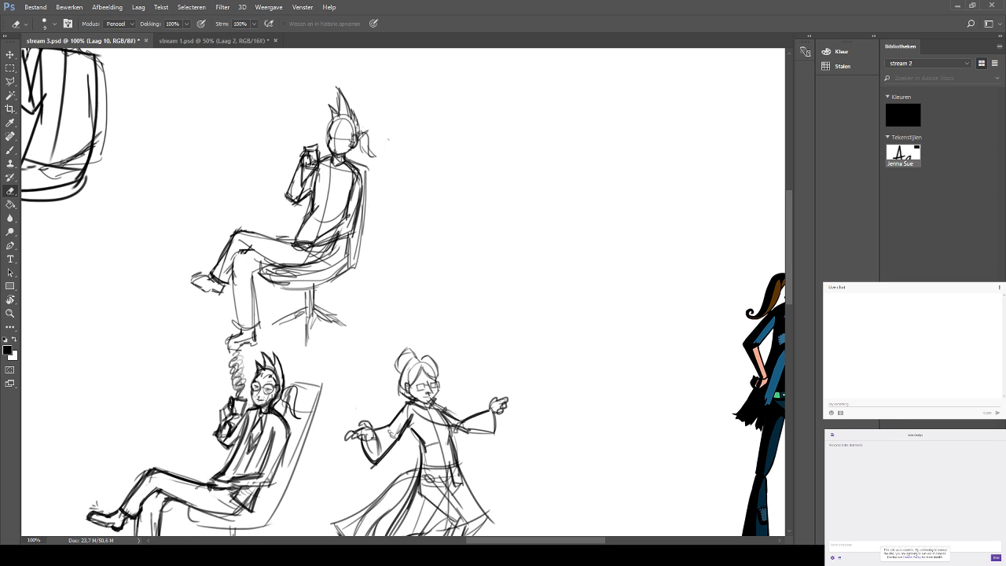
click(10, 148)
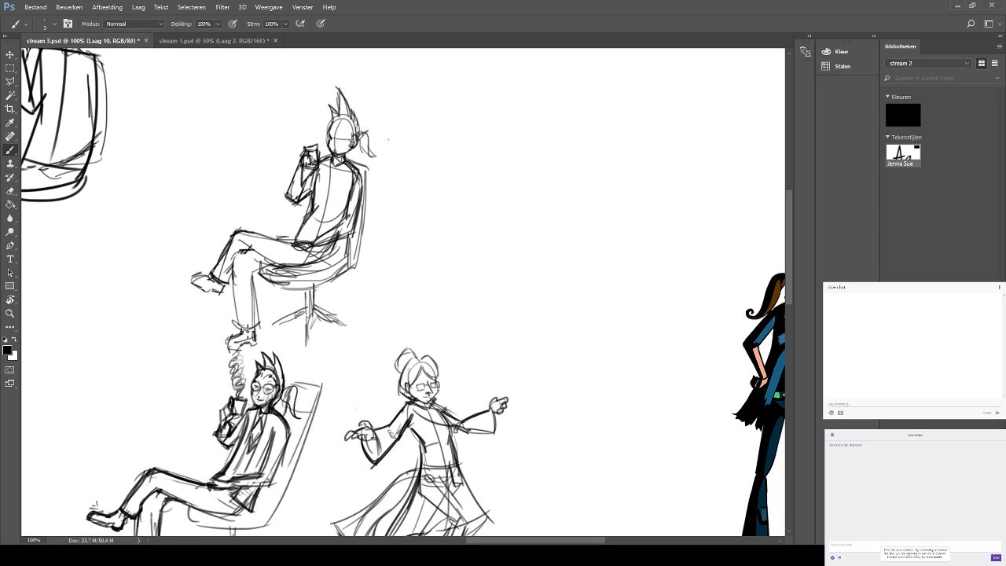
mouse_move(235, 323)
mouse_down()
mouse_move(258, 324)
mouse_move(252, 278)
mouse_move(233, 258)
mouse_move(250, 244)
mouse_up()
key(ctrl+z)
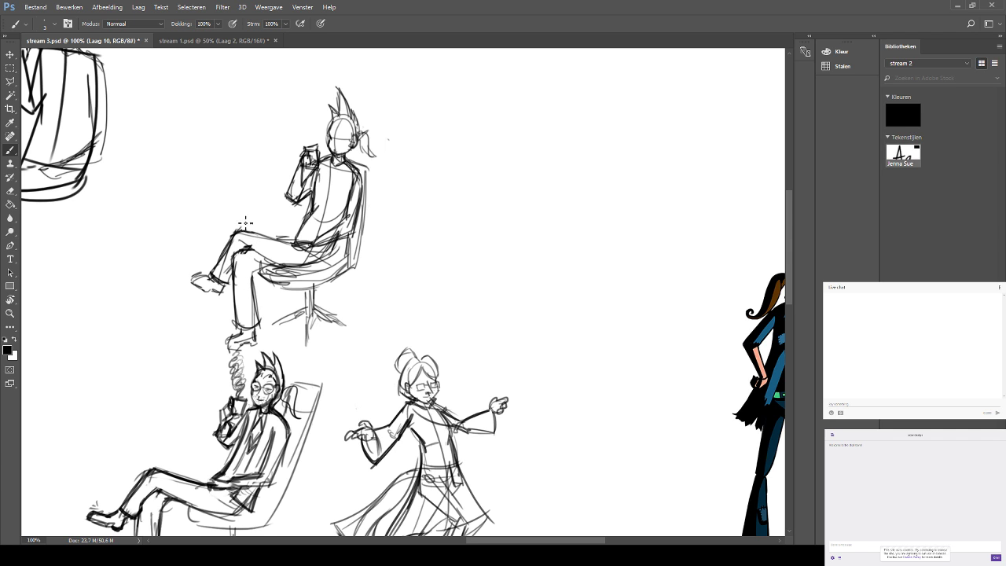
Compare the second seated figure with the other sketches, the coloured characters and the clothing pictures.
key(ctrl+minus)
key(ctrl+minus)
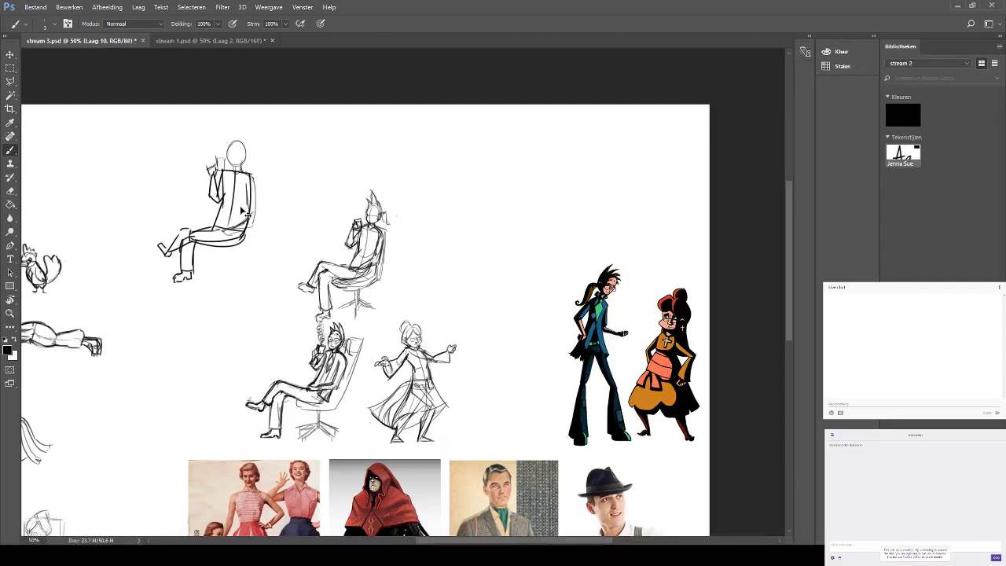
scroll(443, 194, down, 1)
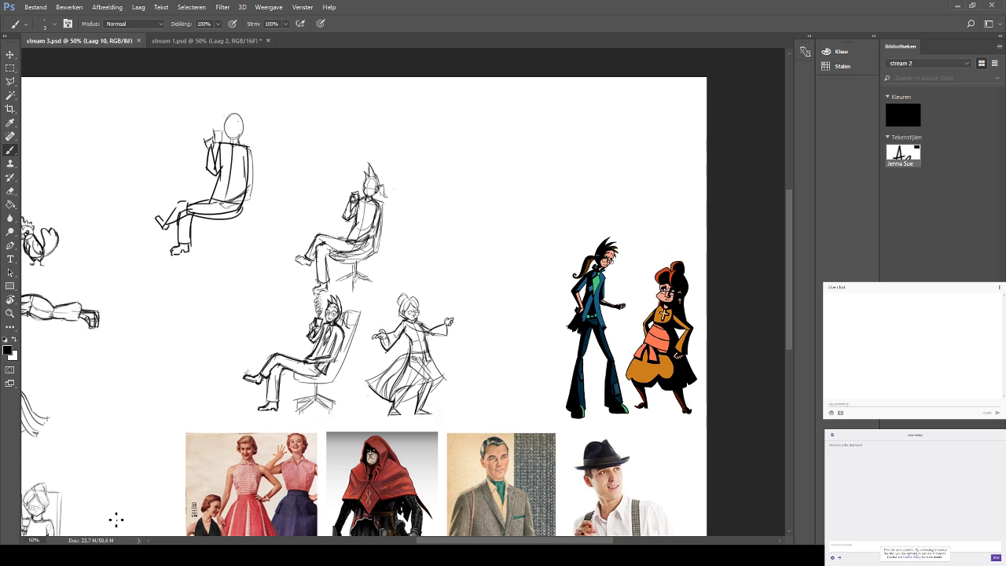
key(ctrl+plus)
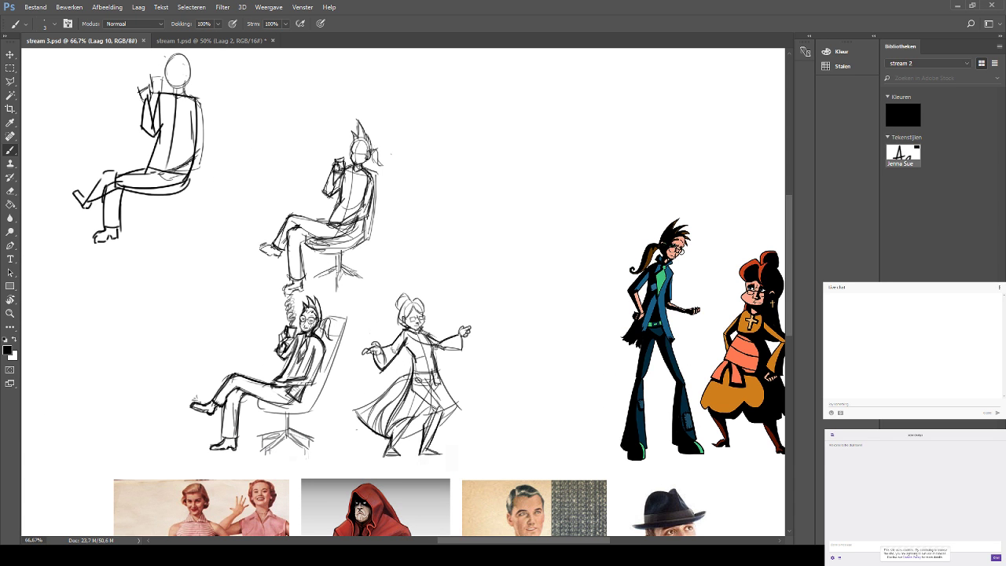
scroll(530, 114, down, 5)
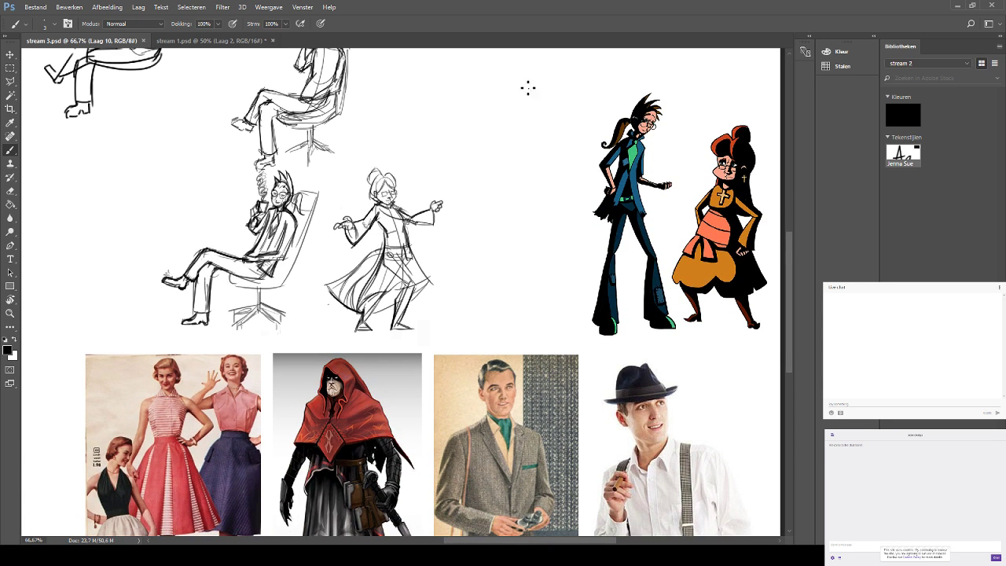
scroll(527, 93, down, 2)
mouse_move(527, 79)
mouse_down()
mouse_move(538, 138)
mouse_move(560, 161)
mouse_move(515, 83)
mouse_move(518, 148)
mouse_move(491, 126)
mouse_move(507, 109)
mouse_move(501, 142)
mouse_move(514, 137)
mouse_move(453, 154)
mouse_move(458, 131)
mouse_move(443, 182)
mouse_up()
key(ctrl+z)
key(ctrl+z)
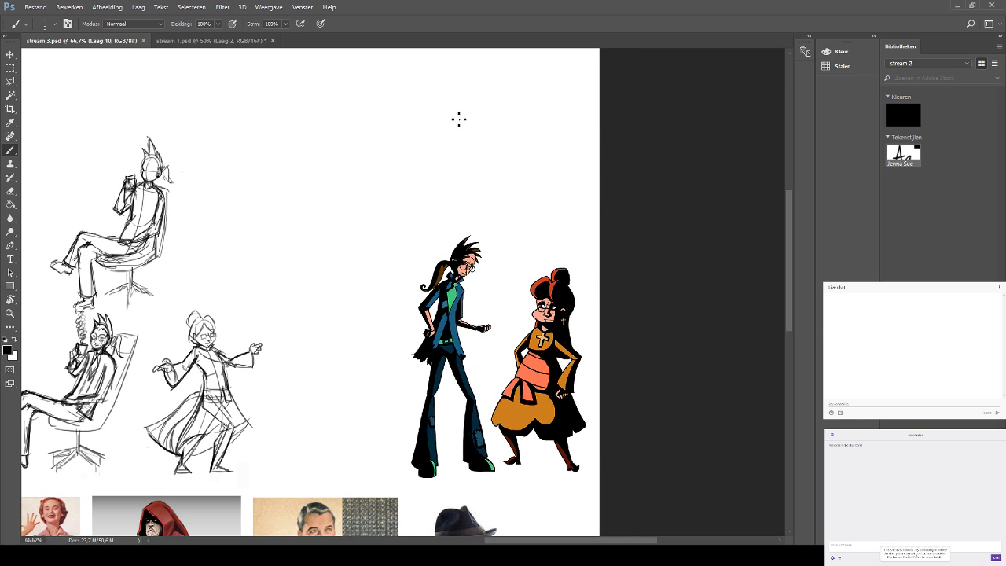
Sketch a long flared coat above the coloured man, with shoulders, sides, curved hem and a front opening.
mouse_move(457, 118)
mouse_down()
mouse_move(457, 178)
mouse_move(474, 104)
mouse_move(496, 194)
mouse_up()
key(ctrl+z)
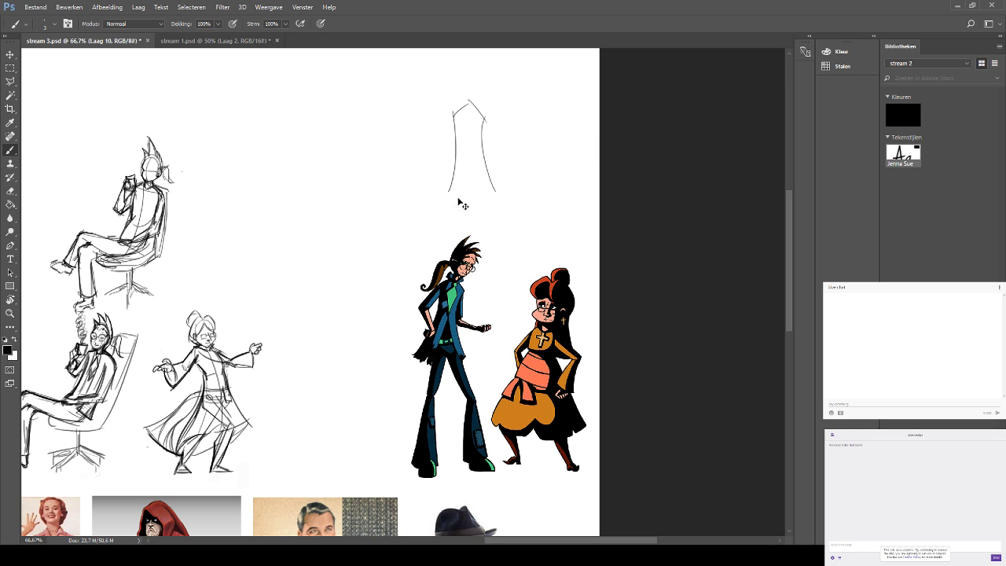
drag(450, 196, 486, 206)
drag(452, 115, 437, 208)
key(ctrl+z)
mouse_move(449, 117)
mouse_down()
mouse_move(434, 207)
mouse_move(459, 212)
mouse_up()
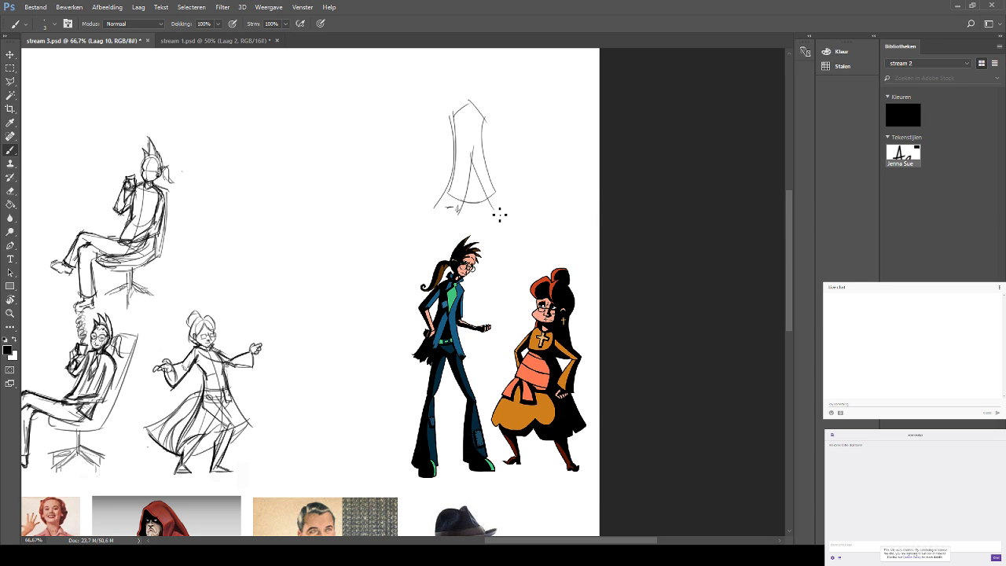
drag(472, 155, 489, 207)
mouse_move(471, 191)
mouse_down()
mouse_move(488, 196)
mouse_move(477, 199)
mouse_up()
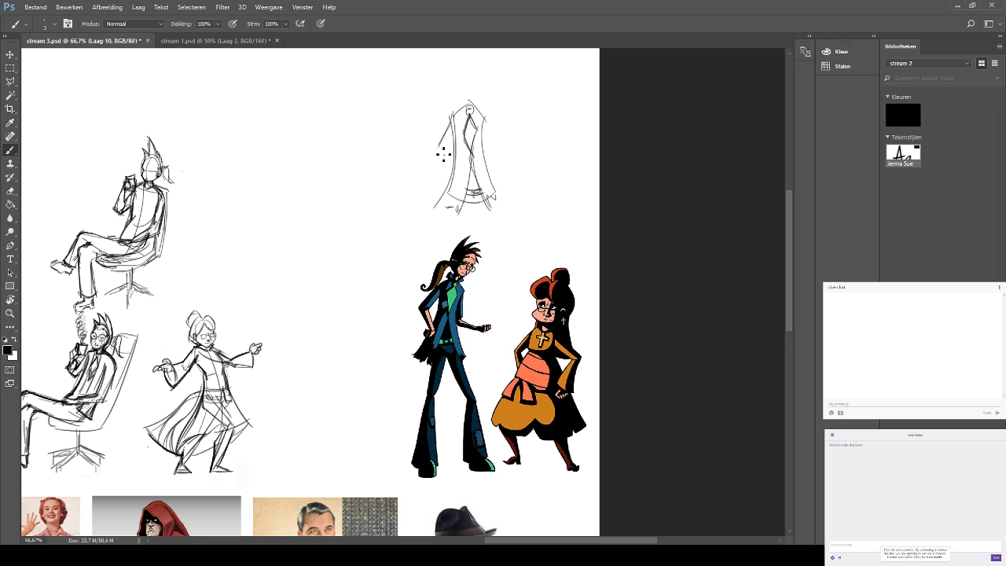
Add two sleeves with ragged cuffs to the coat sketch and flare its side edge down to the hem.
drag(437, 147, 444, 157)
mouse_move(456, 129)
mouse_down()
mouse_move(444, 157)
mouse_move(437, 148)
mouse_up()
drag(451, 118, 441, 145)
drag(489, 150, 485, 162)
drag(481, 124, 498, 206)
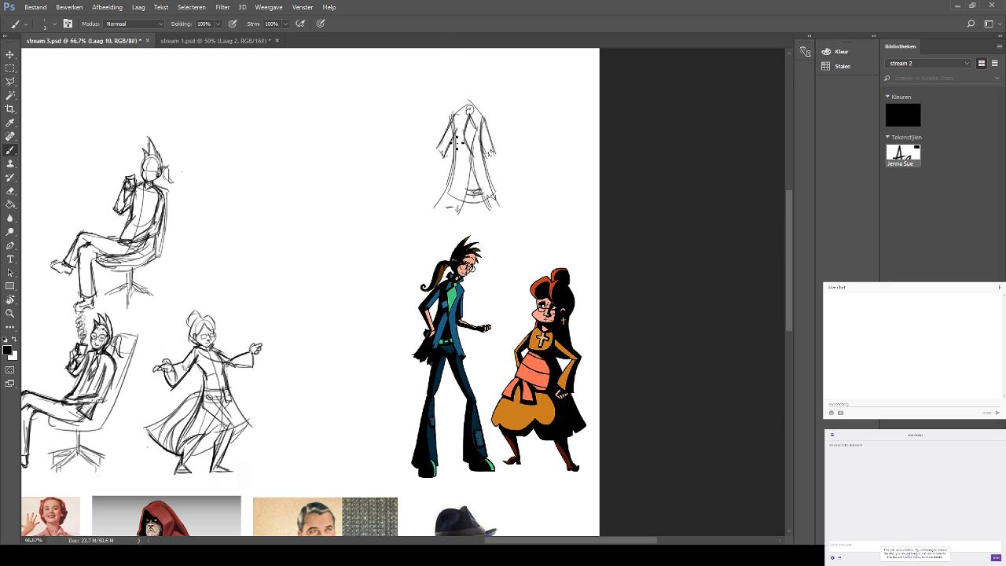
mouse_move(460, 126)
mouse_down()
mouse_move(443, 209)
mouse_move(460, 126)
mouse_up()
key(ctrl+z)
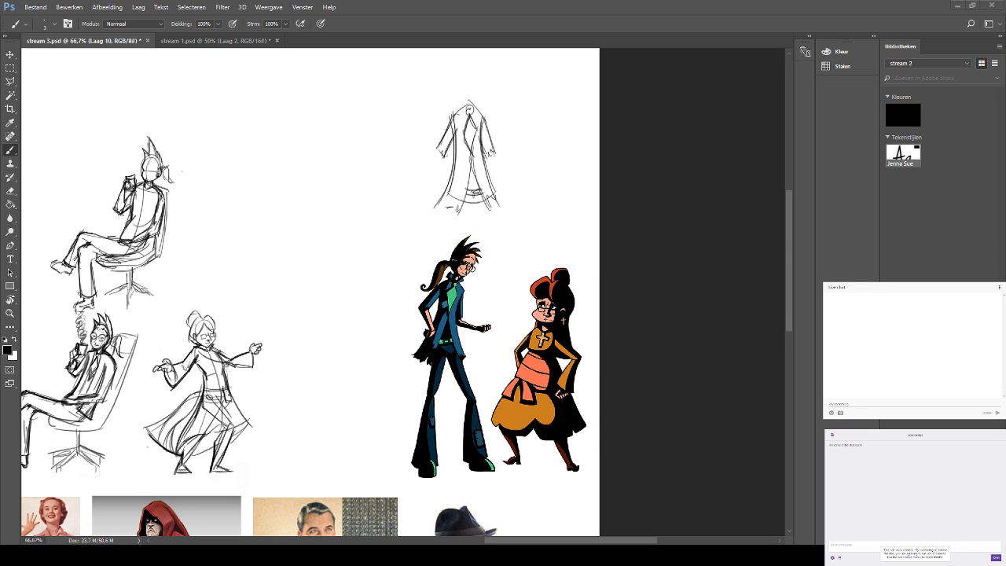
Darken the neck detail and the diamond-shaped front opening of the coat.
drag(358, 182, 452, 137)
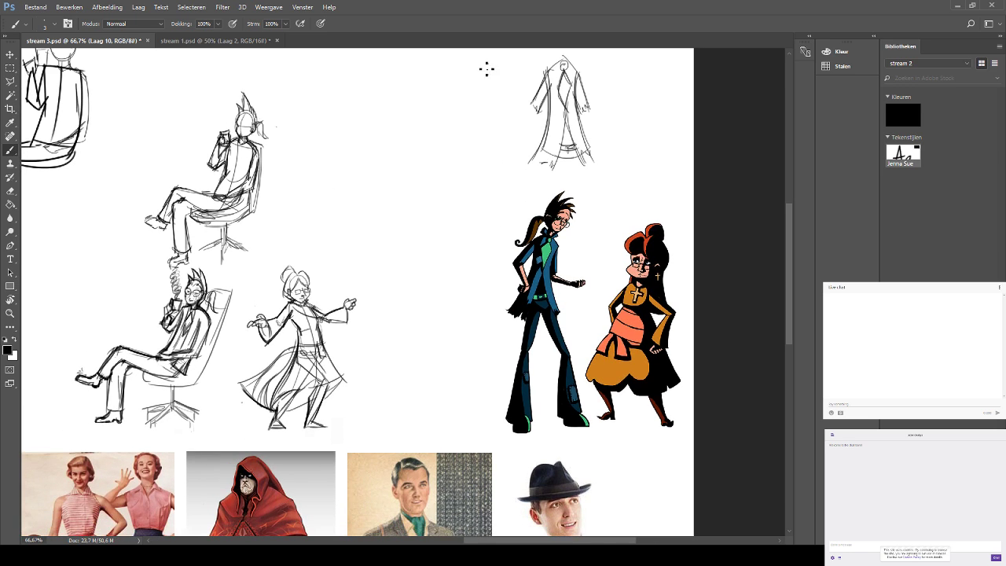
drag(514, 69, 505, 147)
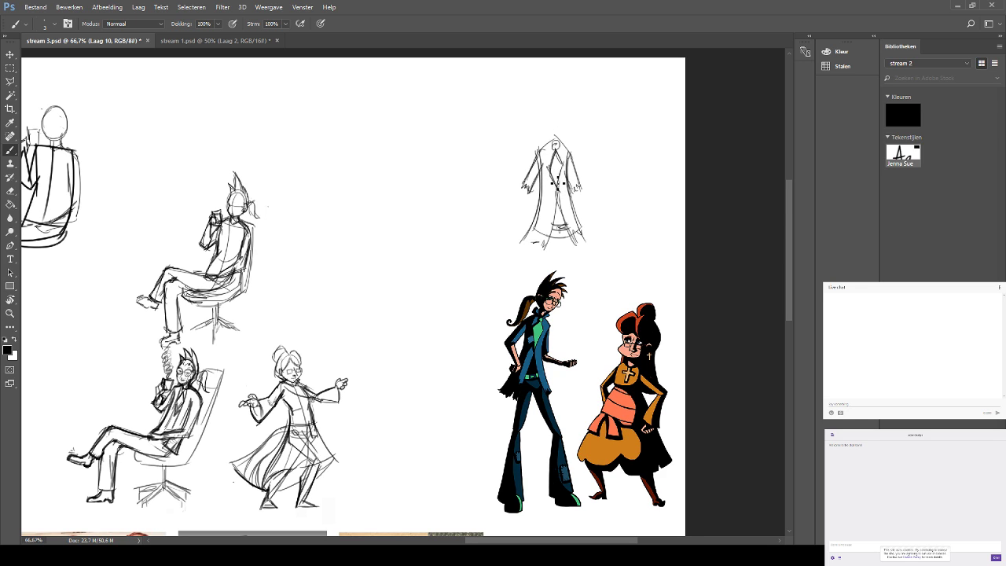
mouse_move(557, 188)
mouse_down()
mouse_move(560, 151)
mouse_move(561, 190)
mouse_up()
drag(557, 150, 557, 150)
drag(559, 109, 537, 113)
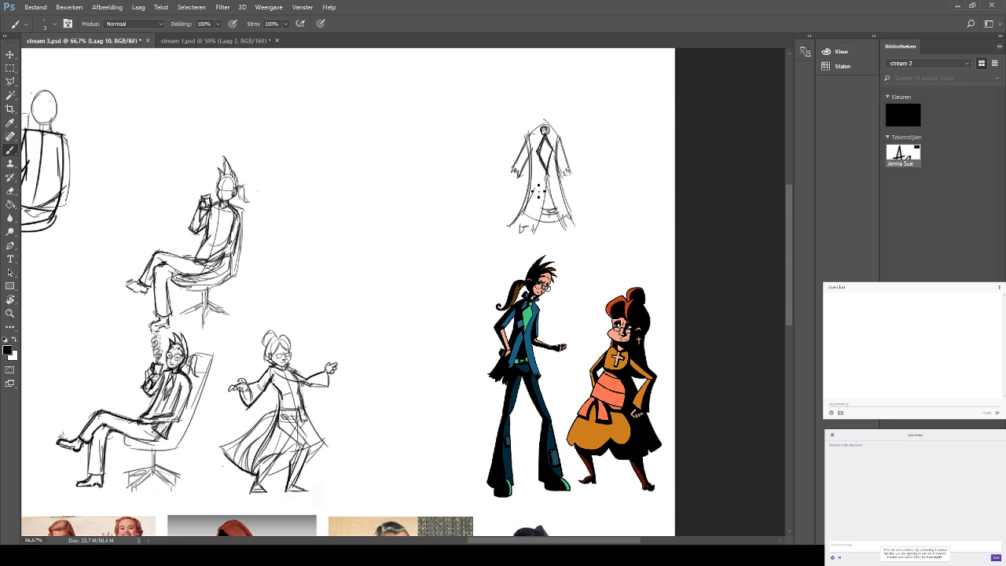
Give the coat a frayed hem and a pointed bow-like collar, and clean up the shoulder lines around it.
mouse_move(514, 228)
mouse_down()
mouse_move(525, 177)
mouse_move(520, 229)
mouse_move(529, 240)
mouse_up()
click(543, 184)
click(548, 189)
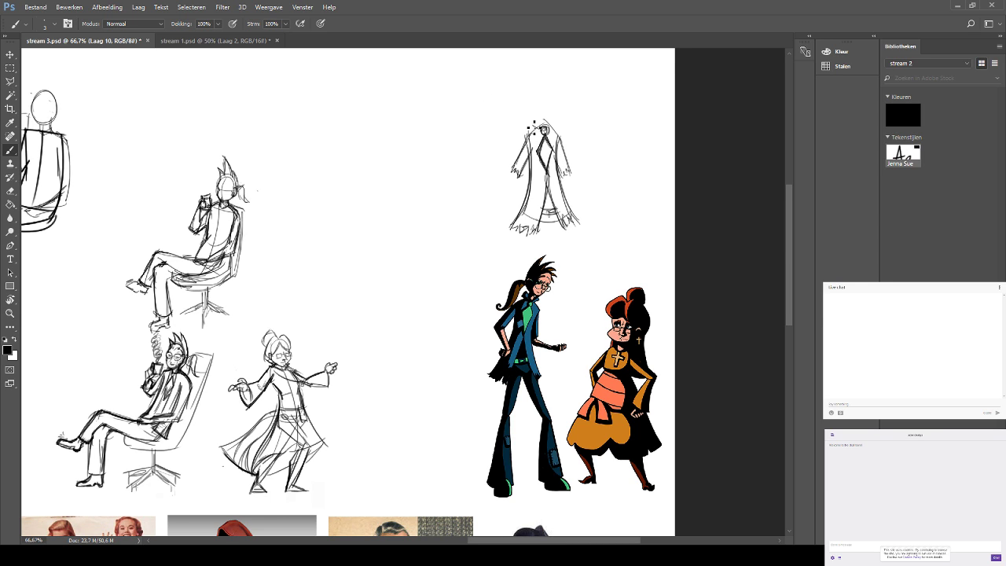
drag(529, 122, 561, 131)
click(10, 191)
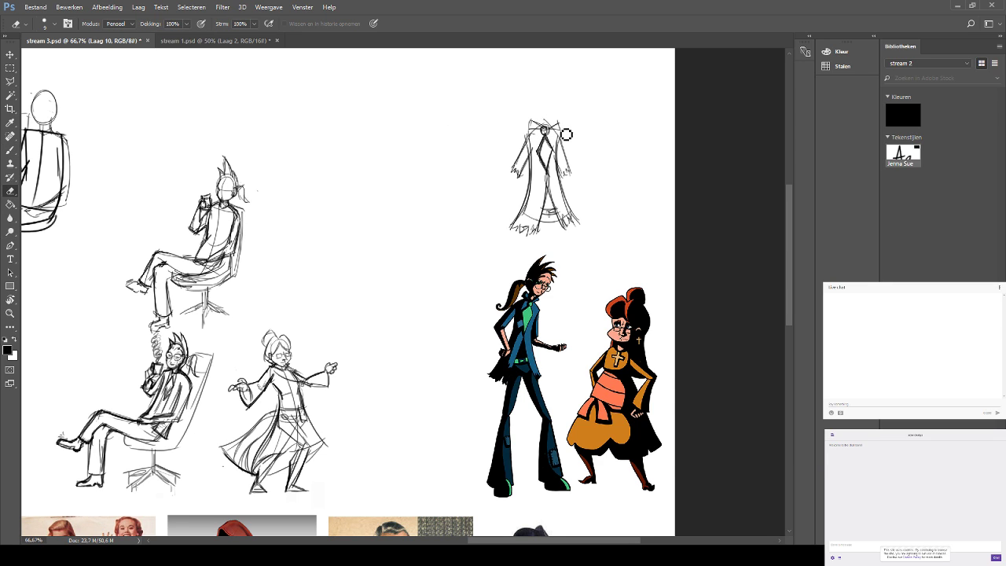
click(11, 149)
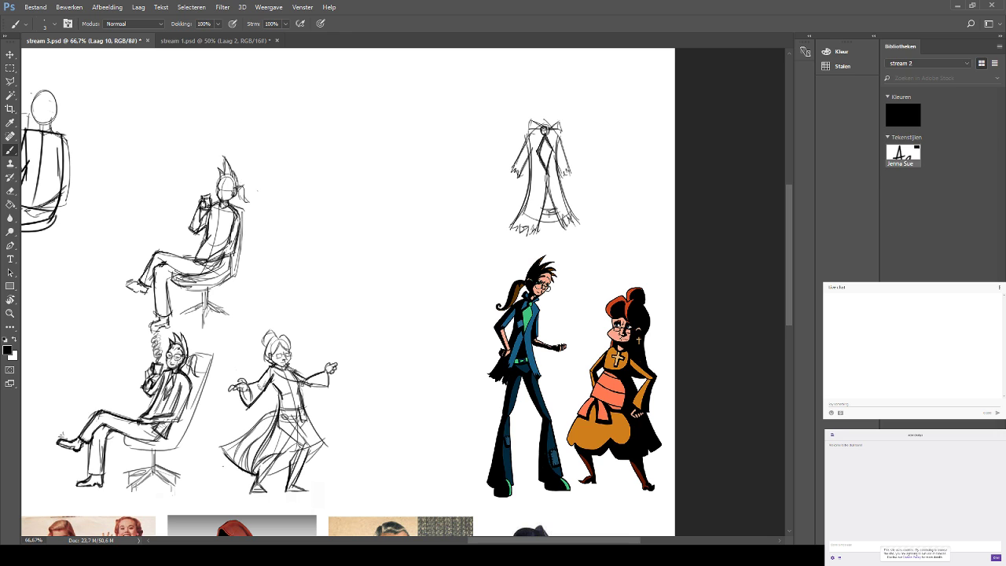
Look over the coat sketch beside the seated figures and references, and save stream 3.psd.
drag(403, 314, 426, 275)
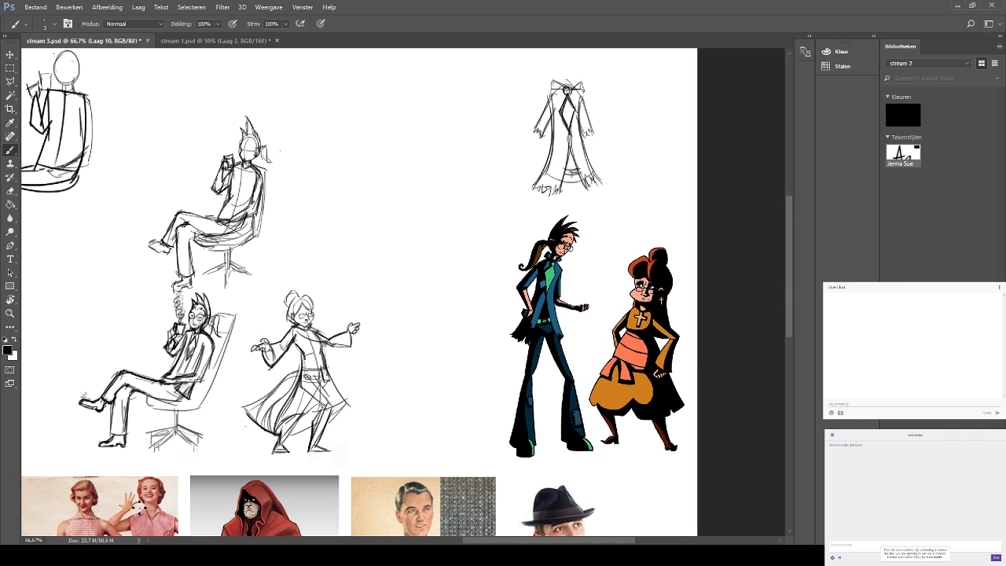
drag(394, 169, 404, 209)
mouse_move(357, 232)
mouse_down()
mouse_move(349, 341)
mouse_move(342, 310)
mouse_move(339, 323)
mouse_move(366, 262)
mouse_up()
key(ctrl+z)
key(ctrl+z)
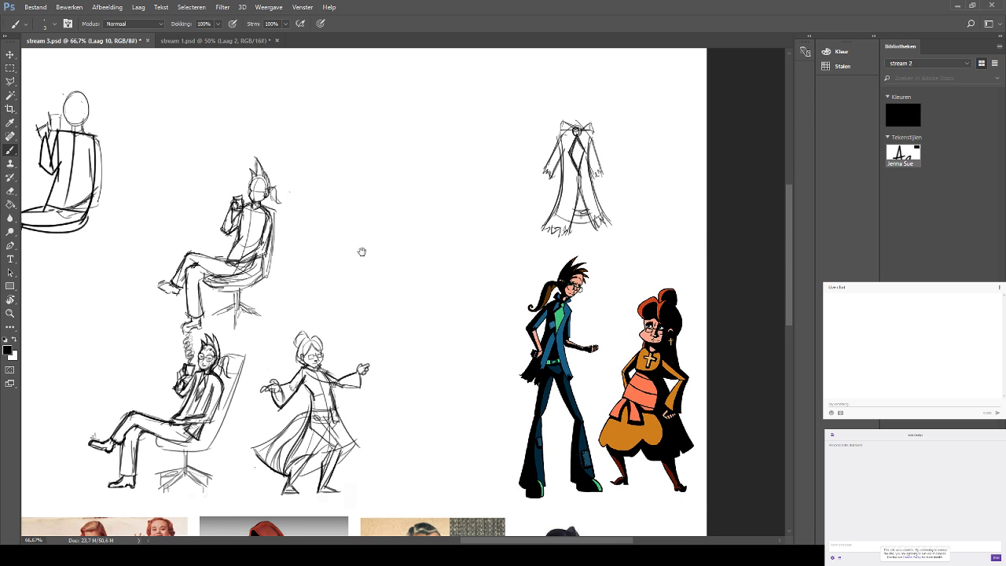
scroll(351, 180, down, 2)
drag(471, 155, 466, 103)
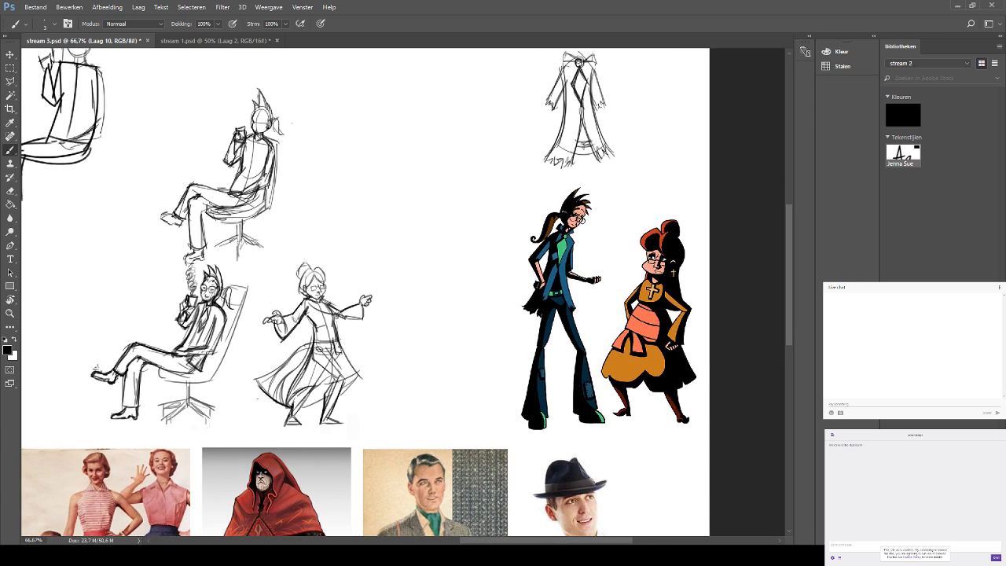
mouse_move(297, 102)
mouse_down()
mouse_move(291, 206)
mouse_move(259, 221)
mouse_up()
key(ctrl+z)
mouse_move(515, 208)
mouse_down()
mouse_move(508, 353)
mouse_move(528, 189)
mouse_up()
key(ctrl+z)
key(ctrl+z)
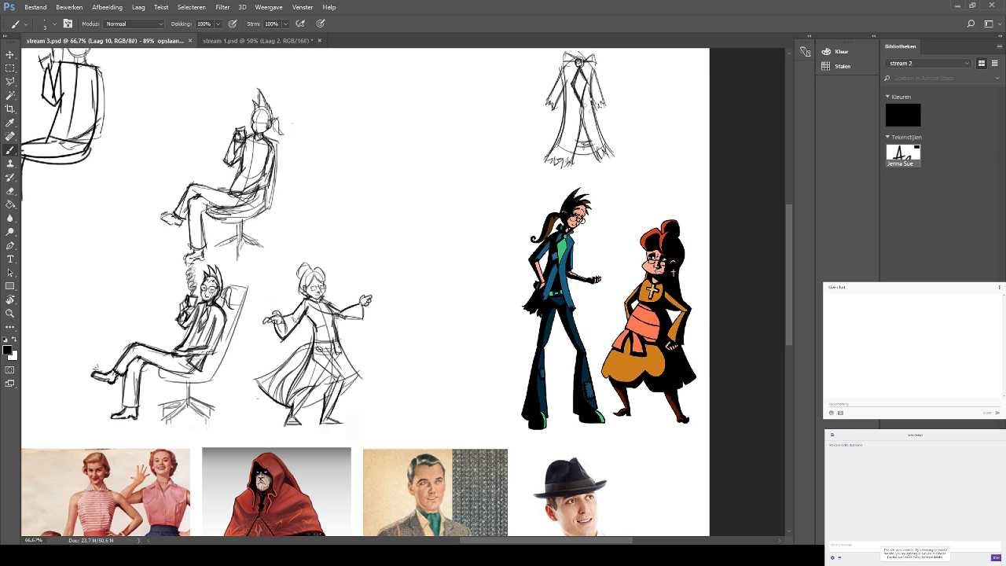
mouse_move(437, 177)
mouse_down()
mouse_move(501, 146)
mouse_move(443, 124)
mouse_move(456, 158)
mouse_up()
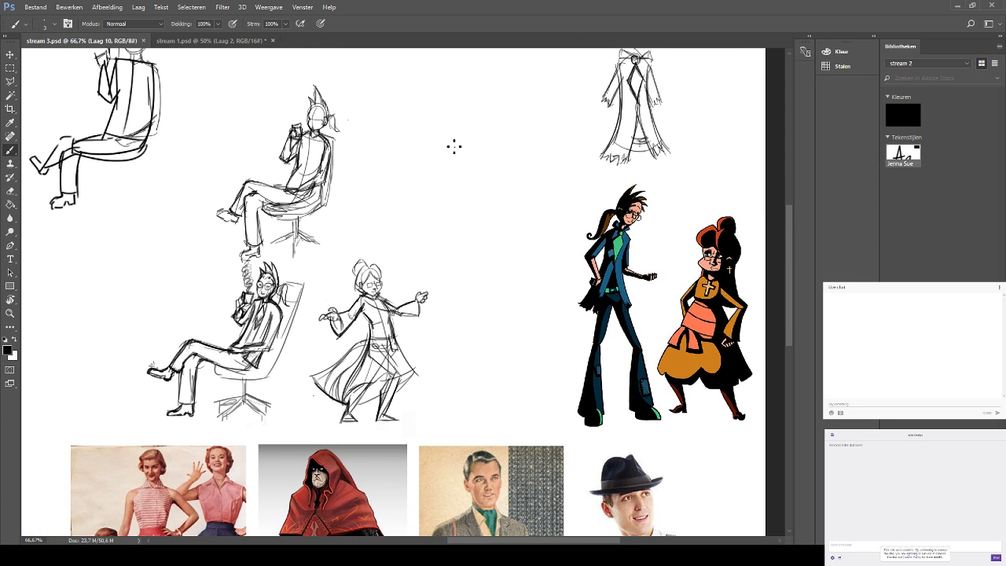
drag(443, 123, 458, 174)
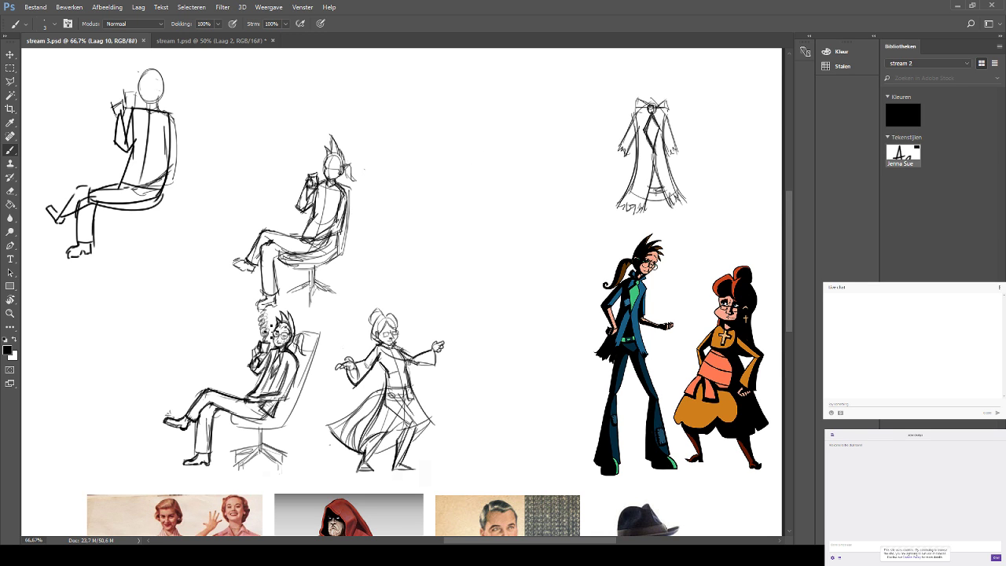
key(ctrl+plus)
key(ctrl+plus)
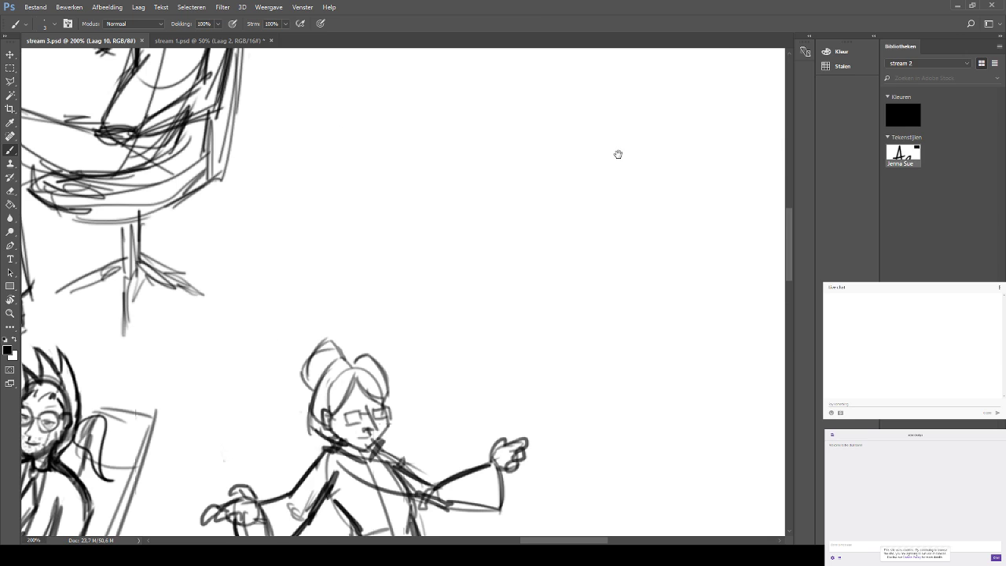
Examine the cloaked dancing figure and seated men beside the coloured characters' legs and feet.
drag(735, 303, 361, 118)
drag(598, 401, 370, 171)
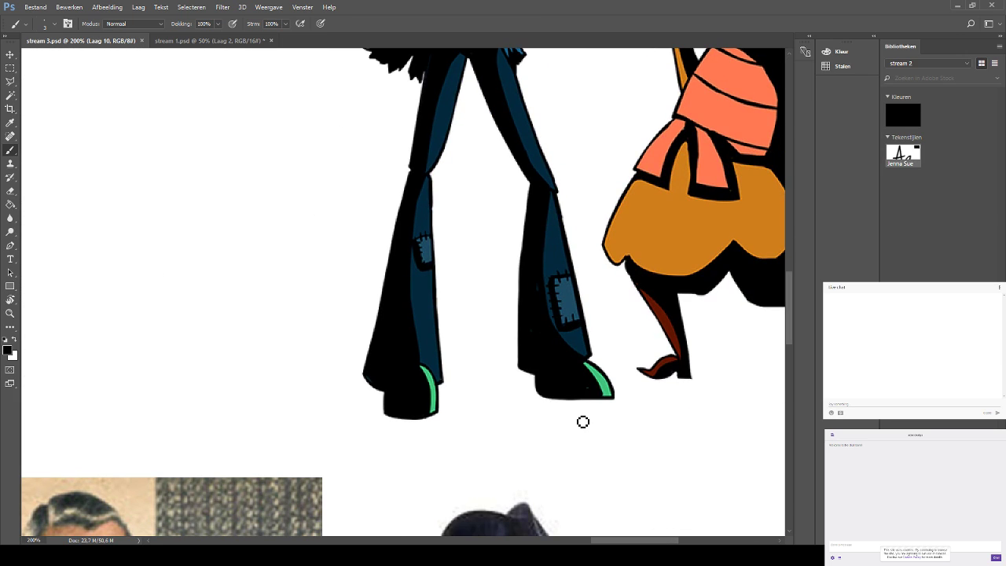
drag(535, 403, 619, 400)
key(ctrl+z)
drag(421, 319, 730, 285)
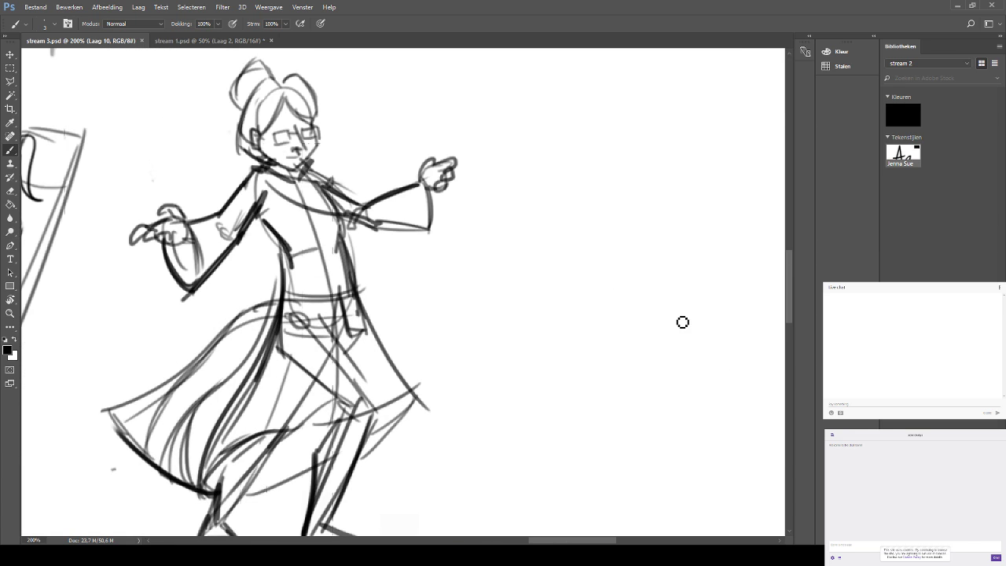
key(ctrl+minus)
key(ctrl+minus)
key(ctrl+plus)
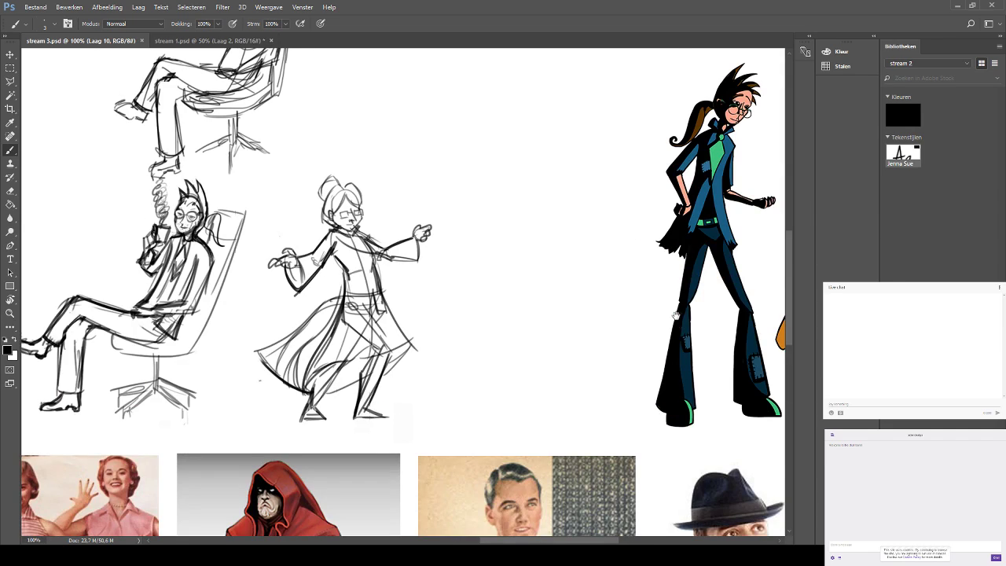
drag(510, 183, 460, 294)
drag(602, 433, 484, 338)
mouse_move(589, 432)
mouse_down()
mouse_move(549, 435)
mouse_move(630, 428)
mouse_up()
key(ctrl+z)
drag(408, 300, 689, 428)
drag(520, 184, 561, 144)
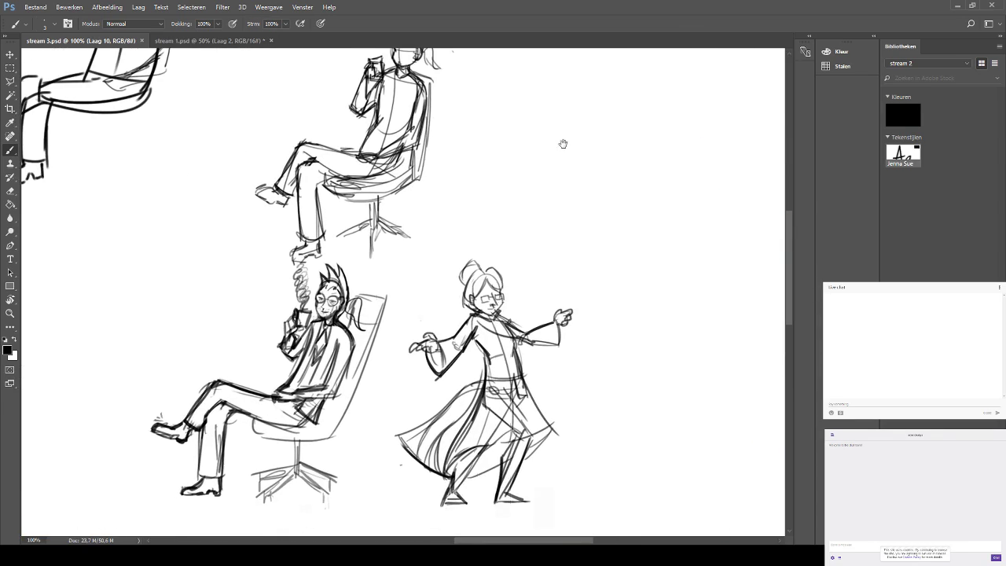
Redraw both shoes of the upper seated man with darker outlines, soles and heels, and save stream 3.psd.
key(ctrl+plus)
drag(244, 57, 455, 81)
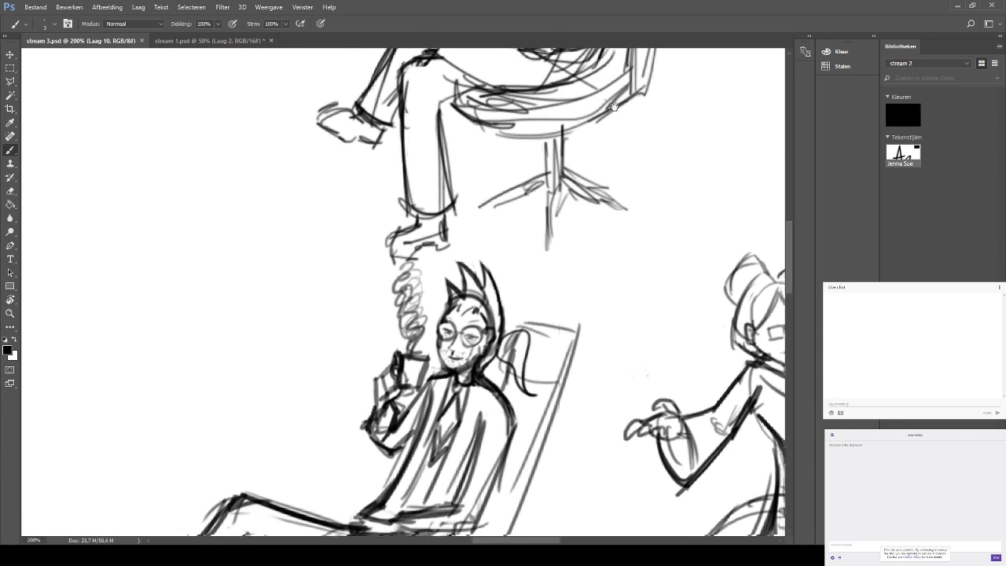
mouse_move(398, 245)
mouse_down()
mouse_move(402, 256)
mouse_move(444, 246)
mouse_move(454, 205)
mouse_move(492, 310)
mouse_up()
mouse_move(385, 220)
mouse_down()
mouse_move(436, 241)
mouse_move(430, 222)
mouse_move(376, 207)
mouse_move(417, 200)
mouse_move(427, 183)
mouse_up()
key(ctrl+minus)
key(ctrl+minus)
key(ctrl+minus)
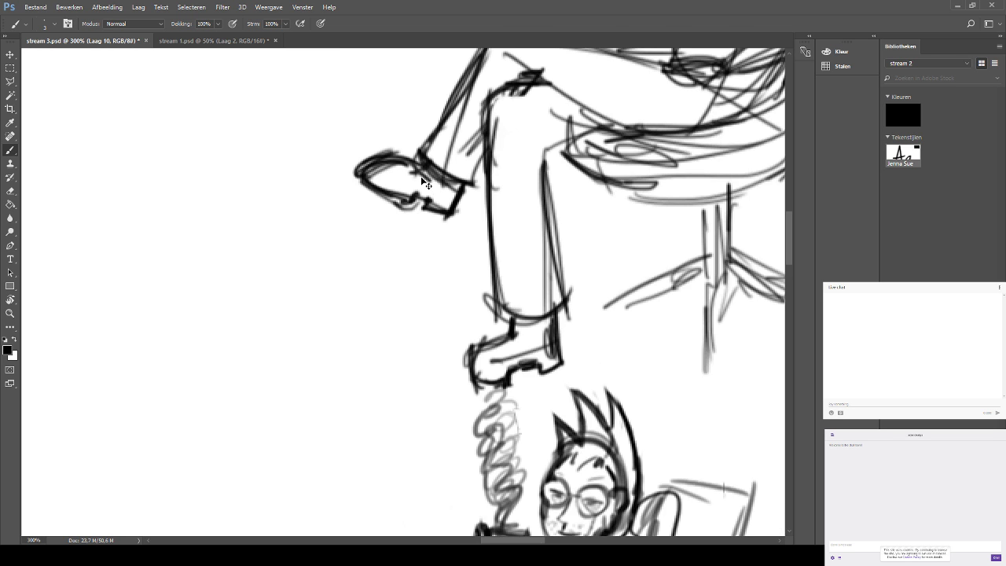
key(ctrl+plus)
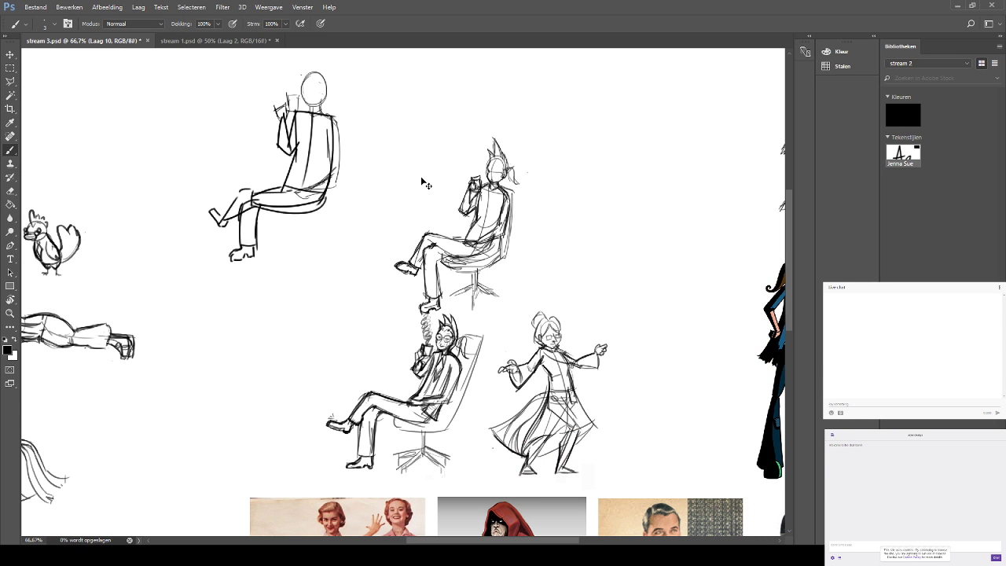
Look over the figure sketches, the coloured characters and the row of clothing pictures.
mouse_move(315, 306)
mouse_down()
mouse_move(284, 283)
mouse_move(270, 341)
mouse_up()
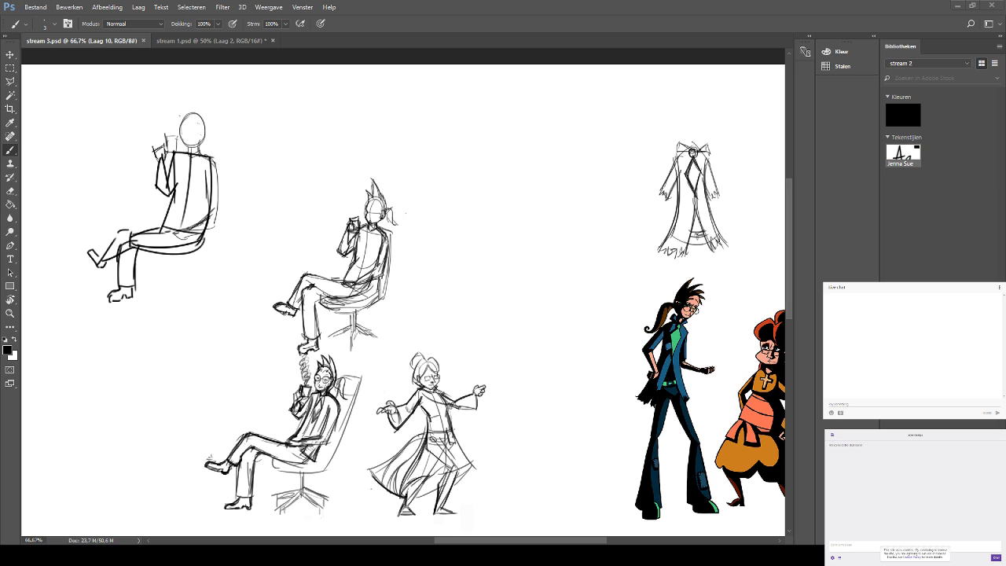
drag(430, 239, 402, 209)
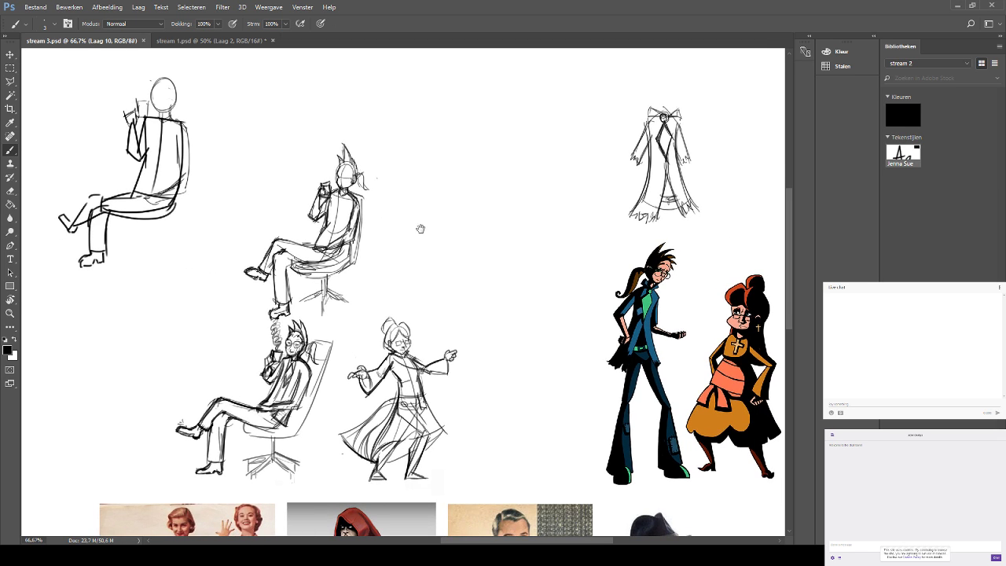
drag(453, 257, 374, 181)
drag(404, 262, 363, 83)
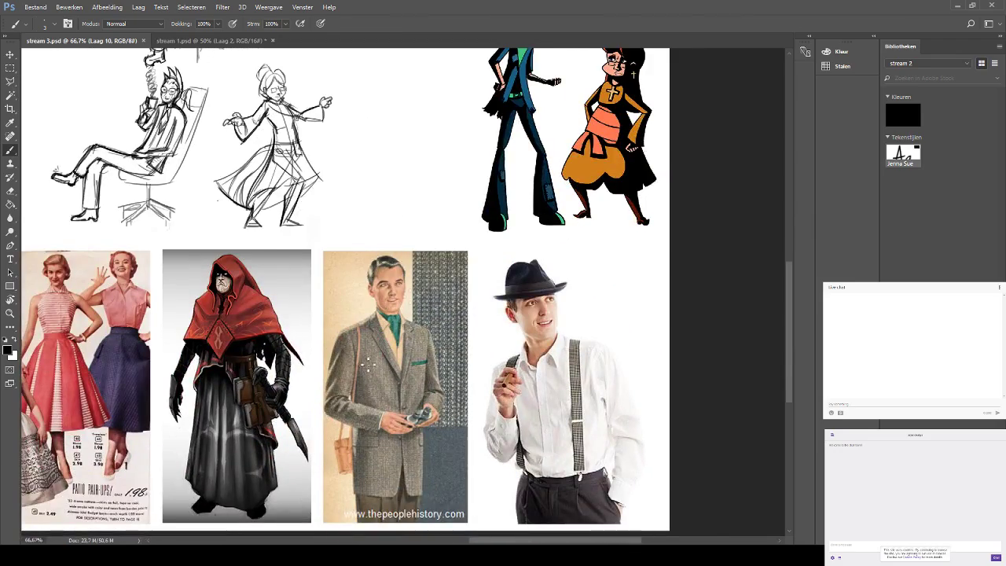
mouse_move(475, 100)
mouse_down()
mouse_move(501, 63)
mouse_move(564, 138)
mouse_move(476, 96)
mouse_move(474, 148)
mouse_move(486, 142)
mouse_up()
key(ctrl+z)
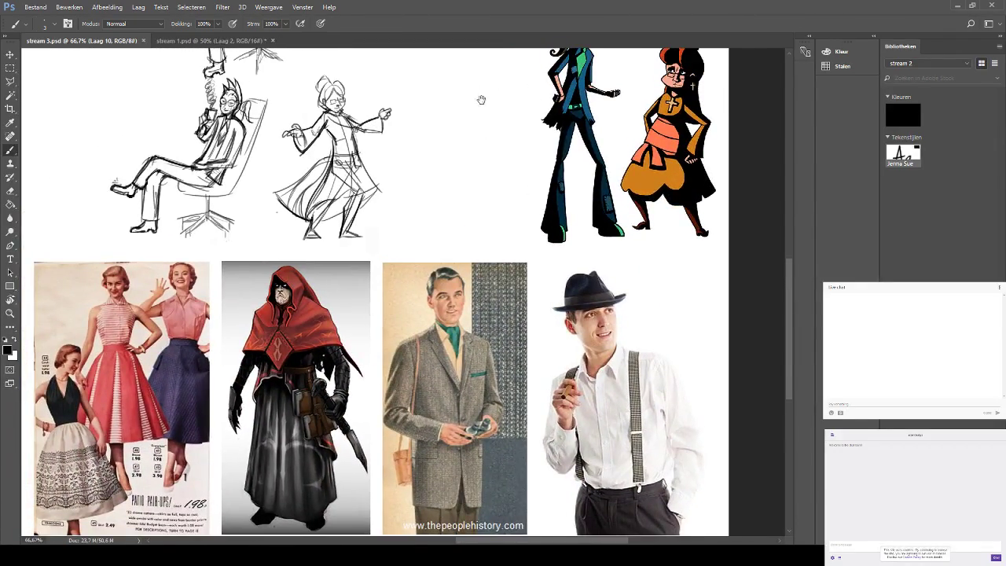
mouse_move(478, 97)
mouse_down()
mouse_move(514, 186)
mouse_move(475, 111)
mouse_up()
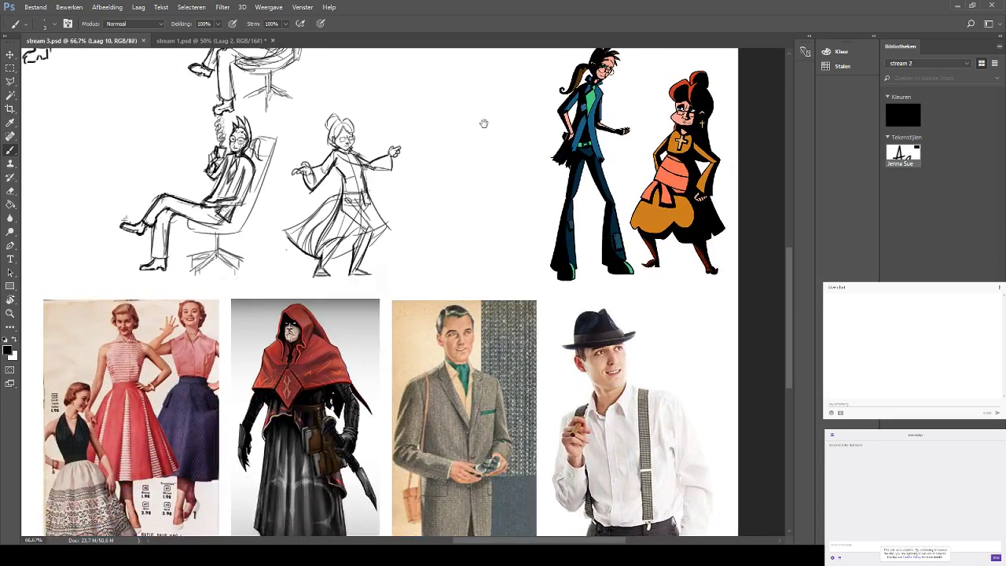
mouse_move(496, 146)
mouse_down()
mouse_move(485, 115)
mouse_move(510, 186)
mouse_move(508, 161)
mouse_move(532, 200)
mouse_move(483, 164)
mouse_up()
mouse_move(429, 220)
mouse_down()
mouse_move(377, 157)
mouse_move(434, 236)
mouse_up()
Delete the rough faceless seated figure with the oval head from the sketch sheet.
click(10, 68)
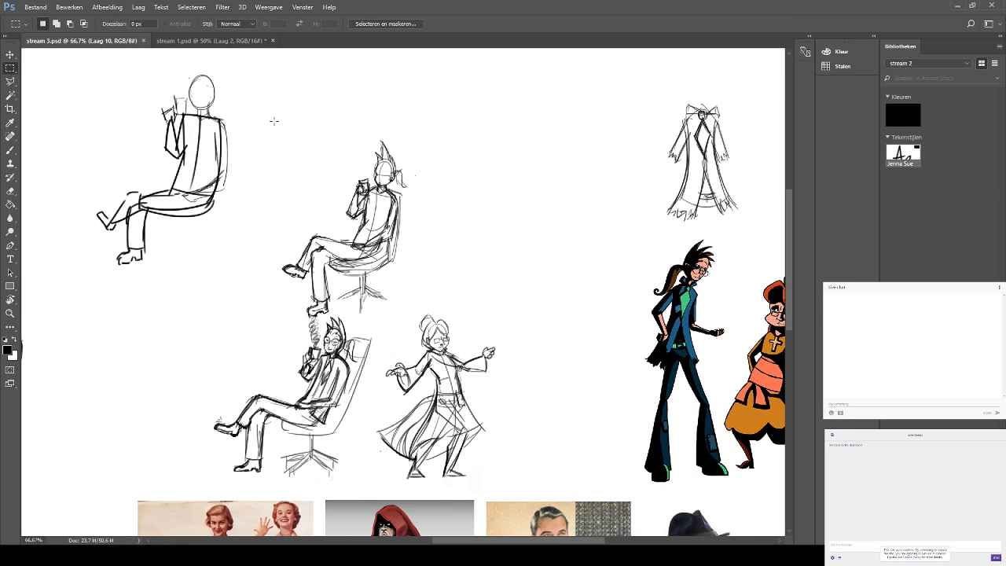
drag(52, 54, 42, 49)
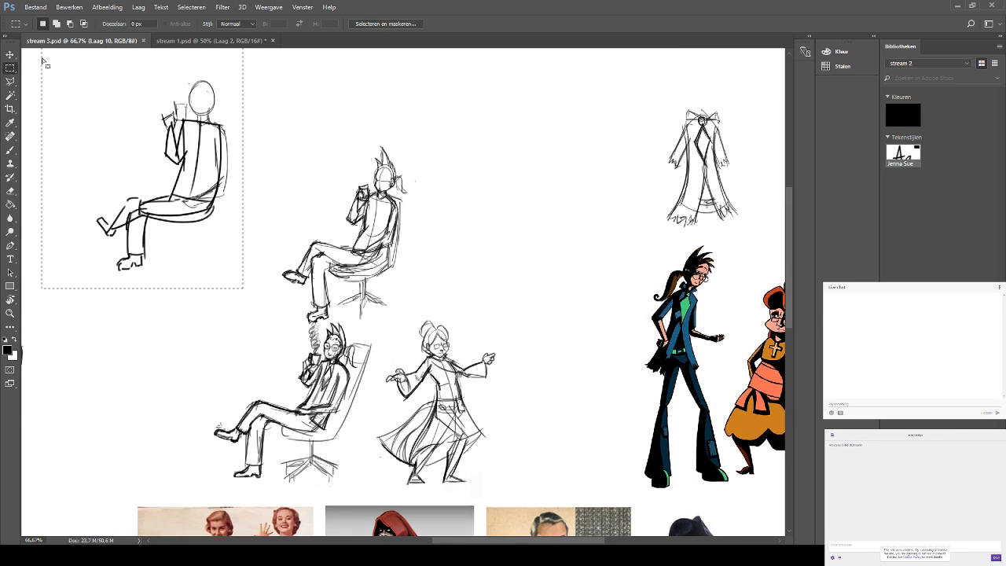
key(Delete)
key(ctrl+d)
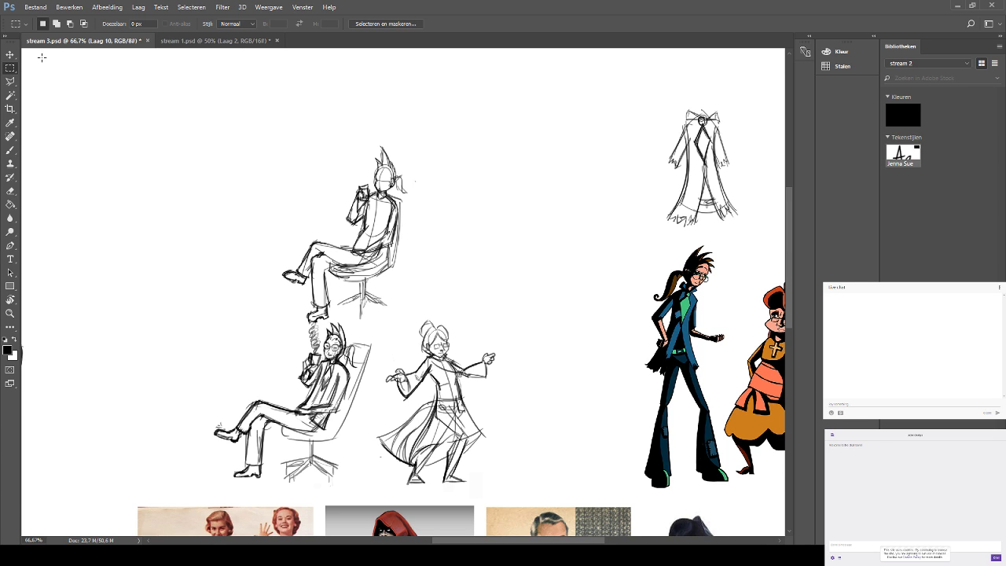
Move the spiky-haired seated man without a face up and to the left, away from the figures below.
drag(300, 231, 304, 246)
drag(442, 325, 448, 337)
click(10, 54)
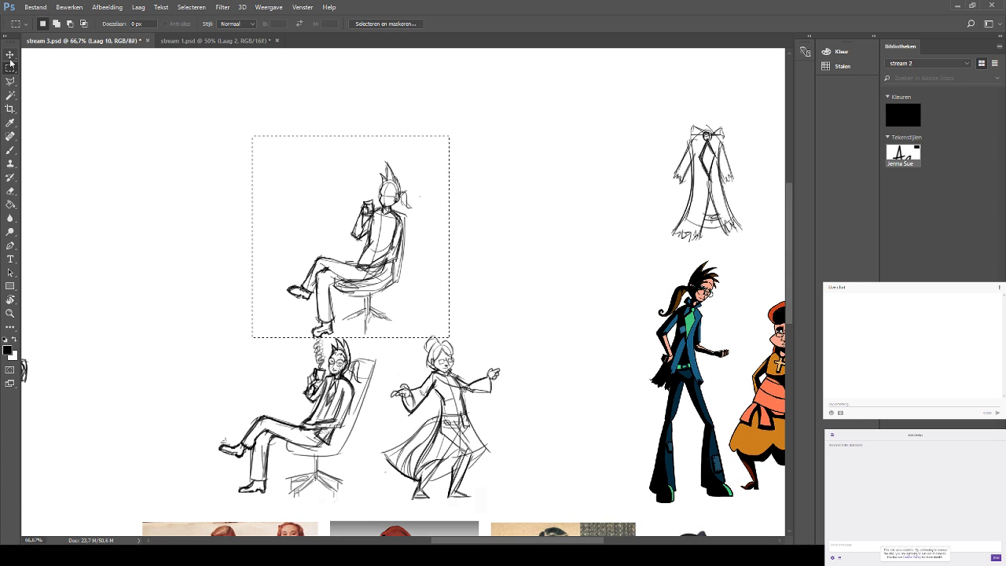
drag(343, 232, 307, 201)
key(ctrl+d)
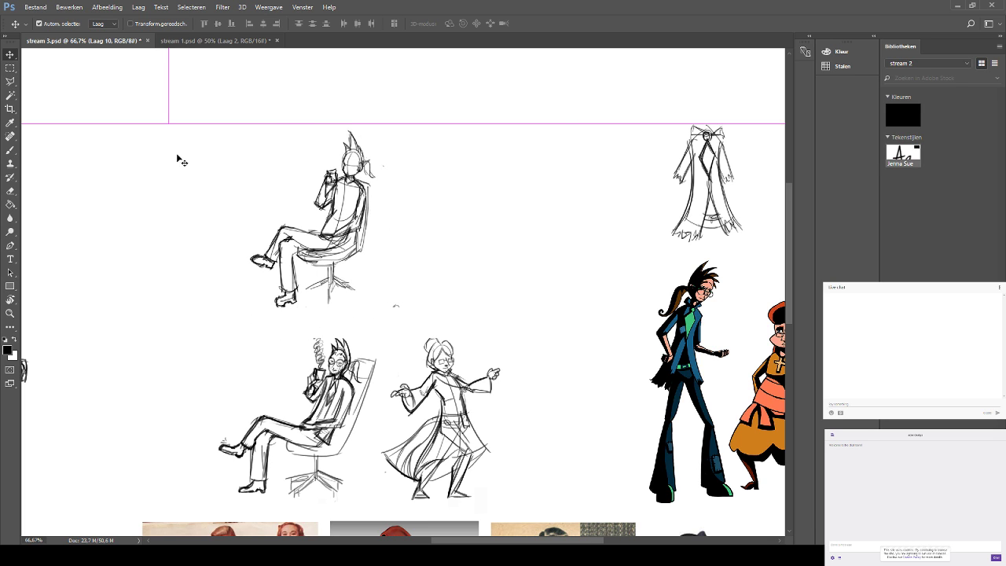
Erase the stray hair fragment left by the move and redraw the top of the dancing woman's bun.
click(11, 192)
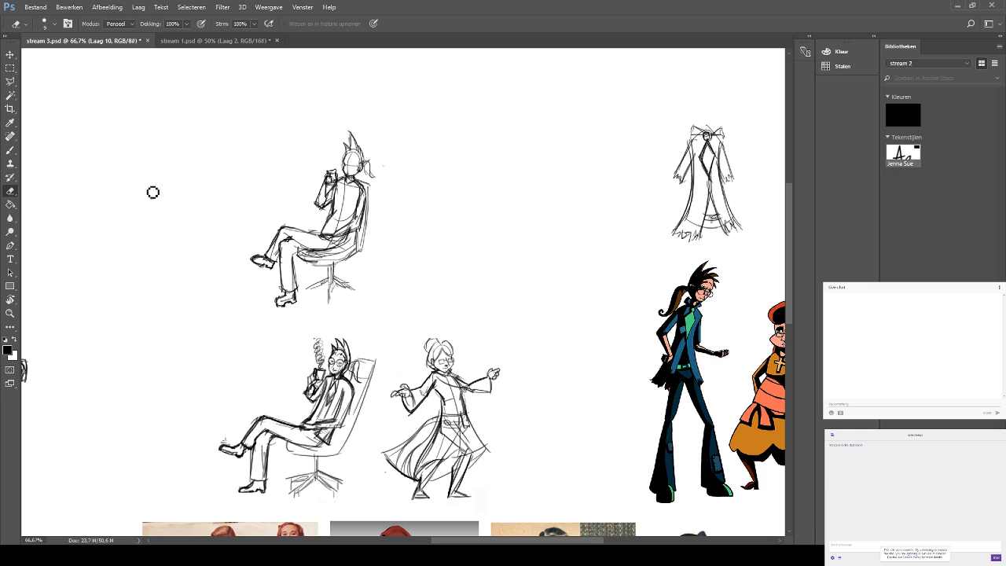
click(10, 150)
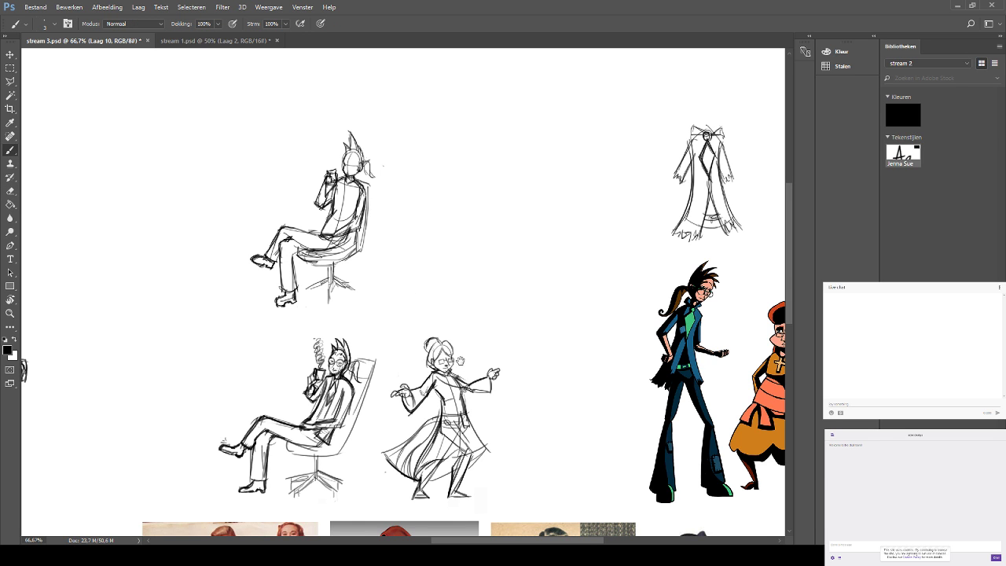
drag(460, 360, 429, 335)
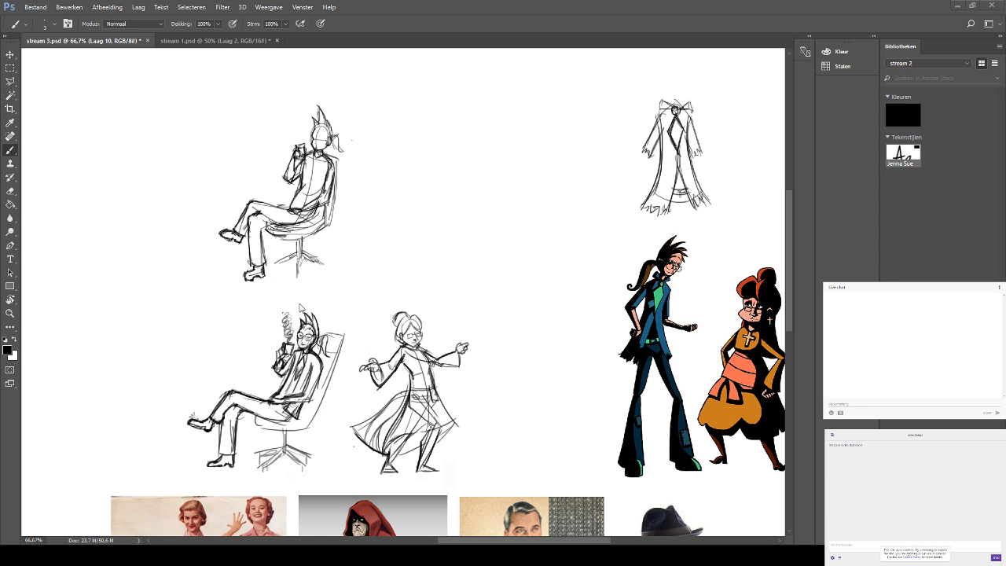
Compare the rearranged sketches with the coat design, the coloured characters and the clothing pictures.
drag(383, 147, 422, 203)
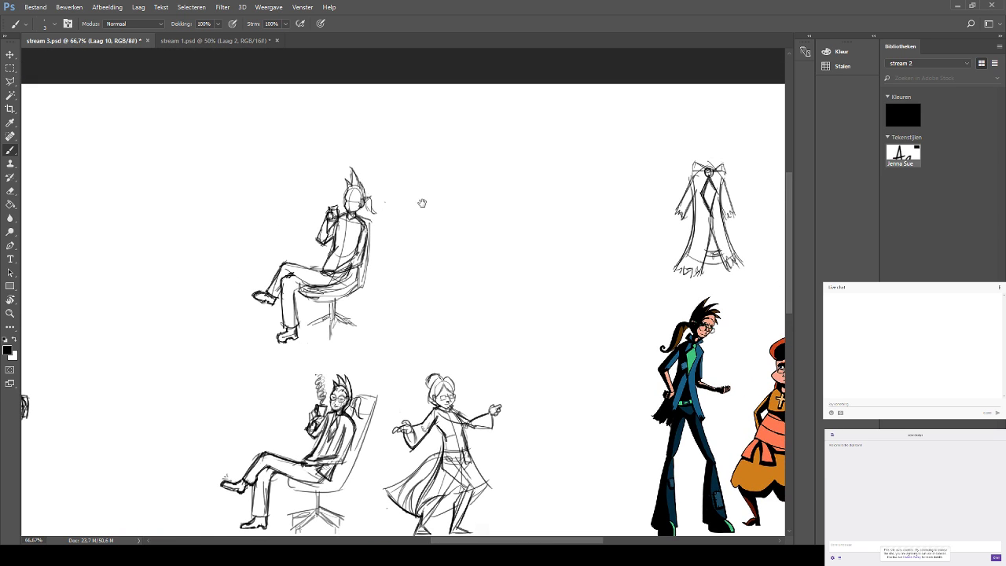
key(ctrl+1)
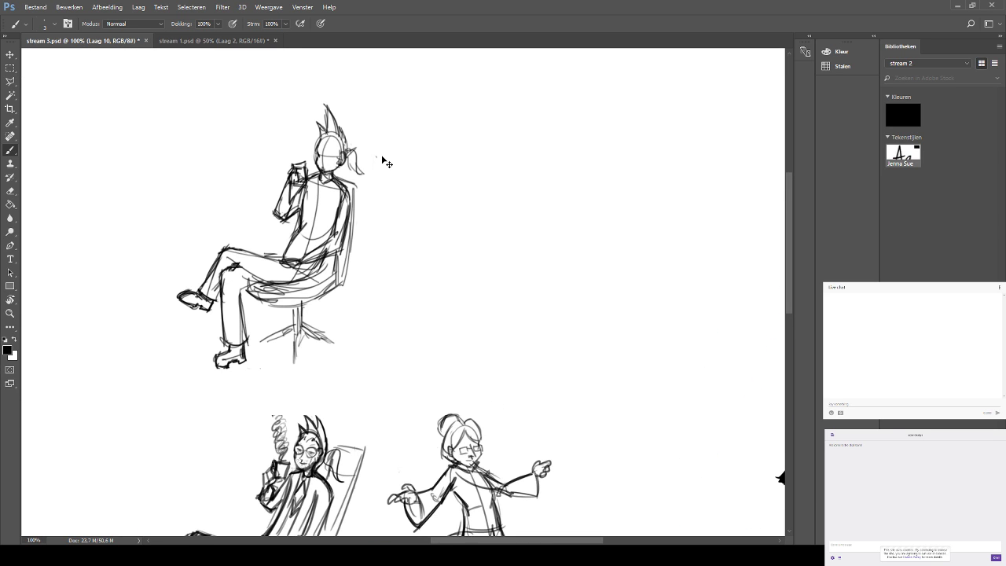
key(ctrl+plus)
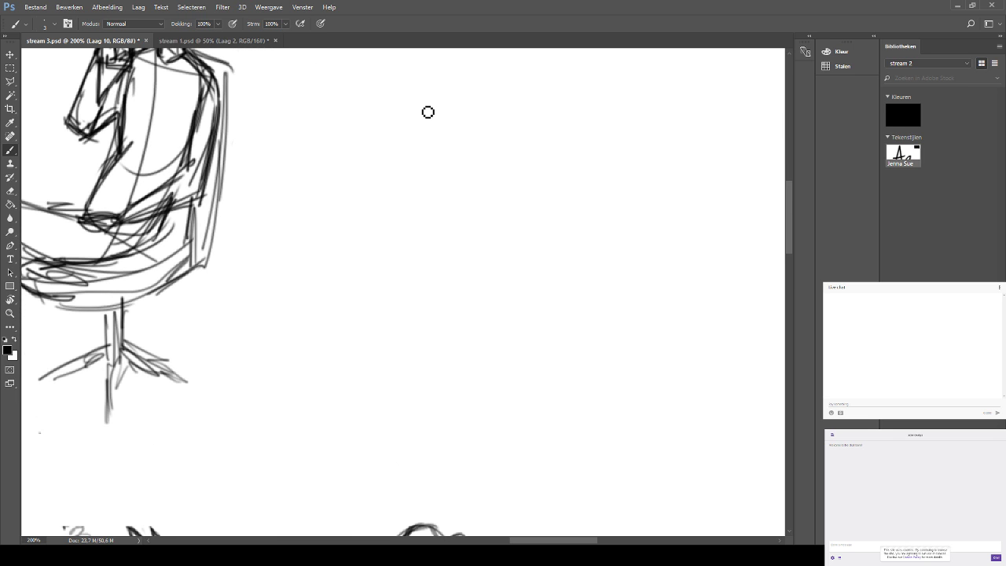
key(ctrl+minus)
key(ctrl+minus)
key(ctrl+minus)
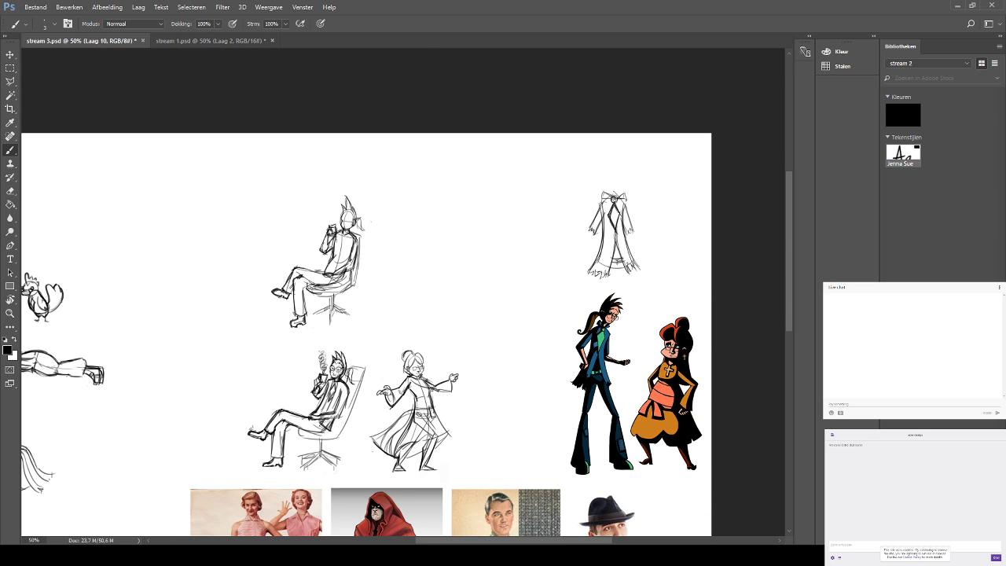
mouse_move(475, 242)
mouse_down()
mouse_move(416, 231)
mouse_move(370, 202)
mouse_move(493, 194)
mouse_up()
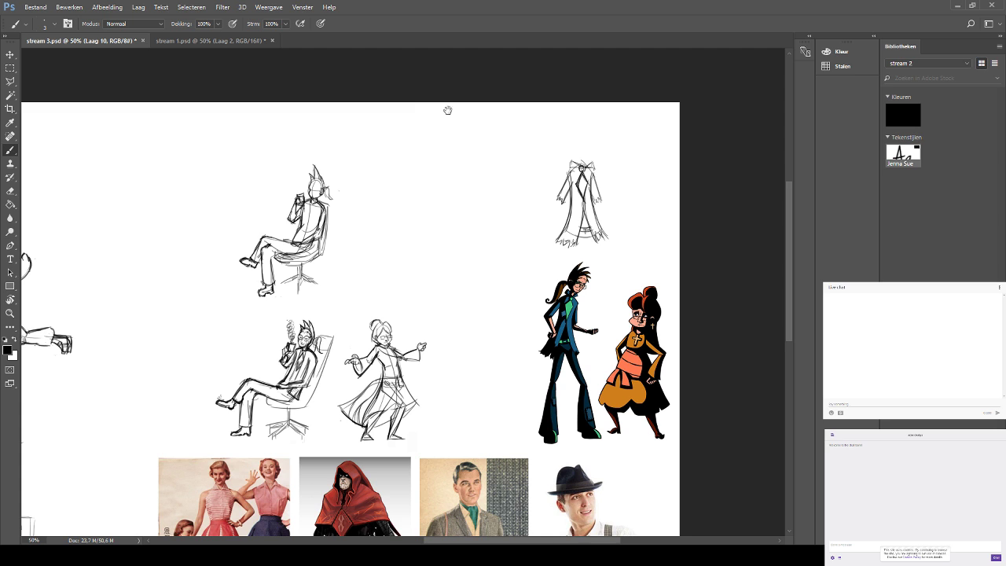
mouse_move(447, 110)
mouse_down()
mouse_move(498, 117)
mouse_move(536, 159)
mouse_move(529, 167)
mouse_move(440, 134)
mouse_move(442, 108)
mouse_up()
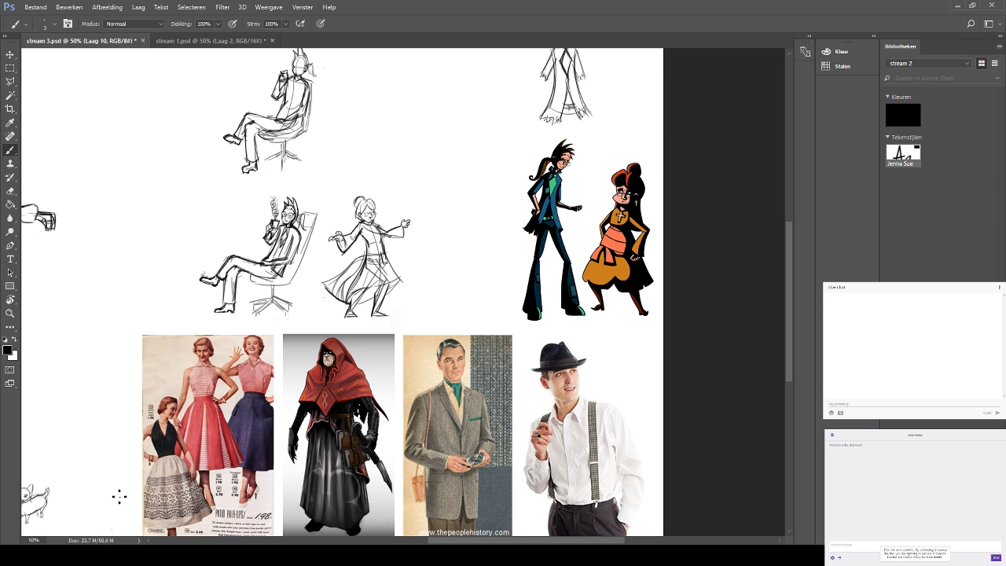
drag(385, 114, 376, 176)
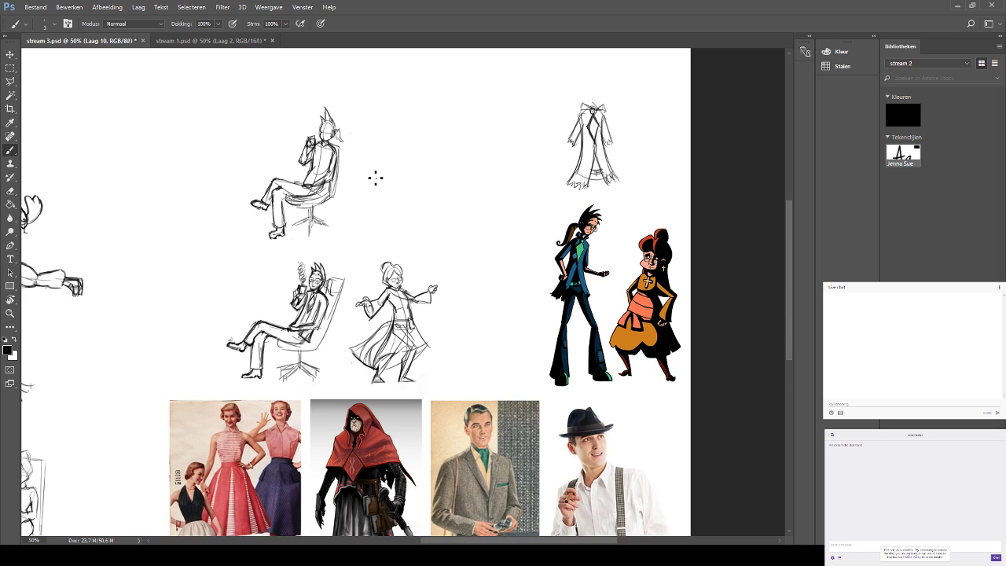
key(ctrl+plus)
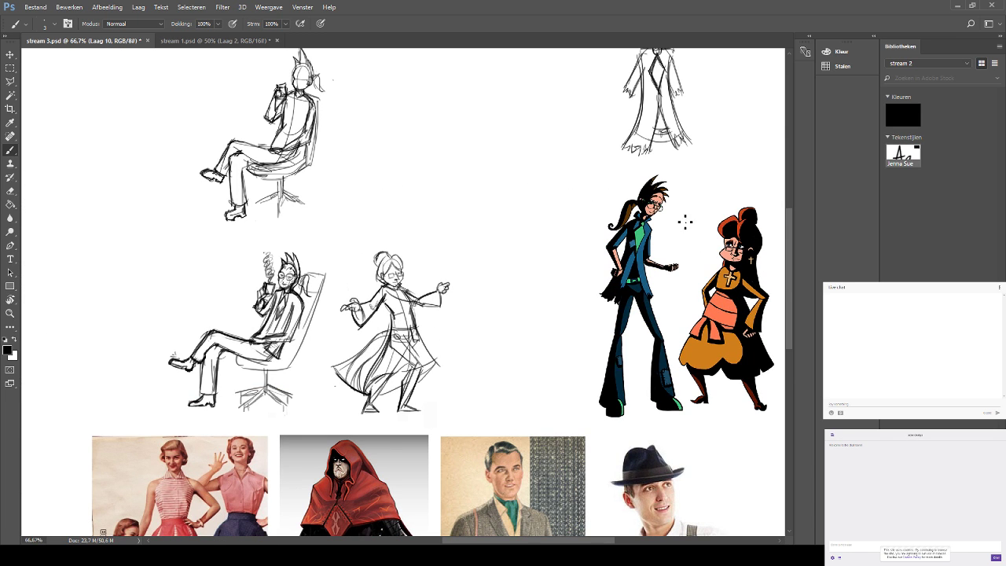
drag(691, 211, 650, 114)
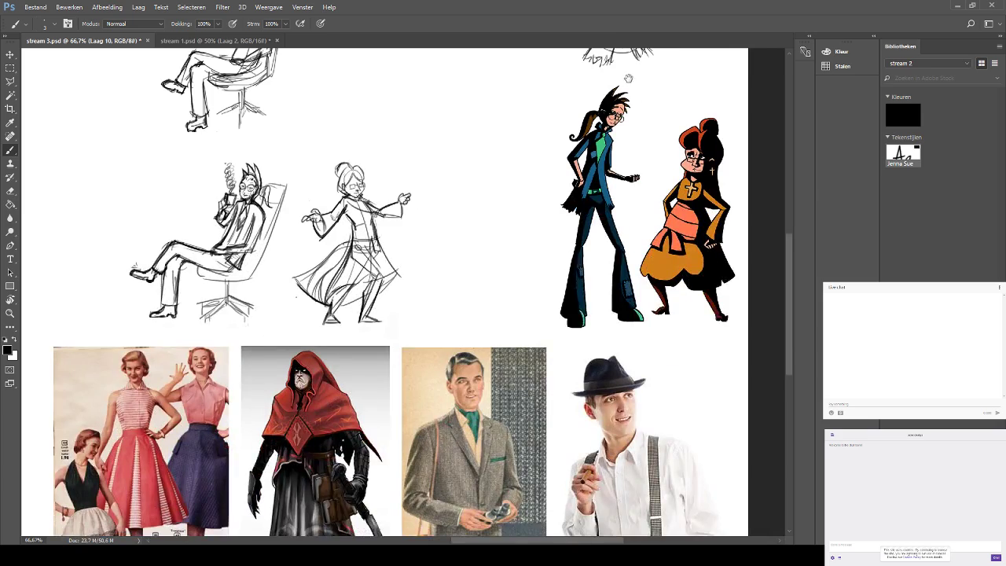
drag(617, 172, 602, 115)
drag(593, 195, 563, 113)
drag(470, 148, 492, 207)
drag(471, 178, 487, 161)
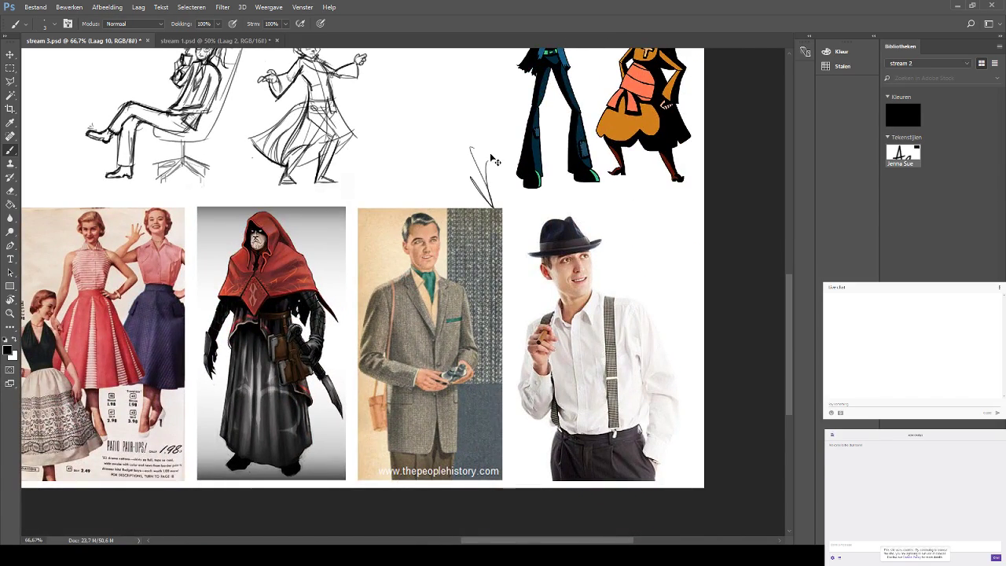
key(ctrl+alt+z)
key(ctrl+alt+z)
Draw a pointed shirt collar on the upper seated man and erase the construction lines overlapping it.
mouse_move(495, 126)
mouse_down()
mouse_move(539, 234)
mouse_move(486, 104)
mouse_up()
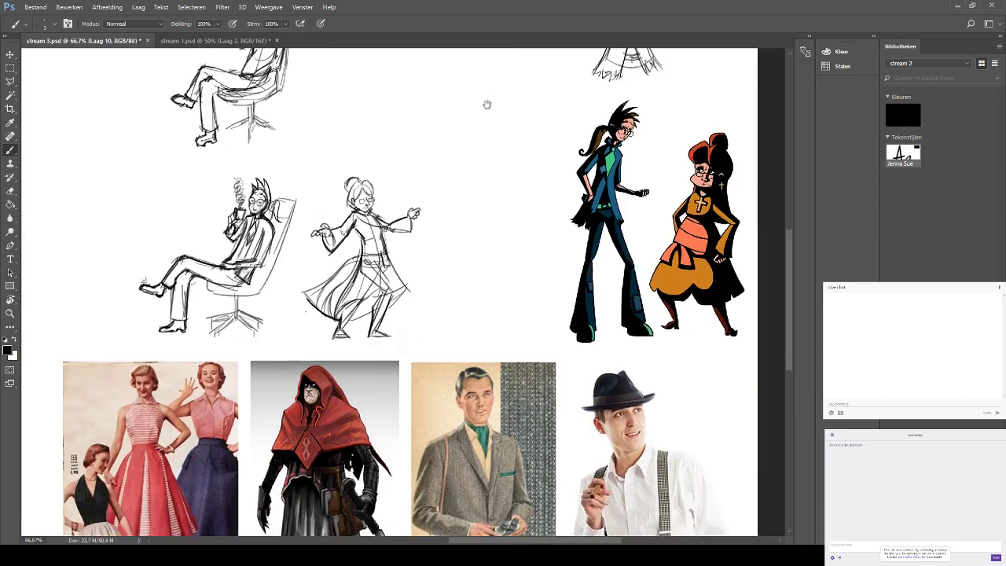
mouse_move(503, 167)
mouse_down()
mouse_move(484, 86)
mouse_move(559, 225)
mouse_move(590, 251)
mouse_up()
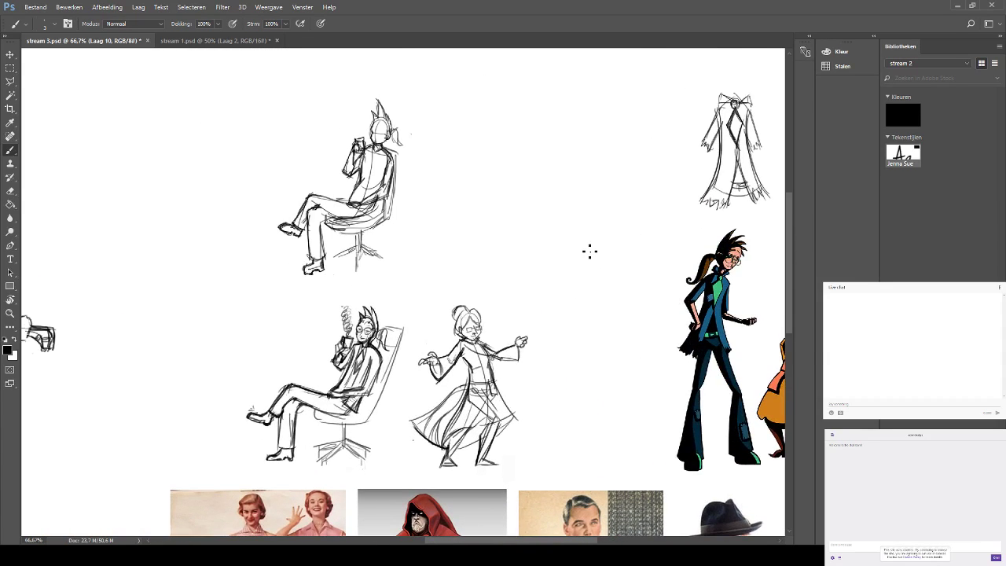
key(ctrl+plus)
key(ctrl+plus)
mouse_move(438, 40)
mouse_down()
mouse_move(517, 285)
mouse_move(579, 341)
mouse_up()
mouse_move(460, 224)
mouse_down()
mouse_move(444, 208)
mouse_move(475, 232)
mouse_up()
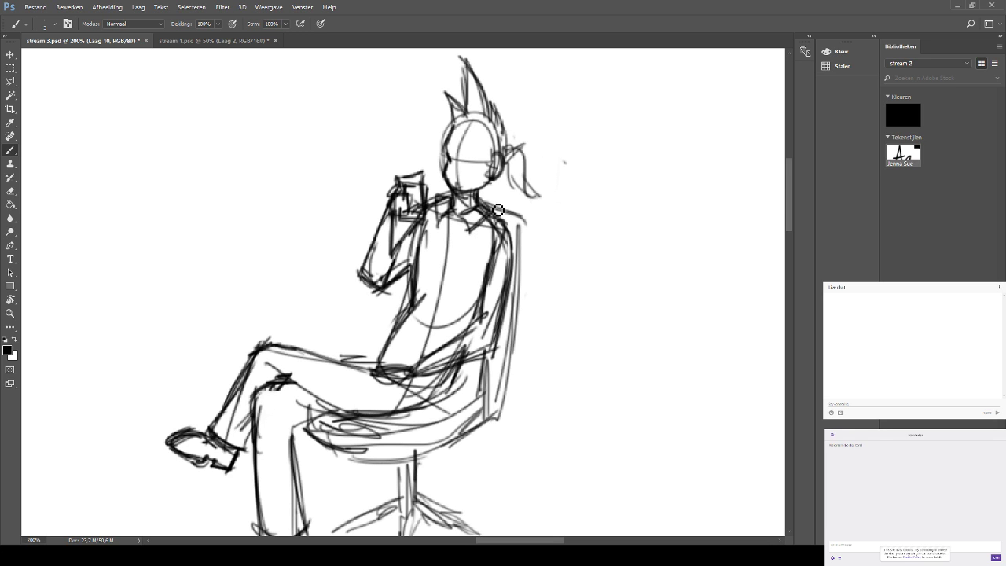
key(e)
mouse_move(468, 220)
mouse_down()
mouse_move(487, 214)
mouse_move(444, 218)
mouse_up()
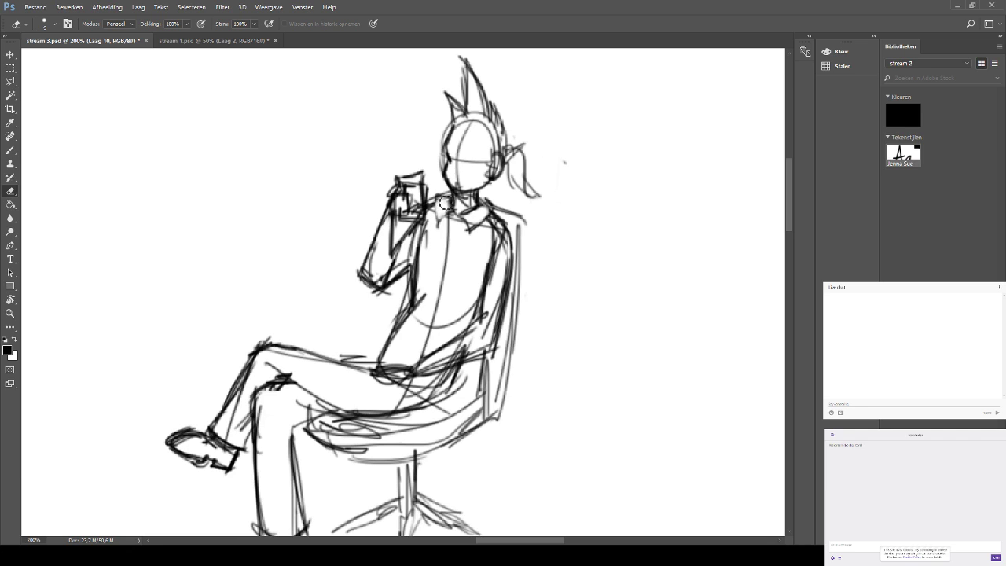
click(10, 149)
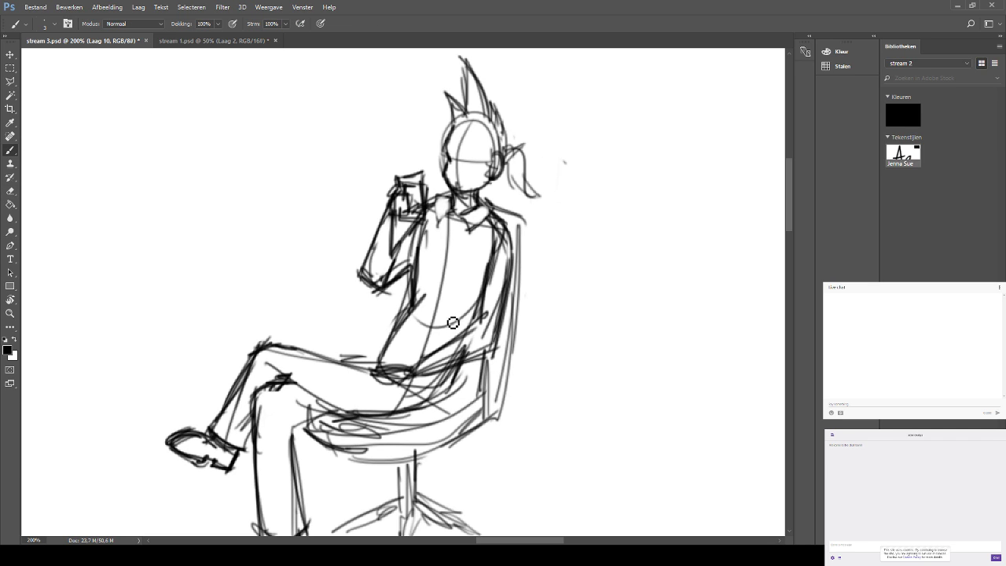
Sketch suspender straps running from the collar to the waist on both sides of the upper seated man's torso.
drag(478, 253, 458, 352)
mouse_move(487, 213)
mouse_down()
mouse_move(469, 348)
mouse_move(476, 214)
mouse_move(437, 259)
mouse_move(425, 299)
mouse_move(441, 219)
mouse_move(423, 338)
mouse_up()
mouse_move(436, 253)
mouse_down()
mouse_move(411, 358)
mouse_move(422, 297)
mouse_up()
key(ctrl+z)
drag(395, 374, 422, 267)
drag(412, 313, 434, 202)
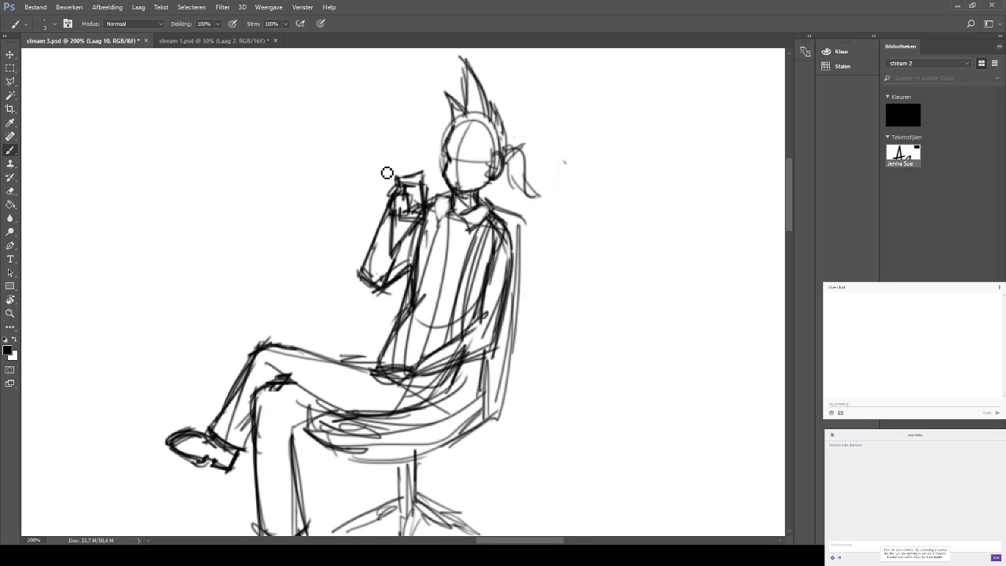
Erase the front suspender strap on the upper seated man and redraw it closer to the torso's front edge.
click(8, 192)
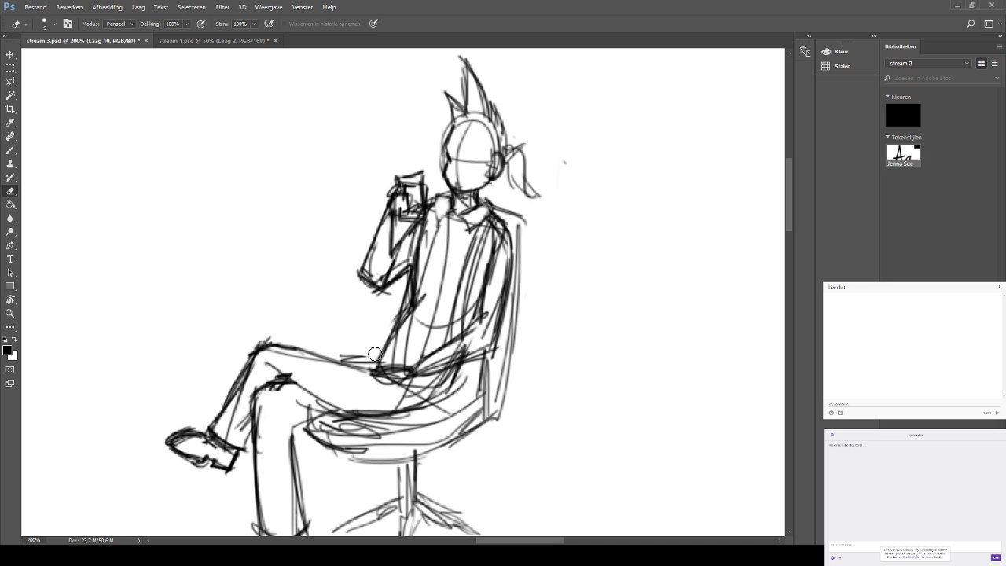
mouse_move(401, 360)
mouse_down()
mouse_move(411, 291)
mouse_move(404, 370)
mouse_move(432, 244)
mouse_up()
key(ctrl+z)
drag(412, 339, 433, 211)
click(10, 150)
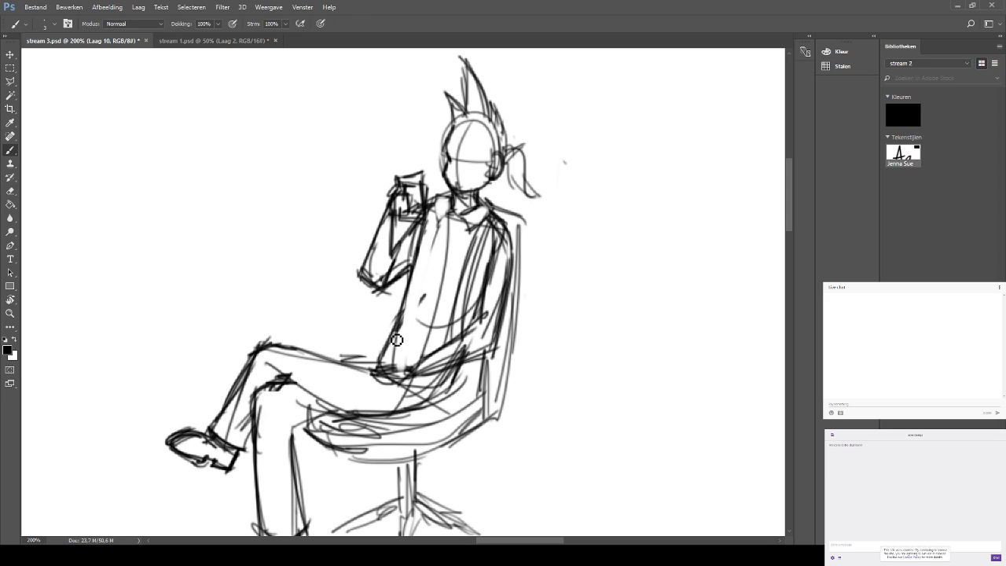
mouse_move(404, 375)
mouse_down()
mouse_move(429, 236)
mouse_move(460, 211)
mouse_up()
key(ctrl+z)
key(ctrl+z)
mouse_move(410, 344)
mouse_down()
mouse_move(448, 206)
mouse_move(398, 380)
mouse_move(444, 195)
mouse_move(446, 227)
mouse_move(463, 214)
mouse_move(481, 229)
mouse_up()
key(ctrl+z)
key(ctrl+minus)
key(ctrl+minus)
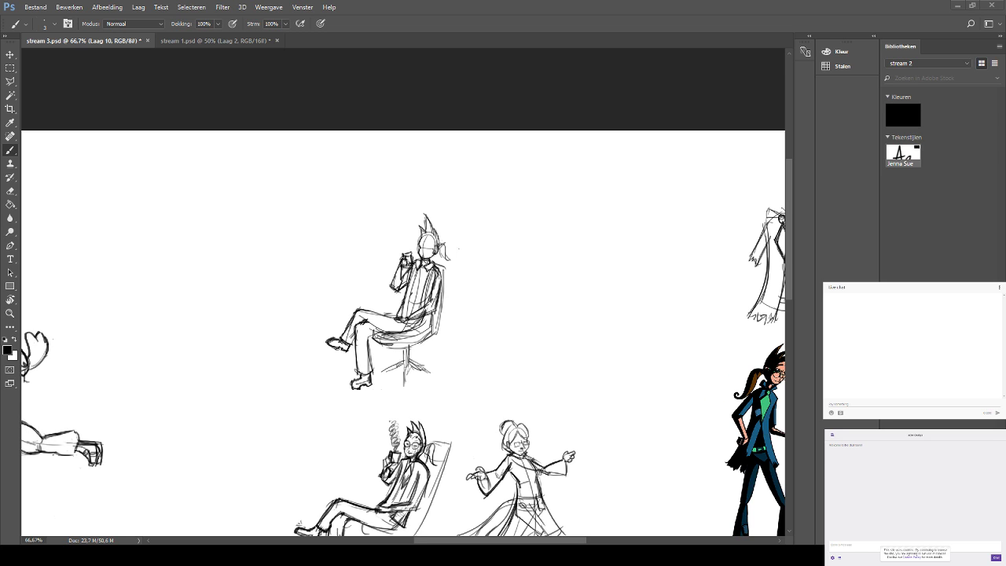
key(ctrl+plus)
key(ctrl+plus)
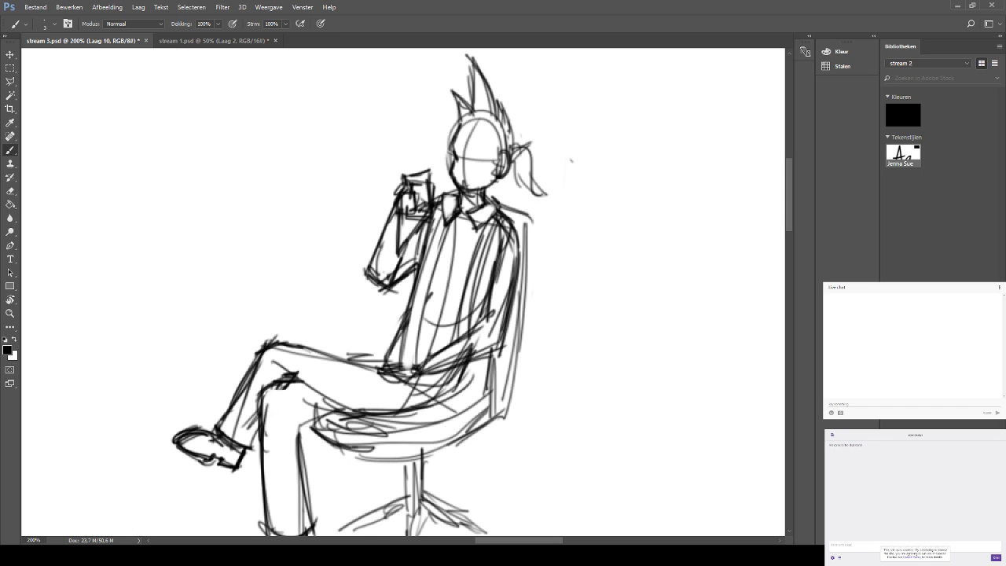
Erase the rear suspender strap and the construction lines across the seated man's torso.
click(12, 188)
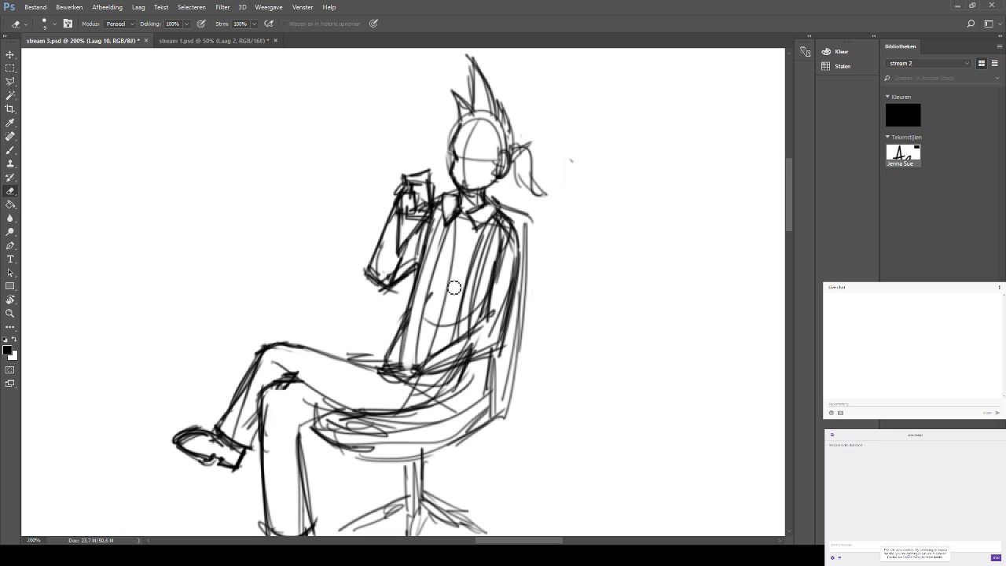
mouse_move(463, 223)
mouse_down()
mouse_move(430, 357)
mouse_move(450, 344)
mouse_move(458, 299)
mouse_move(456, 330)
mouse_move(482, 256)
mouse_up()
mouse_move(472, 329)
mouse_down()
mouse_move(478, 286)
mouse_move(469, 338)
mouse_move(474, 274)
mouse_up()
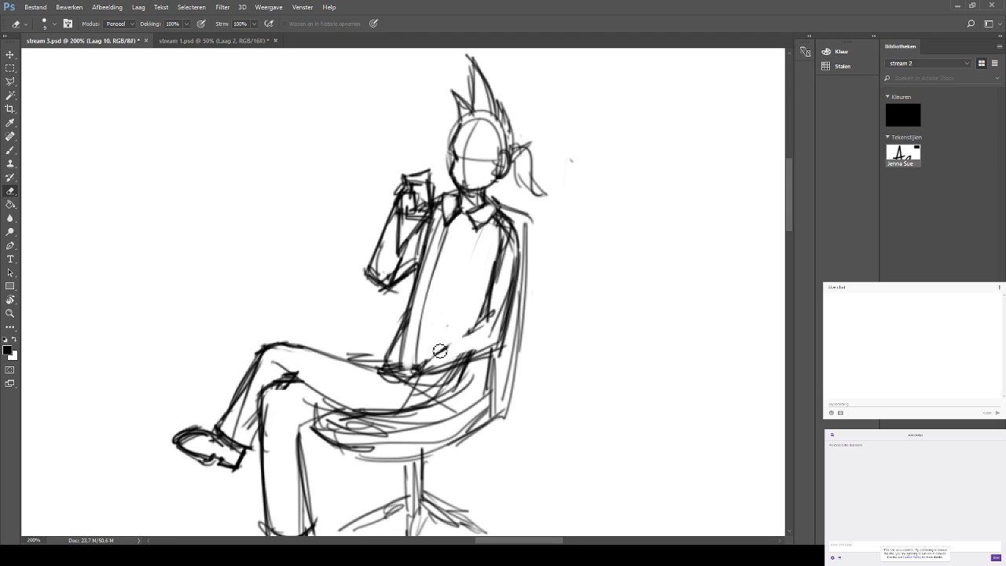
Erase the rough lines around the seated man's resting hand and redraw the hand and forearm over his lap.
mouse_move(415, 372)
mouse_down()
mouse_move(405, 376)
mouse_move(453, 360)
mouse_up()
key(b)
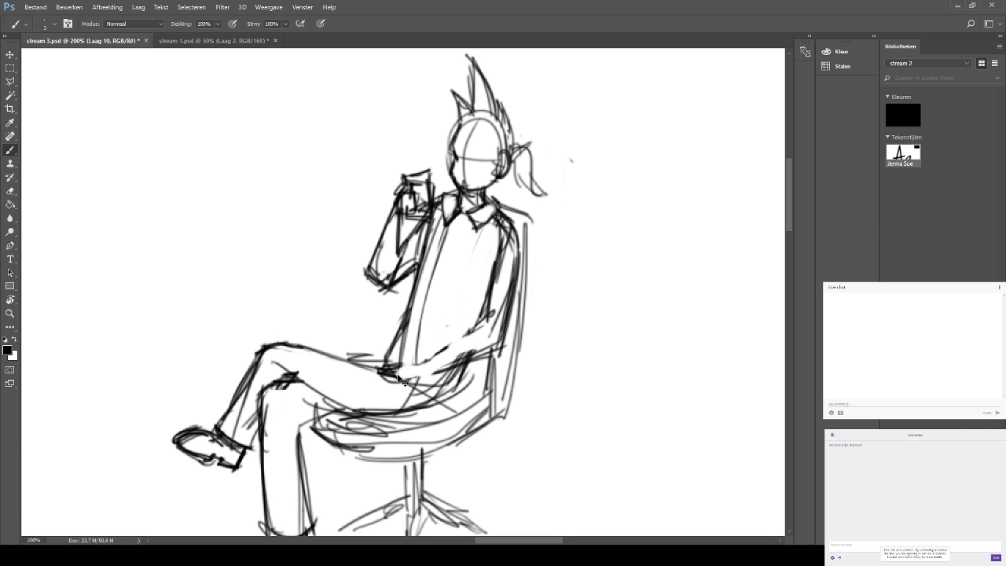
mouse_move(398, 380)
mouse_down()
mouse_move(405, 388)
mouse_move(479, 330)
mouse_move(440, 354)
mouse_move(475, 339)
mouse_up()
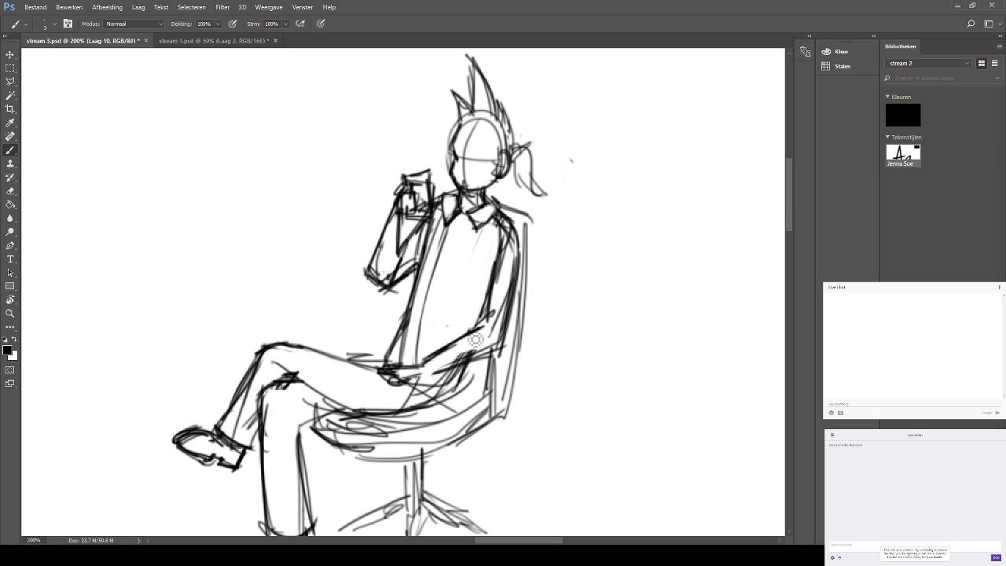
drag(420, 379, 455, 365)
Redraw the rear suspender strap as two parallel curved lines from the shoulder to the forearm.
drag(483, 229, 456, 319)
key(ctrl+z)
mouse_move(492, 209)
mouse_down()
mouse_move(453, 338)
mouse_move(481, 222)
mouse_move(460, 349)
mouse_move(492, 224)
mouse_move(462, 362)
mouse_move(498, 224)
mouse_move(487, 245)
mouse_up()
key(ctrl+z)
key(ctrl+z)
key(ctrl+z)
key(ctrl+z)
drag(462, 346, 507, 213)
click(10, 191)
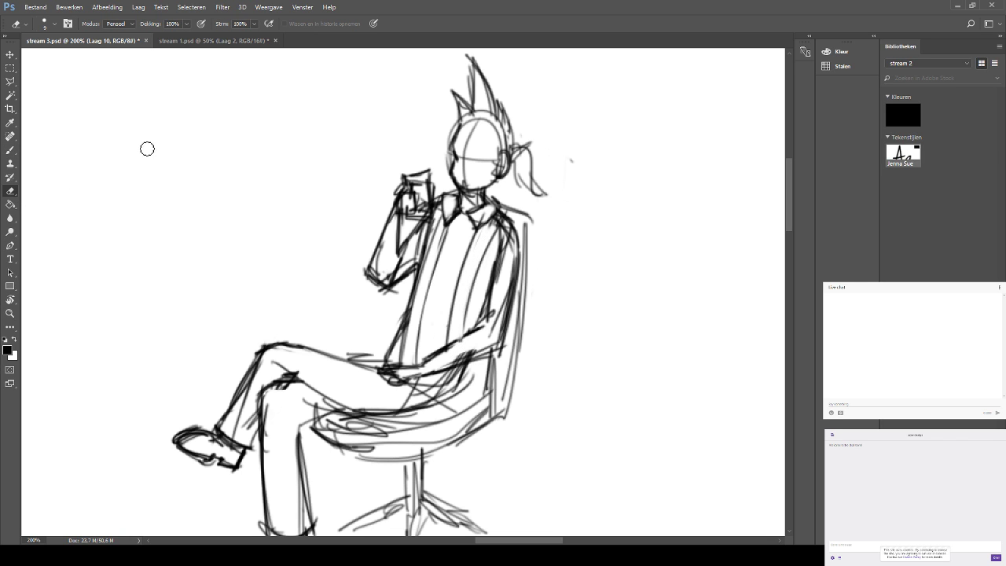
click(10, 150)
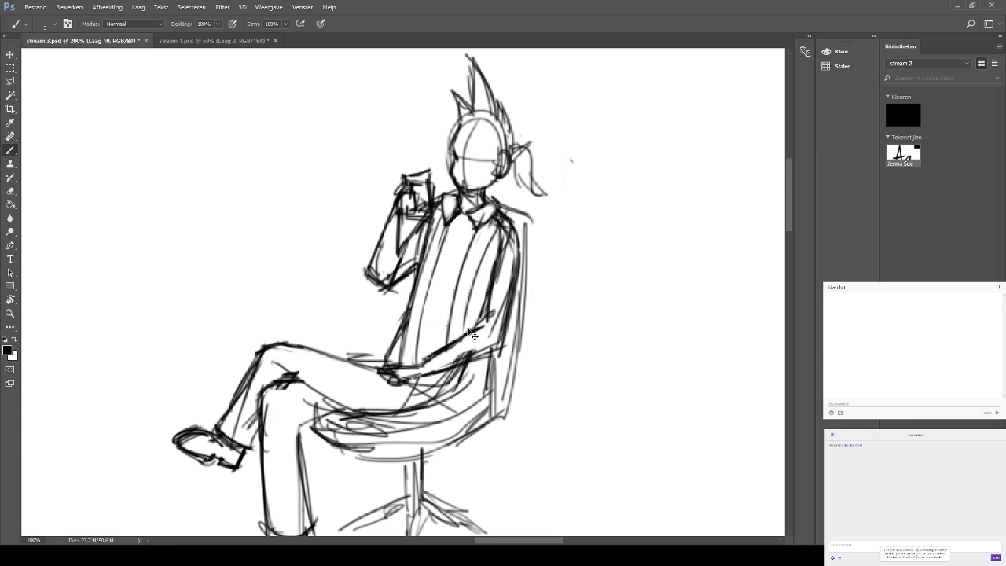
Compare the seated man's shirt and suspenders with the coloured characters and the clothing pictures.
key(ctrl+minus)
key(ctrl+minus)
drag(467, 333, 395, 111)
drag(512, 184, 490, 162)
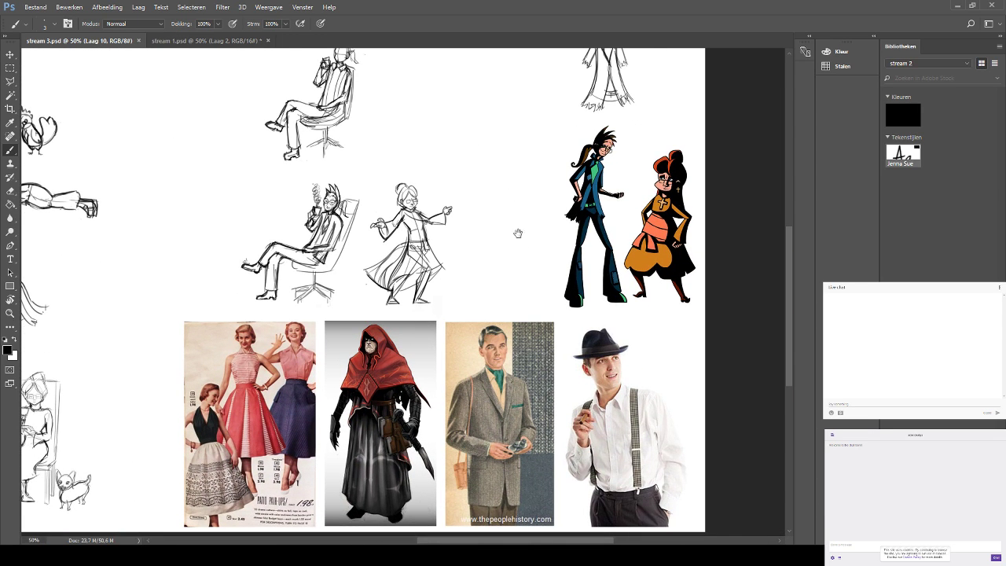
mouse_move(518, 233)
mouse_down()
mouse_move(496, 206)
mouse_move(583, 235)
mouse_move(648, 369)
mouse_up()
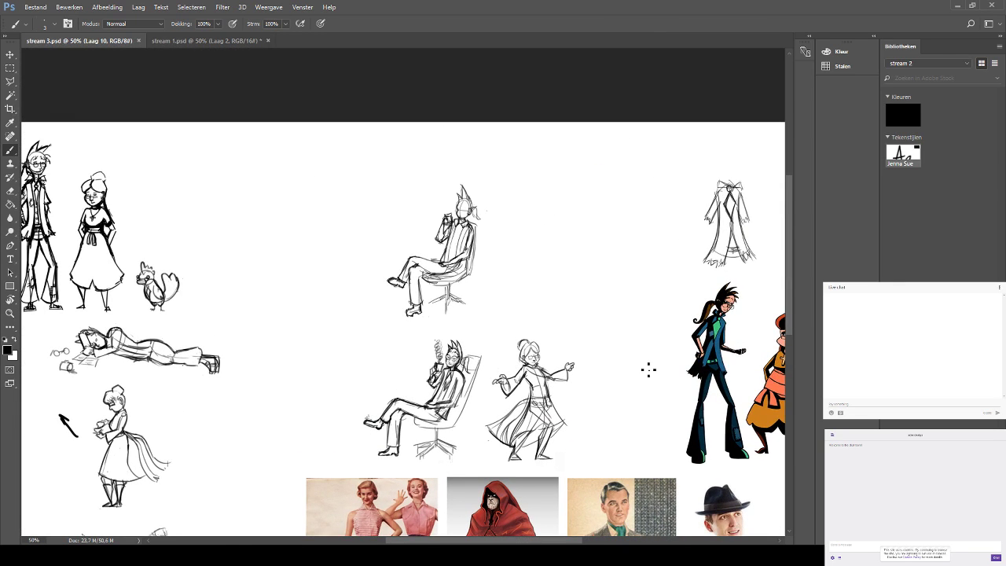
key(ctrl+plus)
key(ctrl+plus)
key(ctrl+plus)
Draw a curved waistband line across the lower torso and erase the strap lines below it.
mouse_move(607, 167)
mouse_down()
mouse_move(462, 288)
mouse_move(477, 279)
mouse_up()
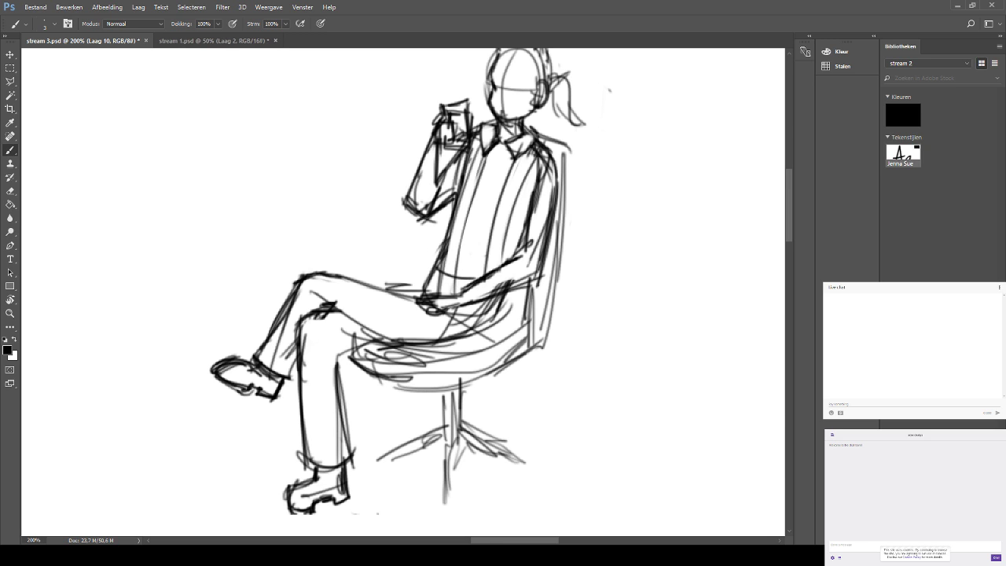
mouse_move(383, 287)
mouse_down()
mouse_move(428, 291)
mouse_move(388, 298)
mouse_up()
key(ctrl+z)
key(ctrl+z)
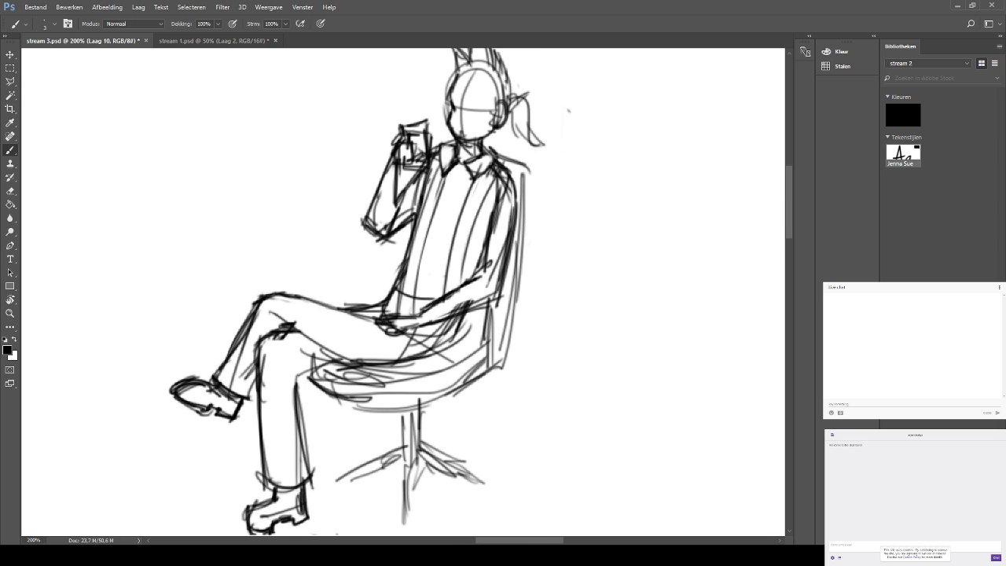
key(e)
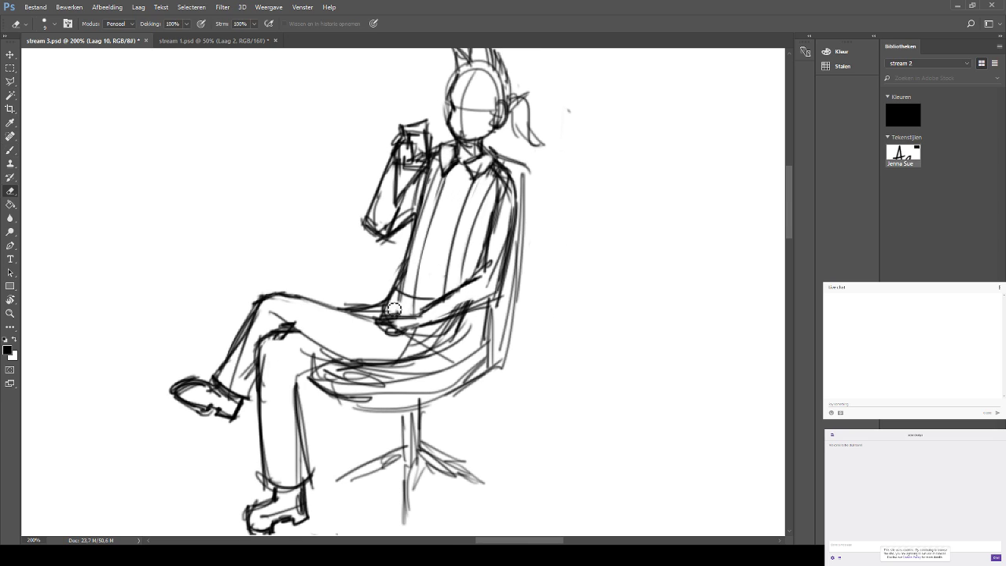
drag(394, 309, 409, 302)
Erase the seated man's old ponytail, the overlapping ear lines and the stray mark behind his head.
drag(359, 199, 290, 268)
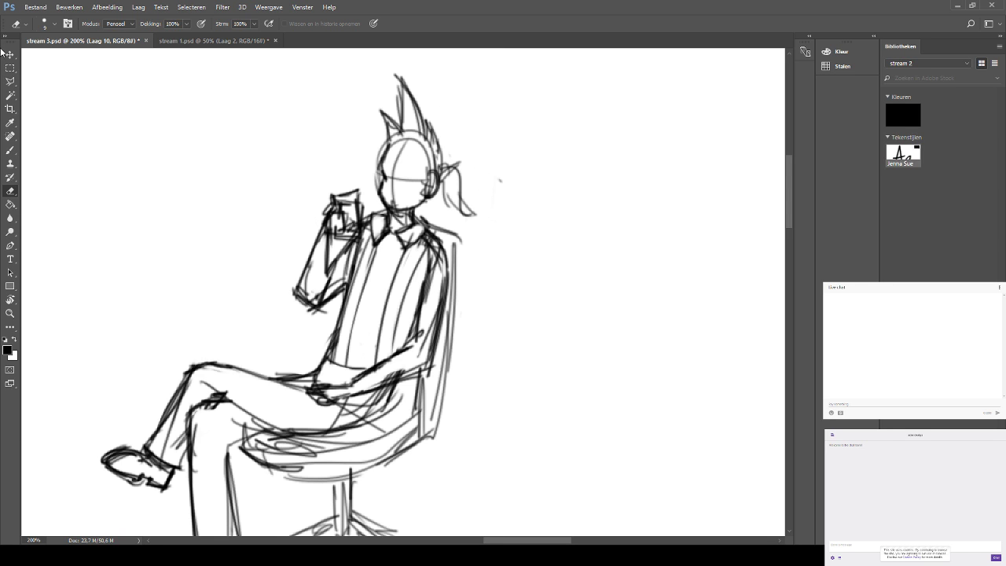
click(10, 150)
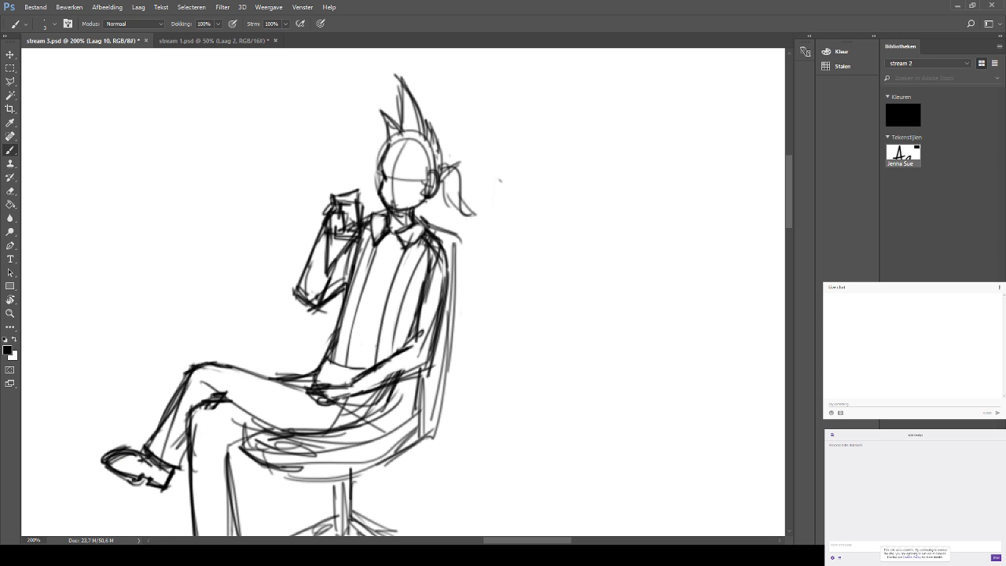
drag(372, 174, 357, 228)
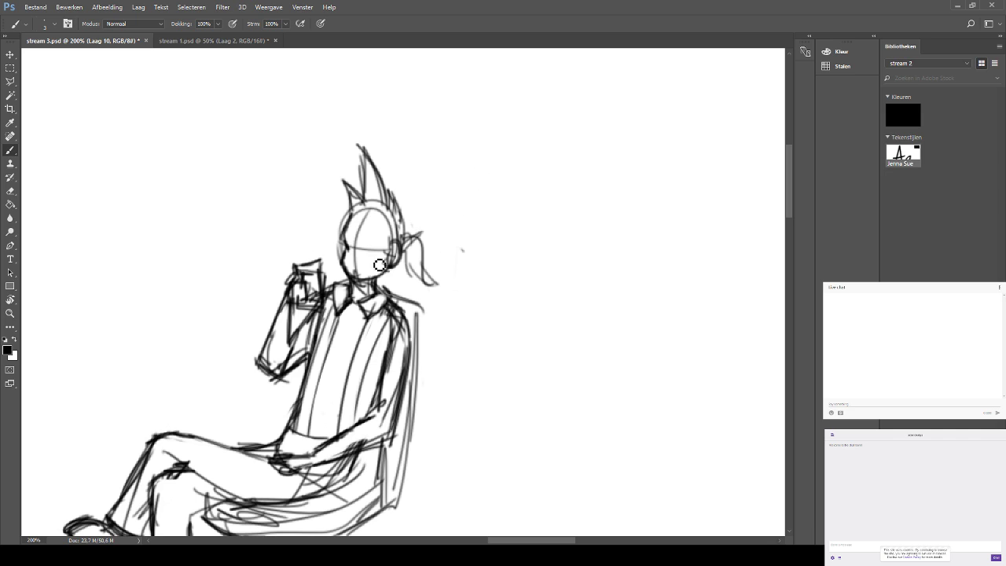
key(e)
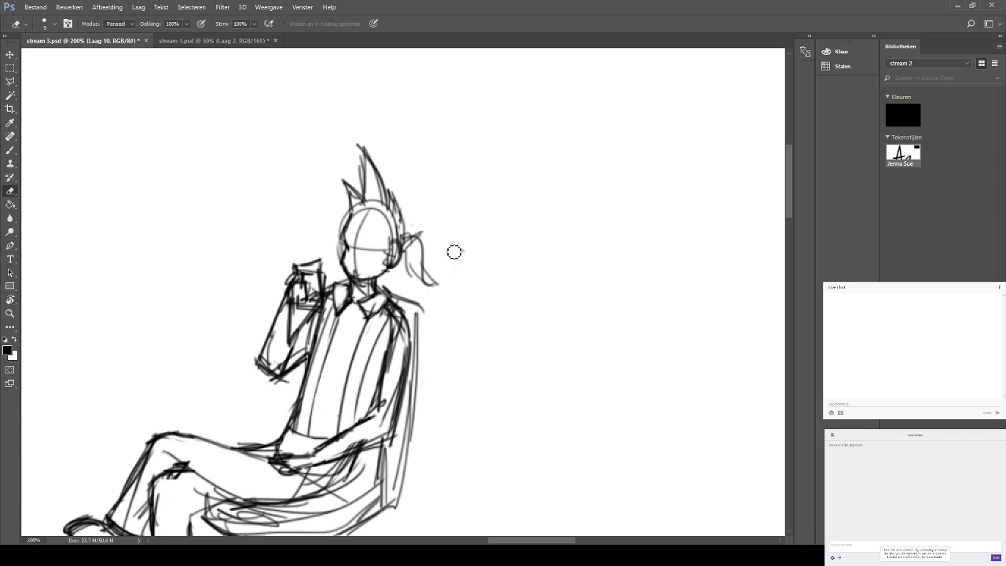
mouse_move(416, 236)
mouse_down()
mouse_move(422, 288)
mouse_move(428, 236)
mouse_move(393, 271)
mouse_move(396, 256)
mouse_up()
click(11, 150)
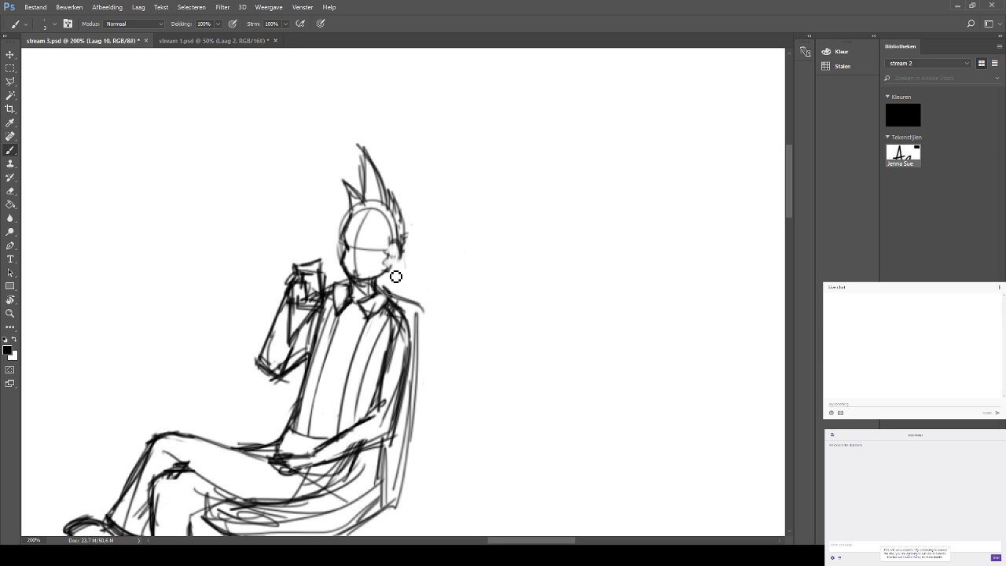
Redraw the ear and draw a fuller ponytail that curves down behind the head to the shoulder.
drag(398, 245, 405, 268)
drag(404, 252, 439, 292)
key(ctrl+z)
mouse_move(407, 240)
mouse_down()
mouse_move(435, 299)
mouse_move(409, 266)
mouse_move(403, 253)
mouse_move(435, 304)
mouse_move(445, 301)
mouse_move(431, 303)
mouse_move(447, 301)
mouse_up()
Sketch the hairline across the seated man's forehead and clean up the lines at his neck and collar.
drag(396, 190, 392, 178)
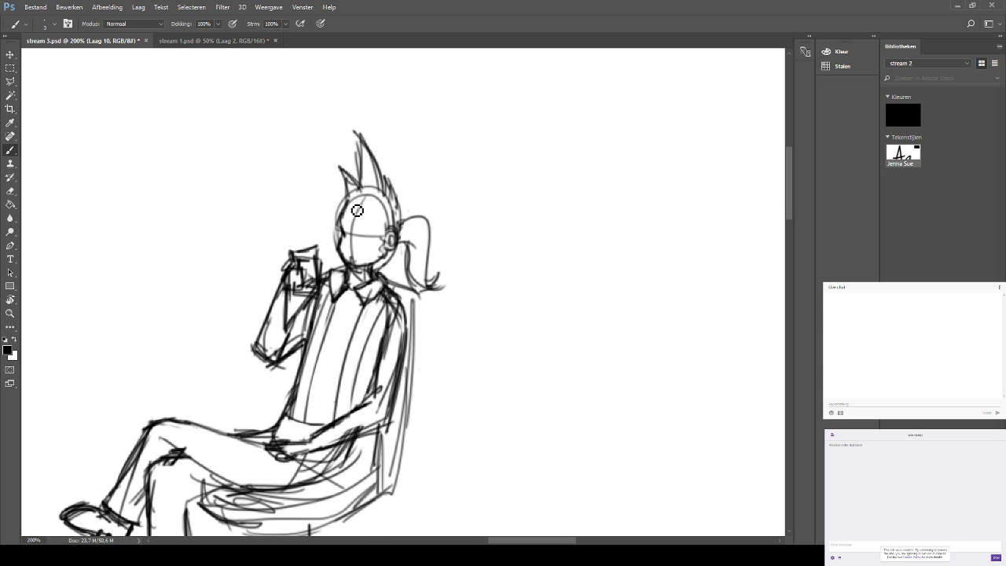
mouse_move(356, 211)
mouse_down()
mouse_move(385, 204)
mouse_move(393, 217)
mouse_up()
drag(461, 164, 455, 135)
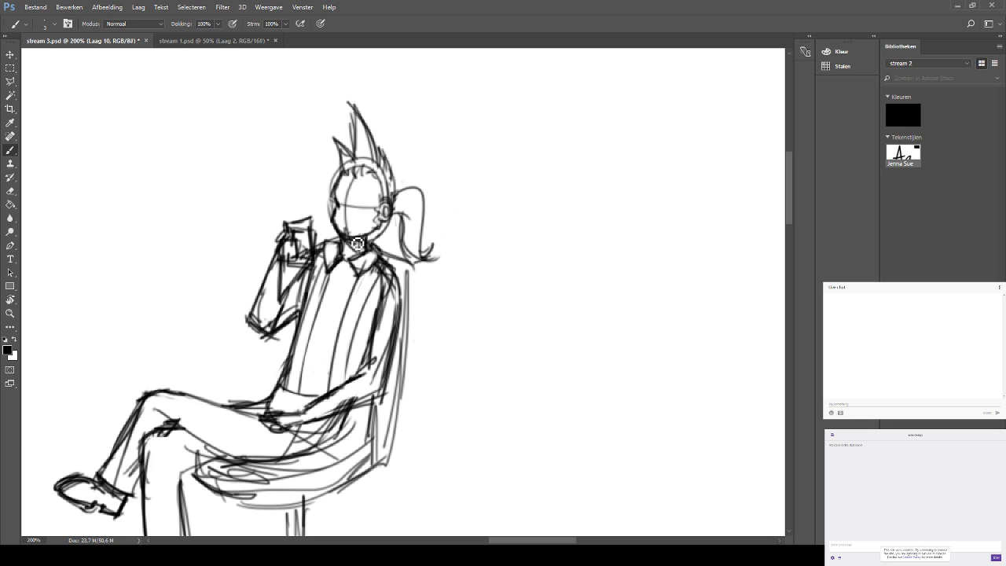
click(10, 191)
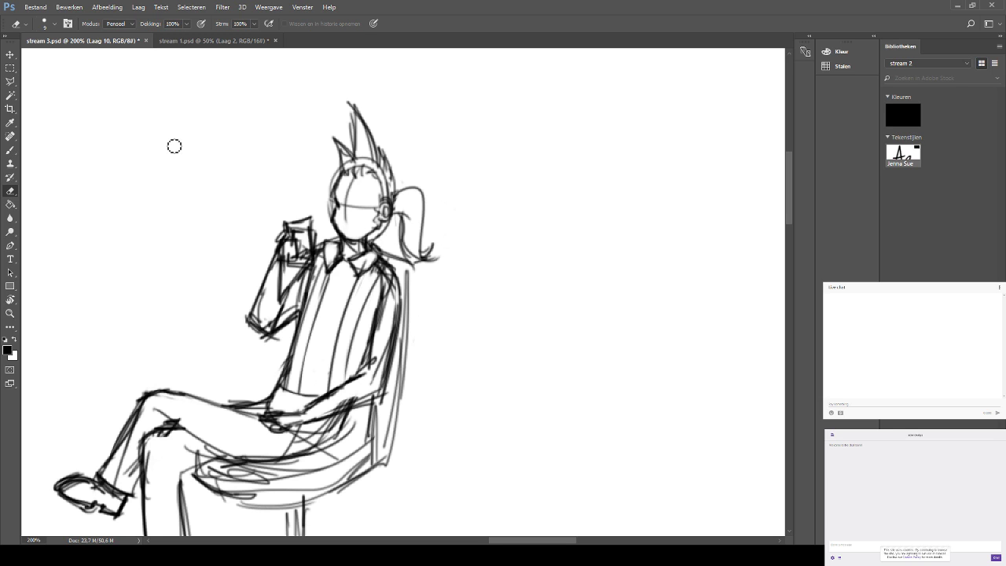
key(b)
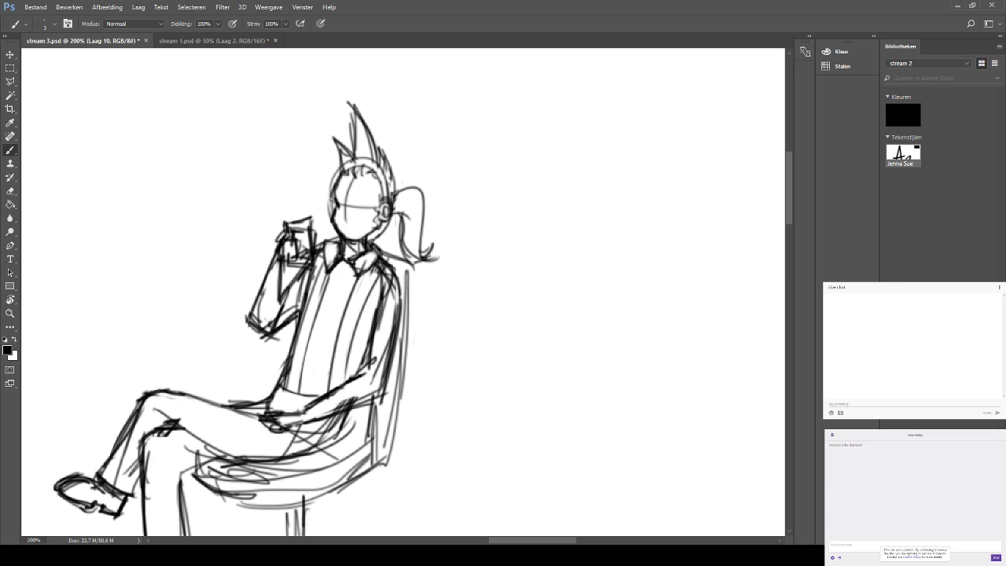
drag(351, 169, 339, 184)
drag(367, 164, 359, 120)
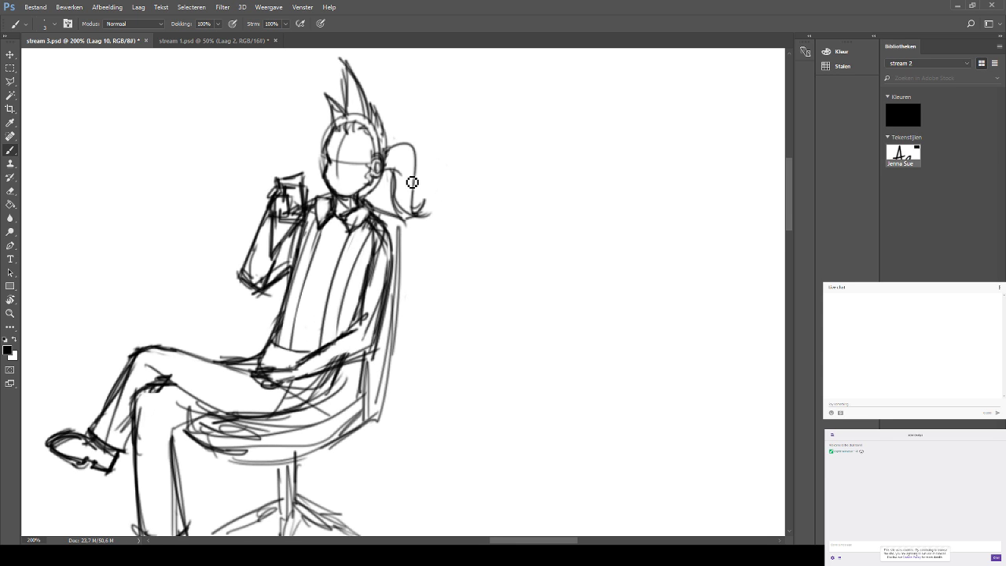
Draw small rectangular clips on both suspender straps above the waistband.
drag(314, 234, 299, 184)
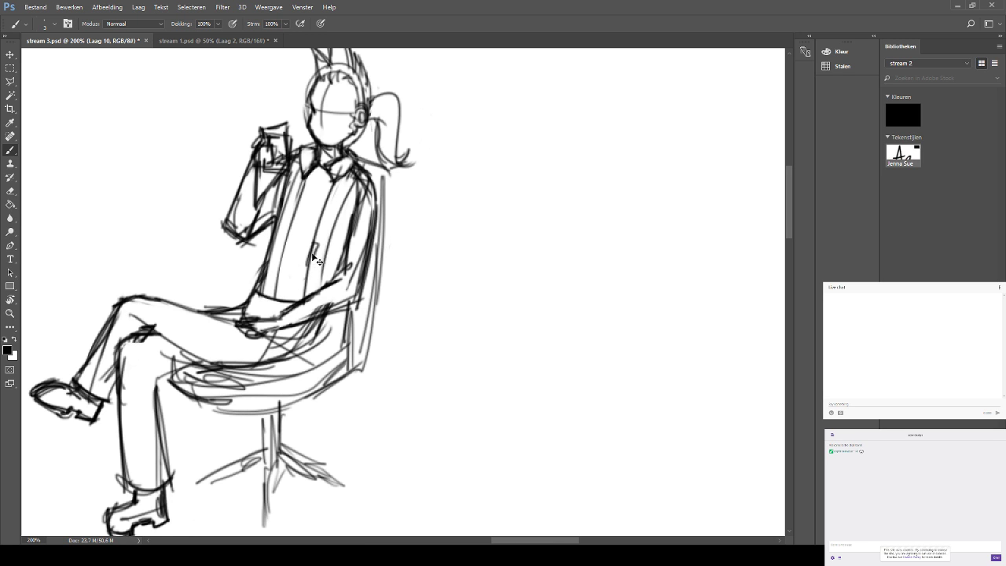
key(ctrl+z)
mouse_move(314, 246)
mouse_down()
mouse_move(326, 250)
mouse_move(322, 267)
mouse_move(275, 266)
mouse_move(291, 269)
mouse_move(281, 253)
mouse_up()
Examine the dressed seated man beside the other sketches, the coat design and the coloured characters.
scroll(297, 240, down, 4)
scroll(297, 241, up, 1)
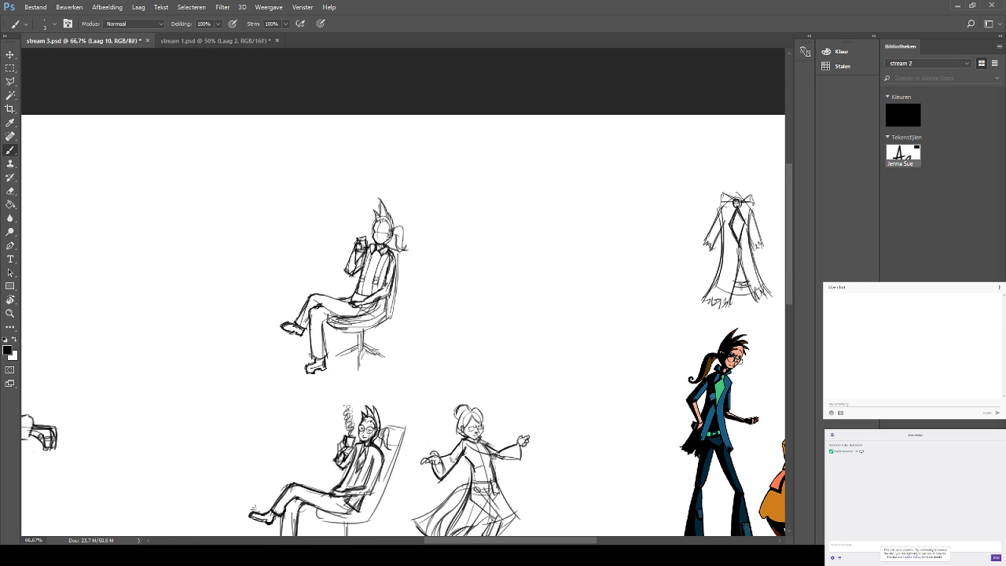
scroll(421, 262, down, 2)
drag(157, 405, 160, 356)
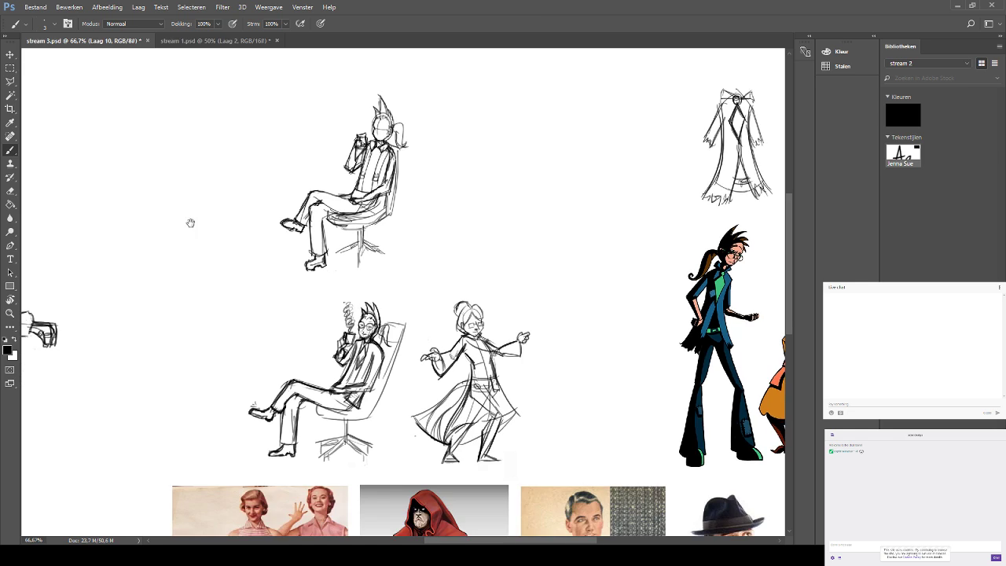
drag(189, 223, 120, 409)
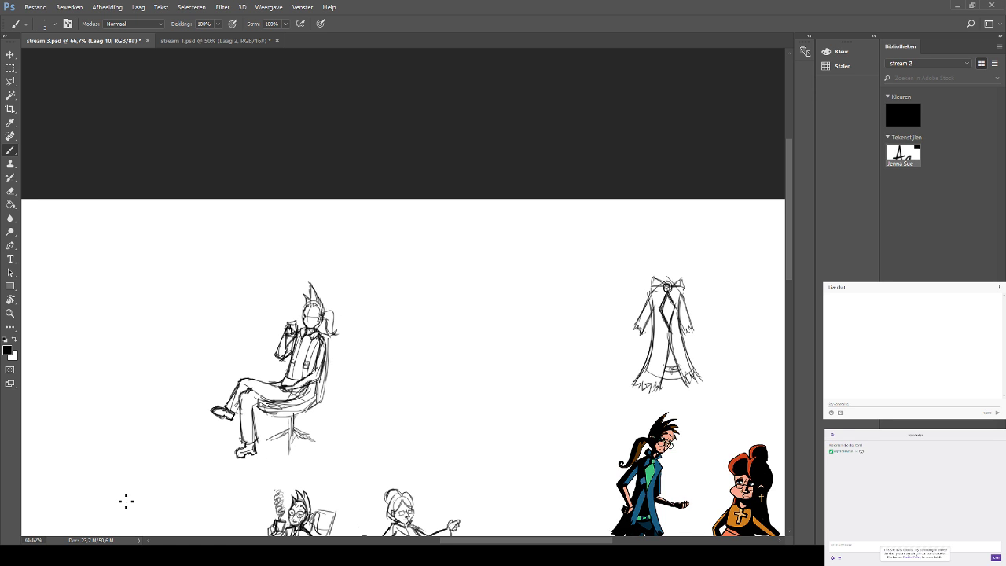
scroll(476, 265, down, 4)
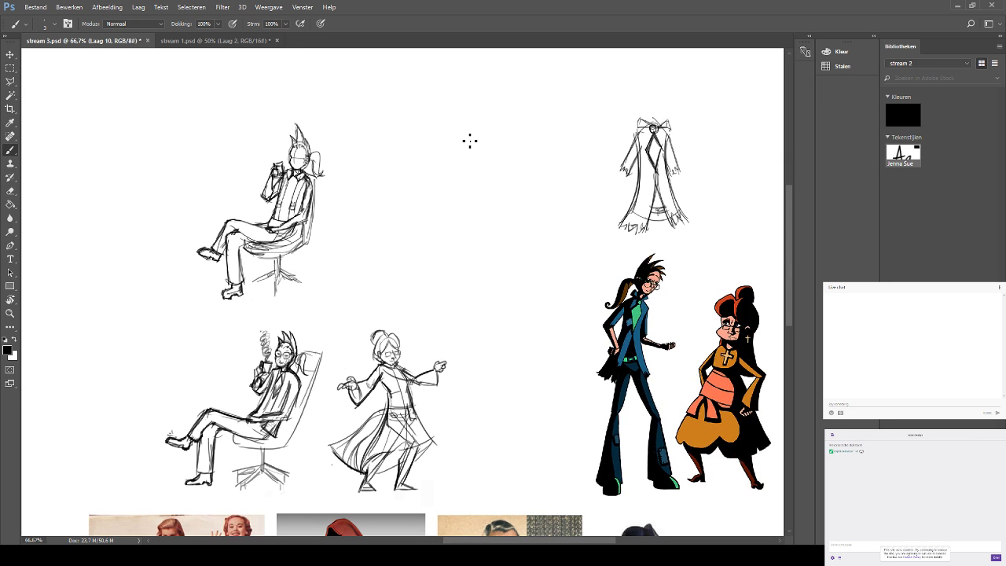
key(ctrl+plus)
key(ctrl+plus)
key(ctrl+plus)
drag(467, 138, 541, 201)
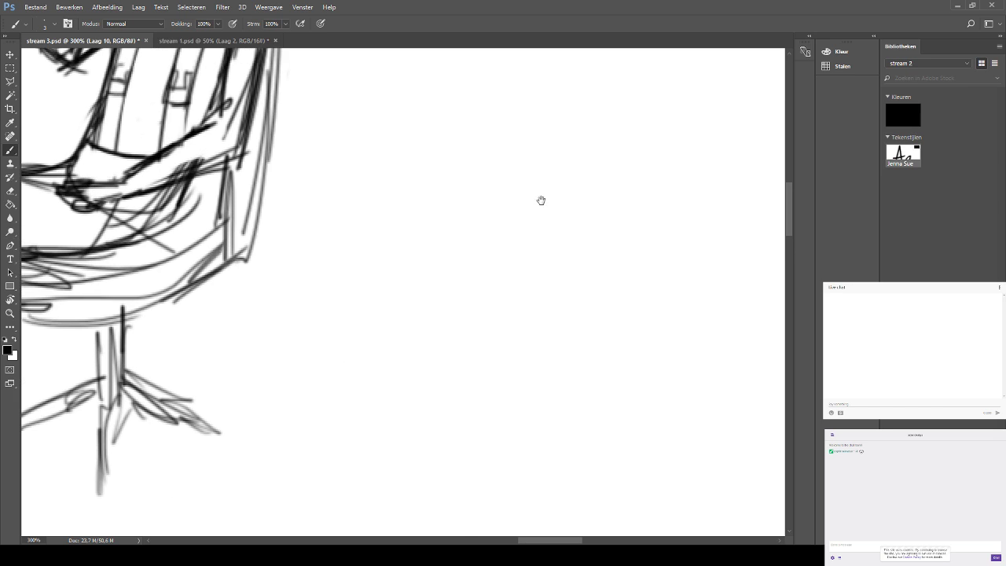
key(ctrl+minus)
key(ctrl+minus)
key(ctrl+minus)
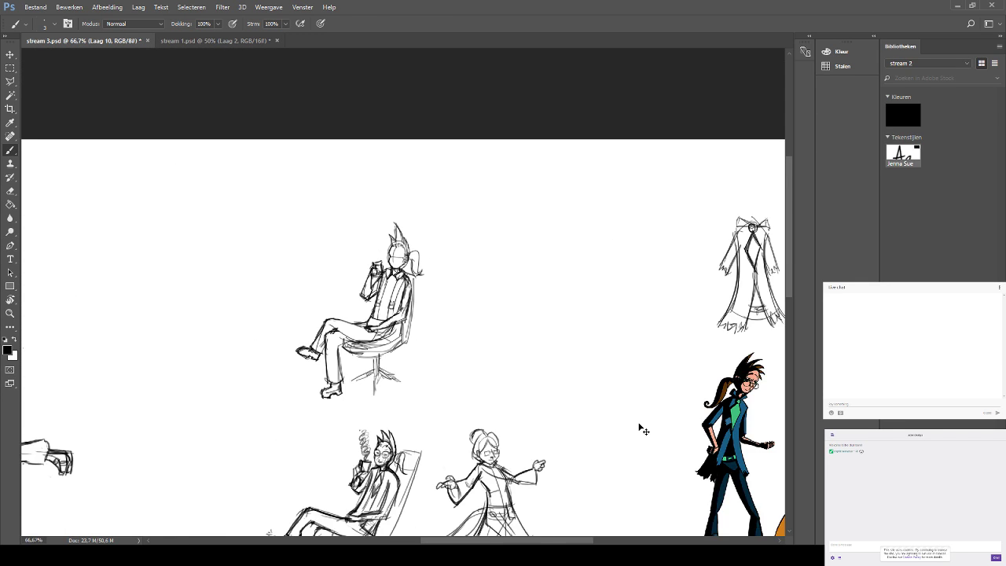
key(ctrl+plus)
drag(247, 255, 235, 278)
key(e)
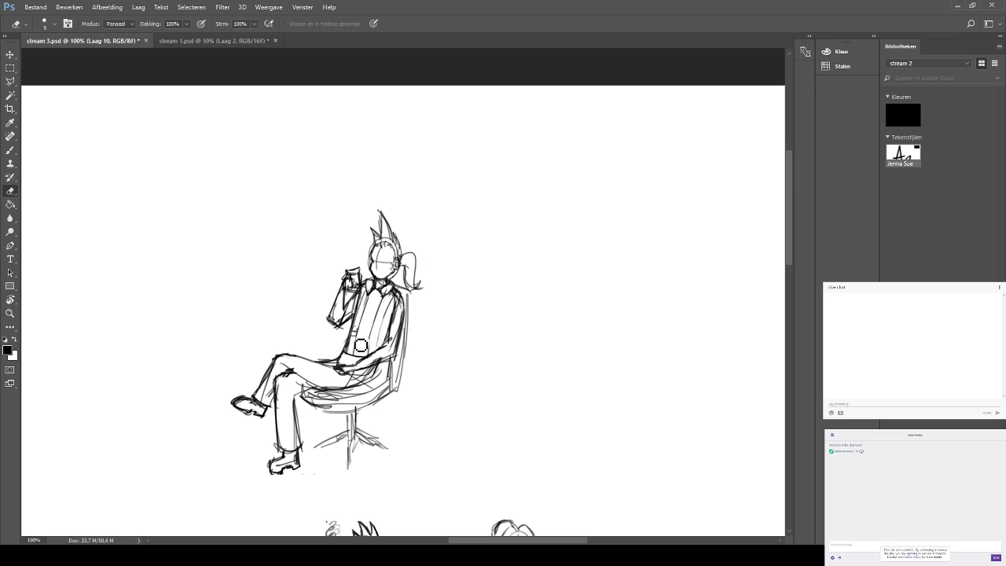
mouse_move(356, 322)
mouse_down()
mouse_move(355, 337)
mouse_move(323, 301)
mouse_move(195, 255)
mouse_up()
drag(453, 291, 236, 227)
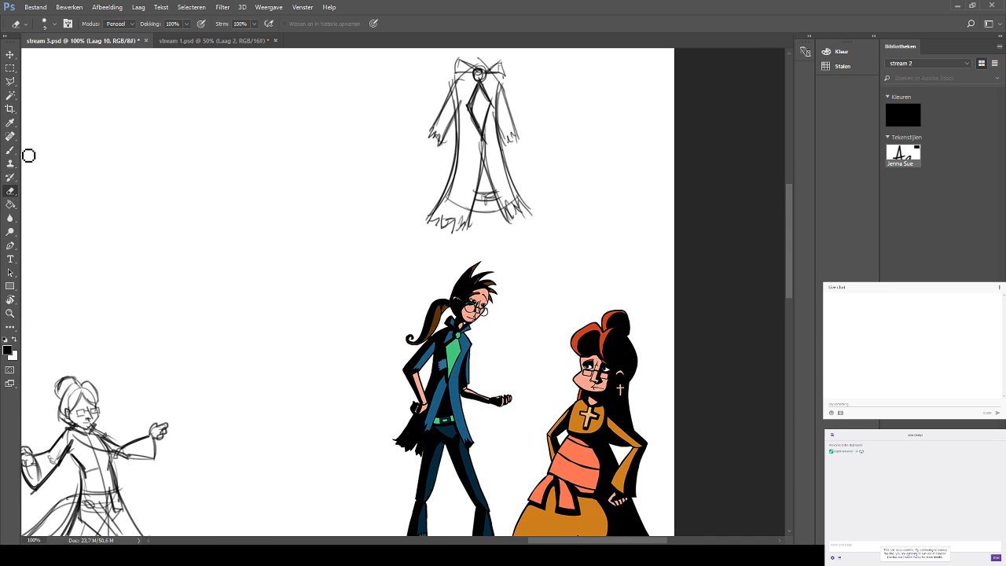
Review the seated man up close and within the full sheet of sketches and clothing photos.
key(b)
drag(224, 299, 296, 376)
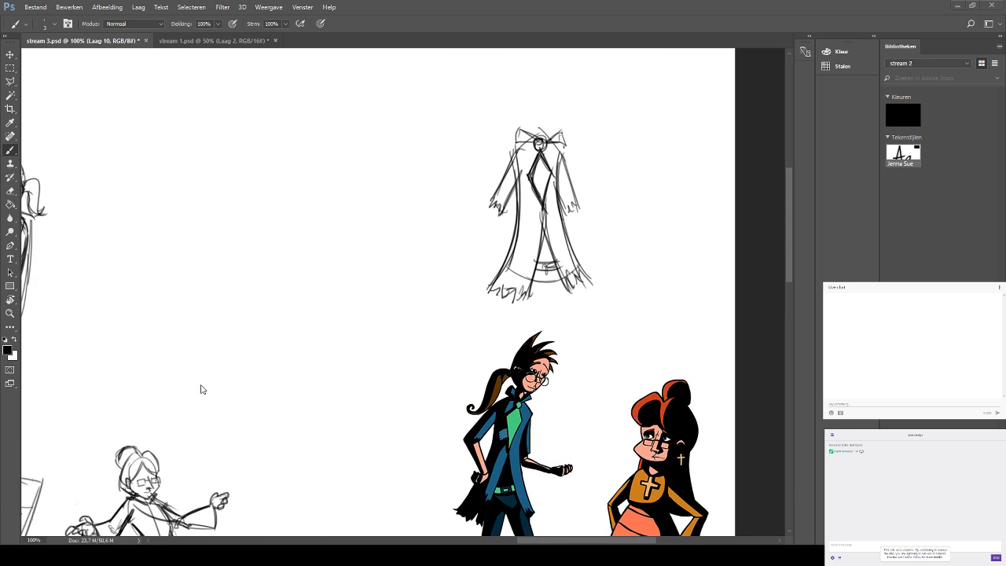
mouse_move(322, 214)
mouse_down()
mouse_move(440, 225)
mouse_move(514, 164)
mouse_move(540, 184)
mouse_up()
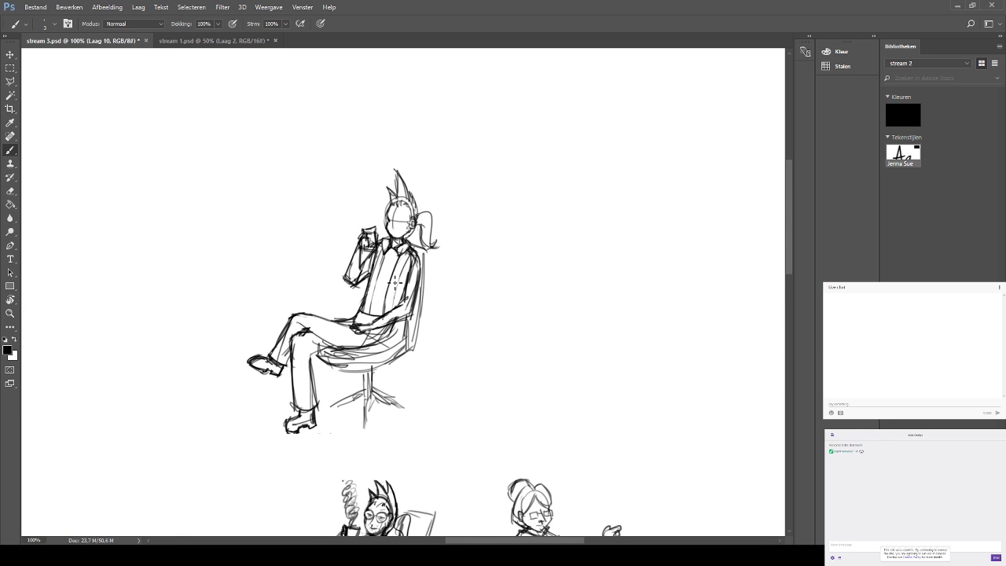
drag(395, 247, 401, 251)
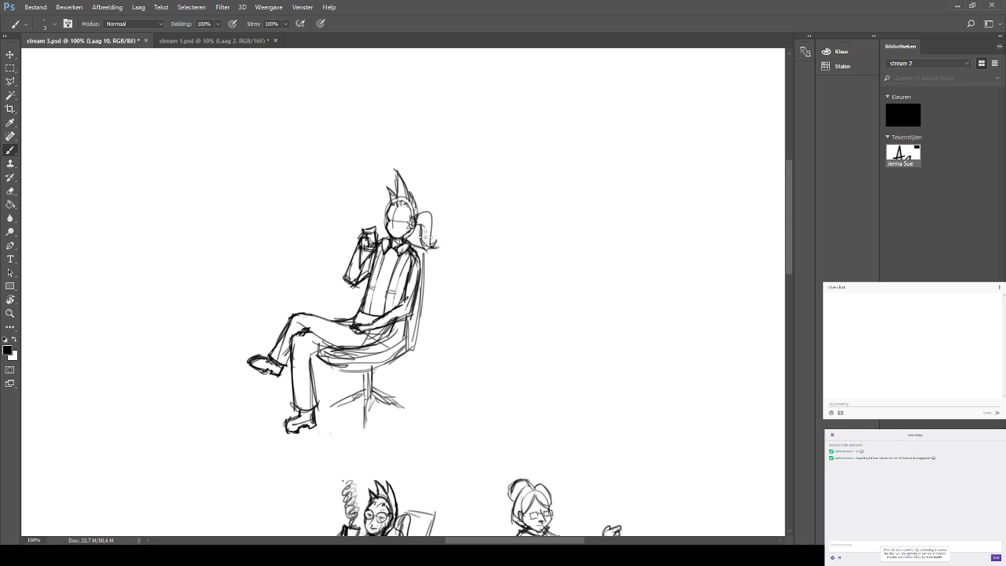
key(ctrl+plus)
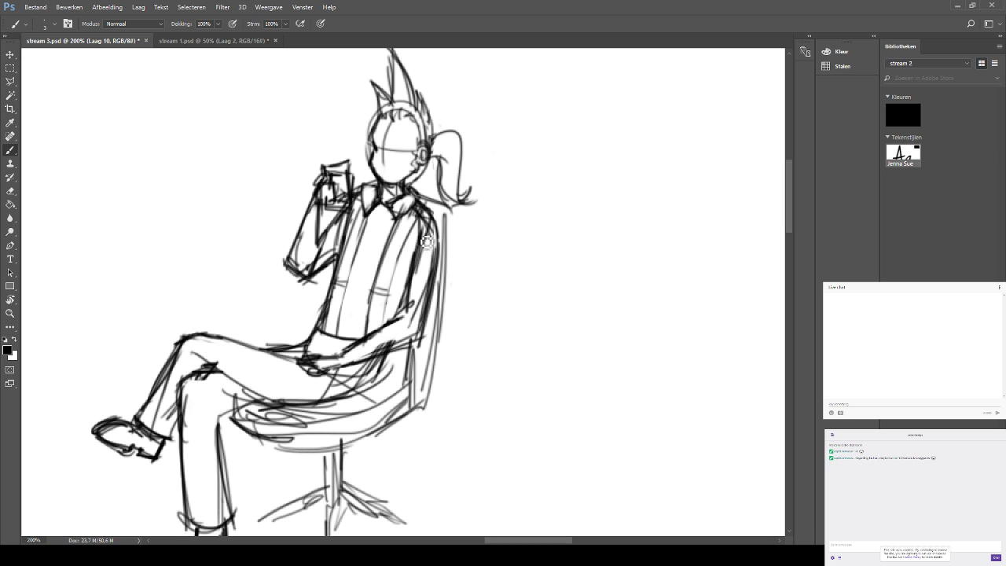
drag(501, 305, 368, 191)
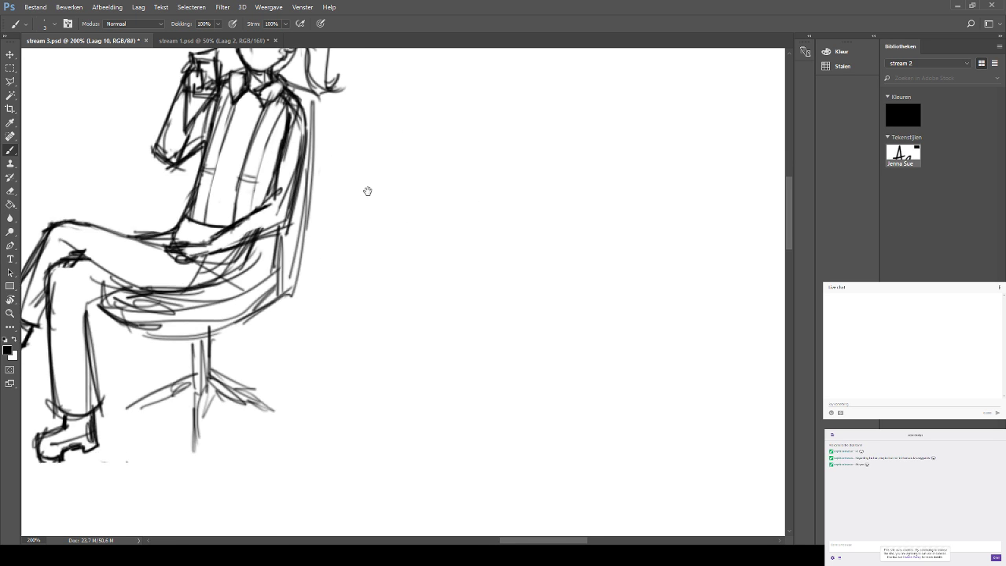
key(ctrl+minus)
key(ctrl+minus)
key(ctrl+minus)
key(ctrl+minus)
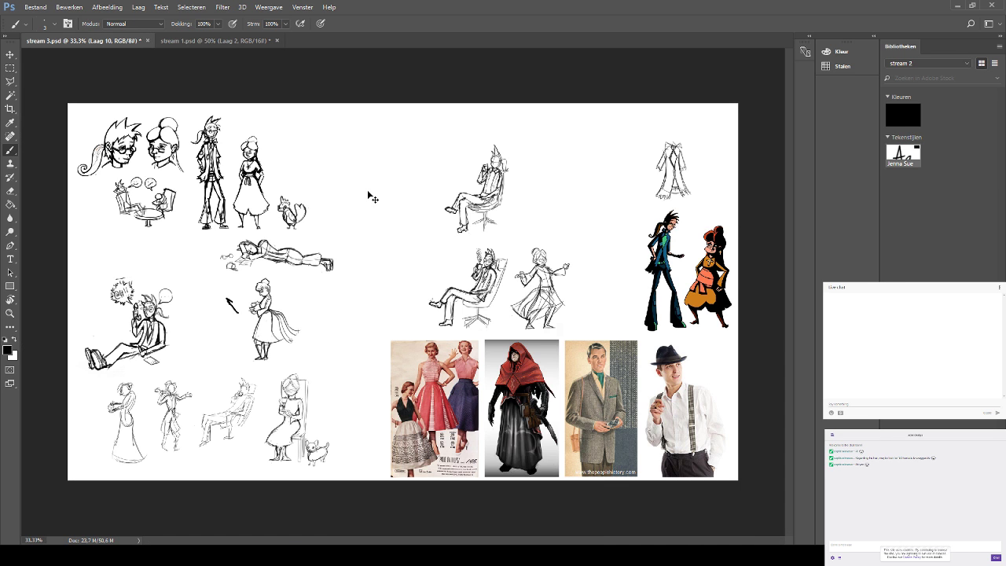
key(ctrl+plus)
key(ctrl+plus)
key(ctrl+plus)
key(ctrl+plus)
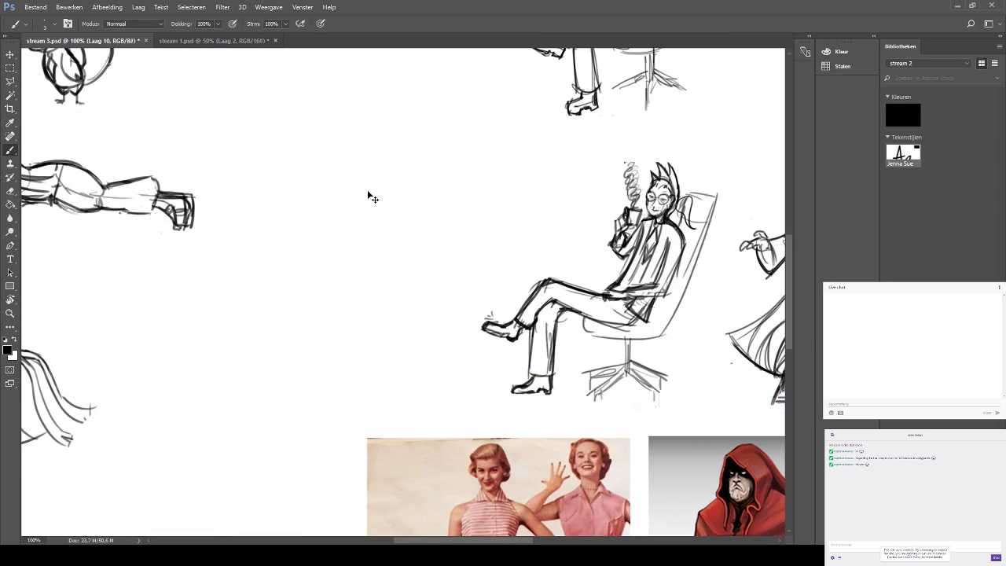
key(ctrl+minus)
key(ctrl+minus)
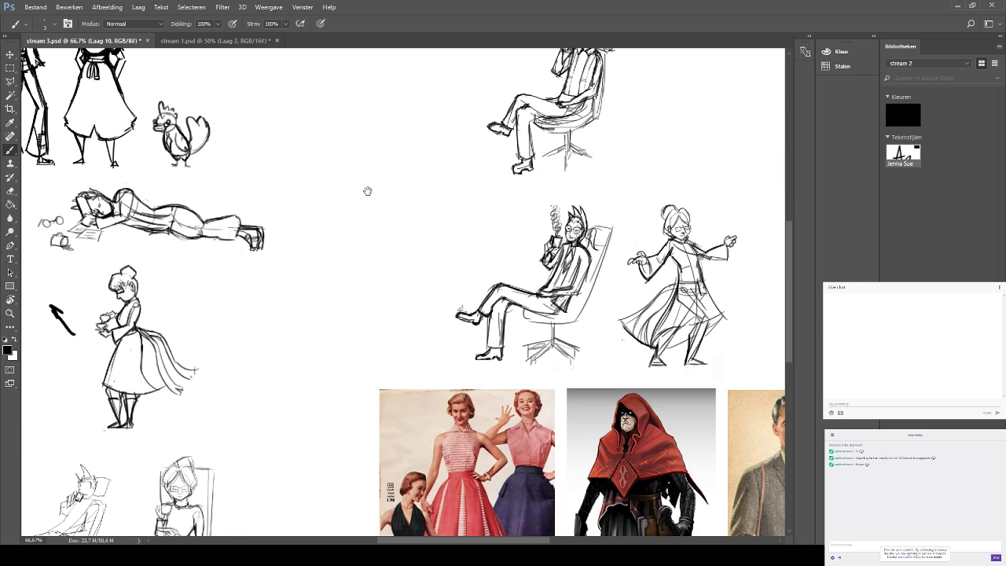
drag(608, 196, 548, 337)
drag(591, 284, 500, 345)
key(ctrl+plus)
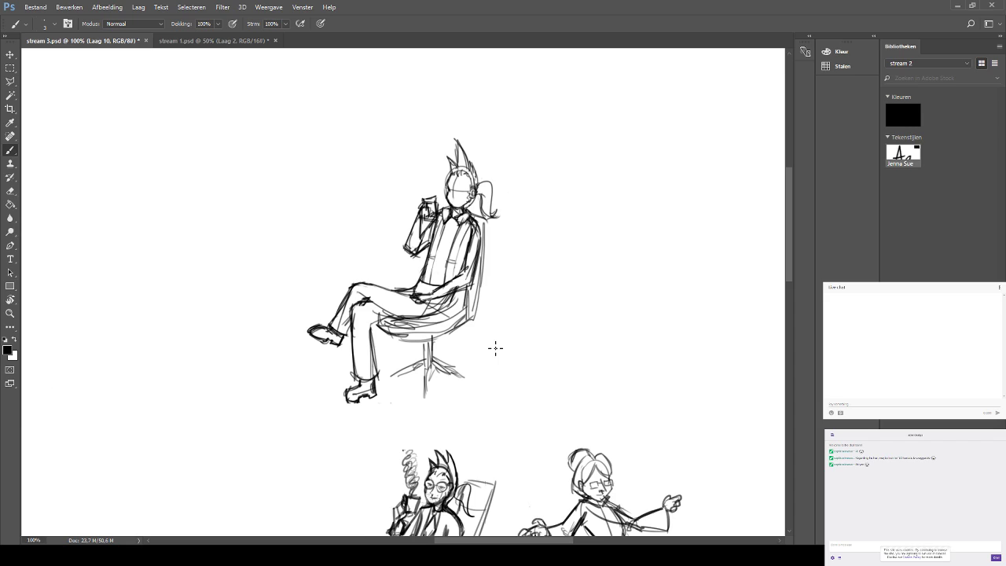
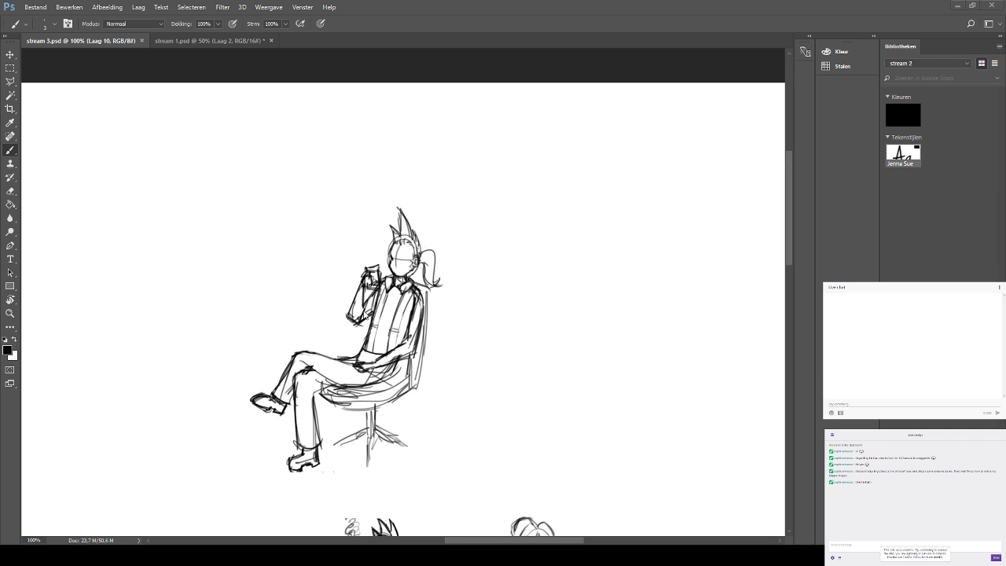
Draw a shirt cuff at the wrist resting on his lap, erase stray sleeve lines and redraw the forearm's upper edge.
scroll(445, 224, down, 2)
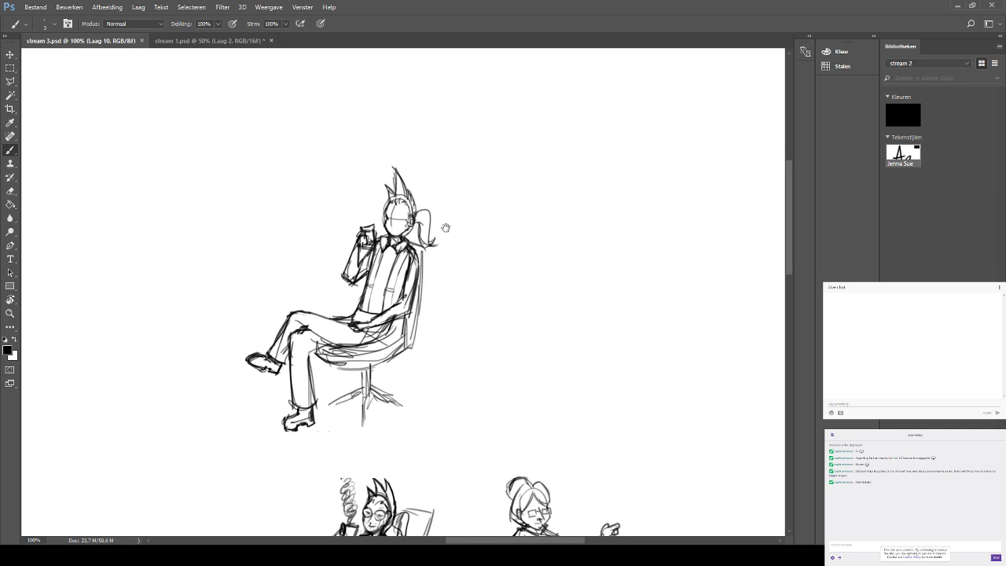
key(ctrl+plus)
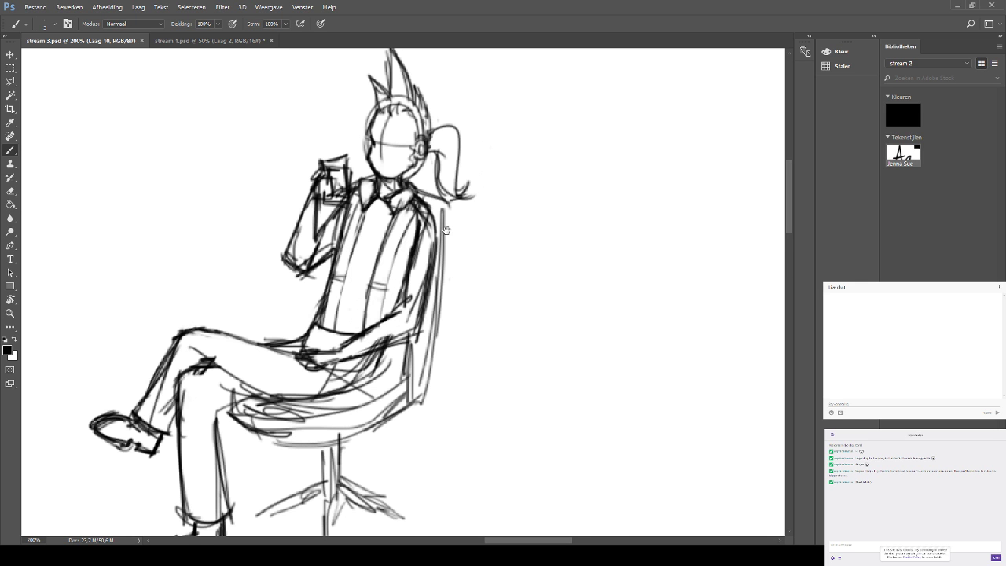
drag(445, 229, 480, 234)
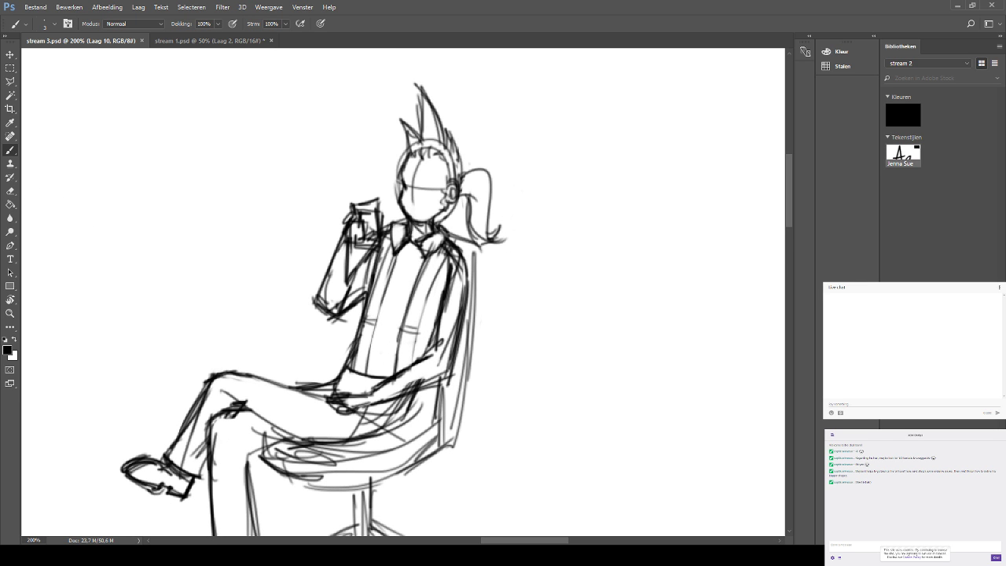
mouse_move(393, 412)
mouse_down()
mouse_move(381, 390)
mouse_move(379, 408)
mouse_move(413, 402)
mouse_up()
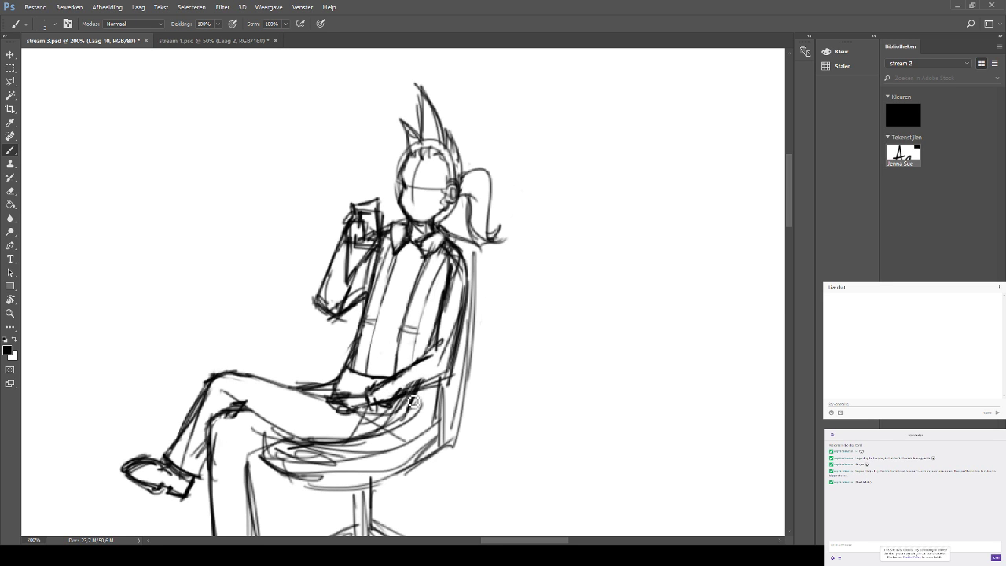
key(e)
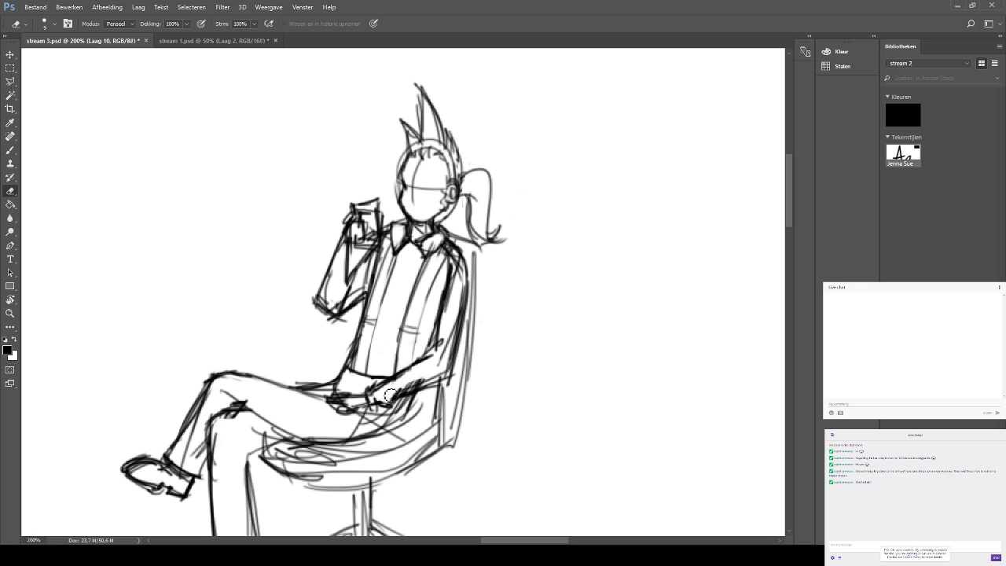
mouse_move(408, 383)
mouse_down()
mouse_move(416, 384)
mouse_move(382, 395)
mouse_move(434, 364)
mouse_up()
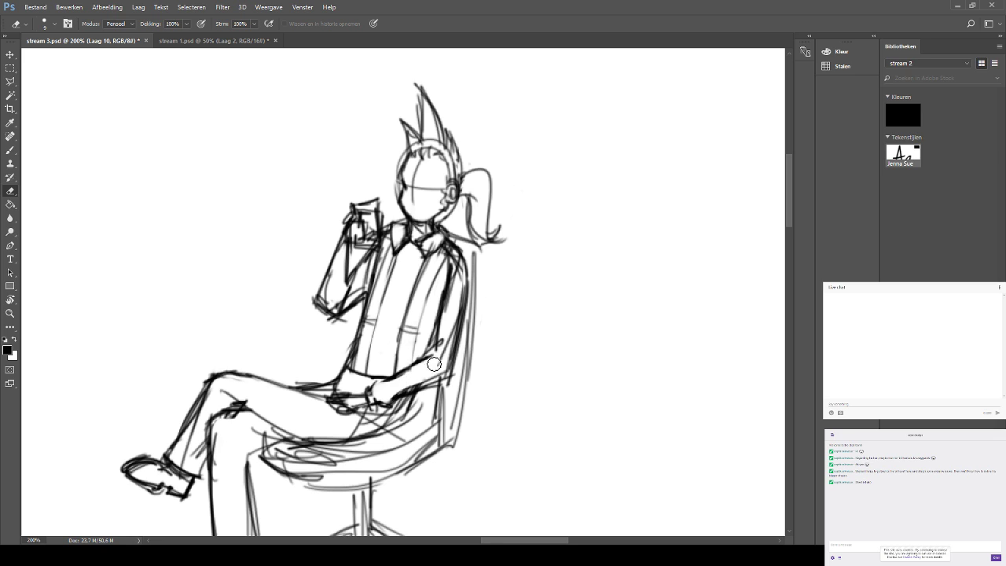
click(11, 149)
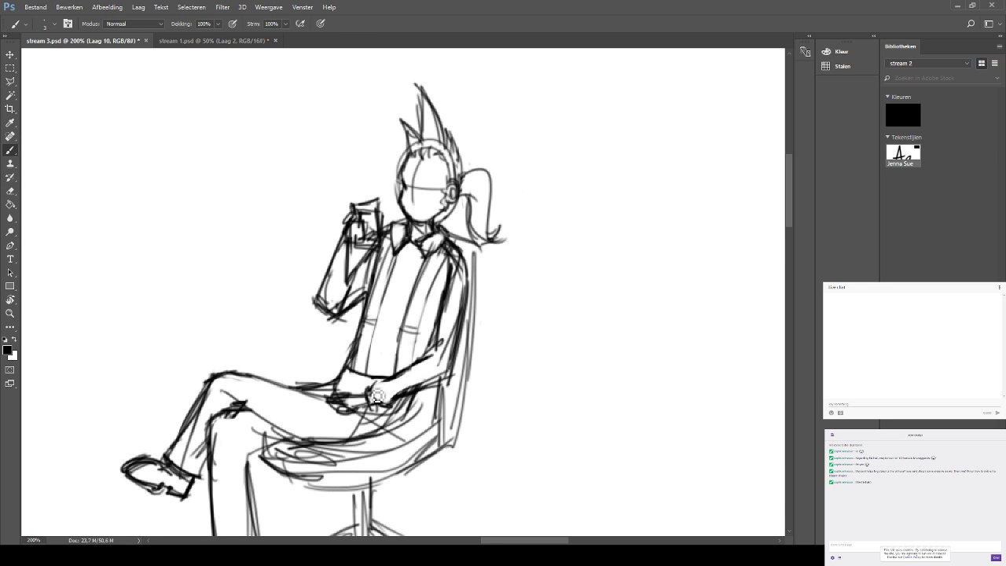
mouse_move(383, 382)
mouse_down()
mouse_move(432, 366)
mouse_move(438, 359)
mouse_move(421, 369)
mouse_move(445, 325)
mouse_up()
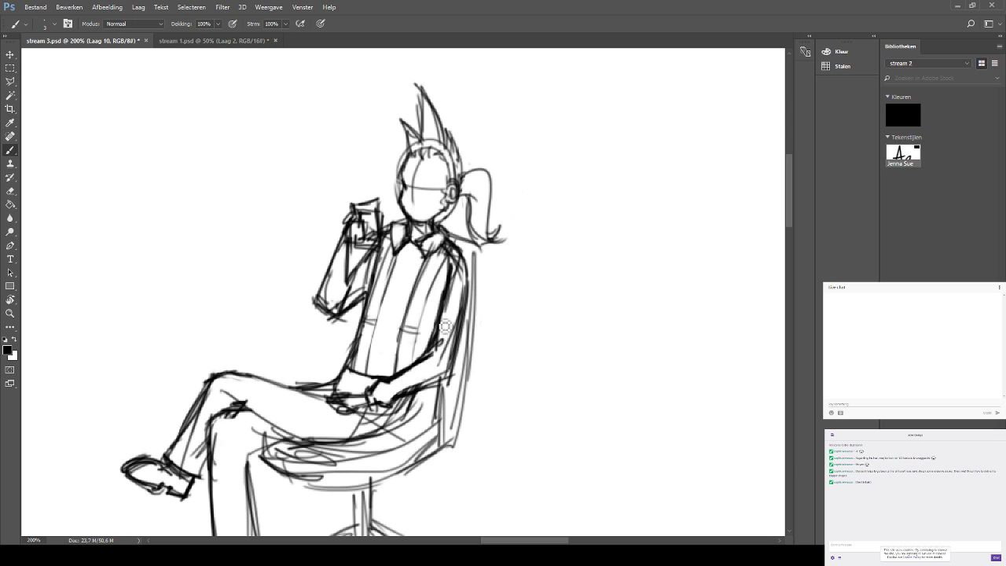
Redraw the raised forearm as a narrower sleeve with a cuff below the cup hand, erasing the old elbow outline.
mouse_move(338, 316)
mouse_down()
mouse_move(339, 261)
mouse_move(351, 260)
mouse_move(336, 275)
mouse_move(338, 240)
mouse_move(352, 243)
mouse_move(358, 263)
mouse_move(355, 250)
mouse_move(340, 262)
mouse_move(338, 253)
mouse_move(340, 266)
mouse_move(346, 248)
mouse_move(339, 271)
mouse_move(345, 260)
mouse_up()
click(10, 191)
mouse_move(328, 304)
mouse_down()
mouse_move(337, 305)
mouse_move(326, 315)
mouse_move(328, 287)
mouse_move(316, 296)
mouse_up()
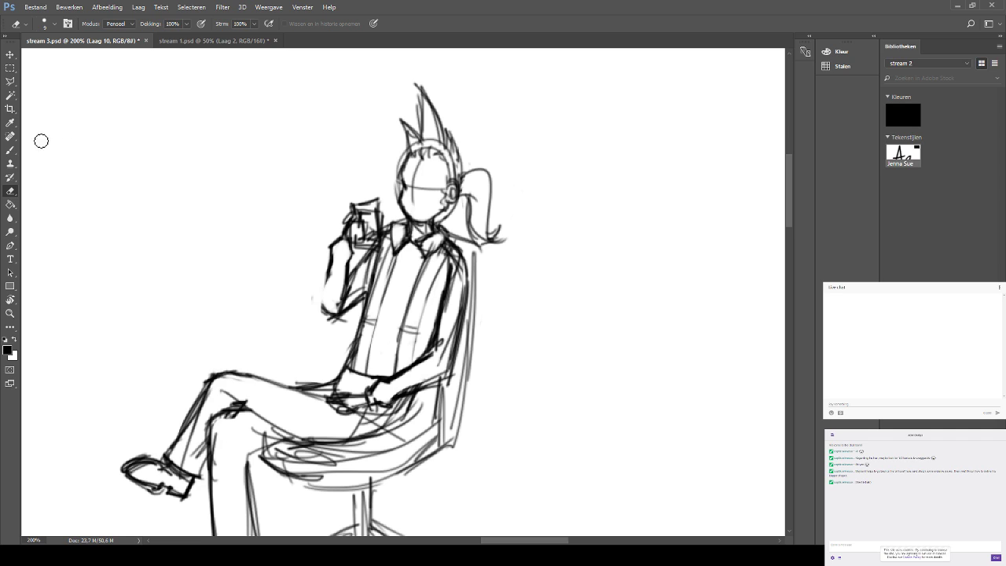
click(10, 149)
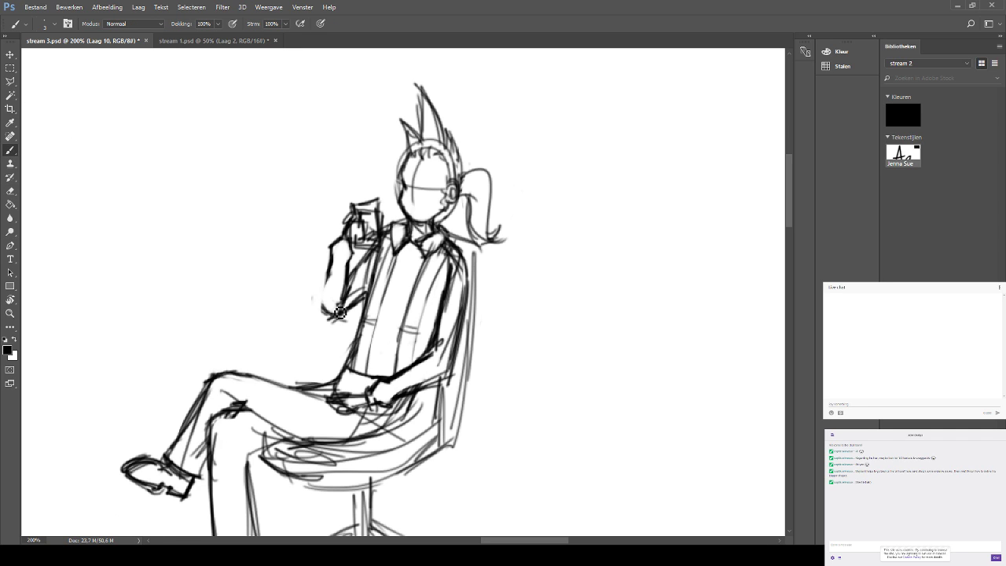
mouse_move(324, 308)
mouse_down()
mouse_move(337, 251)
mouse_move(333, 270)
mouse_up()
mouse_move(321, 306)
mouse_down()
mouse_move(337, 251)
mouse_move(354, 267)
mouse_up()
mouse_move(324, 312)
mouse_down()
mouse_move(339, 260)
mouse_move(326, 311)
mouse_move(348, 260)
mouse_move(388, 260)
mouse_up()
key(ctrl+z)
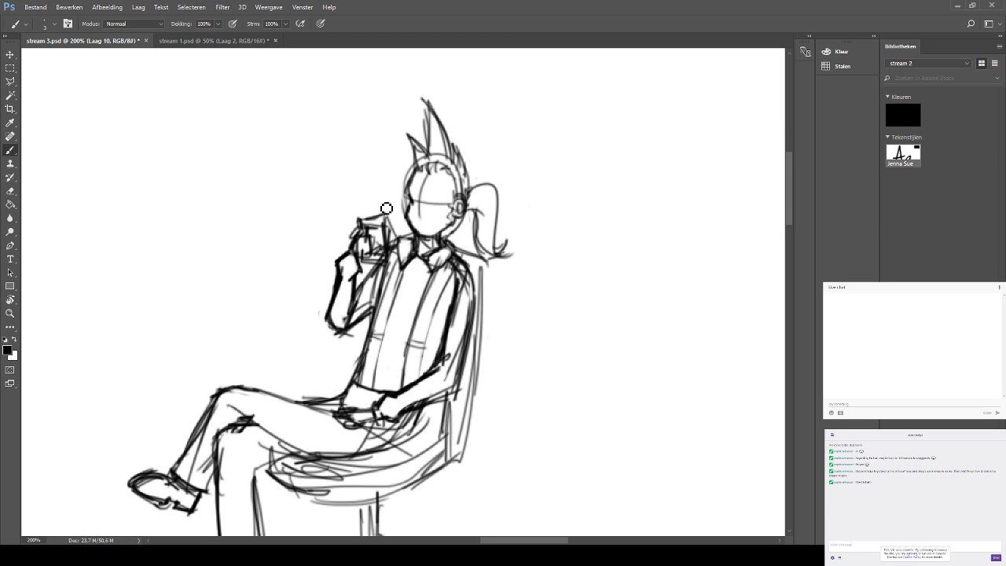
Copy the seated man with his chair onto a new layer and place the duplicate directly to the right of the original.
drag(410, 234, 392, 200)
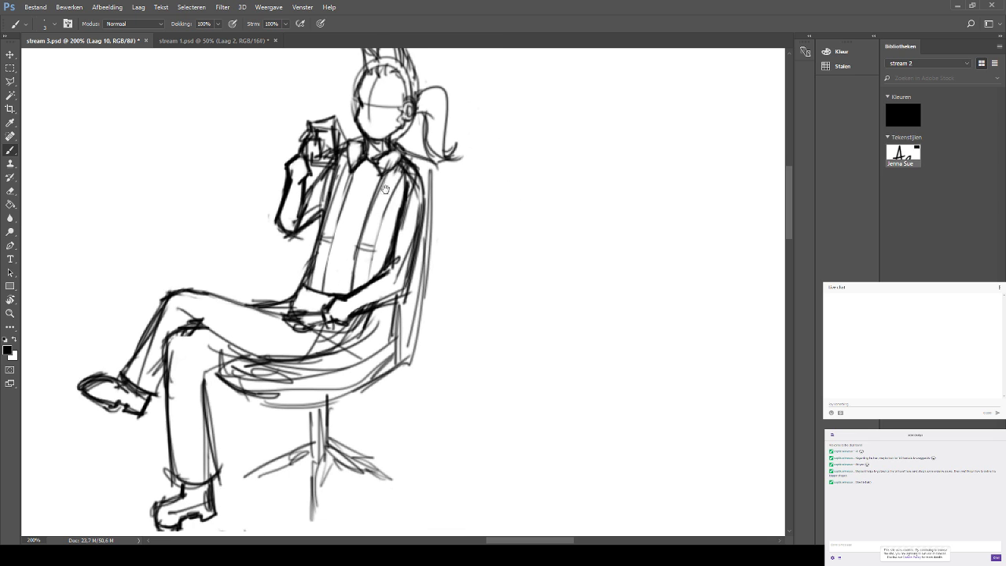
scroll(389, 201, down, 4)
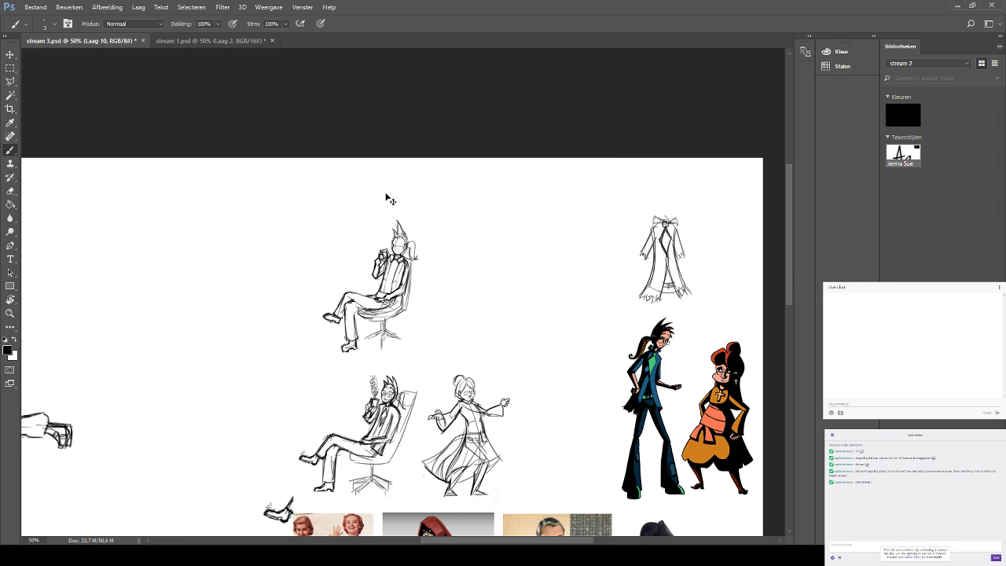
scroll(389, 197, up, 1)
drag(494, 240, 475, 213)
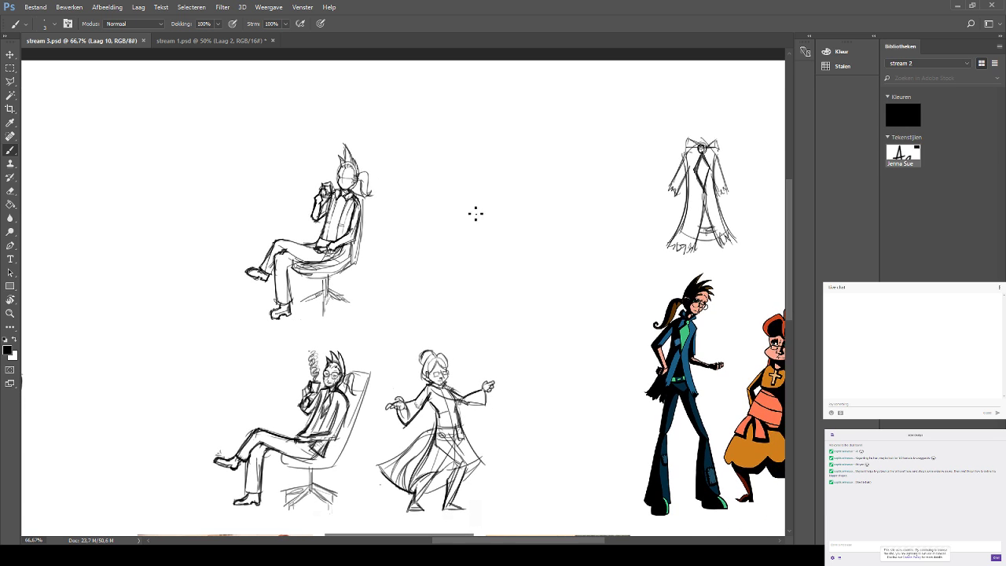
drag(472, 282, 508, 356)
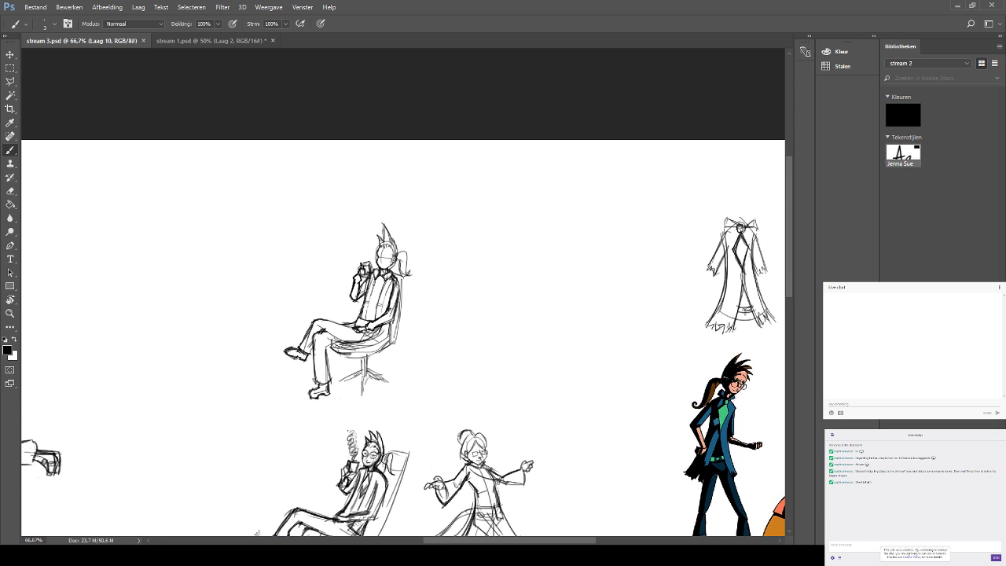
drag(198, 249, 161, 198)
click(11, 68)
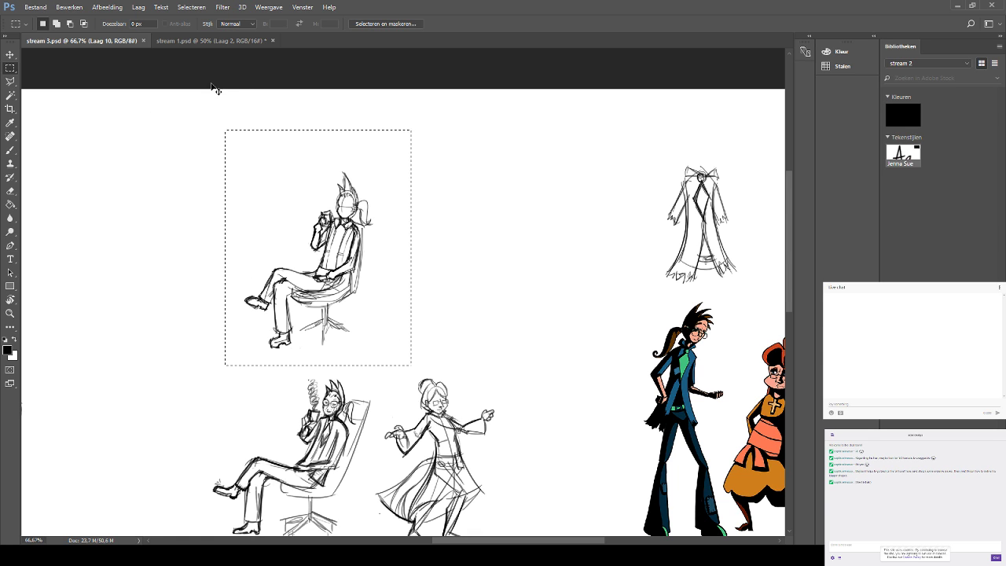
key(ctrl+c)
key(ctrl+v)
click(11, 55)
mouse_move(386, 247)
mouse_down()
mouse_move(543, 281)
mouse_move(527, 253)
mouse_up()
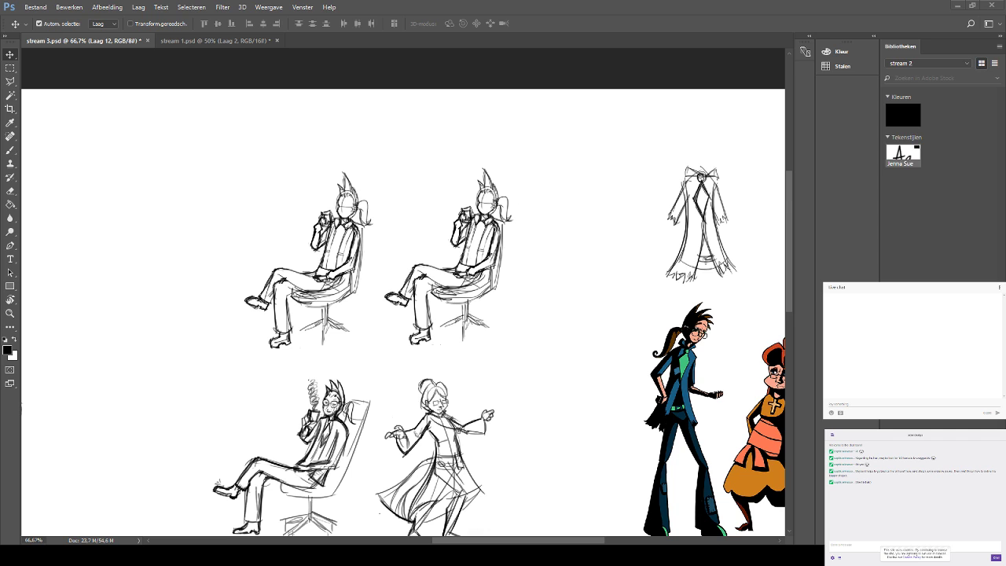
Erase the spiky hair and the ponytail from the duplicated seated man.
drag(340, 342, 230, 377)
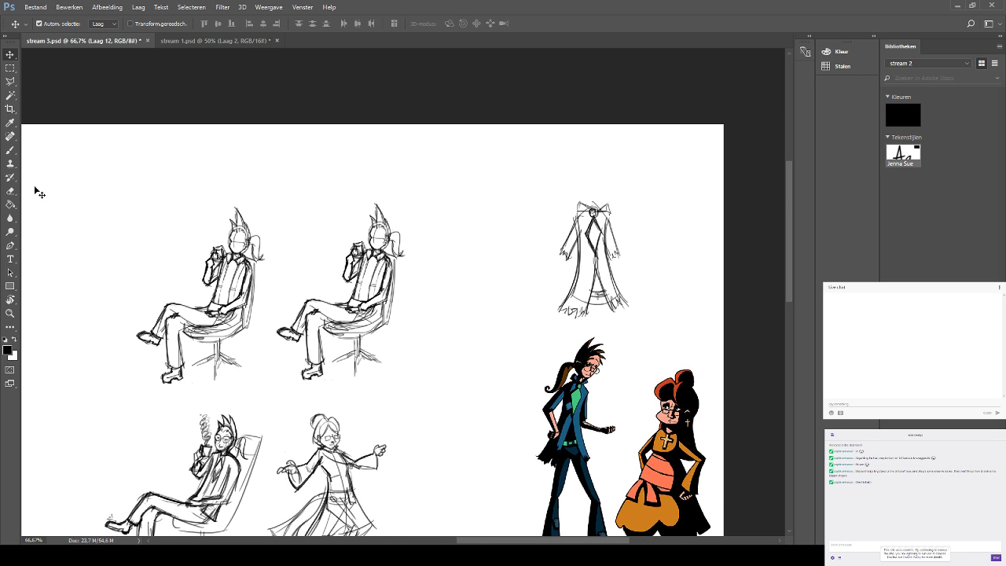
key(e)
drag(383, 219, 390, 230)
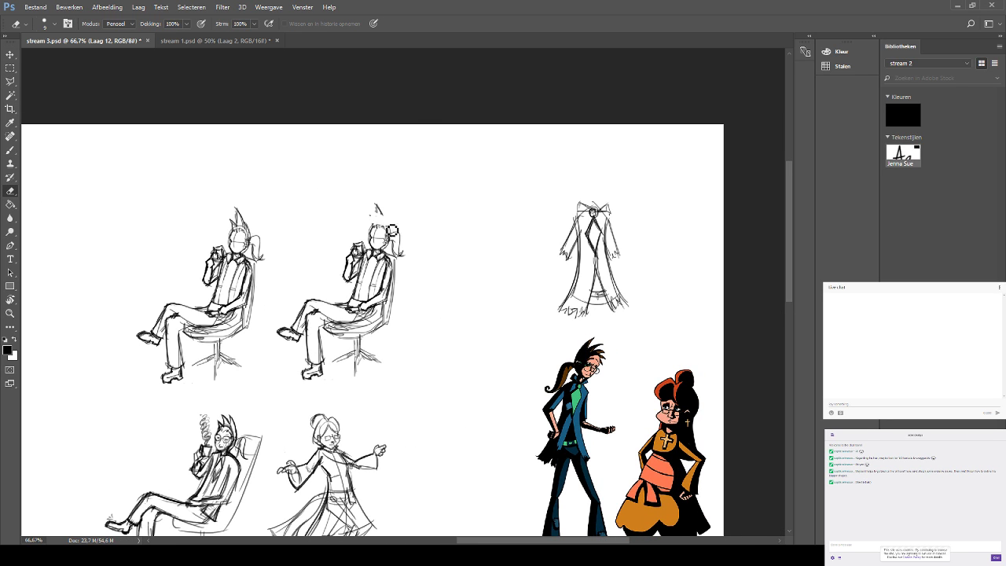
drag(411, 264, 381, 205)
key(ctrl+plus)
key(ctrl+plus)
Draw a rounded quiff above the duplicate's forehead and a smooth curve for the back of his head down to the ear.
key(b)
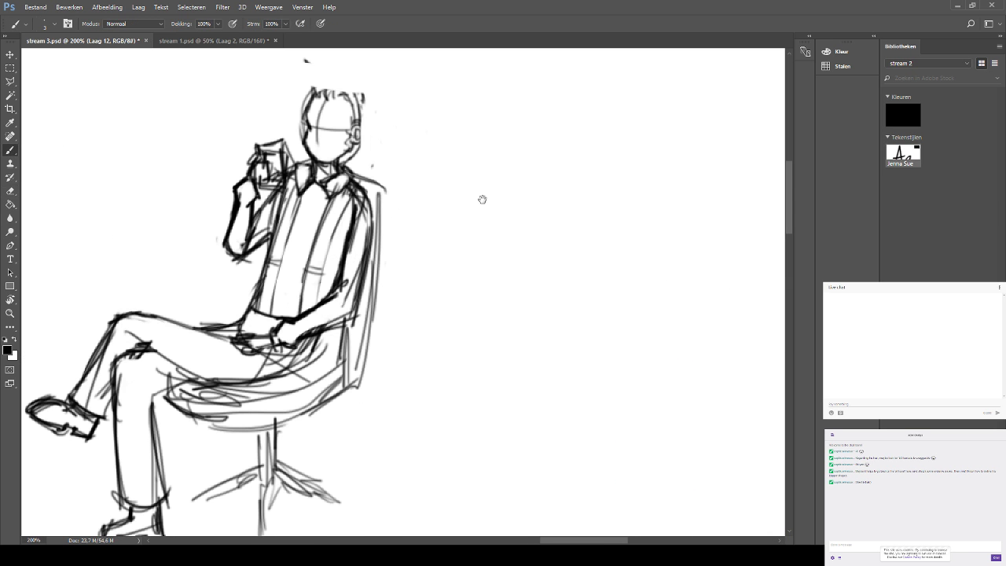
drag(482, 199, 511, 298)
key(ctrl+z)
mouse_move(340, 167)
mouse_down()
mouse_move(351, 195)
mouse_move(386, 187)
mouse_move(406, 195)
mouse_move(393, 247)
mouse_up()
key(ctrl+z)
key(ctrl+z)
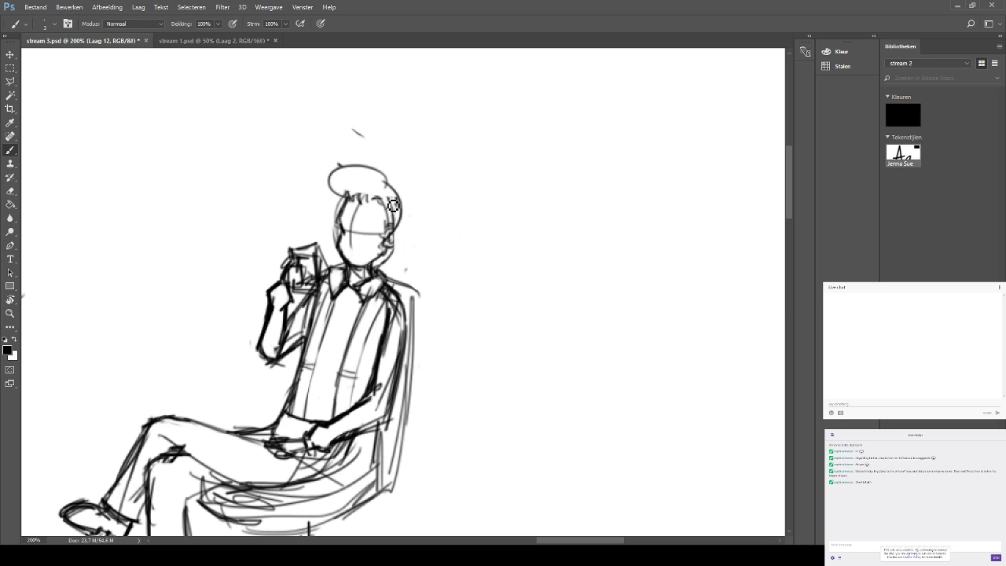
key(ctrl+z)
mouse_move(386, 184)
mouse_down()
mouse_move(403, 213)
mouse_move(396, 245)
mouse_up()
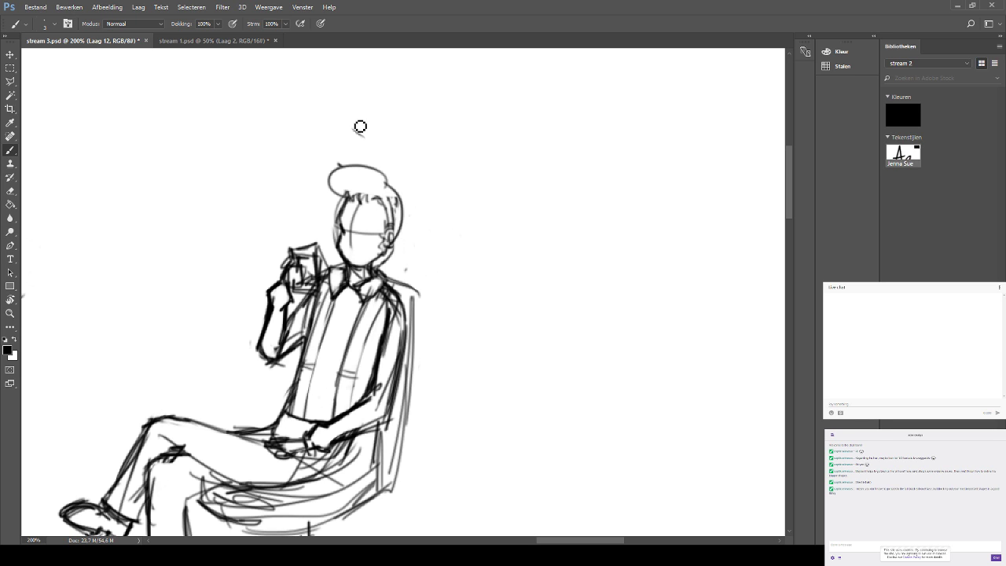
Erase the leftover hair stroke above the head and the old hairline marks inside the new hairstyle.
key(e)
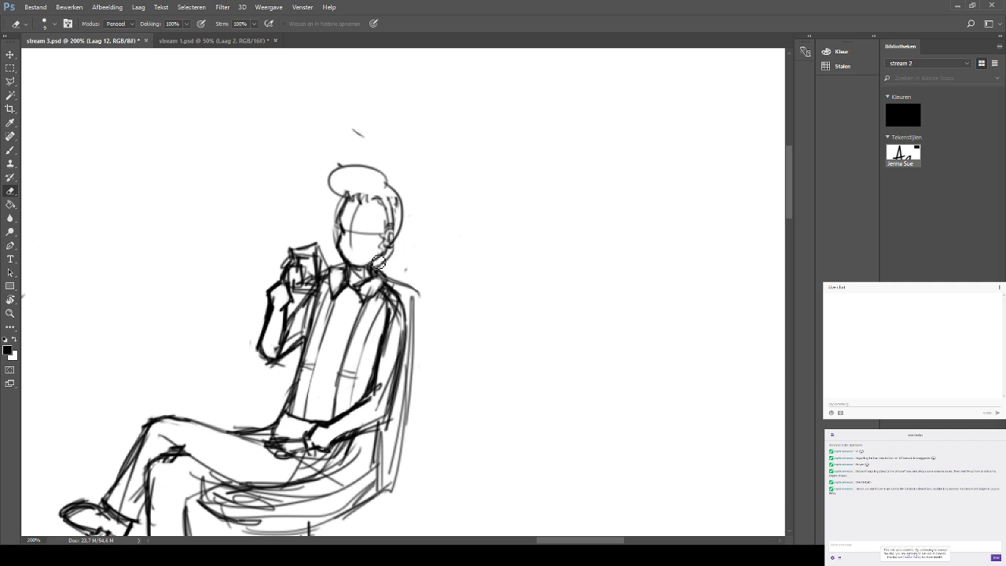
drag(352, 129, 363, 137)
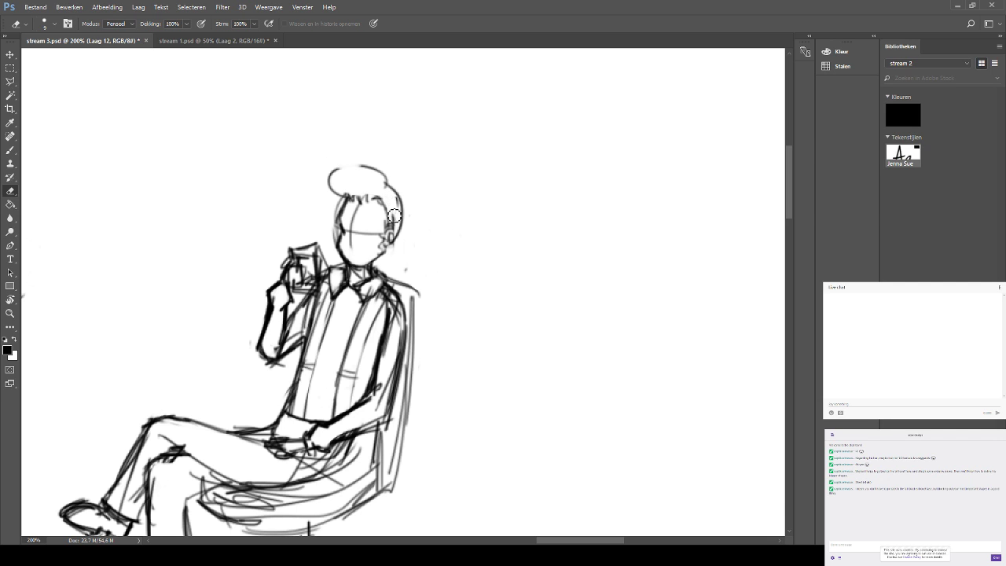
click(10, 136)
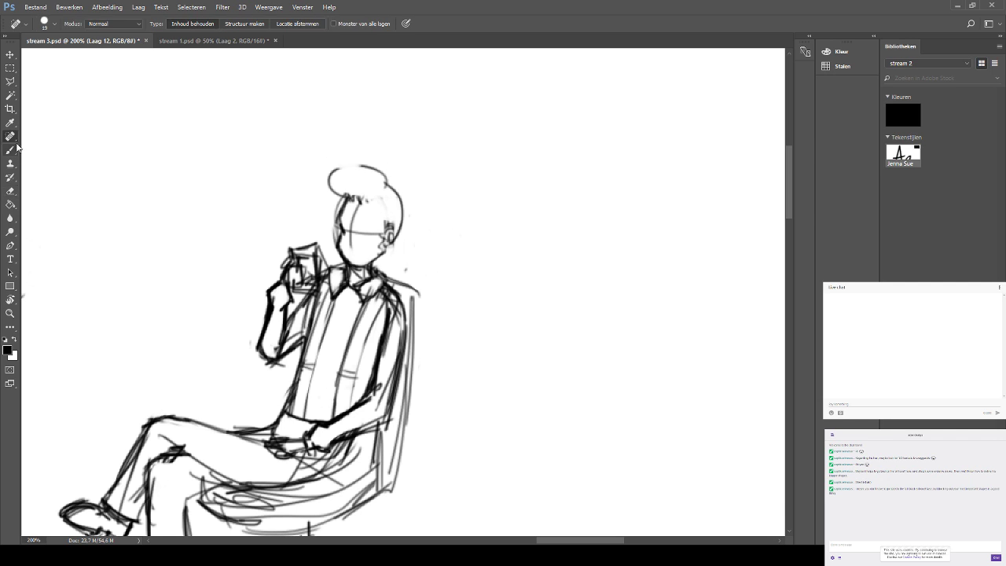
Draw a curved strand inside the front of the duplicate's quiff and complete the hairline from forehead to ear.
click(11, 149)
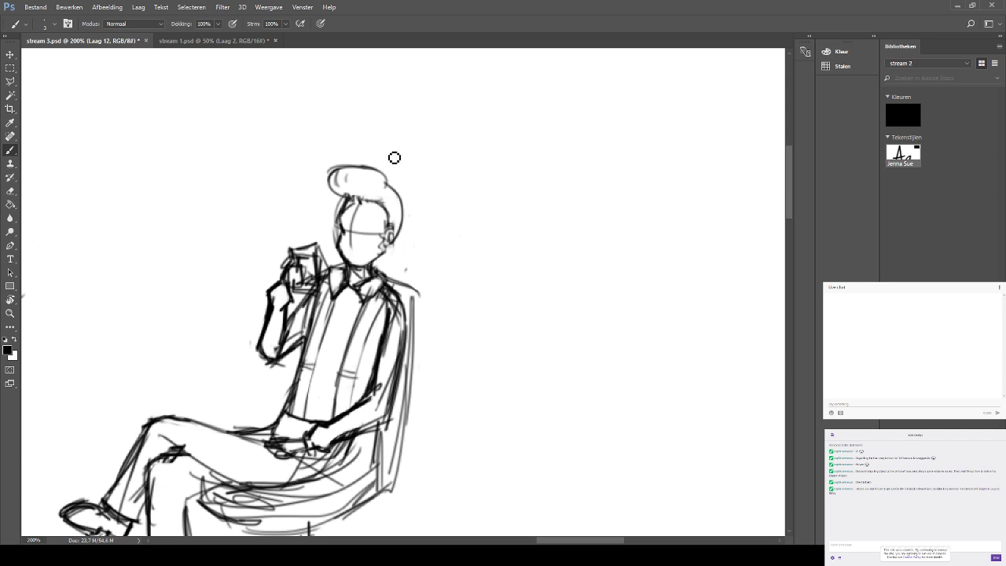
mouse_move(467, 229)
mouse_down()
mouse_move(462, 178)
mouse_move(487, 196)
mouse_up()
Paste the black-and-white portrait of the man with a slick quiff as a reference and place it left of the seated men.
key(ctrl+minus)
key(ctrl+minus)
key(ctrl+minus)
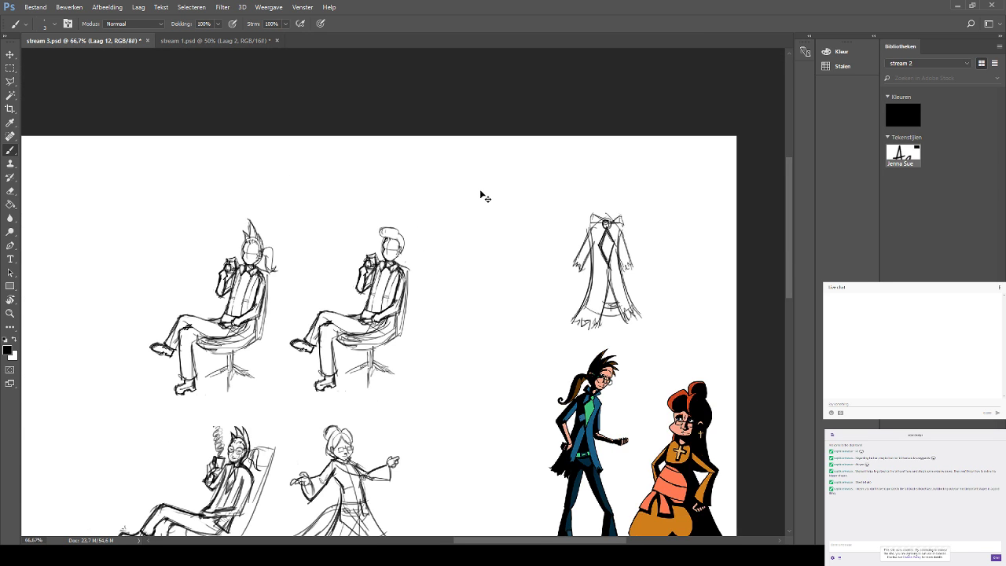
drag(431, 334, 491, 322)
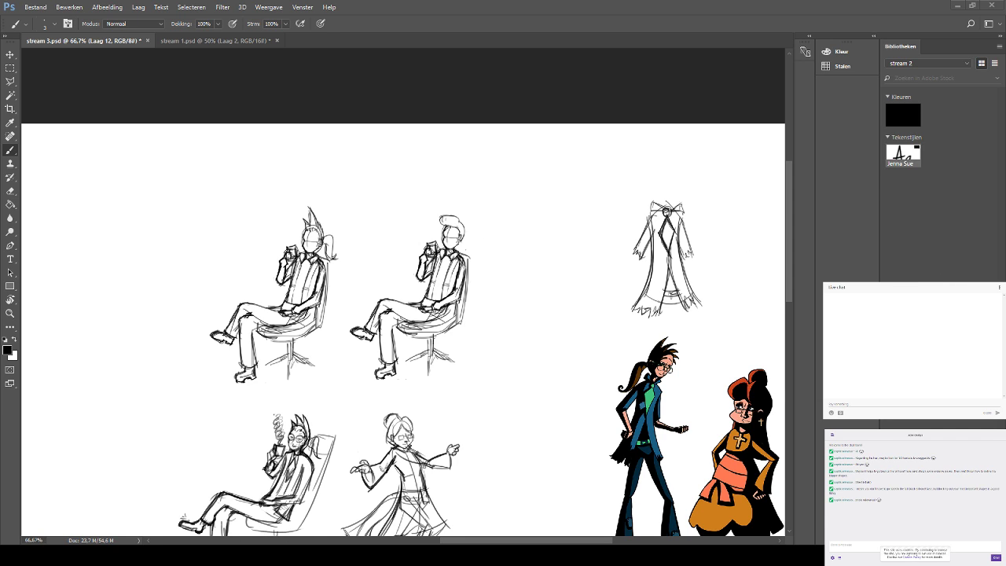
key(ctrl+v)
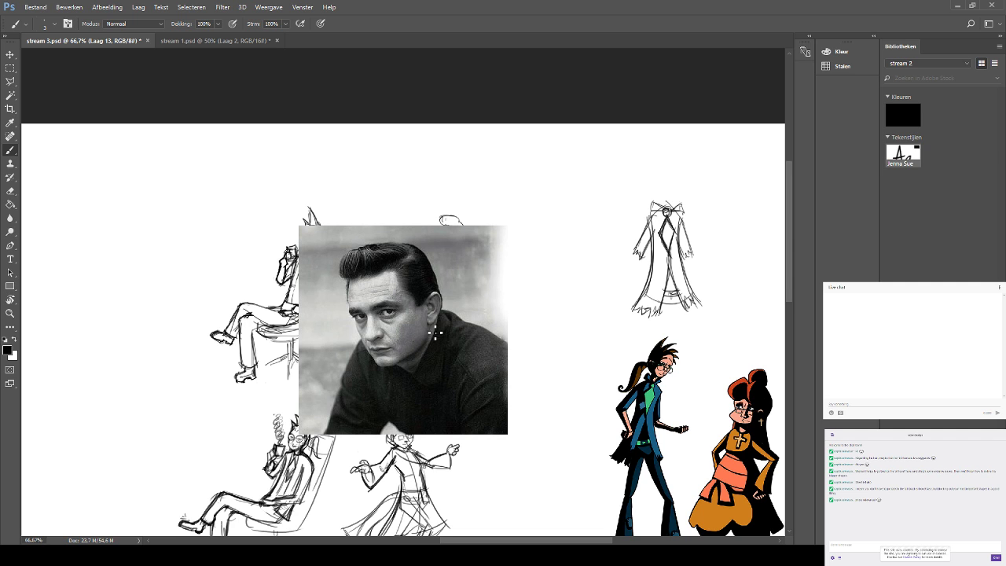
click(10, 54)
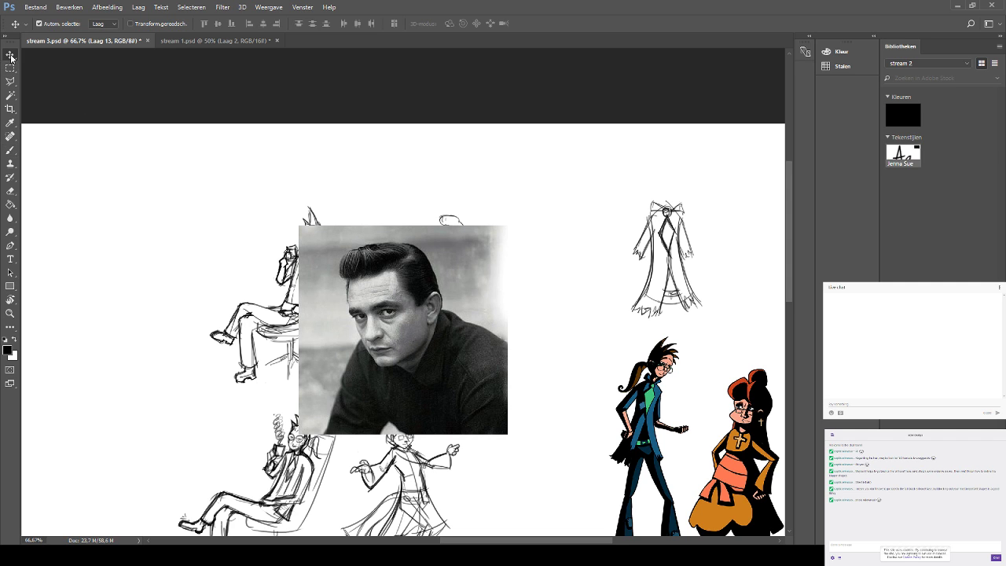
mouse_move(329, 306)
mouse_down()
mouse_move(535, 270)
mouse_move(543, 301)
mouse_up()
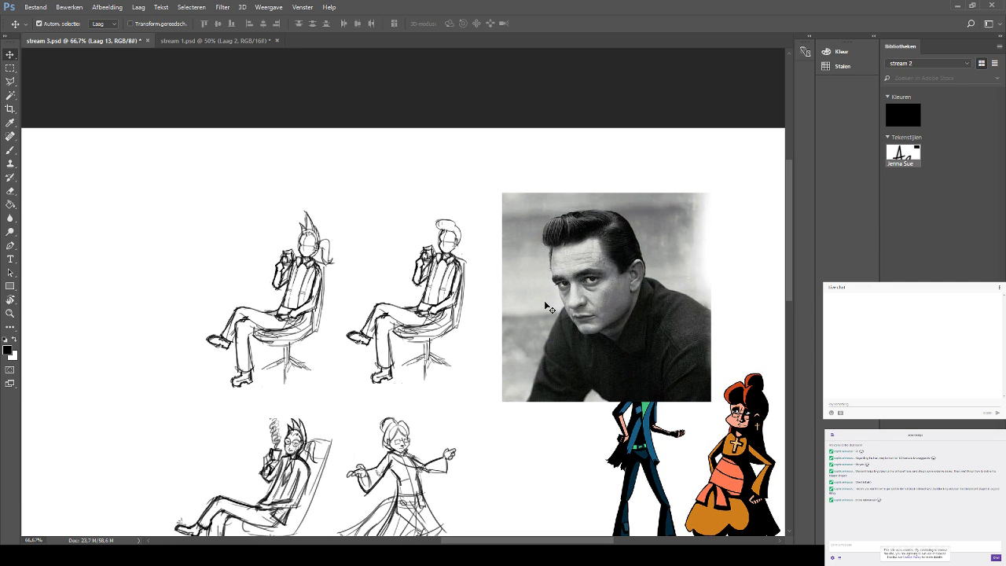
mouse_move(607, 307)
mouse_down()
mouse_move(359, 311)
mouse_move(424, 296)
mouse_move(354, 300)
mouse_up()
mouse_move(443, 362)
mouse_down()
mouse_move(543, 328)
mouse_move(638, 319)
mouse_up()
drag(600, 257, 315, 210)
drag(205, 278, 162, 300)
drag(425, 323, 346, 365)
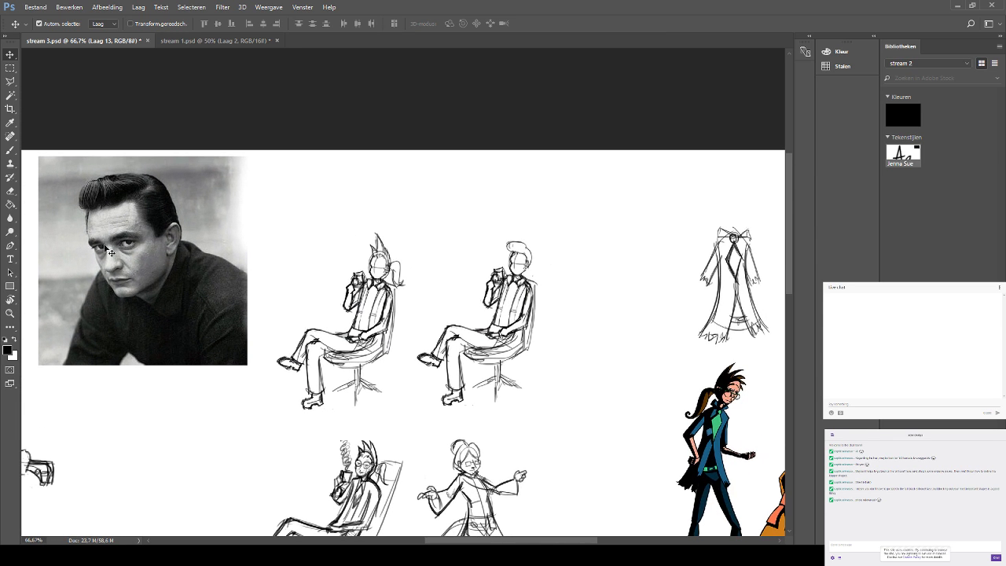
Darken the duplicate's hairline at the temple in front of the ear and add a short stroke where the quiff meets the back hair.
click(10, 149)
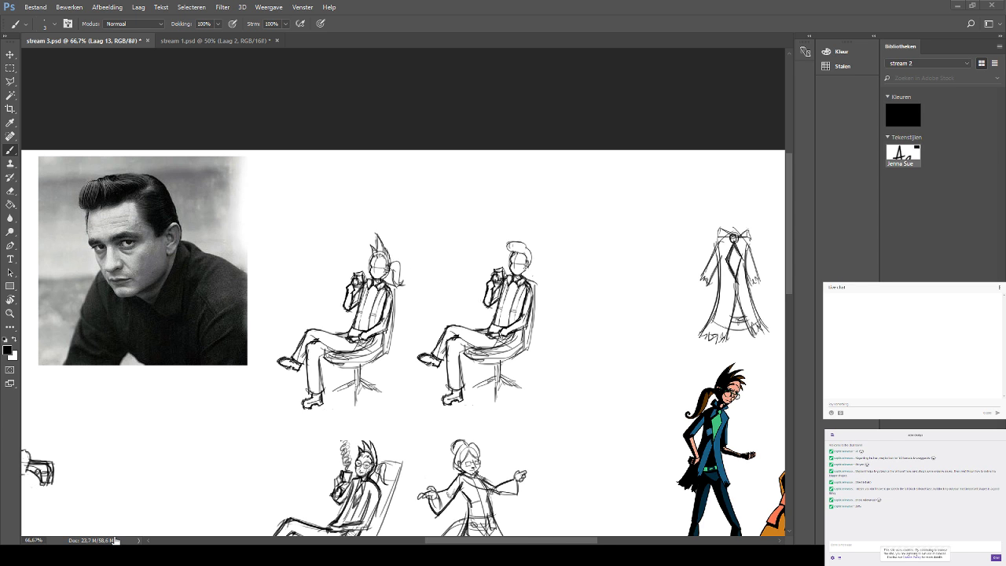
key(ctrl+plus)
key(ctrl+plus)
drag(700, 170, 623, 172)
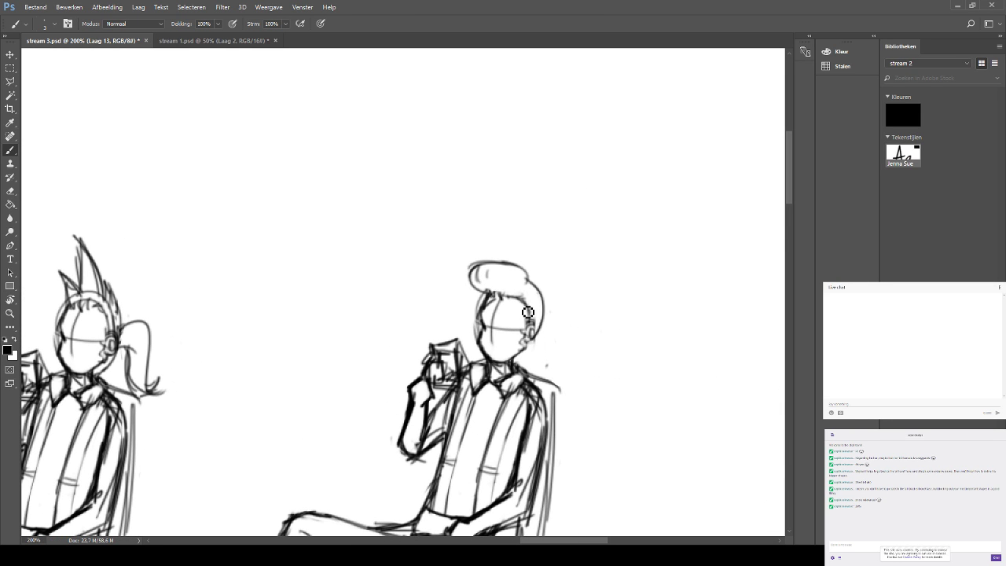
drag(527, 312, 530, 328)
drag(514, 294, 534, 299)
click(10, 190)
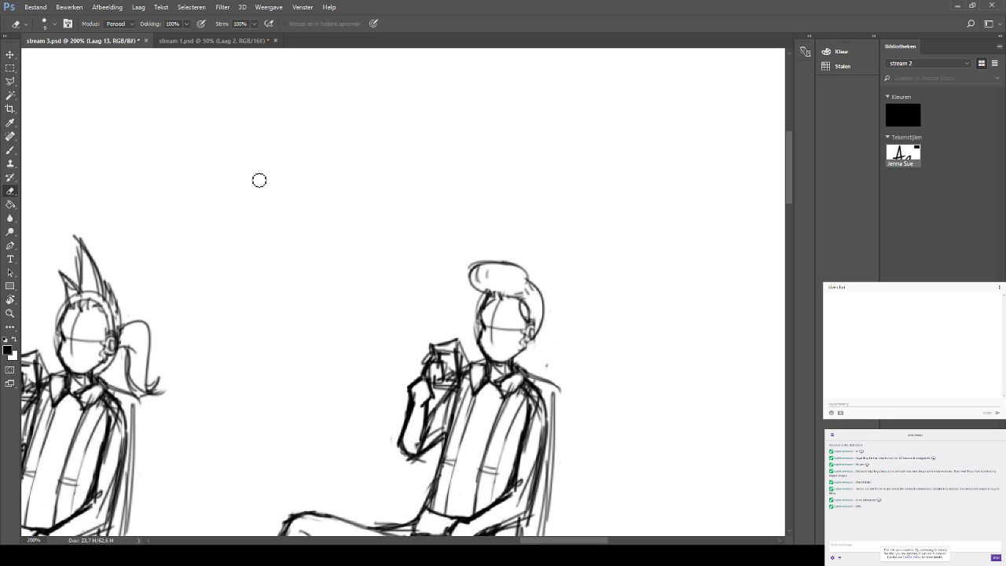
drag(537, 319, 542, 300)
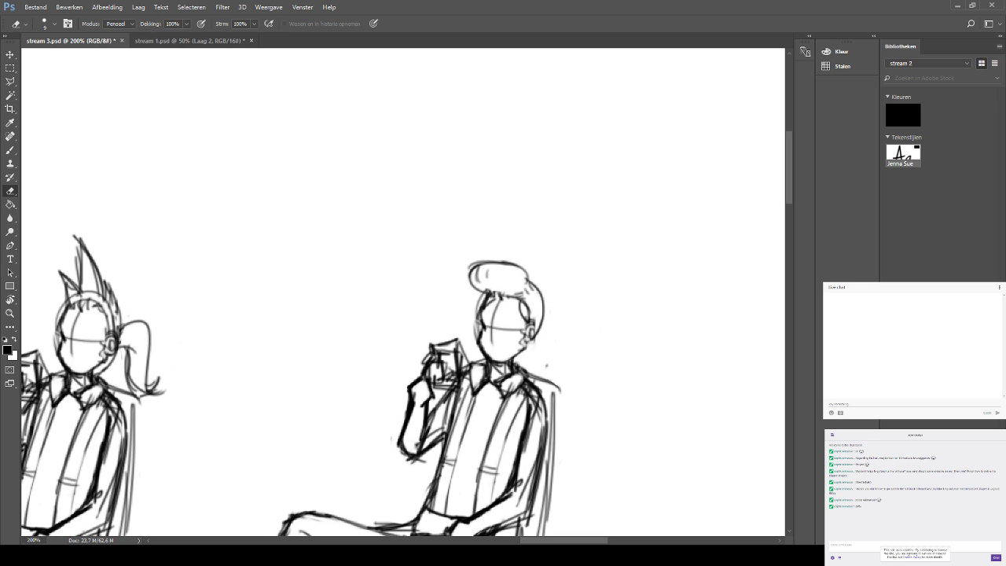
Merge the selected sketch layers and save the document.
key(ctrl+e)
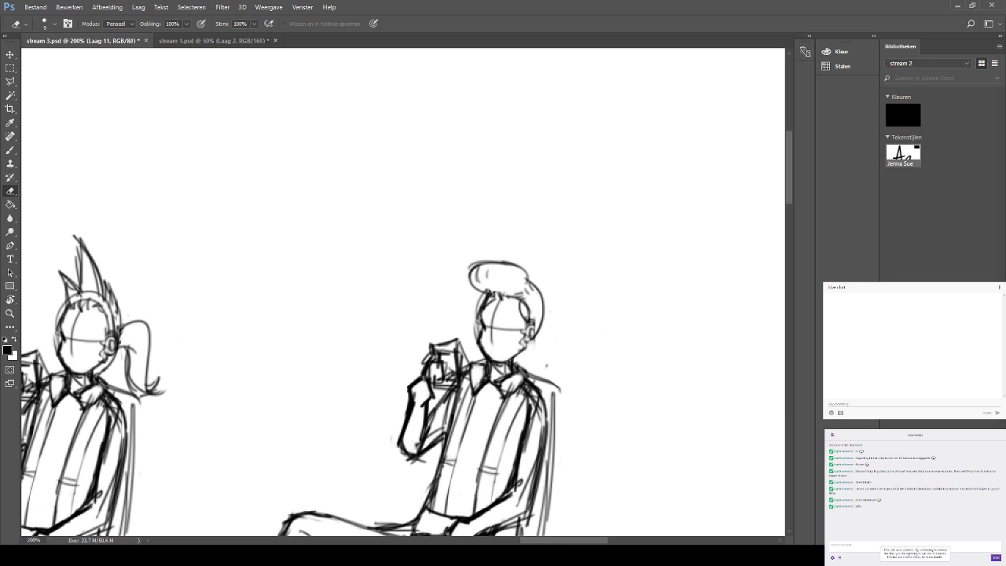
click(935, 338)
key(ctrl+s)
key(s)
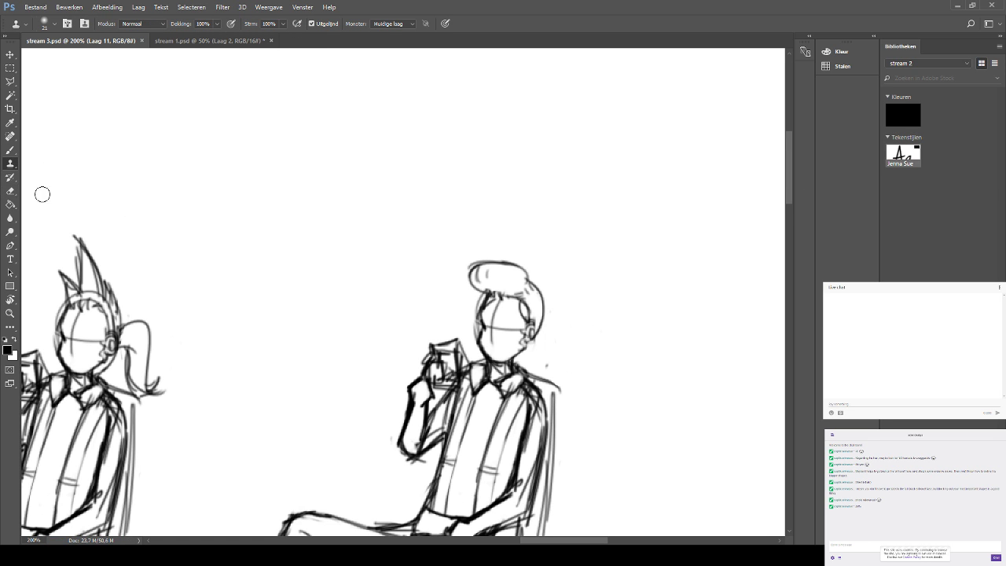
Erase the raised hand and the cup from the duplicated seated man, keeping the forearm.
mouse_move(510, 336)
mouse_down()
mouse_move(573, 235)
mouse_move(631, 211)
mouse_move(587, 249)
mouse_up()
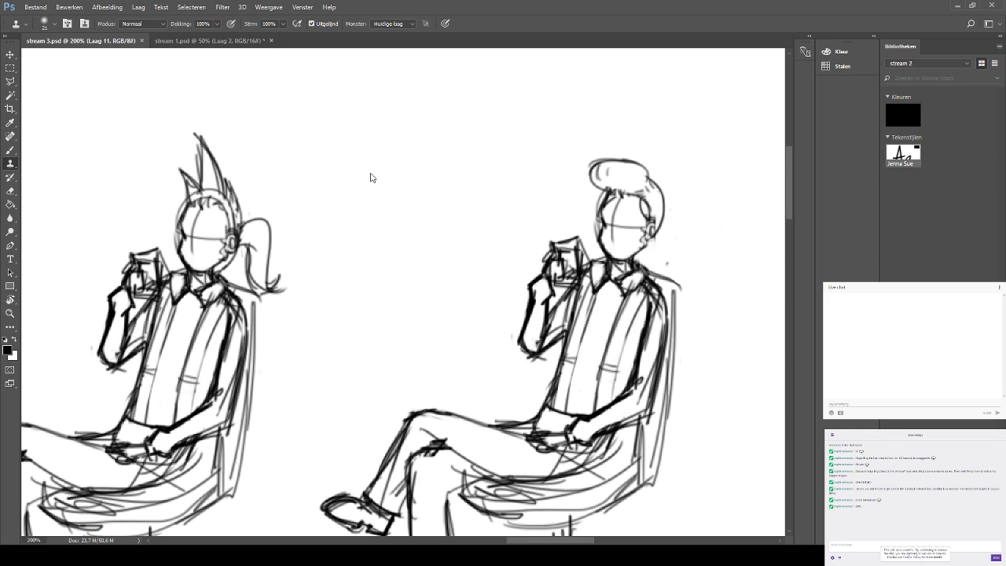
click(11, 191)
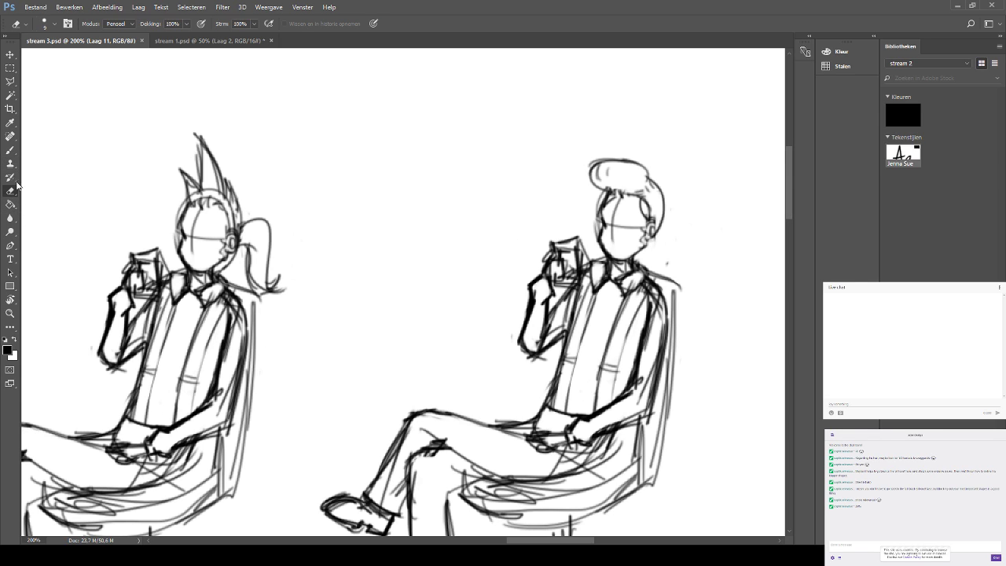
mouse_move(548, 254)
mouse_down()
mouse_move(579, 275)
mouse_move(570, 281)
mouse_move(596, 255)
mouse_move(588, 246)
mouse_move(557, 264)
mouse_move(544, 238)
mouse_move(574, 250)
mouse_move(561, 268)
mouse_move(556, 247)
mouse_move(565, 255)
mouse_move(555, 261)
mouse_move(599, 277)
mouse_move(675, 270)
mouse_up()
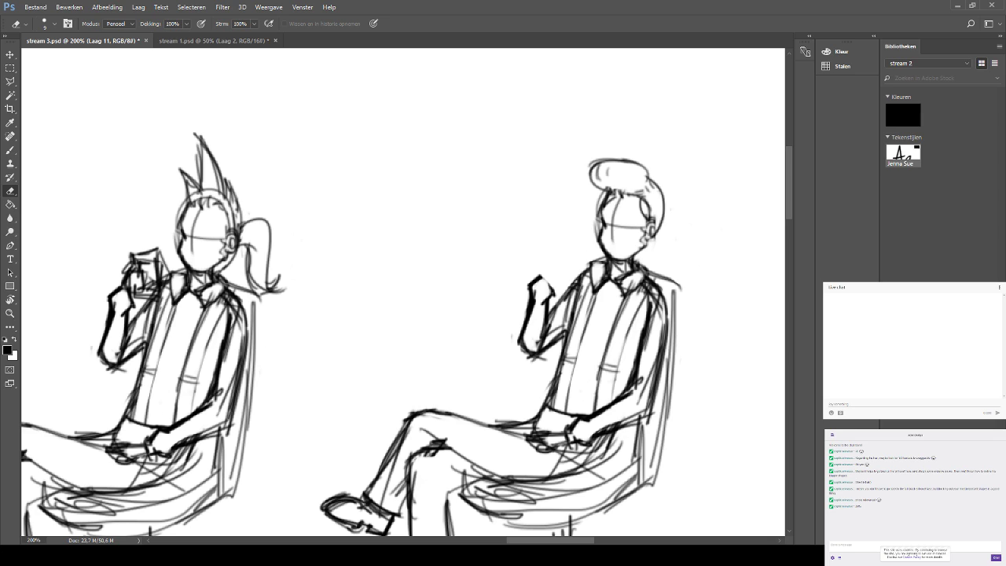
Redraw the duplicate's raised hand gripping a mug beside his collar, undoing the strokes that do not fit.
click(10, 150)
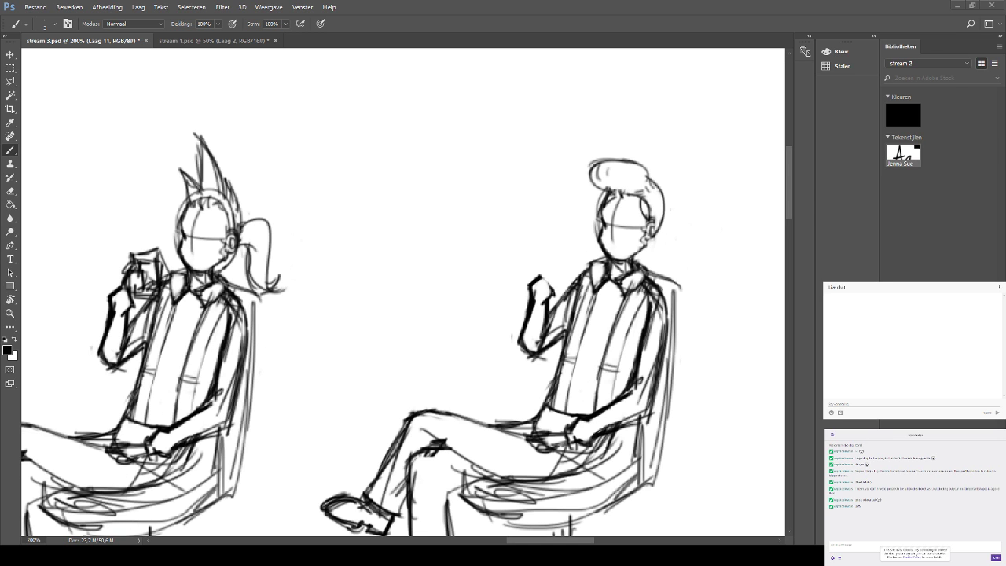
drag(537, 248, 485, 235)
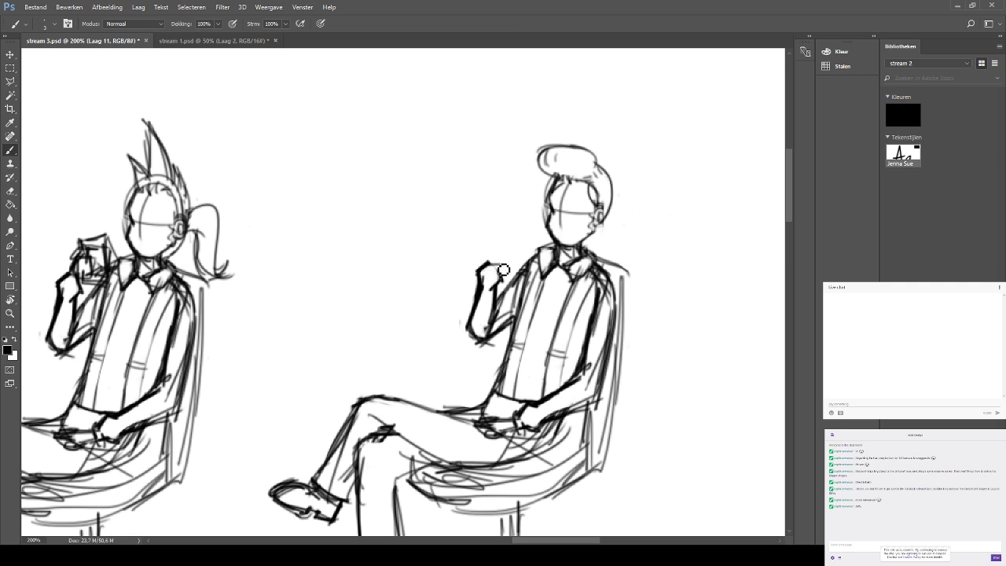
mouse_move(494, 269)
mouse_down()
mouse_move(509, 255)
mouse_move(496, 251)
mouse_move(506, 259)
mouse_up()
key(ctrl+z)
key(ctrl+z)
key(ctrl+z)
mouse_move(487, 267)
mouse_down()
mouse_move(487, 246)
mouse_move(505, 251)
mouse_up()
key(ctrl+z)
key(ctrl+z)
mouse_move(505, 269)
mouse_down()
mouse_move(509, 240)
mouse_move(525, 242)
mouse_move(520, 277)
mouse_move(508, 239)
mouse_move(525, 240)
mouse_move(524, 272)
mouse_move(507, 270)
mouse_up()
key(ctrl+z)
drag(546, 224, 494, 272)
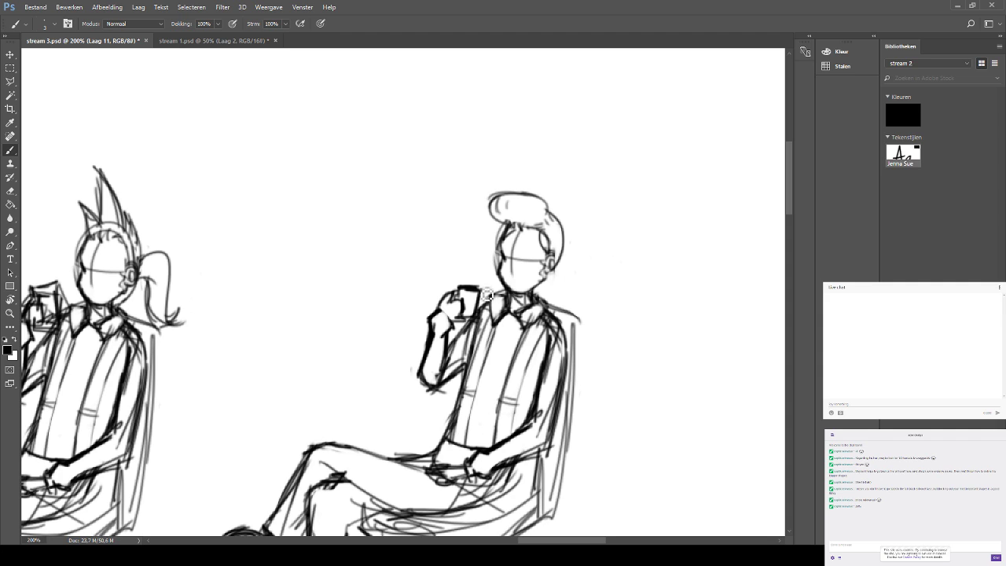
Draw a wavy wisp of steam rising from the duplicate's mug and save the document.
mouse_move(466, 276)
mouse_down()
mouse_move(469, 238)
mouse_move(507, 203)
mouse_up()
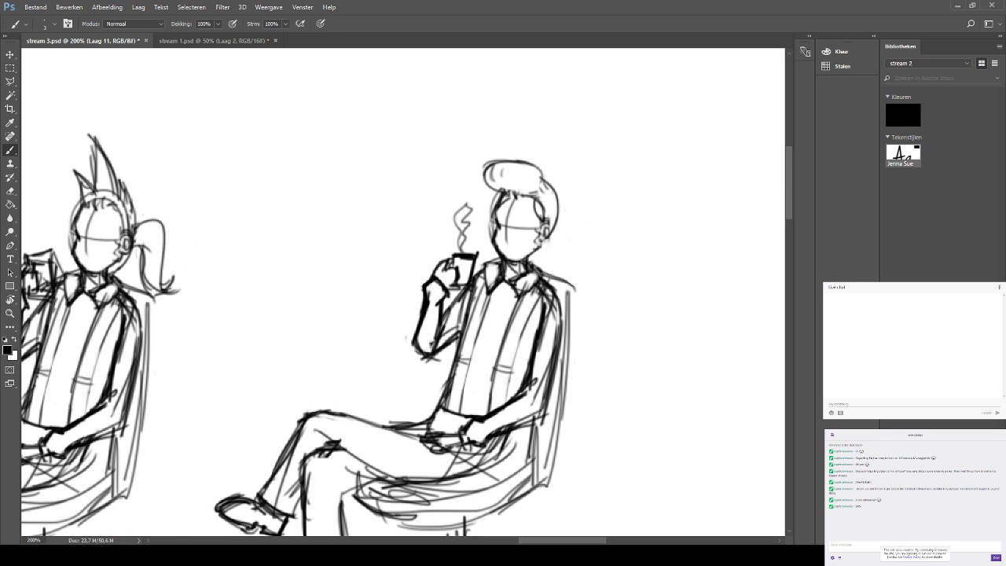
key(ctrl+s)
Review the seated variant against the other sketches and the coloured character designs on the sheet.
drag(493, 294, 487, 309)
key(ctrl+minus)
key(ctrl+minus)
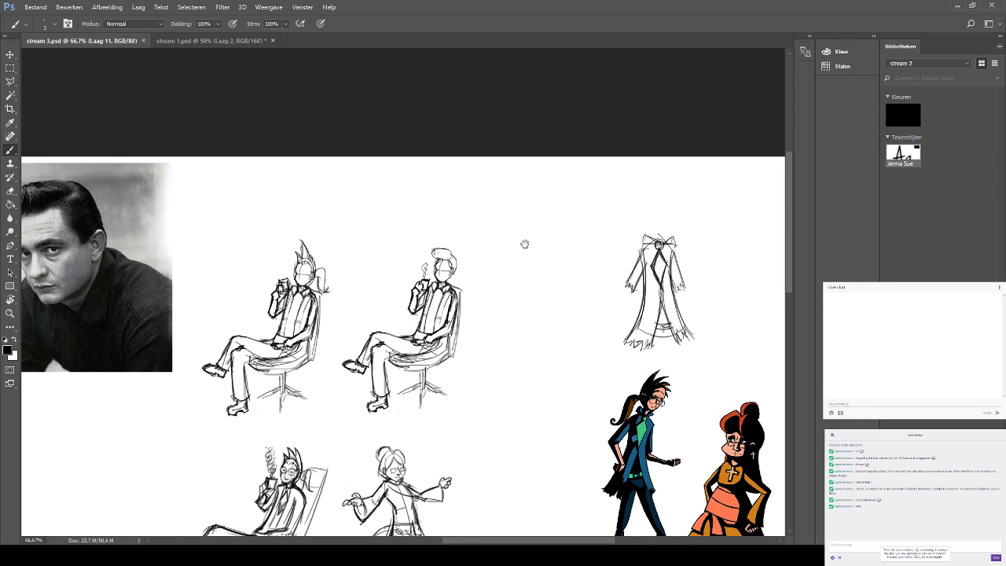
drag(578, 257, 582, 233)
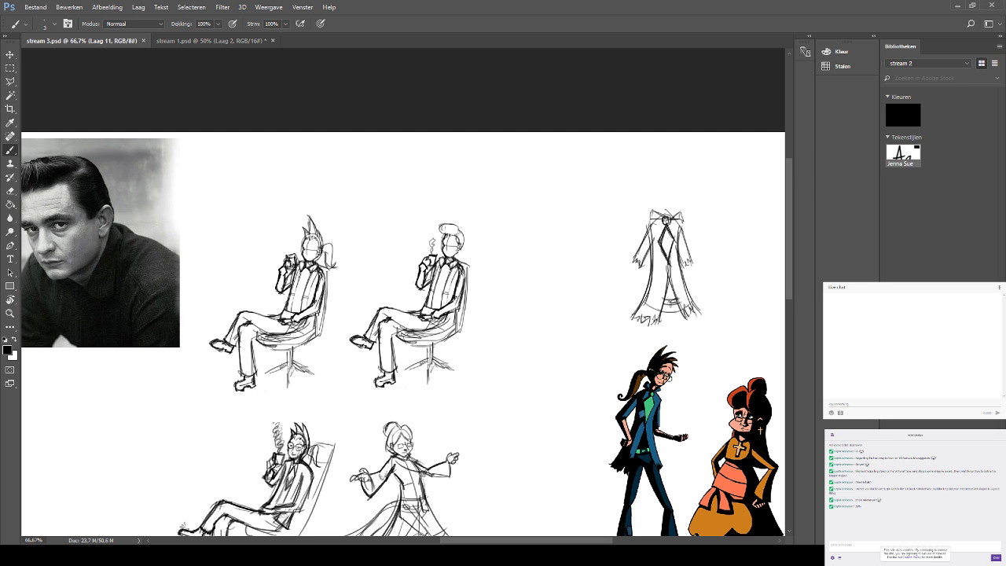
key(ctrl+plus)
key(ctrl+plus)
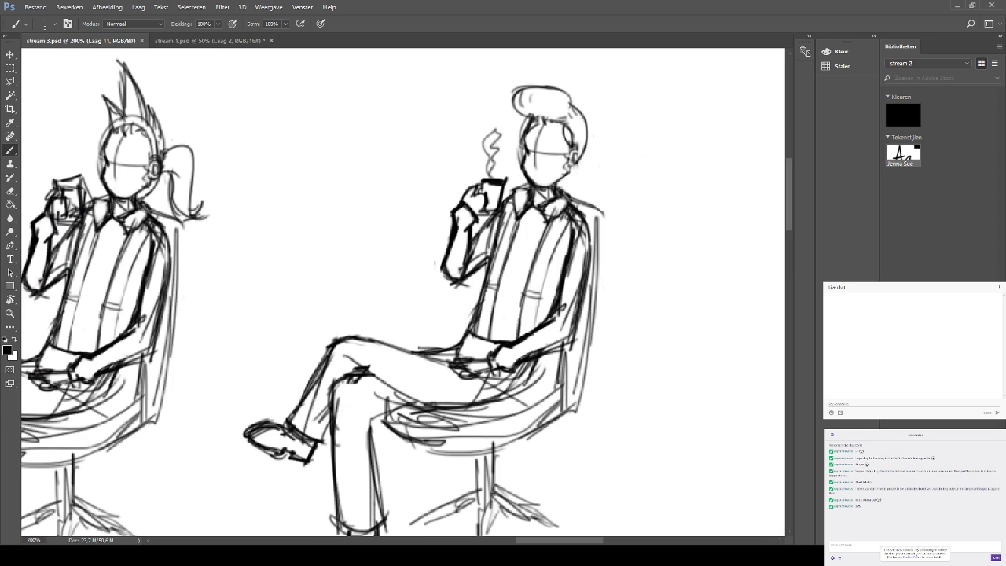
mouse_move(715, 234)
mouse_down()
mouse_move(665, 159)
mouse_move(561, 223)
mouse_move(438, 275)
mouse_up()
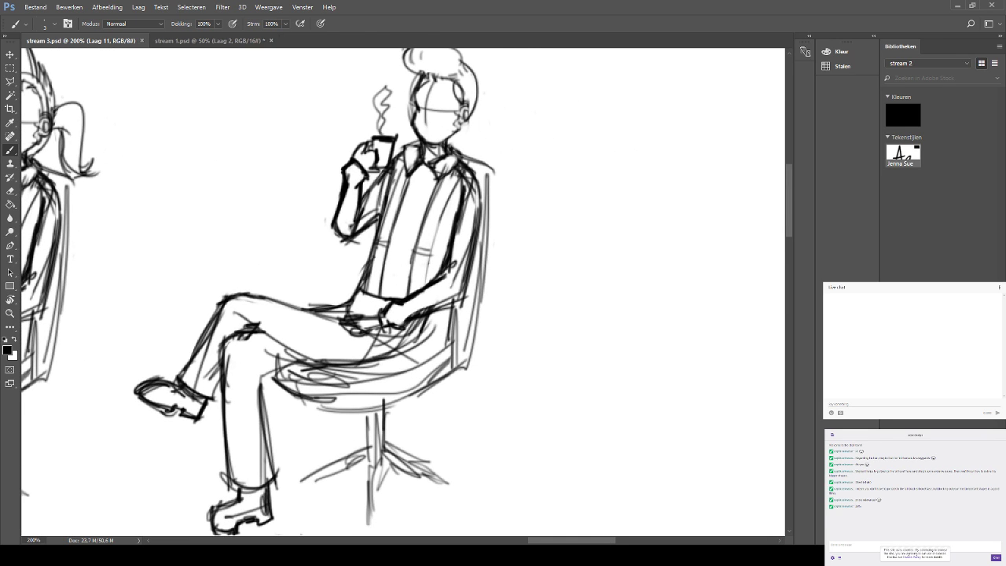
mouse_move(403, 193)
mouse_down()
mouse_move(401, 205)
mouse_move(398, 187)
mouse_move(418, 204)
mouse_move(291, 126)
mouse_up()
key(ctrl+minus)
key(ctrl+minus)
key(ctrl+minus)
key(ctrl+plus)
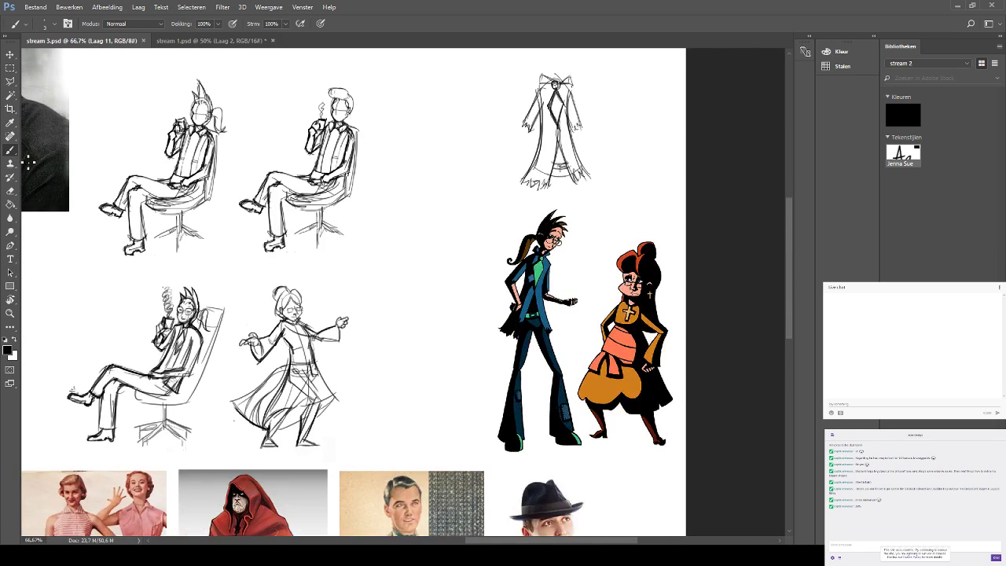
drag(348, 288, 414, 185)
mouse_move(536, 261)
mouse_down()
mouse_move(504, 209)
mouse_move(561, 349)
mouse_move(497, 230)
mouse_move(555, 438)
mouse_up()
Draw a dark belt line with short marks across the waist of the duplicated seated man.
key(ctrl+plus)
key(ctrl+plus)
key(ctrl+plus)
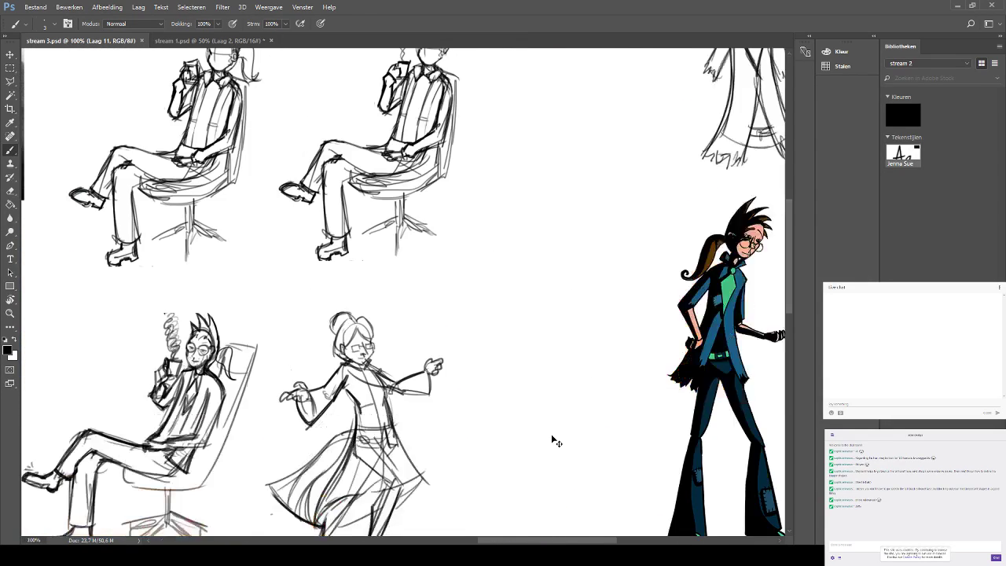
drag(645, 105, 768, 375)
mouse_move(578, 237)
mouse_down()
mouse_move(590, 346)
mouse_move(571, 368)
mouse_up()
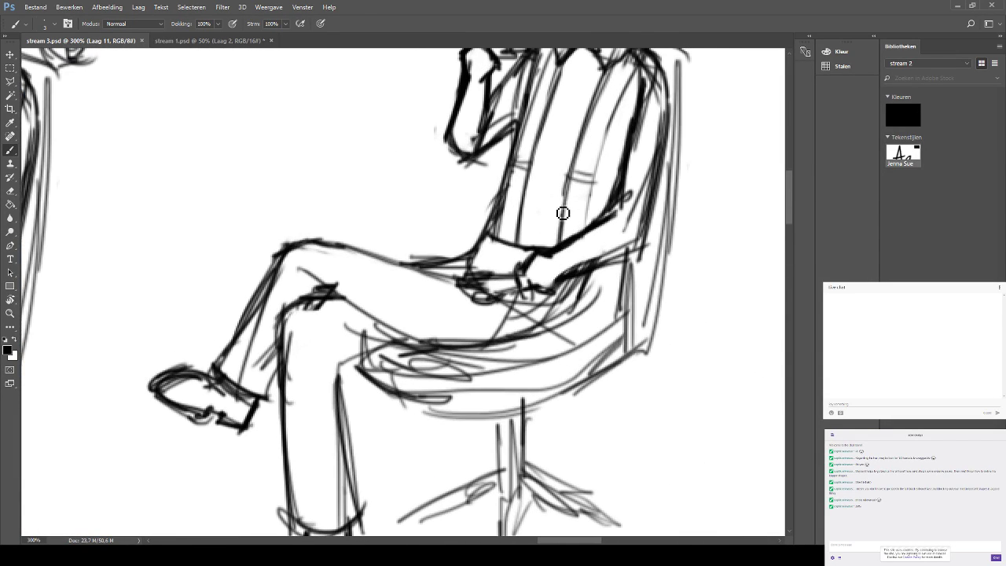
mouse_move(496, 248)
mouse_down()
mouse_move(525, 277)
mouse_move(503, 260)
mouse_move(523, 266)
mouse_up()
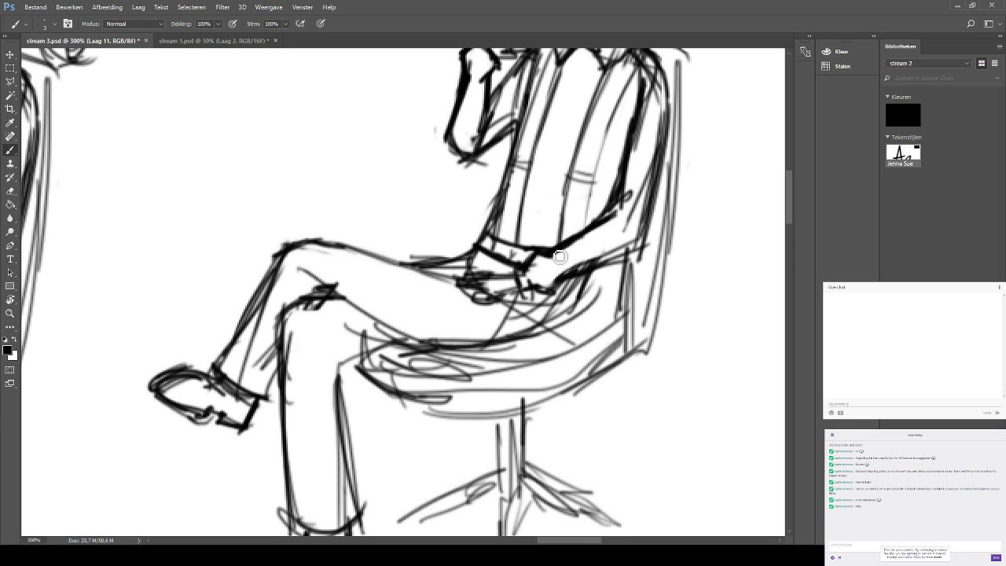
Compare the duplicated seated man's clothing and pose with the original beside him.
key(ctrl+minus)
key(ctrl+minus)
key(ctrl+minus)
key(ctrl+minus)
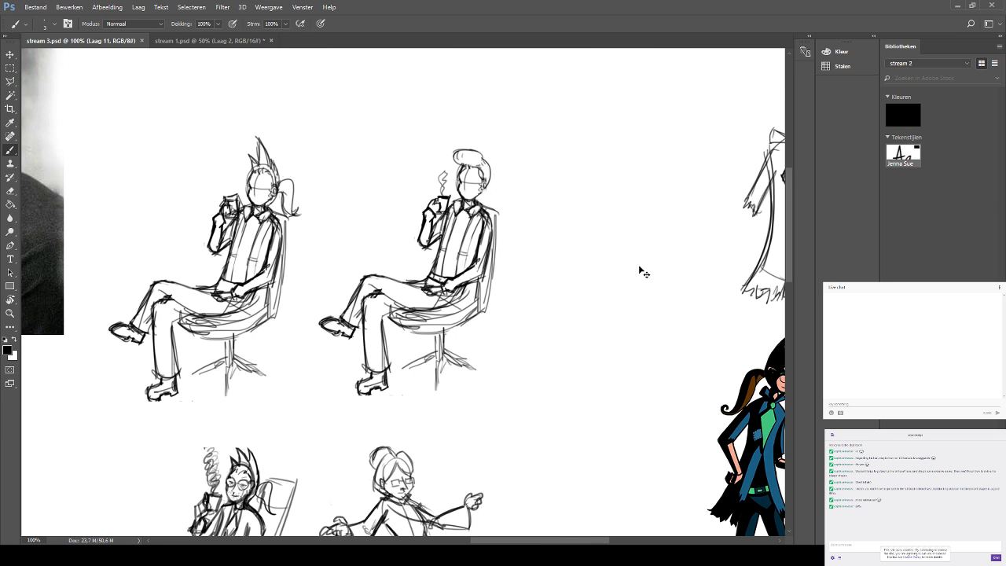
key(ctrl+minus)
key(ctrl+plus)
key(ctrl+plus)
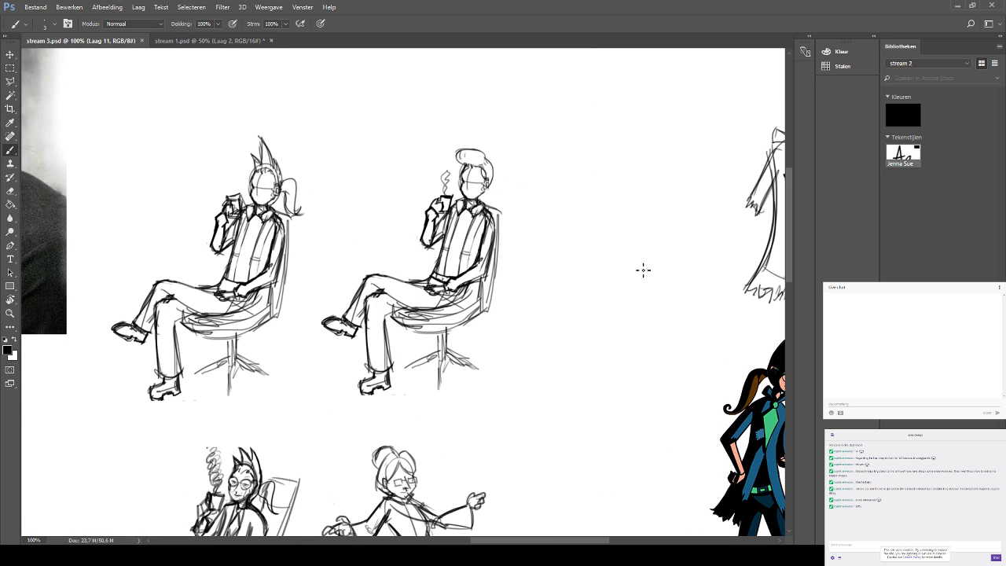
key(ctrl+plus)
key(ctrl+plus)
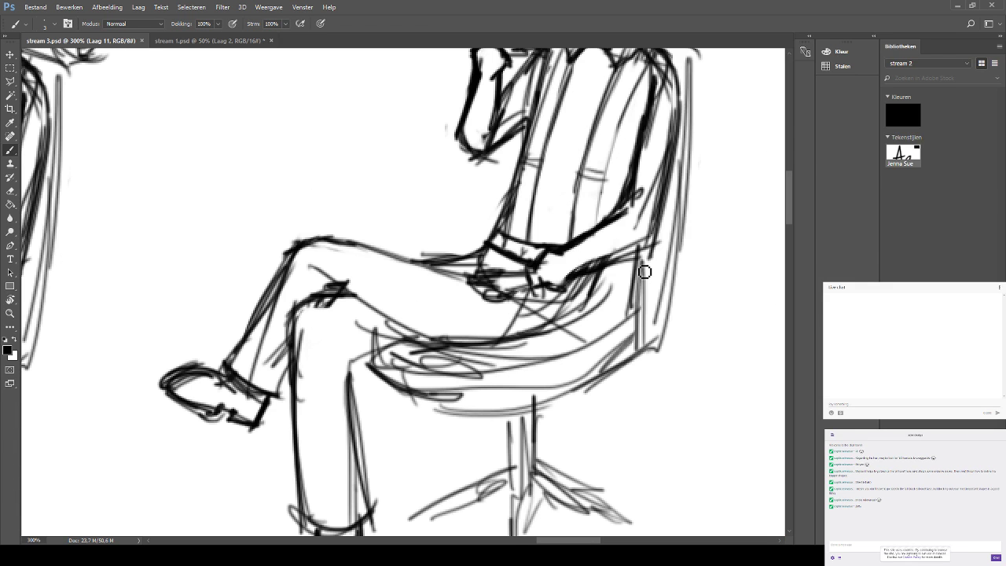
Erase the scribbled ear on the duplicated seated man and redraw it as a clean rounded outline.
scroll(643, 269, up, 5)
mouse_move(643, 269)
mouse_down()
mouse_move(472, 248)
mouse_move(454, 215)
mouse_up()
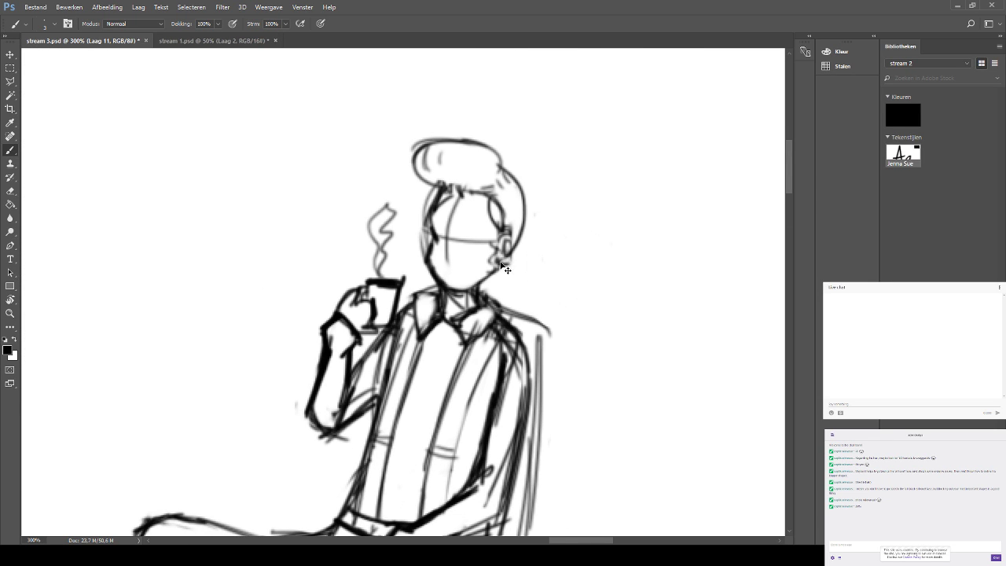
mouse_move(511, 250)
mouse_down()
mouse_move(525, 239)
mouse_move(518, 252)
mouse_up()
click(11, 191)
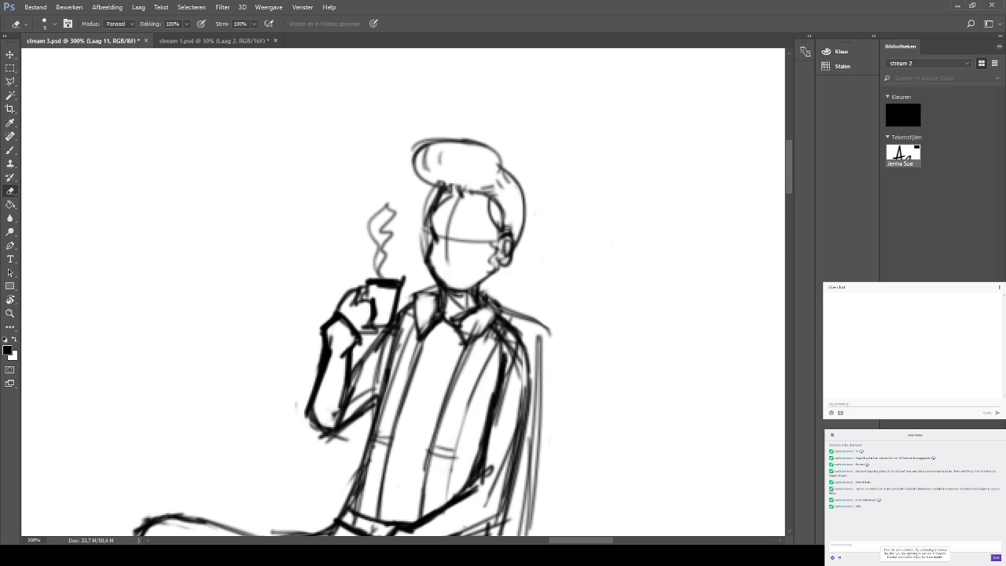
drag(498, 258, 505, 241)
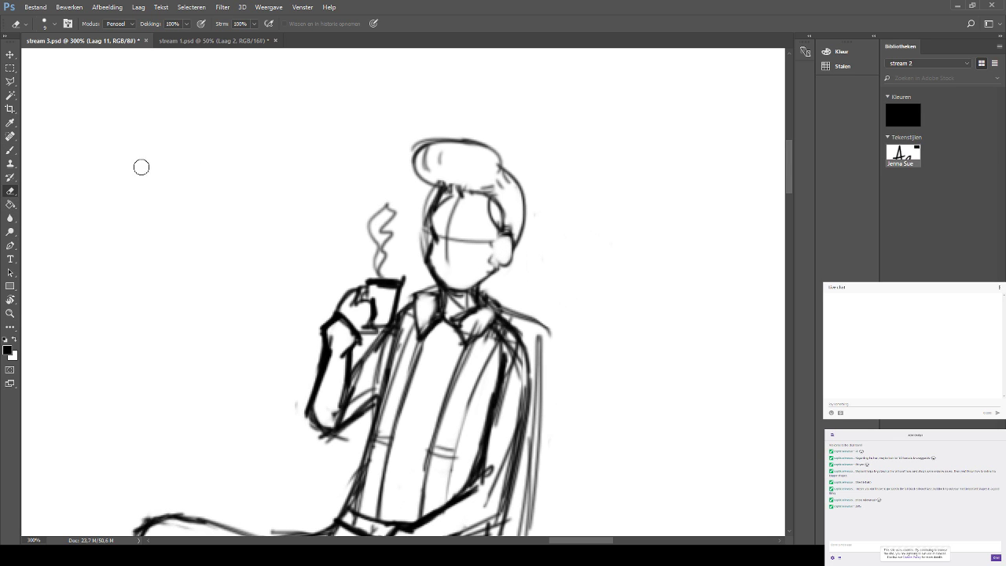
click(11, 151)
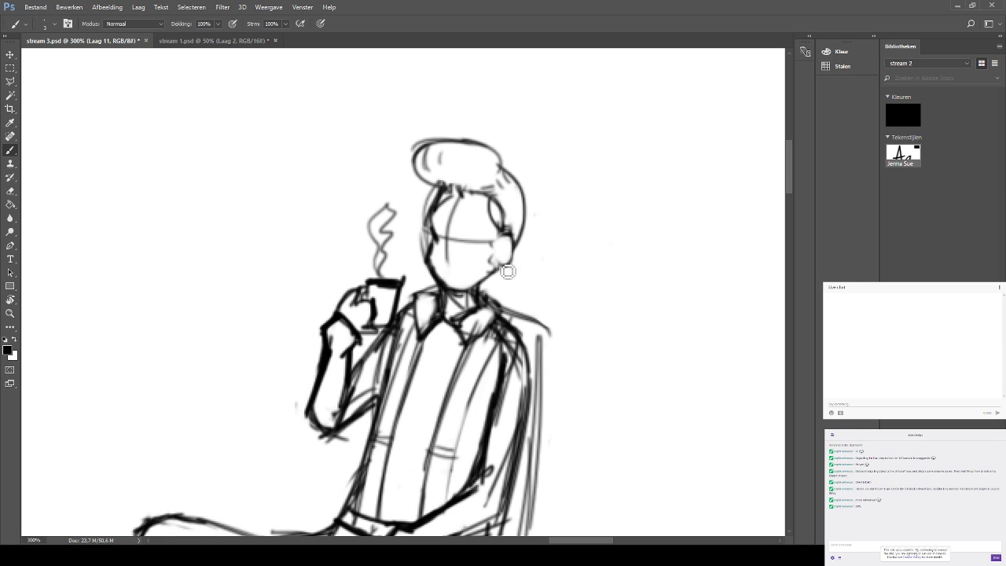
mouse_move(510, 264)
mouse_down()
mouse_move(506, 237)
mouse_move(507, 259)
mouse_move(505, 246)
mouse_up()
Erase the rough lines along the front of the duplicated man's face and redraw its contour down to the jaw.
click(10, 191)
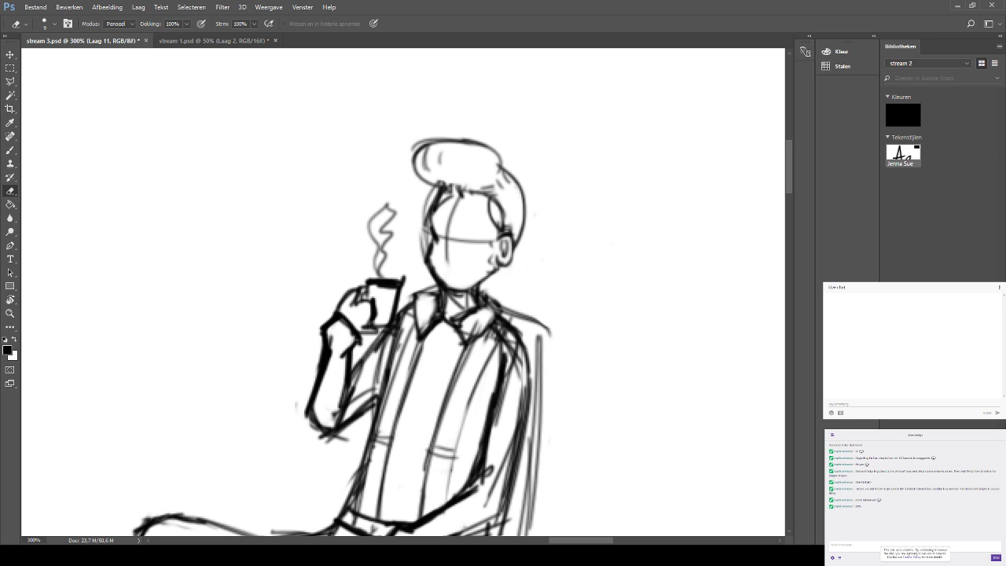
mouse_move(447, 233)
mouse_down()
mouse_move(447, 201)
mouse_move(418, 225)
mouse_move(426, 203)
mouse_move(421, 259)
mouse_up()
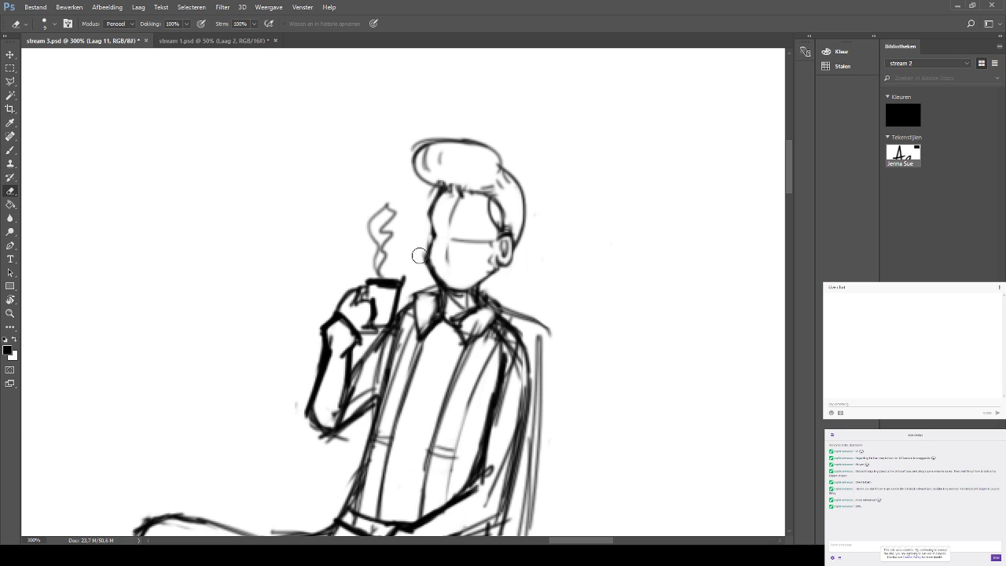
click(10, 150)
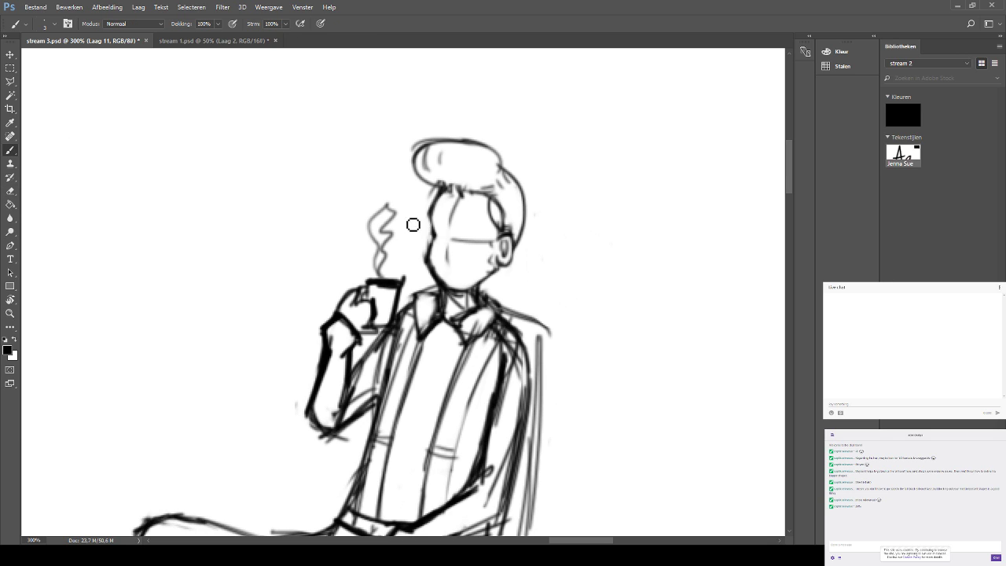
drag(431, 259, 436, 218)
Compare the two seated men with each other and with the coat sketch and coloured characters on the sheet.
scroll(429, 162, down, 6)
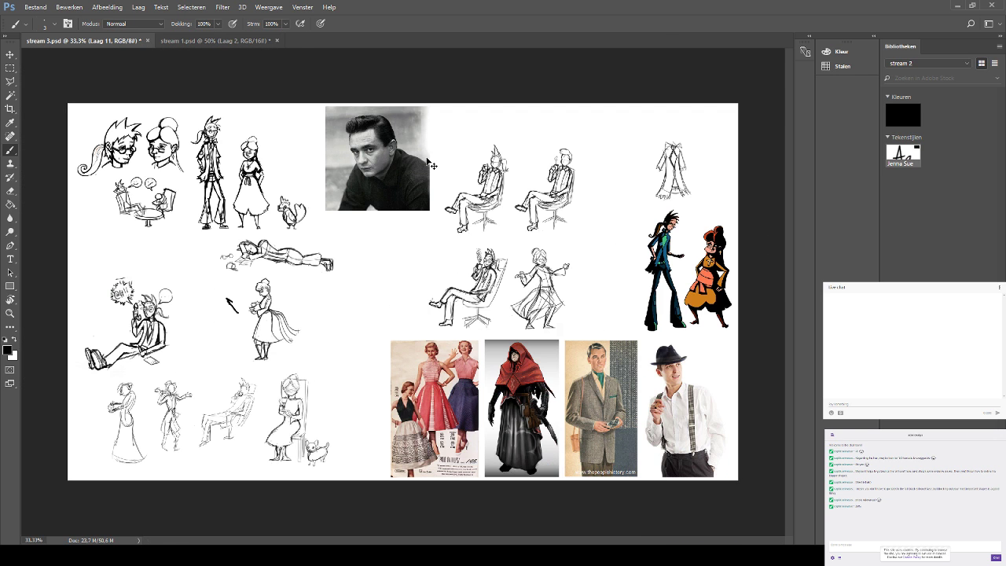
scroll(429, 163, up, 1)
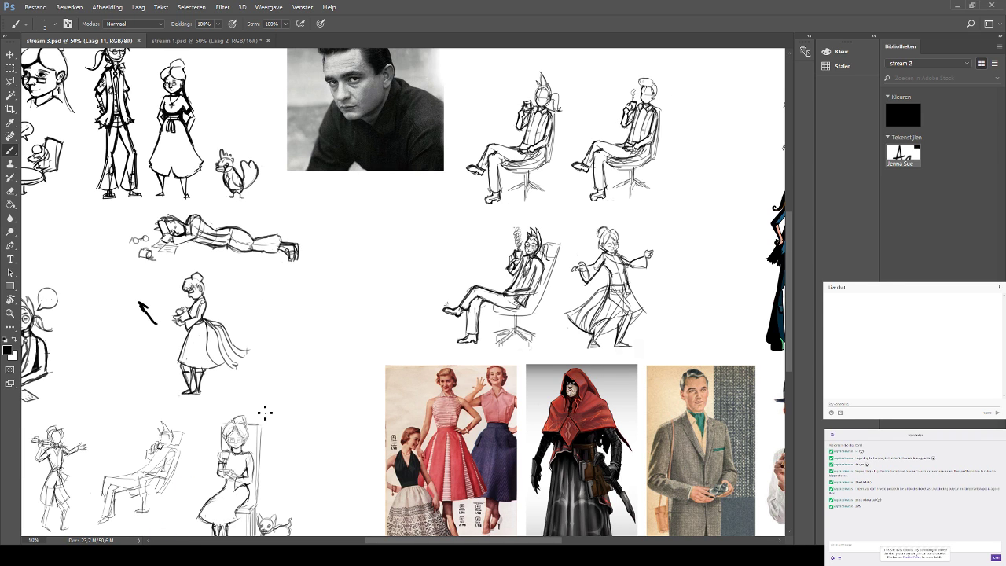
drag(501, 256, 424, 334)
scroll(424, 336, up, 2)
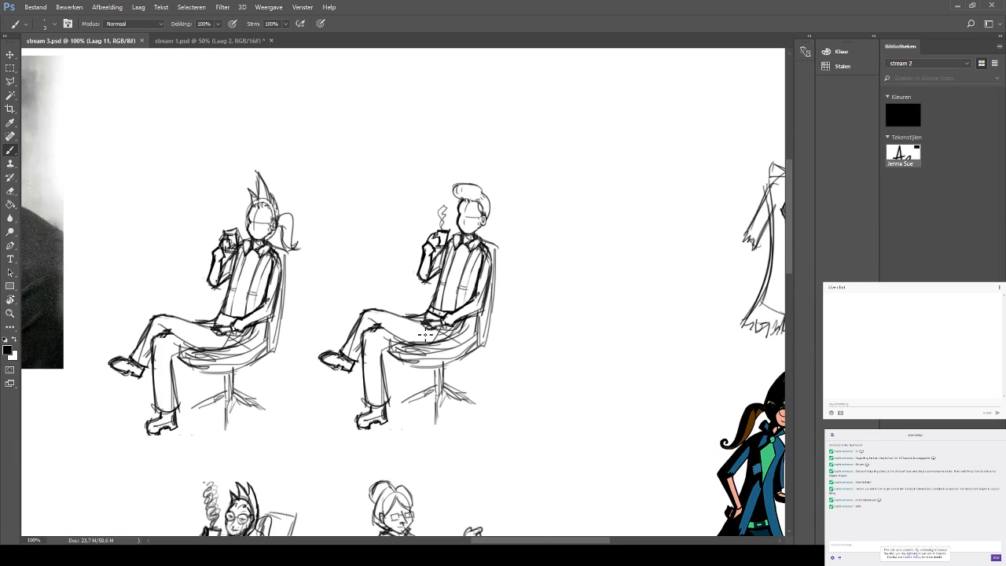
drag(545, 214, 455, 325)
drag(548, 218, 502, 219)
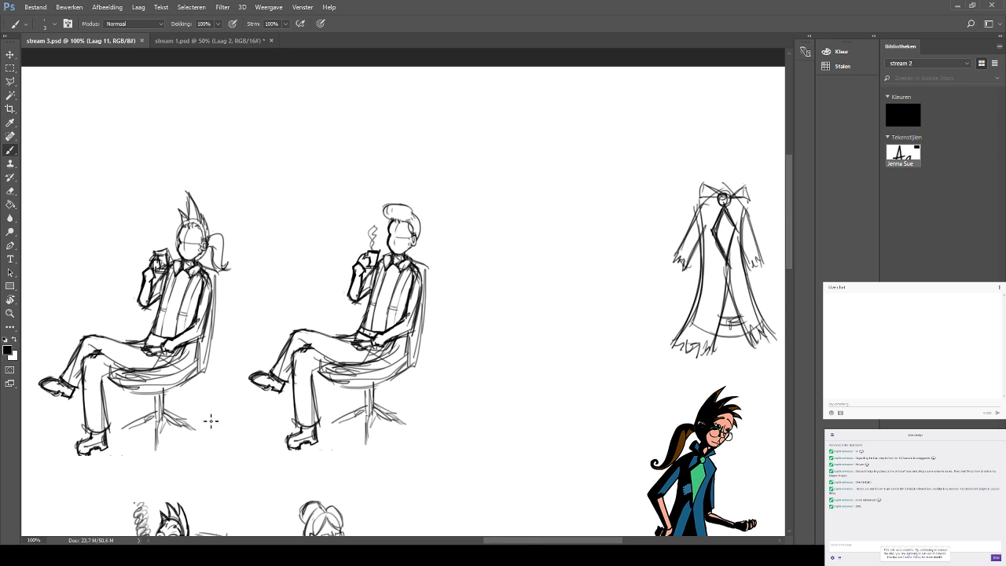
scroll(196, 421, down, 1)
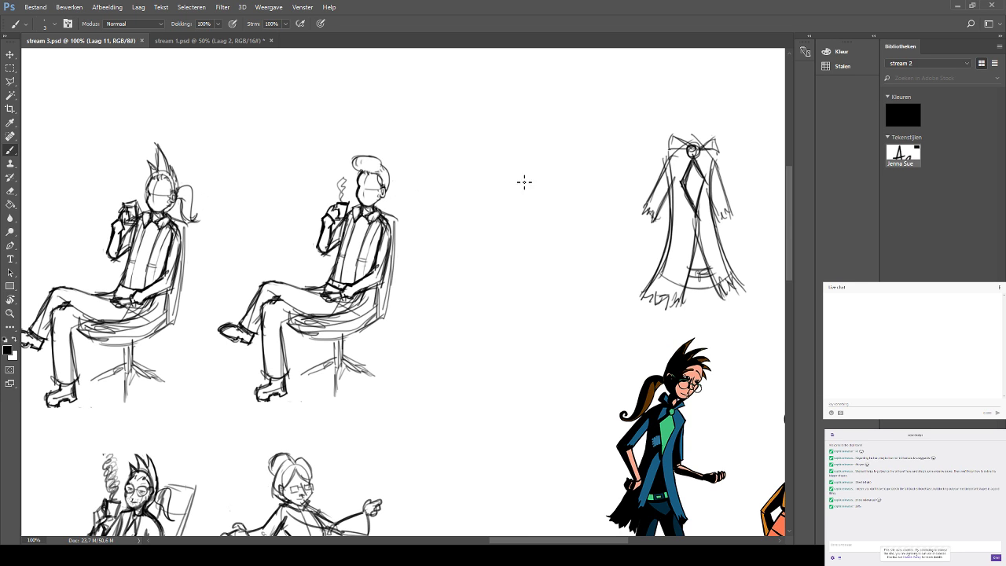
drag(520, 120, 490, 217)
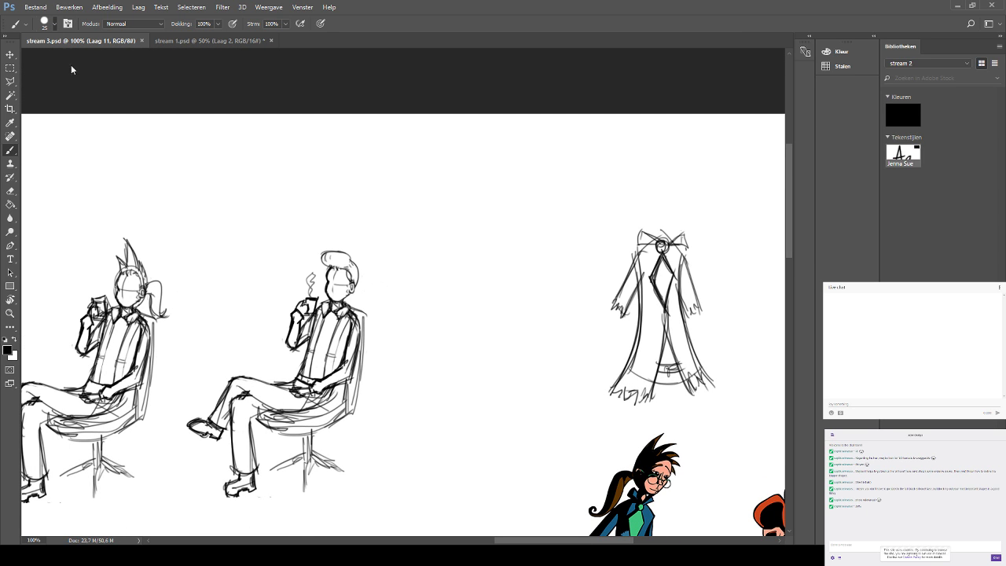
mouse_move(447, 303)
mouse_down()
mouse_move(452, 283)
mouse_move(455, 293)
mouse_up()
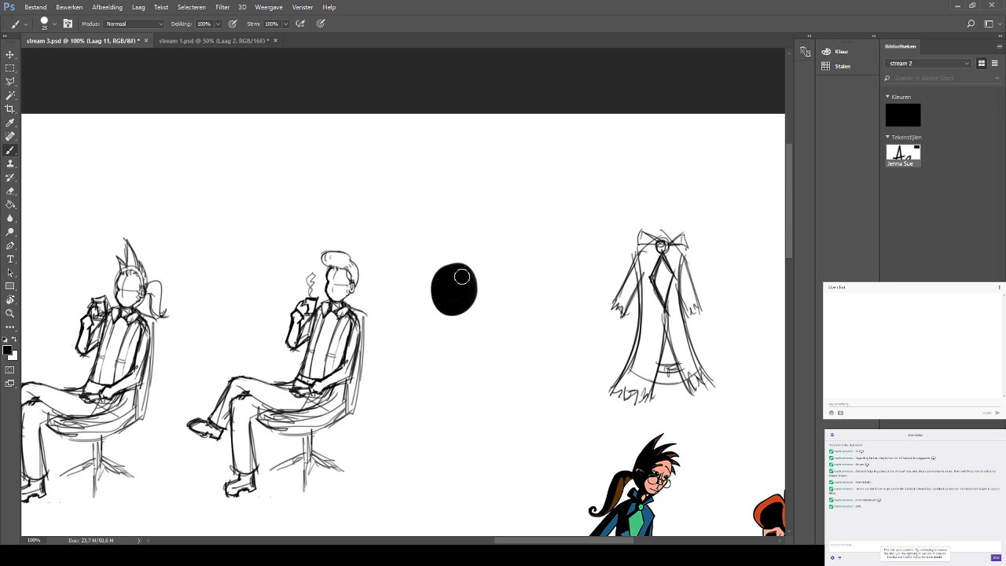
key(bracketleft)
key(bracketleft)
click(10, 191)
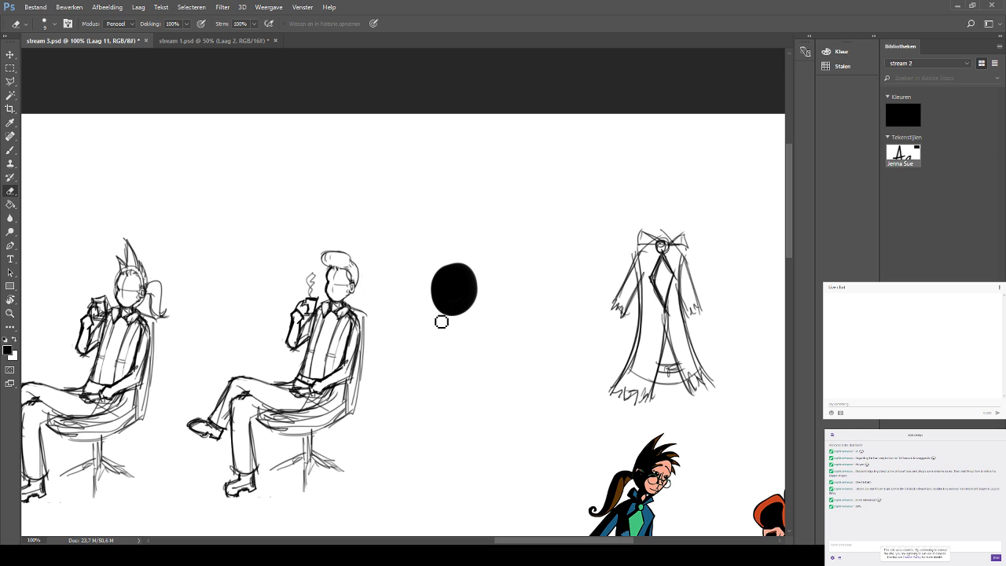
key(bracketright)
key(bracketright)
mouse_move(437, 305)
mouse_down()
mouse_move(458, 325)
mouse_move(432, 274)
mouse_up()
mouse_move(462, 333)
mouse_down()
mouse_move(421, 257)
mouse_move(470, 297)
mouse_move(443, 234)
mouse_move(495, 306)
mouse_up()
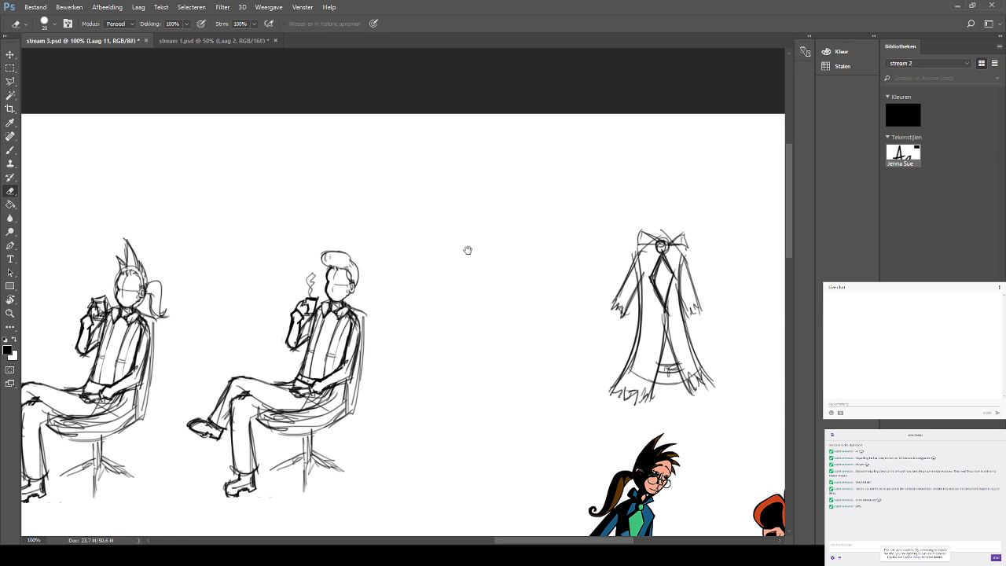
Paint a solid black head silhouette with spiky hair above the gap between the two seated men, using a small brush.
drag(468, 250, 605, 248)
click(15, 149)
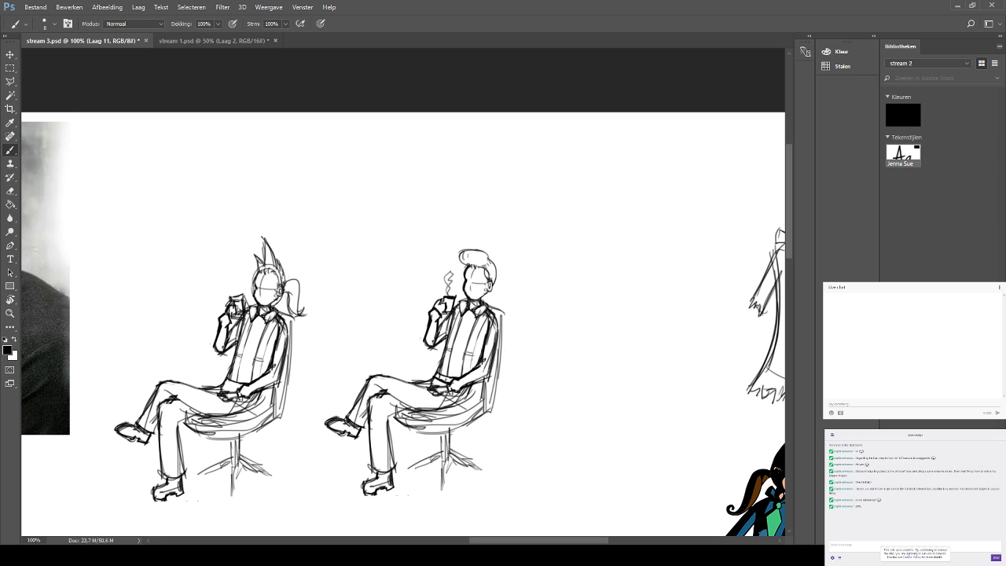
mouse_move(326, 252)
mouse_down()
mouse_move(358, 232)
mouse_move(310, 225)
mouse_move(330, 234)
mouse_move(310, 233)
mouse_move(330, 236)
mouse_move(325, 247)
mouse_move(355, 219)
mouse_move(328, 230)
mouse_move(330, 251)
mouse_move(318, 234)
mouse_move(341, 215)
mouse_move(340, 239)
mouse_up()
key(ctrl+z)
key(ctrl+z)
key(ctrl+z)
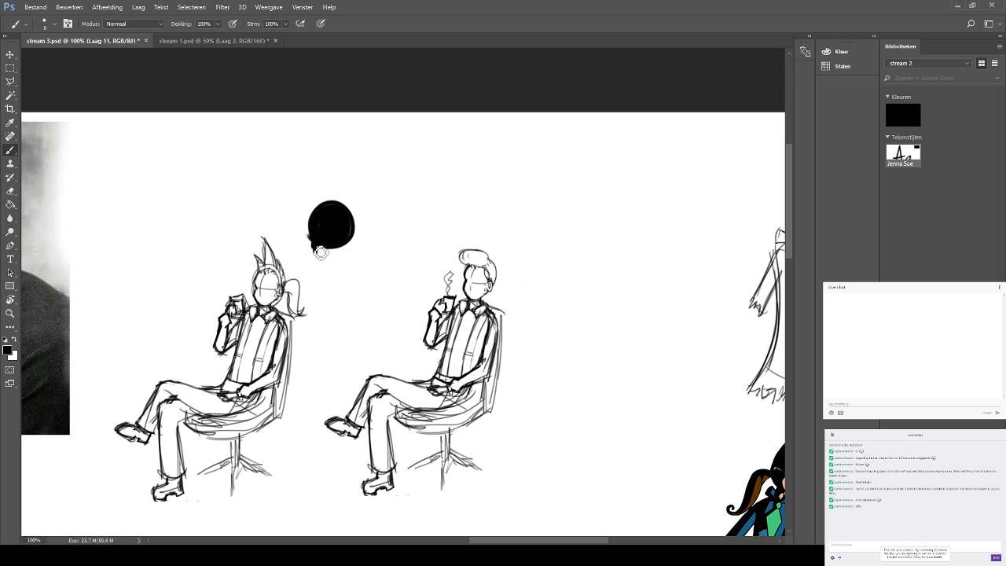
drag(311, 246, 346, 253)
mouse_move(318, 226)
mouse_down()
mouse_move(308, 193)
mouse_move(321, 210)
mouse_move(320, 190)
mouse_move(337, 201)
mouse_move(334, 217)
mouse_move(331, 197)
mouse_move(352, 220)
mouse_move(345, 188)
mouse_move(361, 229)
mouse_move(342, 198)
mouse_up()
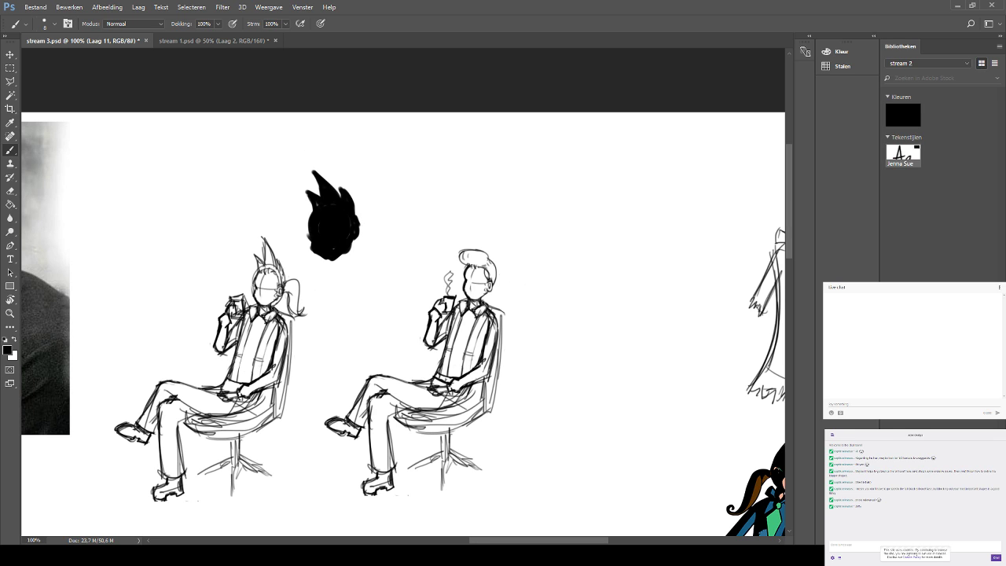
Add another hair spike at the front of the black head silhouette and a curved ponytail at the back.
drag(312, 201, 302, 187)
key(ctrl+z)
mouse_move(361, 227)
mouse_down()
mouse_move(395, 280)
mouse_move(370, 252)
mouse_move(370, 234)
mouse_move(369, 249)
mouse_move(382, 243)
mouse_move(392, 279)
mouse_up()
key(ctrl+z)
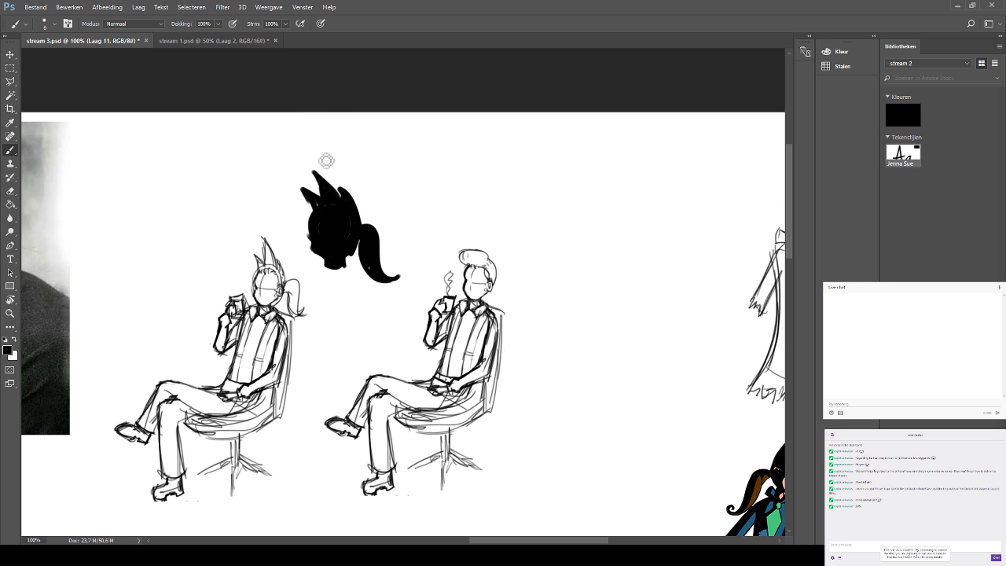
Refine the black silhouette's neck, face edge and ponytail with a smaller eraser, repainting the ponytail with a curled tip.
click(10, 190)
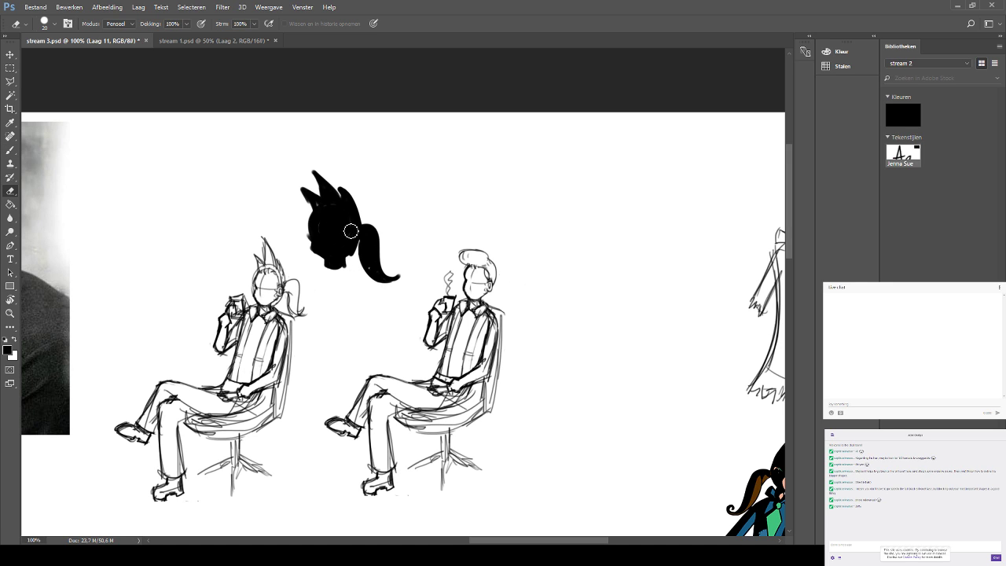
key(bracketleft)
key(bracketleft)
key(bracketleft)
click(397, 280)
key(b)
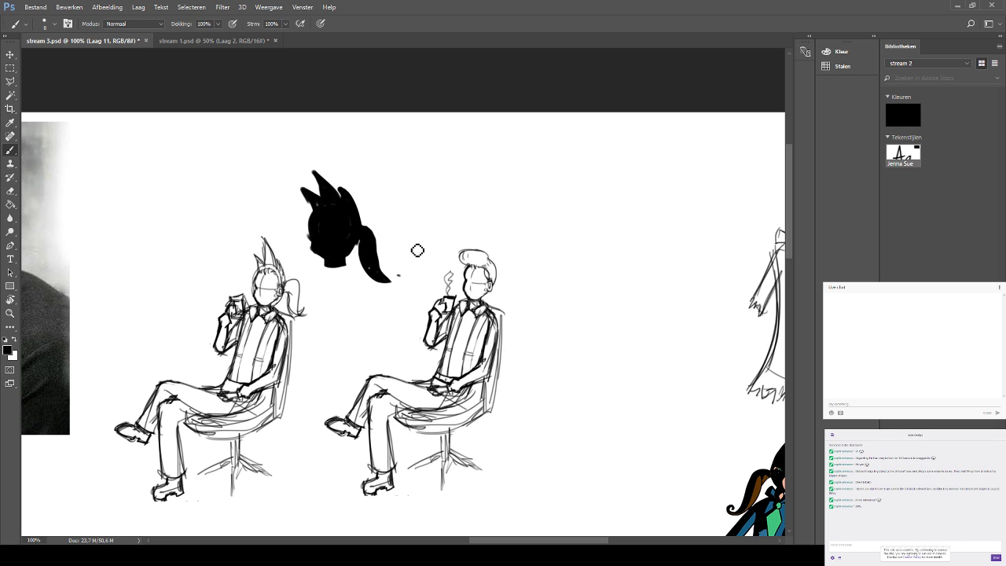
mouse_move(363, 226)
mouse_down()
mouse_move(380, 238)
mouse_move(379, 253)
mouse_up()
mouse_move(380, 279)
mouse_down()
mouse_move(393, 281)
mouse_move(383, 275)
mouse_up()
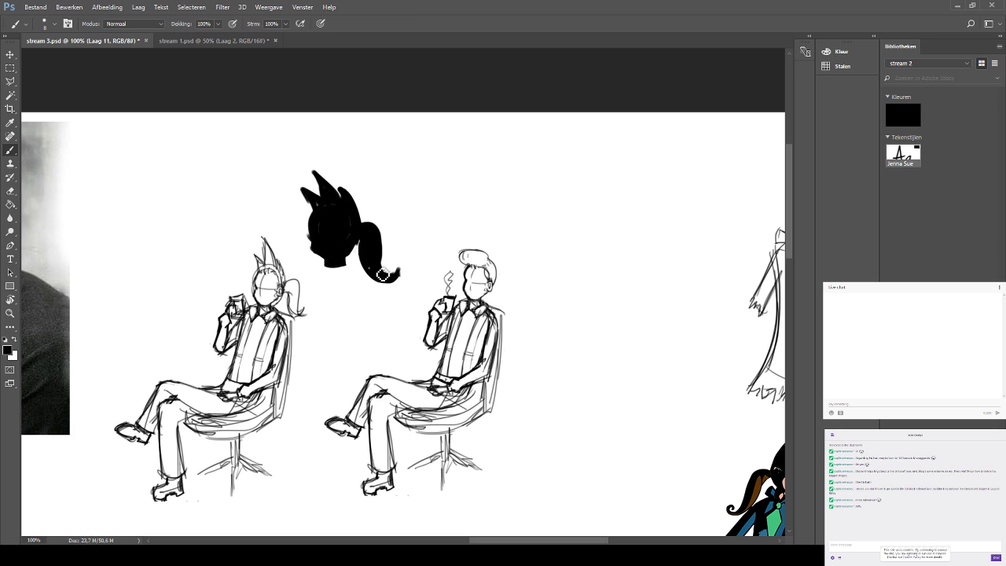
click(10, 190)
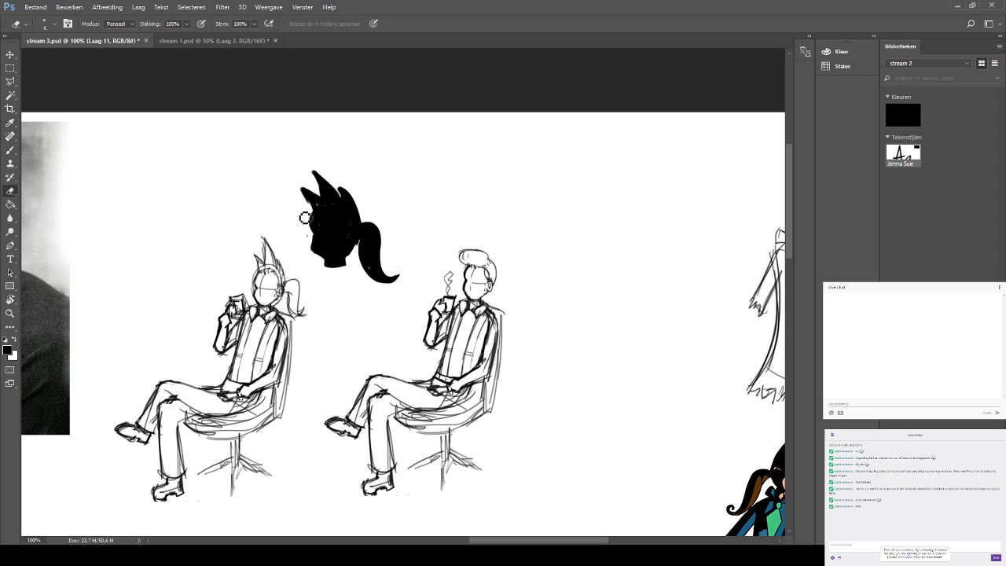
Paint a second solid black head shape above the chair of the duplicated seated man, undoing unwanted strokes.
click(11, 151)
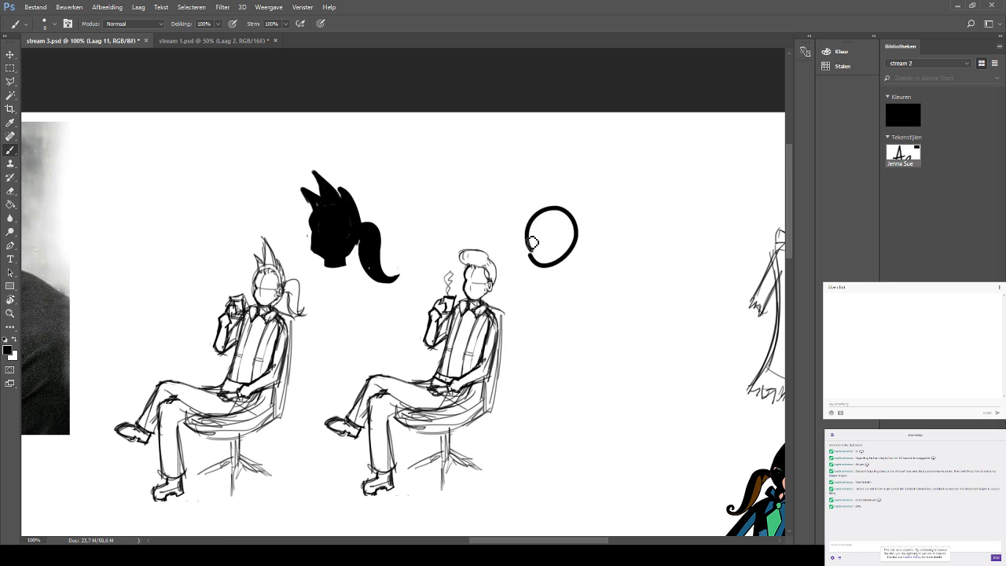
mouse_move(533, 234)
mouse_down()
mouse_move(563, 246)
mouse_move(530, 223)
mouse_move(561, 252)
mouse_move(535, 234)
mouse_up()
key(ctrl+z)
key(ctrl+z)
key(ctrl+z)
mouse_move(531, 234)
mouse_down()
mouse_move(552, 204)
mouse_move(534, 228)
mouse_move(573, 235)
mouse_move(537, 220)
mouse_move(542, 243)
mouse_move(554, 205)
mouse_move(569, 216)
mouse_move(564, 231)
mouse_move(556, 218)
mouse_move(545, 223)
mouse_move(563, 237)
mouse_move(557, 222)
mouse_up()
key(ctrl+z)
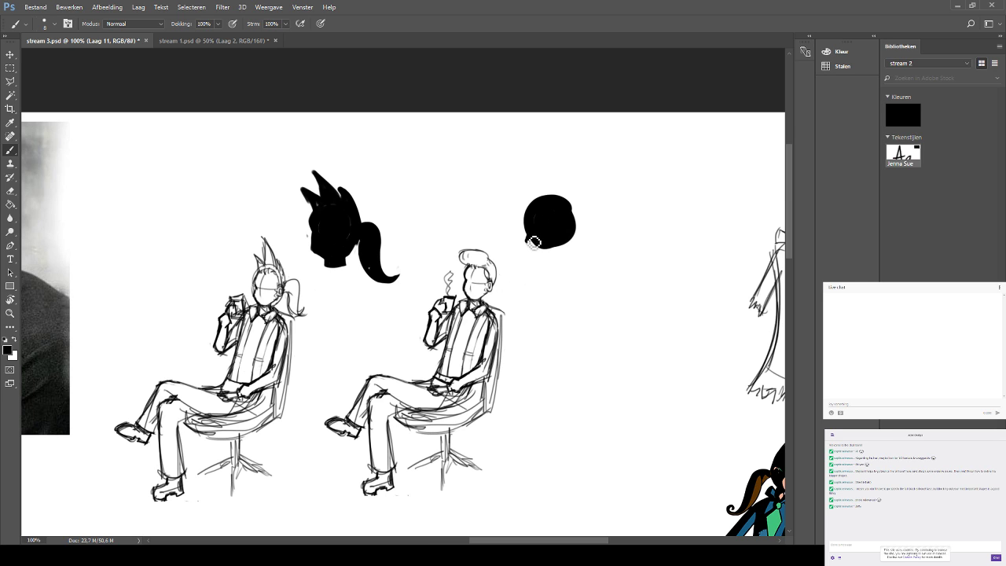
Paint the jaw and neck of the second head silhouette in solid black.
drag(526, 237, 547, 266)
drag(327, 265, 645, 265)
key(ctrl+z)
mouse_move(552, 267)
mouse_down()
mouse_move(581, 240)
mouse_move(572, 211)
mouse_move(578, 244)
mouse_move(569, 211)
mouse_move(558, 260)
mouse_up()
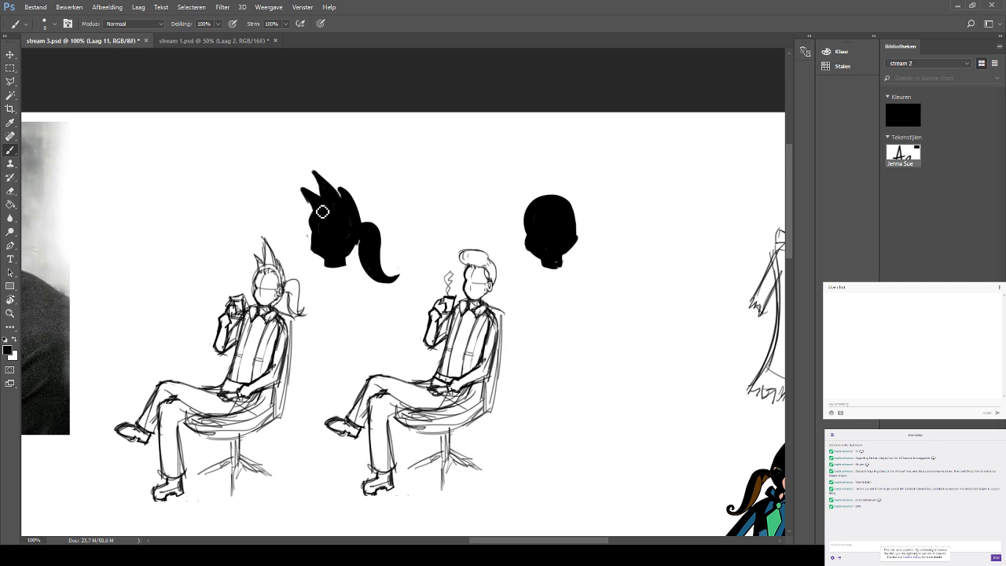
Trim the ponytail silhouette's hair spikes with the Eraser and paint a swept-up quiff with fuller back hair on the second silhouette.
click(10, 191)
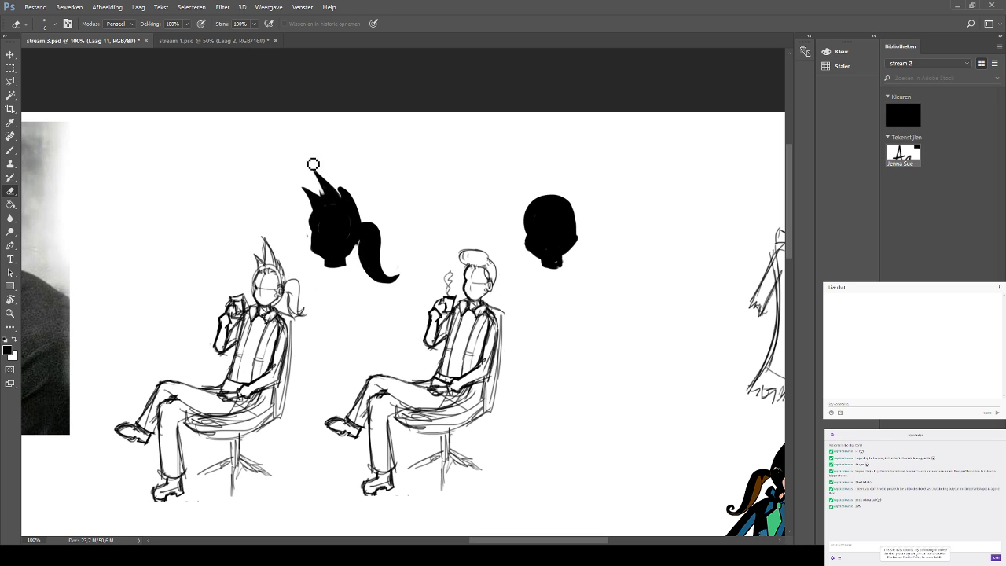
click(10, 150)
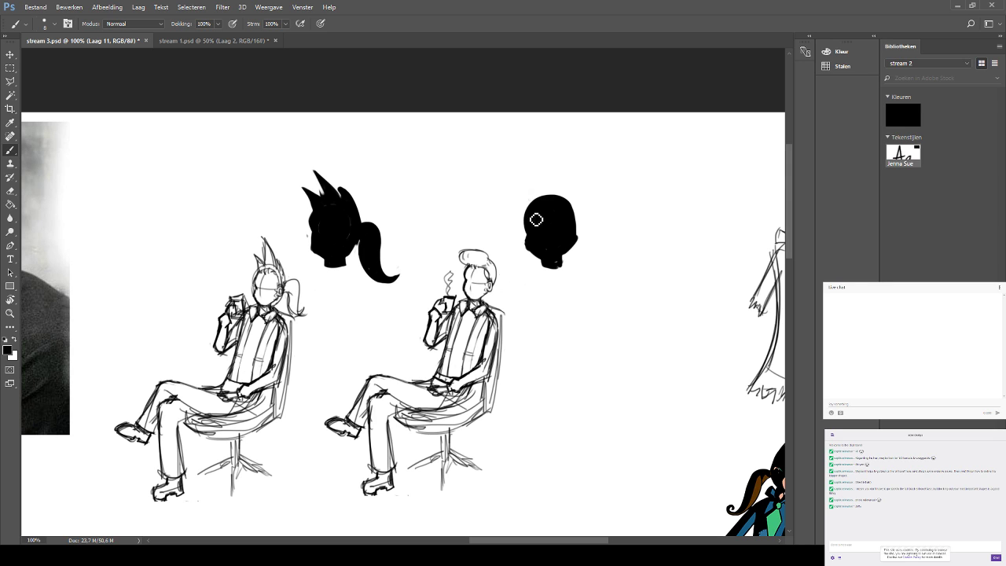
mouse_move(521, 210)
mouse_down()
mouse_move(554, 187)
mouse_move(525, 200)
mouse_move(538, 188)
mouse_move(549, 205)
mouse_move(535, 191)
mouse_move(571, 199)
mouse_move(579, 234)
mouse_move(579, 215)
mouse_move(538, 199)
mouse_move(554, 188)
mouse_move(541, 215)
mouse_move(573, 201)
mouse_up()
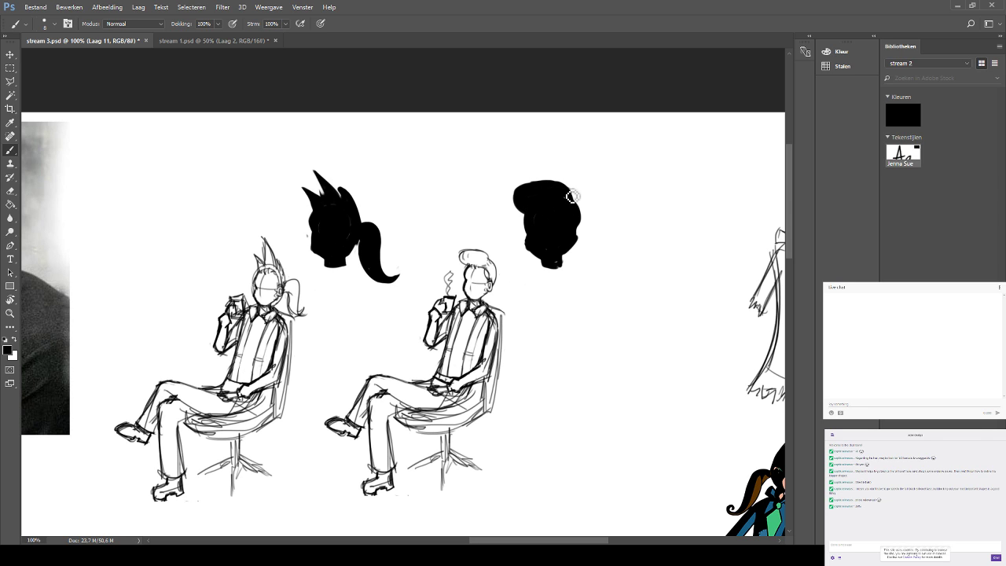
mouse_move(583, 220)
mouse_down()
mouse_move(584, 240)
mouse_move(584, 230)
mouse_move(555, 242)
mouse_up()
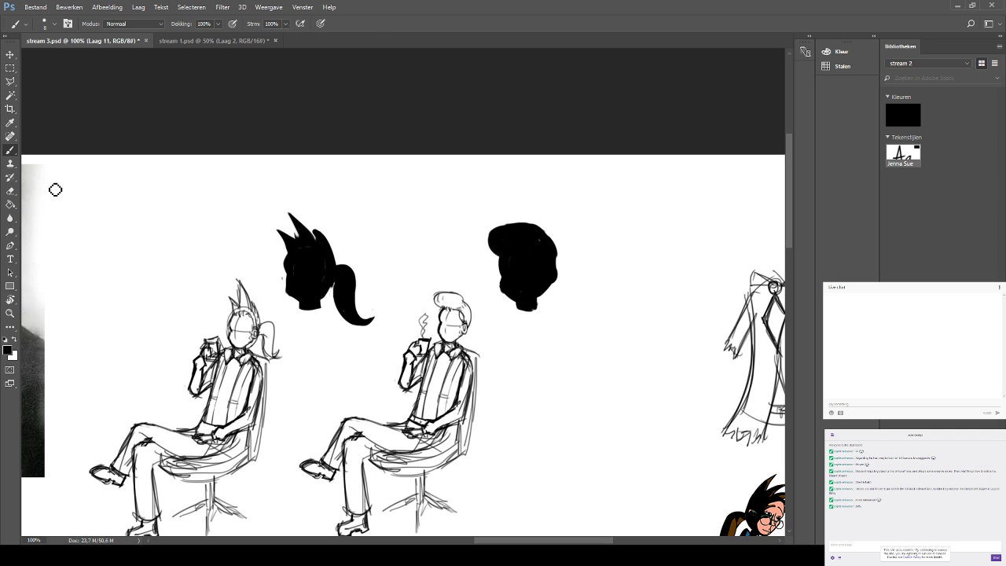
Trim the face edge of the quiff silhouette, try a circle beside it and undo it, and save the document.
click(14, 190)
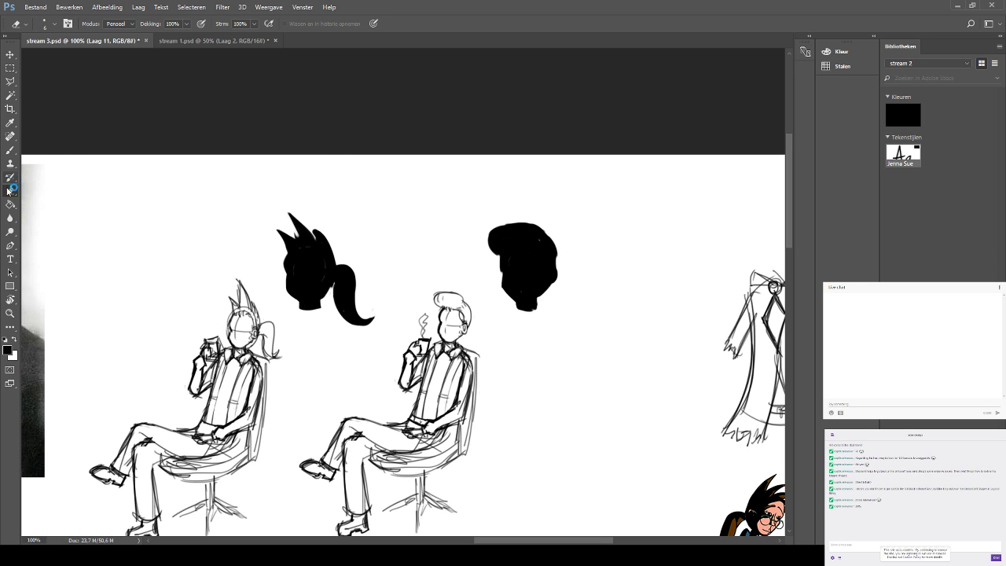
click(10, 149)
drag(581, 302, 579, 220)
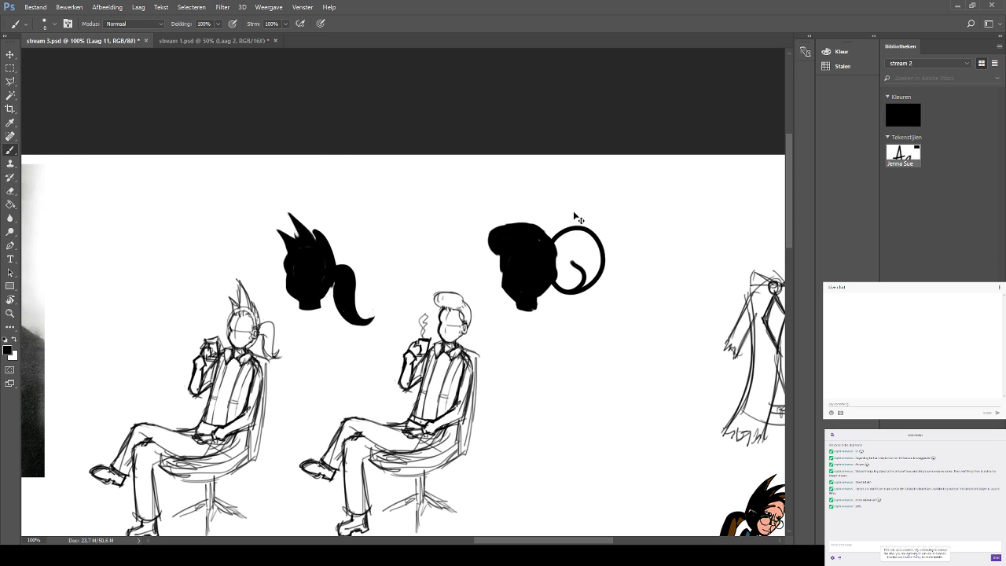
key(ctrl+z)
key(ctrl+s)
drag(629, 192, 659, 153)
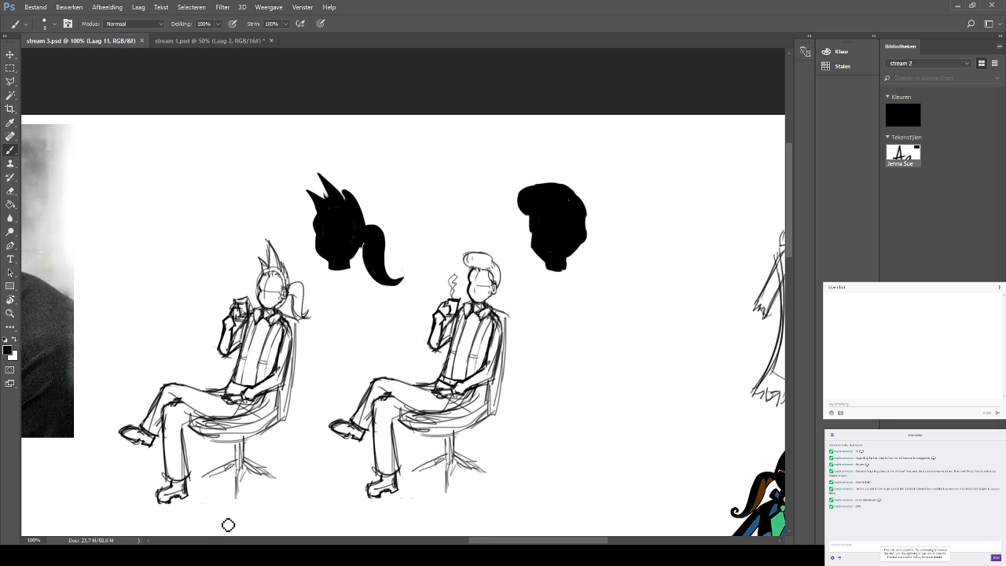
drag(531, 287, 500, 244)
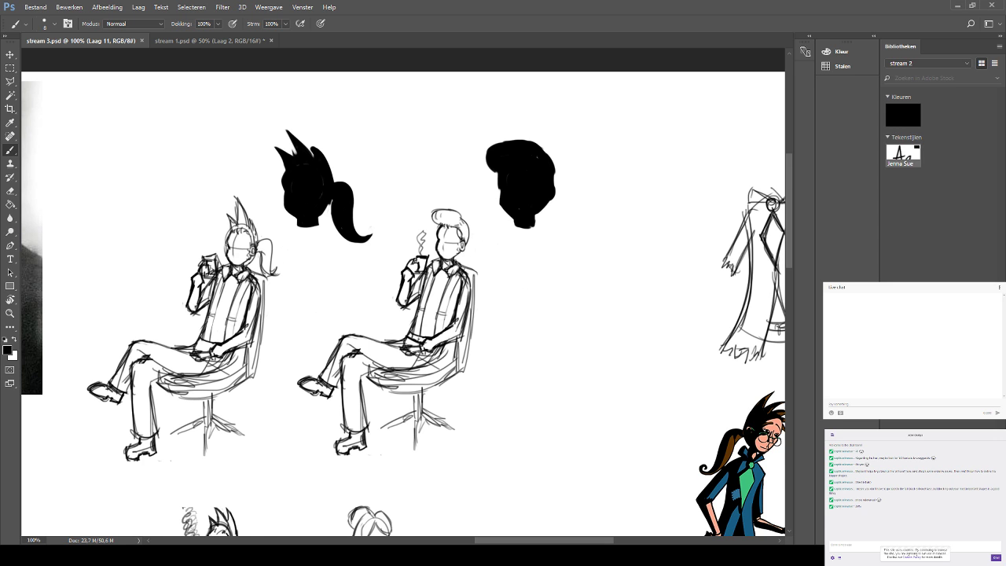
drag(360, 373, 287, 293)
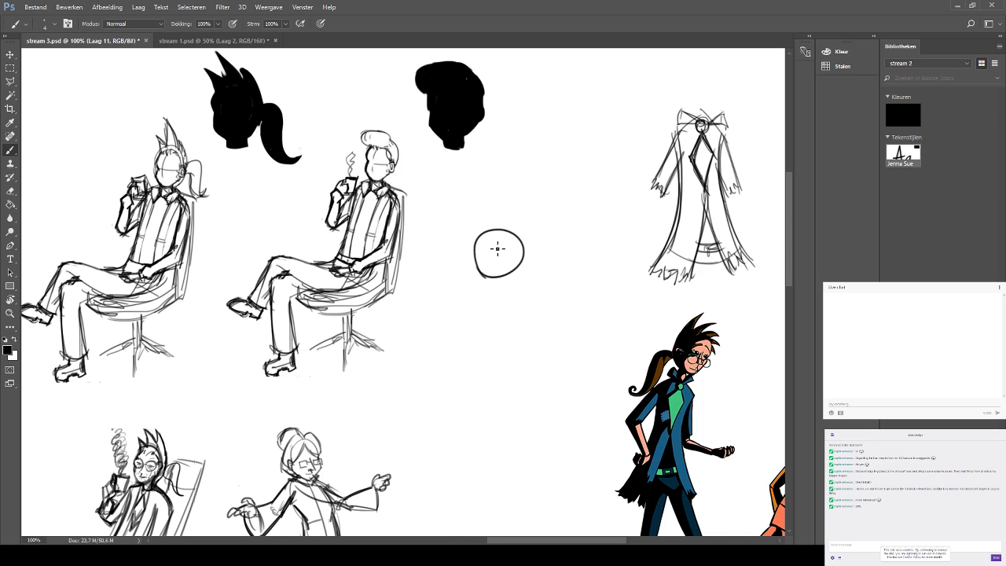
drag(496, 264, 670, 303)
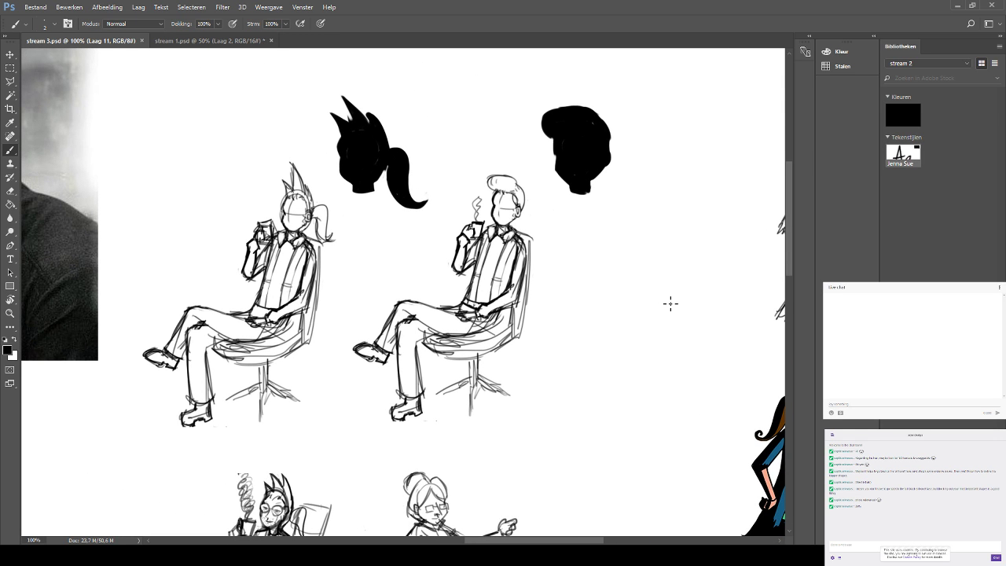
drag(485, 200, 678, 289)
drag(550, 283, 338, 206)
drag(512, 237, 338, 257)
mouse_move(412, 269)
mouse_down()
mouse_move(626, 218)
mouse_move(688, 233)
mouse_up()
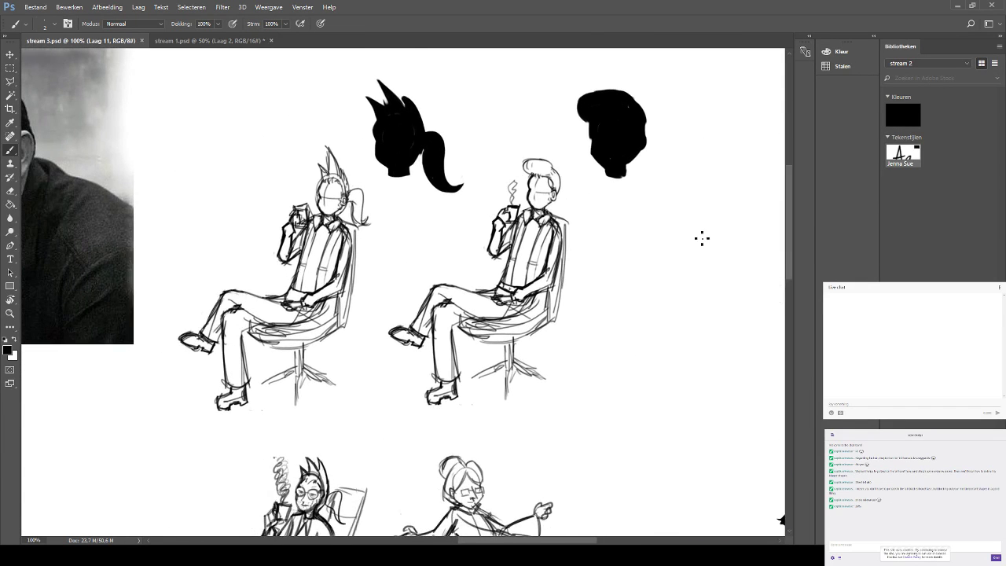
Try sketching large round glasses on the seated ponytail figure's face with a size 2 brush, and undo the strokes.
key(ctrl+plus)
key(ctrl+plus)
drag(482, 215, 704, 441)
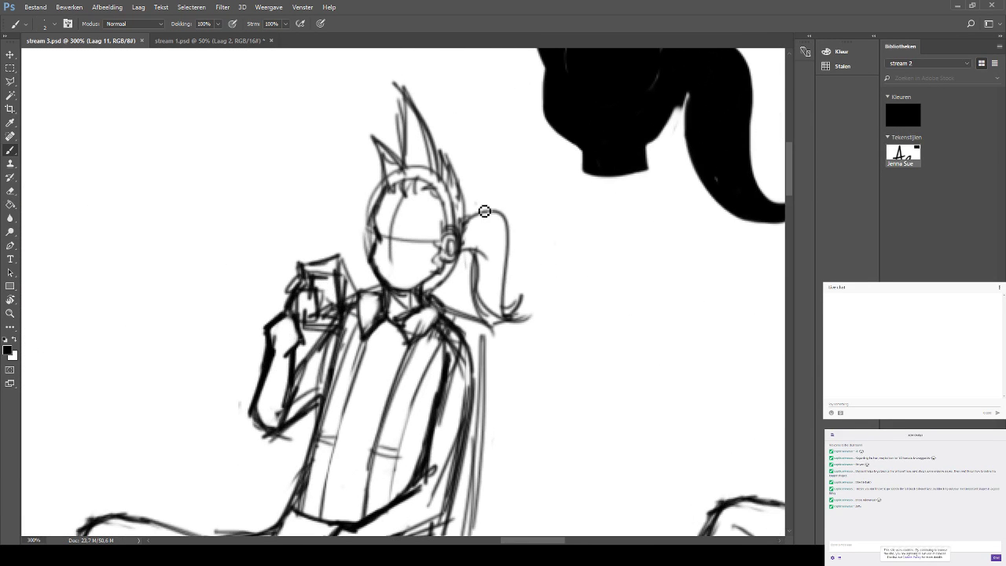
mouse_move(376, 226)
mouse_down()
mouse_move(379, 239)
mouse_move(402, 240)
mouse_move(418, 225)
mouse_move(417, 249)
mouse_move(404, 251)
mouse_move(425, 237)
mouse_up()
key(ctrl+z)
key(ctrl+z)
key(ctrl+z)
key(ctrl+z)
key(ctrl+z)
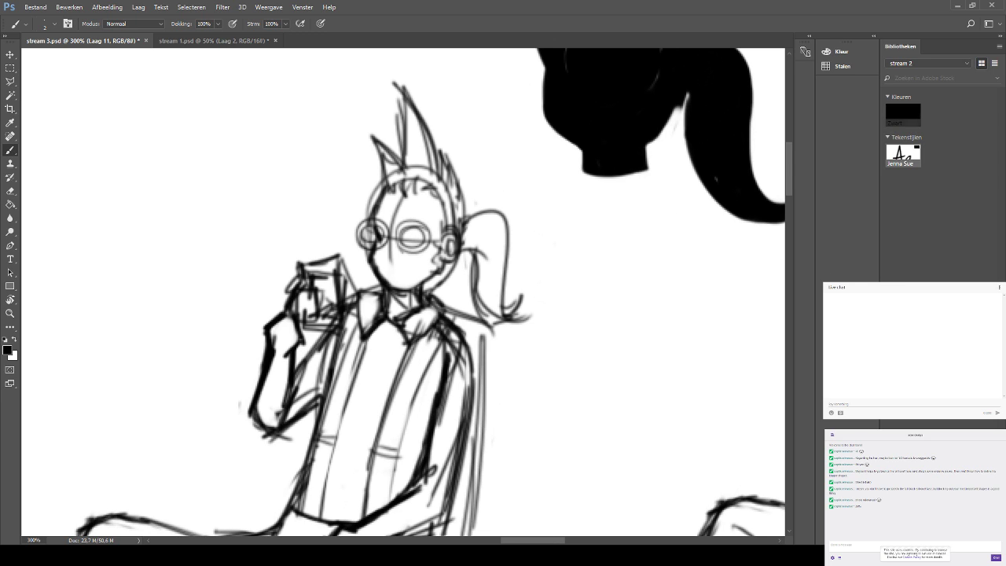
key(ctrl+z)
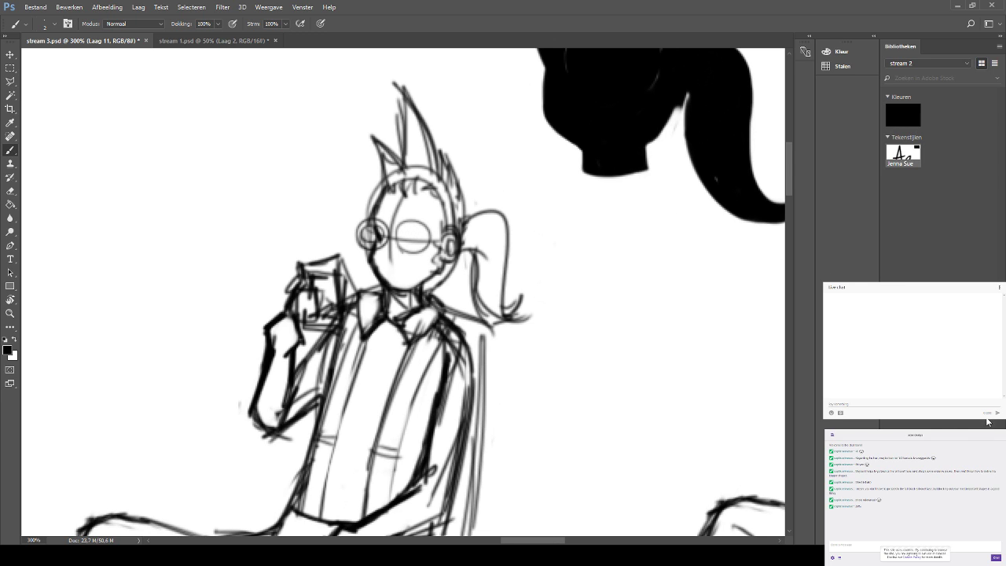
key(ctrl+z)
key(ctrl+z)
key(ctrl+z)
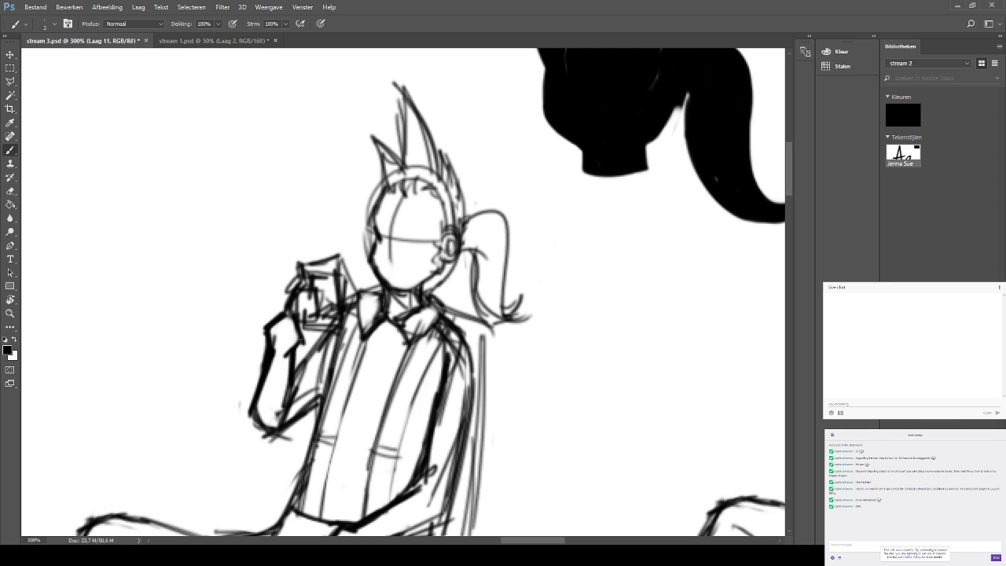
Sketch smaller round double-rimmed glasses along the eye line of the seated ponytail figure, undoing misplaced strokes.
key(ctrl+z)
key(ctrl+z)
key(ctrl+z)
key(ctrl+z)
key(ctrl+z)
key(ctrl+z)
key(ctrl+z)
key(ctrl+z)
key(ctrl+z)
key(ctrl+z)
key(ctrl+z)
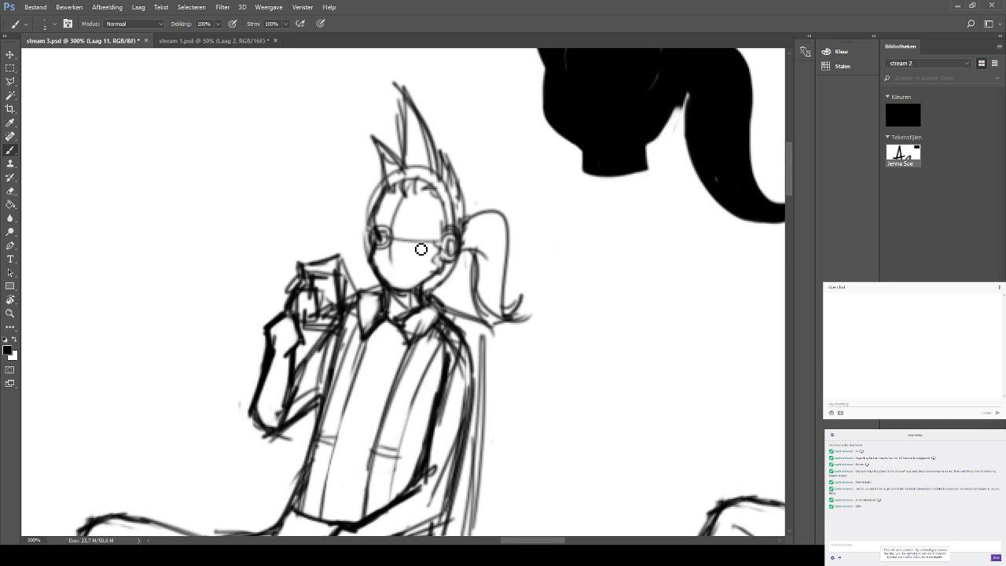
key(ctrl+z)
key(ctrl+z)
key(ctrl+z)
key(ctrl+z)
key(ctrl+z)
key(ctrl+z)
key(ctrl+z)
key(ctrl+z)
key(ctrl+z)
key(ctrl+z)
key(ctrl+z)
key(ctrl+z)
key(ctrl+z)
key(ctrl+z)
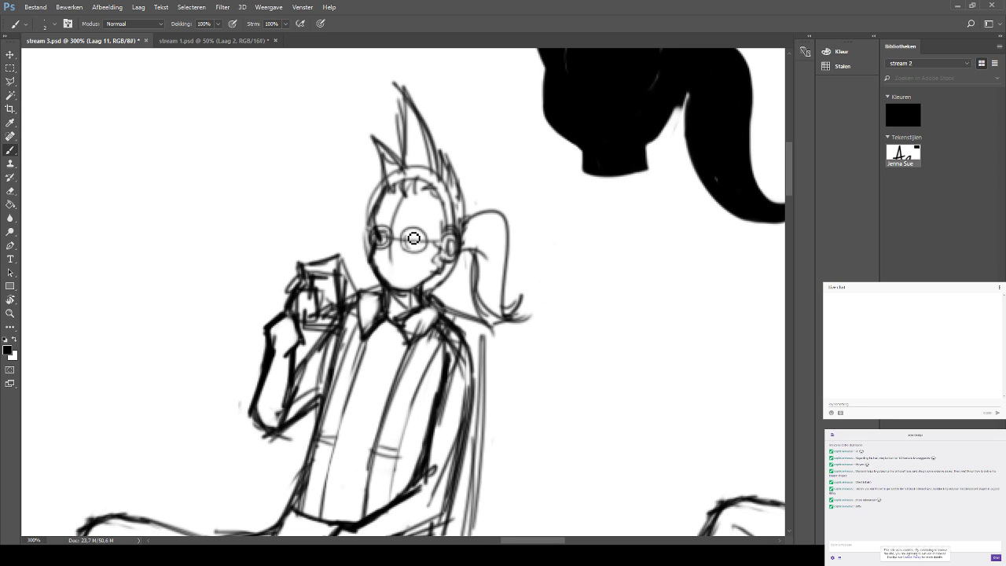
Sketch the nose, small mouth and an eye inside the near lens on the seated ponytail figure's face.
mouse_move(414, 246)
mouse_down()
mouse_move(533, 258)
mouse_move(636, 182)
mouse_move(491, 278)
mouse_move(444, 327)
mouse_up()
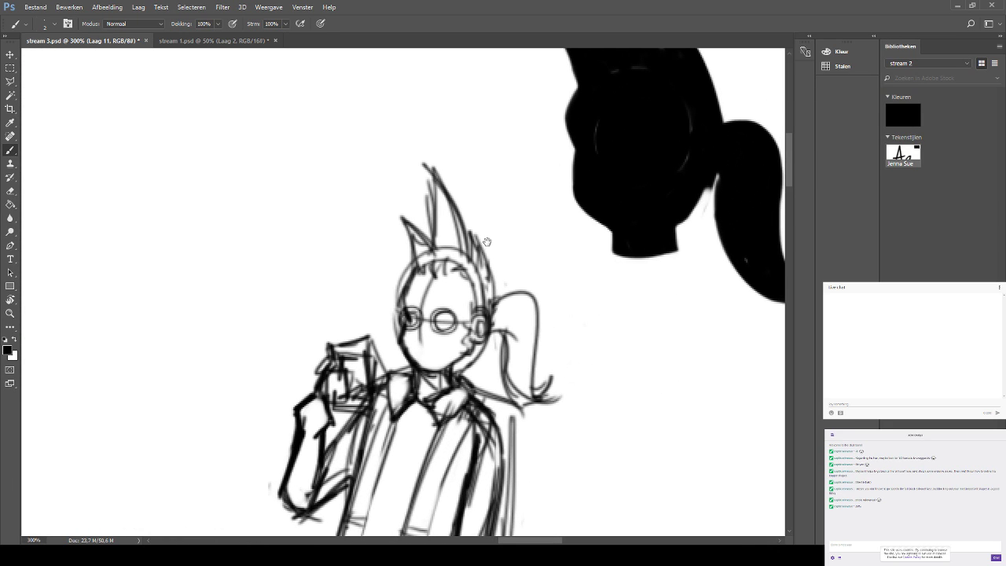
mouse_move(487, 241)
mouse_down()
mouse_move(524, 166)
mouse_move(425, 181)
mouse_up()
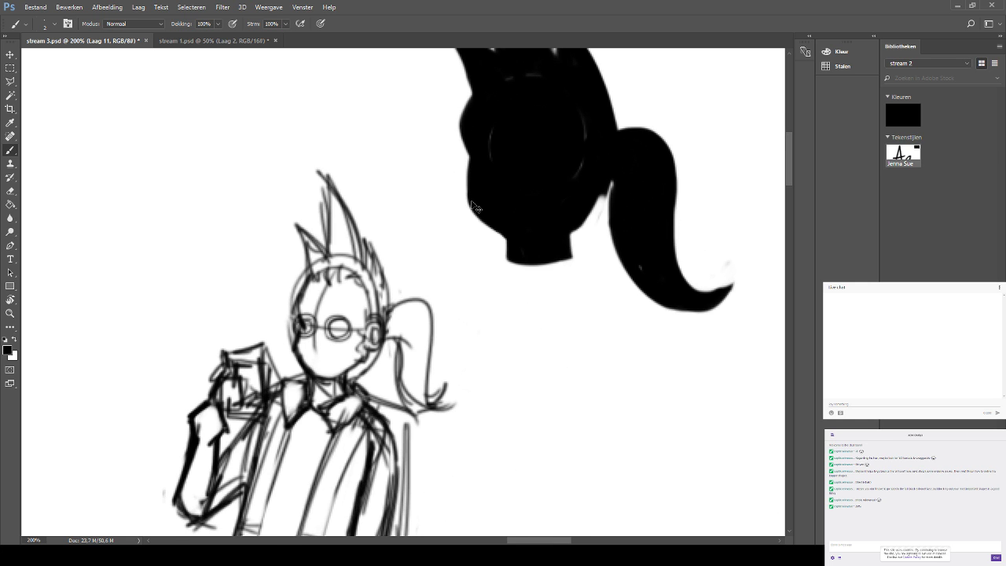
key(ctrl+minus)
key(ctrl+minus)
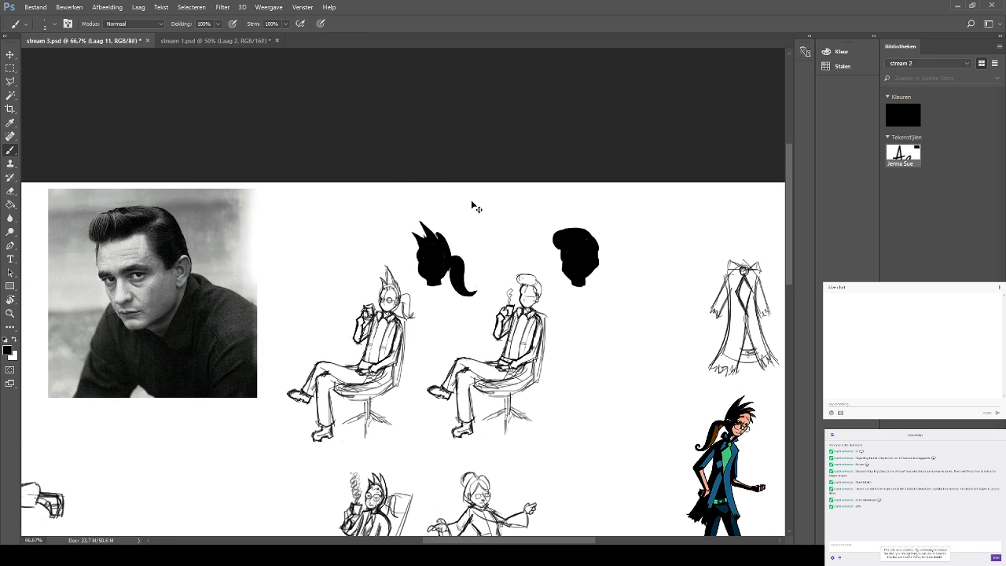
key(ctrl+plus)
key(ctrl+plus)
key(ctrl+plus)
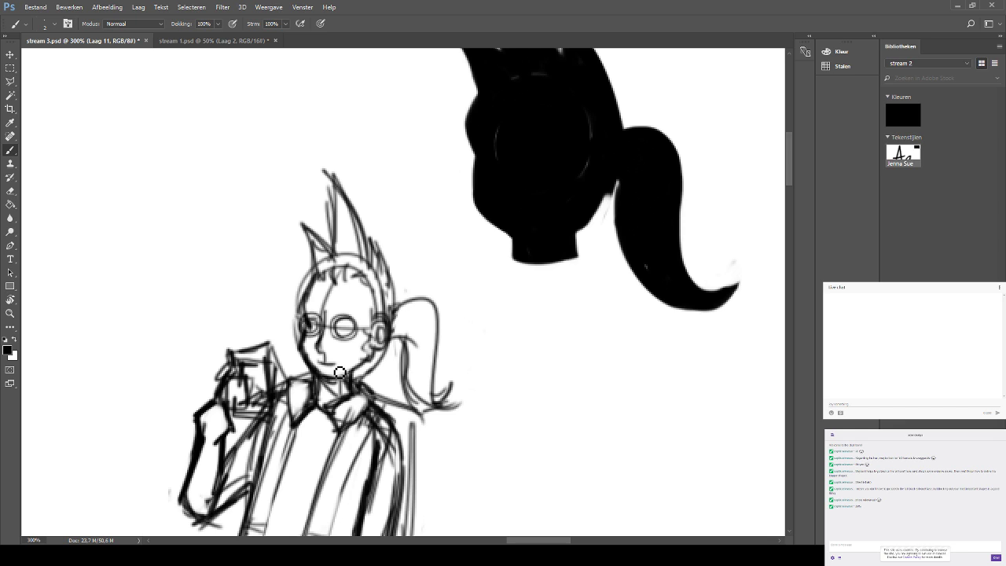
drag(509, 283, 461, 250)
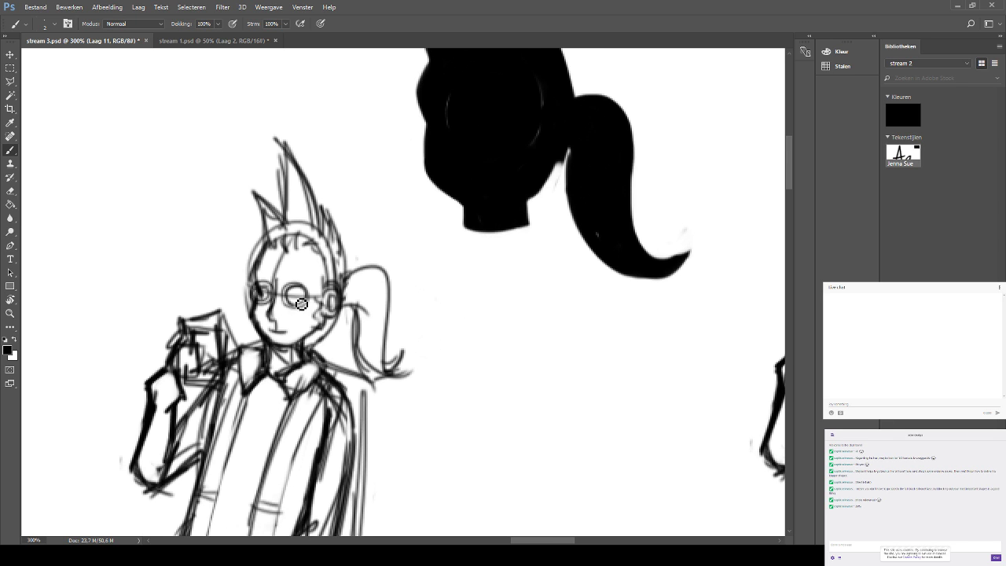
drag(292, 296, 305, 300)
Sketch the nose and the start of the mouth on the seated quiff figure's face.
drag(431, 293, 411, 259)
drag(506, 290, 369, 243)
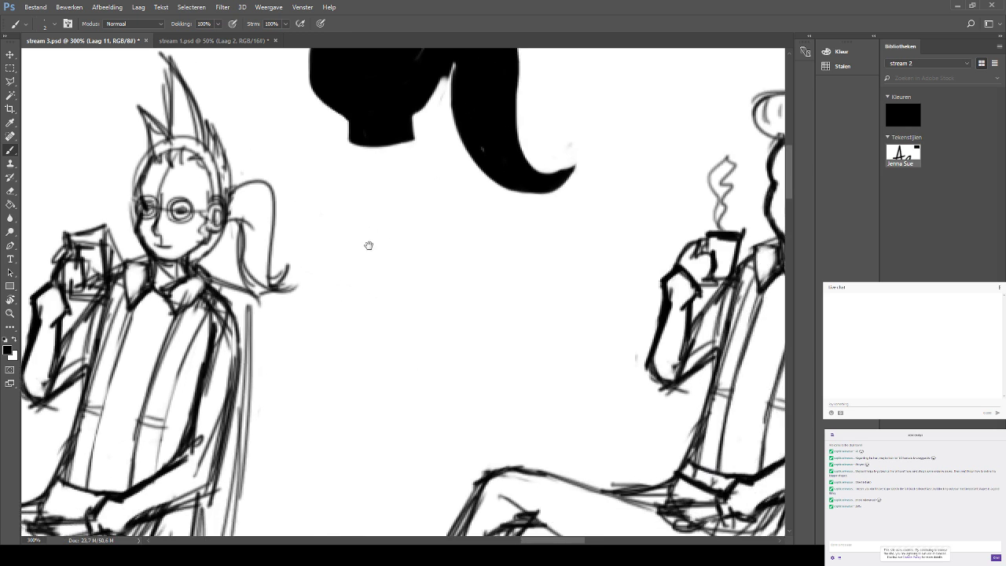
drag(600, 218, 379, 193)
drag(627, 122, 715, 184)
drag(677, 143, 582, 134)
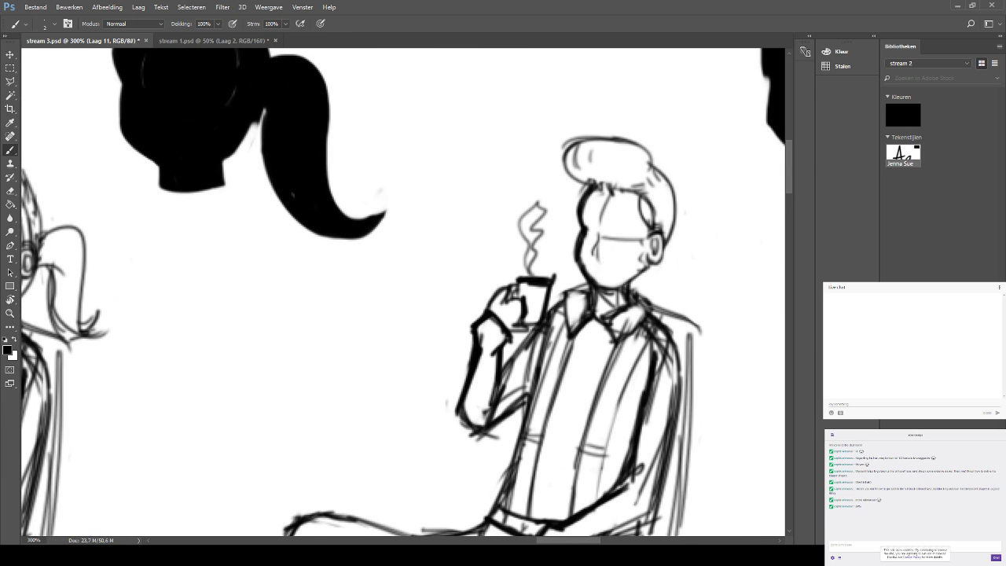
mouse_move(607, 256)
mouse_down()
mouse_move(696, 231)
mouse_move(586, 246)
mouse_up()
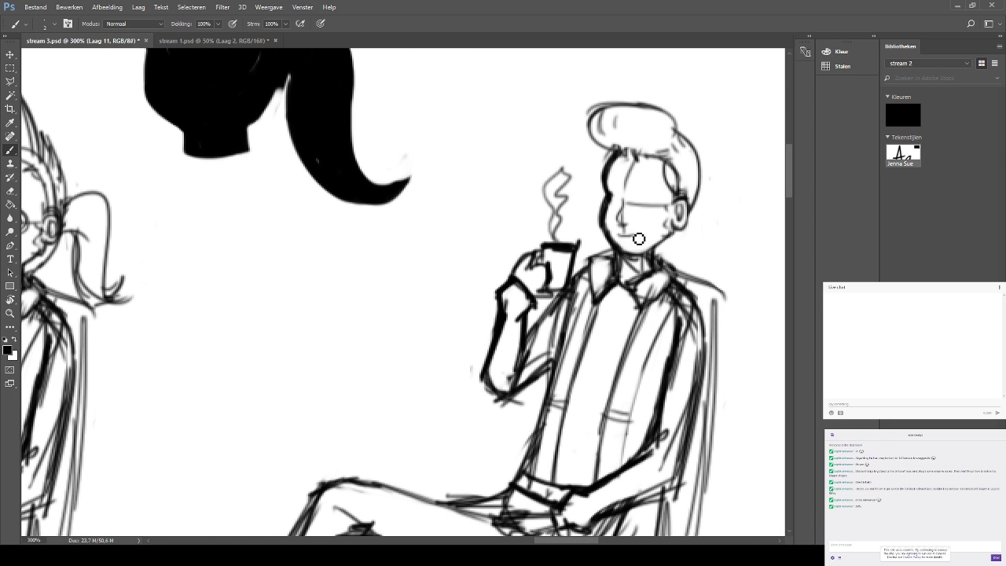
Complete the quiff figure's smile and sketch round double-rimmed glasses with a bridge and temple arm, undoing misplaced strokes.
mouse_move(636, 232)
mouse_down()
mouse_move(690, 193)
mouse_move(612, 204)
mouse_move(618, 226)
mouse_move(651, 223)
mouse_move(641, 228)
mouse_move(651, 236)
mouse_move(676, 219)
mouse_move(660, 236)
mouse_move(668, 206)
mouse_up()
key(ctrl+z)
key(ctrl+z)
key(ctrl+z)
key(ctrl+z)
key(ctrl+z)
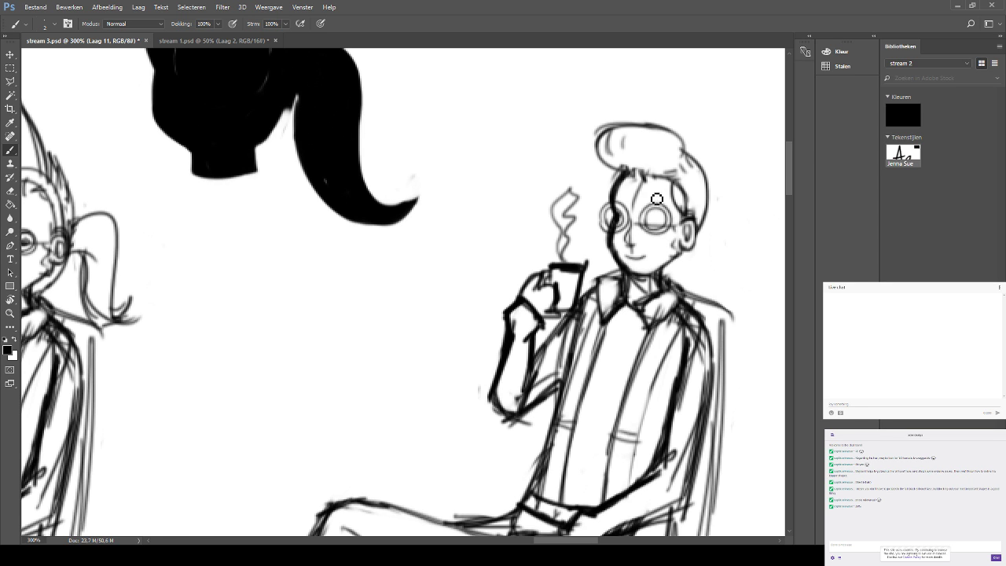
drag(627, 179, 755, 153)
drag(694, 151, 529, 152)
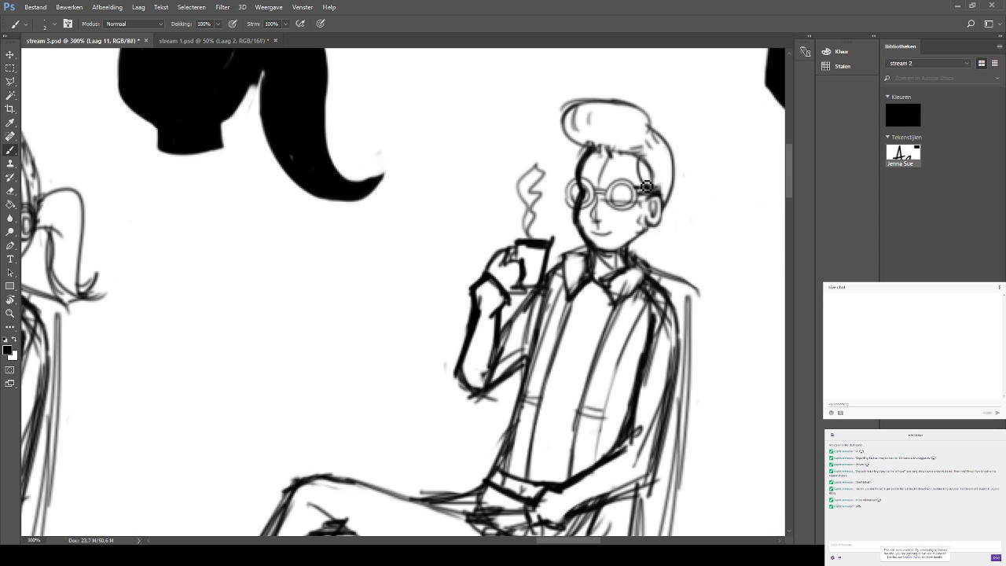
Sketch eyes inside the quiff figure's lenses and add short stubble marks on the chin.
drag(609, 151, 817, 92)
drag(747, 84, 458, 197)
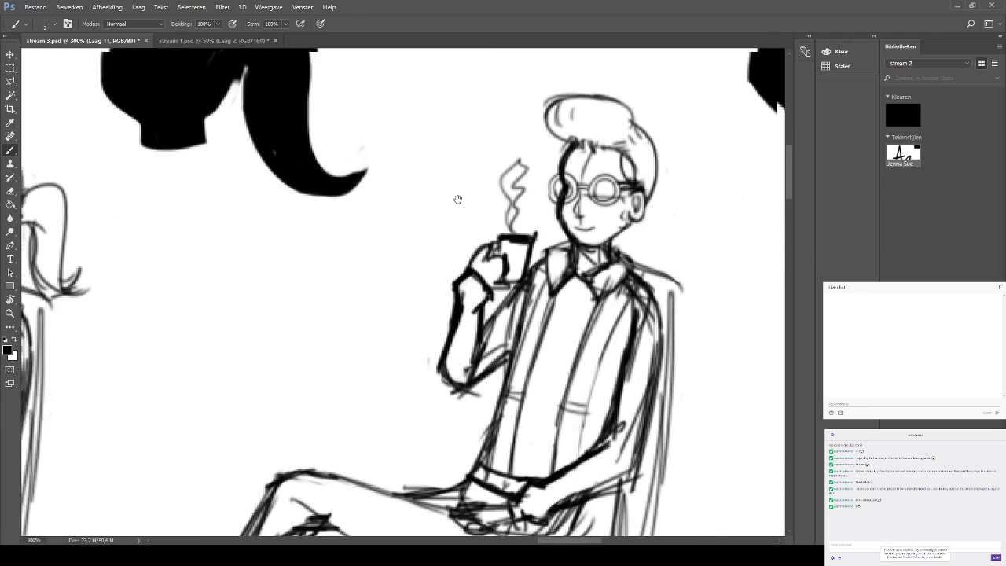
mouse_move(536, 198)
mouse_down()
mouse_move(523, 203)
mouse_move(528, 208)
mouse_move(521, 196)
mouse_move(494, 202)
mouse_move(524, 202)
mouse_up()
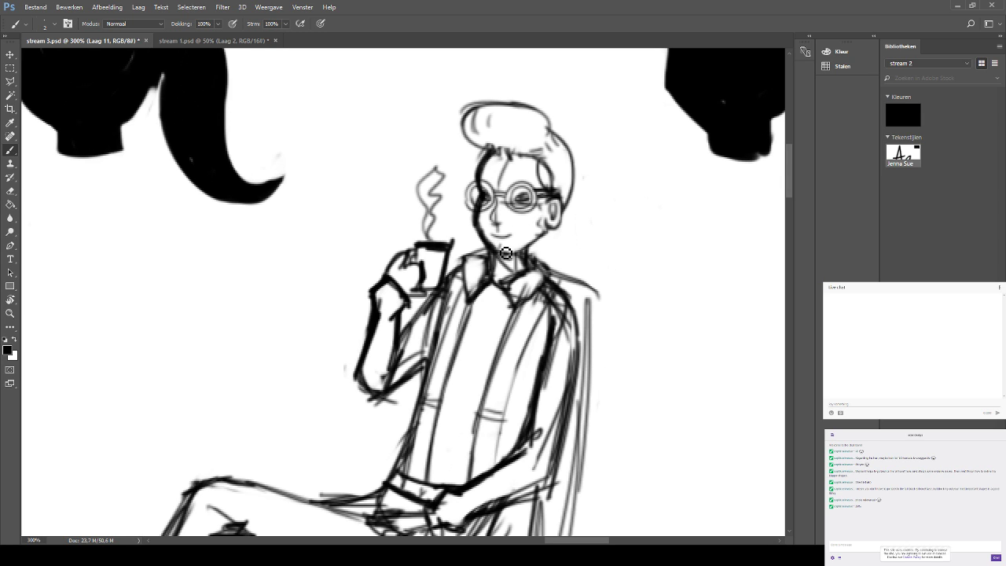
drag(500, 240, 512, 248)
drag(629, 165, 620, 112)
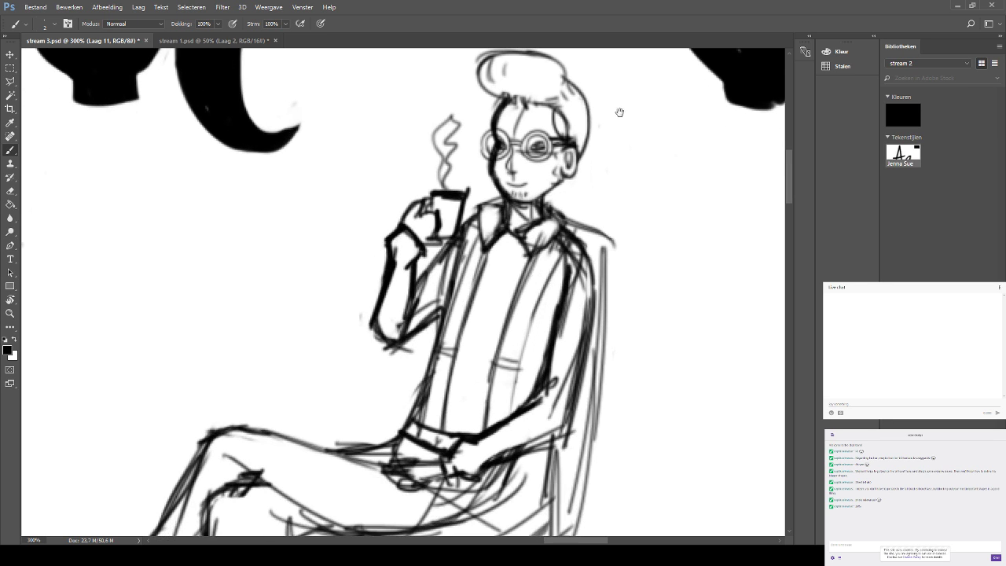
Erase the eye inside the quiff figure's near lens and the stubble marks on the chin.
click(10, 191)
mouse_move(540, 154)
mouse_down()
mouse_move(532, 135)
mouse_move(504, 148)
mouse_up()
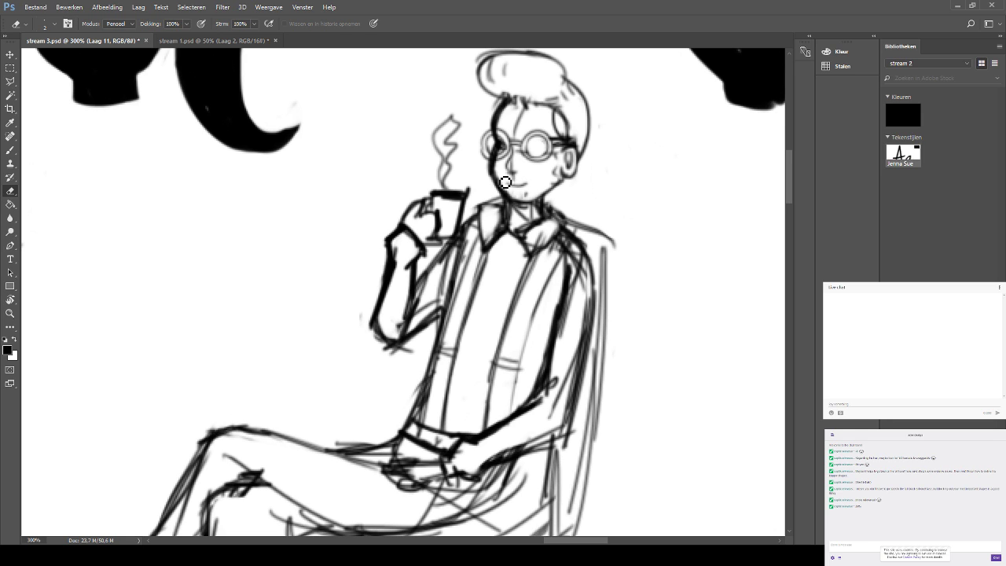
drag(505, 180, 516, 196)
key([)
Redraw the eye inside the quiff figure's near lens with the Brush, matching the ponytail figure's eyes.
click(10, 148)
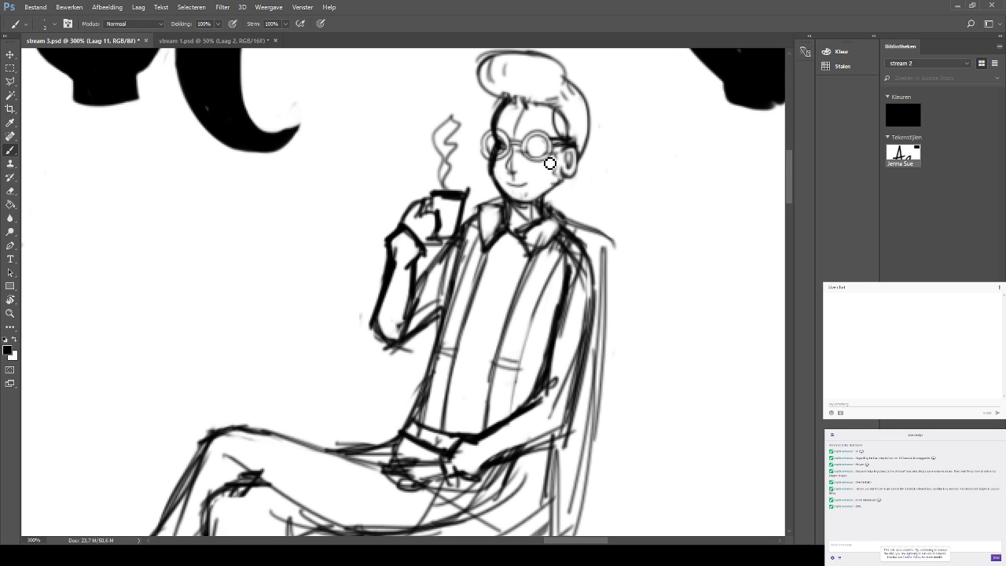
mouse_move(541, 151)
mouse_down()
mouse_move(550, 153)
mouse_move(534, 157)
mouse_up()
drag(496, 104, 729, 203)
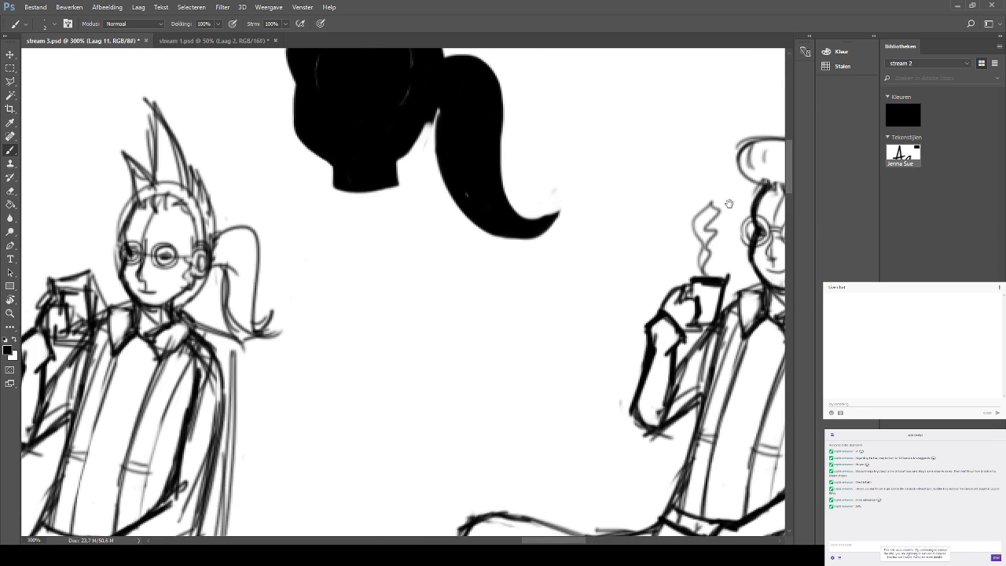
drag(658, 161, 468, 153)
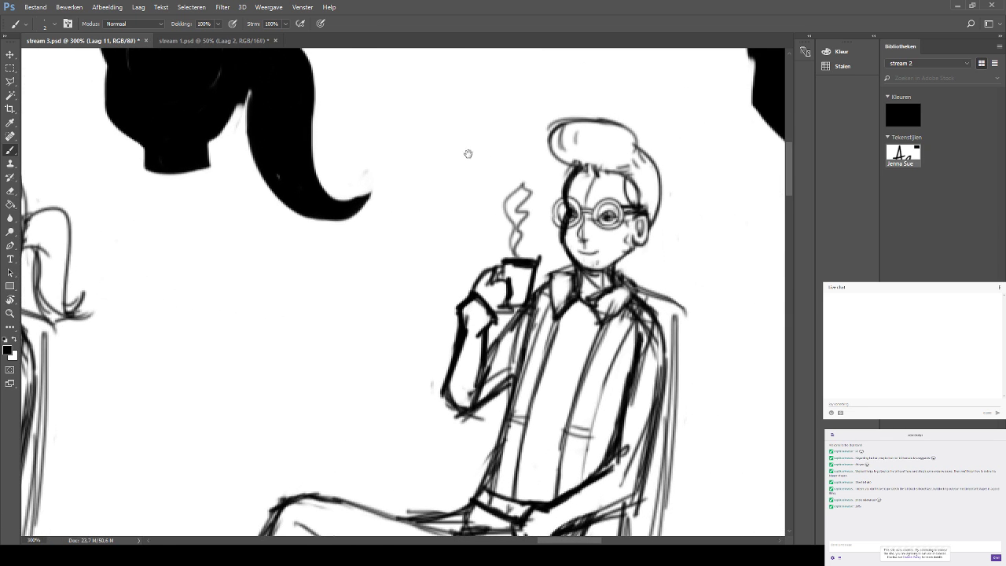
Erase the eye inside the quiff figure's lens nearest the ear and redraw it with the Brush.
click(10, 190)
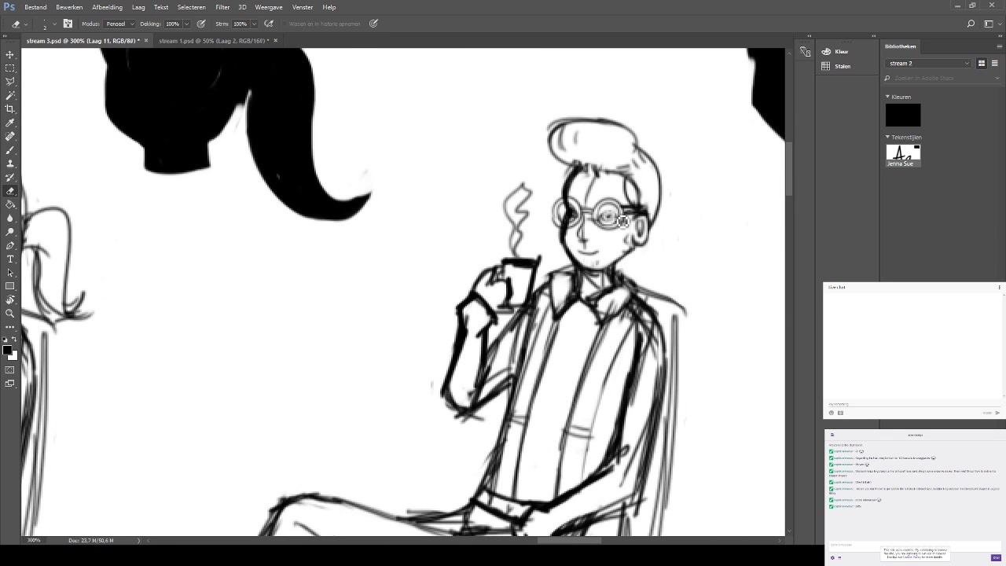
drag(623, 221, 612, 221)
click(9, 149)
mouse_move(427, 207)
mouse_down()
mouse_move(474, 206)
mouse_move(452, 174)
mouse_up()
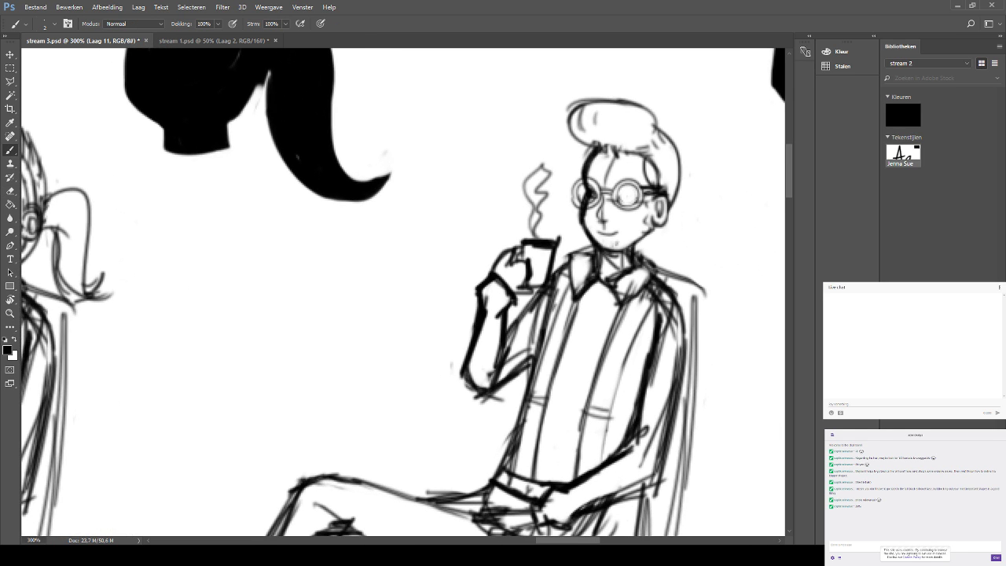
drag(629, 201, 631, 199)
Paint a small ear loop on the side of the black quiff head silhouette and fill out the base of its neck.
mouse_move(565, 208)
mouse_down()
mouse_move(472, 214)
mouse_move(406, 249)
mouse_up()
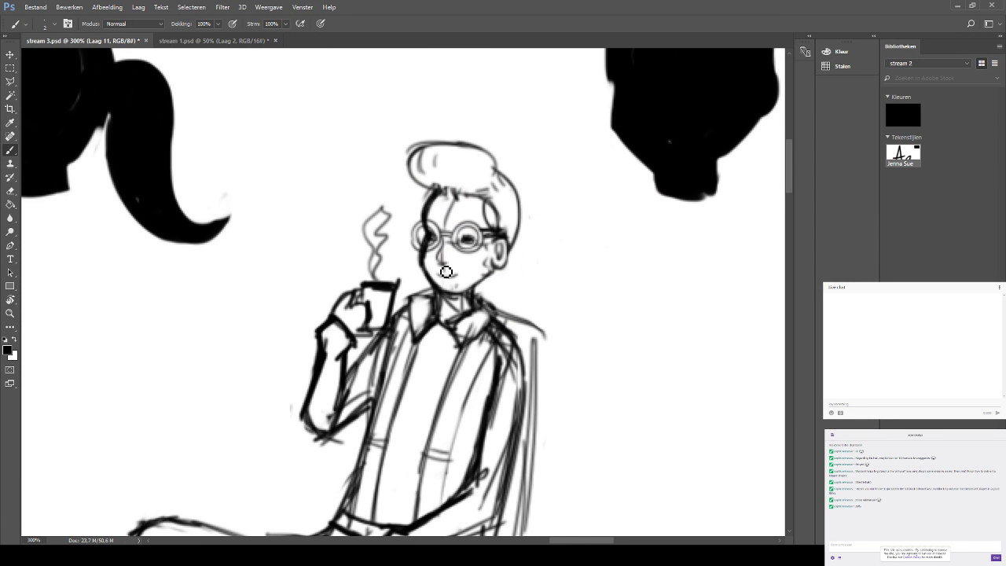
mouse_move(586, 48)
mouse_down()
mouse_move(497, 129)
mouse_move(480, 166)
mouse_up()
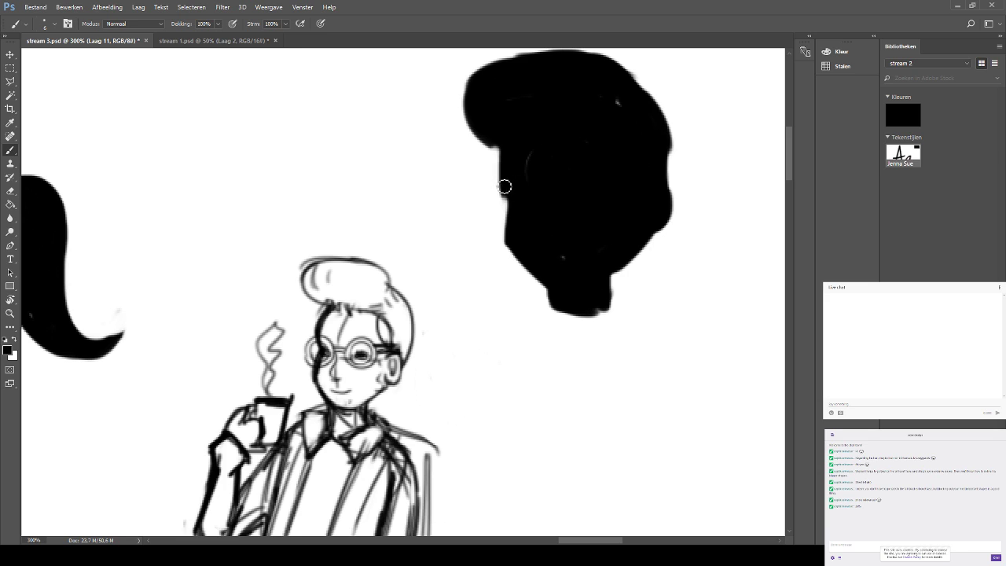
drag(506, 185, 510, 188)
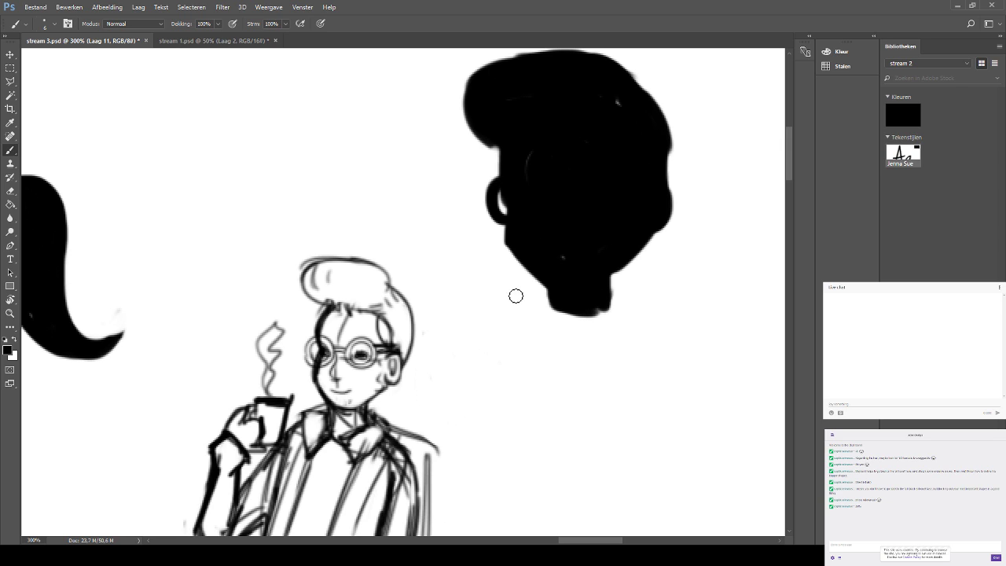
mouse_move(557, 298)
mouse_down()
mouse_move(588, 307)
mouse_move(569, 311)
mouse_move(610, 299)
mouse_move(558, 293)
mouse_move(606, 306)
mouse_move(564, 294)
mouse_up()
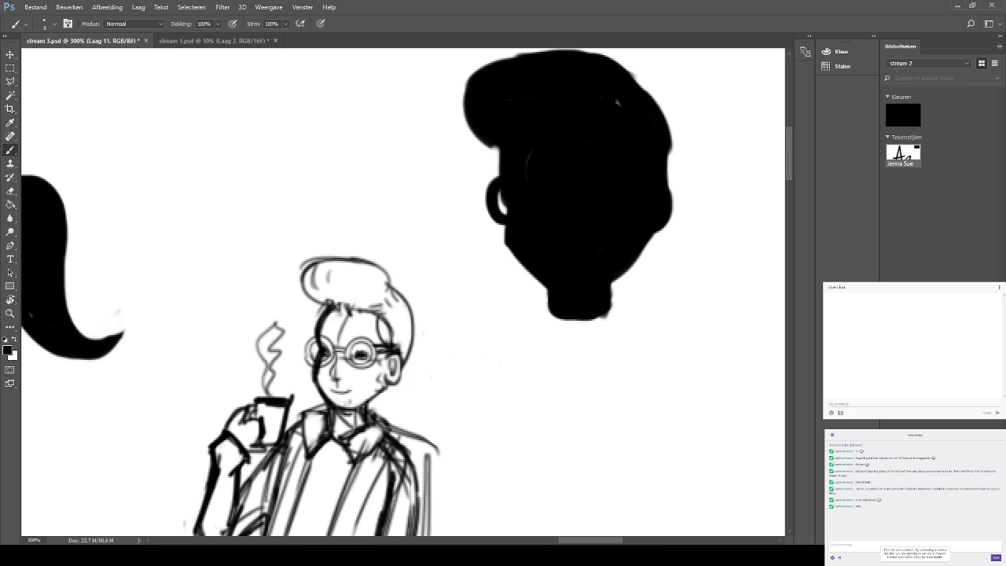
Examine the clothing reference pictures below the sketches, including the man in the grey suit and the man in suspenders.
key(ctrl+minus)
key(ctrl+minus)
key(ctrl+minus)
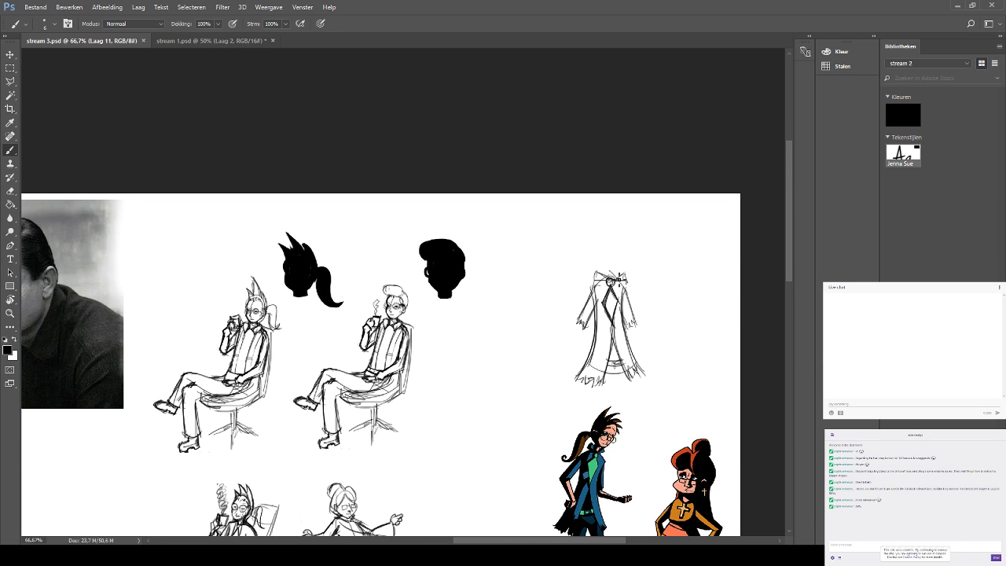
scroll(477, 263, down, 5)
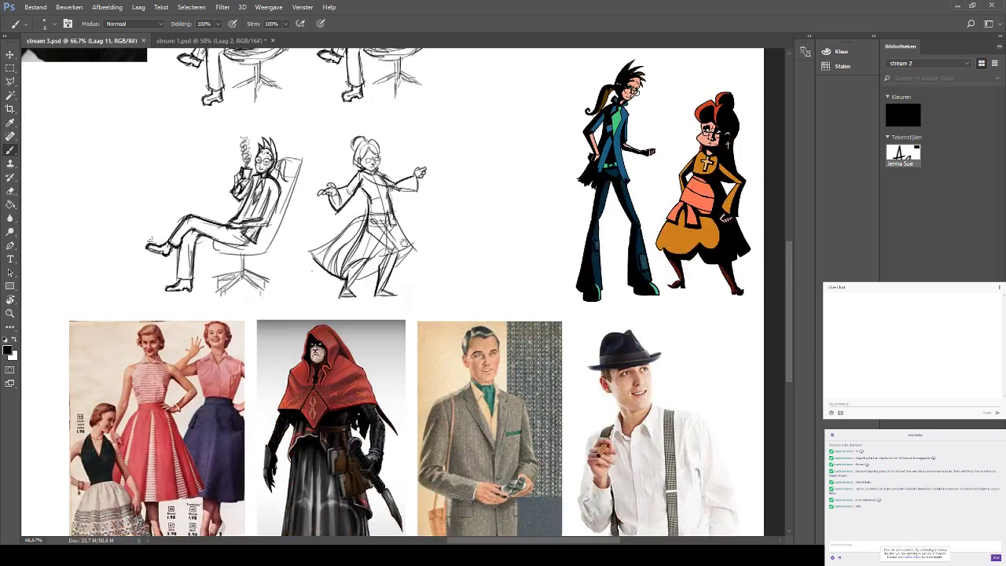
drag(412, 357, 452, 171)
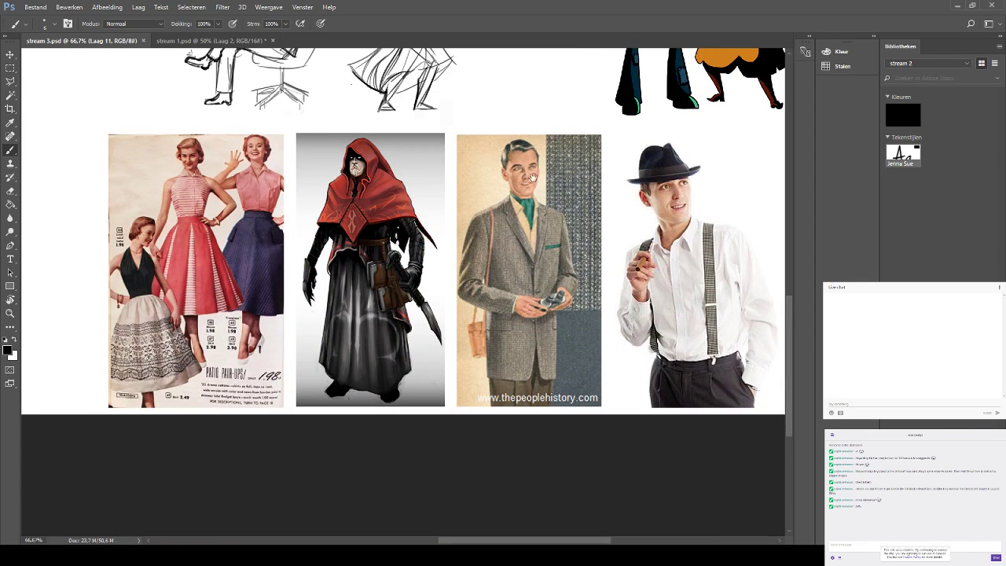
drag(544, 183, 387, 167)
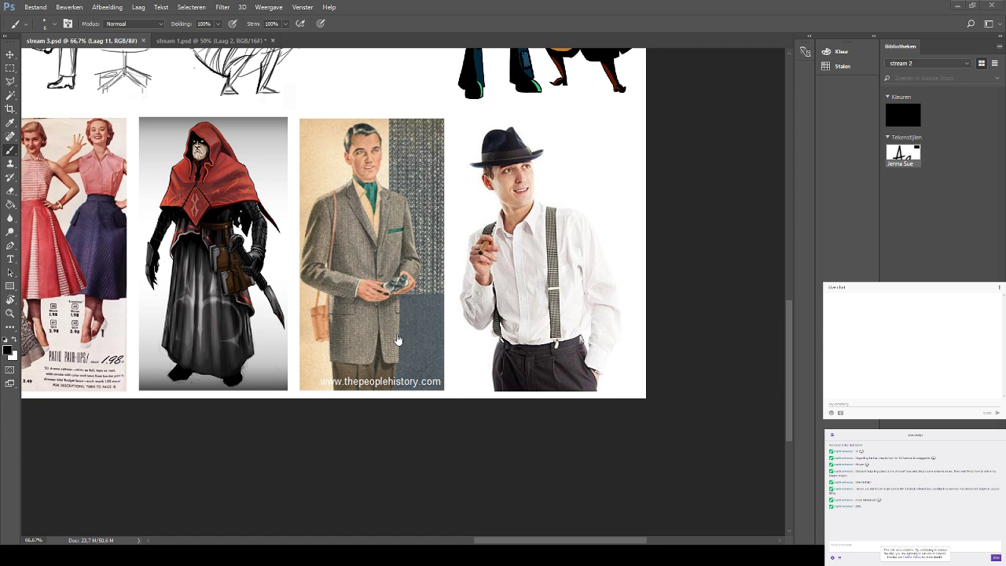
scroll(550, 248, up, 5)
scroll(550, 248, left, 5)
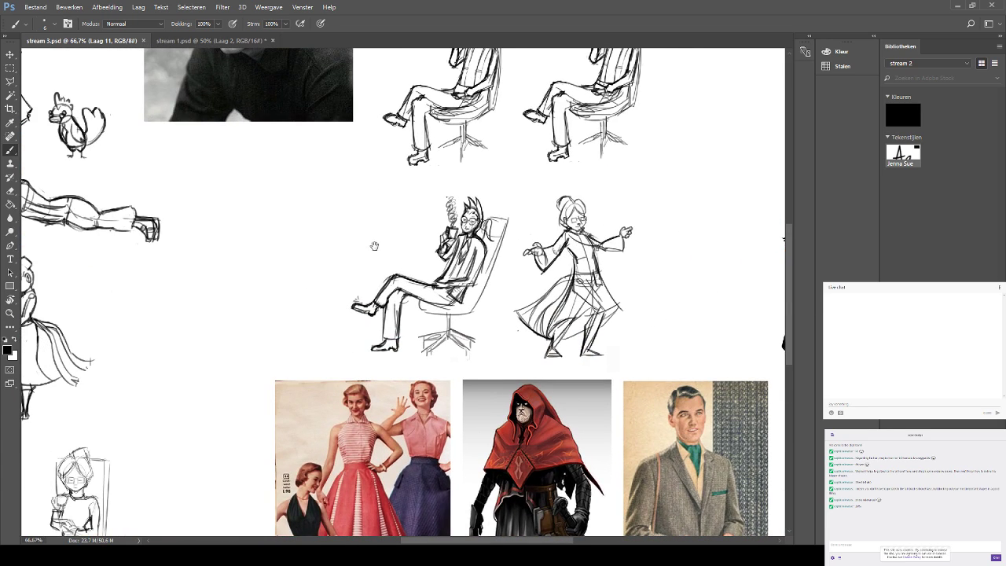
Paste the copied photo of blue-grey dress trousers and move it over the black-and-white portrait photo.
scroll(385, 272, up, 3)
scroll(385, 272, left, 3)
key(ctrl+v)
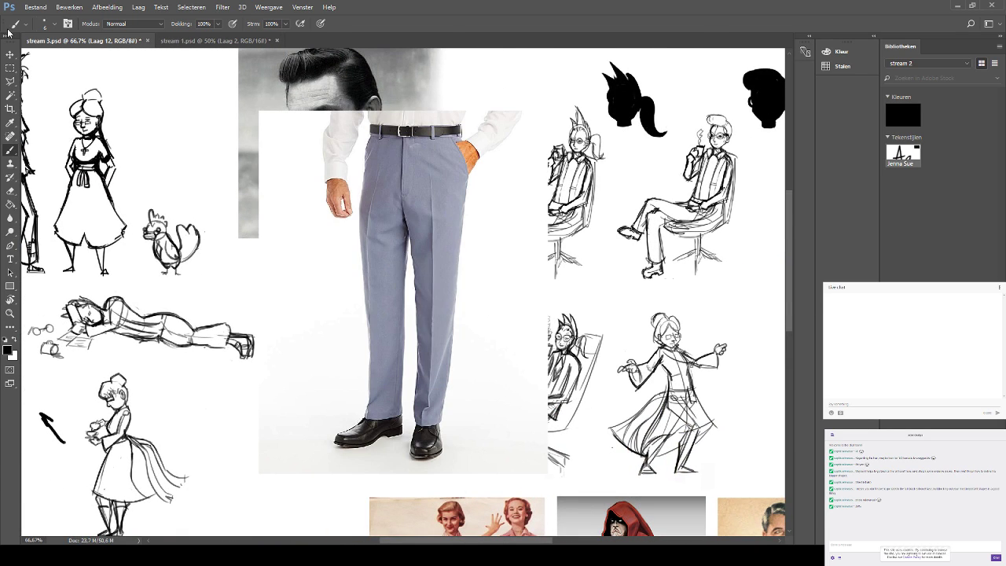
click(10, 54)
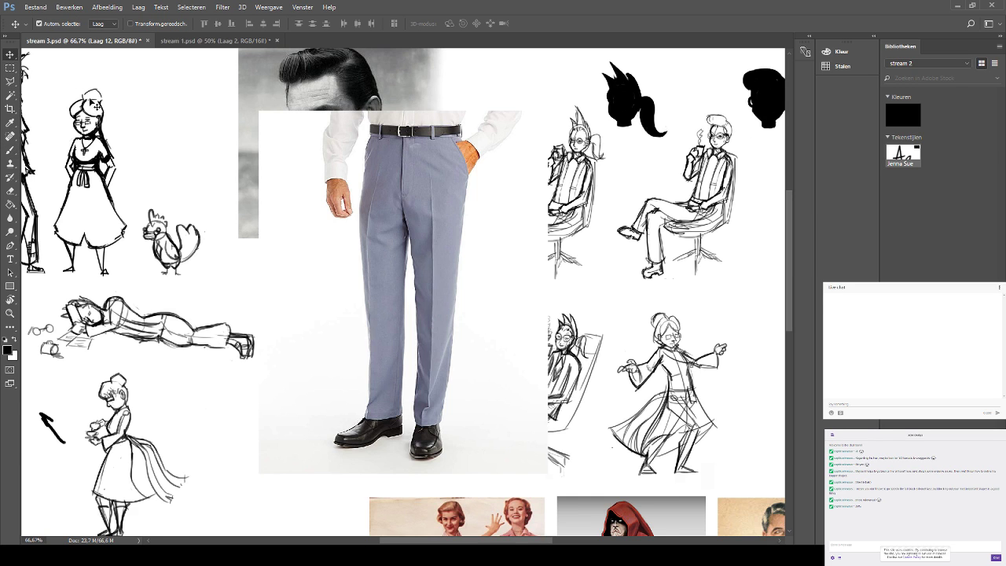
scroll(393, 314, up, 3)
drag(362, 390, 422, 327)
Scale the trousers photo down proportionally and position it at the canvas's upper edge, covering the portrait photo beside the seated figures.
key(ctrl+t)
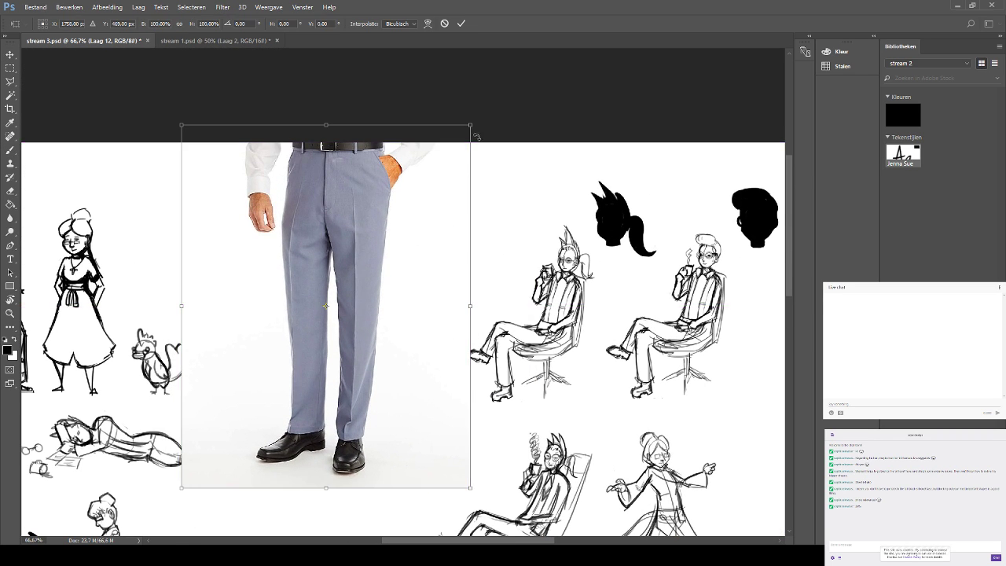
alt+click(457, 134)
drag(472, 125, 421, 179)
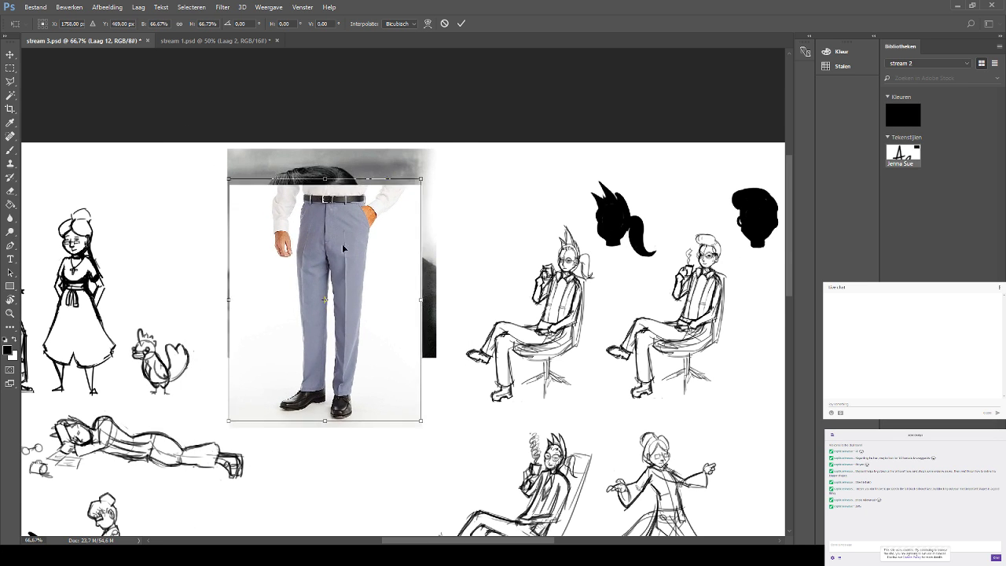
drag(342, 248, 352, 206)
drag(432, 141, 446, 118)
key(Return)
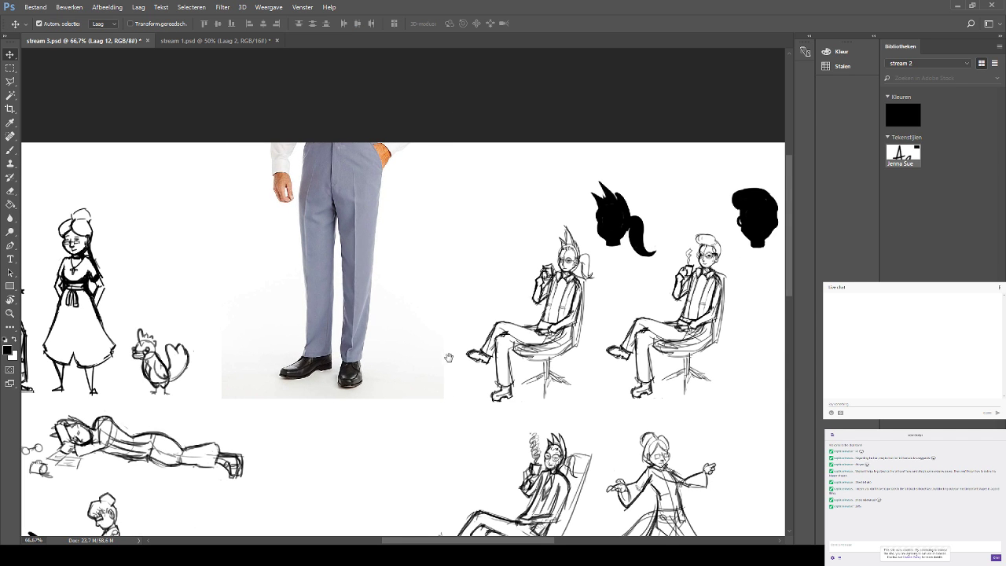
Redraw the quiff figure's planted lower leg with bold, straight trouser outlines using a small Brush.
drag(449, 355, 392, 275)
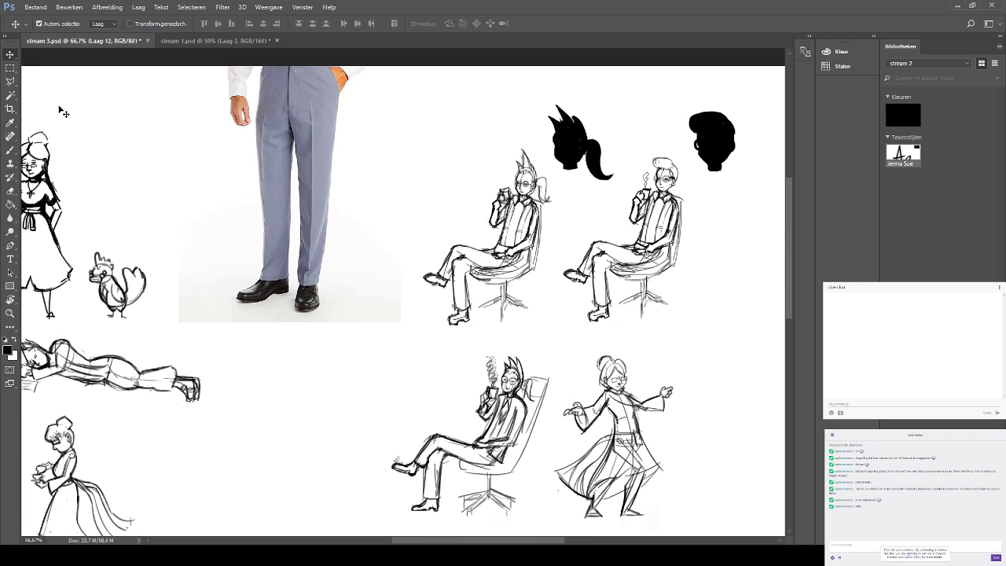
click(11, 135)
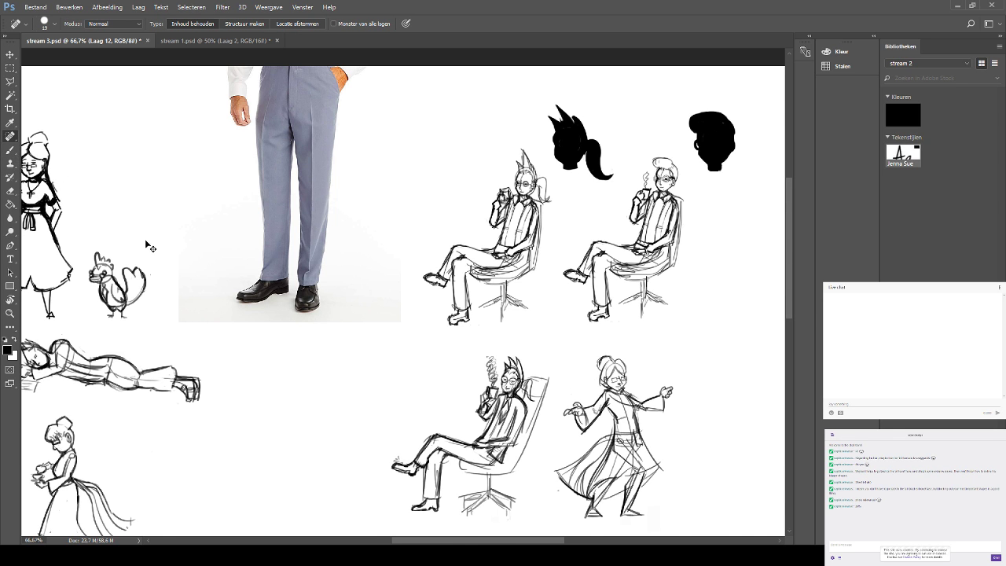
key(ctrl+plus)
key(ctrl+plus)
mouse_move(434, 163)
mouse_down()
mouse_move(386, 317)
mouse_move(409, 249)
mouse_move(358, 290)
mouse_up()
key(ctrl+minus)
key(ctrl+minus)
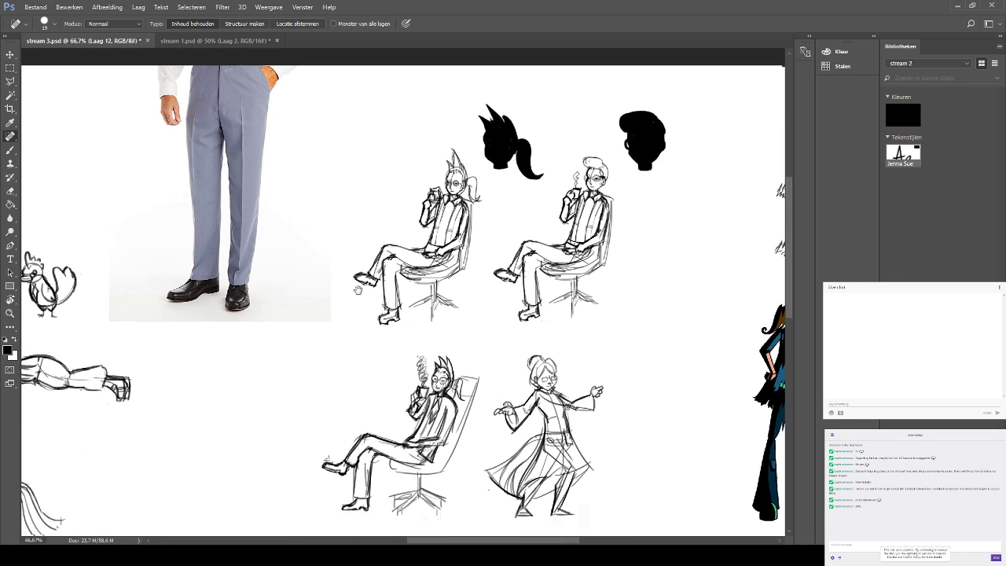
key(bracketleft)
key(bracketleft)
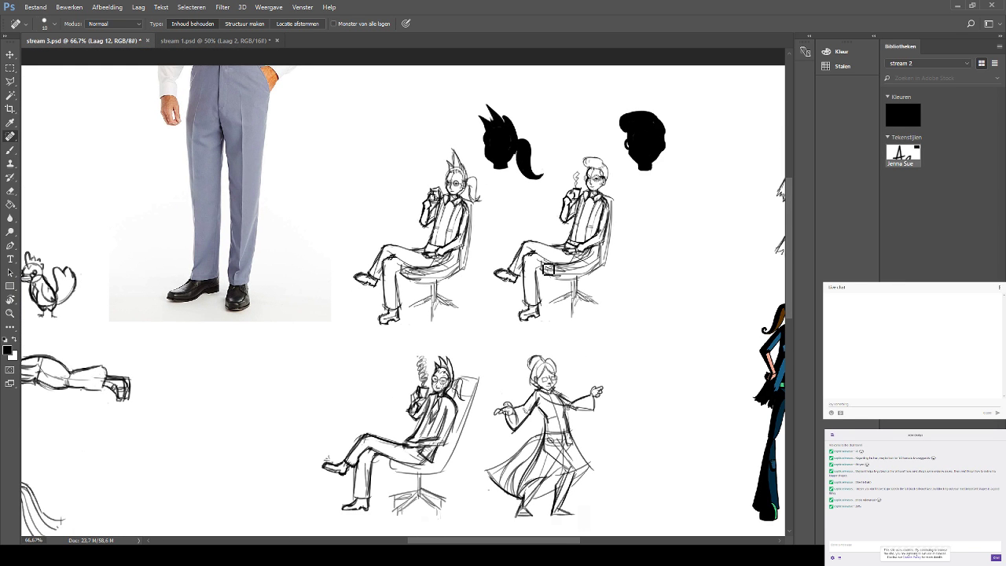
key(bracketleft)
key(bracketleft)
key(bracketleft)
key(bracketleft)
click(10, 150)
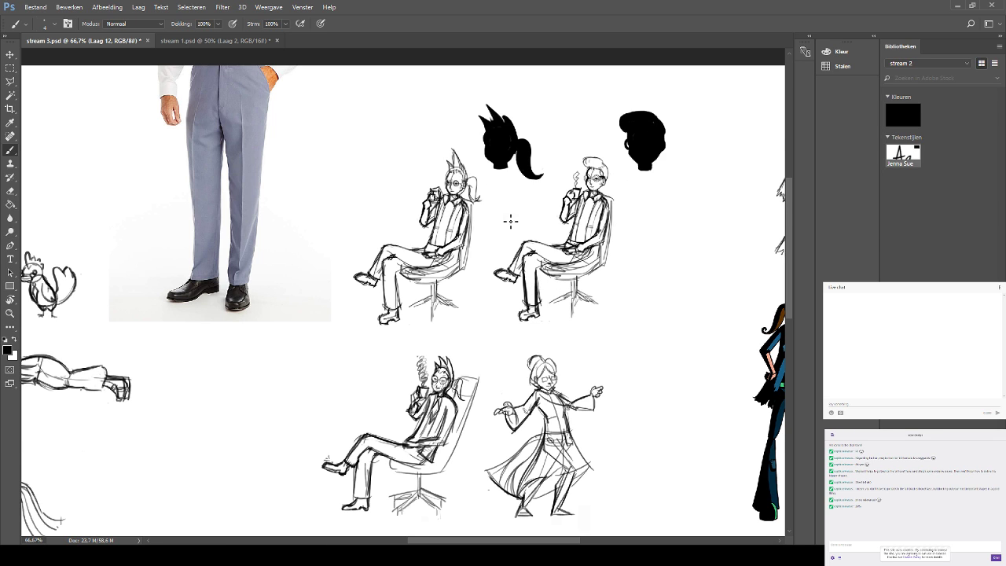
Try to erase the old trouser lines beside the quiff figure's planted lower leg.
click(13, 193)
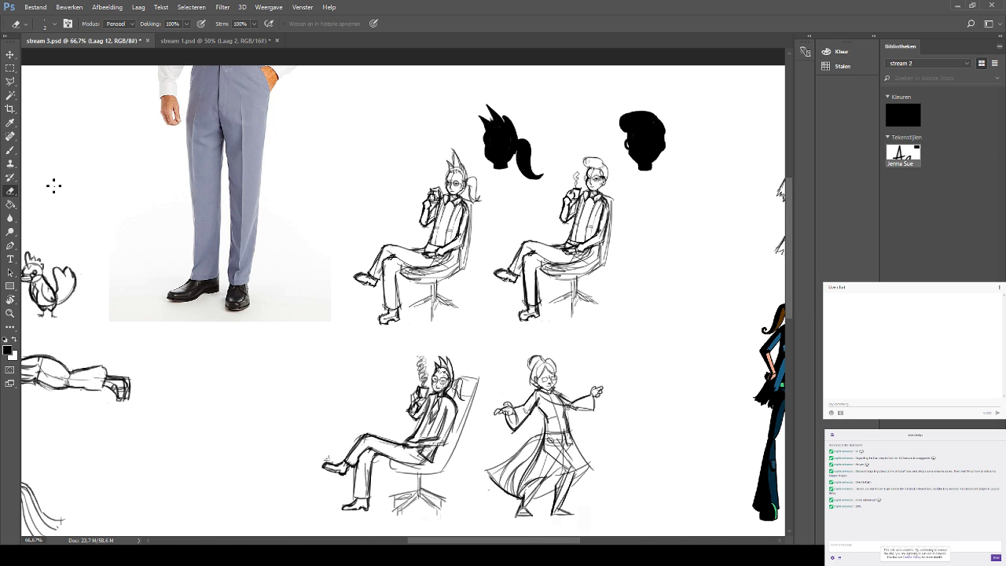
drag(561, 304, 348, 244)
drag(380, 337, 464, 393)
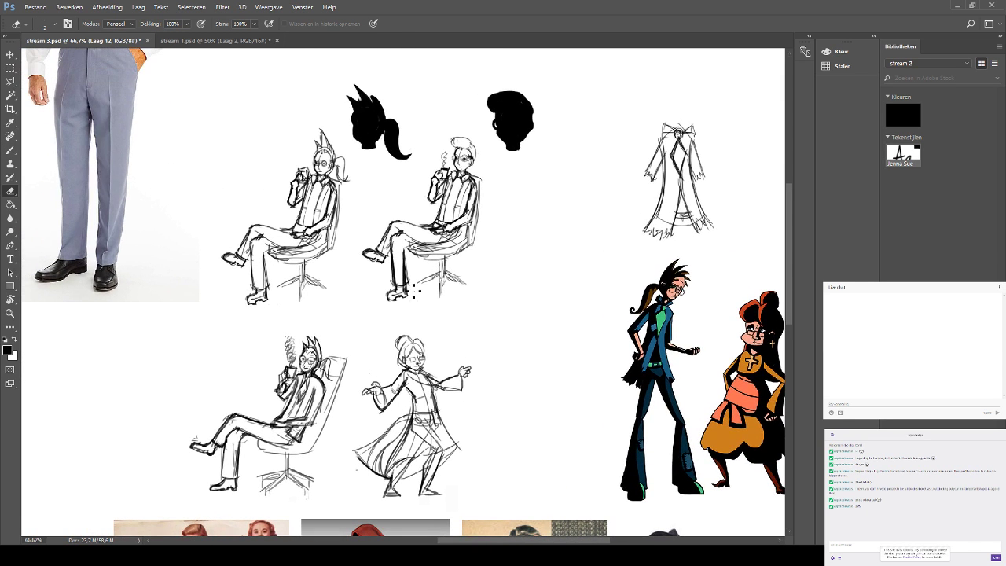
drag(411, 272, 410, 277)
key(ctrl+z)
Merge the redrawn leg lines with the figure's sketch layer and erase the old trouser outline using a larger Eraser.
key(bracketright)
key(bracketright)
key(bracketright)
key(bracketright)
key(bracketright)
key(bracketright)
key(bracketright)
key(bracketright)
key(bracketright)
ctrl+click(903, 346)
key(ctrl+e)
Redraw the shin and trouser hem of the quiff figure's crossed leg, undoing misplaced strokes, and erase the old shin outline.
click(10, 150)
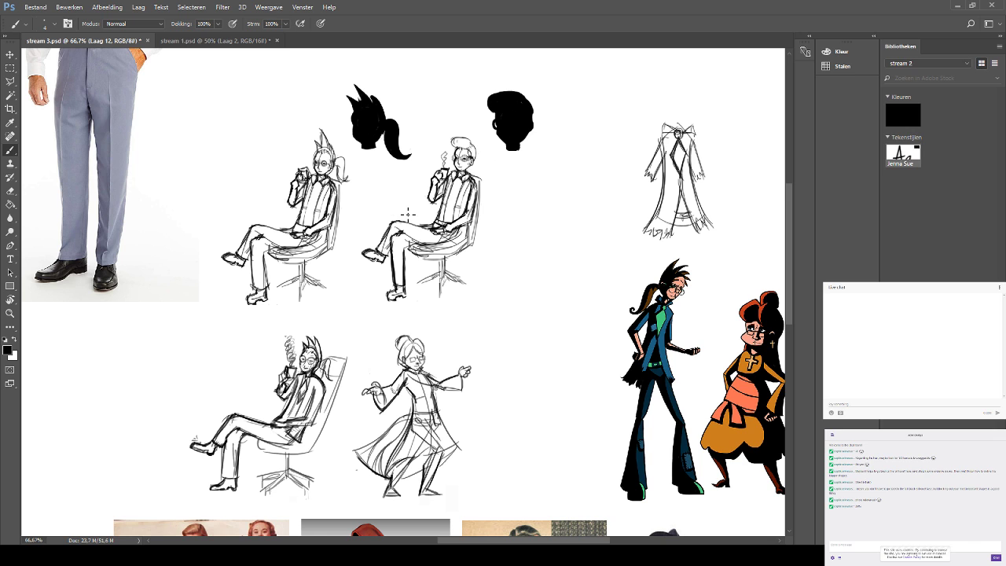
scroll(408, 212, up, 2)
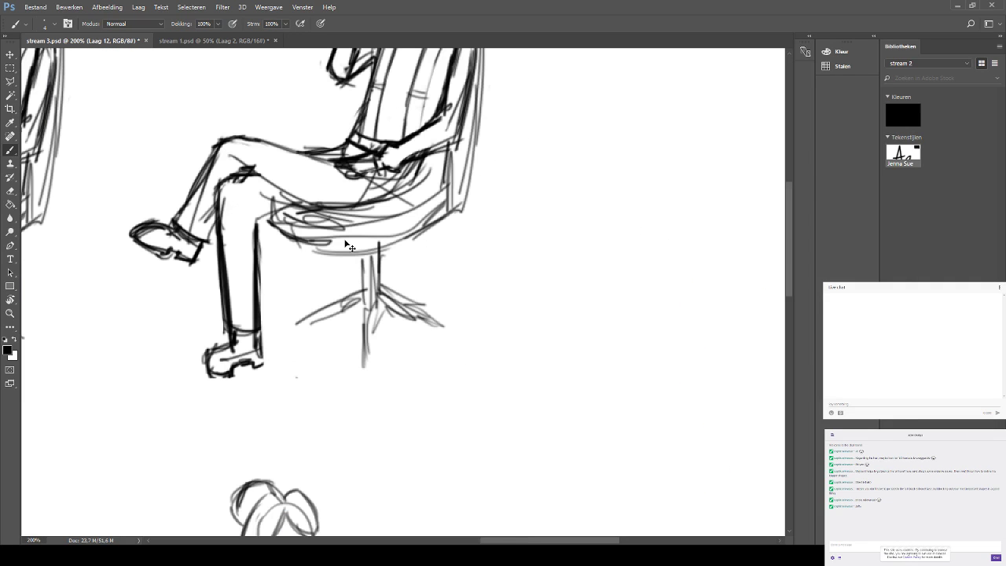
drag(345, 245, 438, 237)
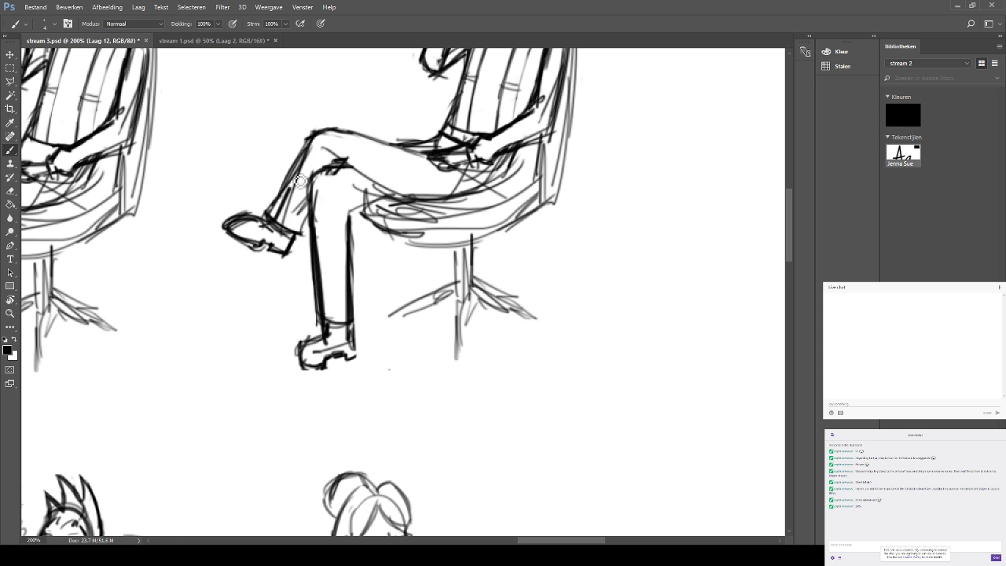
mouse_move(297, 163)
mouse_down()
mouse_move(295, 243)
mouse_move(309, 220)
mouse_move(288, 256)
mouse_move(307, 210)
mouse_up()
key(ctrl+z)
key(ctrl+z)
key(ctrl+z)
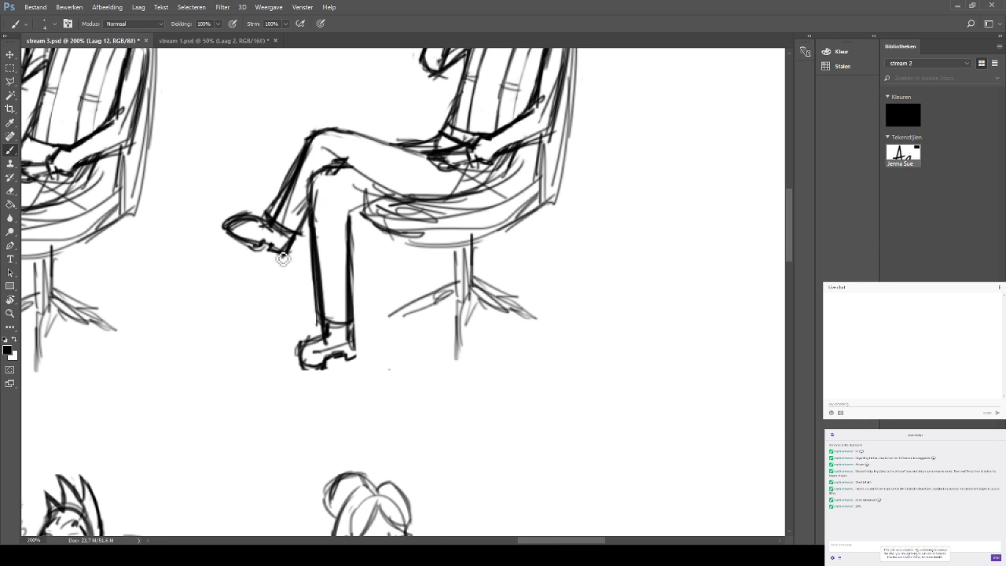
key(ctrl+z)
mouse_move(286, 254)
mouse_down()
mouse_move(307, 210)
mouse_move(301, 217)
mouse_up()
key(ctrl+z)
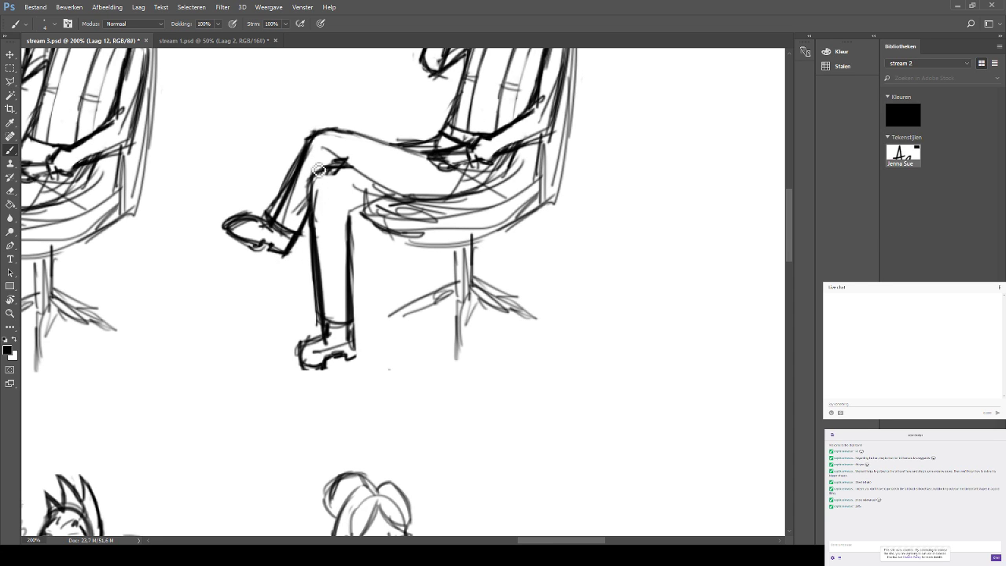
click(11, 191)
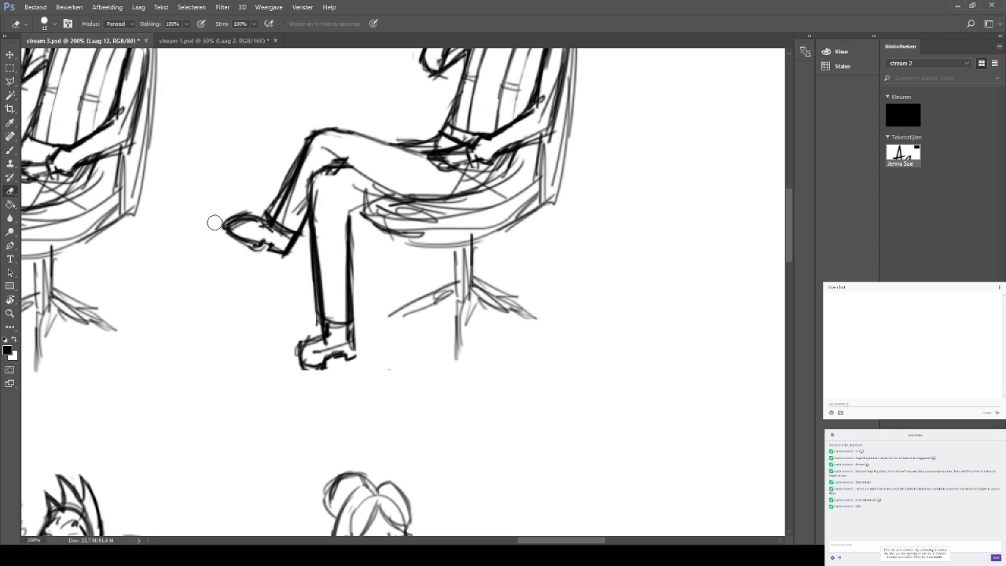
mouse_move(268, 192)
mouse_down()
mouse_move(267, 220)
mouse_move(290, 146)
mouse_move(275, 198)
mouse_up()
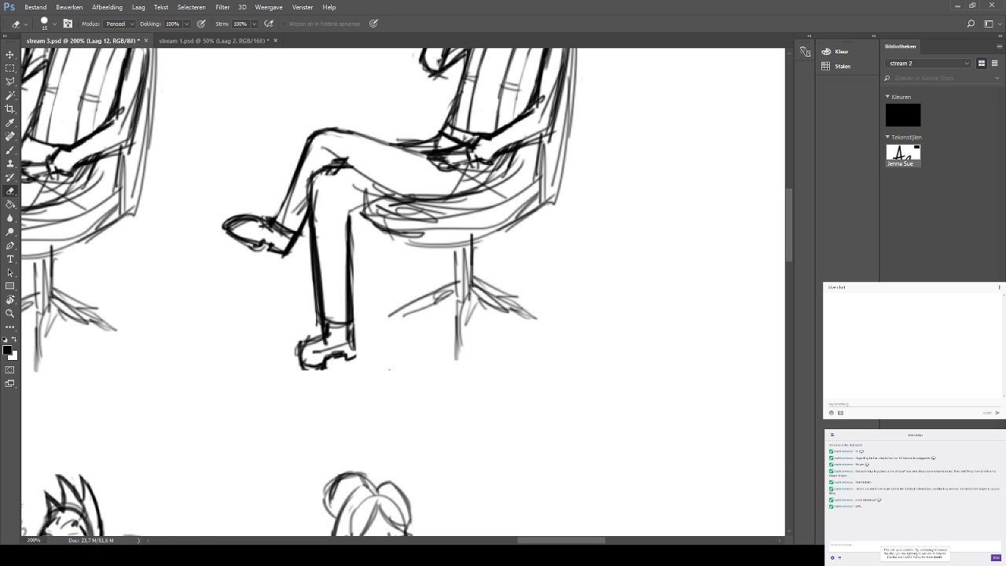
Thicken the upper and lower thigh outlines of the quiff figure's crossed legs up to the hip, undoing misplaced strokes.
click(10, 136)
click(10, 151)
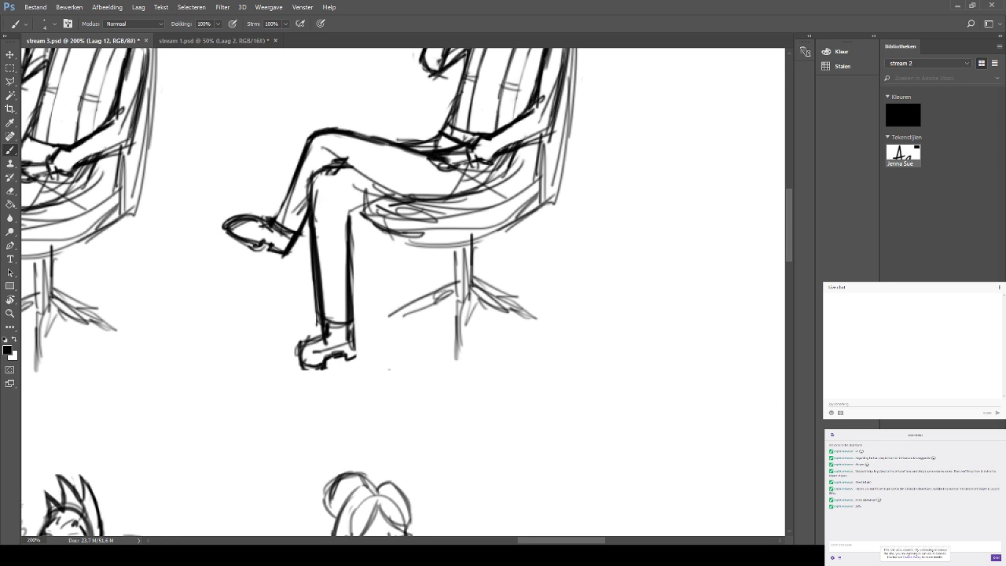
drag(382, 187, 442, 201)
key(ctrl+z)
mouse_move(382, 187)
mouse_down()
mouse_move(473, 203)
mouse_move(438, 203)
mouse_move(508, 186)
mouse_move(465, 197)
mouse_move(491, 195)
mouse_move(518, 160)
mouse_move(477, 202)
mouse_move(445, 201)
mouse_up()
mouse_move(350, 206)
mouse_down()
mouse_move(351, 224)
mouse_move(350, 199)
mouse_move(428, 198)
mouse_up()
key(ctrl+z)
key(ctrl+z)
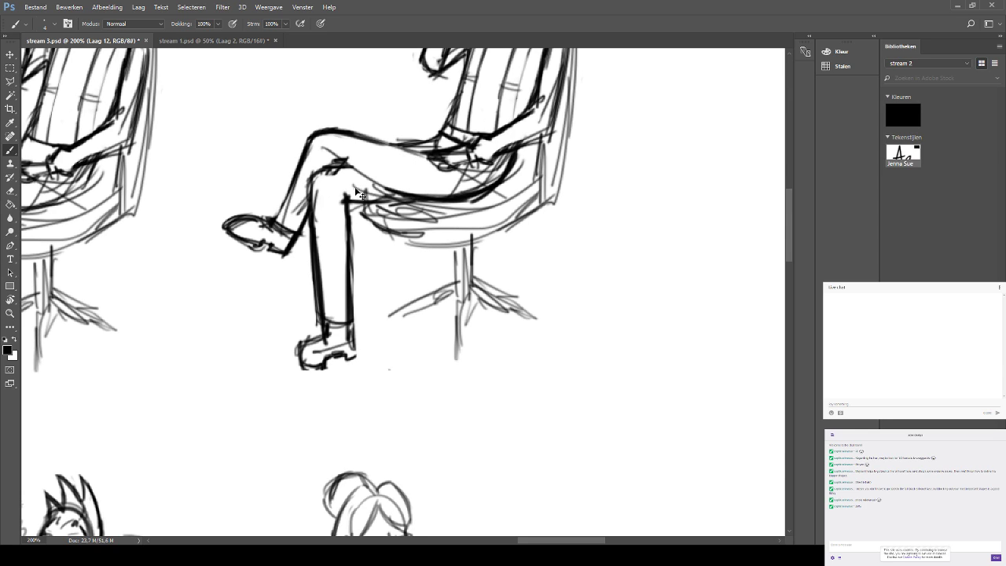
drag(348, 201, 402, 195)
key(ctrl+z)
key(ctrl+z)
drag(396, 146, 457, 139)
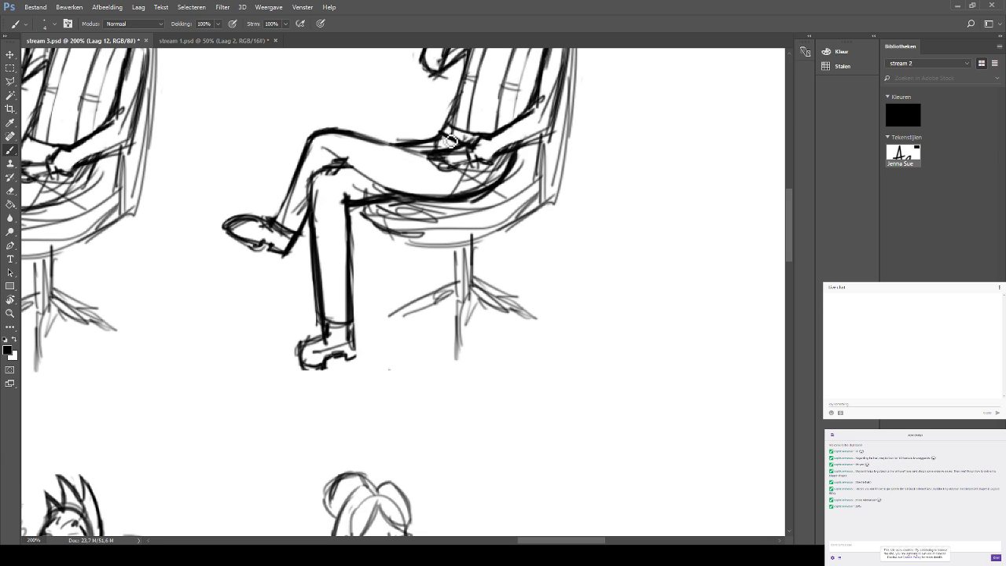
Thicken the curved lower edge of the quiff figure's chair seat and add a stroke at the top of its backrest.
mouse_move(382, 213)
mouse_down()
mouse_move(360, 221)
mouse_move(470, 240)
mouse_move(451, 243)
mouse_move(512, 227)
mouse_up()
key(ctrl+z)
key(ctrl+z)
key(ctrl+z)
mouse_move(448, 247)
mouse_down()
mouse_move(555, 200)
mouse_move(494, 304)
mouse_up()
drag(520, 203, 499, 262)
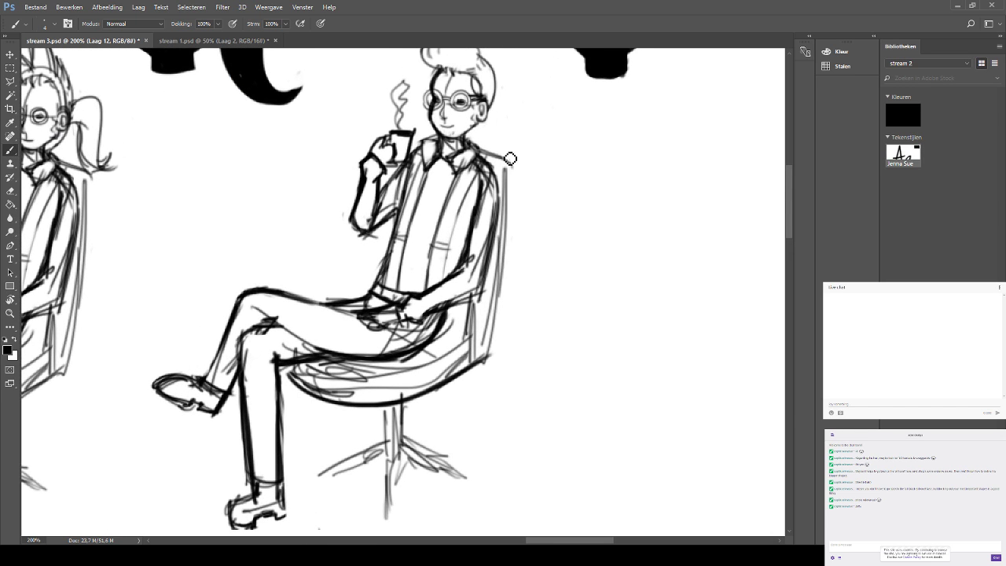
drag(483, 152, 513, 170)
key(ctrl+minus)
key(ctrl+minus)
key(ctrl+plus)
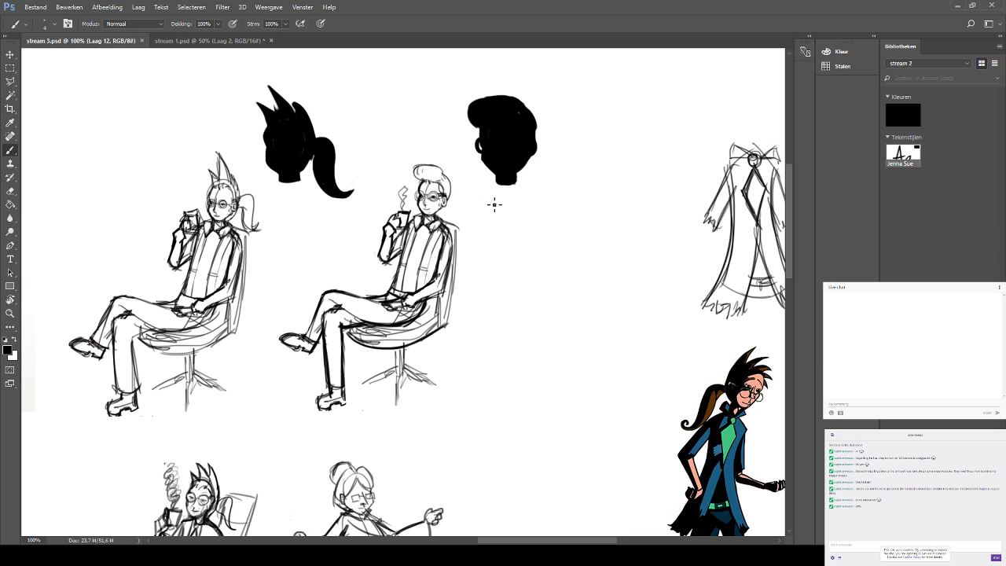
Select the quiff figure's planted lower leg with the lasso and rotate it by -10.93° beneath the knee.
drag(378, 263, 418, 206)
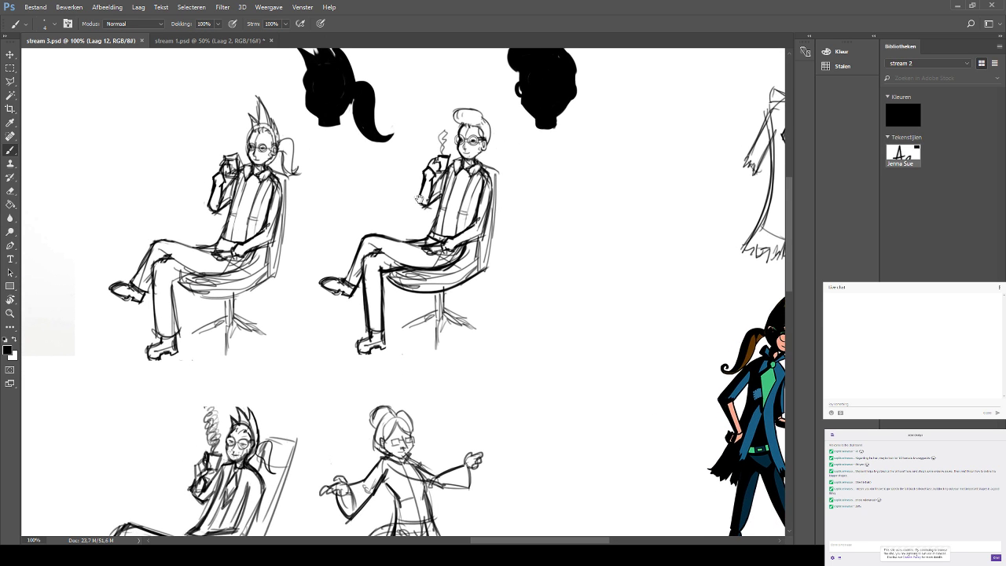
drag(401, 297, 408, 245)
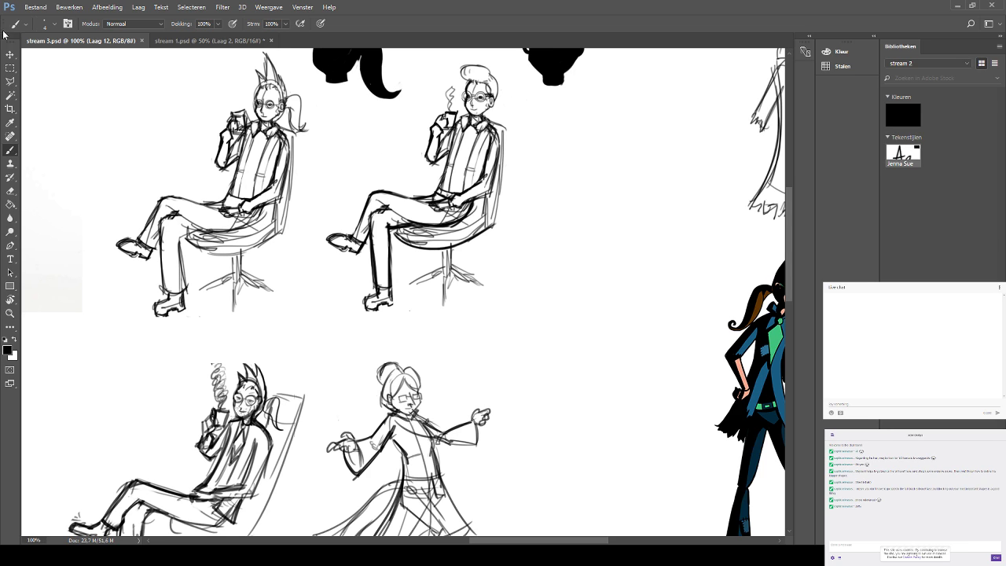
click(13, 80)
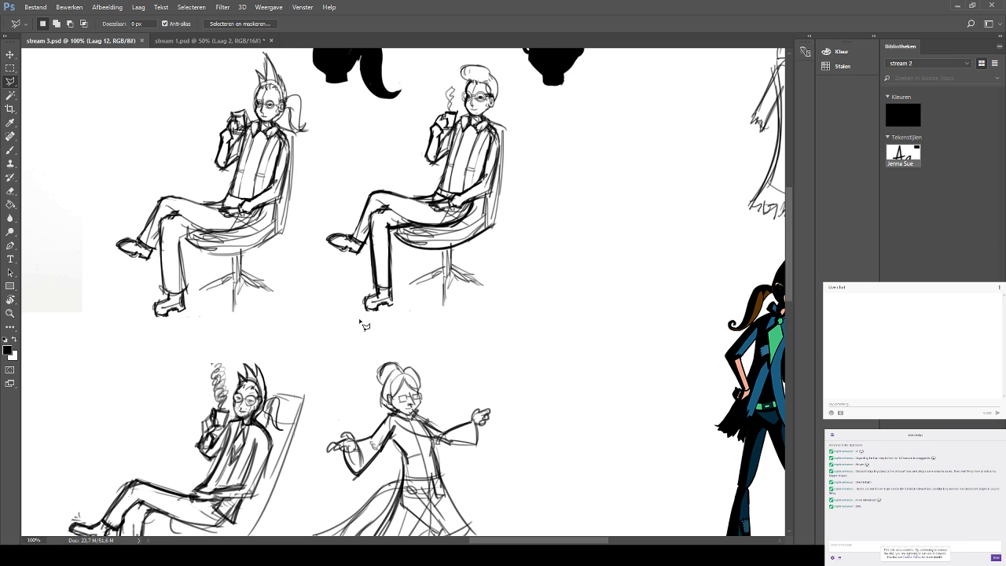
mouse_move(361, 322)
mouse_down()
mouse_move(355, 293)
mouse_move(374, 246)
mouse_move(366, 221)
mouse_move(389, 215)
mouse_move(402, 319)
mouse_move(354, 323)
mouse_up()
key(ctrl+d)
key(ctrl+z)
key(ctrl+t)
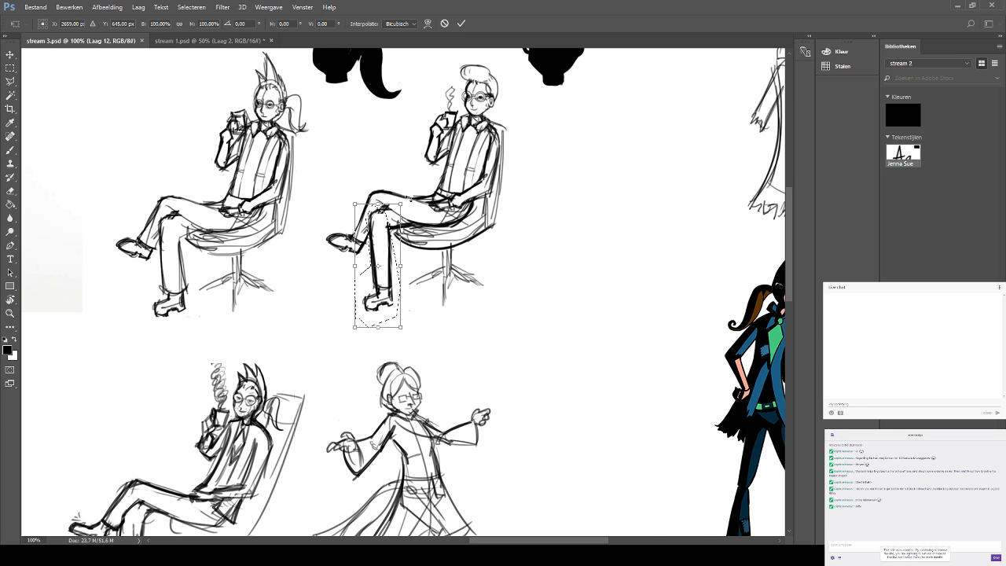
drag(407, 197, 383, 235)
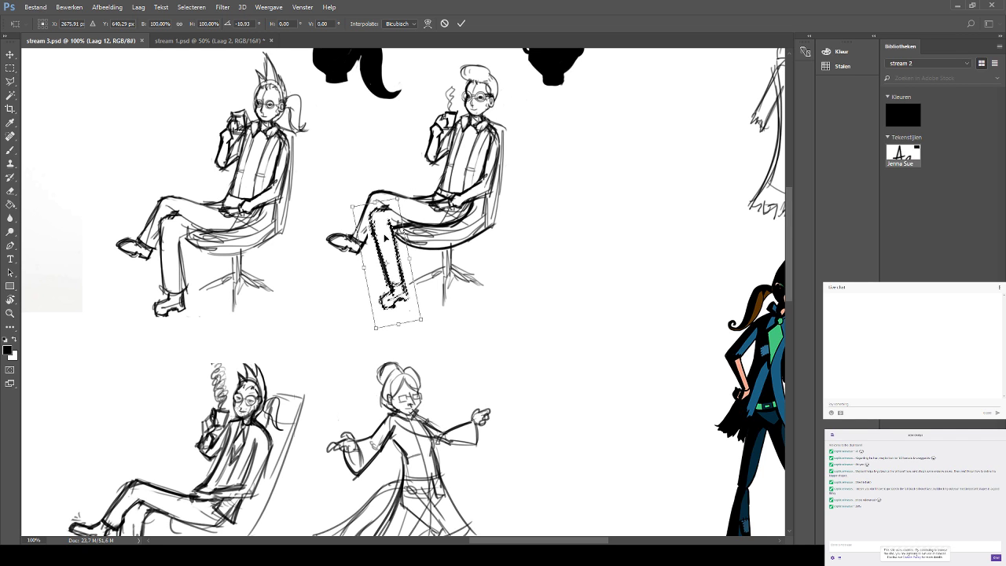
key(Return)
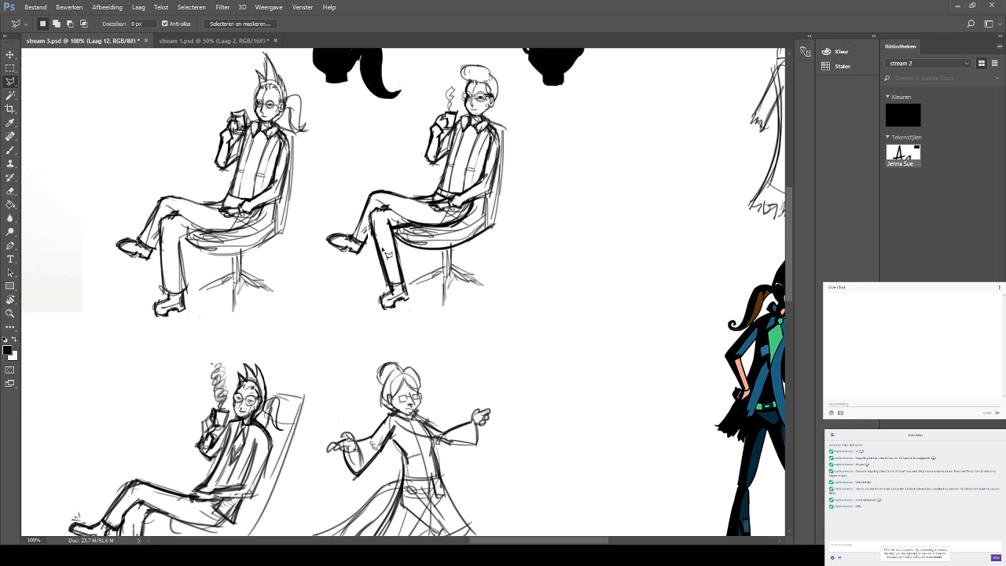
Select the quiff figure's planted shoe with a rectangular marquee, rotate it 16.54° and move it under the trouser hem.
click(11, 149)
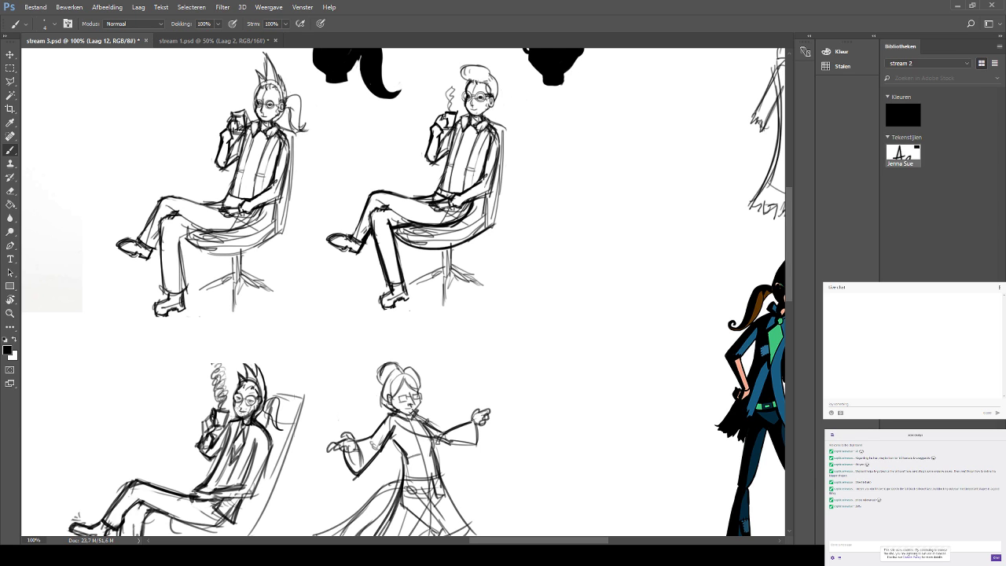
scroll(386, 239, down, 1)
click(10, 68)
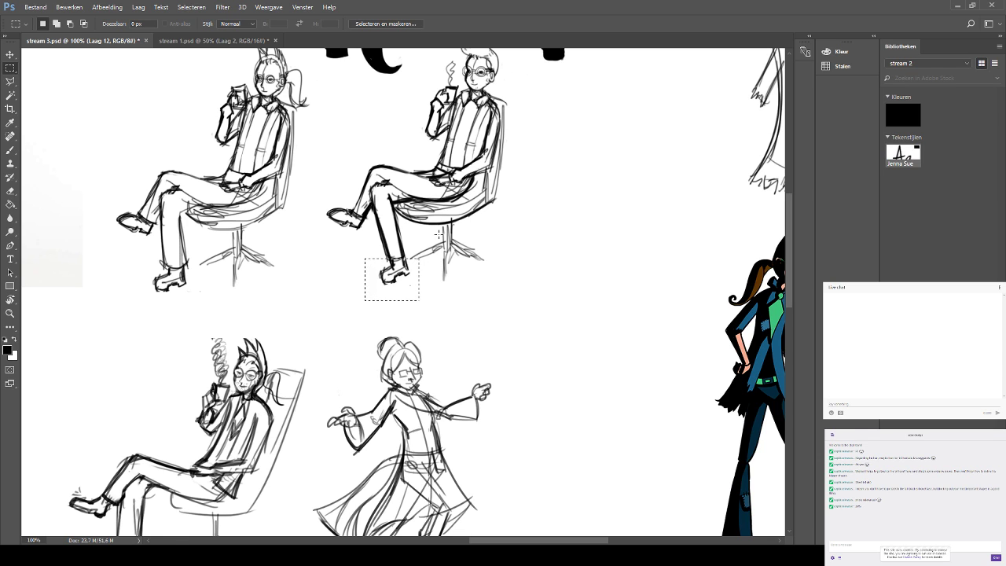
key(ctrl+t)
drag(419, 257, 409, 268)
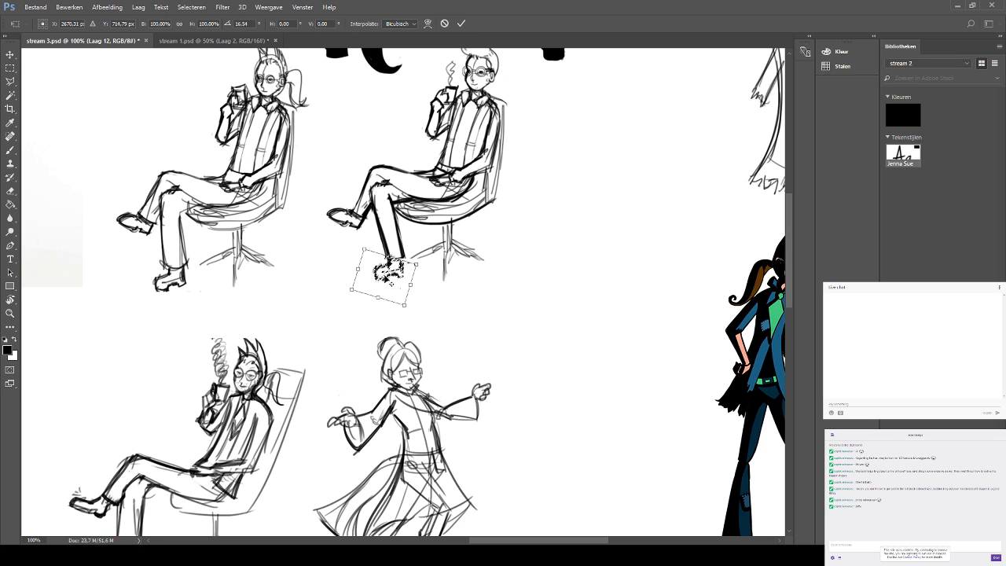
drag(391, 281, 395, 283)
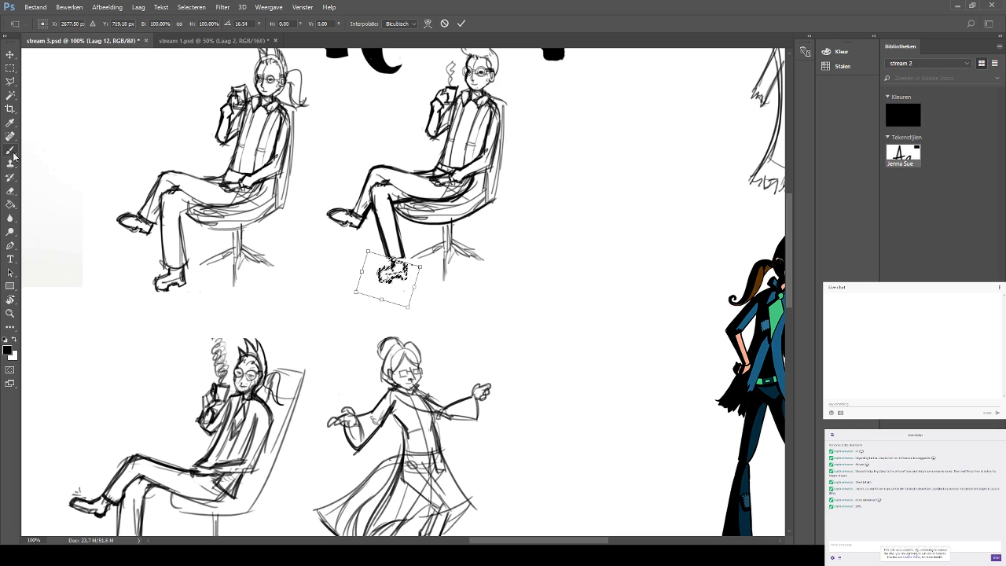
key(Return)
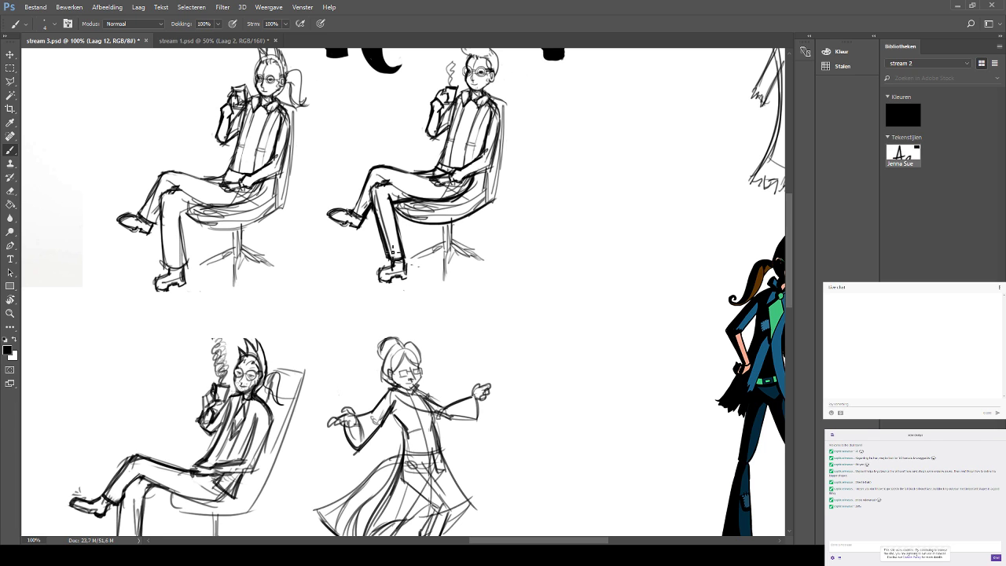
Touch up the upper thigh outline near the quiff figure's crossed knee, undoing misplaced strokes.
drag(382, 171, 425, 186)
key(ctrl+z)
key(ctrl+z)
drag(579, 170, 523, 181)
drag(474, 229, 362, 150)
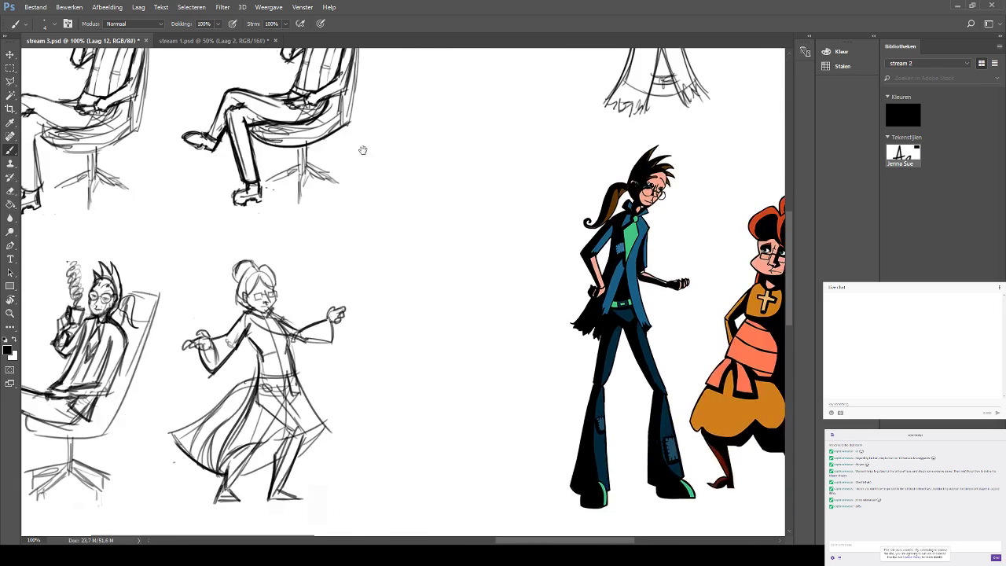
mouse_move(546, 256)
mouse_down()
mouse_move(397, 137)
mouse_move(449, 197)
mouse_move(449, 224)
mouse_move(550, 216)
mouse_up()
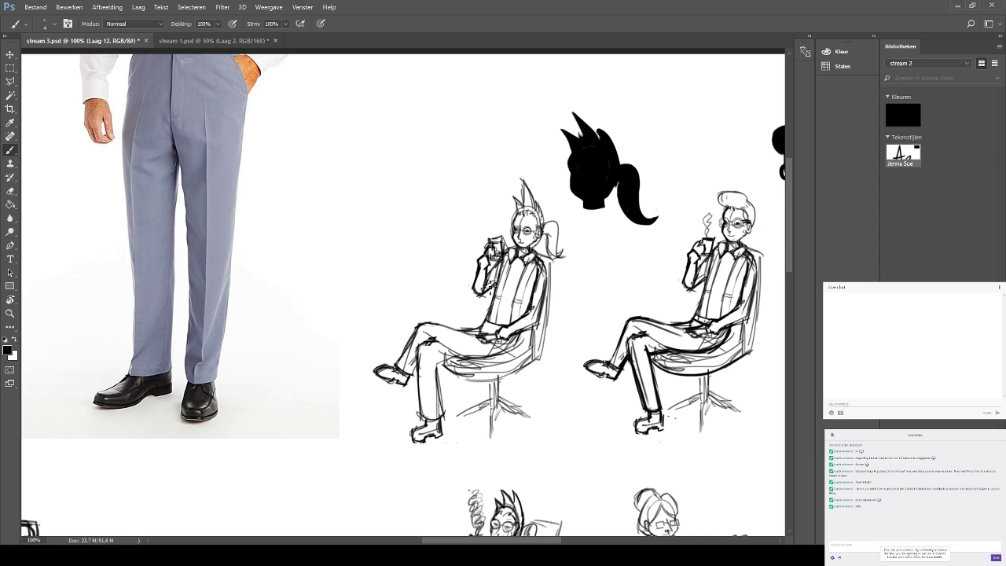
Add a short stroke at the toe of the ponytail figure's planted shoe, undoing misplaced strokes.
drag(447, 301, 471, 255)
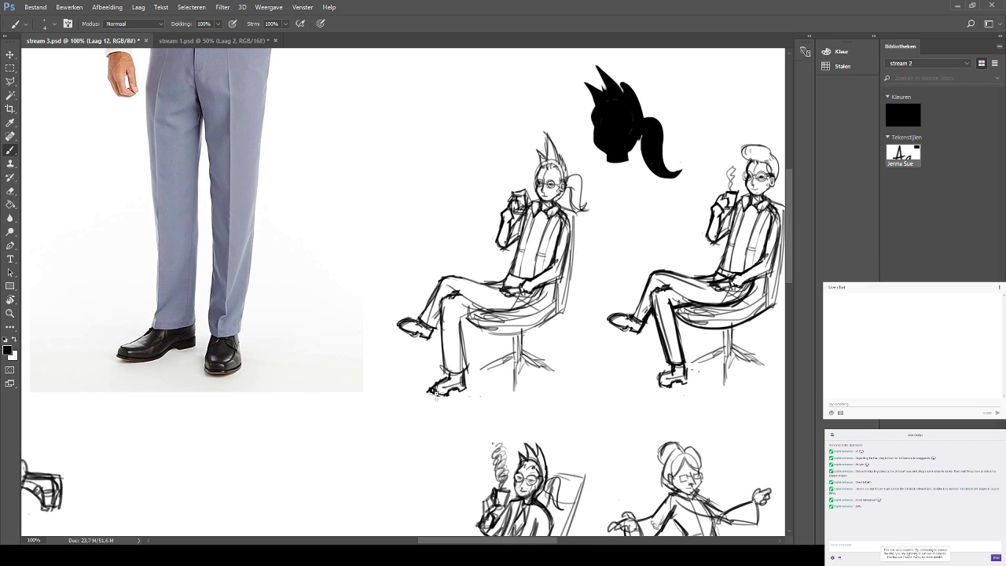
drag(480, 366, 406, 306)
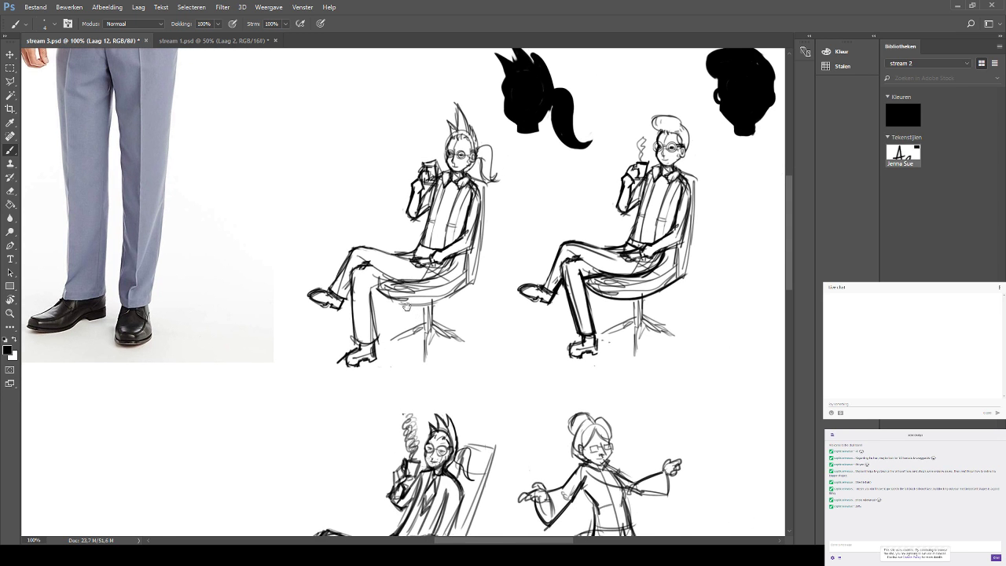
mouse_move(546, 215)
mouse_down()
mouse_move(541, 181)
mouse_move(509, 170)
mouse_move(508, 205)
mouse_move(465, 200)
mouse_move(494, 195)
mouse_up()
key(ctrl+alt+z)
key(ctrl+alt+z)
drag(429, 183, 404, 255)
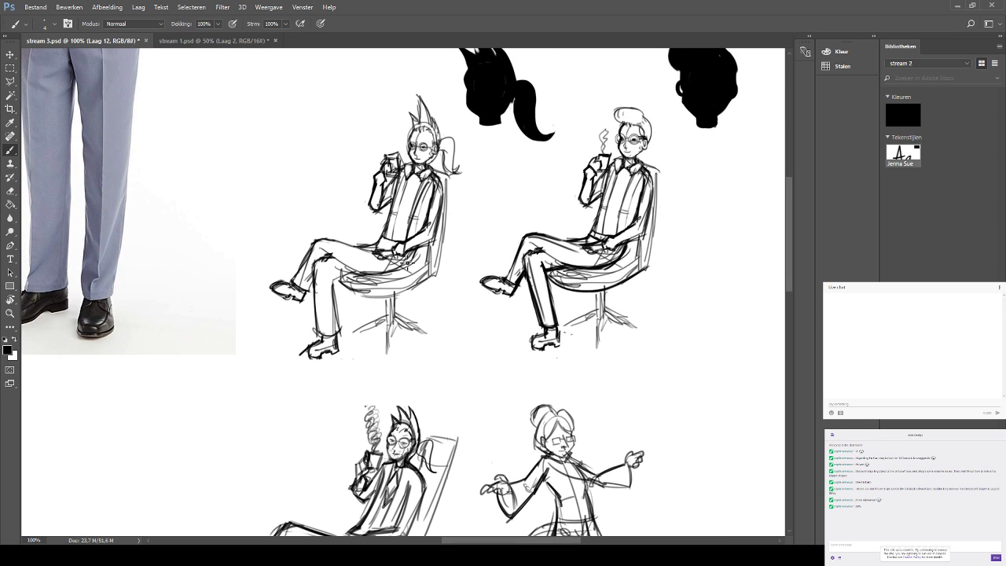
key(ctrl+alt+z)
Redraw the raised shoe of the quiff figure's crossed leg and erase its old outline with a smaller Eraser.
scroll(443, 238, up, 2)
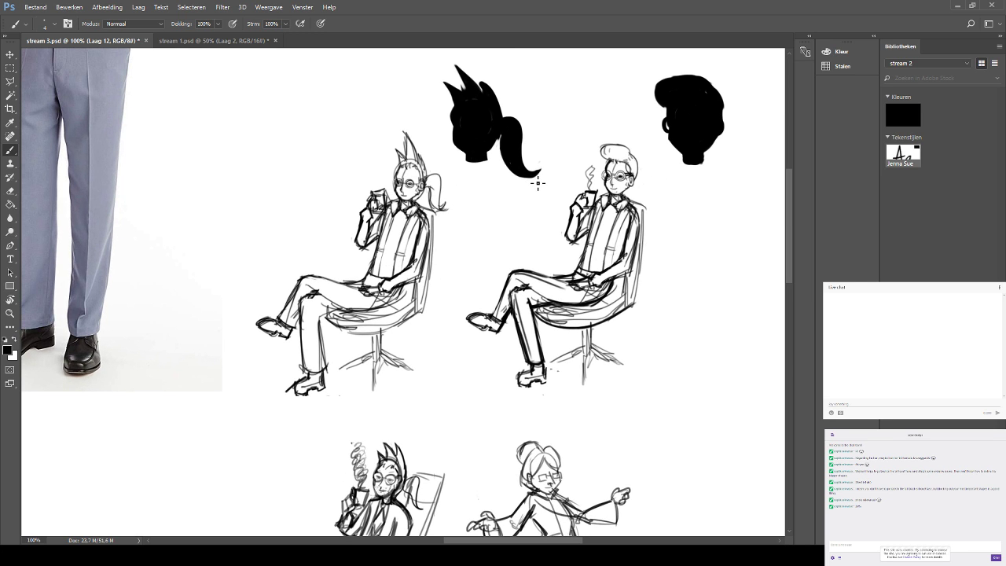
scroll(485, 183, down, 2)
scroll(485, 184, left, 2)
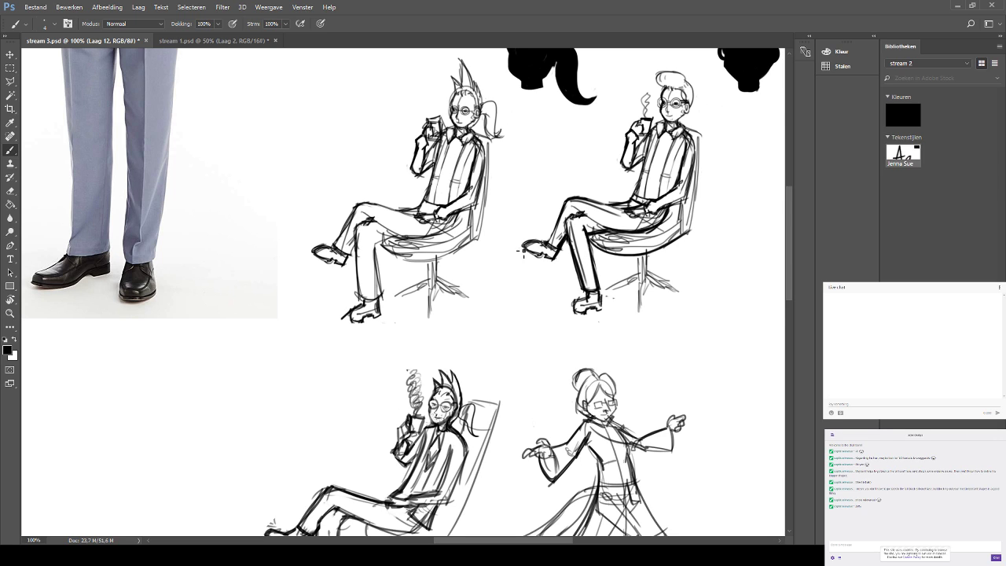
drag(522, 252, 553, 246)
click(11, 191)
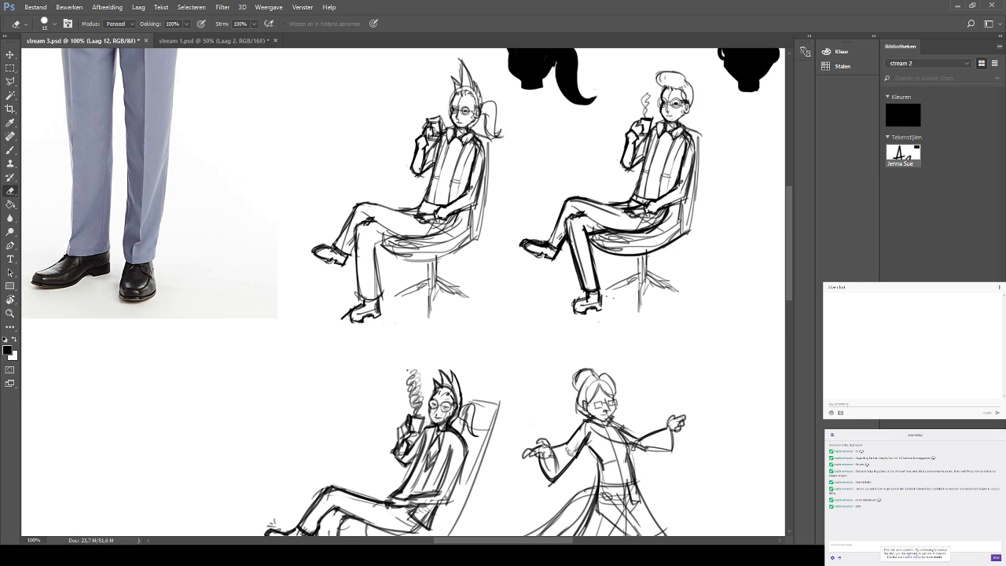
mouse_move(531, 238)
mouse_down()
mouse_move(544, 240)
mouse_move(525, 248)
mouse_move(555, 245)
mouse_move(531, 252)
mouse_up()
key(ctrl+z)
drag(599, 256, 579, 247)
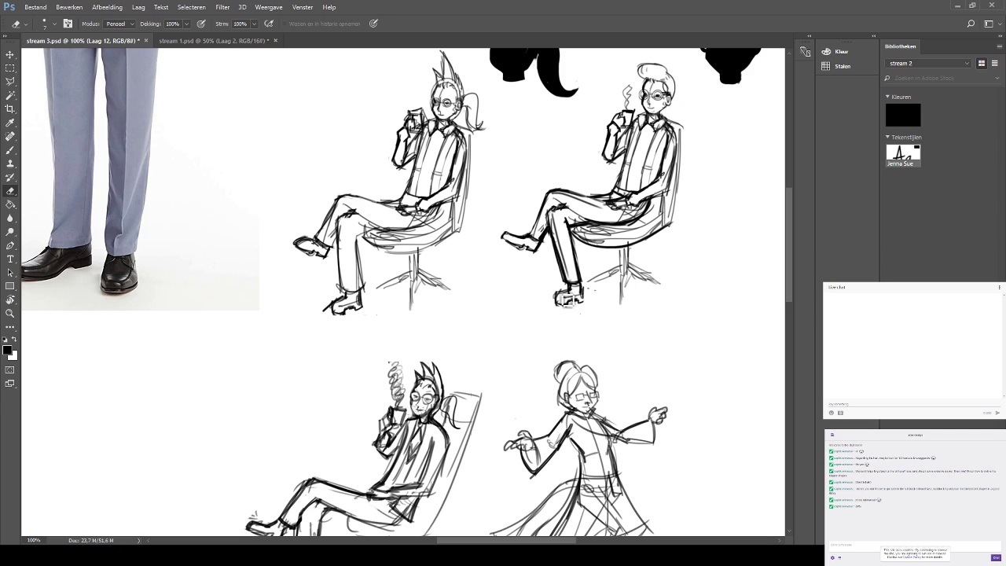
Erase the front of the quiff figure's planted shoe and sketch a new toe and sole.
drag(568, 300, 564, 304)
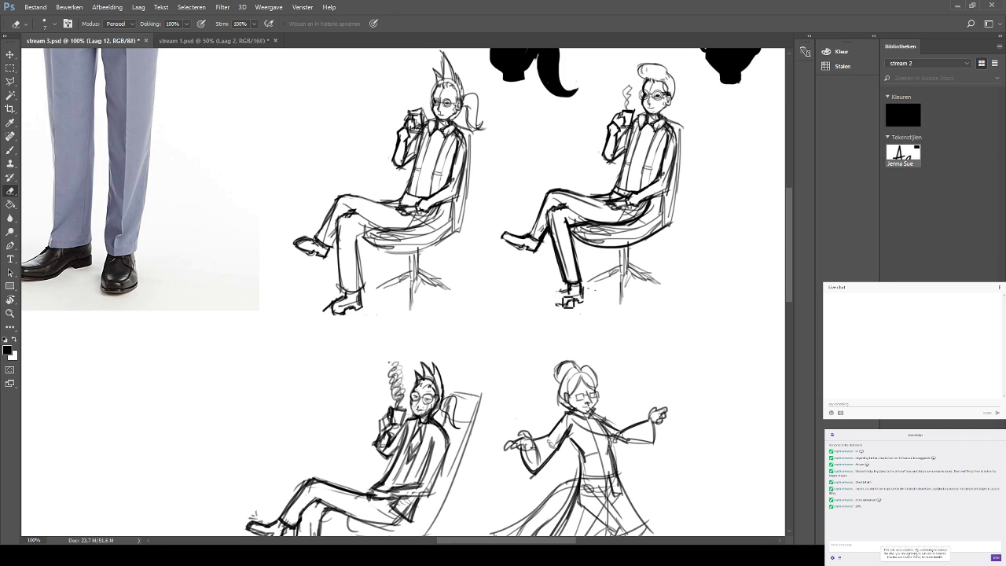
click(10, 150)
drag(585, 235, 539, 235)
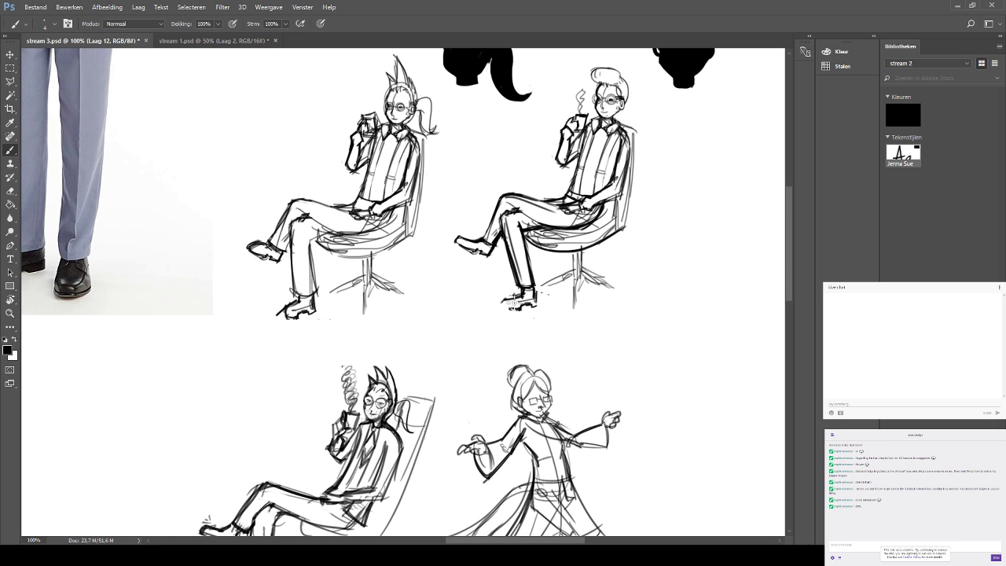
drag(501, 306, 529, 310)
mouse_move(540, 309)
mouse_down()
mouse_move(534, 291)
mouse_move(541, 307)
mouse_up()
Clean up stray lines on the quiff figure's planted shoe, thicken its outline and sole, and touch up the crossed leg.
click(10, 191)
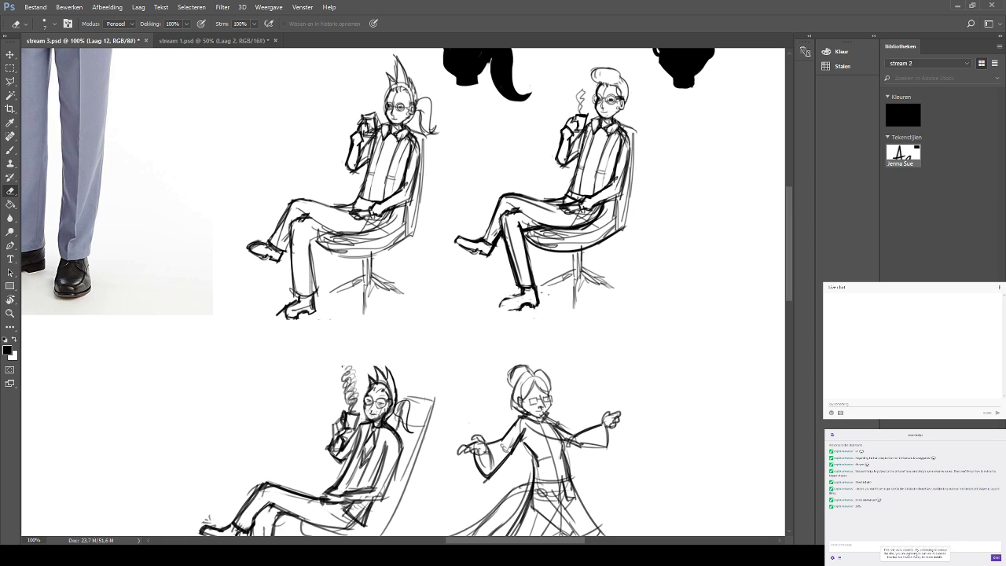
click(10, 150)
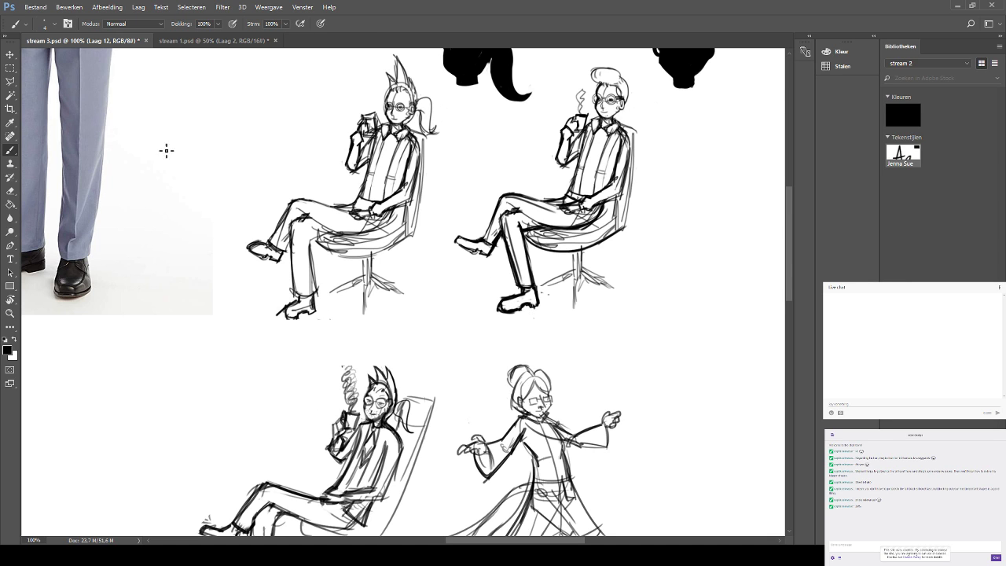
click(11, 190)
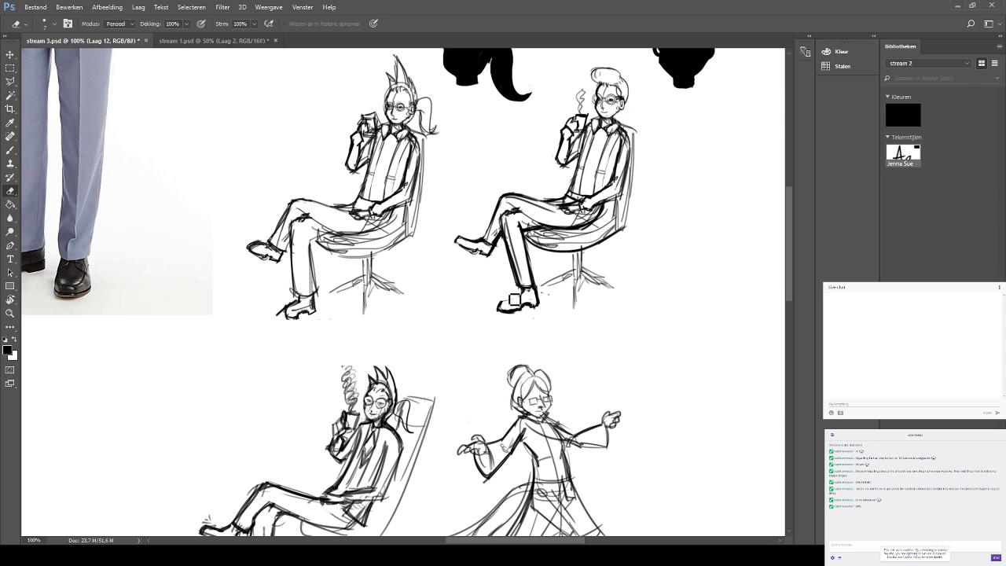
click(10, 150)
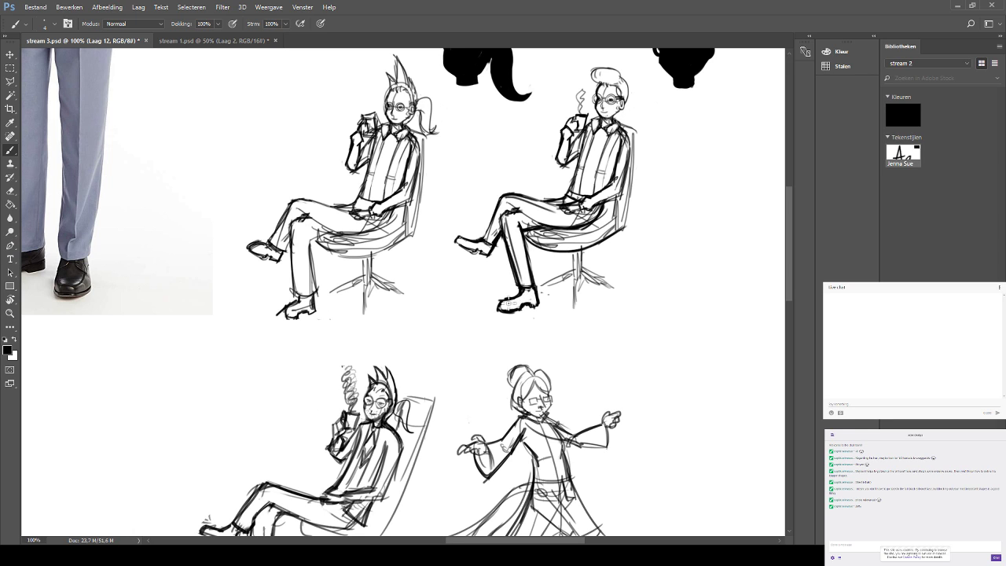
drag(571, 267, 548, 289)
drag(647, 169, 631, 178)
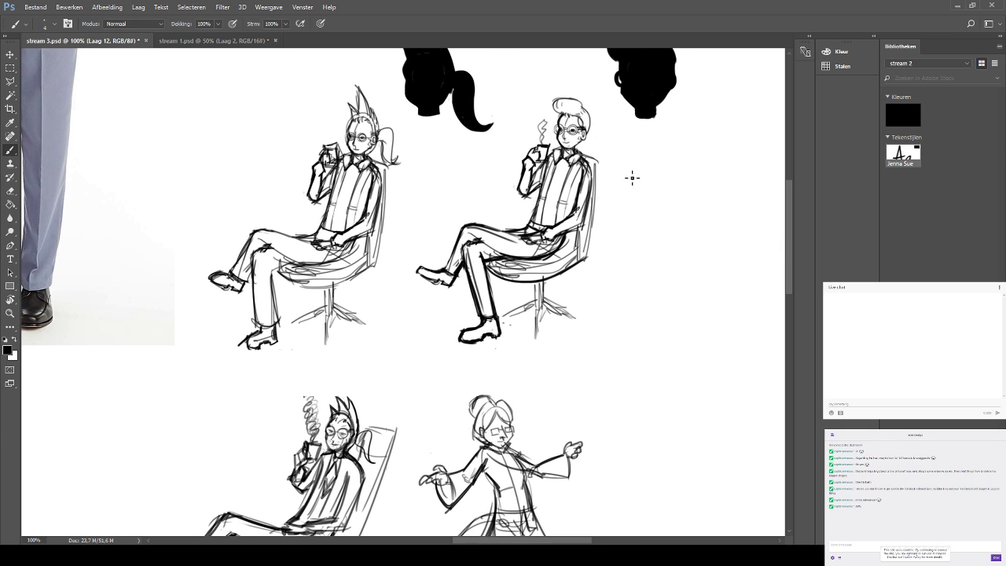
drag(460, 338, 483, 344)
mouse_move(462, 250)
mouse_down()
mouse_move(466, 269)
mouse_move(466, 255)
mouse_up()
drag(426, 310, 477, 279)
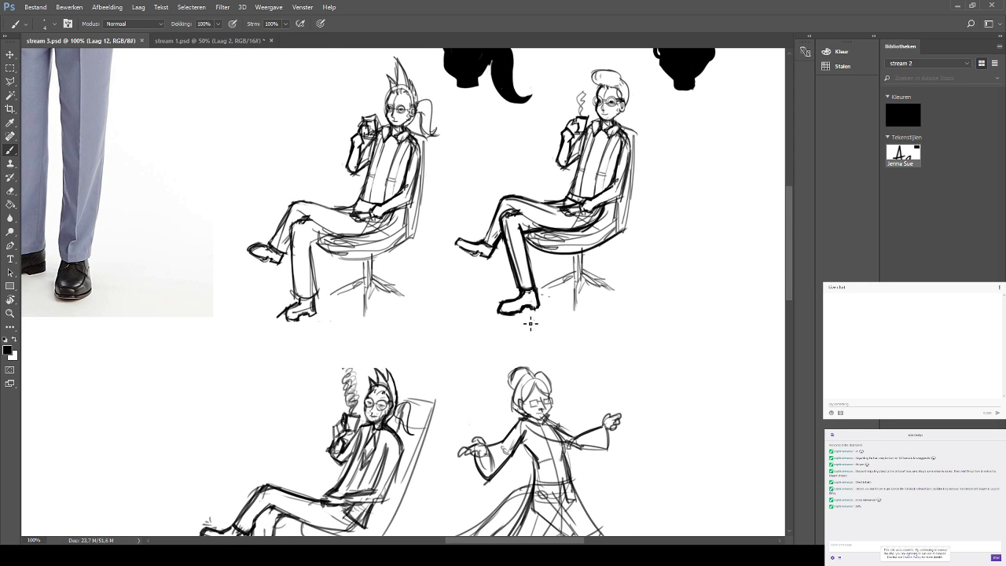
Examine the whole page of sketches and reference images, including the two seated figures.
key(ctrl+minus)
key(ctrl+minus)
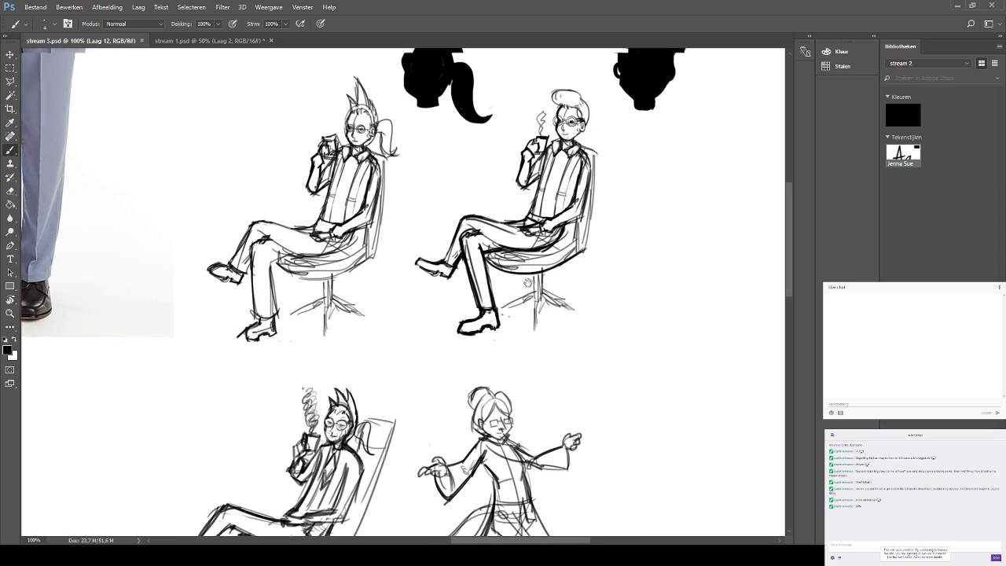
key(ctrl+minus)
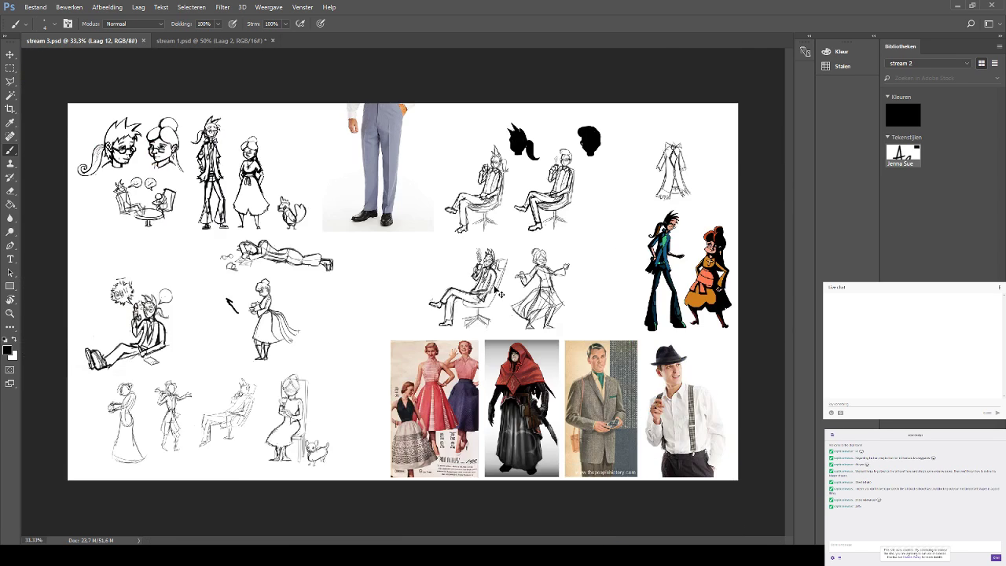
key(ctrl+plus)
drag(613, 193, 464, 217)
drag(548, 142, 524, 207)
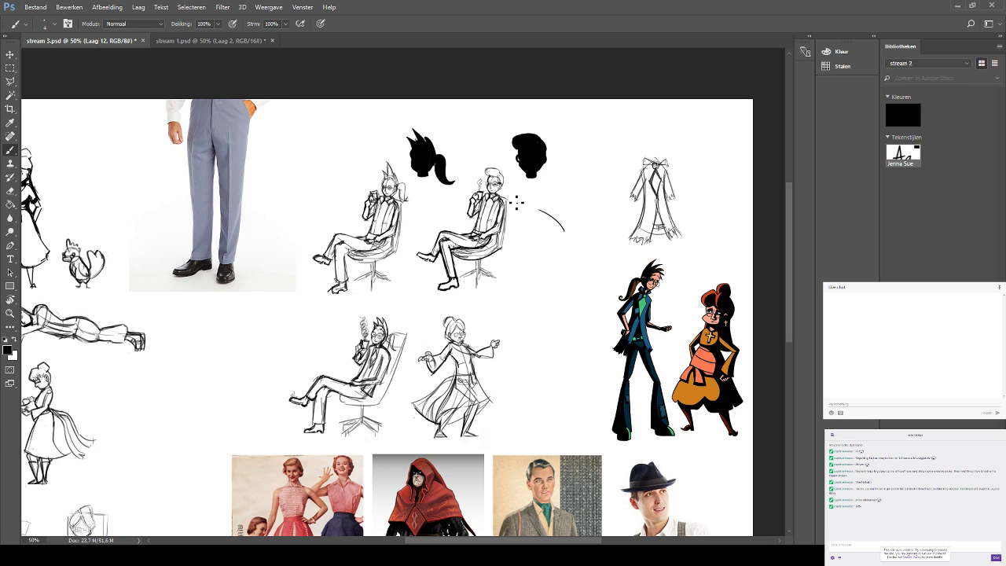
scroll(453, 236, down, 1)
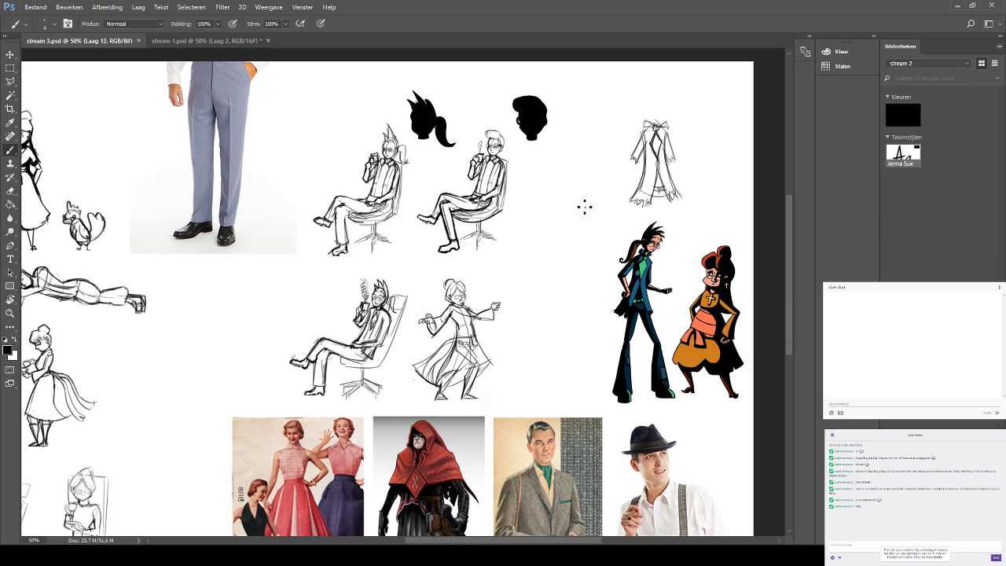
mouse_move(515, 185)
mouse_down()
mouse_move(554, 220)
mouse_move(525, 200)
mouse_up()
key(ctrl+z)
drag(576, 234, 614, 266)
drag(589, 257, 615, 265)
key(ctrl+z)
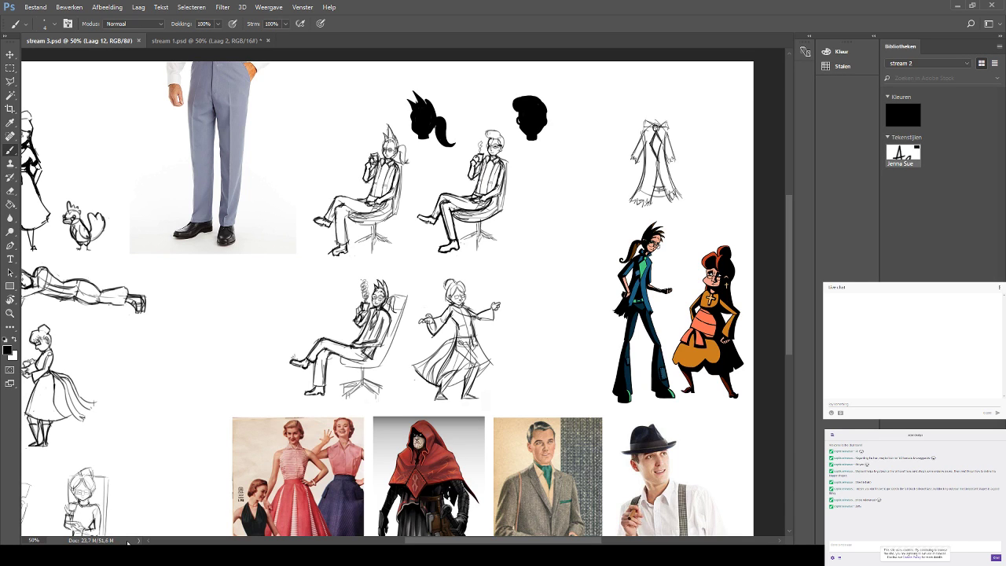
scroll(447, 132, up, 2)
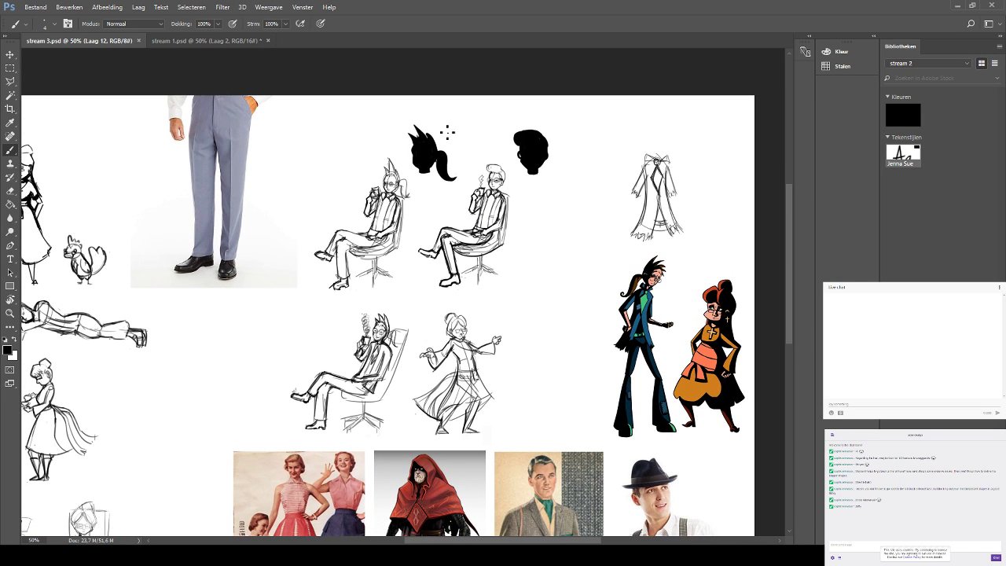
scroll(402, 315, left, 2)
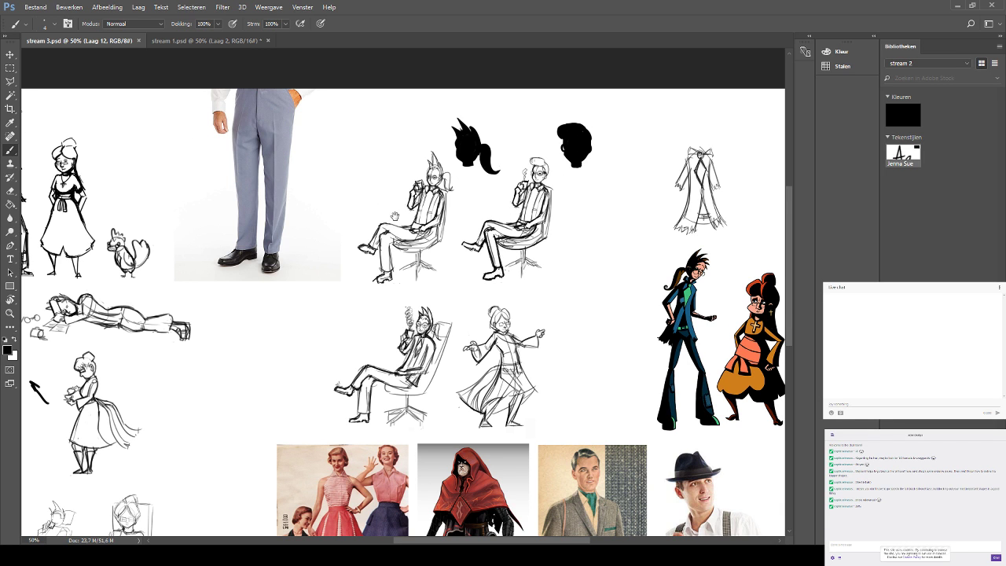
Delete the grey trousers reference photo from the page with a rectangular selection and deselect the area.
drag(394, 216, 390, 209)
scroll(356, 147, left, 3)
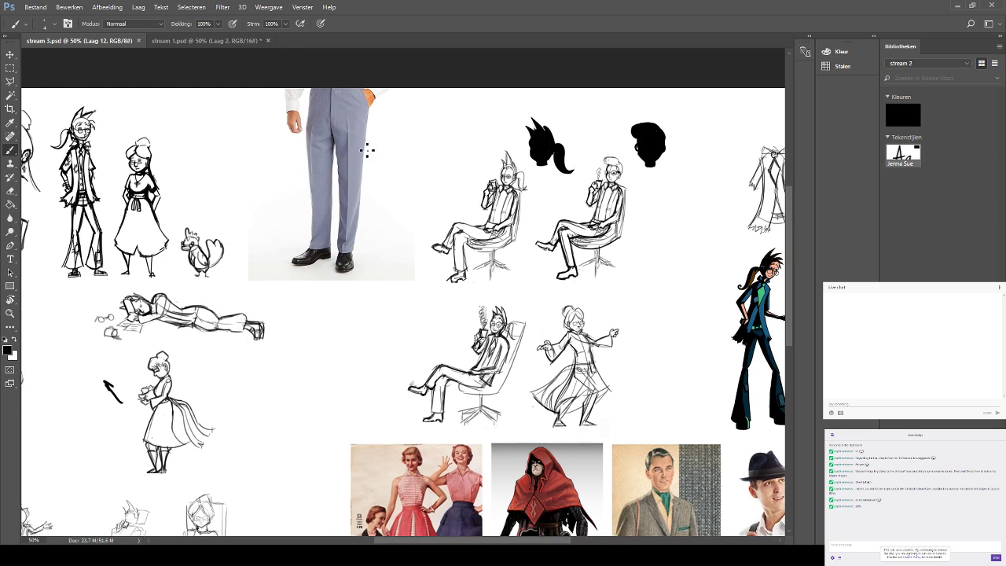
key(m)
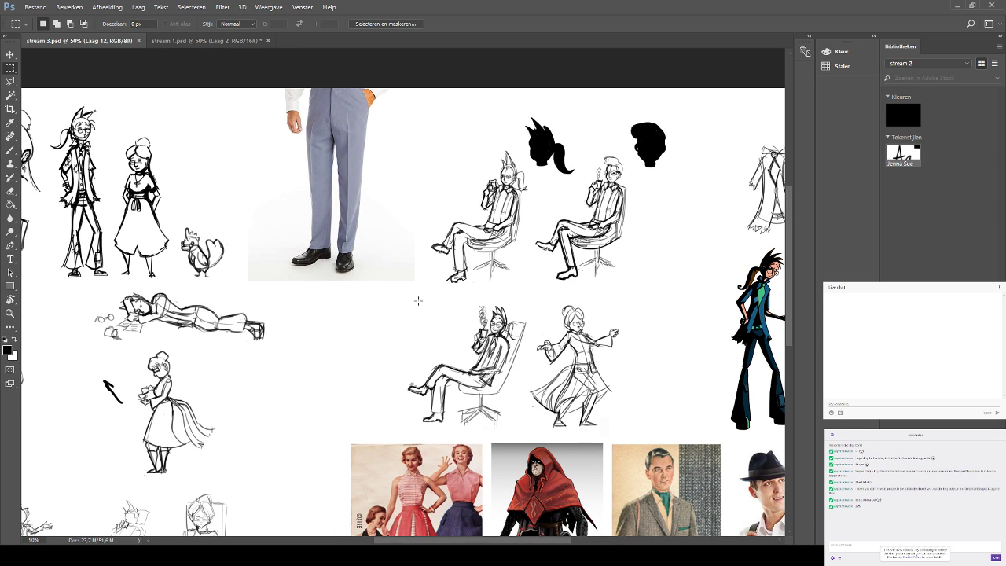
drag(420, 300, 235, 64)
key(Delete)
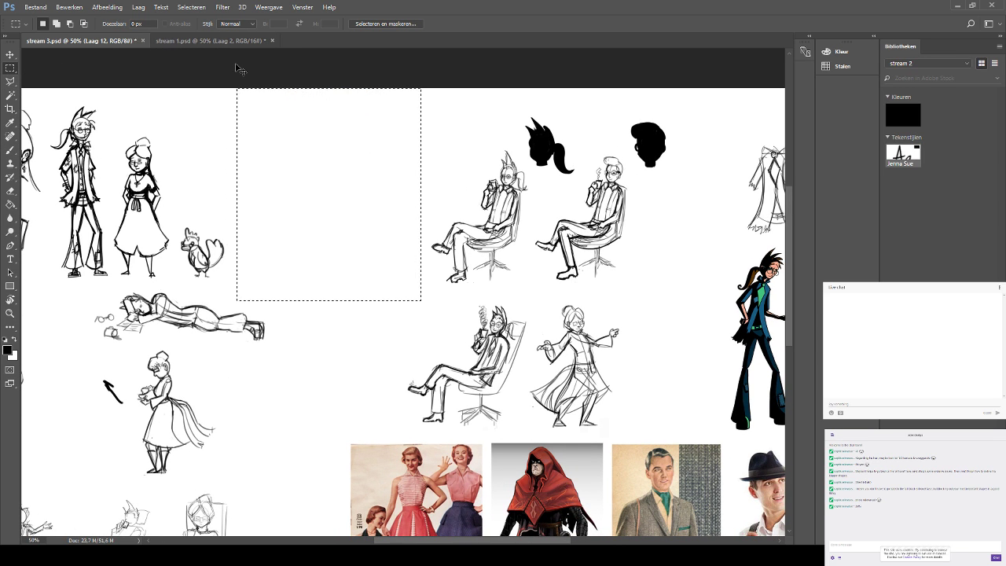
key(ctrl+d)
Move the two seated figures with their head silhouettes into the freed space nearer the chicken sketch, and deselect them.
drag(552, 194, 433, 193)
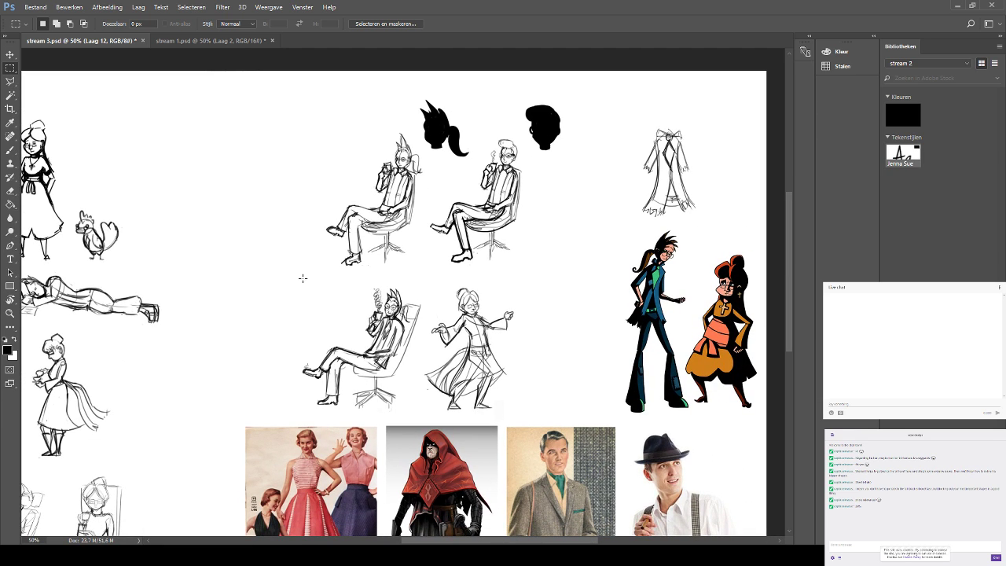
mouse_move(305, 279)
mouse_down()
mouse_move(541, 150)
mouse_move(588, 79)
mouse_up()
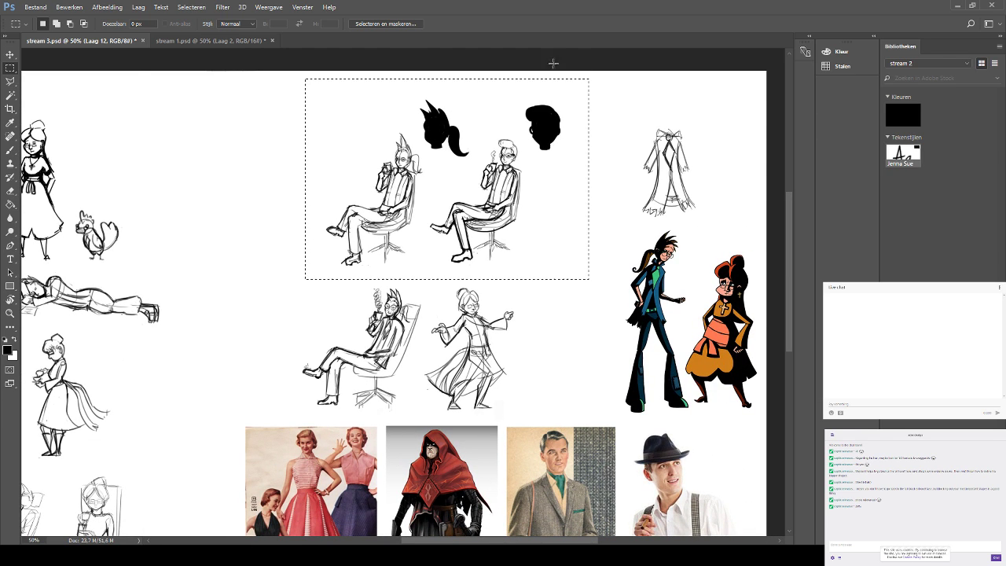
click(10, 54)
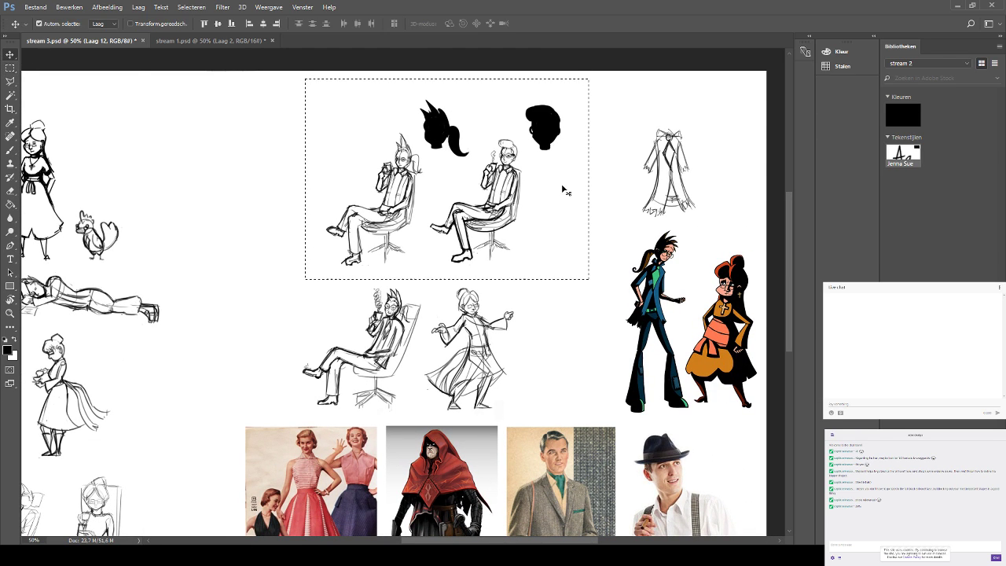
mouse_move(563, 189)
mouse_down()
mouse_move(537, 176)
mouse_move(388, 169)
mouse_up()
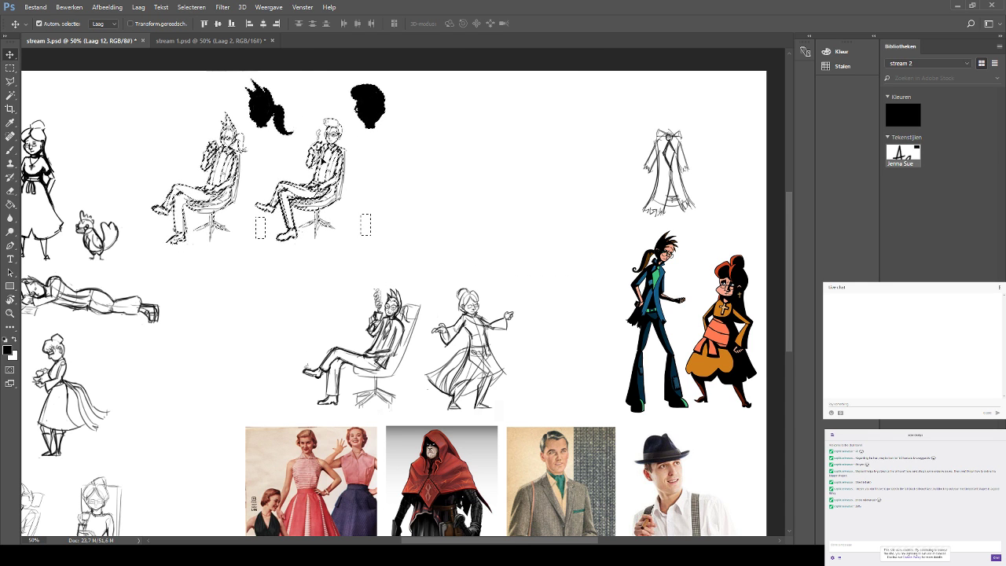
key(ctrl+d)
scroll(424, 189, left, 3)
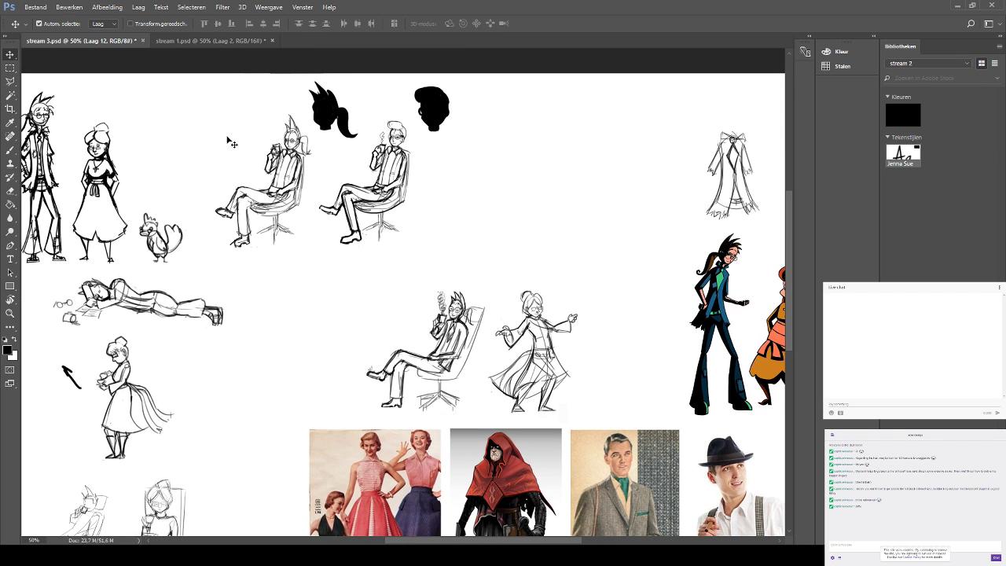
Move the long coat sketch into the empty space beside the standing woman holding a cup, and deselect it.
click(10, 149)
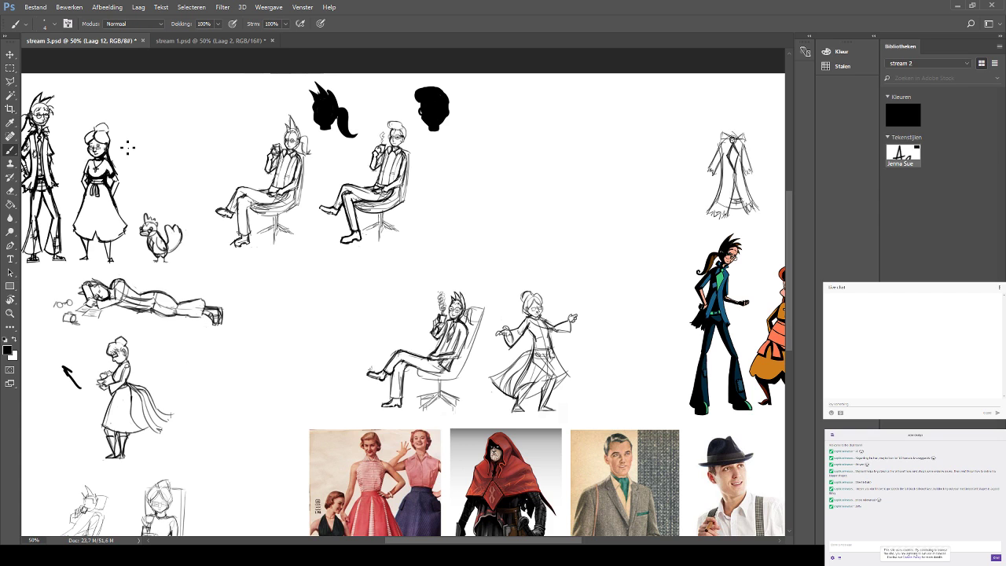
scroll(269, 212, right, 2)
scroll(154, 336, right, 3)
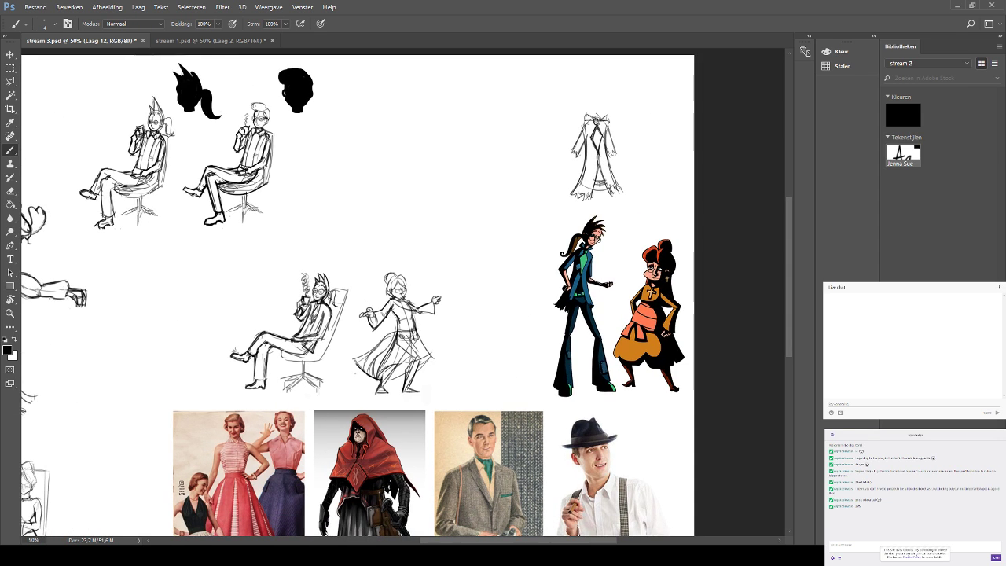
click(10, 81)
click(11, 67)
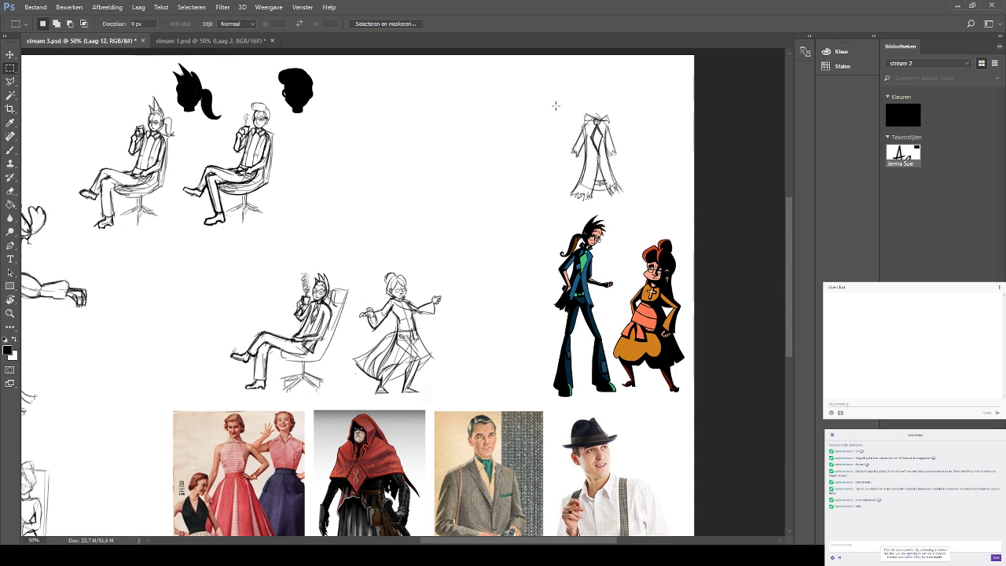
drag(556, 105, 637, 209)
click(11, 54)
drag(517, 229, 604, 183)
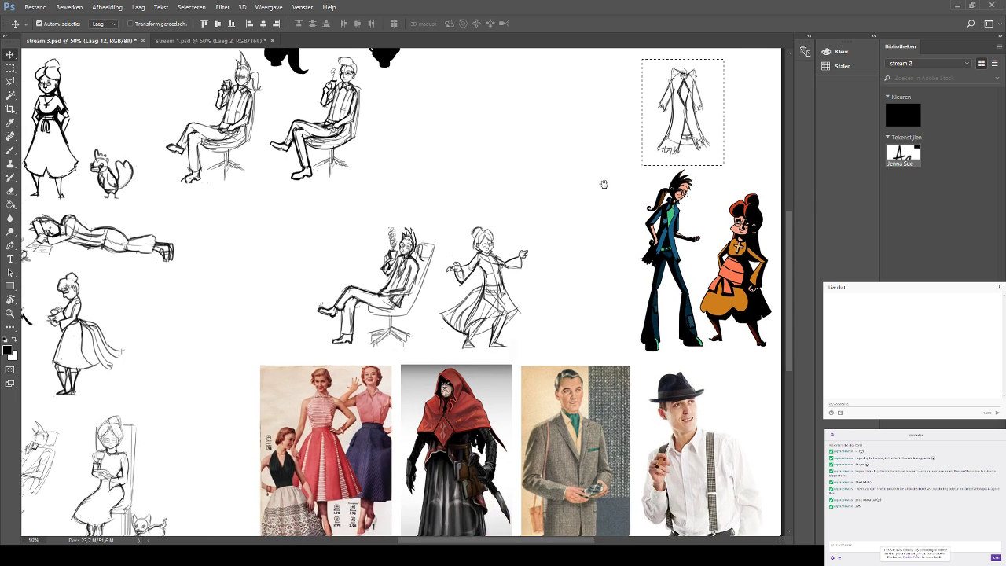
mouse_move(651, 138)
mouse_down()
mouse_move(600, 149)
mouse_move(172, 341)
mouse_move(358, 213)
mouse_move(329, 214)
mouse_up()
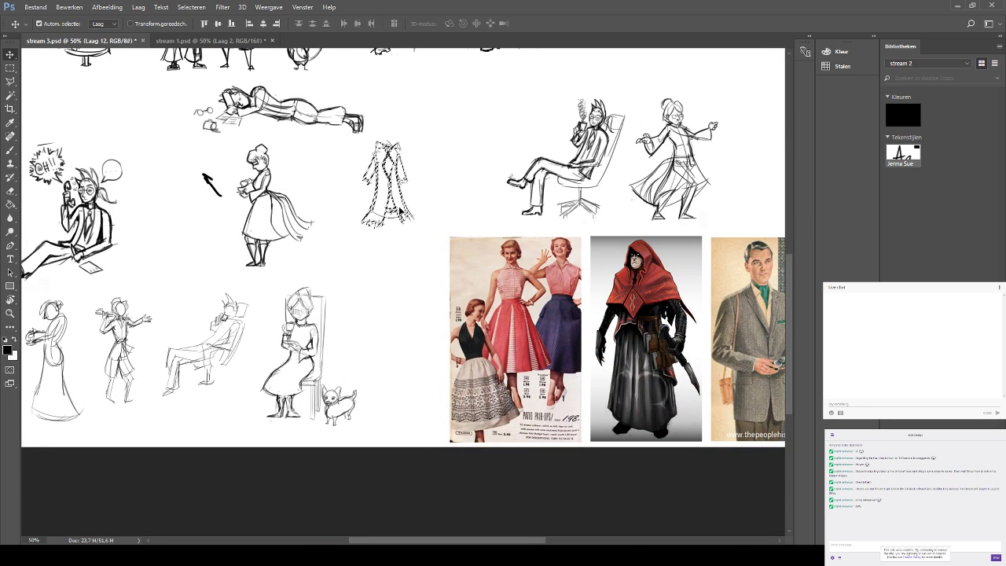
drag(401, 212, 399, 247)
key(ctrl+z)
drag(315, 208, 445, 348)
drag(331, 182, 299, 287)
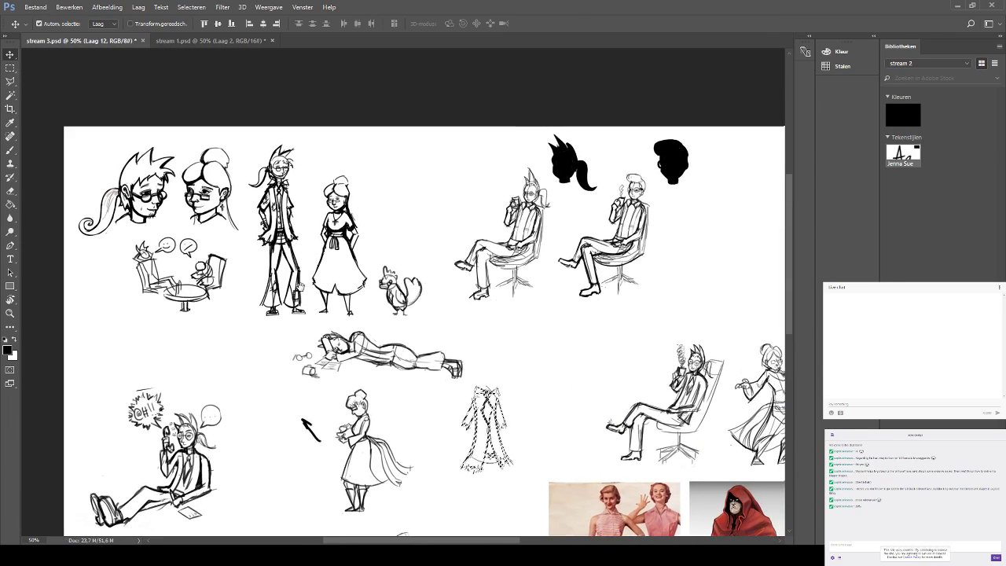
key(ctrl+d)
key(b)
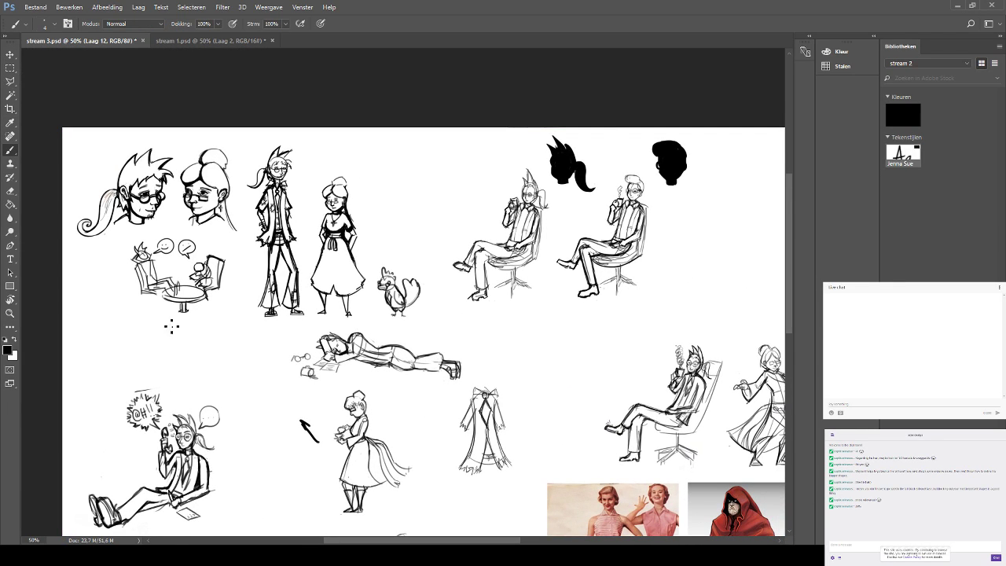
mouse_move(146, 330)
mouse_down()
mouse_move(258, 260)
mouse_move(158, 324)
mouse_move(339, 284)
mouse_move(213, 156)
mouse_move(305, 304)
mouse_up()
key(ctrl+z)
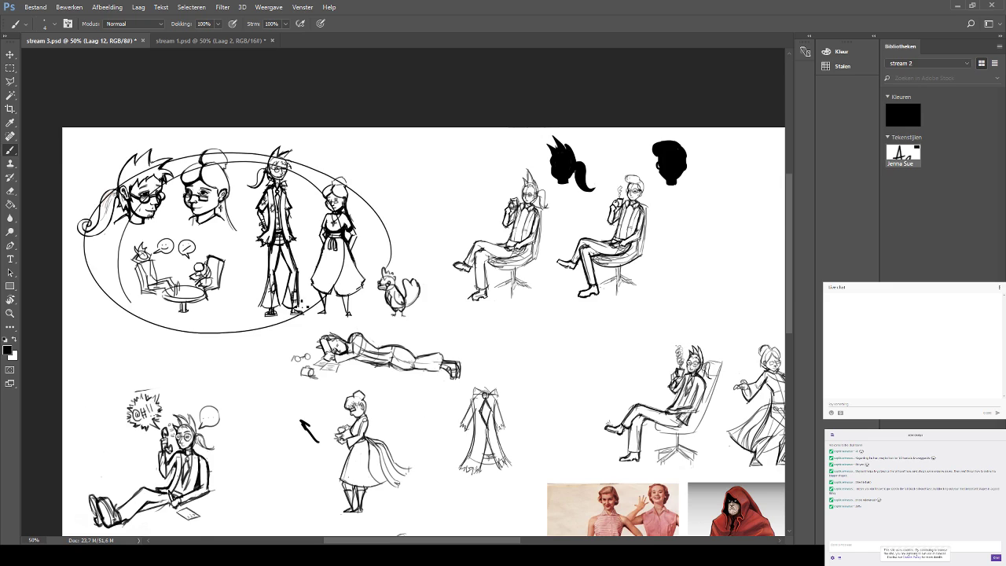
key(ctrl+z)
mouse_move(459, 385)
mouse_down()
mouse_move(442, 350)
mouse_move(467, 173)
mouse_move(176, 344)
mouse_up()
mouse_move(240, 164)
mouse_down()
mouse_move(228, 228)
mouse_move(314, 118)
mouse_up()
key(ctrl+z)
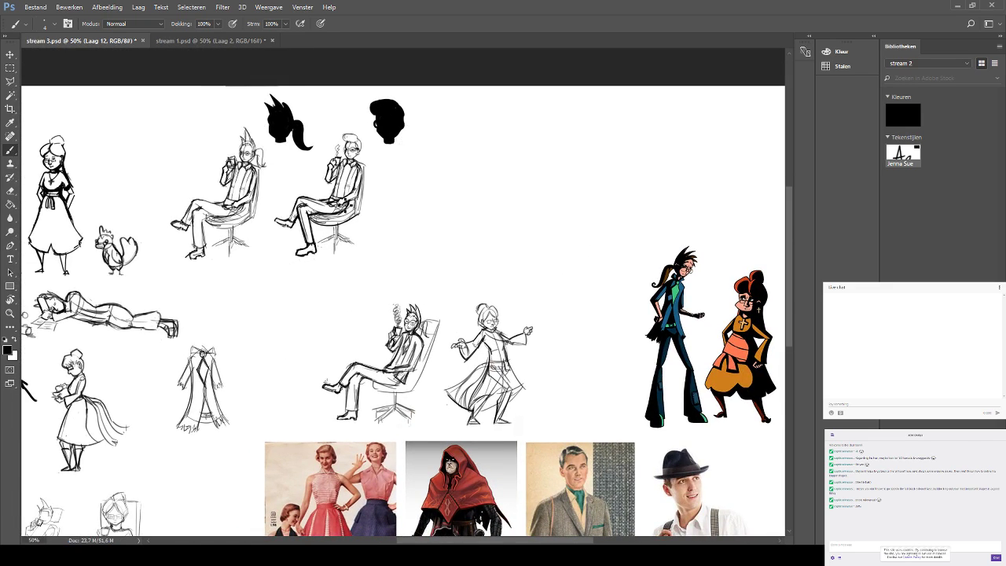
Sketch a curved action line for a new figure in the empty space beside the quiff figure and its head silhouette.
drag(341, 236, 291, 277)
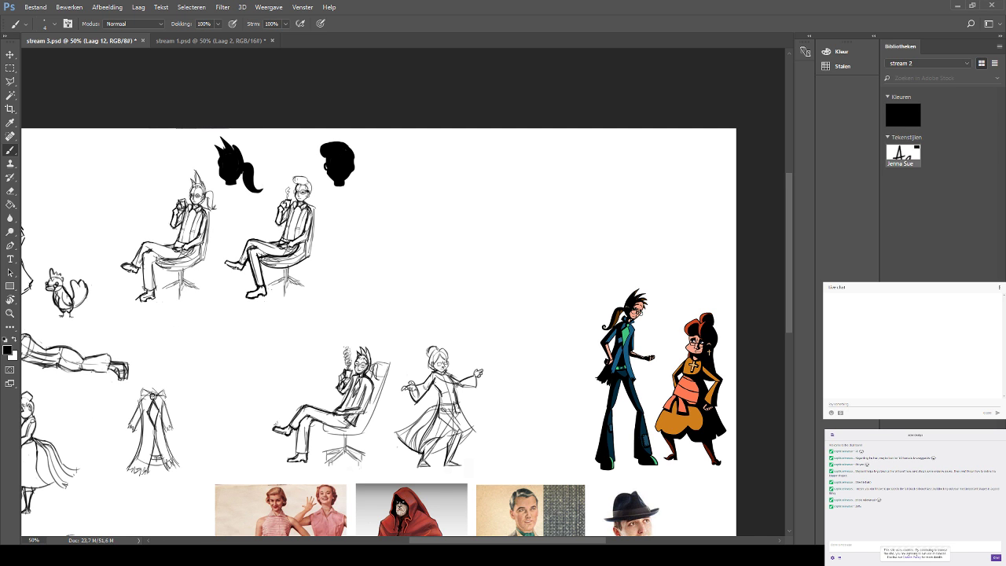
drag(362, 315, 397, 262)
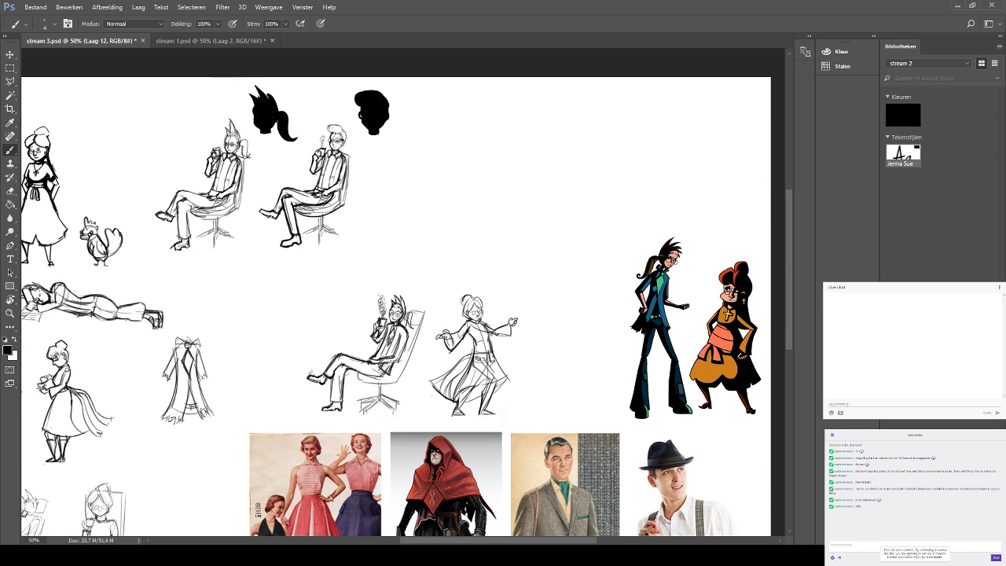
drag(411, 213, 445, 157)
drag(537, 153, 455, 146)
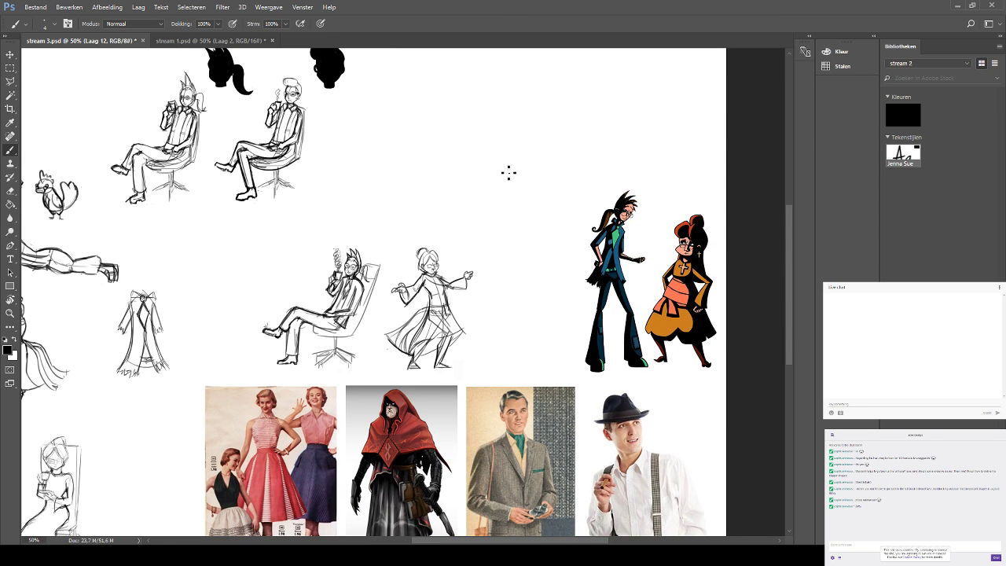
key(ctrl+plus)
mouse_move(303, 147)
mouse_down()
mouse_move(290, 194)
mouse_move(249, 235)
mouse_up()
mouse_move(369, 176)
mouse_down()
mouse_move(372, 223)
mouse_move(347, 259)
mouse_up()
key(ctrl+z)
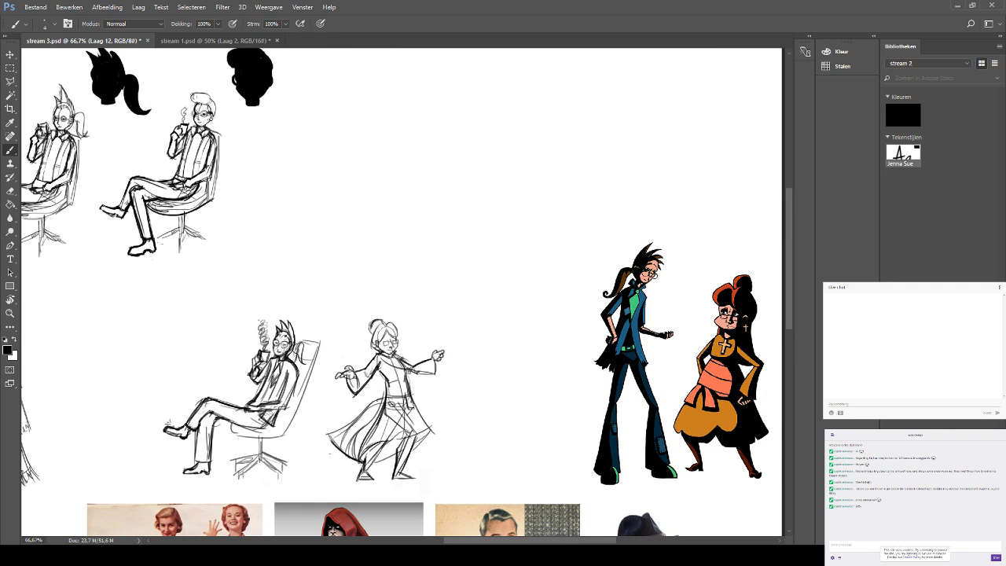
drag(499, 162, 498, 194)
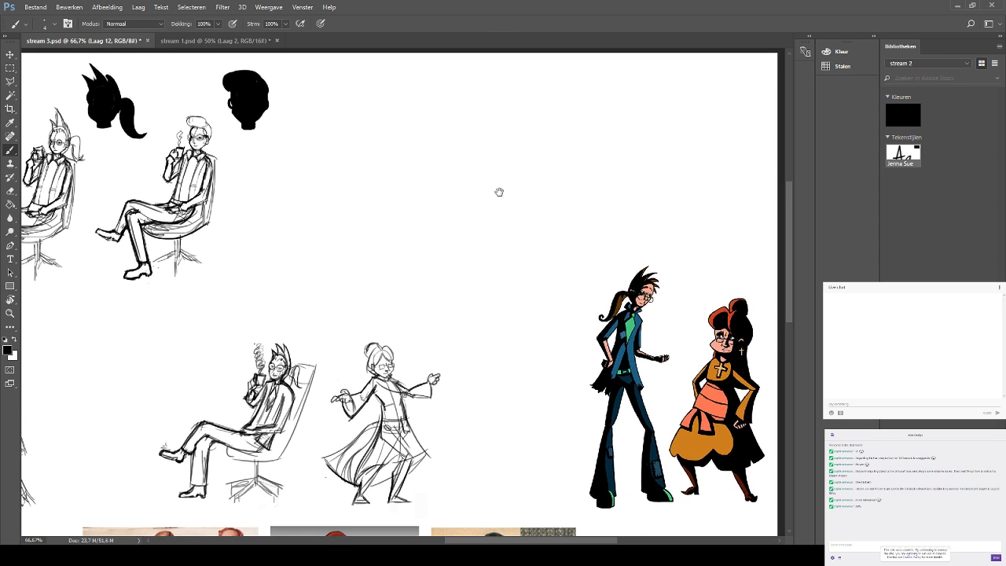
drag(392, 131, 429, 119)
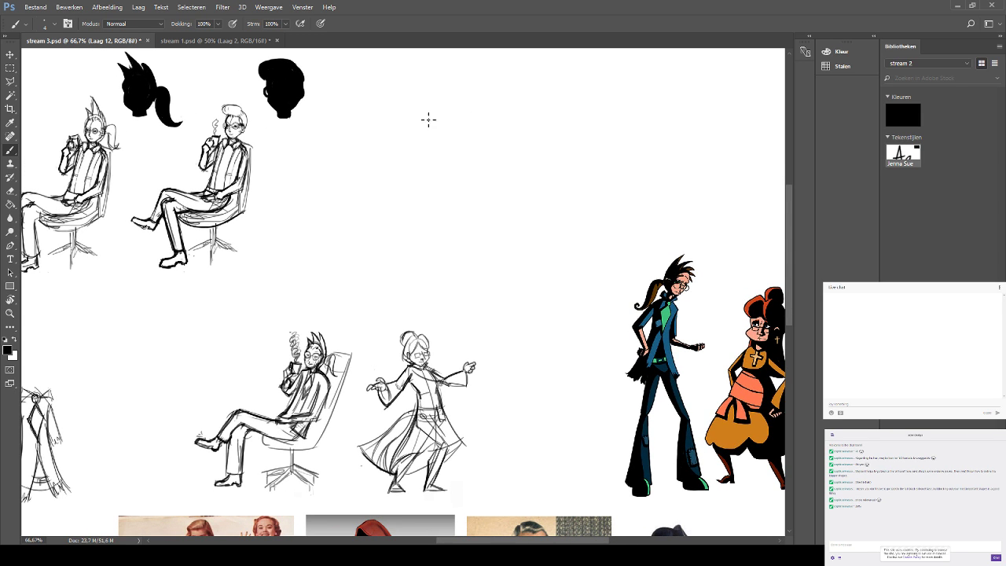
drag(436, 159, 440, 250)
key(ctrl+z)
mouse_move(399, 147)
mouse_down()
mouse_move(413, 260)
mouse_move(404, 246)
mouse_move(417, 250)
mouse_up()
key(ctrl+z)
key(ctrl+z)
key(ctrl+z)
key(ctrl+z)
mouse_move(399, 154)
mouse_down()
mouse_move(414, 237)
mouse_move(425, 209)
mouse_move(421, 245)
mouse_up()
key(ctrl+z)
key(ctrl+z)
key(ctrl+z)
mouse_move(400, 147)
mouse_down()
mouse_move(420, 240)
mouse_move(407, 252)
mouse_up()
key(ctrl+z)
Sketch rounded chest and hip forms along the new figure's curved action line.
mouse_move(387, 188)
mouse_down()
mouse_move(400, 195)
mouse_move(389, 170)
mouse_move(403, 198)
mouse_up()
key(ctrl+z)
key(ctrl+z)
key(ctrl+z)
mouse_move(403, 196)
mouse_down()
mouse_move(385, 178)
mouse_move(406, 201)
mouse_move(394, 219)
mouse_move(404, 198)
mouse_move(422, 231)
mouse_move(427, 209)
mouse_up()
key(ctrl+z)
key(ctrl+z)
mouse_move(417, 196)
mouse_down()
mouse_move(407, 238)
mouse_move(404, 197)
mouse_up()
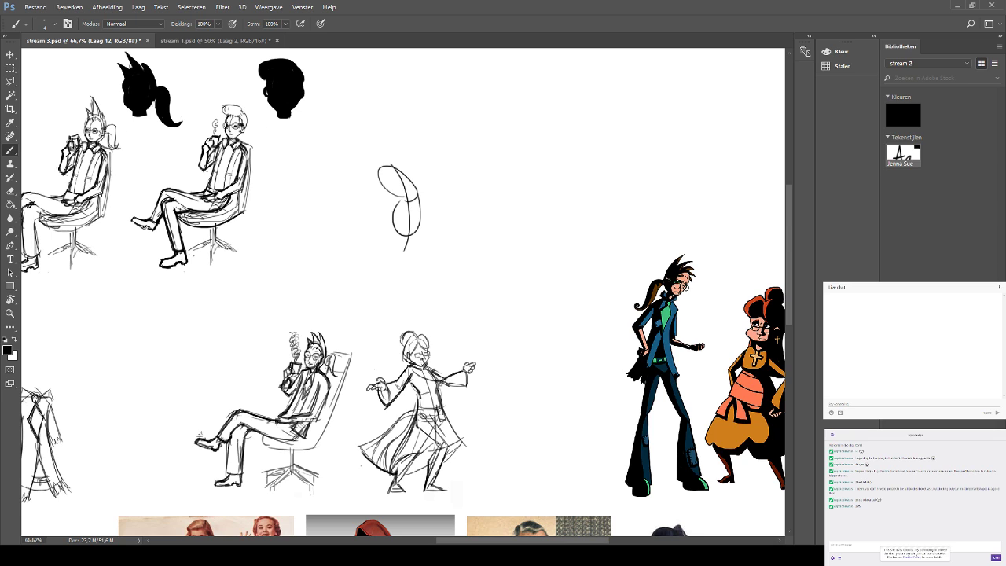
Block in the new figure's two arms reaching out from the shoulders, and undo the unwanted arm strokes.
mouse_move(389, 168)
mouse_down()
mouse_move(355, 218)
mouse_move(368, 189)
mouse_move(353, 189)
mouse_move(346, 217)
mouse_up()
key(ctrl+z)
mouse_move(394, 164)
mouse_down()
mouse_move(426, 173)
mouse_move(437, 162)
mouse_move(436, 187)
mouse_up()
key(ctrl+z)
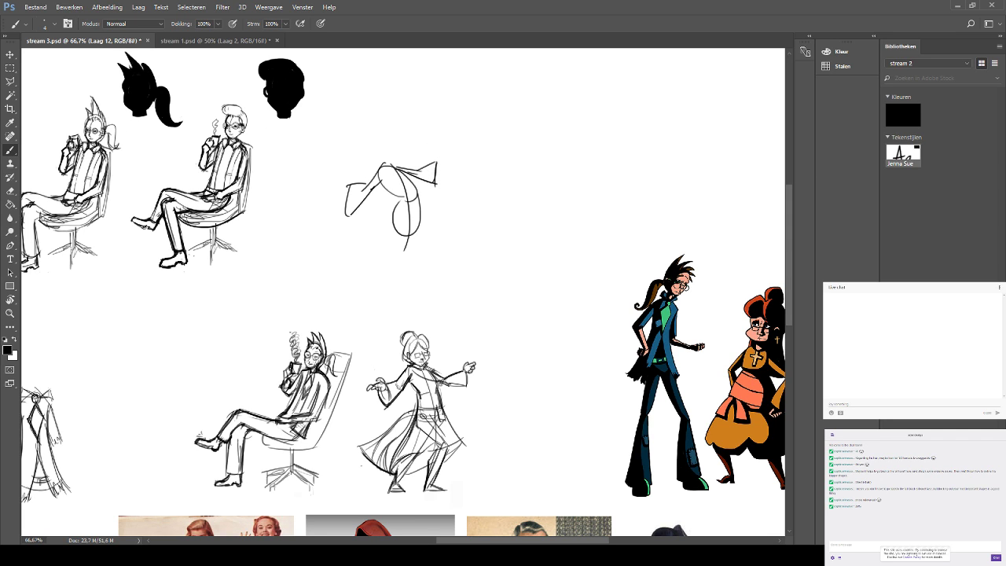
key(ctrl+z)
key(ctrl+alt+z)
key(ctrl+alt+z)
key(ctrl+alt+z)
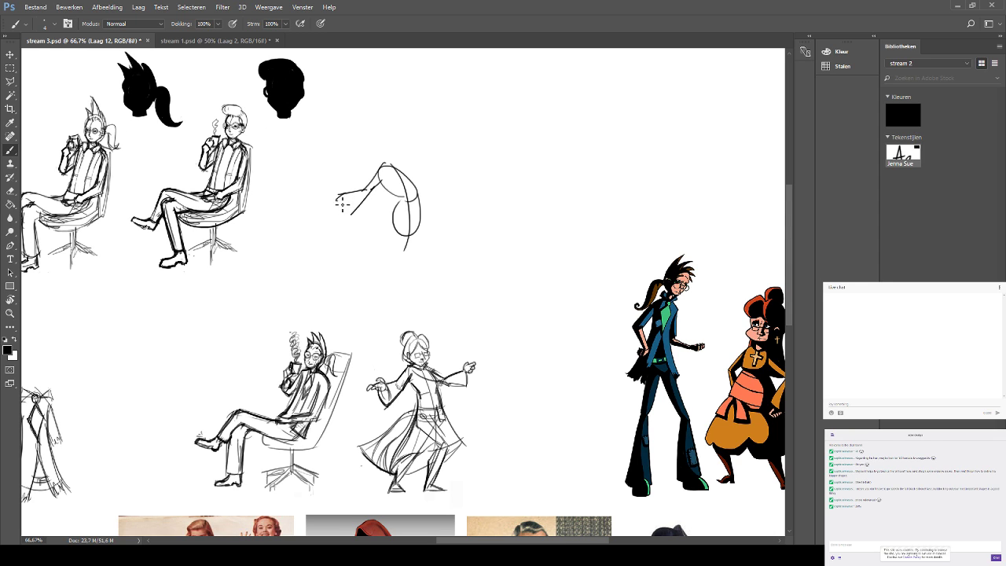
Draw the forearm and open hand of the new figure's lower arm, and erase the overlapping construction line.
drag(342, 203, 369, 194)
key(e)
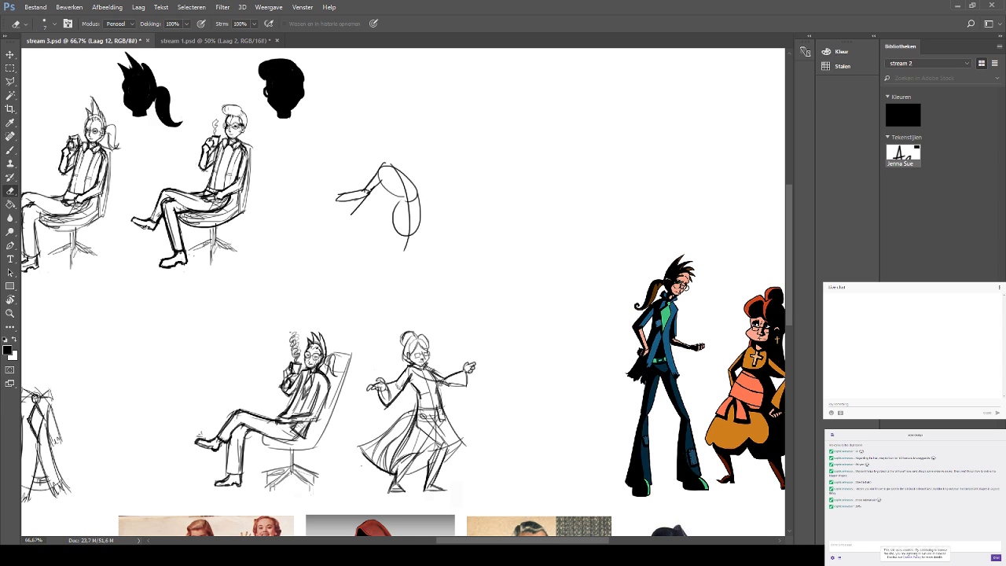
mouse_move(359, 212)
mouse_down()
mouse_move(377, 205)
mouse_move(332, 206)
mouse_move(328, 194)
mouse_move(339, 197)
mouse_up()
click(10, 150)
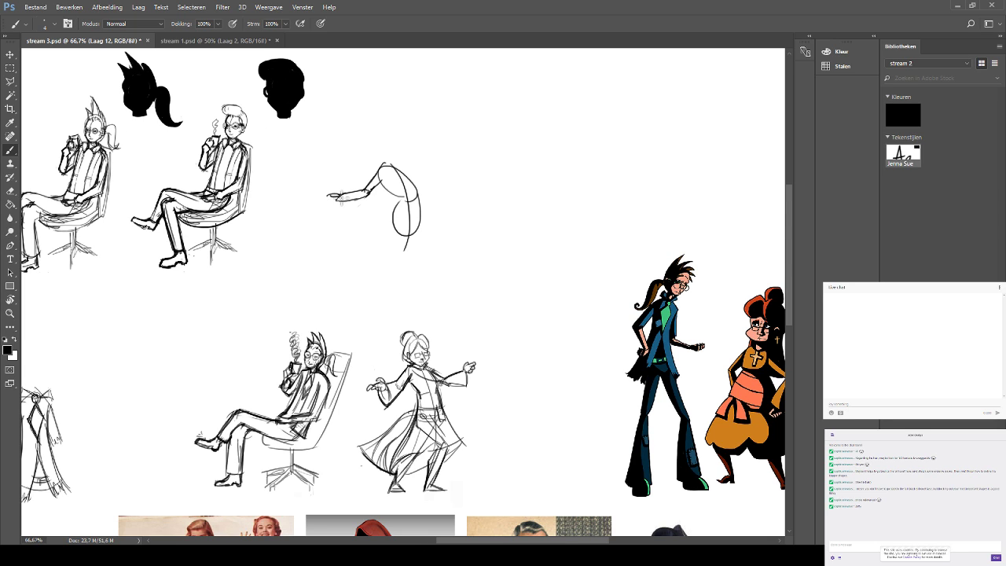
mouse_move(344, 193)
mouse_down()
mouse_move(329, 196)
mouse_move(346, 196)
mouse_up()
Draw the new figure's other outstretched arm with its hand, and refine the chest lines.
mouse_move(392, 166)
mouse_down()
mouse_move(419, 185)
mouse_move(446, 182)
mouse_up()
key(ctrl+z)
drag(445, 175, 447, 181)
drag(458, 177, 448, 180)
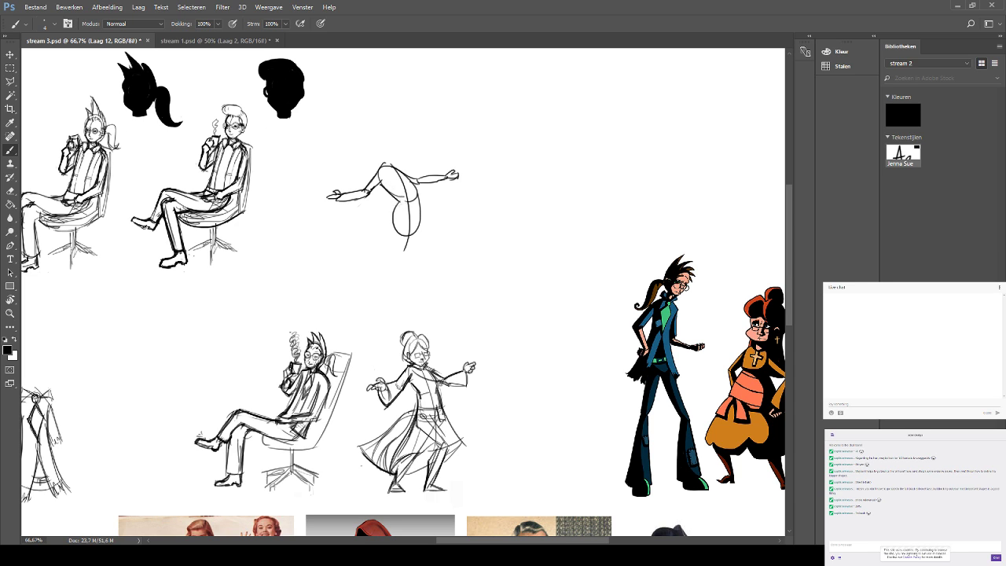
drag(385, 175, 411, 195)
Examine the new figure's pose alongside the seated figures and the other sketches on the page.
scroll(511, 176, down, 2)
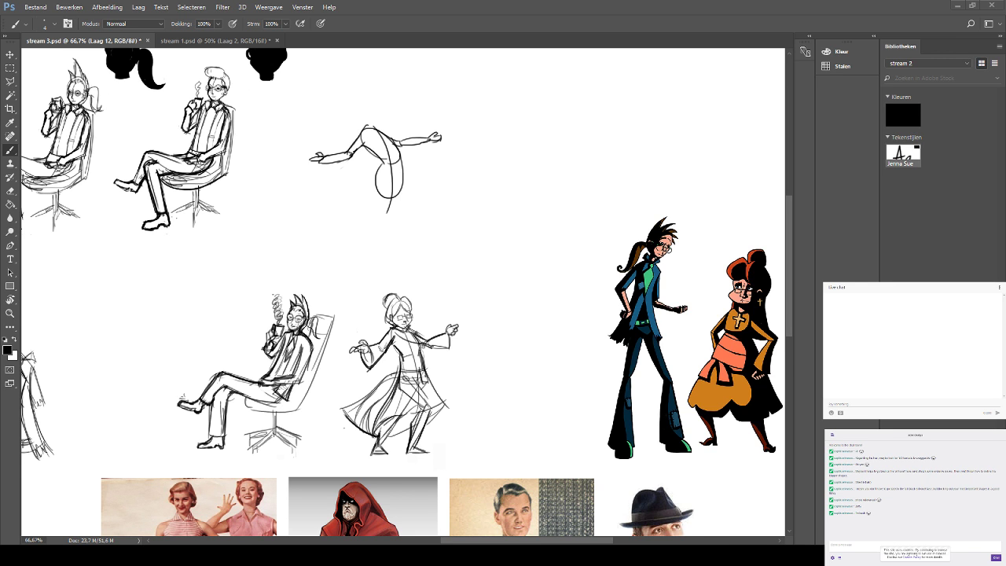
drag(287, 103, 466, 205)
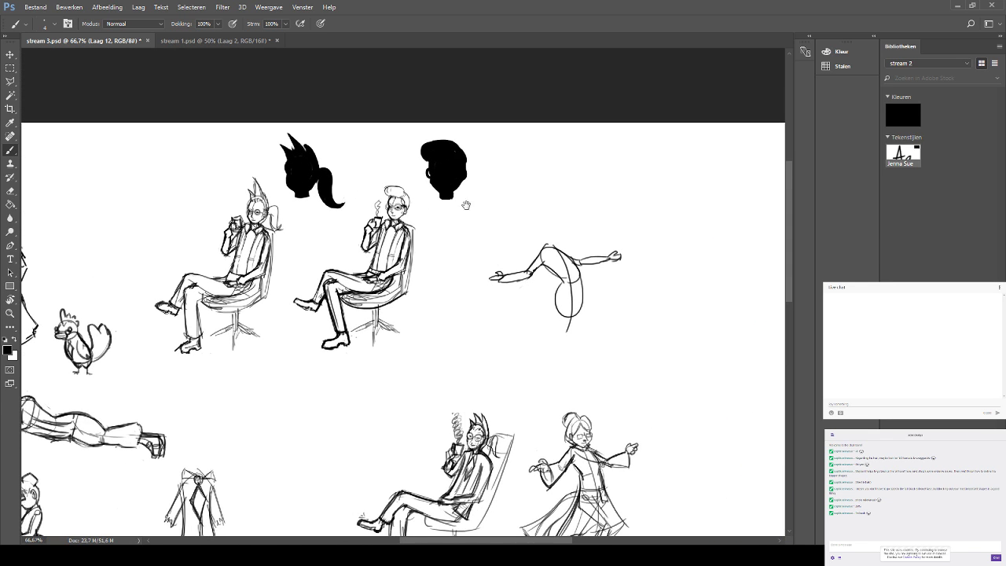
drag(464, 88, 533, 40)
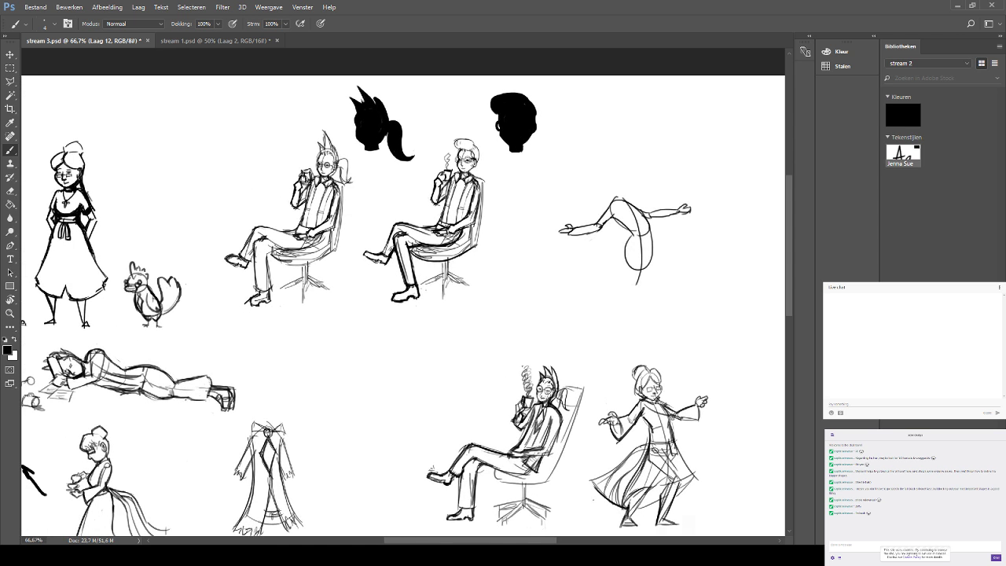
mouse_move(415, 305)
mouse_down()
mouse_move(407, 157)
mouse_move(481, 308)
mouse_up()
key(ctrl+z)
drag(499, 259, 453, 291)
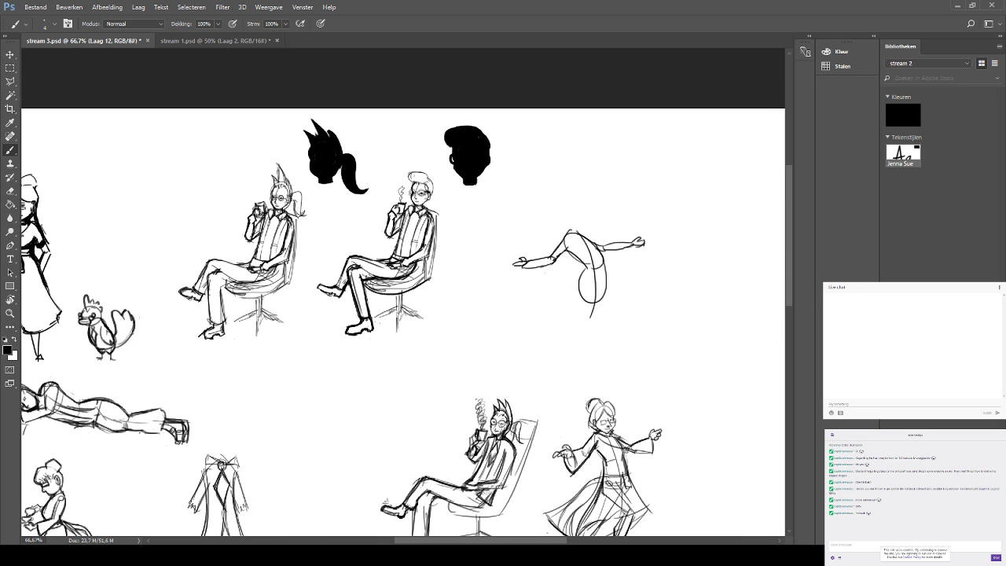
mouse_move(456, 124)
mouse_down()
mouse_move(435, 163)
mouse_move(351, 181)
mouse_move(416, 187)
mouse_move(420, 171)
mouse_move(454, 168)
mouse_up()
key(ctrl+z)
key(ctrl+z)
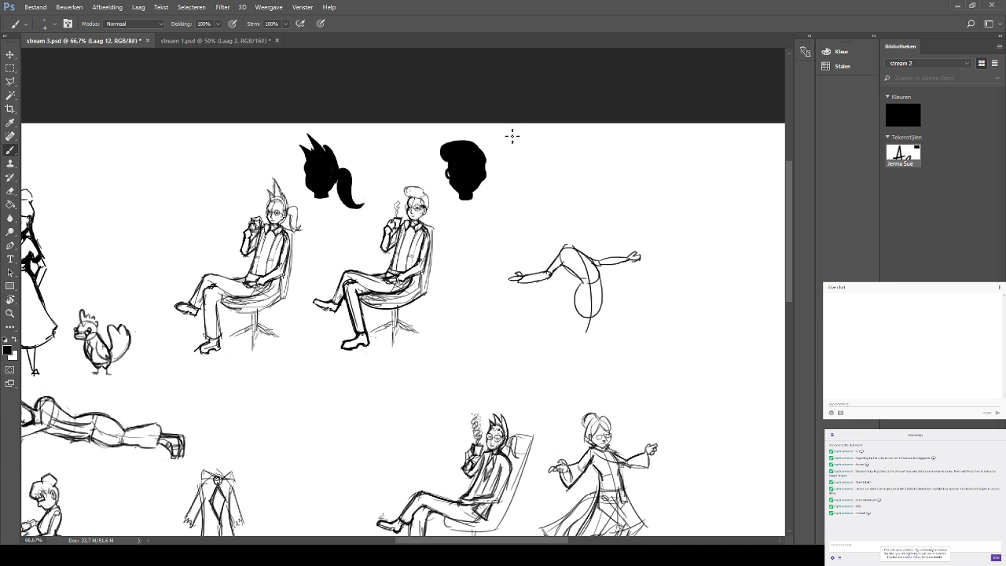
drag(336, 262, 364, 228)
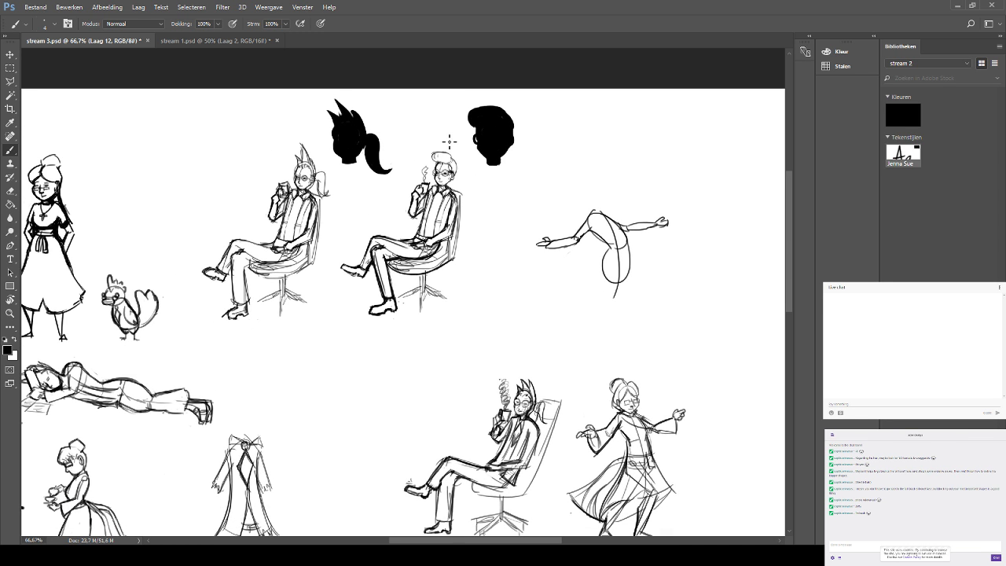
drag(504, 141, 478, 172)
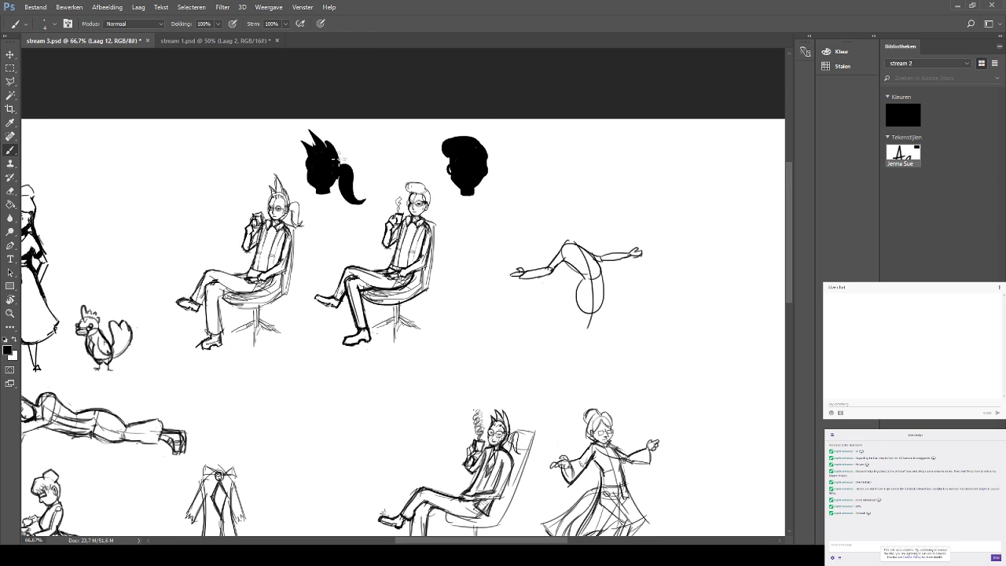
mouse_move(352, 135)
mouse_down()
mouse_move(342, 146)
mouse_move(355, 145)
mouse_up()
key(ctrl+z)
click(10, 190)
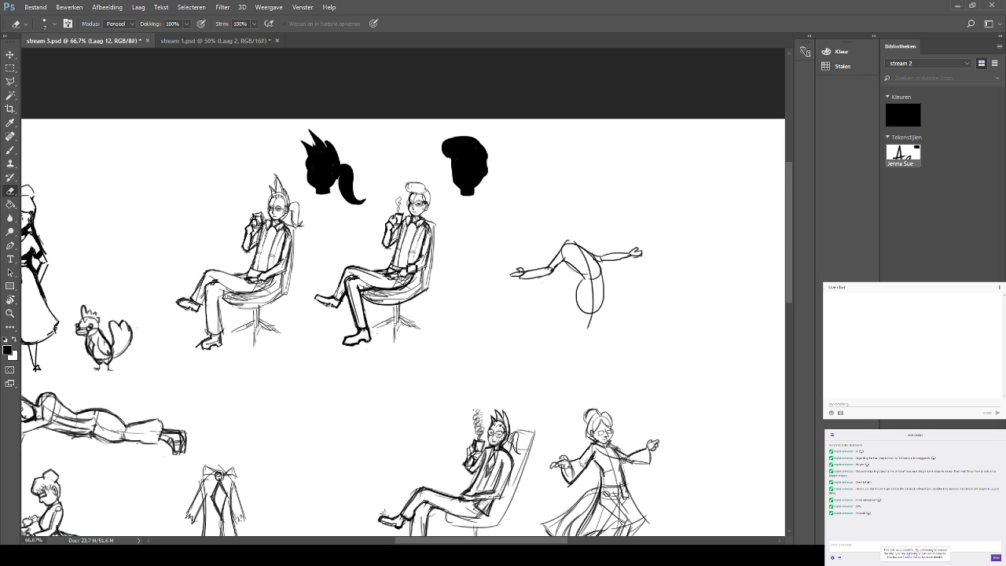
click(11, 149)
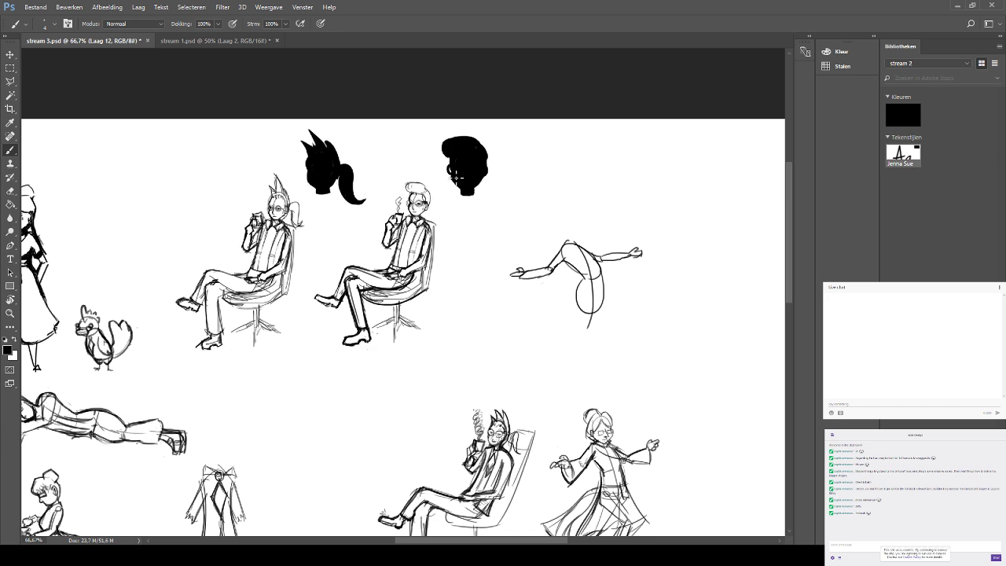
Add a line across the shoulders of the new figure at the base of the neck.
scroll(482, 160, down, 1)
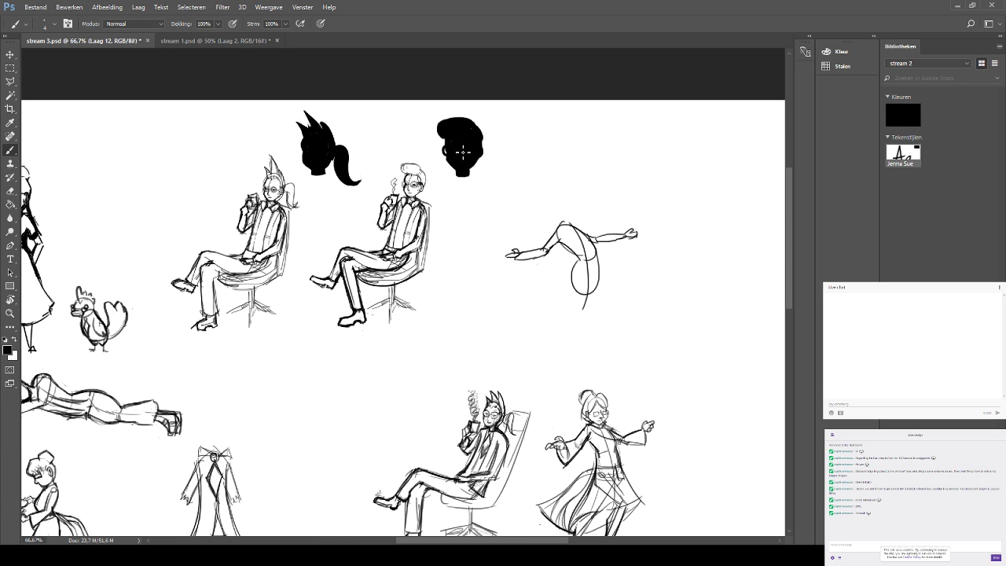
scroll(491, 165, down, 1)
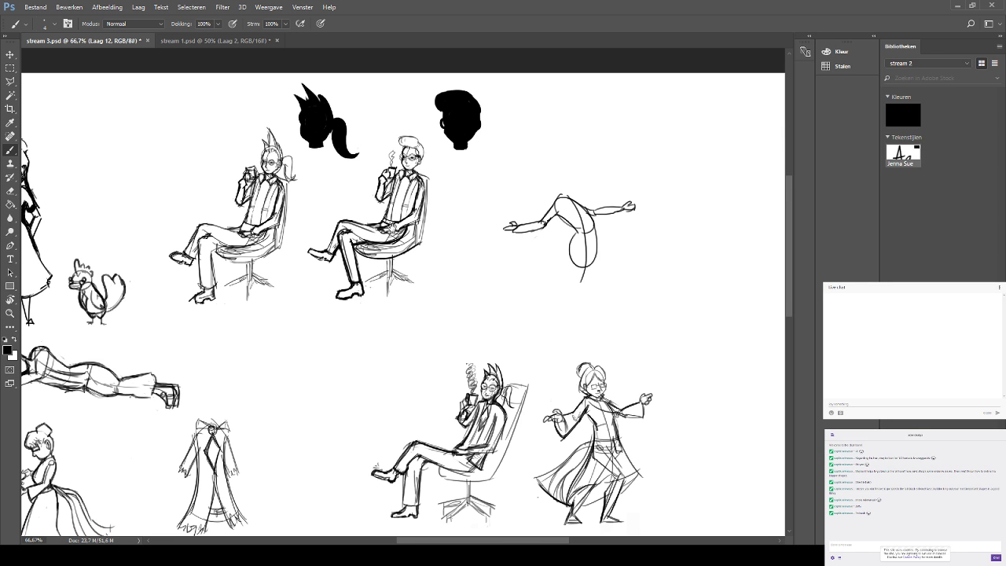
scroll(401, 196, up, 2)
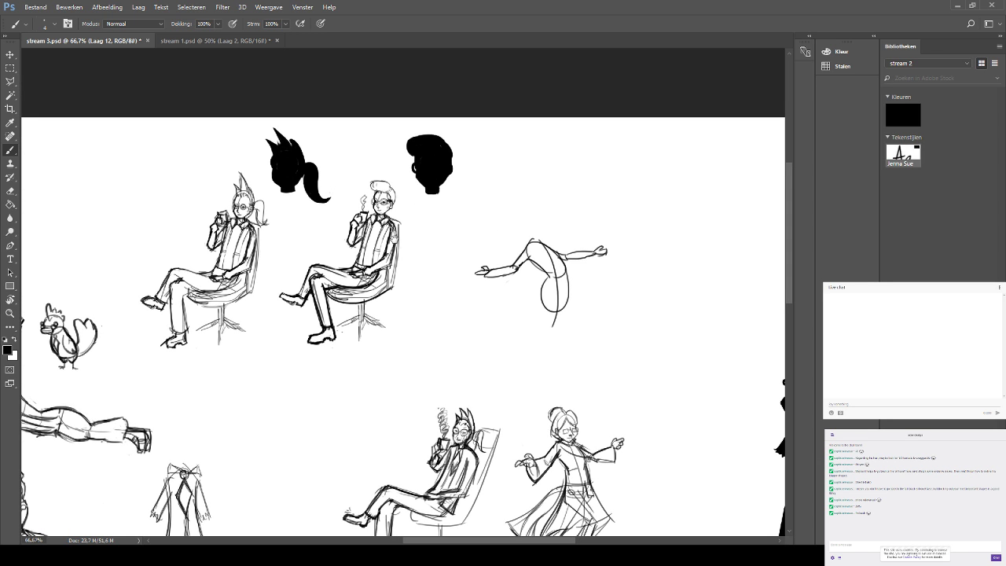
scroll(409, 228, down, 1)
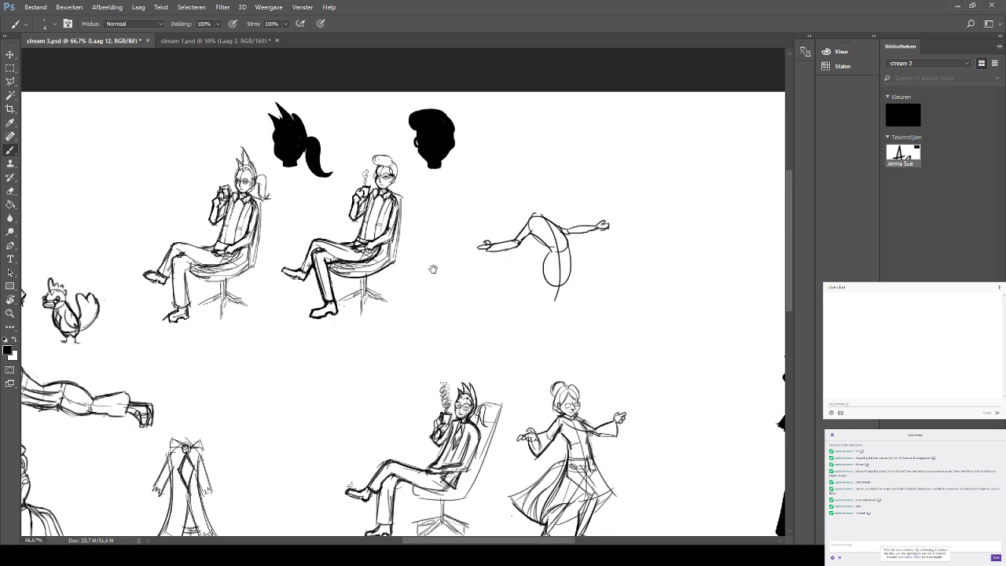
scroll(406, 218, down, 2)
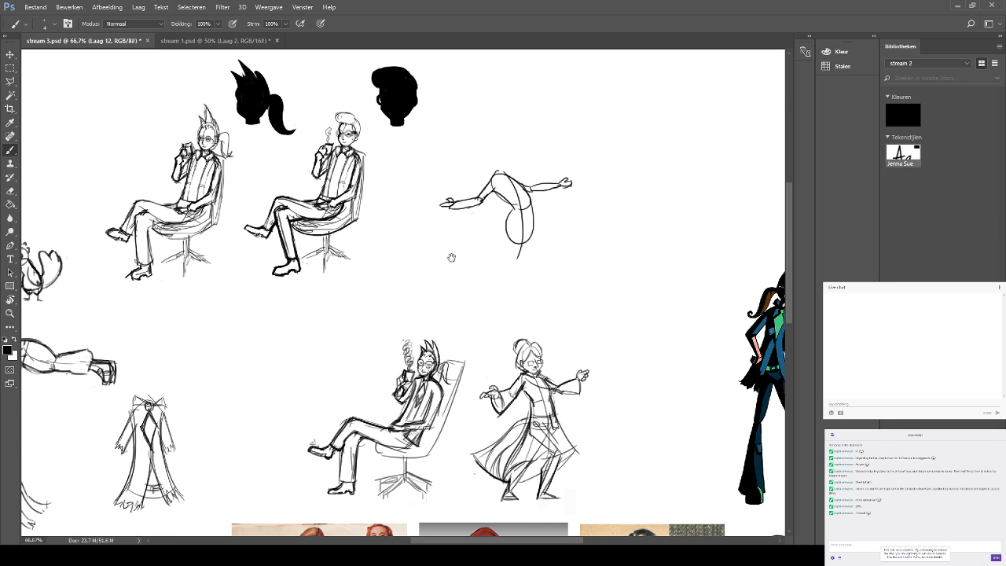
drag(448, 254, 340, 261)
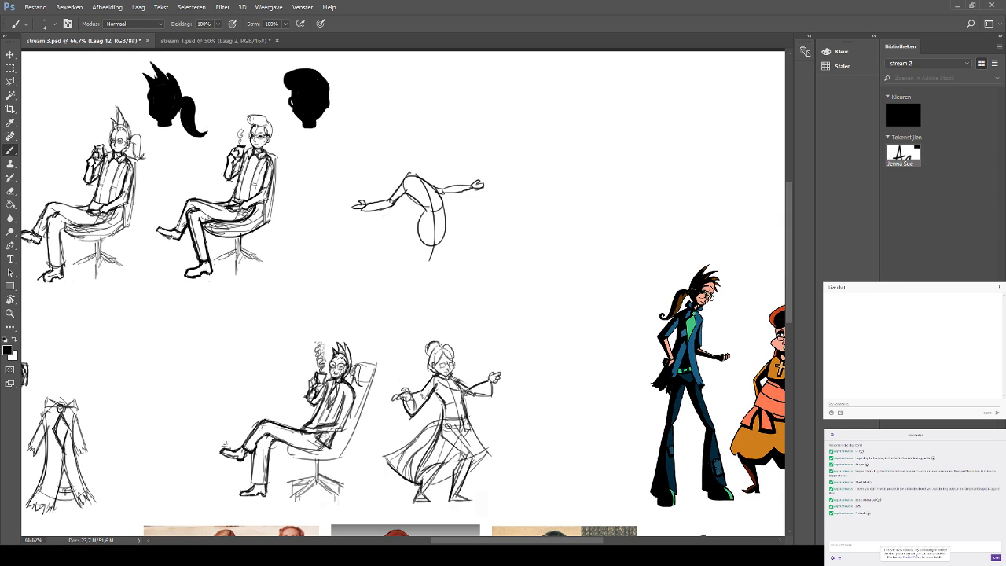
drag(436, 234, 441, 214)
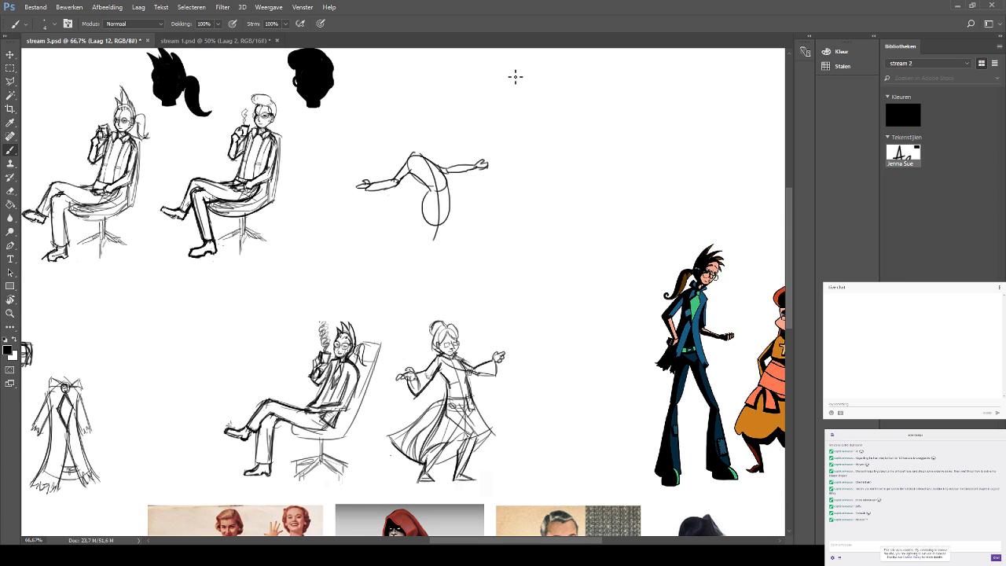
mouse_move(409, 153)
mouse_down()
mouse_move(420, 165)
mouse_move(427, 157)
mouse_move(422, 162)
mouse_up()
drag(547, 138, 514, 133)
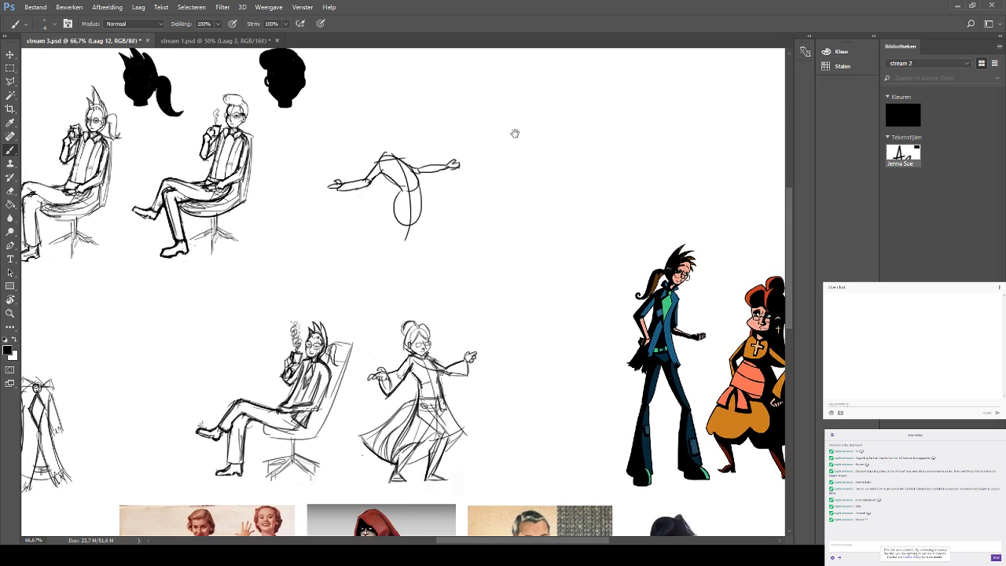
mouse_move(524, 175)
mouse_down()
mouse_move(482, 177)
mouse_move(583, 154)
mouse_up()
drag(518, 221, 572, 227)
drag(520, 166, 509, 227)
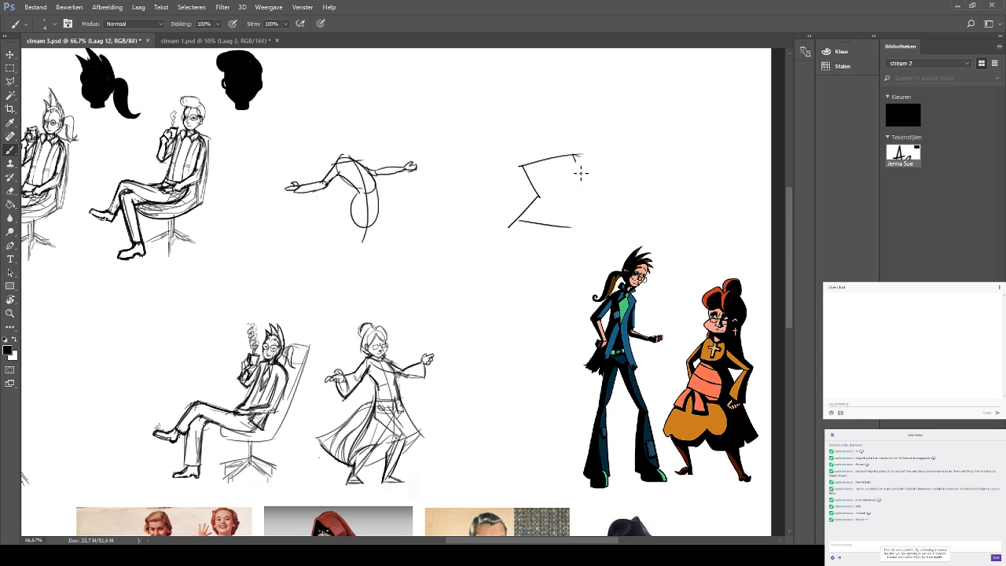
mouse_move(581, 157)
mouse_down()
mouse_move(572, 227)
mouse_move(518, 248)
mouse_move(527, 298)
mouse_up()
mouse_move(531, 228)
mouse_down()
mouse_move(538, 289)
mouse_move(507, 316)
mouse_up()
mouse_move(566, 226)
mouse_down()
mouse_move(588, 269)
mouse_move(548, 321)
mouse_up()
drag(559, 301, 565, 265)
key(ctrl+alt+z)
key(ctrl+alt+z)
key(ctrl+alt+z)
key(ctrl+alt+z)
key(ctrl+alt+z)
key(ctrl+alt+z)
key(ctrl+alt+z)
key(ctrl+alt+z)
key(ctrl+alt+z)
key(ctrl+alt+z)
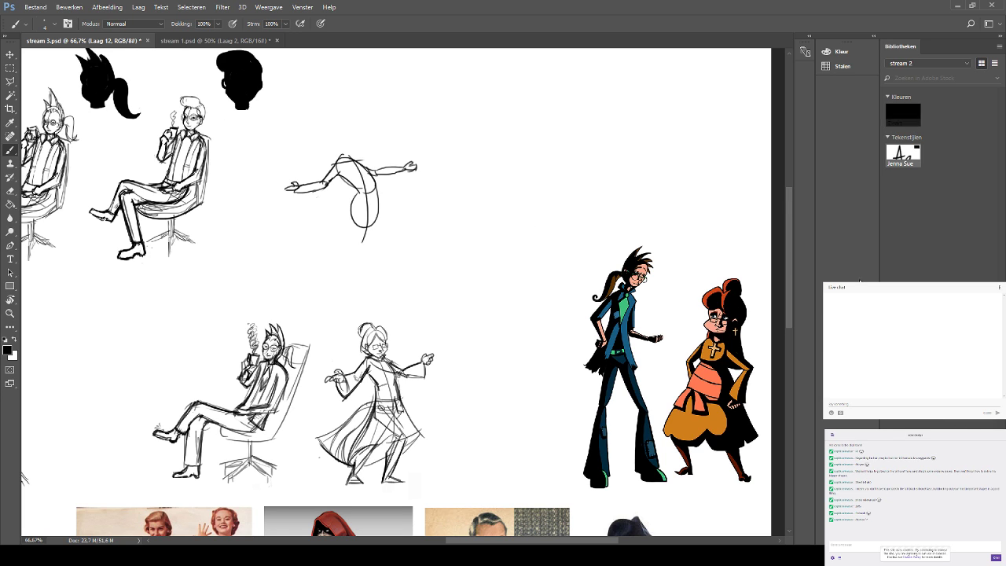
mouse_move(545, 102)
mouse_down()
mouse_move(549, 233)
mouse_move(520, 258)
mouse_up()
key(ctrl+alt+z)
Darken the underside of the new figure's lower outstretched arm.
drag(320, 159, 332, 110)
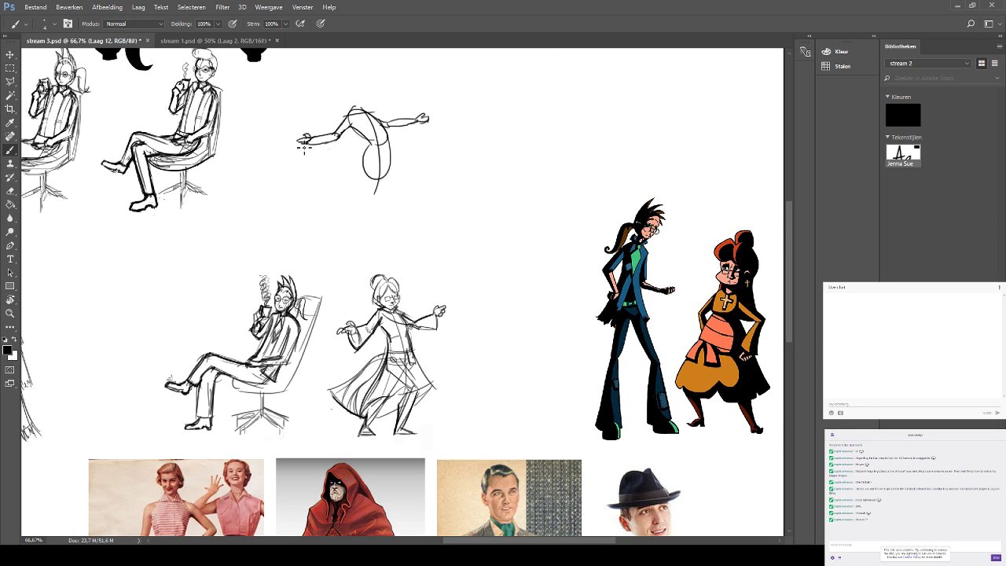
mouse_move(305, 146)
mouse_down()
mouse_move(297, 140)
mouse_move(311, 141)
mouse_move(312, 153)
mouse_move(318, 141)
mouse_move(342, 140)
mouse_up()
drag(439, 124, 411, 197)
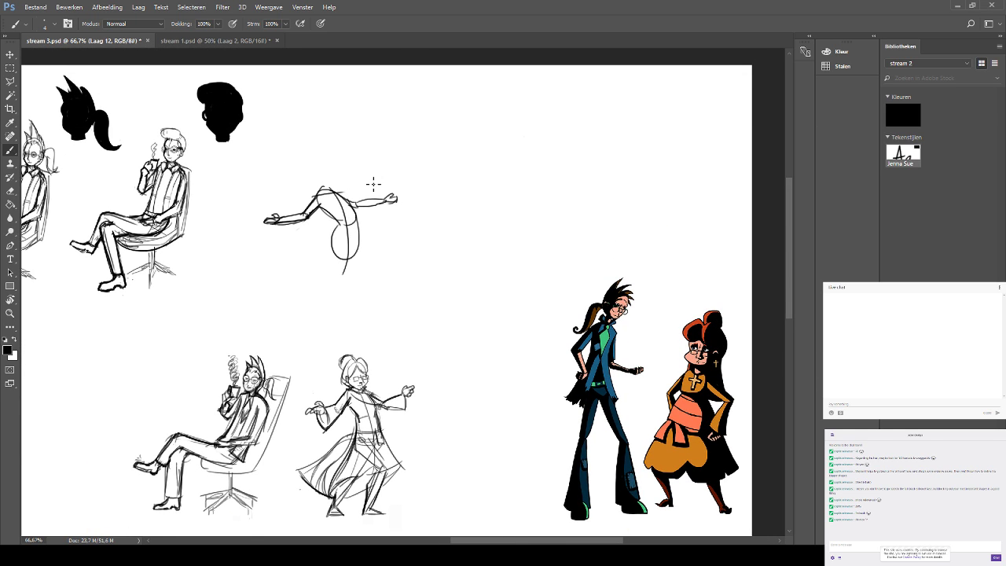
drag(436, 110, 474, 90)
drag(381, 167, 456, 117)
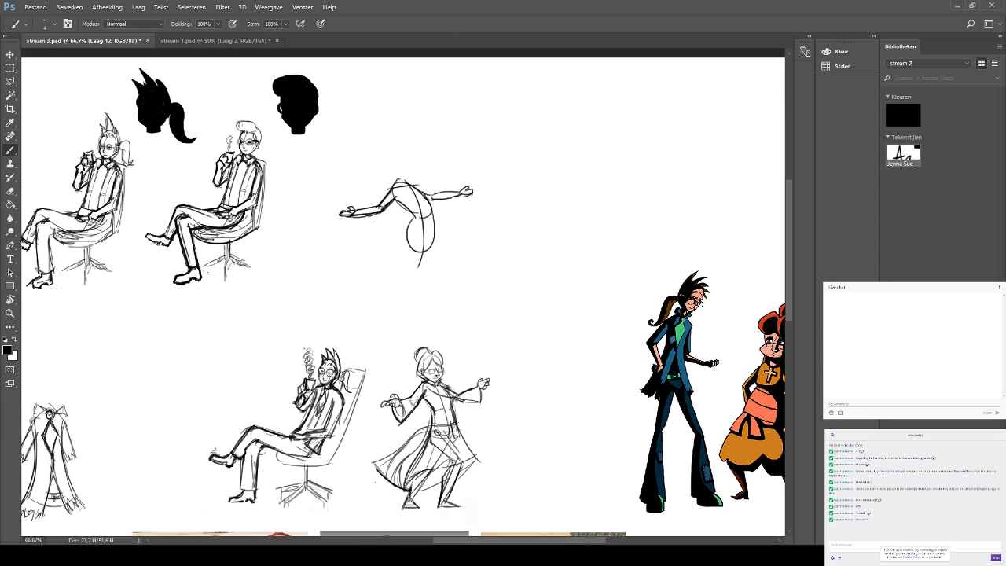
Draw the new figure's head above the shoulders with swept-up hair and a bun at the back.
drag(385, 146, 392, 168)
key(ctrl+alt+z)
key(ctrl+alt+z)
drag(399, 176, 401, 171)
key(ctrl+alt+z)
drag(391, 183, 407, 181)
drag(378, 156, 387, 149)
drag(385, 161, 397, 155)
drag(479, 181, 487, 147)
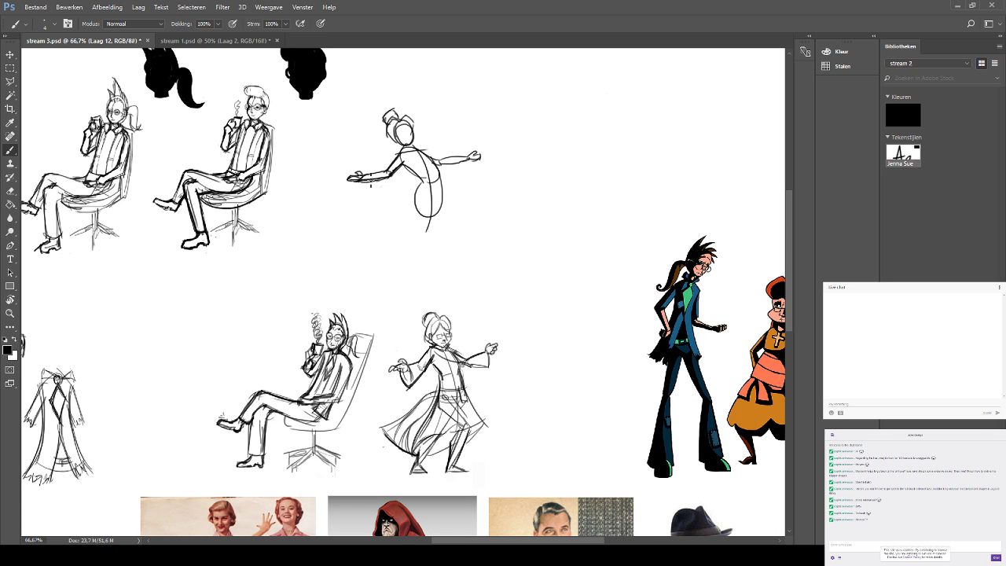
Erase the bun on the new figure's head and redraw it lower, behind the head, with a cleaner hairline.
mouse_move(442, 213)
mouse_down()
mouse_move(447, 192)
mouse_move(418, 155)
mouse_move(418, 37)
mouse_up()
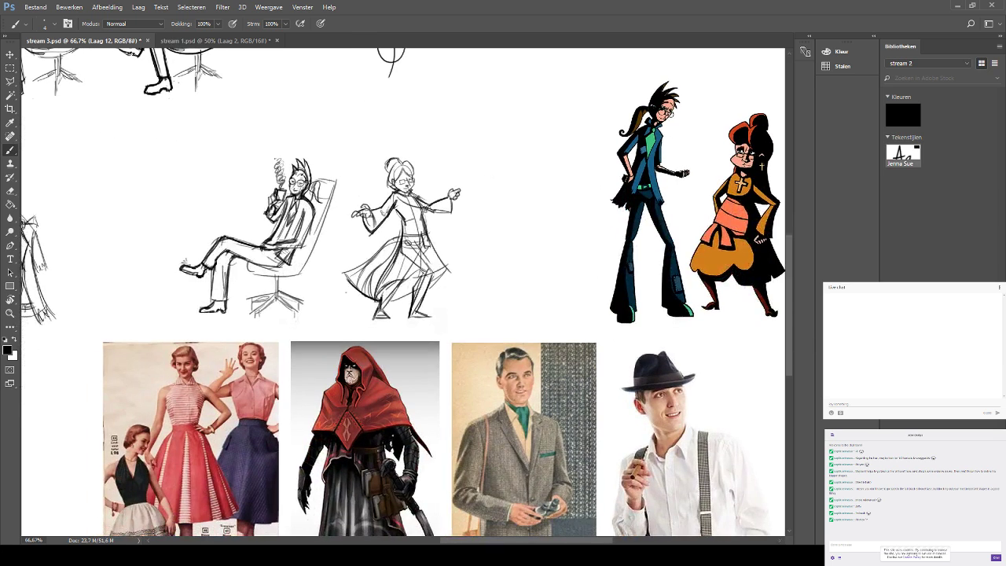
drag(517, 173, 474, 285)
drag(497, 144, 487, 199)
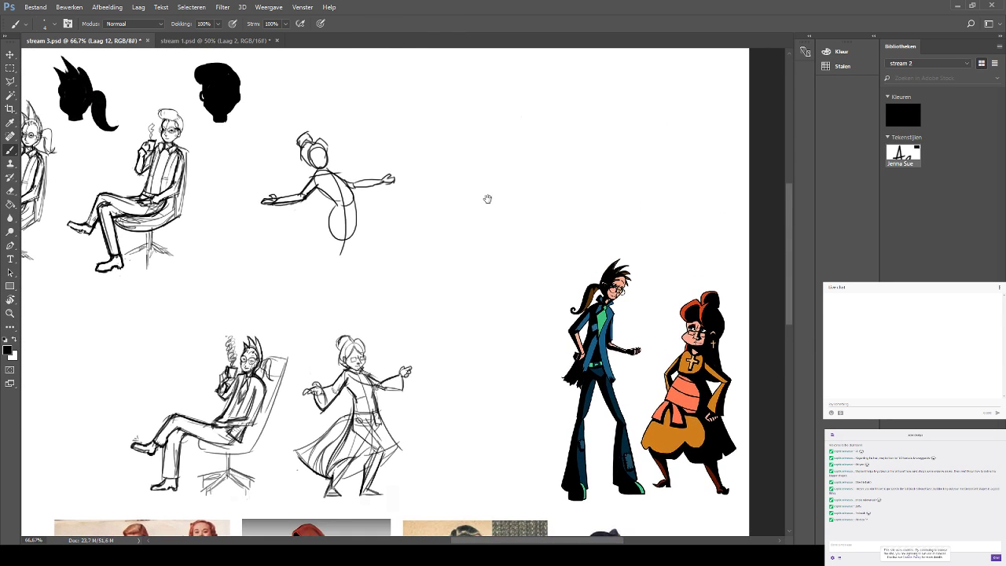
mouse_move(311, 180)
mouse_down()
mouse_move(293, 157)
mouse_move(327, 134)
mouse_move(317, 152)
mouse_move(308, 113)
mouse_move(333, 122)
mouse_move(311, 141)
mouse_move(325, 133)
mouse_move(318, 146)
mouse_move(327, 147)
mouse_up()
key(ctrl+z)
click(10, 191)
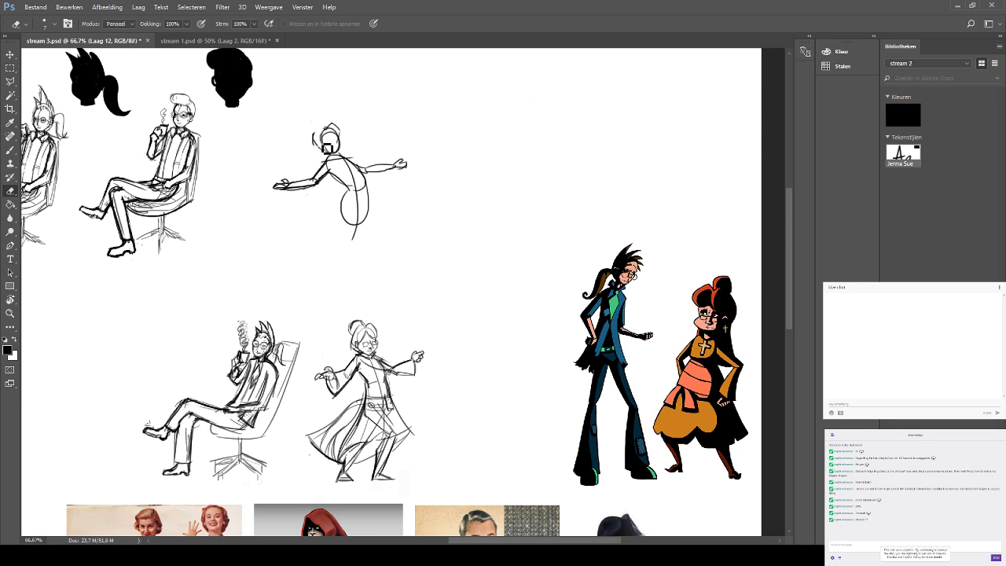
click(10, 150)
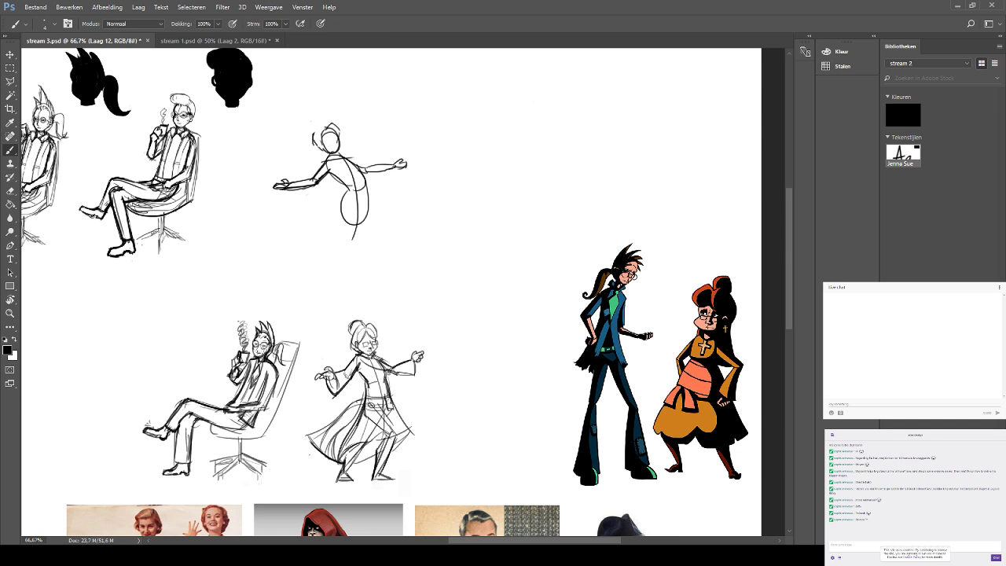
mouse_move(327, 141)
mouse_down()
mouse_move(316, 140)
mouse_move(318, 128)
mouse_move(325, 151)
mouse_move(315, 146)
mouse_move(314, 126)
mouse_move(343, 137)
mouse_up()
key(ctrl+z)
Examine the costume reference images below the sketches and compare them with the new figure.
drag(391, 199, 405, 151)
drag(408, 228, 463, 51)
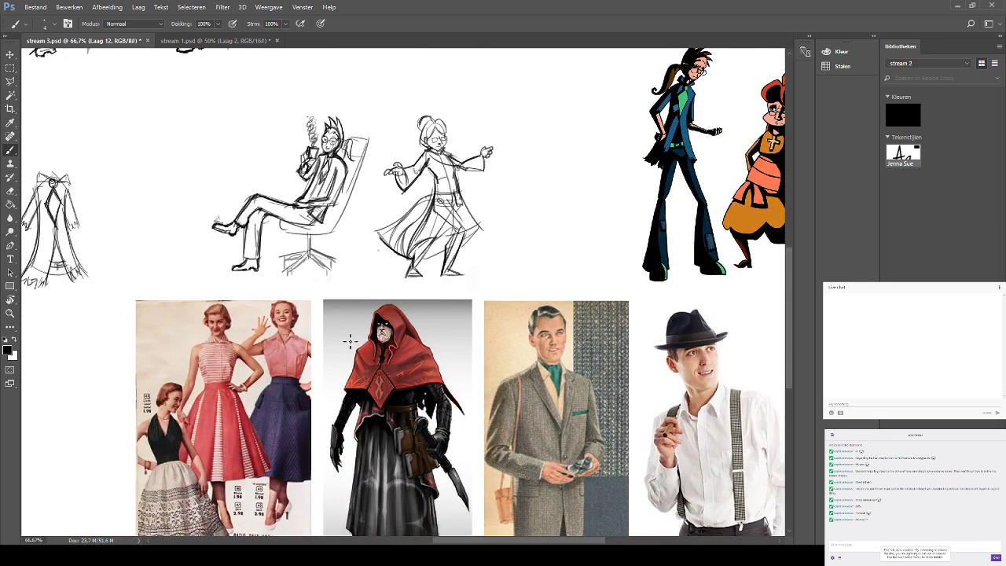
mouse_move(351, 346)
mouse_down()
mouse_move(353, 394)
mouse_move(474, 370)
mouse_move(435, 335)
mouse_move(440, 365)
mouse_move(397, 382)
mouse_move(336, 385)
mouse_up()
key(ctrl+z)
drag(445, 253, 350, 389)
drag(412, 228, 416, 251)
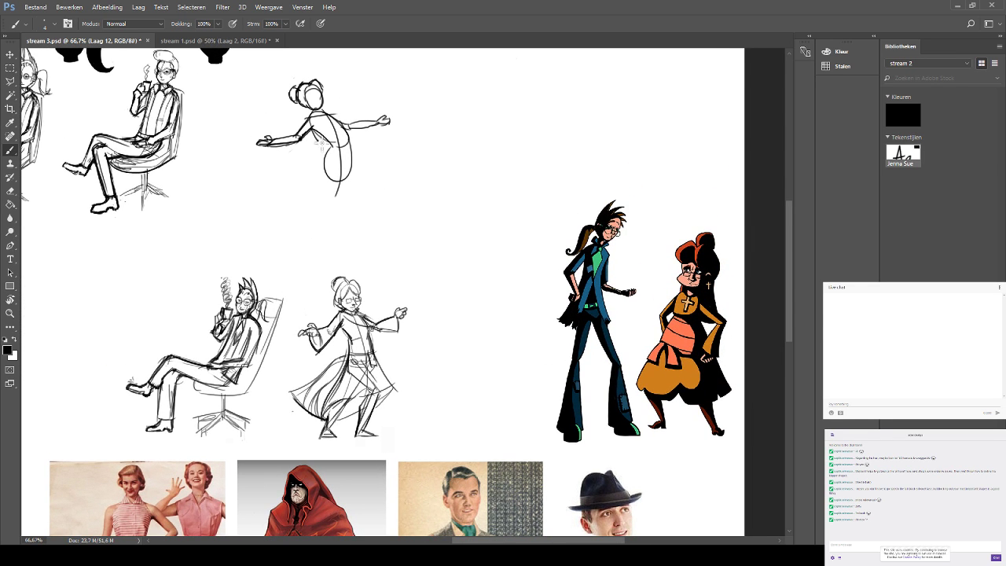
drag(416, 117, 451, 74)
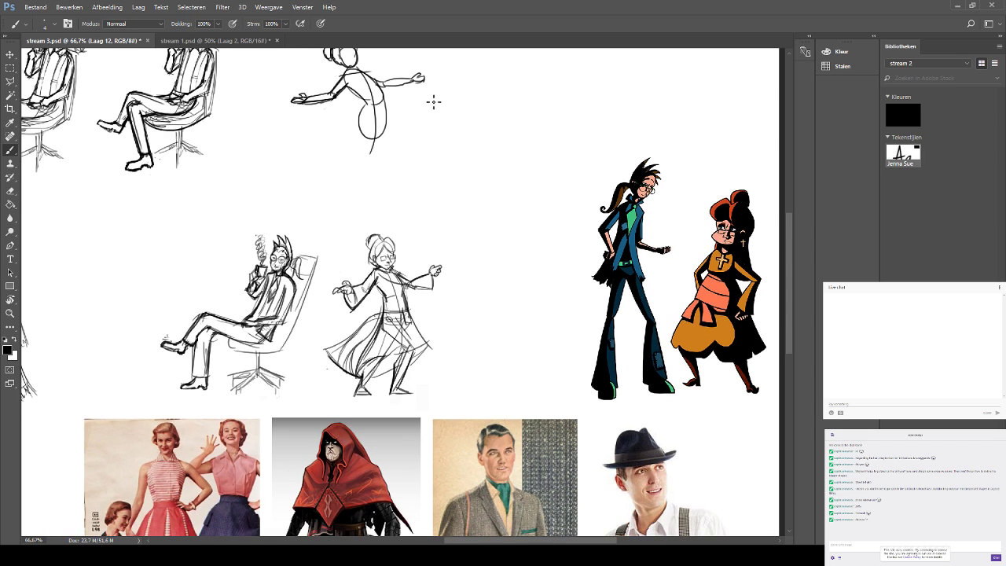
drag(428, 115, 417, 186)
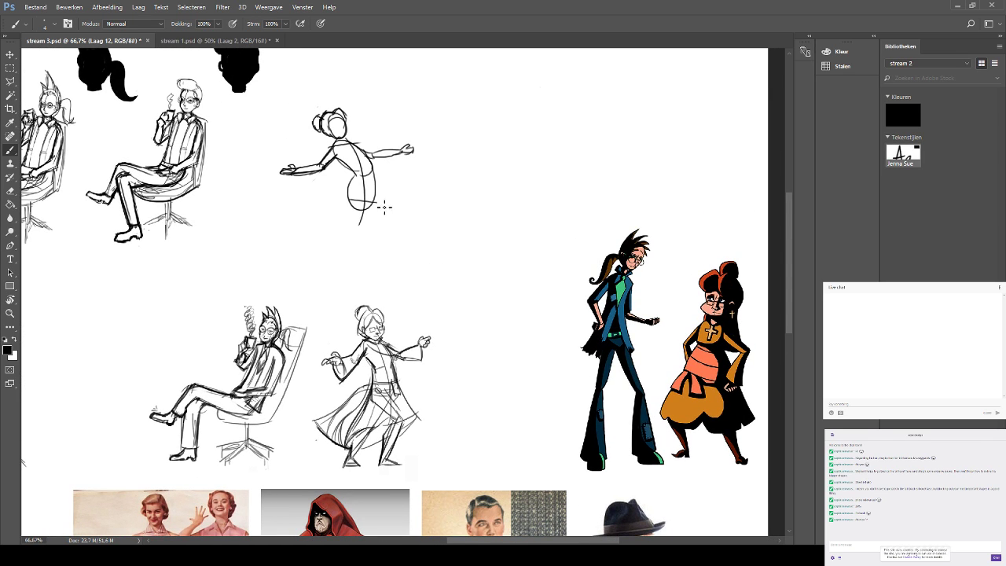
Draw the new figure's hip line and its front leg with a bent knee, lower leg and foot.
mouse_move(352, 202)
mouse_down()
mouse_move(375, 201)
mouse_move(411, 156)
mouse_up()
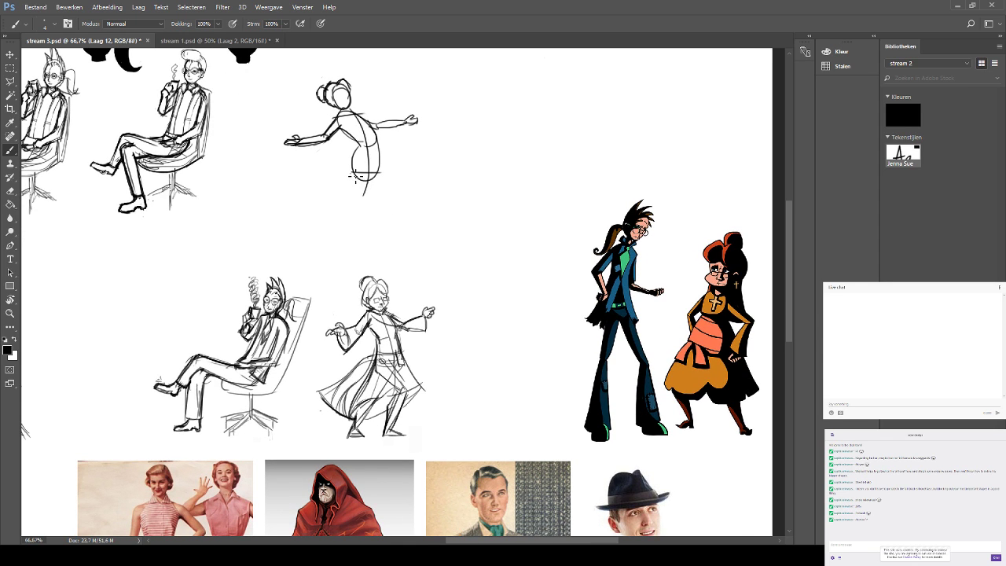
drag(353, 177, 390, 208)
mouse_move(382, 184)
mouse_down()
mouse_move(399, 208)
mouse_move(378, 169)
mouse_up()
mouse_move(388, 217)
mouse_down()
mouse_move(394, 255)
mouse_move(401, 214)
mouse_up()
key(ctrl+z)
key(ctrl+z)
drag(395, 258, 406, 267)
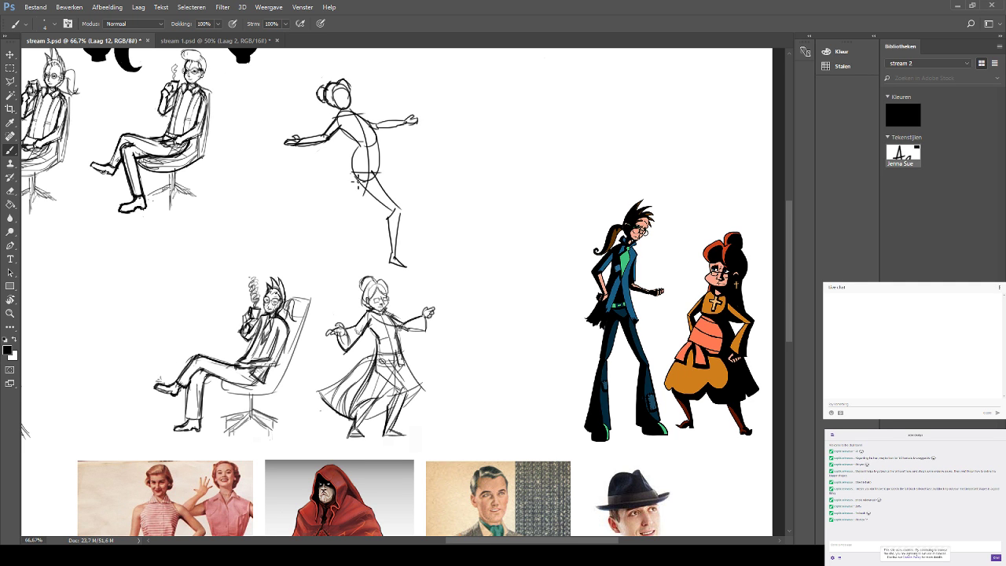
Refine the contour of the new figure's hip and lower back where the second thigh begins.
mouse_move(354, 171)
mouse_down()
mouse_move(377, 193)
mouse_move(363, 186)
mouse_move(363, 164)
mouse_up()
key(ctrl+z)
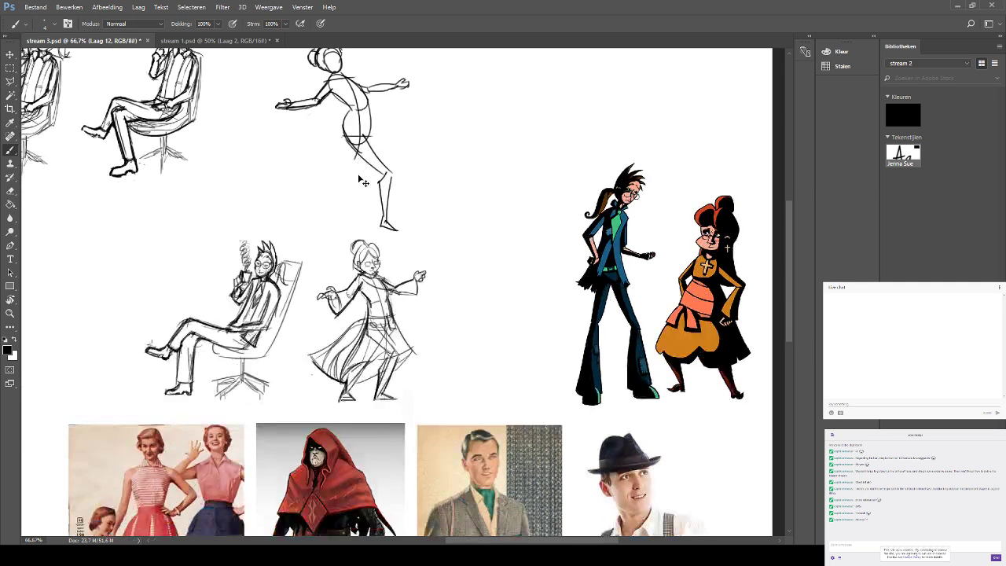
key(ctrl+z)
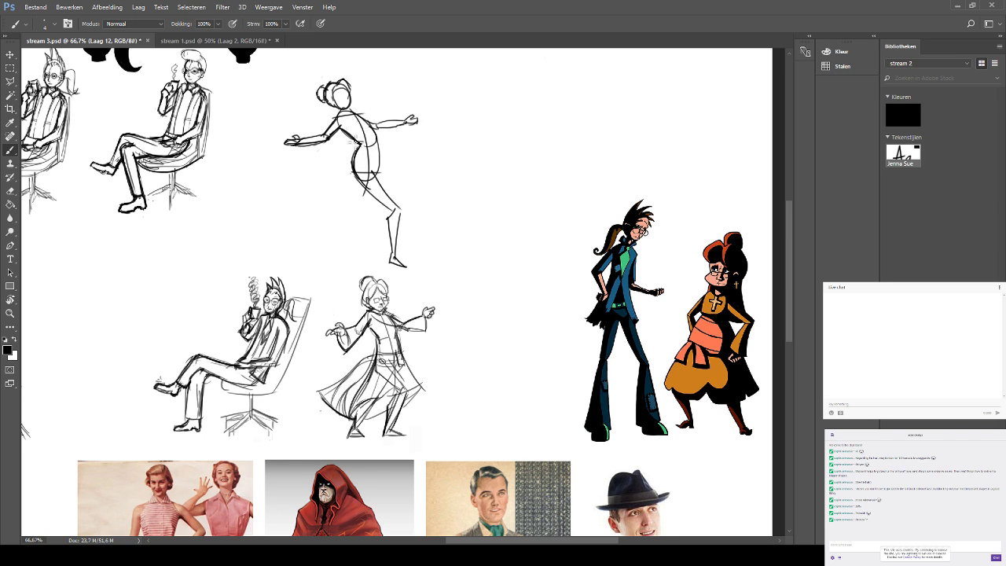
mouse_move(346, 132)
mouse_down()
mouse_move(365, 147)
mouse_move(351, 151)
mouse_up()
Draw the new figure's second leg stepping out on the other side, with its thigh, calf and foot.
drag(371, 195, 352, 220)
mouse_move(360, 175)
mouse_down()
mouse_move(348, 224)
mouse_move(330, 244)
mouse_move(333, 264)
mouse_move(355, 175)
mouse_move(398, 210)
mouse_up()
key(ctrl+z)
key(ctrl+z)
key(ctrl+z)
key(ctrl+z)
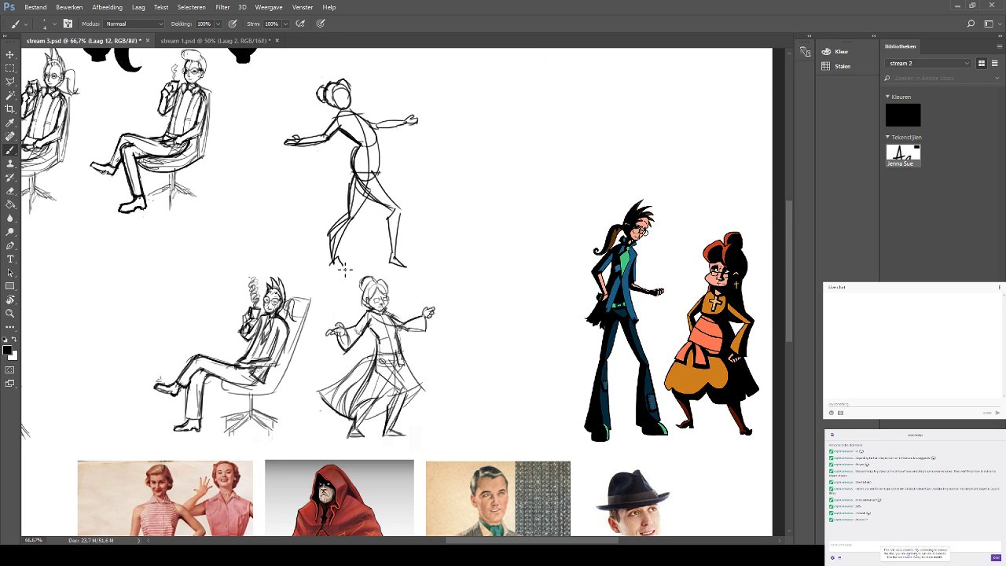
drag(332, 263, 345, 266)
key(ctrl+z)
Erase the overlapping construction line at the new figure's waist and hip.
mouse_move(370, 174)
mouse_down()
mouse_move(355, 214)
mouse_move(351, 190)
mouse_move(369, 151)
mouse_move(405, 183)
mouse_up()
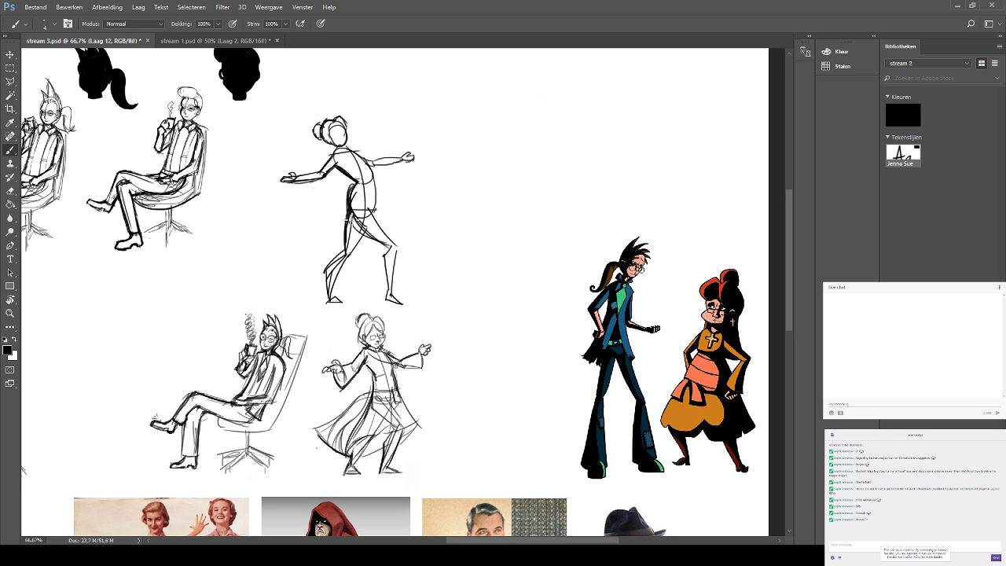
click(10, 190)
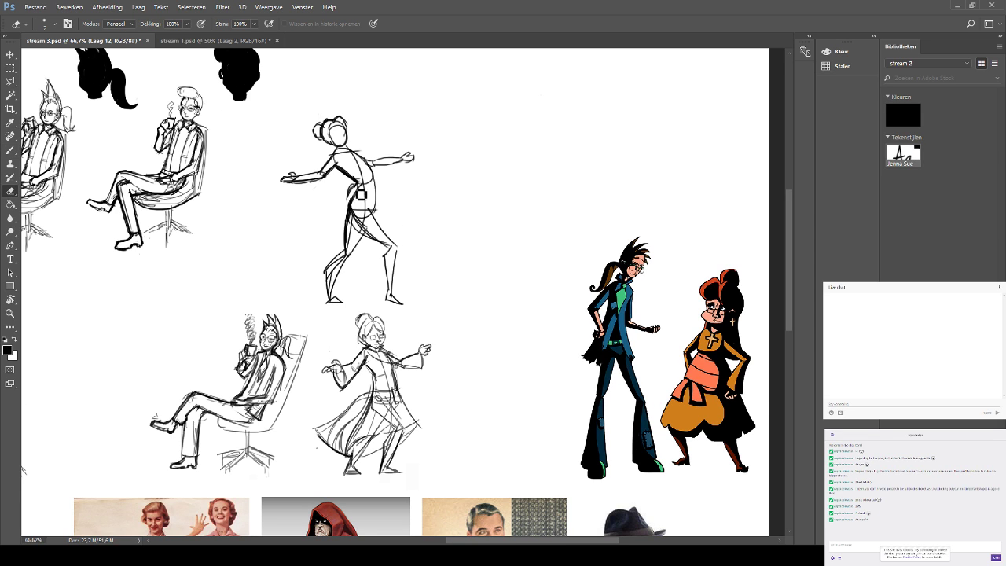
drag(352, 187, 352, 205)
Compress the new figure's head, arms and upper torso vertically to about 84% of their height.
click(10, 68)
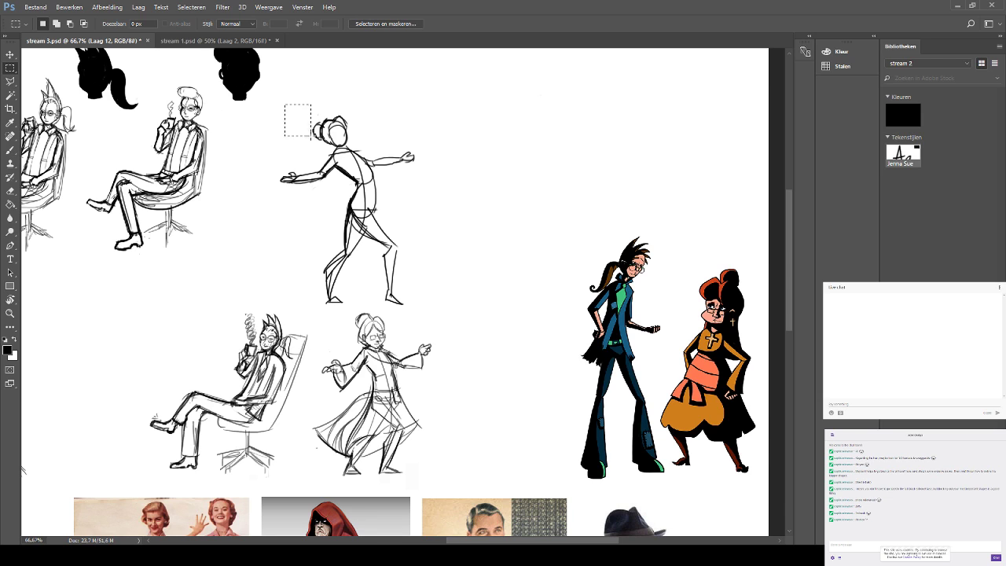
drag(311, 136, 444, 199)
drag(440, 206, 454, 197)
key(ctrl+t)
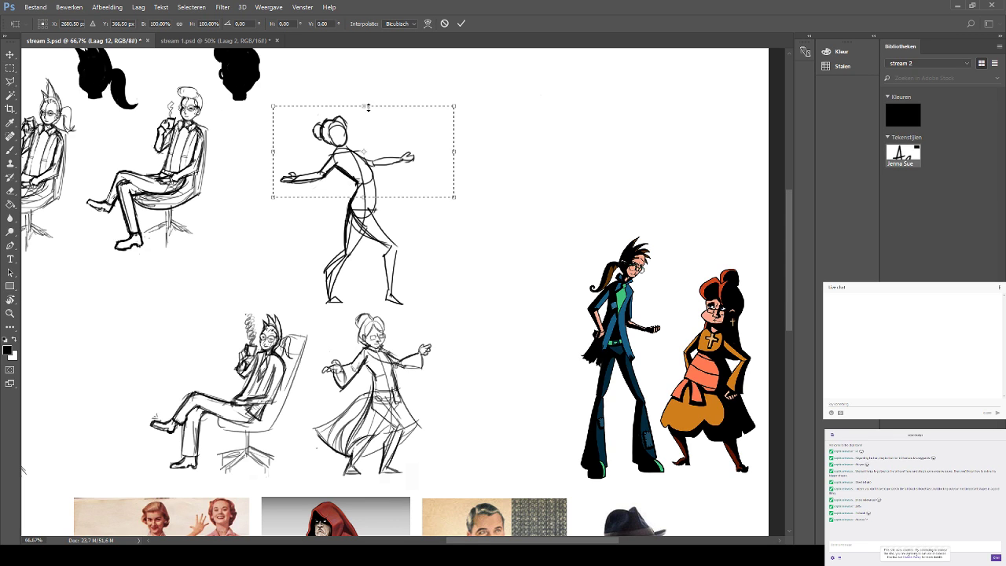
drag(368, 107, 368, 121)
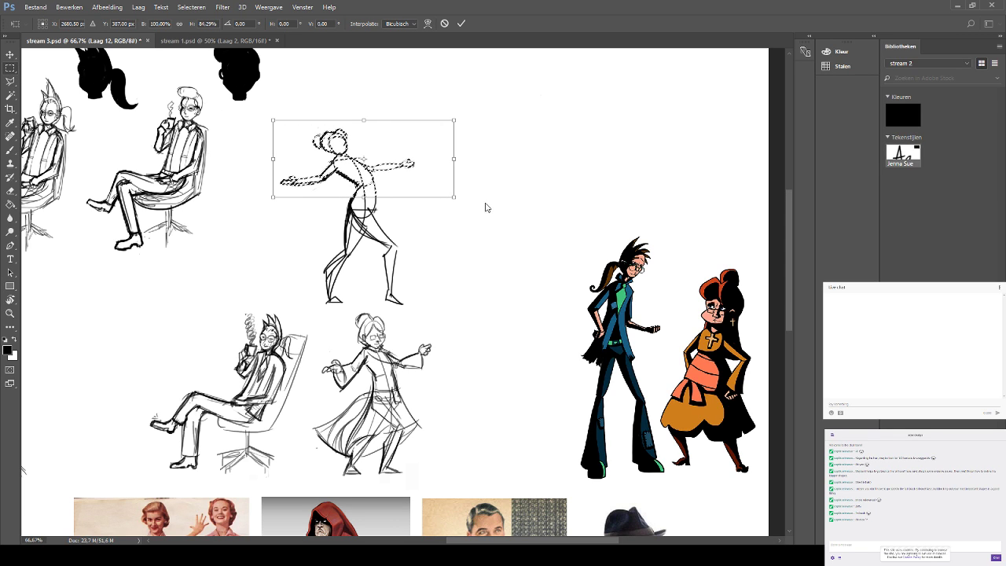
key(Return)
key(ctrl+d)
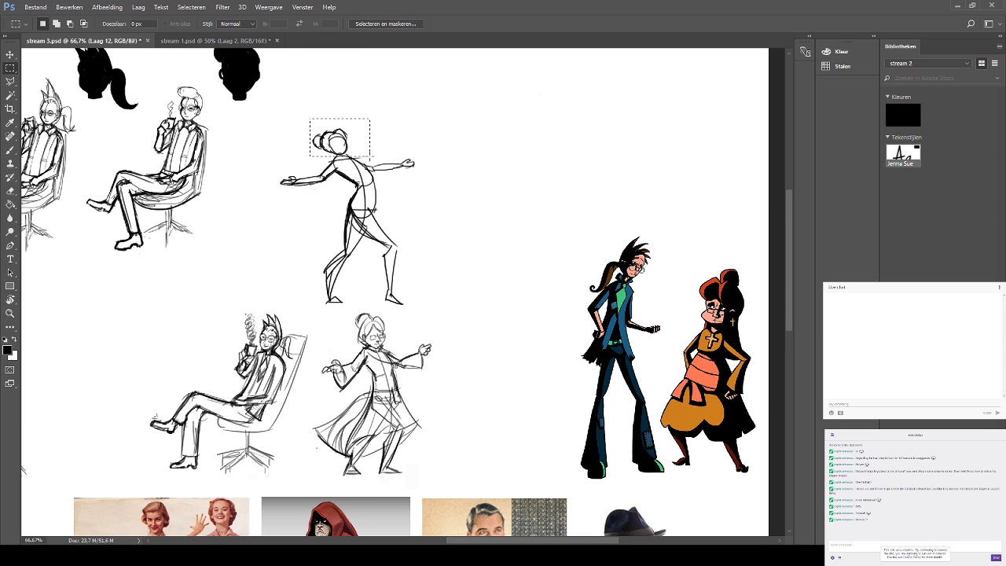
Stretch the new figure's head and bun slightly taller to rebalance them with the shortened torso.
key(ctrl+t)
mouse_move(340, 119)
mouse_down()
mouse_move(340, 101)
mouse_move(340, 113)
mouse_up()
key(Return)
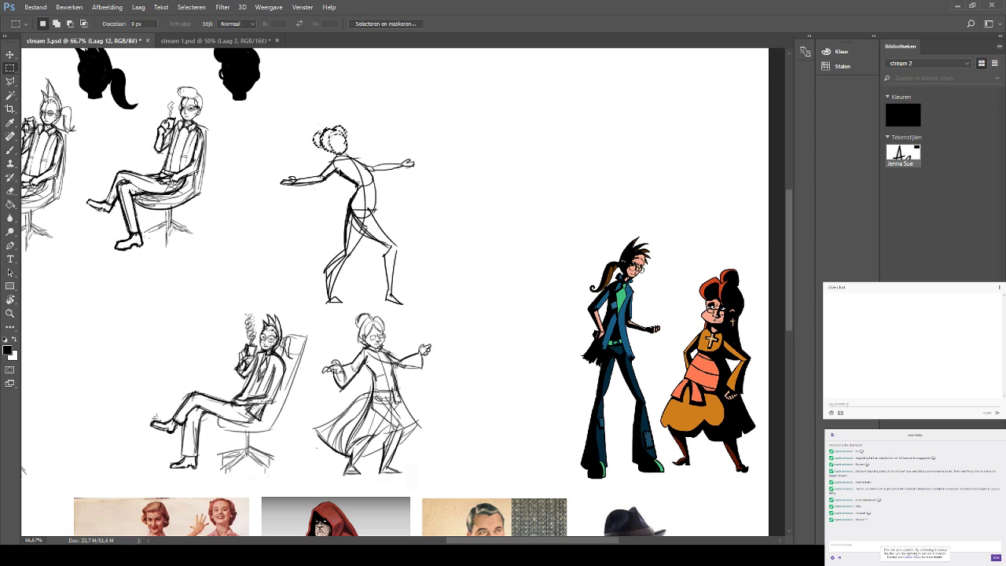
key(ctrl+d)
Draw small hair tufts on top of the second seated man's quiff and on his black head silhouette.
click(10, 149)
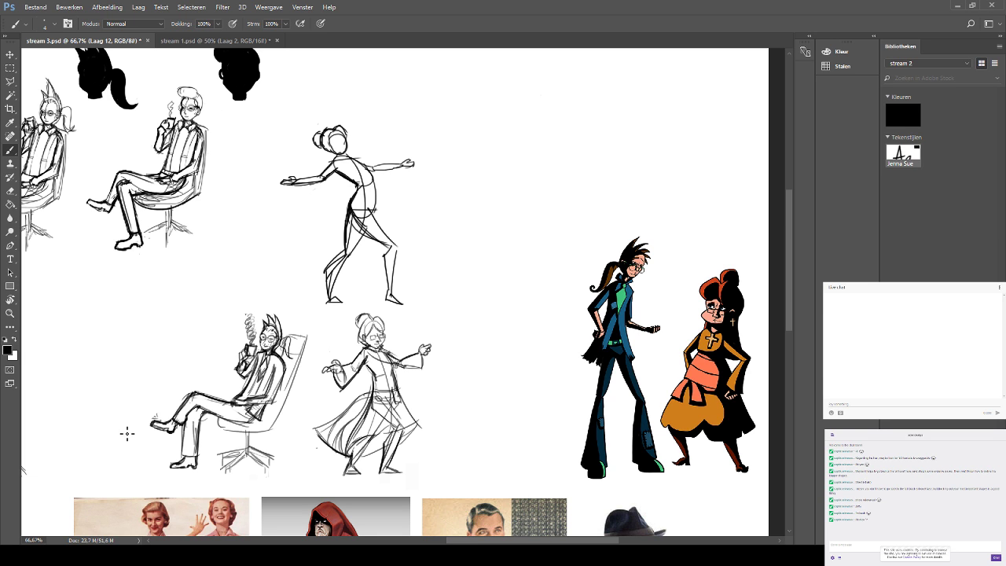
scroll(330, 149, up, 1)
scroll(330, 150, left, 2)
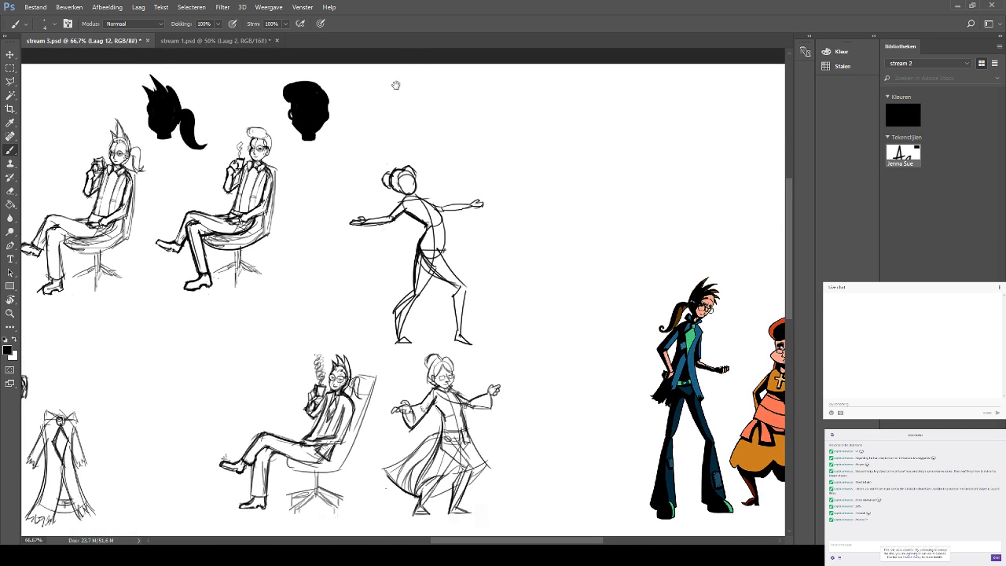
scroll(394, 103, down, 1)
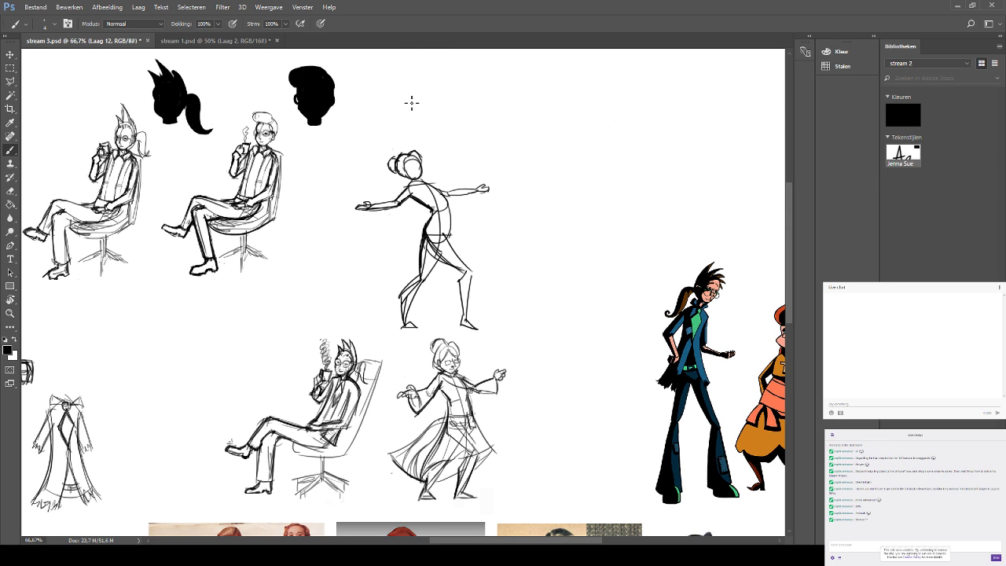
scroll(284, 171, left, 1)
scroll(318, 104, up, 1)
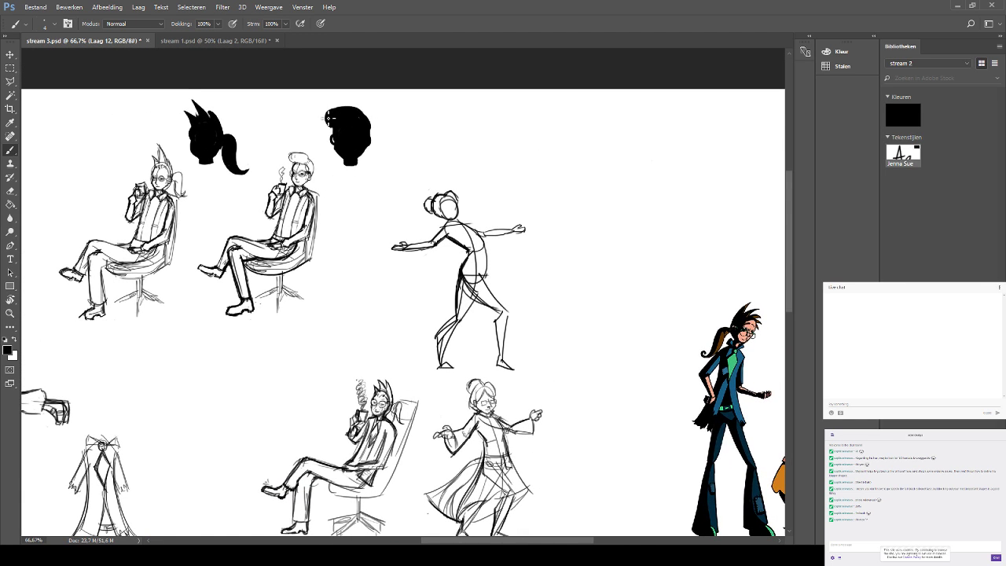
scroll(381, 121, up, 1)
scroll(381, 121, left, 1)
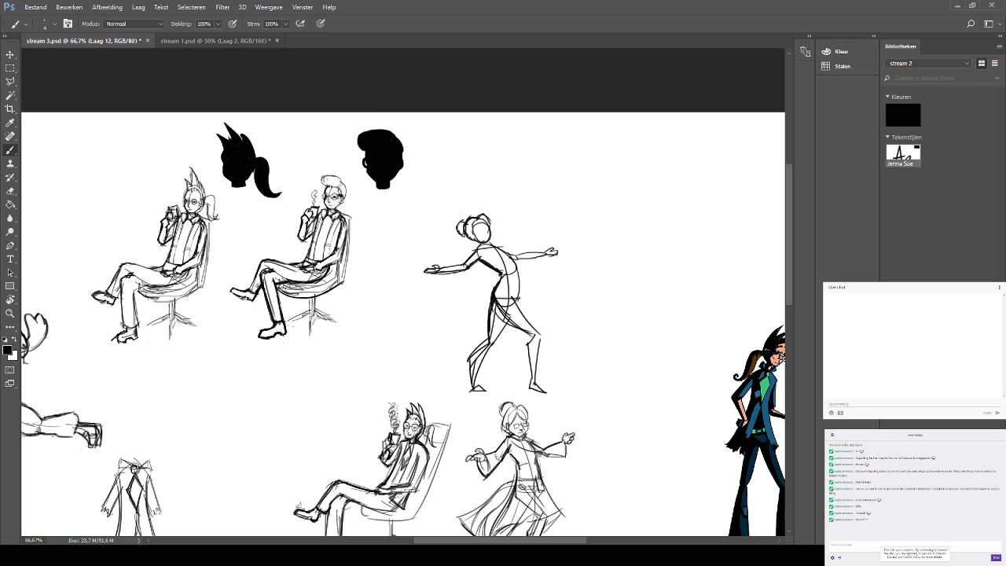
key(ctrl+plus)
key(ctrl+plus)
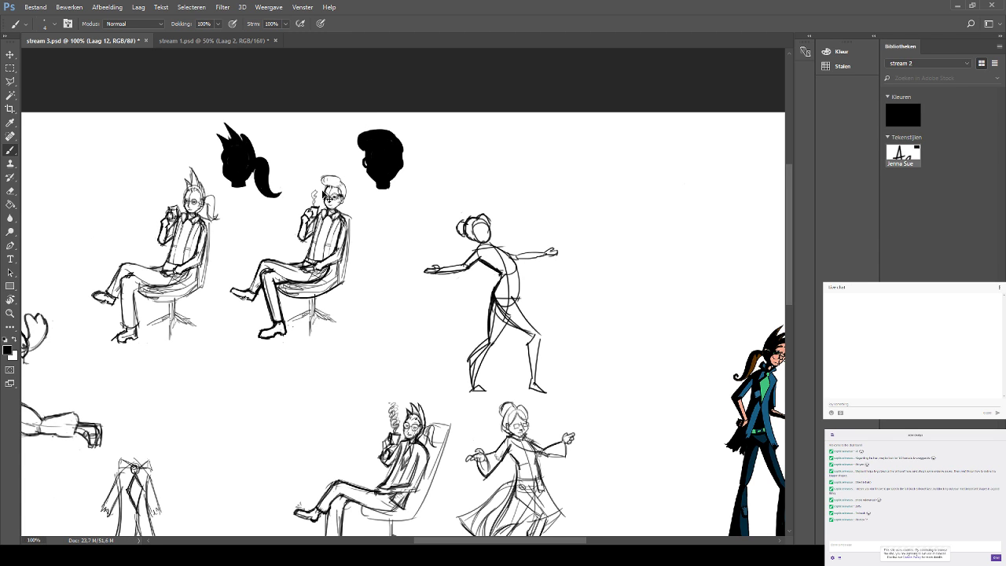
scroll(327, 196, up, 5)
scroll(416, 227, left, 2)
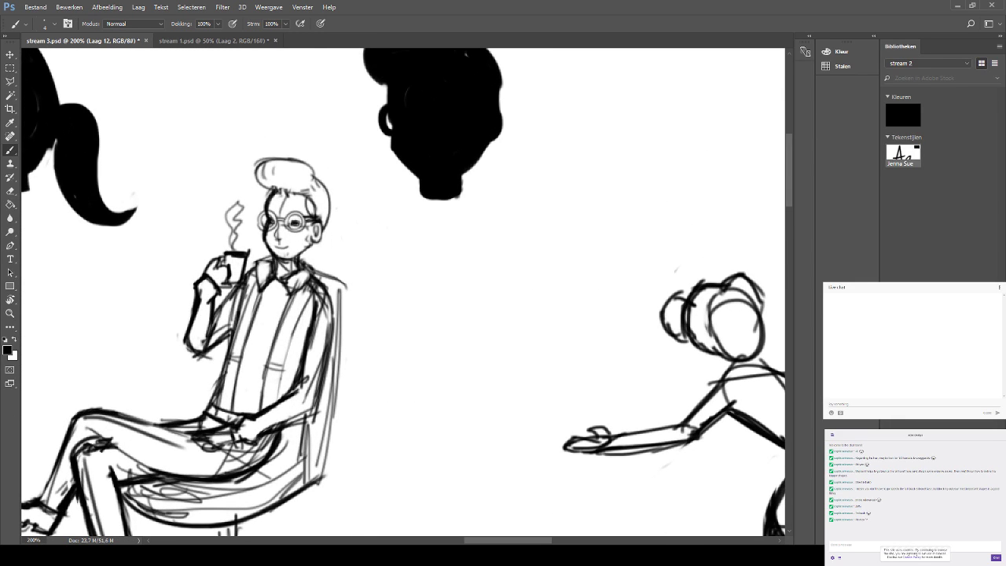
mouse_move(281, 158)
mouse_down()
mouse_move(277, 146)
mouse_move(304, 154)
mouse_move(282, 148)
mouse_move(294, 152)
mouse_up()
key(ctrl+alt+z)
key(ctrl+alt+z)
key(ctrl+alt+z)
key(ctrl+alt+z)
scroll(344, 185, up, 2)
mouse_move(398, 107)
mouse_down()
mouse_move(404, 79)
mouse_move(432, 90)
mouse_move(453, 57)
mouse_up()
key(ctrl+alt+z)
key(ctrl+alt+z)
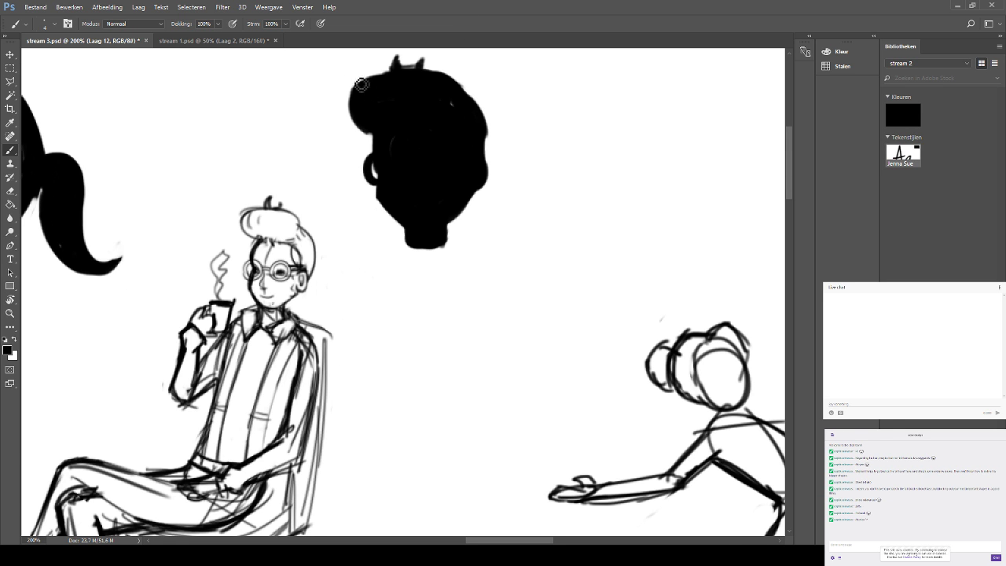
mouse_move(429, 157)
mouse_down()
mouse_move(375, 63)
mouse_move(537, 131)
mouse_move(476, 155)
mouse_up()
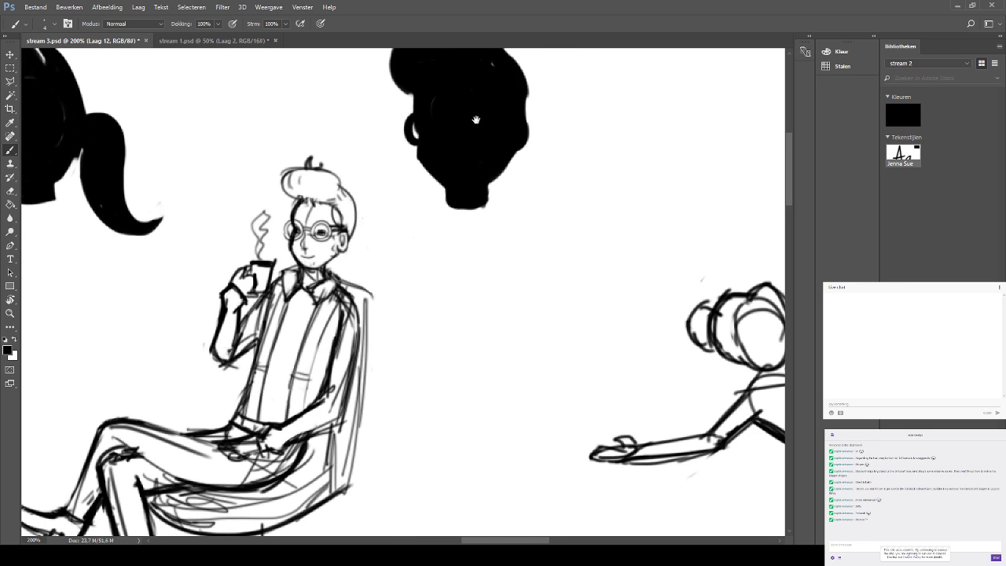
mouse_move(476, 120)
mouse_down()
mouse_move(422, 157)
mouse_move(563, 60)
mouse_move(489, 126)
mouse_move(397, 80)
mouse_up()
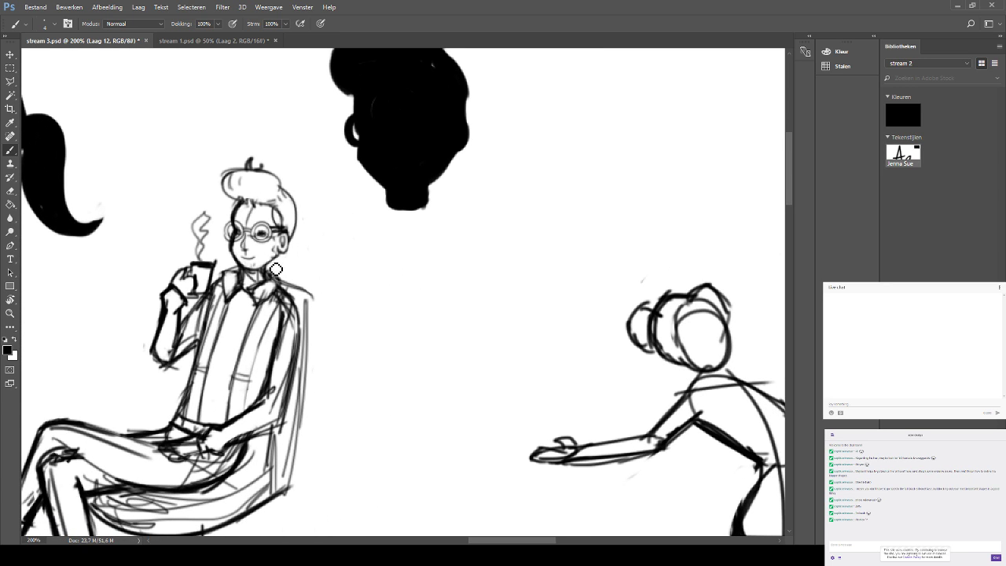
drag(276, 269, 291, 269)
key(ctrl+z)
key(ctrl+z)
mouse_move(458, 162)
mouse_down()
mouse_move(462, 196)
mouse_move(438, 193)
mouse_move(451, 172)
mouse_move(428, 194)
mouse_move(447, 182)
mouse_move(453, 189)
mouse_move(449, 240)
mouse_up()
key(ctrl+z)
Trim the hair tufts on top of the second black head silhouette with the Eraser.
drag(383, 181, 382, 159)
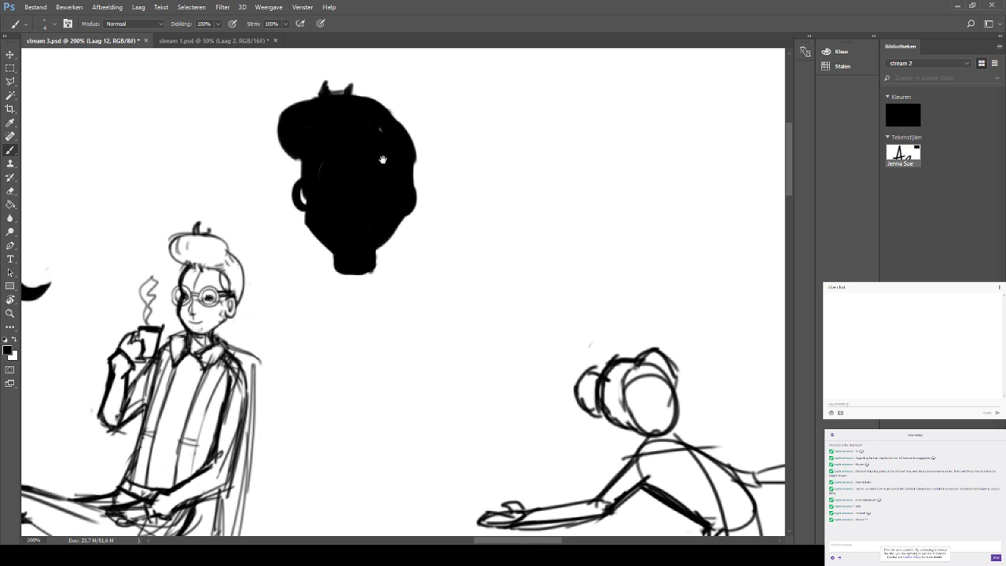
click(16, 192)
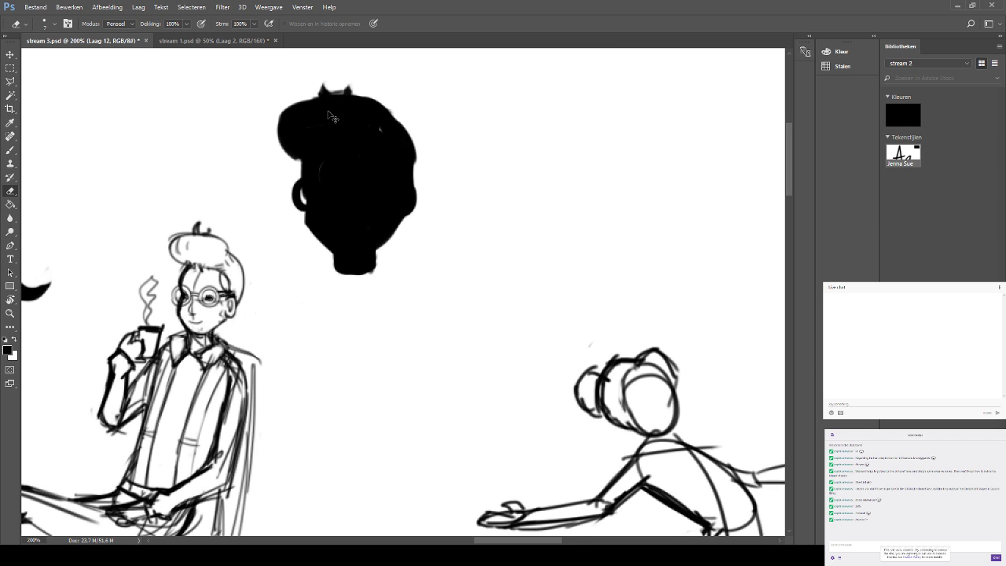
key(ctrl+minus)
key(ctrl+minus)
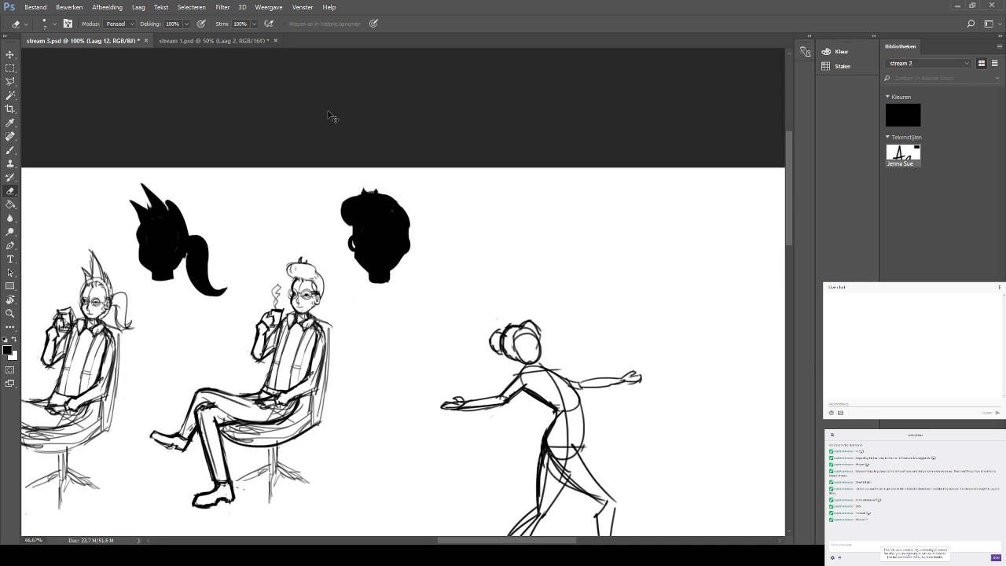
key(ctrl+minus)
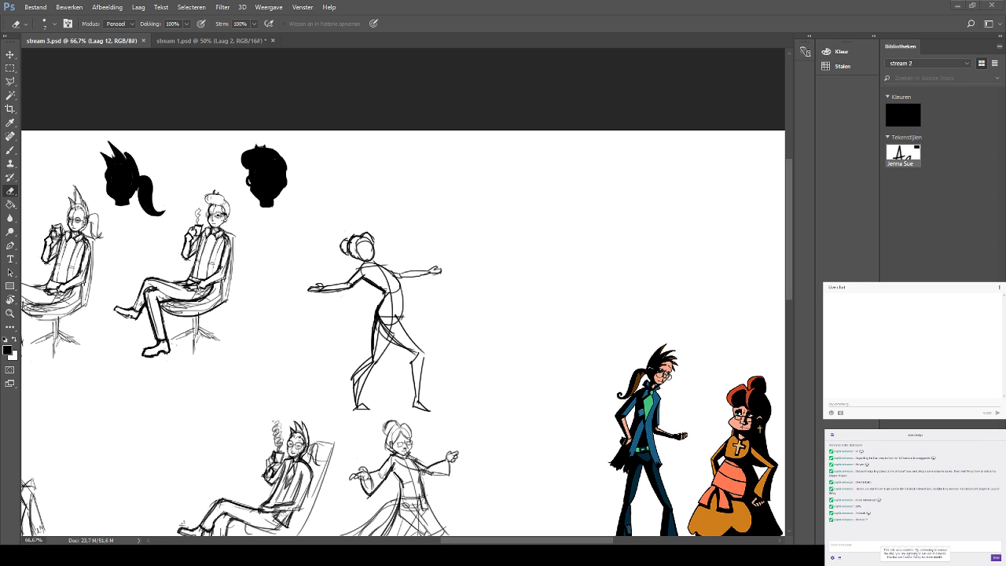
Mark the new figure's lower chest lightly and shift its head, arms and chest slightly down toward the waist.
drag(432, 243, 449, 162)
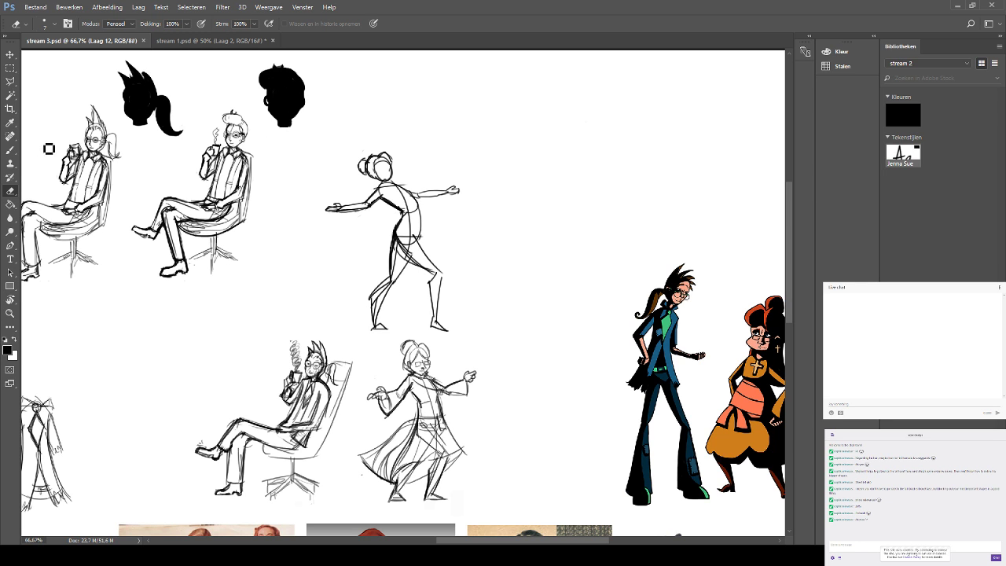
key(b)
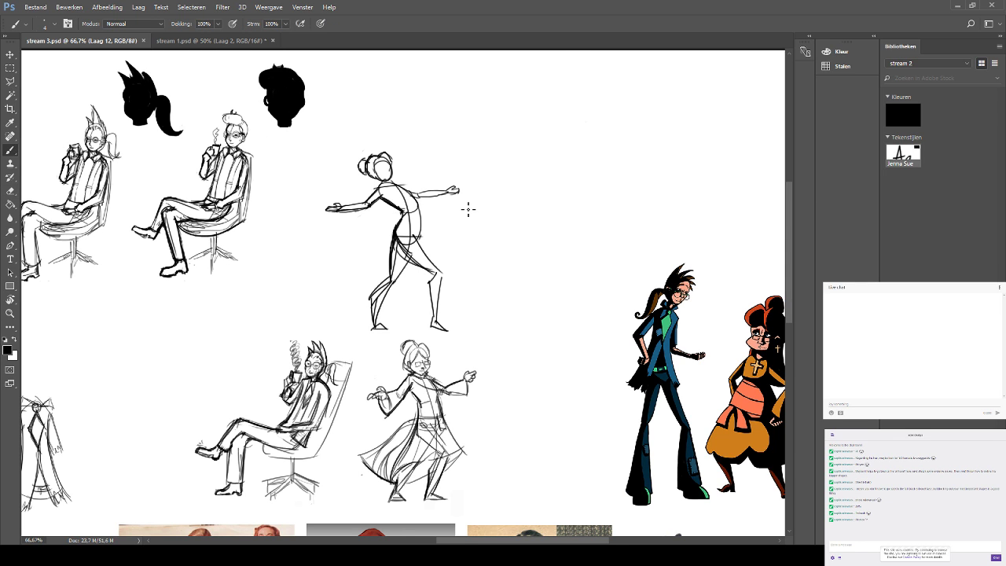
key(ctrl+plus)
drag(374, 107, 390, 127)
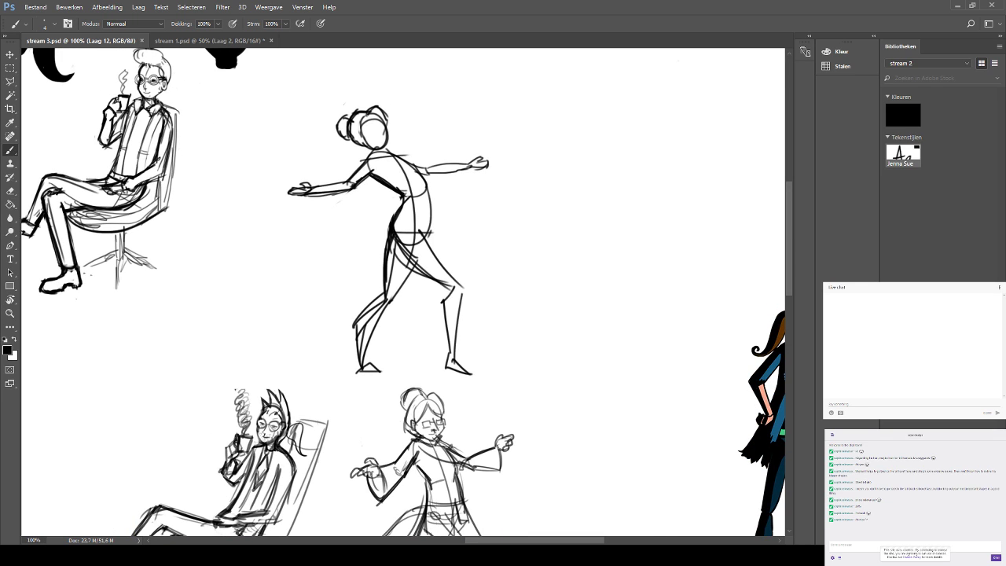
mouse_move(381, 185)
mouse_down()
mouse_move(373, 157)
mouse_move(380, 163)
mouse_up()
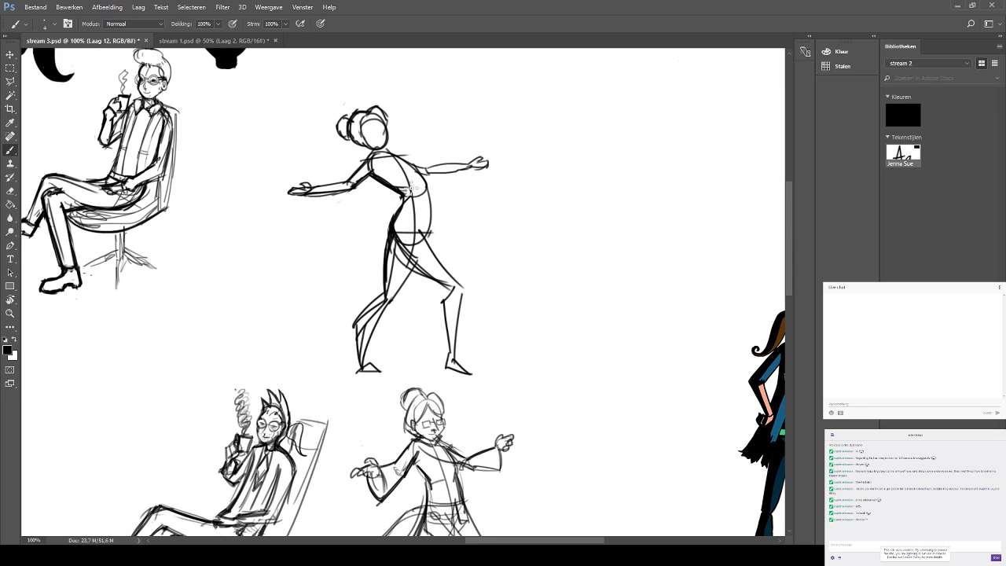
click(10, 67)
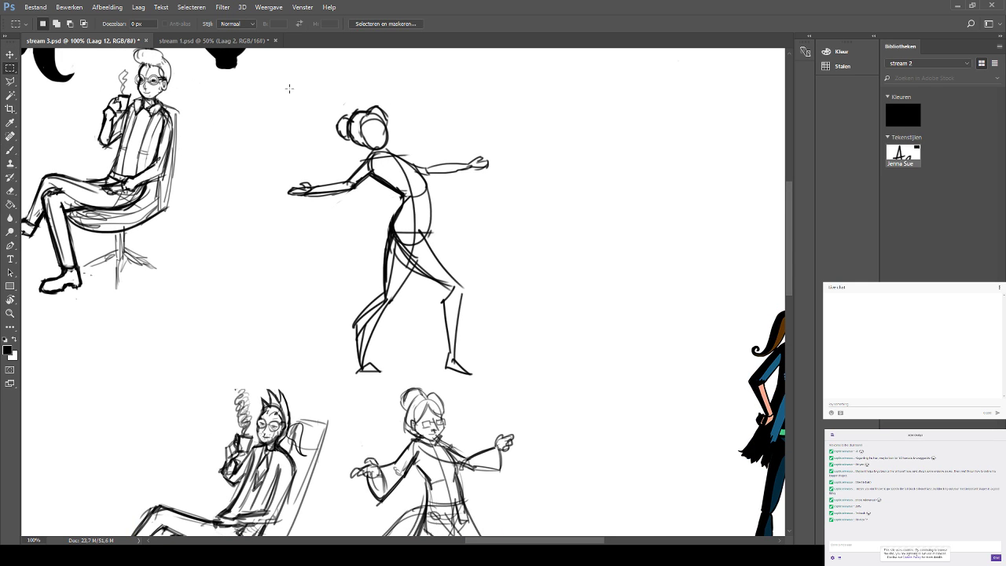
drag(286, 89, 548, 196)
key(v)
drag(448, 160, 451, 170)
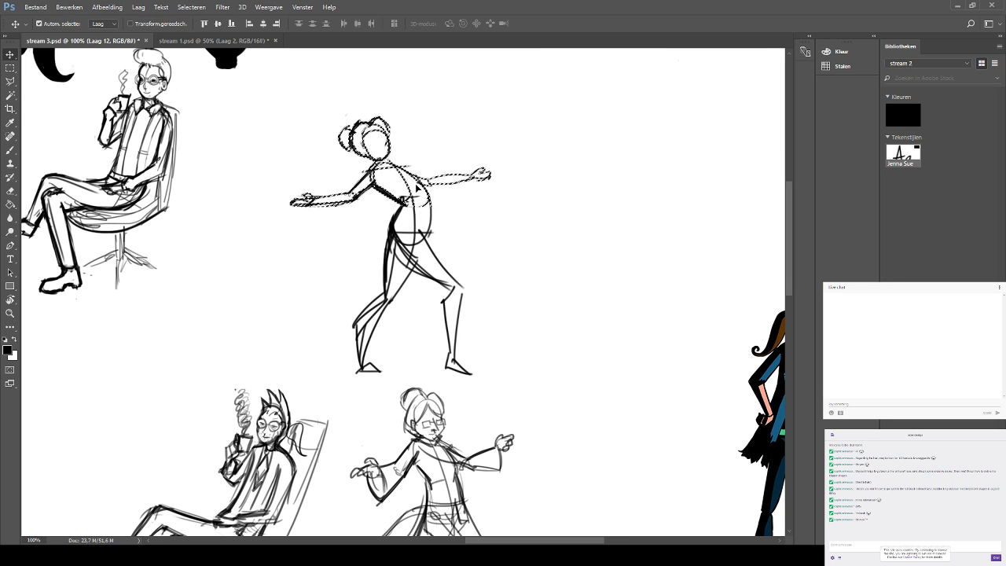
key(ctrl+d)
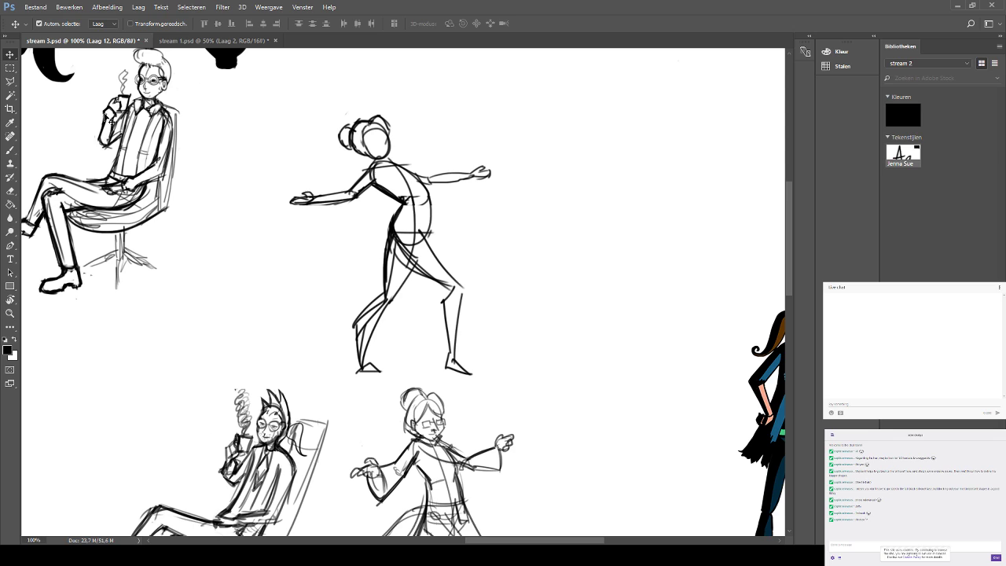
Erase the construction line inside the new figure's upper torso and draw a bolder shoulder line and ribcage outline.
click(10, 190)
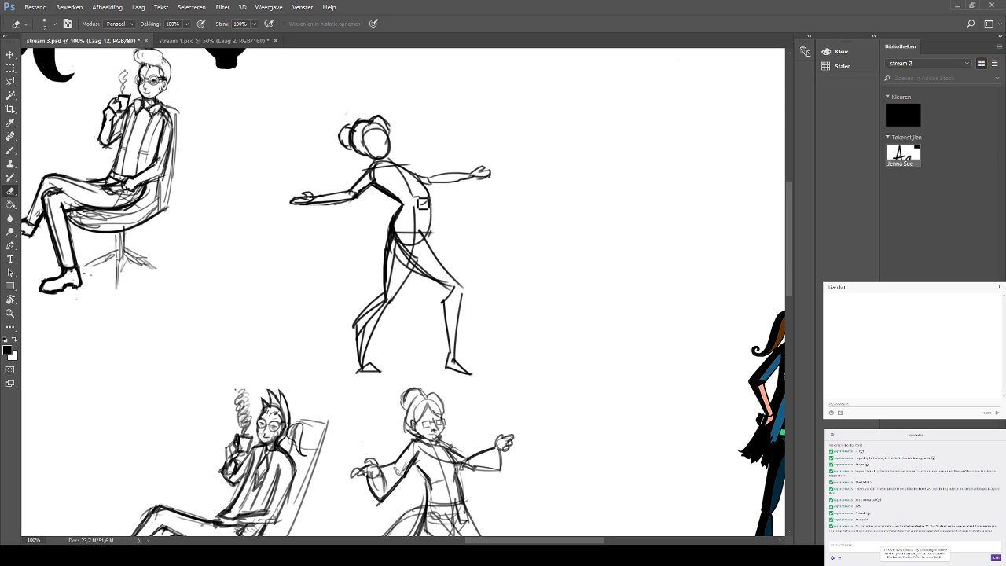
drag(417, 205, 404, 175)
click(15, 149)
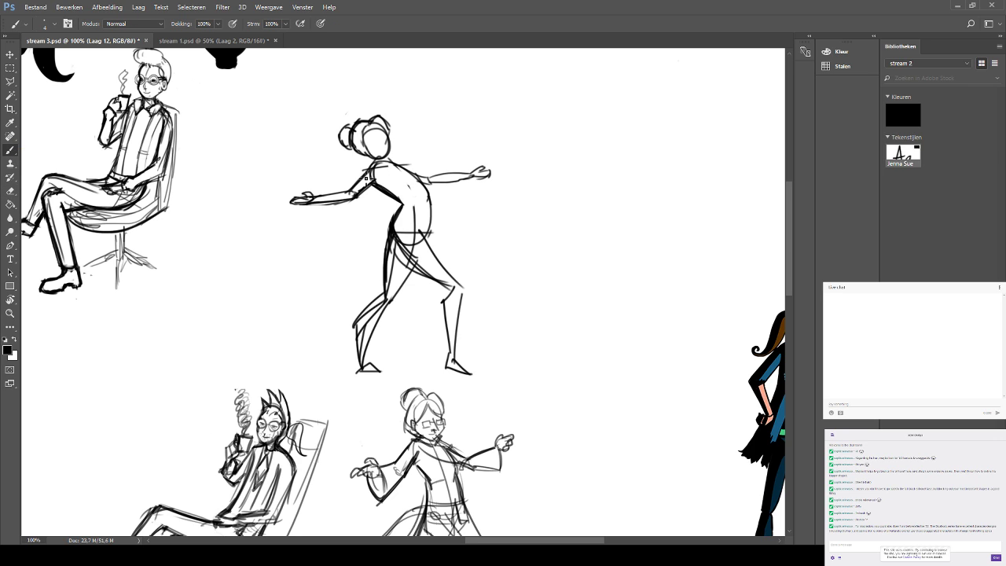
mouse_move(366, 178)
mouse_down()
mouse_move(389, 168)
mouse_move(416, 176)
mouse_up()
mouse_move(412, 172)
mouse_down()
mouse_move(428, 200)
mouse_move(422, 179)
mouse_up()
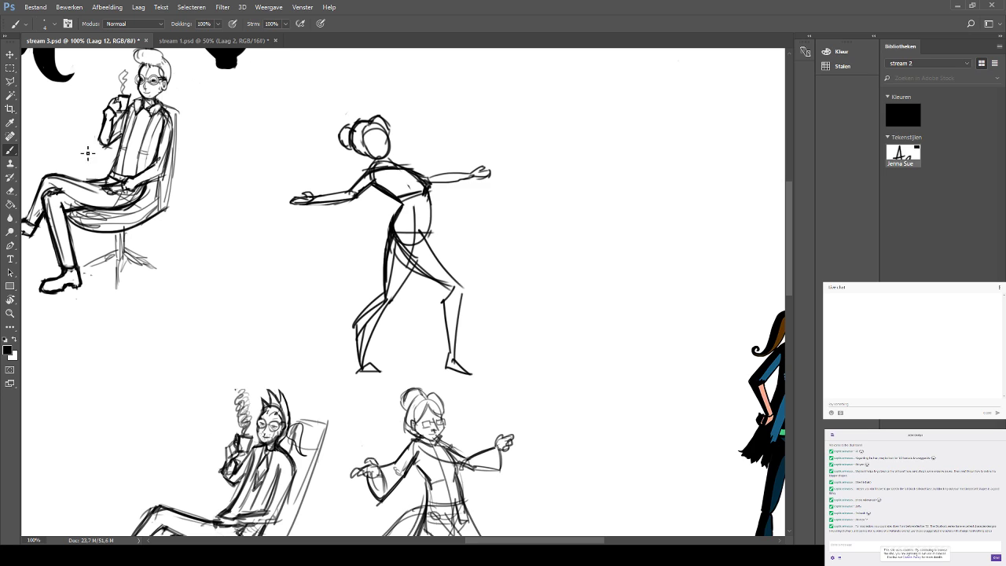
Erase the bulging back line below the new figure's ribcage and redraw the neck and a slimmer waist contour.
key(e)
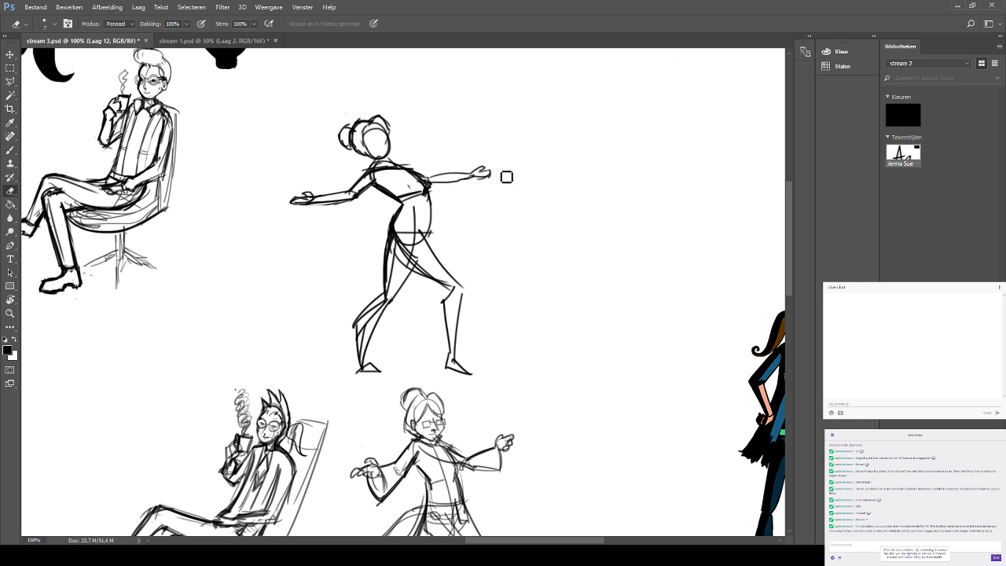
drag(429, 201, 421, 185)
click(10, 147)
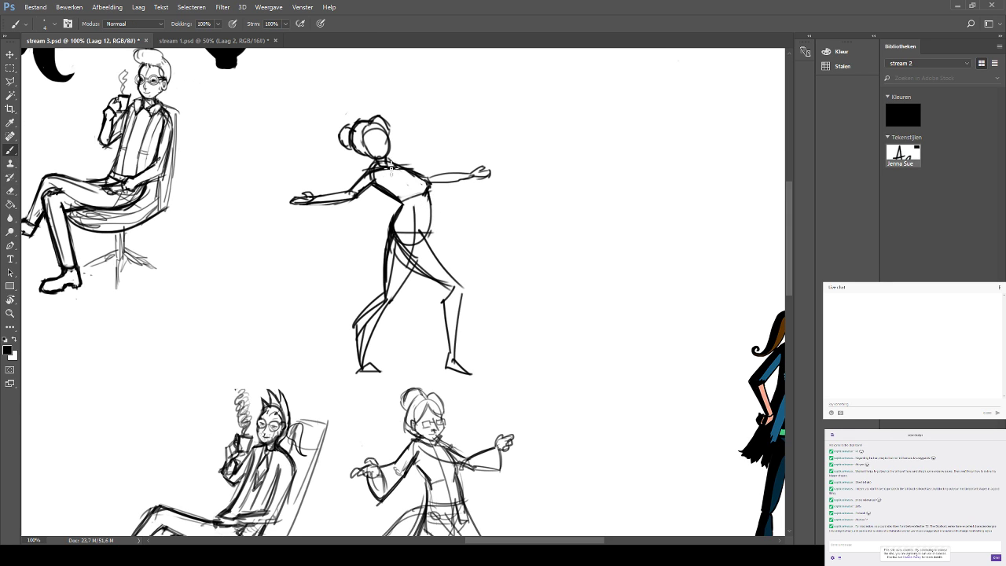
drag(391, 167, 383, 171)
drag(428, 189, 433, 249)
Clean up the lines where the new figure's far arm meets the ribcage and save the file.
click(10, 191)
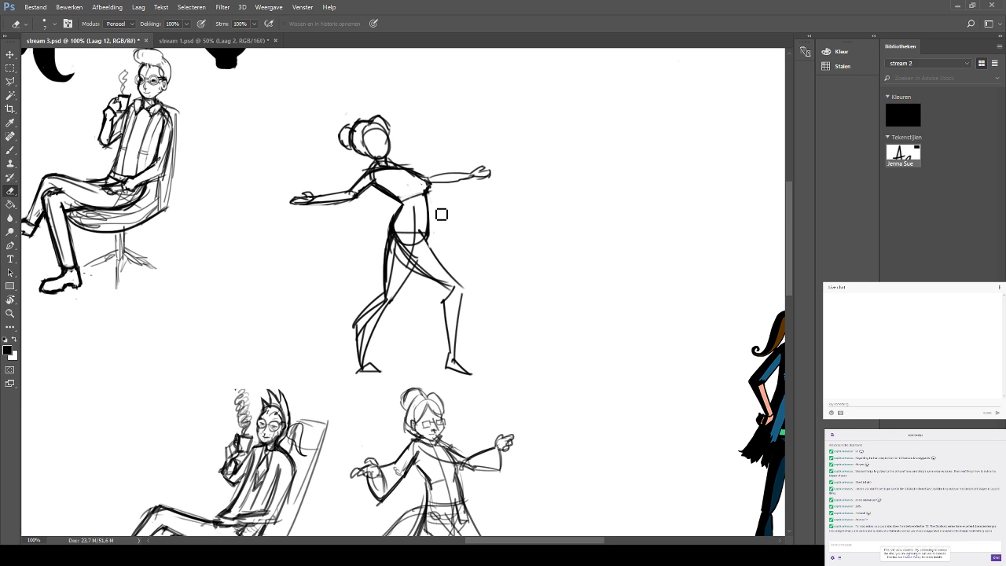
mouse_move(430, 187)
mouse_down()
mouse_move(416, 176)
mouse_move(427, 190)
mouse_move(429, 179)
mouse_up()
key(b)
key(ctrl+s)
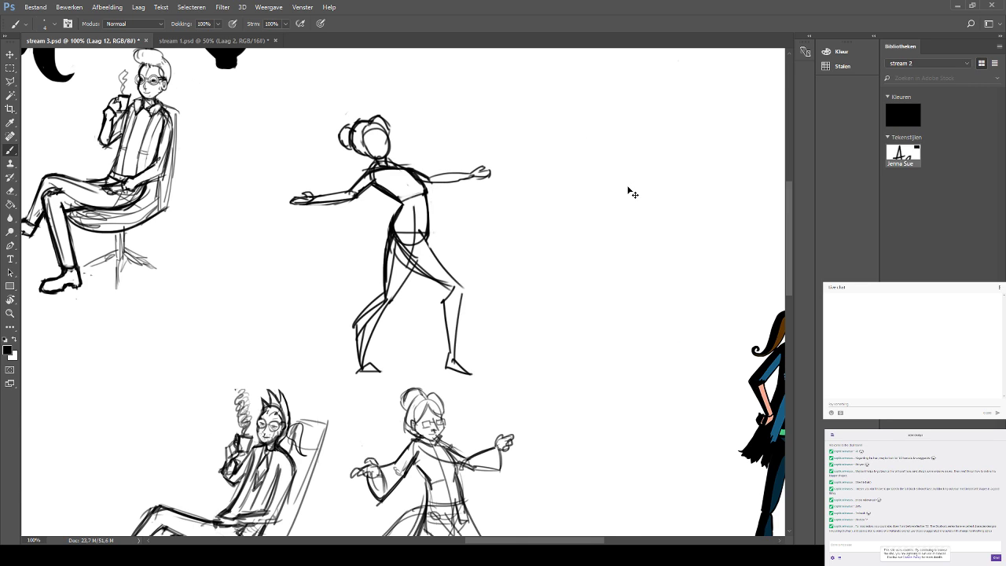
Compare the new figure's proportions with the neighbouring sketches and the coloured character designs.
key(ctrl+minus)
key(ctrl+minus)
key(ctrl+minus)
key(ctrl+plus)
key(ctrl+plus)
drag(545, 231, 387, 276)
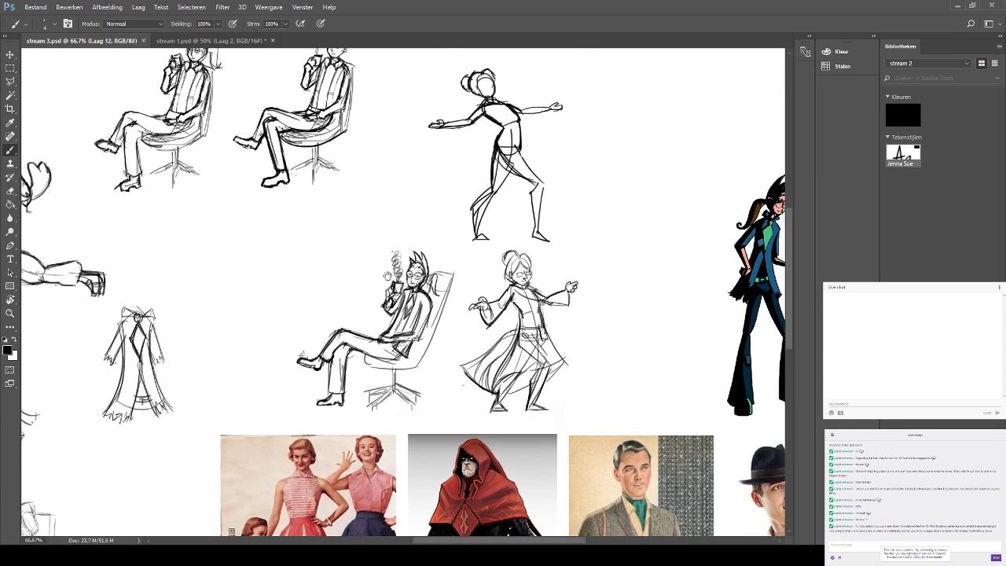
drag(500, 190, 395, 221)
drag(502, 220, 483, 202)
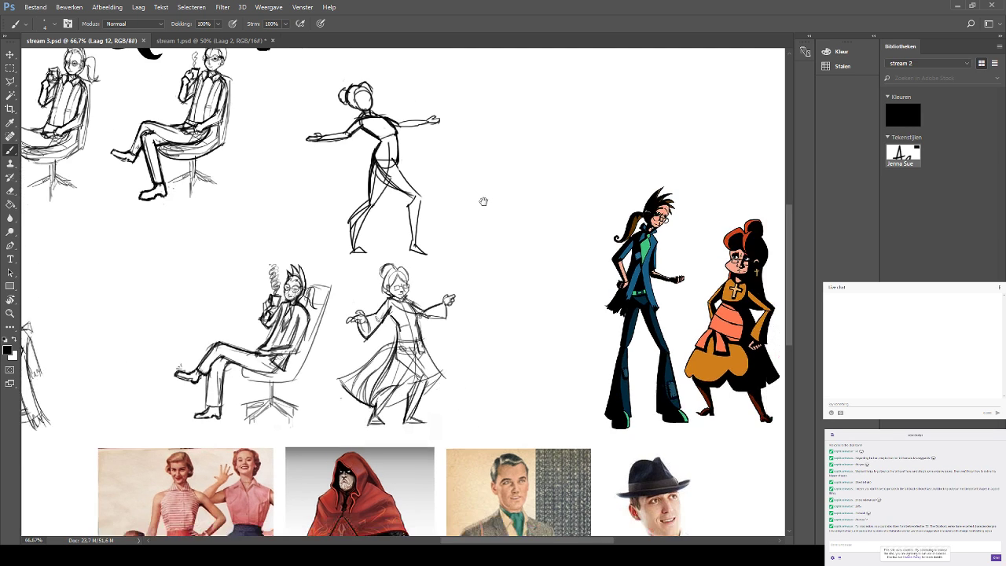
Compare the new outstretched-arm figure with the surrounding sketches, the coloured character designs and the reference photos.
drag(527, 131, 487, 116)
mouse_move(607, 242)
mouse_down()
mouse_move(646, 398)
mouse_move(646, 338)
mouse_up()
key(ctrl+z)
mouse_move(573, 133)
mouse_down()
mouse_move(530, 173)
mouse_move(605, 283)
mouse_up()
drag(577, 224, 550, 195)
drag(377, 185, 576, 157)
drag(329, 371, 487, 189)
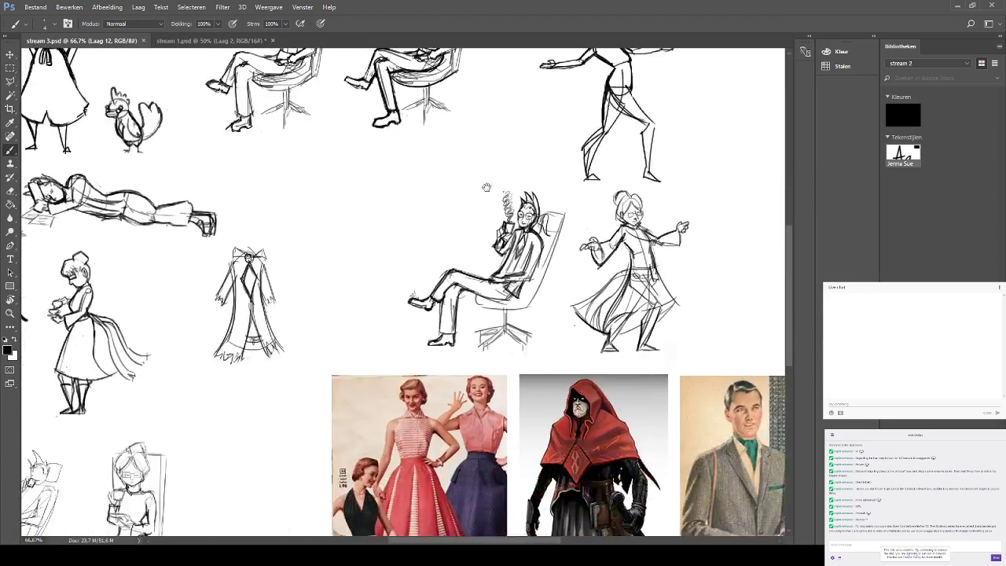
drag(209, 393, 254, 209)
drag(369, 110, 337, 225)
drag(356, 175, 330, 201)
key(ctrl+z)
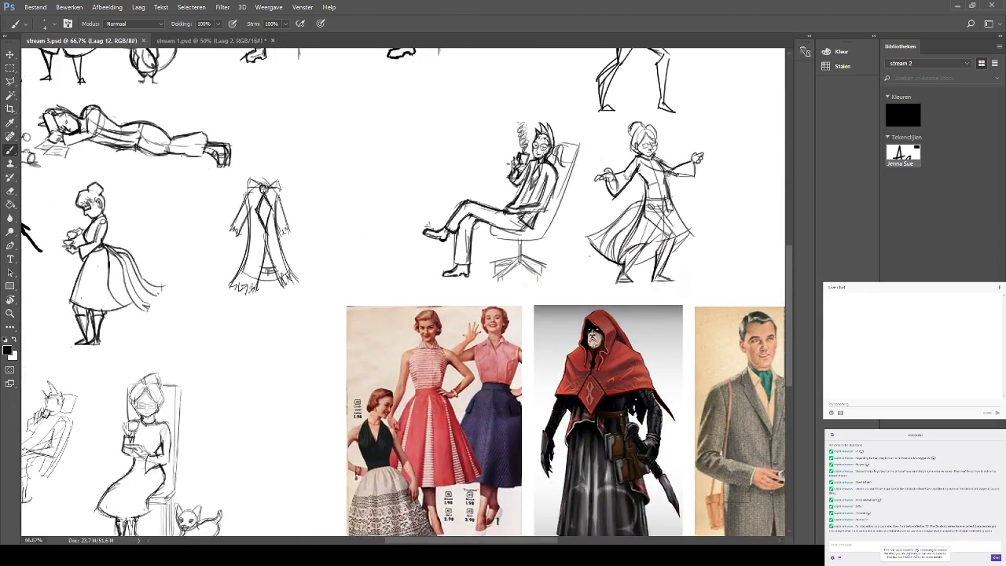
mouse_move(740, 109)
mouse_down()
mouse_move(484, 227)
mouse_move(309, 228)
mouse_up()
drag(430, 193, 414, 266)
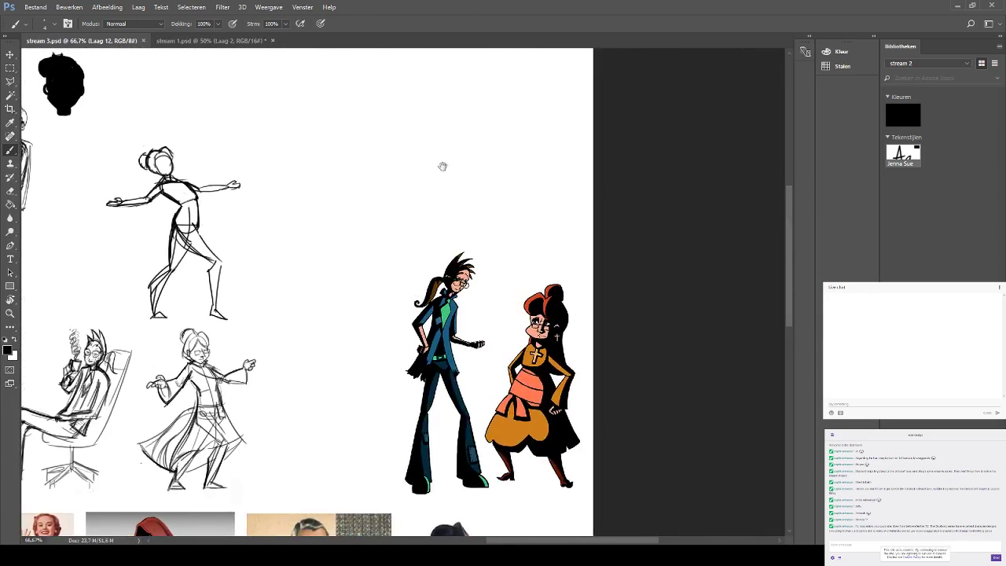
Sketch a small head circle with a cross-shaped face marking in the empty space above the coloured characters.
mouse_move(442, 164)
mouse_down()
mouse_move(418, 215)
mouse_move(422, 197)
mouse_move(414, 196)
mouse_move(429, 175)
mouse_move(414, 207)
mouse_move(437, 186)
mouse_move(437, 208)
mouse_move(447, 187)
mouse_up()
key(ctrl+z)
key(ctrl+z)
key(ctrl+z)
key(ctrl+z)
key(ctrl+z)
key(ctrl+z)
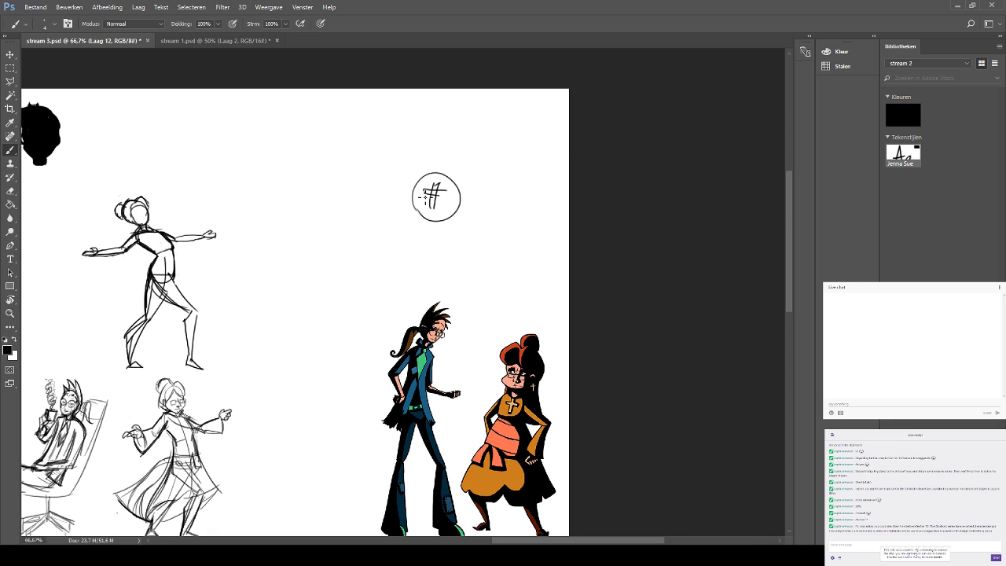
key(ctrl+z)
Draw a larger round body circle overlapping the bottom of the small head circle.
drag(454, 222, 394, 245)
key(ctrl+z)
key(ctrl+z)
mouse_move(454, 222)
mouse_down()
mouse_move(456, 283)
mouse_move(393, 241)
mouse_up()
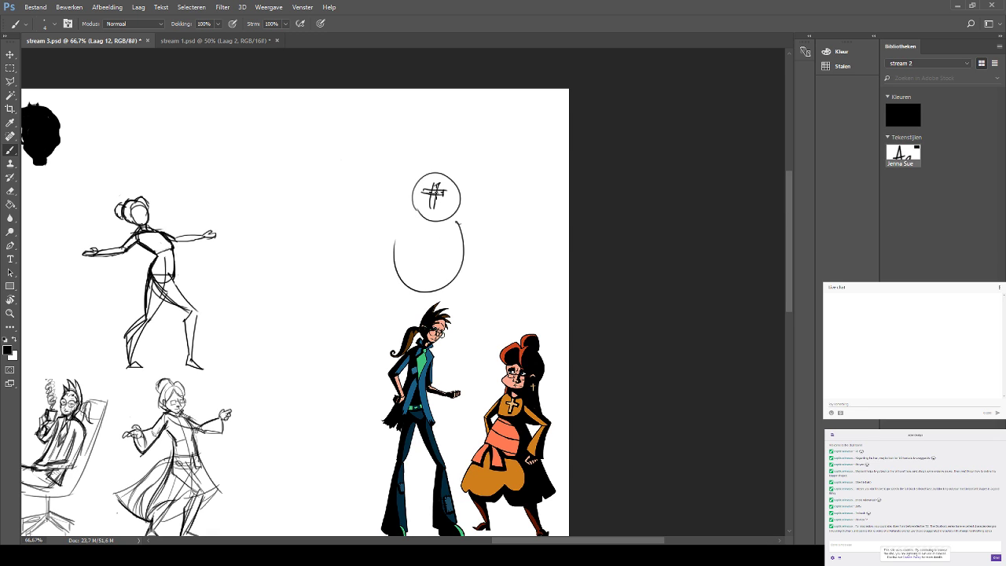
key(ctrl+z)
drag(414, 277, 434, 292)
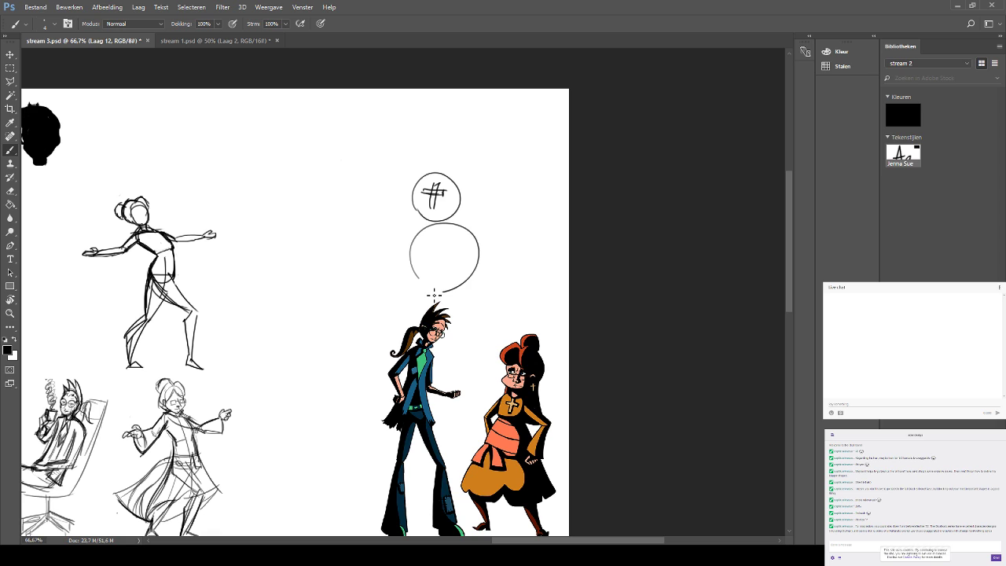
key(ctrl+z)
drag(401, 241, 401, 254)
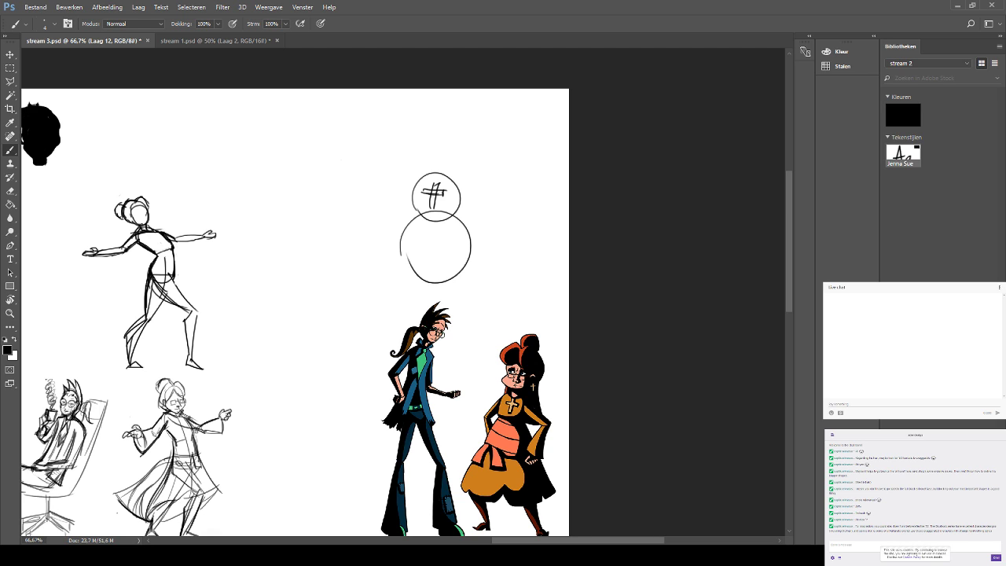
Select the head and body circles, move them up beside the outstretched-arm figure and deselect.
click(10, 67)
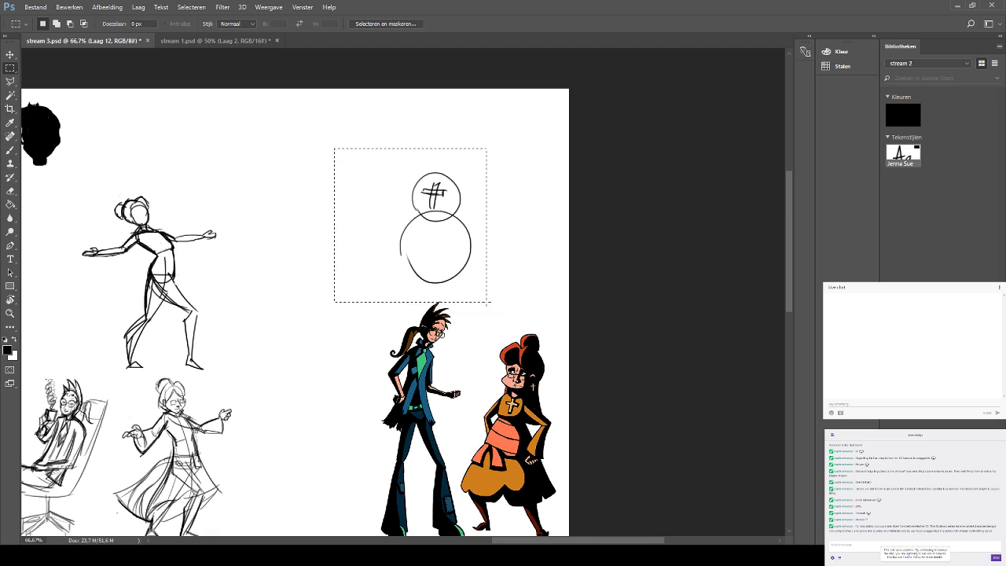
drag(487, 301, 527, 289)
click(11, 55)
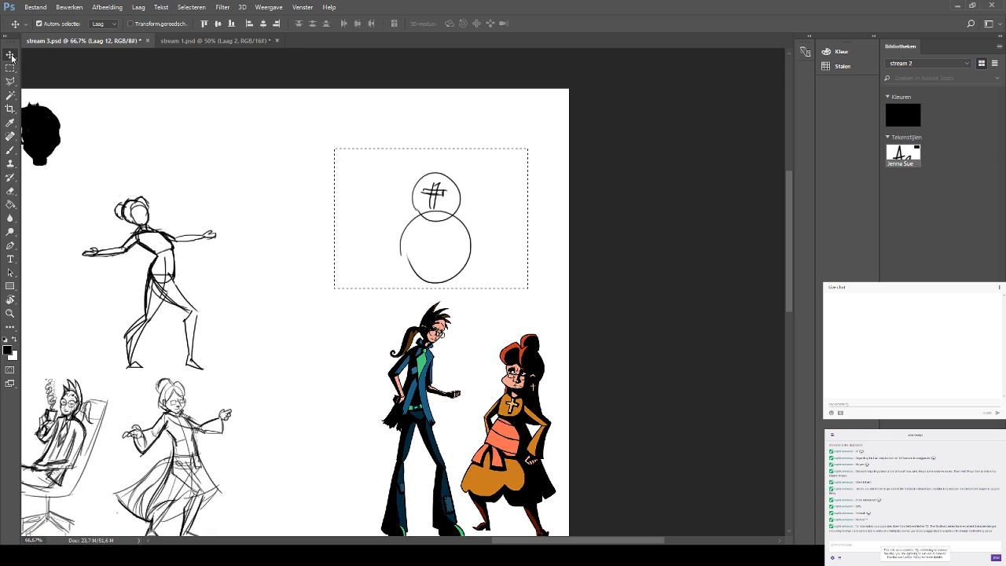
mouse_move(428, 239)
mouse_down()
mouse_move(420, 222)
mouse_move(325, 190)
mouse_up()
drag(316, 199, 371, 194)
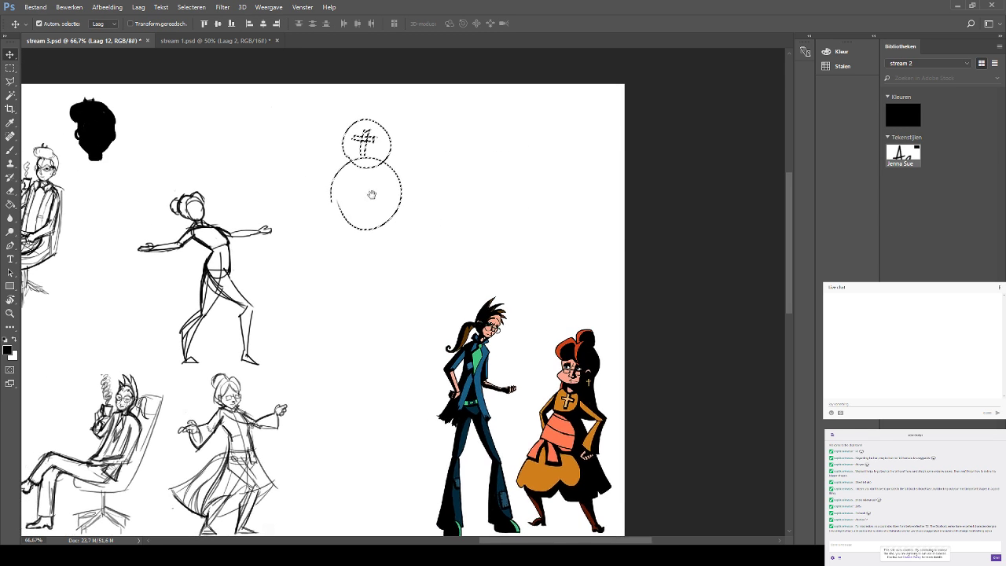
key(b)
key(ctrl+d)
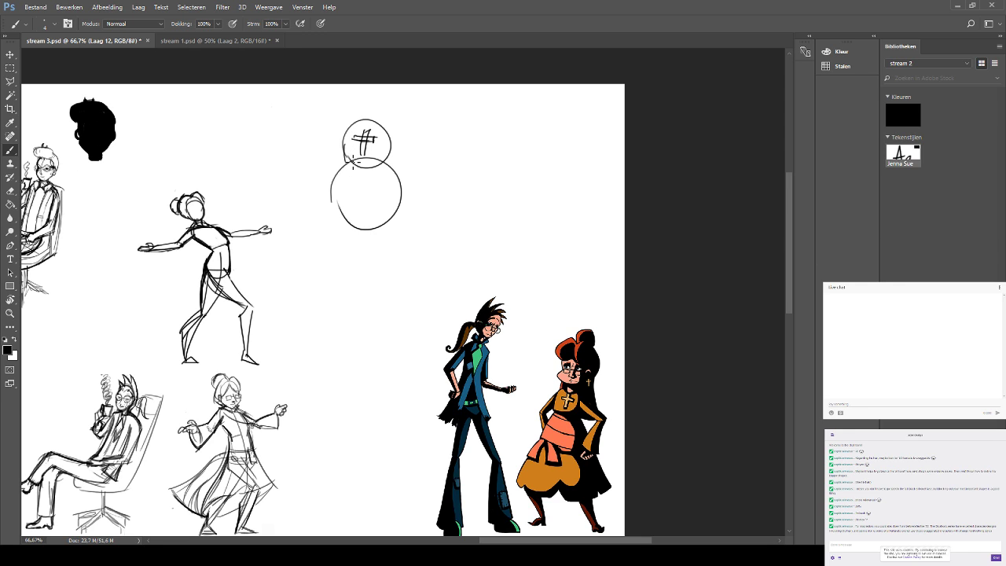
Sketch collar and shoulder lines joining the two circles and rework the face's cross into an outlined one.
mouse_move(335, 180)
mouse_down()
mouse_move(374, 182)
mouse_move(358, 164)
mouse_move(392, 157)
mouse_up()
key(ctrl+z)
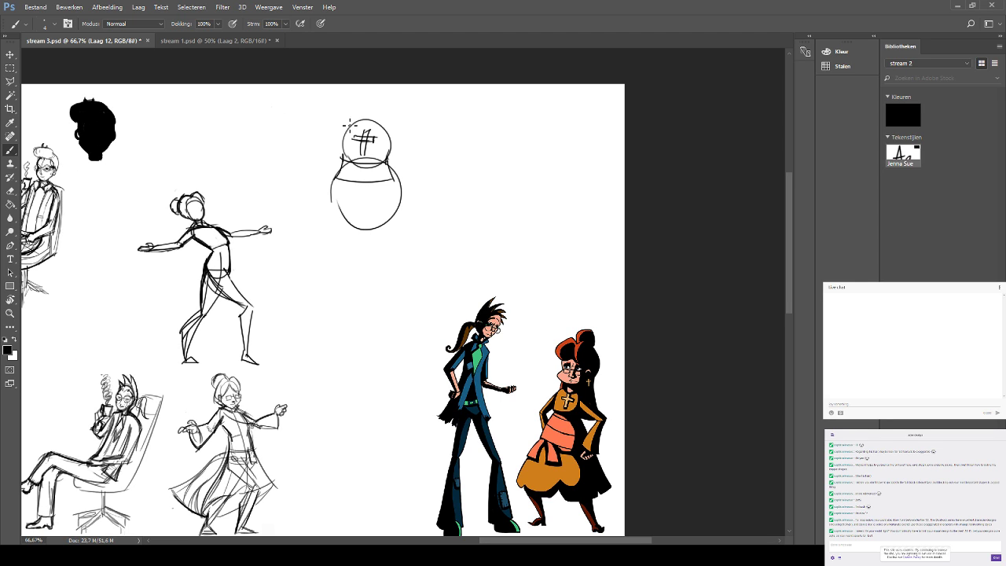
key(e)
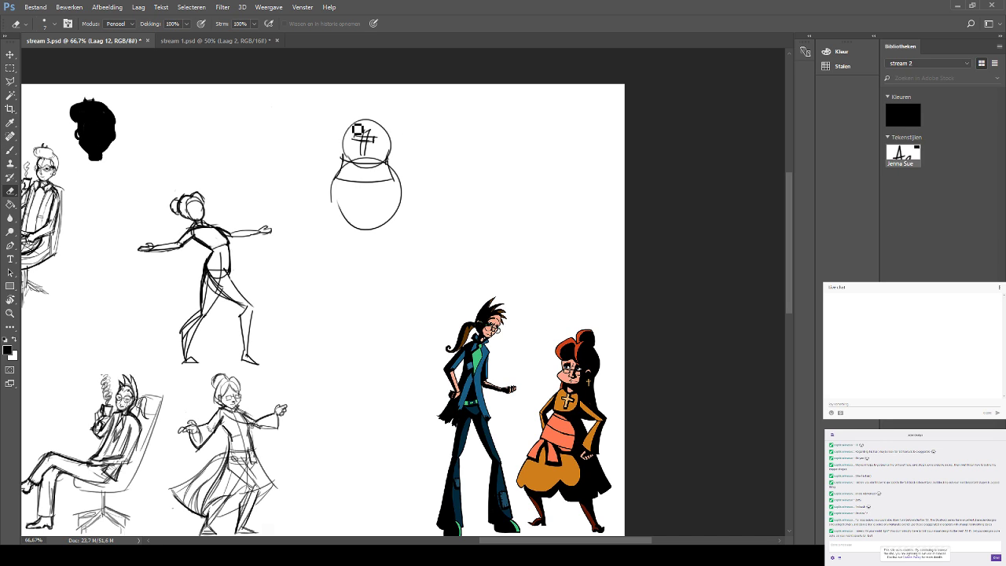
mouse_move(355, 129)
mouse_down()
mouse_move(368, 163)
mouse_move(369, 129)
mouse_up()
click(10, 149)
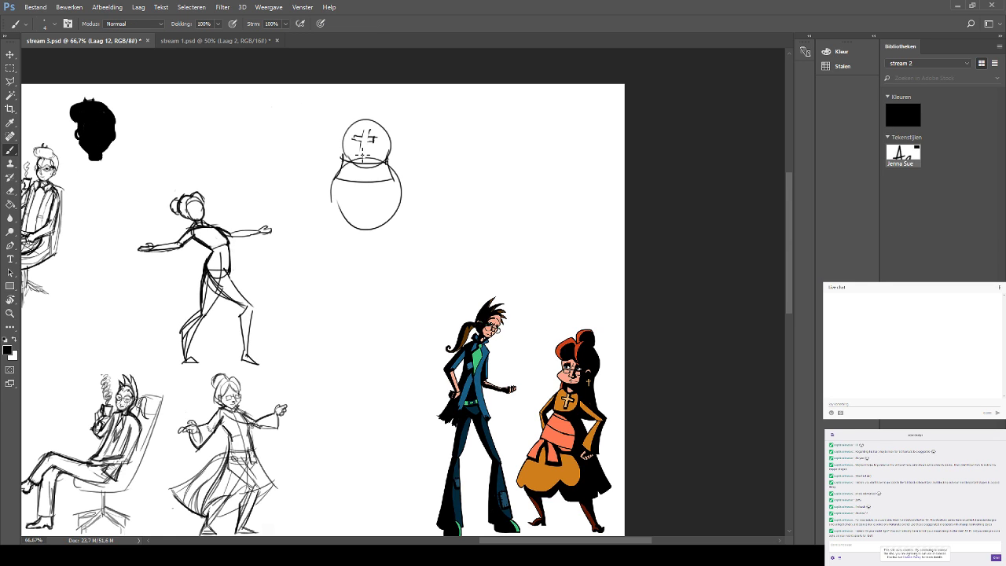
mouse_move(364, 155)
mouse_down()
mouse_move(377, 129)
mouse_move(365, 137)
mouse_move(376, 138)
mouse_move(363, 166)
mouse_up()
drag(368, 129, 369, 154)
Draw straight flaring cloak sides down from the new figure's shoulders and close them with a wide curved hem.
drag(398, 189, 445, 269)
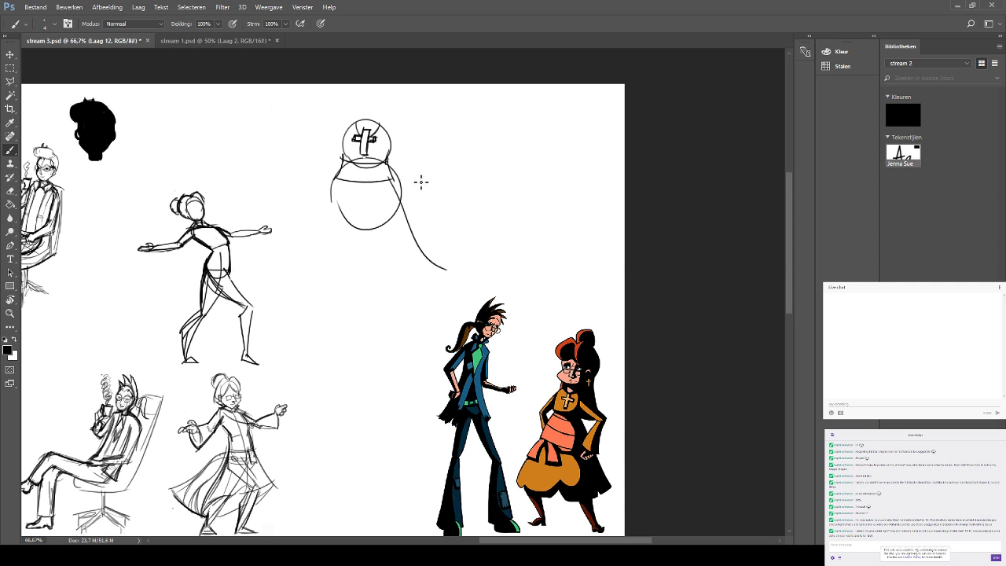
key(ctrl+z)
mouse_move(391, 173)
mouse_down()
mouse_move(427, 261)
mouse_move(452, 266)
mouse_move(444, 255)
mouse_move(327, 256)
mouse_move(423, 263)
mouse_up()
key(ctrl+z)
key(ctrl+z)
key(ctrl+z)
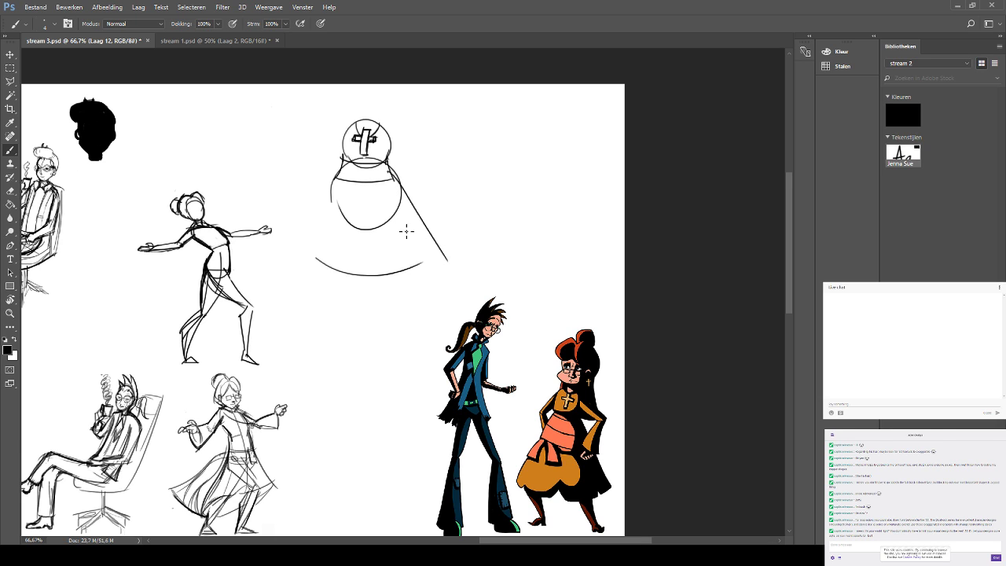
key(ctrl+z)
drag(313, 261, 441, 260)
key(ctrl+z)
mouse_move(338, 173)
mouse_down()
mouse_move(306, 256)
mouse_move(409, 300)
mouse_up()
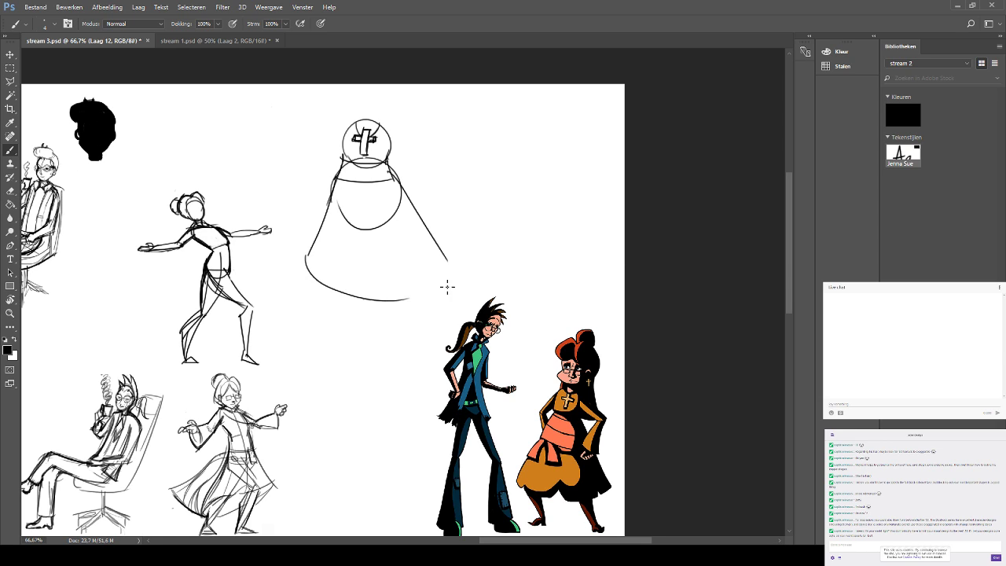
key(ctrl+z)
drag(303, 258, 447, 272)
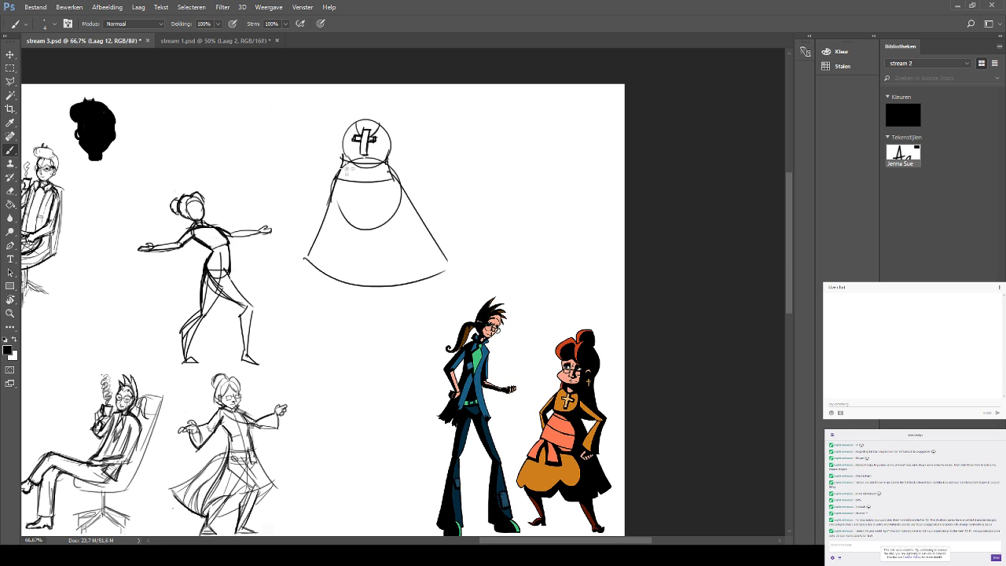
Draw a band across the cloaked figure's torso and loose cloth ends hanging from it.
mouse_move(332, 197)
mouse_down()
mouse_move(381, 200)
mouse_move(415, 187)
mouse_up()
key(ctrl+z)
drag(332, 198, 400, 198)
mouse_move(328, 197)
mouse_down()
mouse_move(313, 228)
mouse_move(349, 233)
mouse_move(346, 204)
mouse_move(358, 238)
mouse_up()
drag(371, 196, 363, 228)
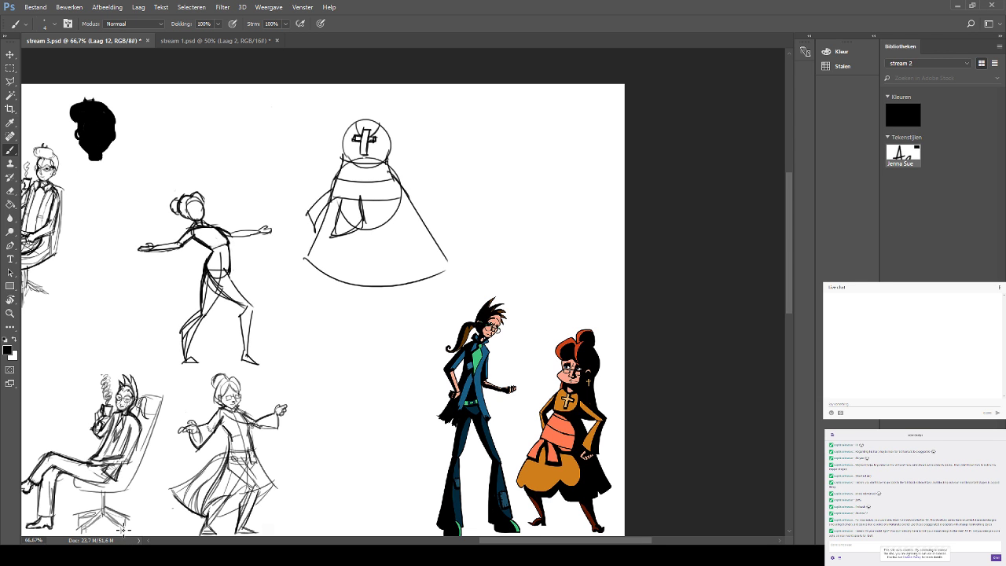
Thicken the cloaked figure's shoulder and upper cloak lines on both sides.
mouse_move(230, 81)
mouse_down()
mouse_move(427, 65)
mouse_move(366, 146)
mouse_up()
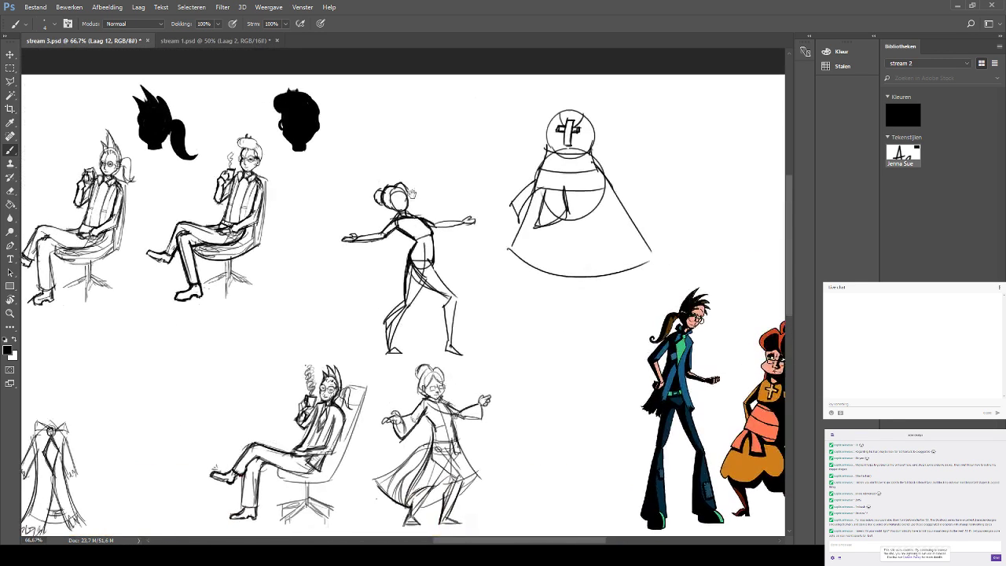
mouse_move(385, 260)
mouse_down()
mouse_move(366, 223)
mouse_move(365, 245)
mouse_move(388, 228)
mouse_up()
key(ctrl+z)
key(ctrl+z)
drag(382, 169, 423, 51)
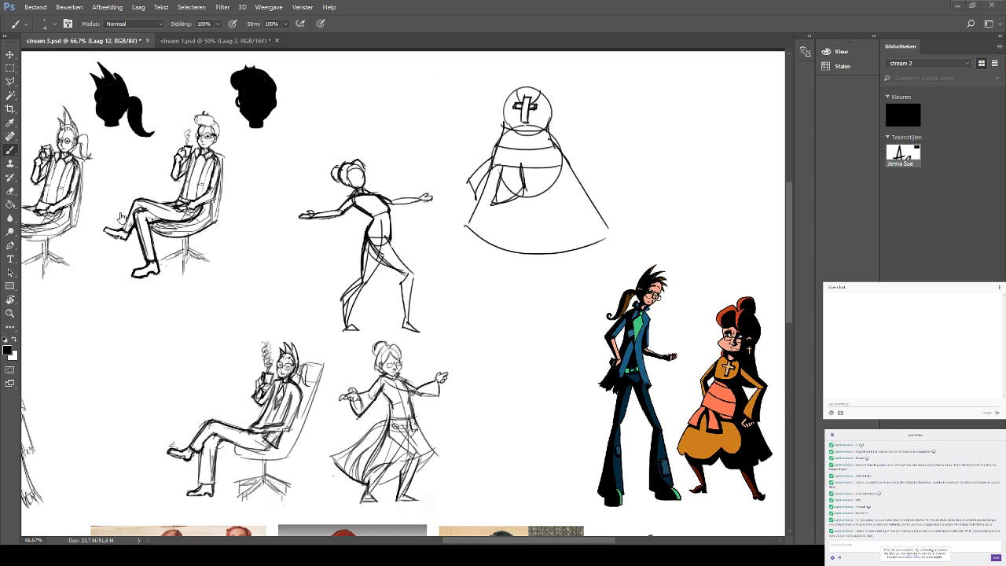
drag(547, 94, 374, 131)
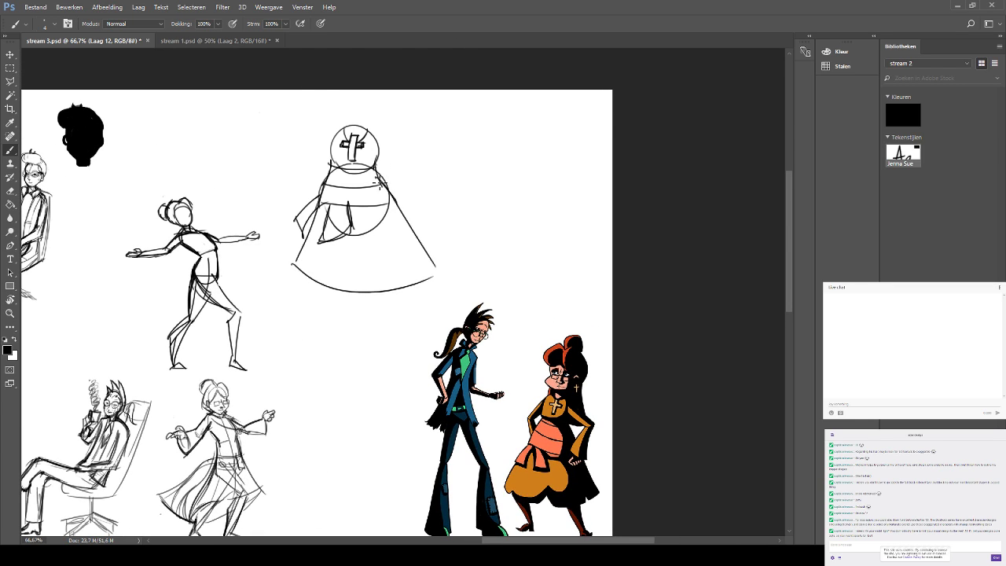
drag(376, 172, 415, 246)
mouse_move(329, 193)
mouse_down()
mouse_move(334, 166)
mouse_move(319, 196)
mouse_move(327, 153)
mouse_up()
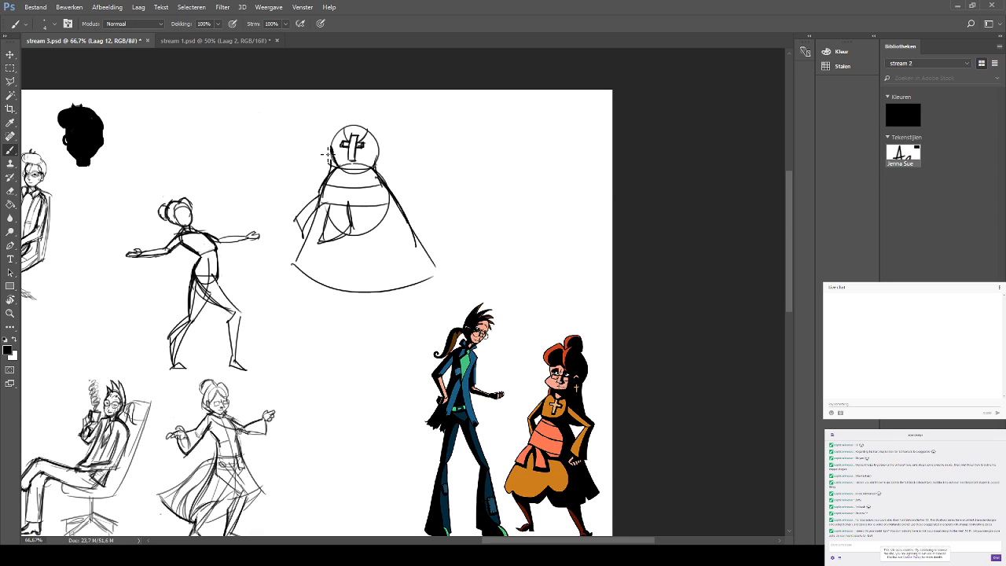
Erase the stray line where the cloaked figure's head meets the shoulder and redraw the head's sides more boldly.
click(10, 191)
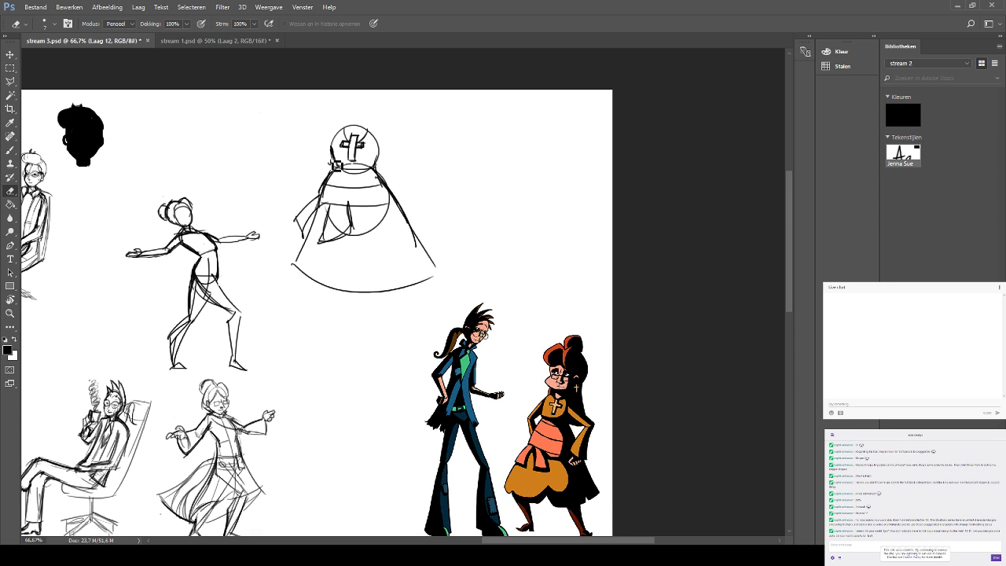
mouse_move(335, 165)
mouse_down()
mouse_move(347, 167)
mouse_move(334, 148)
mouse_up()
click(9, 150)
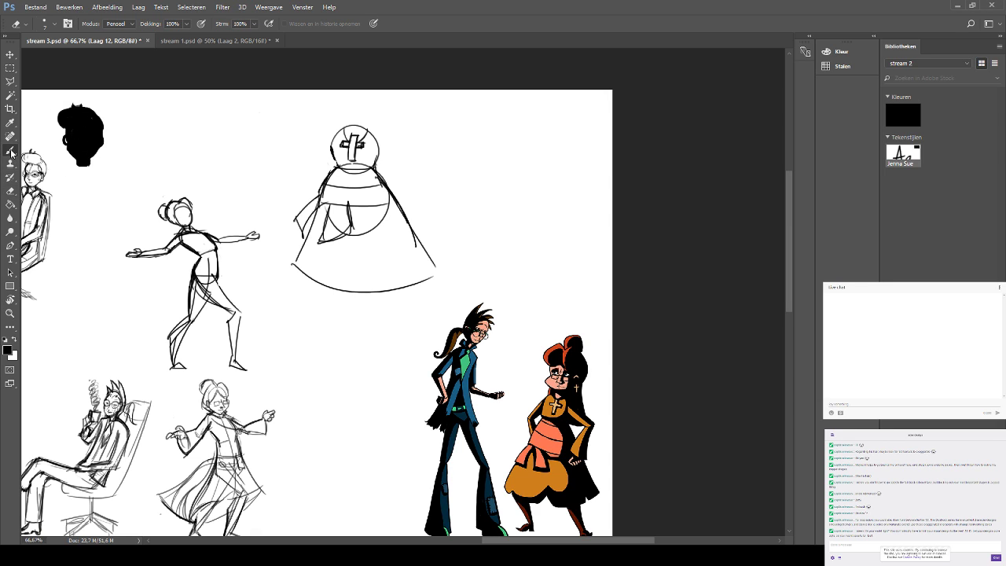
mouse_move(348, 161)
mouse_down()
mouse_move(333, 161)
mouse_move(333, 133)
mouse_move(336, 165)
mouse_up()
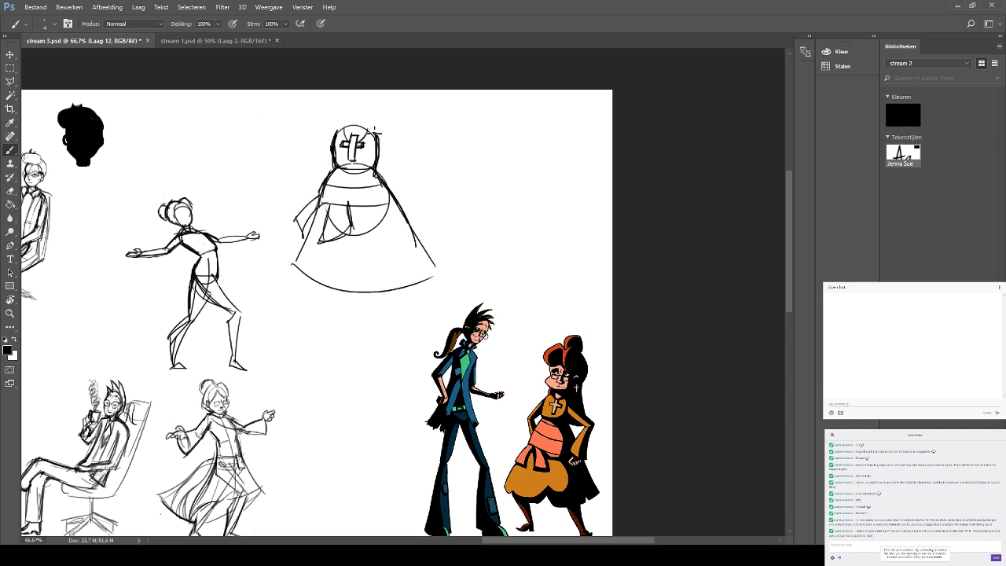
Add more wrap lines across the cloaked figure's torso and folds in the hanging cloth.
drag(438, 214, 460, 186)
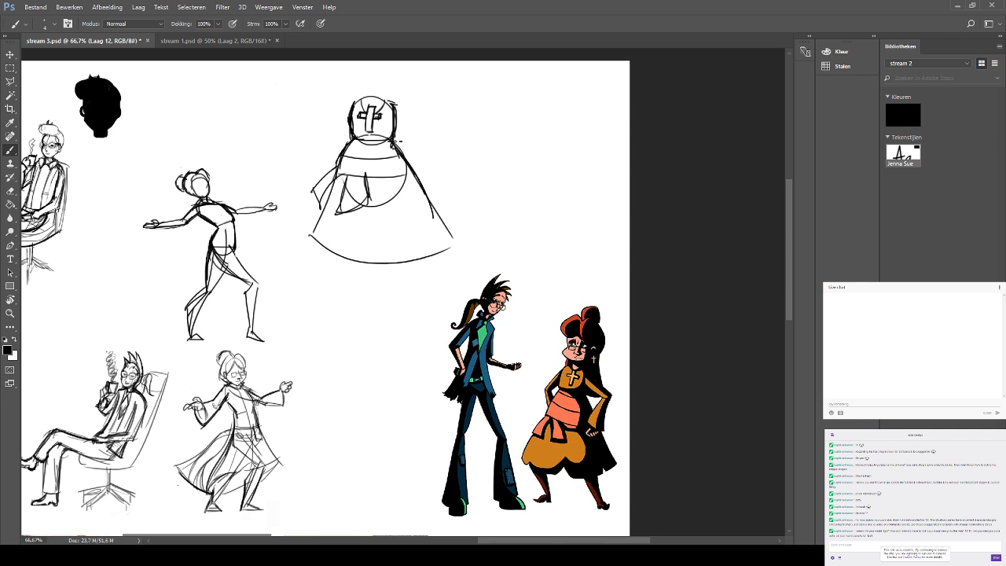
mouse_move(342, 168)
mouse_down()
mouse_move(320, 214)
mouse_move(349, 167)
mouse_move(356, 180)
mouse_move(392, 170)
mouse_move(399, 146)
mouse_move(429, 170)
mouse_up()
key(ctrl+z)
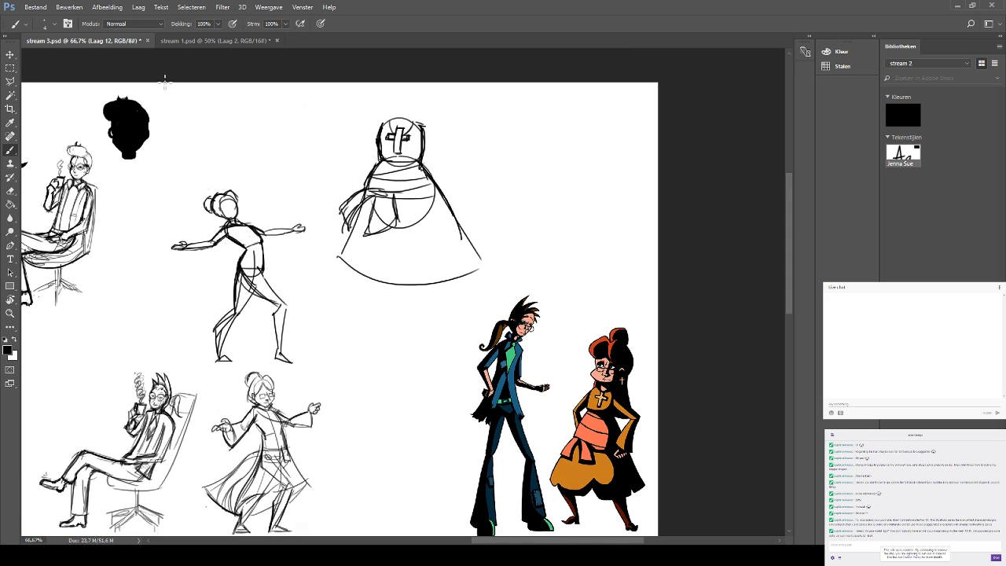
Select the whole cloaked figure and move it down to sit level with the outstretched-arm figure.
click(10, 68)
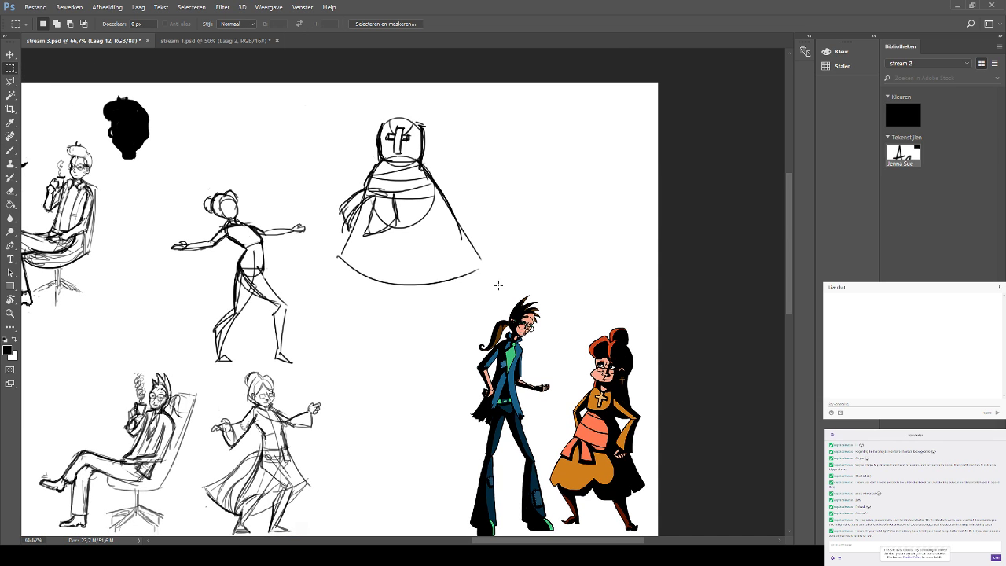
drag(498, 285, 315, 82)
click(11, 54)
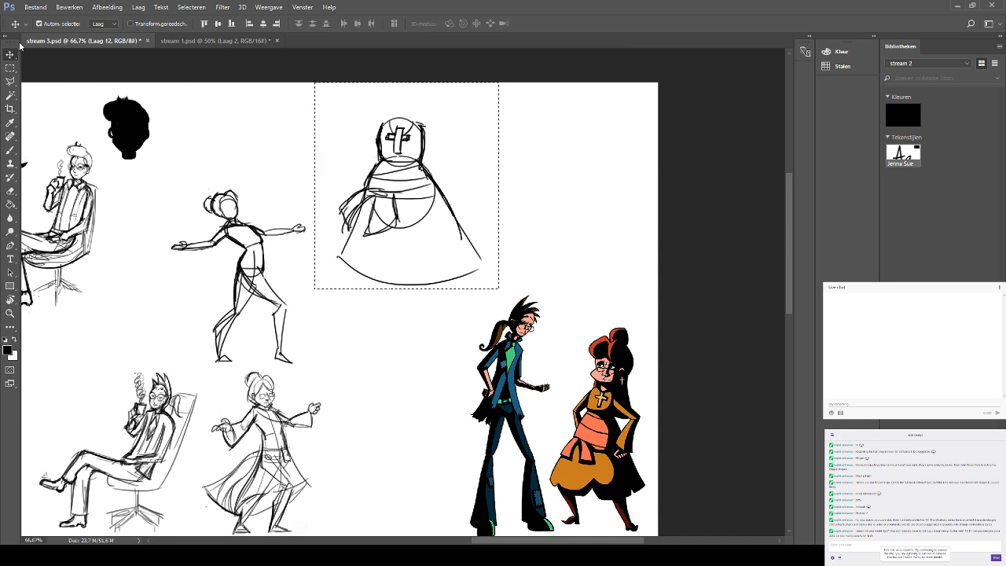
mouse_move(410, 191)
mouse_down()
mouse_move(549, 187)
mouse_move(587, 163)
mouse_move(448, 149)
mouse_move(462, 140)
mouse_move(518, 147)
mouse_move(375, 274)
mouse_up()
scroll(482, 236, down, 3)
scroll(483, 236, left, 2)
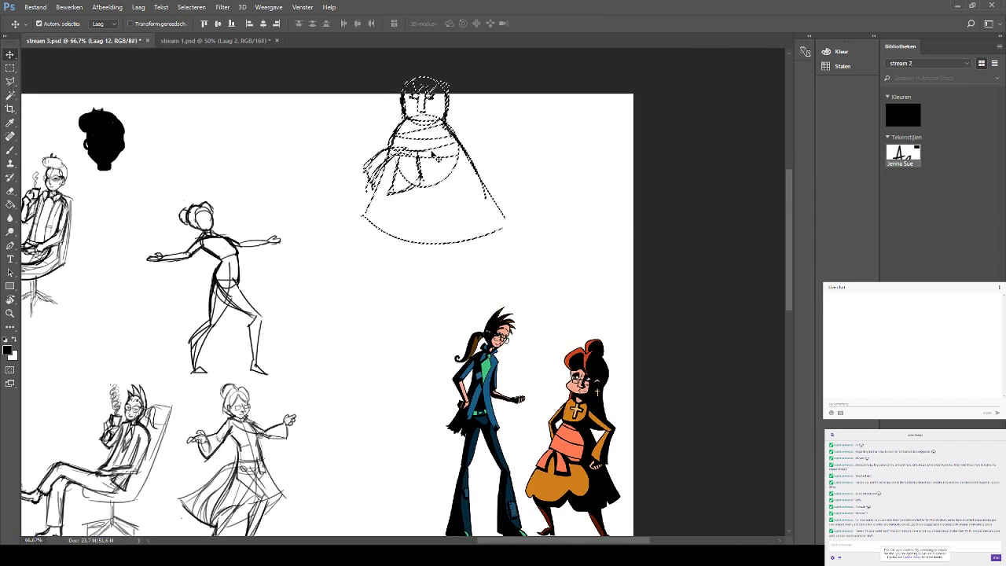
drag(432, 154, 393, 270)
scroll(500, 205, down, 3)
scroll(499, 205, left, 3)
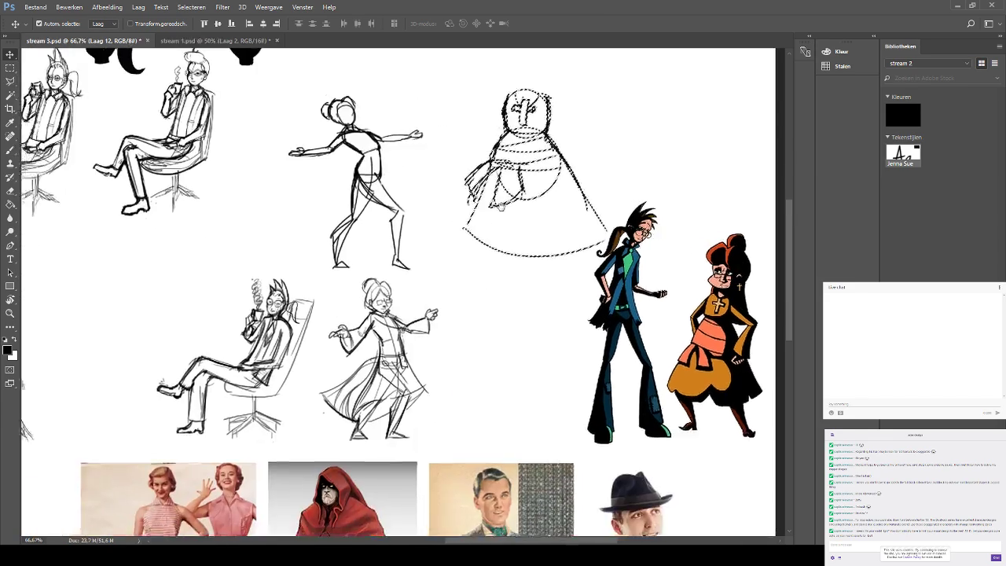
scroll(398, 293, up, 1)
scroll(398, 294, right, 1)
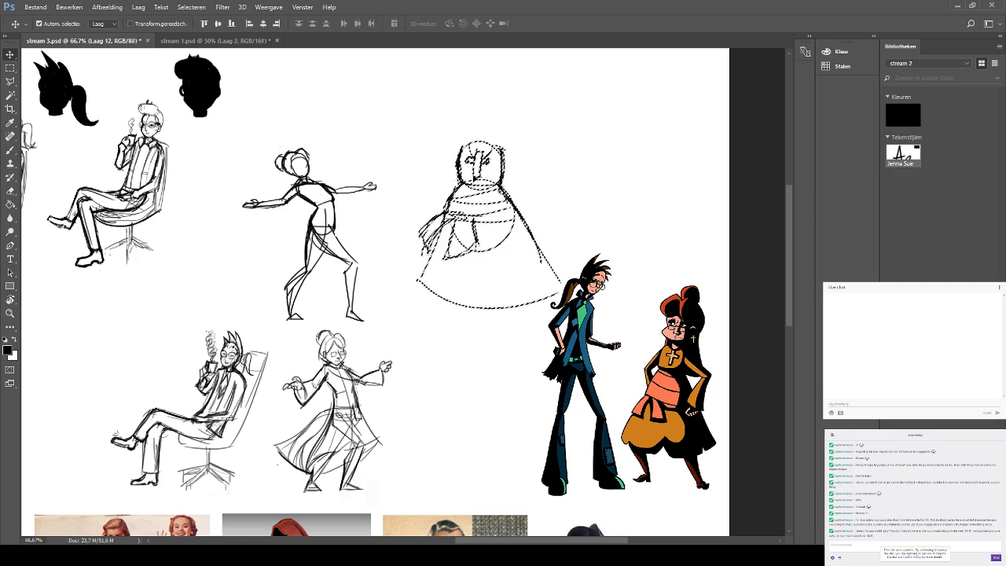
Move the selected cloaked figure beside the long bow-collared coat sketch and scale it to about 60%.
drag(487, 228, 154, 344)
scroll(154, 344, down, 3)
scroll(154, 344, left, 6)
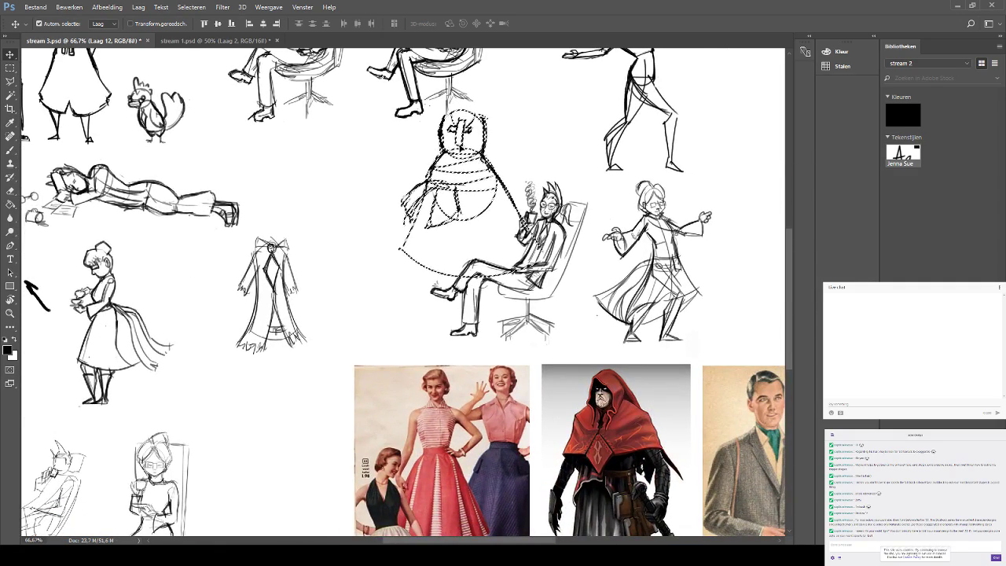
mouse_move(463, 188)
mouse_down()
mouse_move(361, 301)
mouse_move(342, 295)
mouse_up()
key(ctrl+t)
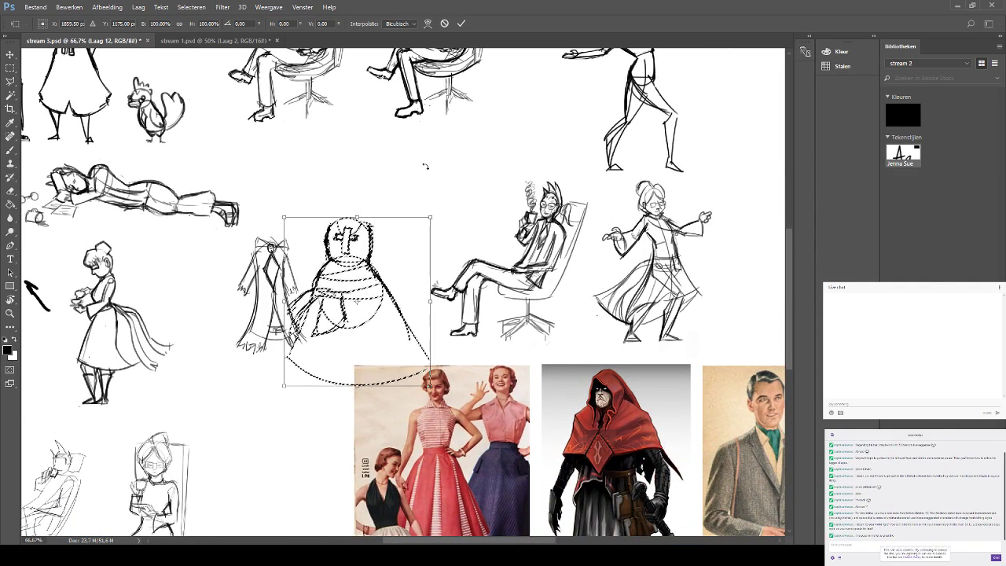
mouse_move(430, 217)
mouse_down()
mouse_move(374, 253)
mouse_move(368, 264)
mouse_move(432, 218)
mouse_move(371, 284)
mouse_move(375, 267)
mouse_up()
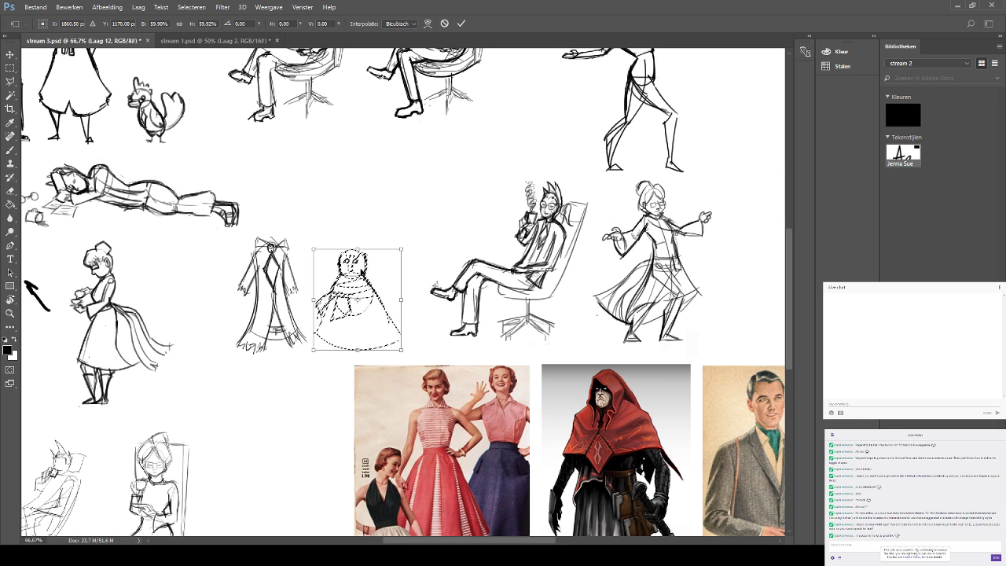
key(Return)
key(ctrl+minus)
key(ctrl+minus)
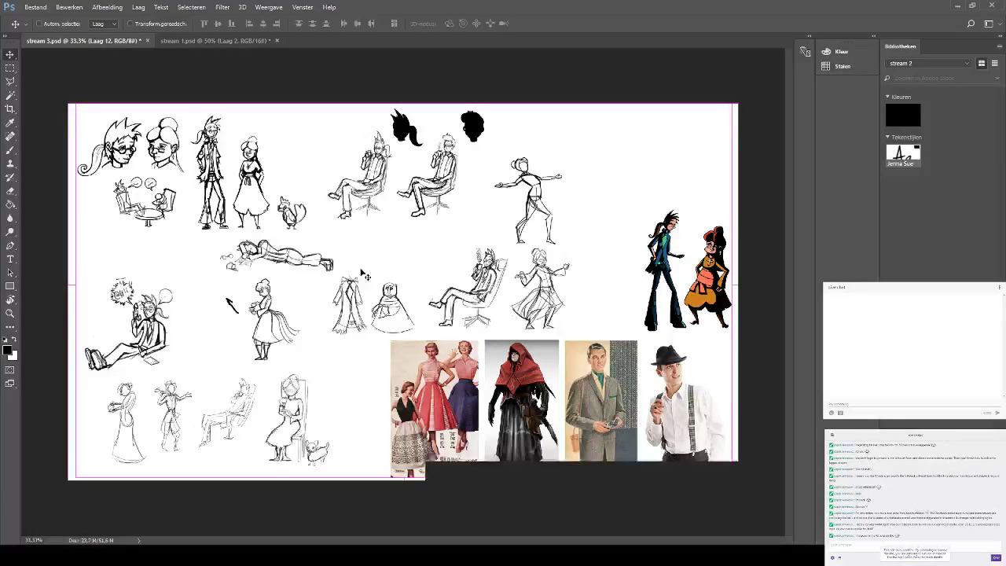
Try an arrow pointing at the seated figure with the steaming cup in the upper row.
key(b)
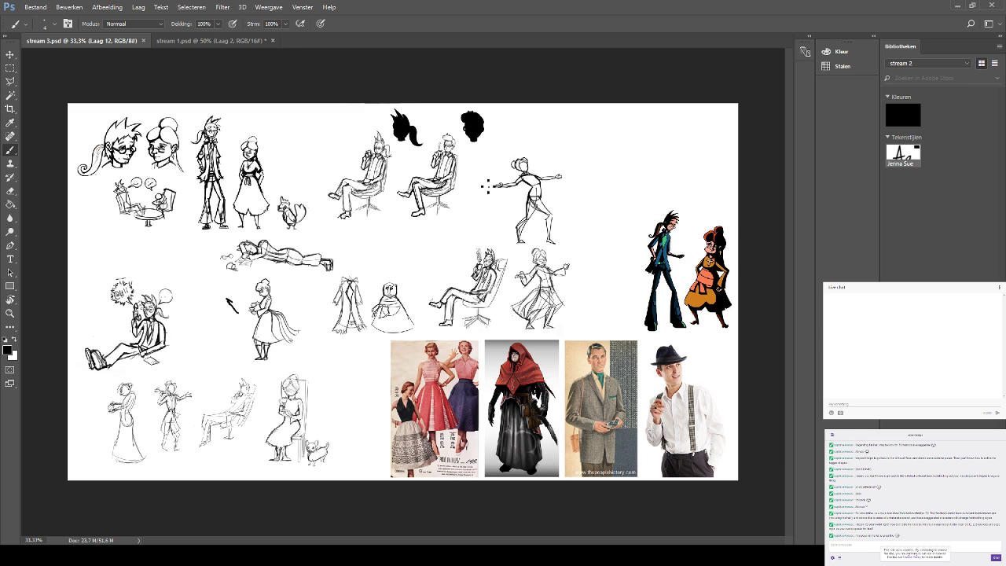
key(ctrl+plus)
key(ctrl+plus)
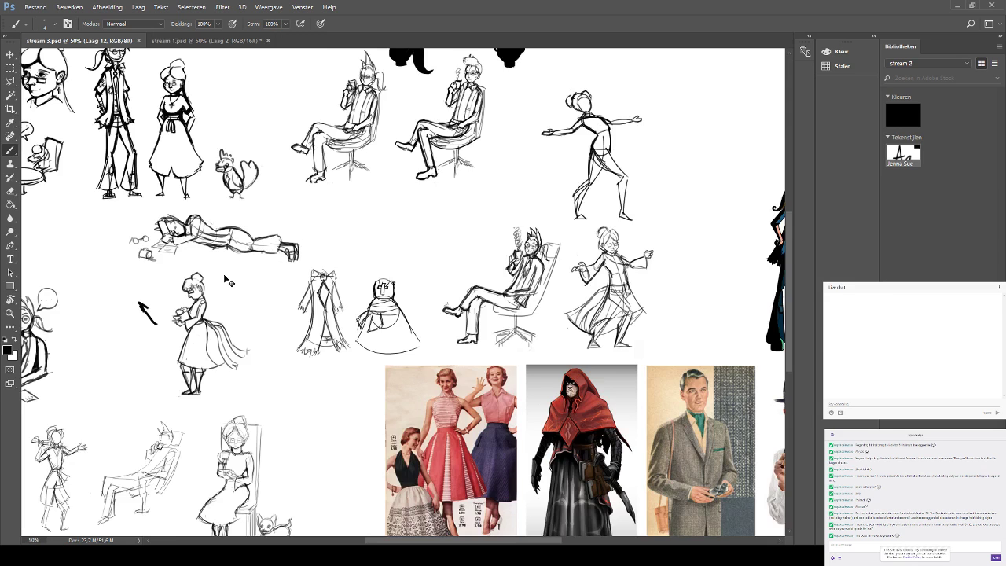
drag(509, 201, 359, 350)
drag(474, 278, 225, 319)
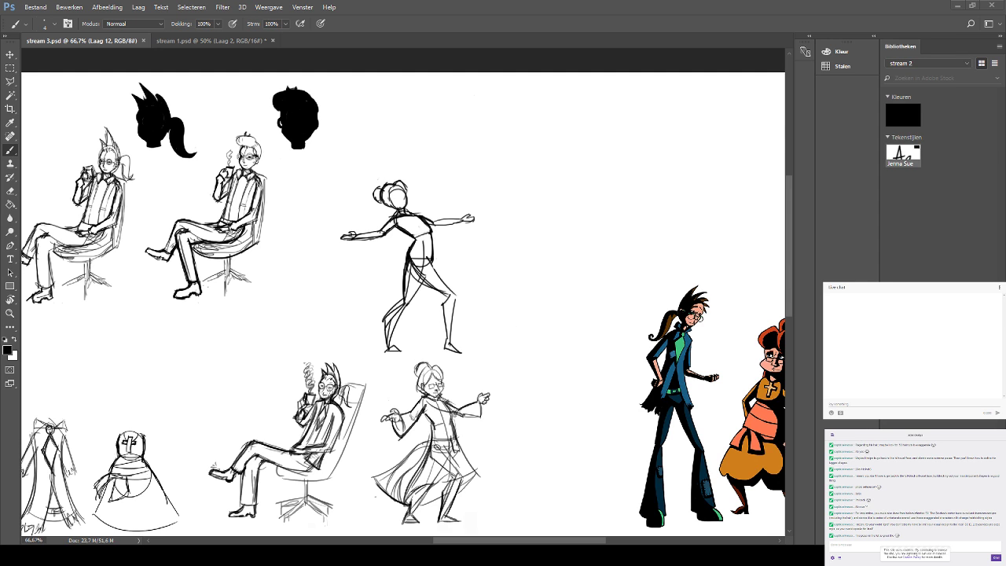
mouse_move(290, 330)
mouse_down()
mouse_move(375, 319)
mouse_move(411, 282)
mouse_move(411, 259)
mouse_move(467, 233)
mouse_move(390, 280)
mouse_up()
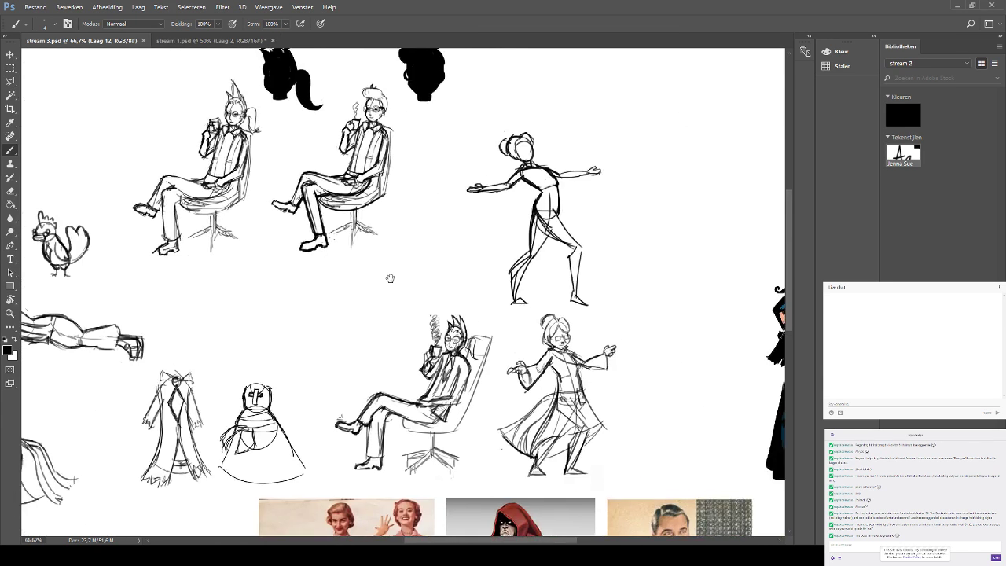
mouse_move(444, 251)
mouse_down()
mouse_move(392, 279)
mouse_move(359, 254)
mouse_up()
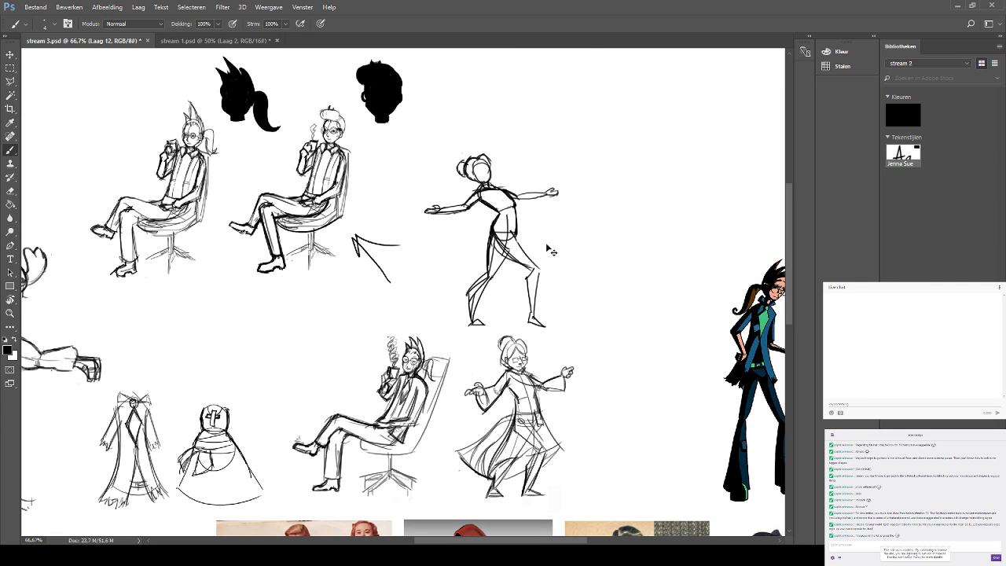
key(ctrl+z)
drag(598, 297, 530, 233)
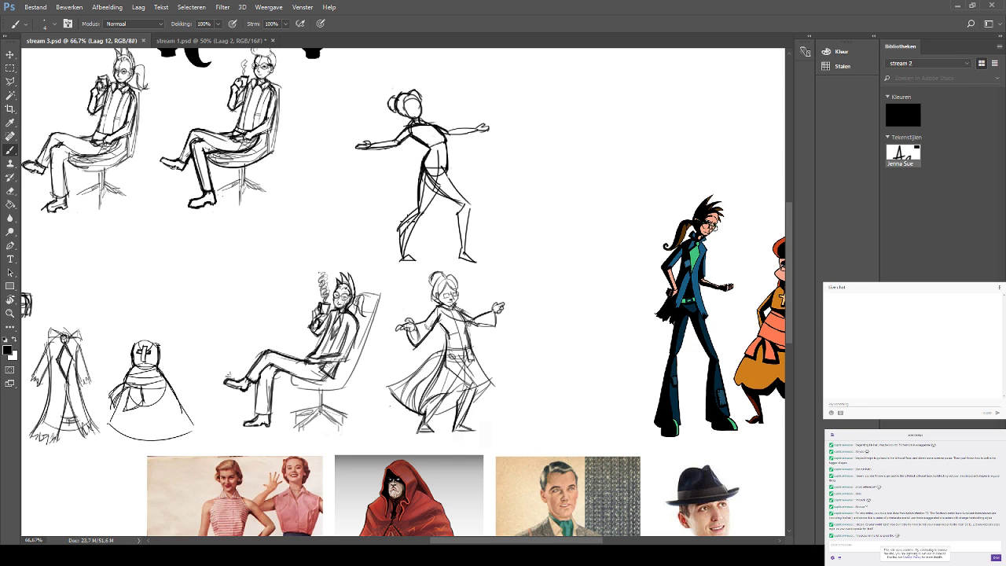
Draw a long curved arrow pointing down to the raised hand of the woman in the flowing coat.
mouse_move(406, 269)
mouse_down()
mouse_move(422, 211)
mouse_move(453, 203)
mouse_move(422, 179)
mouse_move(465, 198)
mouse_up()
mouse_move(568, 130)
mouse_down()
mouse_move(558, 139)
mouse_move(550, 102)
mouse_move(565, 157)
mouse_move(530, 125)
mouse_up()
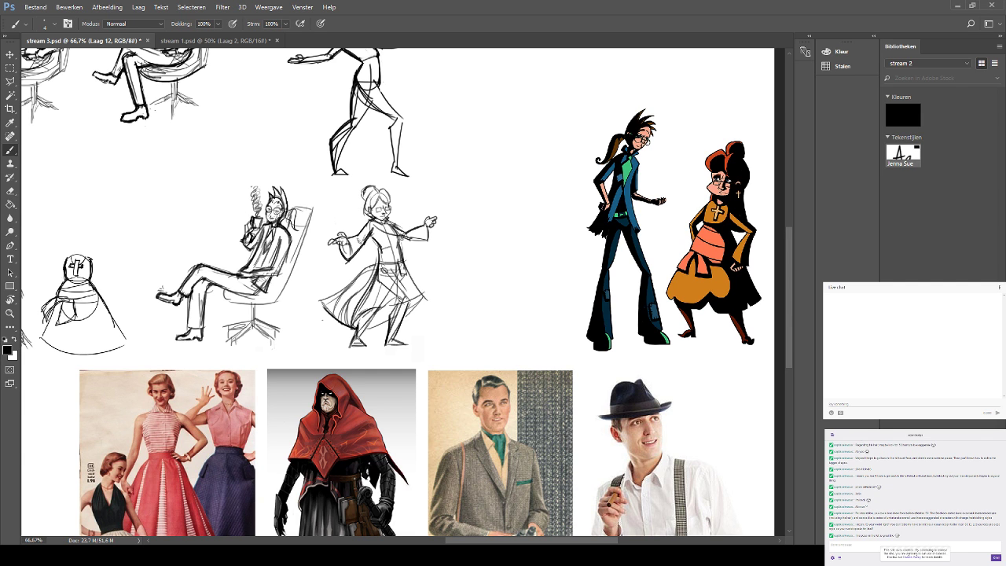
drag(260, 281, 307, 369)
mouse_move(287, 327)
mouse_down()
mouse_move(301, 366)
mouse_move(433, 157)
mouse_move(451, 274)
mouse_move(590, 213)
mouse_move(595, 97)
mouse_move(565, 122)
mouse_move(582, 73)
mouse_up()
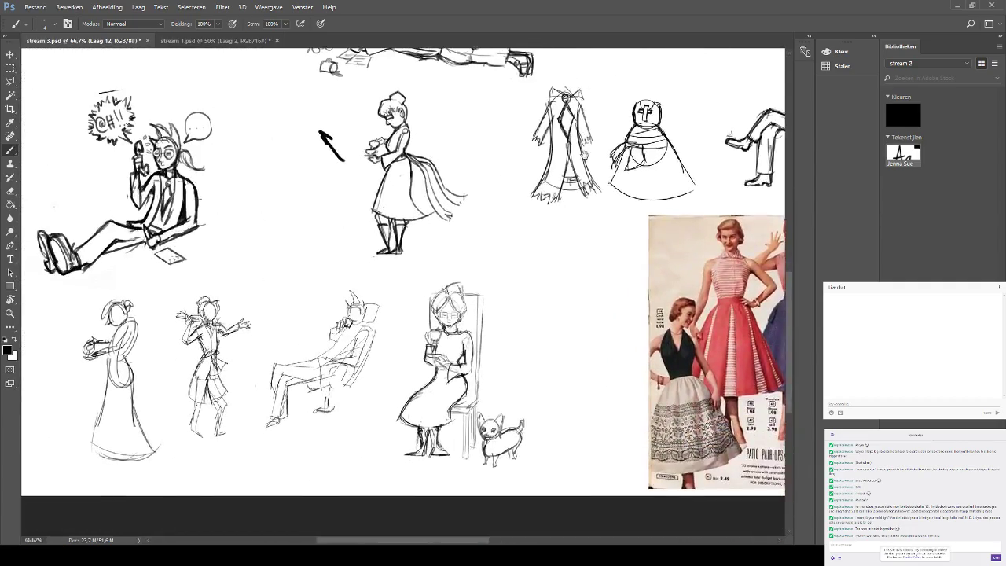
drag(585, 156, 328, 289)
drag(506, 229, 246, 268)
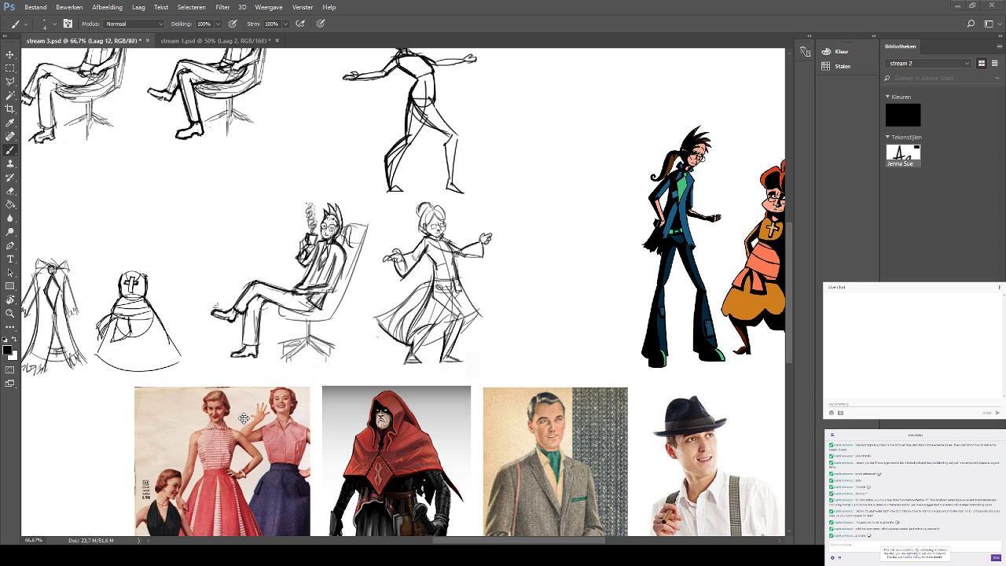
drag(528, 179, 469, 290)
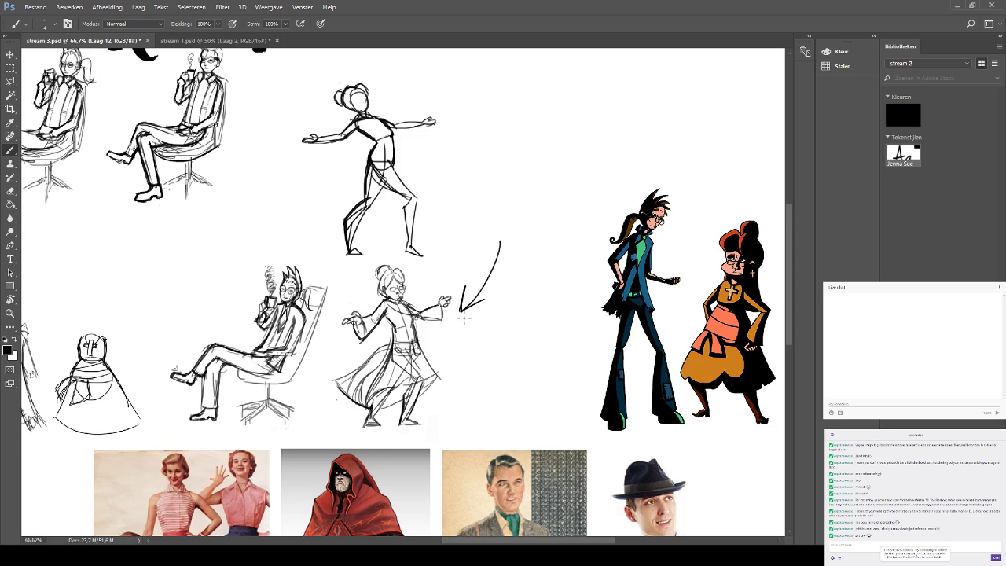
Try extra strokes across the flowing skirt of the woman in the long coat.
mouse_move(449, 284)
mouse_down()
mouse_move(654, 281)
mouse_move(879, 156)
mouse_move(499, 199)
mouse_move(461, 236)
mouse_up()
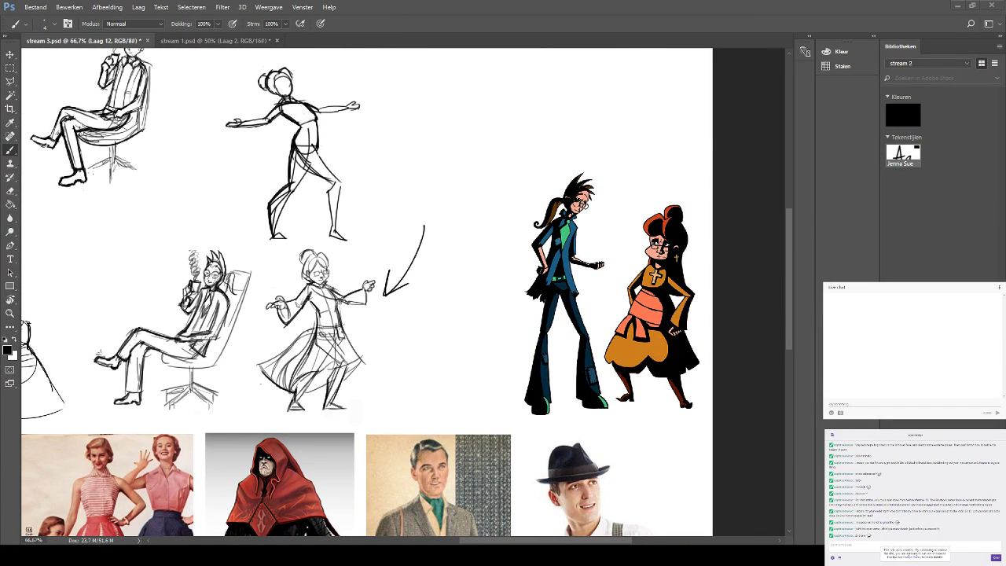
drag(331, 226, 377, 260)
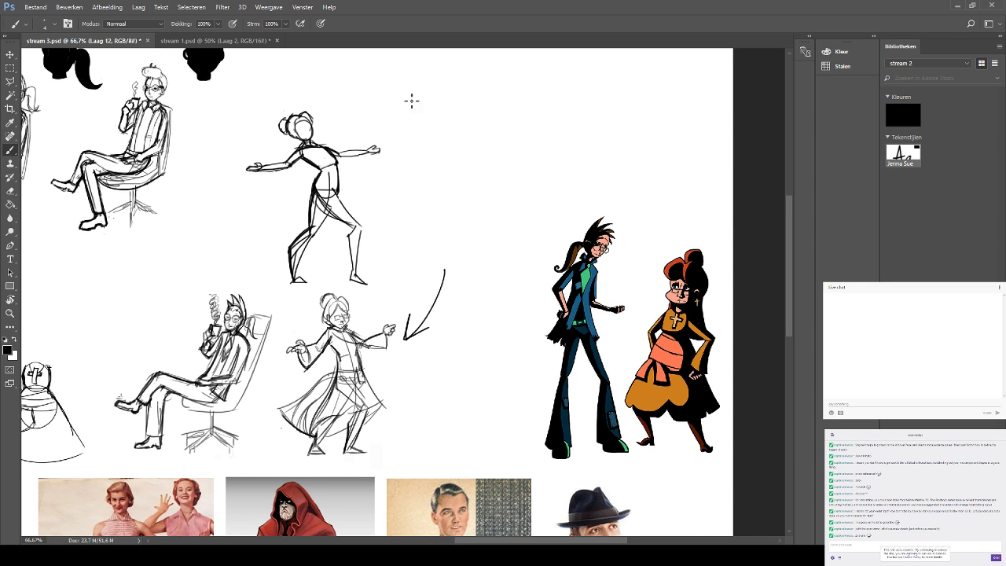
drag(422, 196, 475, 104)
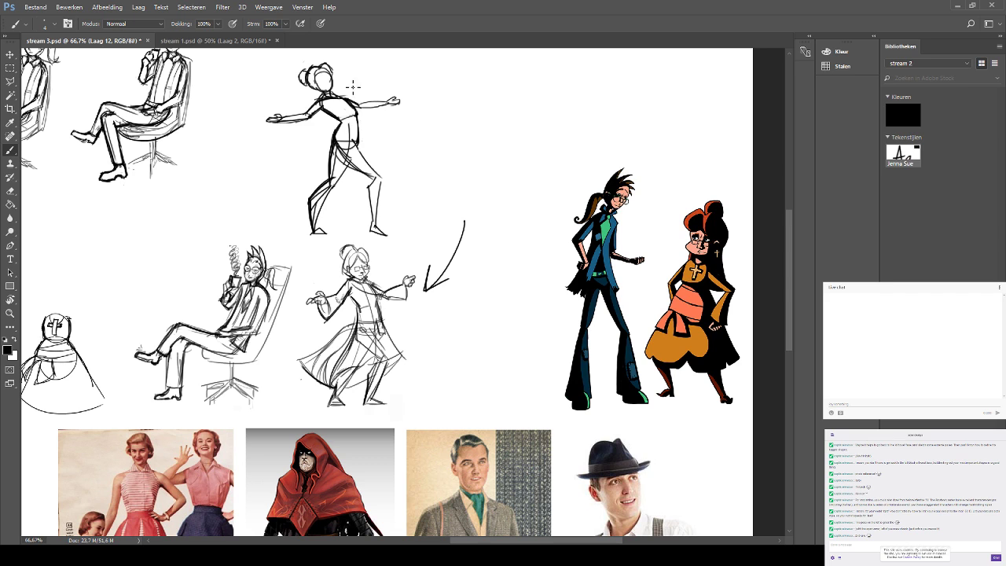
drag(365, 200, 401, 225)
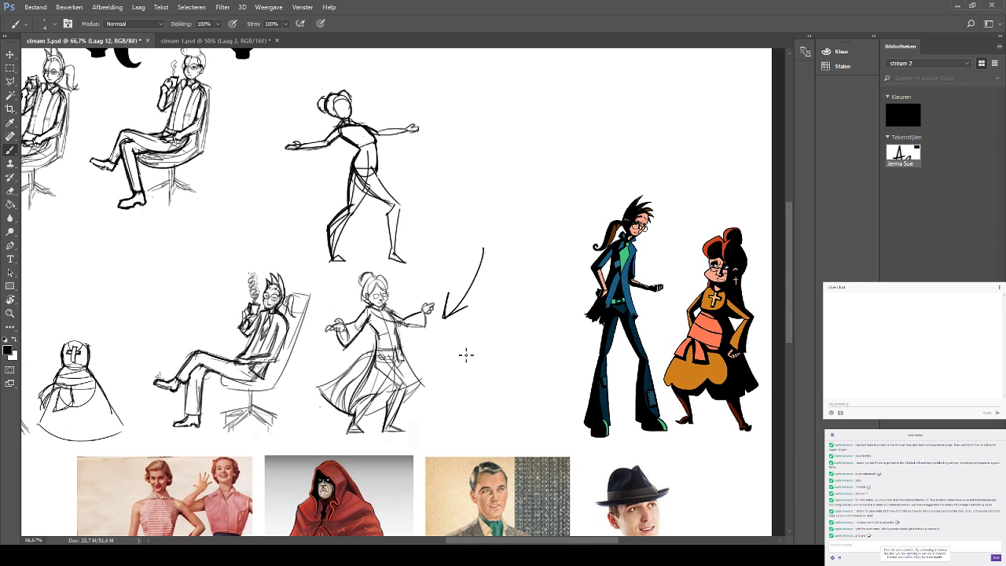
drag(466, 354, 386, 379)
key(ctrl+z)
drag(318, 393, 451, 385)
key(ctrl+z)
Draw two dot eyes and a wavy mouth on the blank face of the outstretched-arm figure.
drag(348, 194, 350, 249)
scroll(356, 253, up, 2)
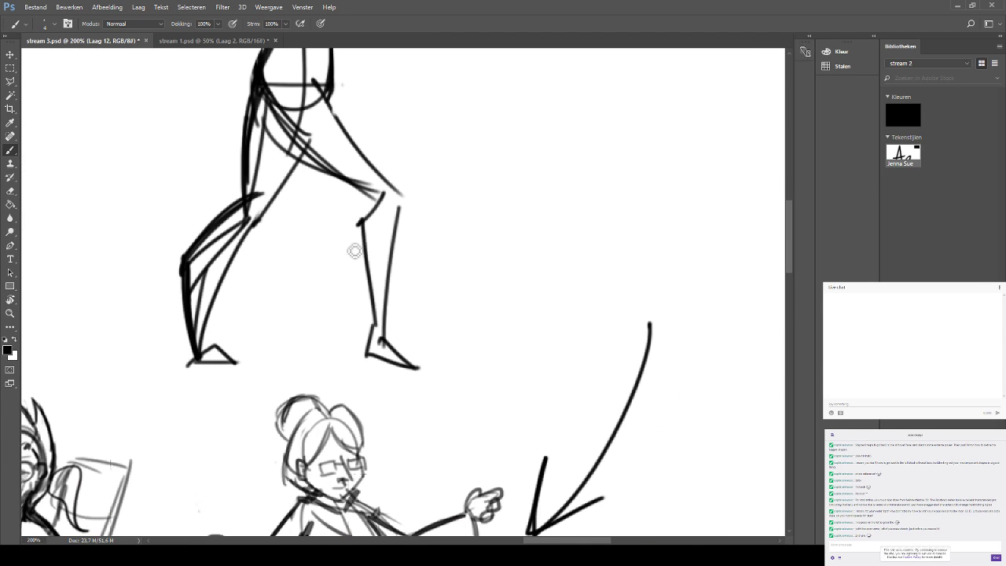
drag(374, 128, 494, 273)
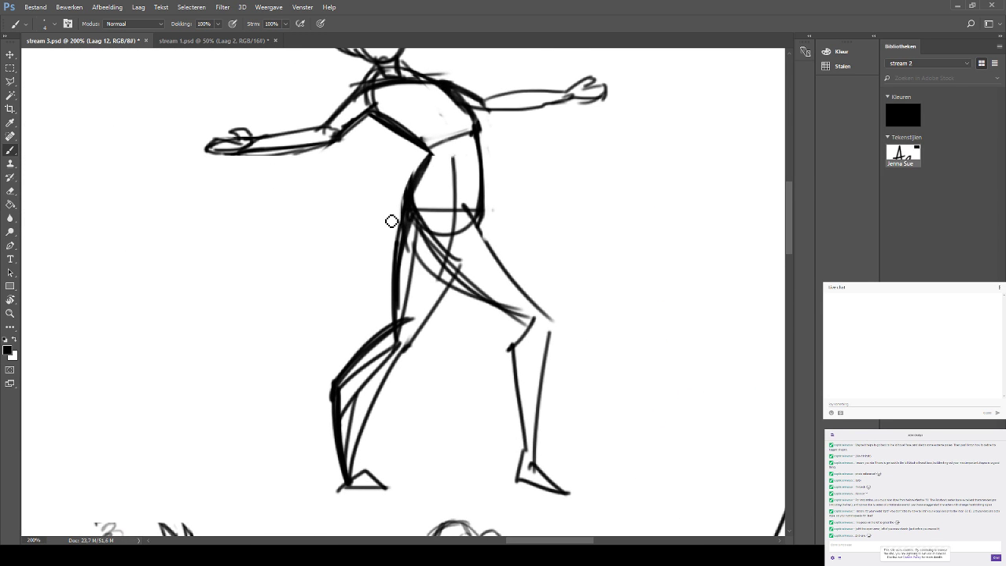
scroll(471, 150, up, 4)
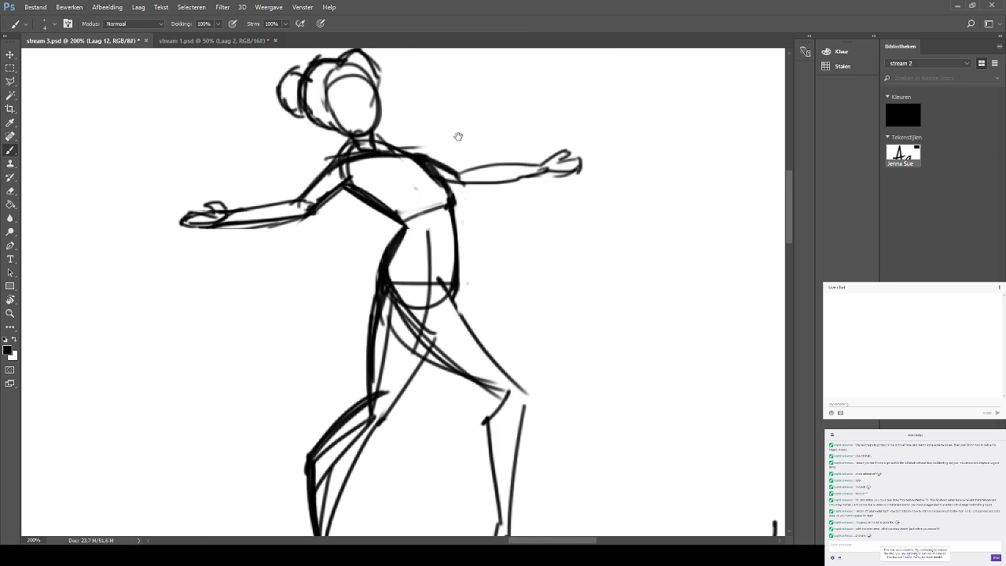
drag(351, 182, 370, 181)
click(354, 171)
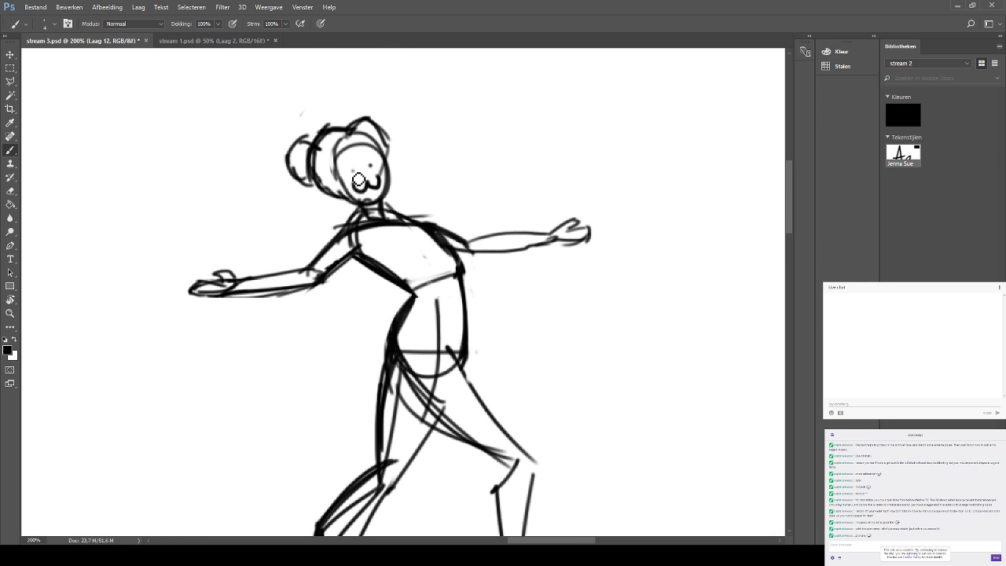
click(372, 167)
drag(524, 152, 524, 152)
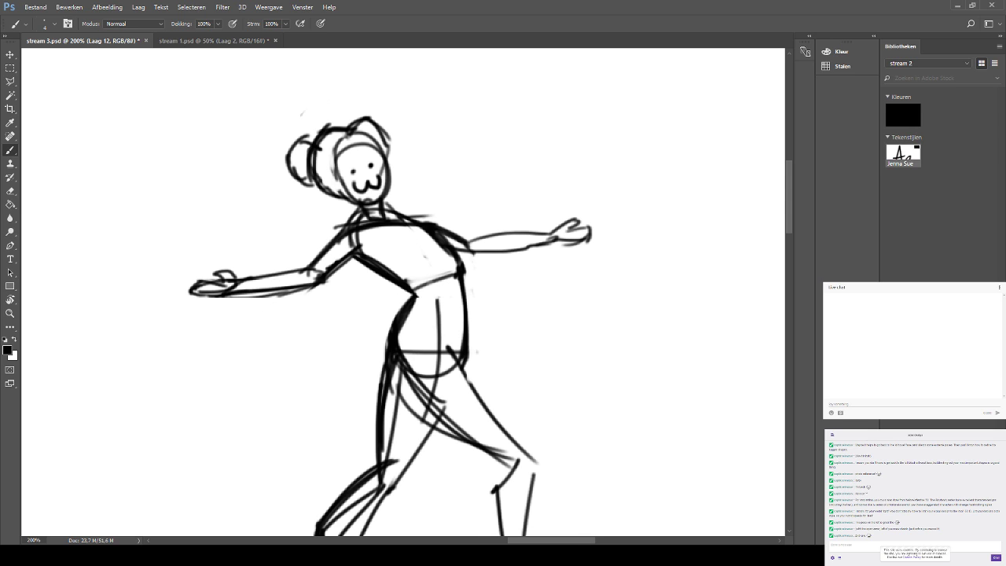
Erase the dot eyes and wavy mouth from the outstretched-arm figure's face.
click(11, 191)
mouse_move(387, 169)
mouse_down()
mouse_move(357, 177)
mouse_move(379, 167)
mouse_move(382, 185)
mouse_up()
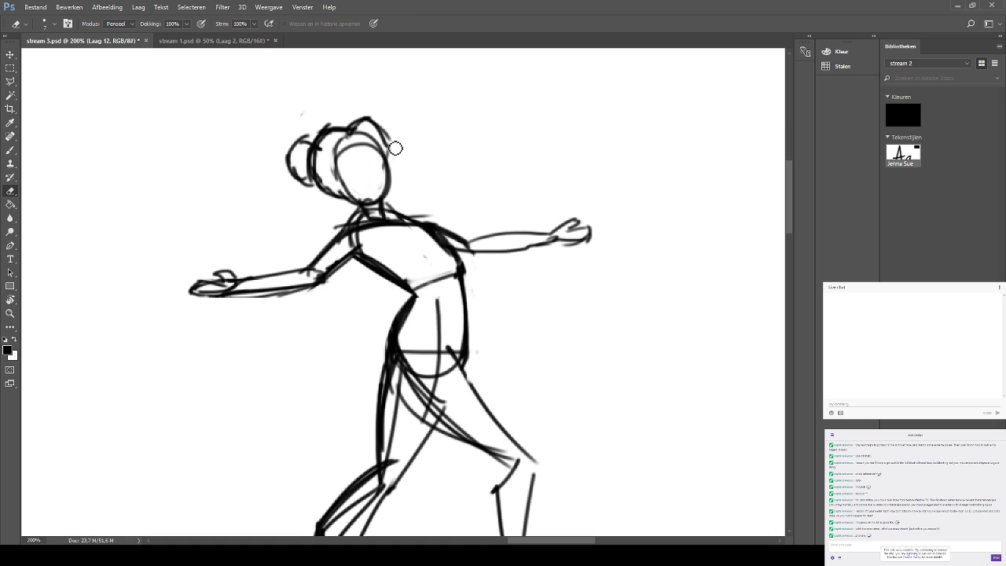
click(10, 149)
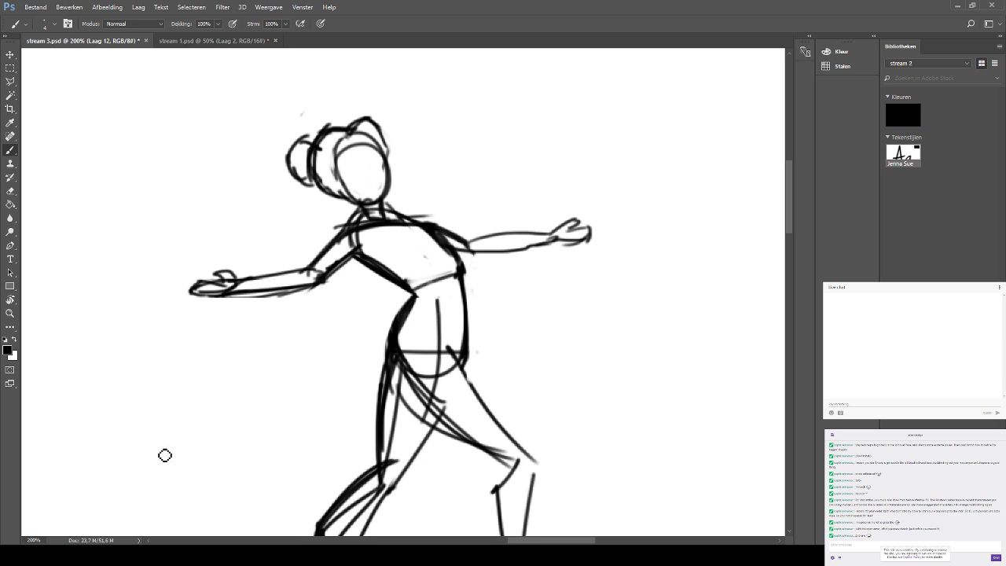
Try a long horizontal line along the outstretched-arm figure's left-hand forearm, extending past the hand.
drag(277, 346, 320, 267)
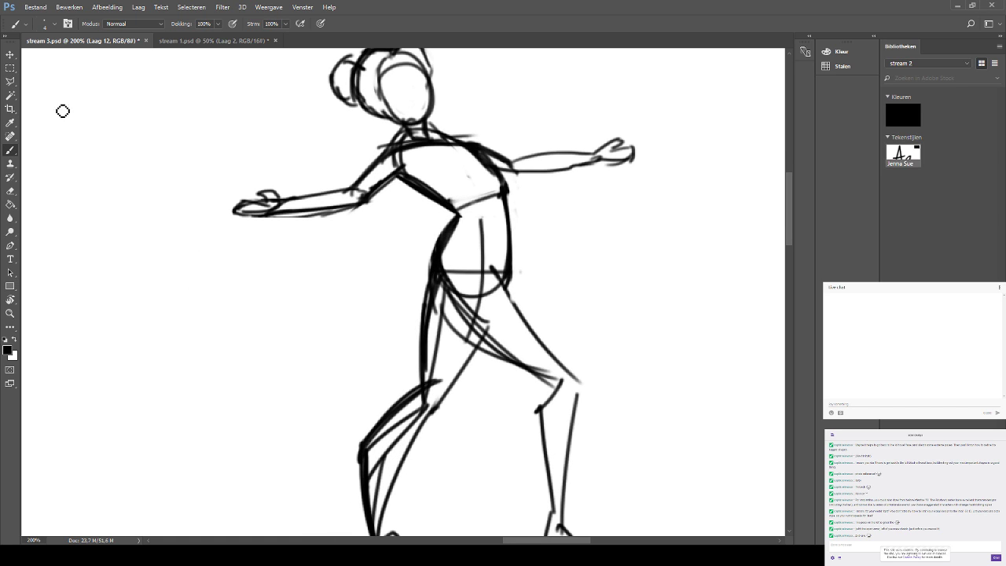
drag(368, 191, 201, 195)
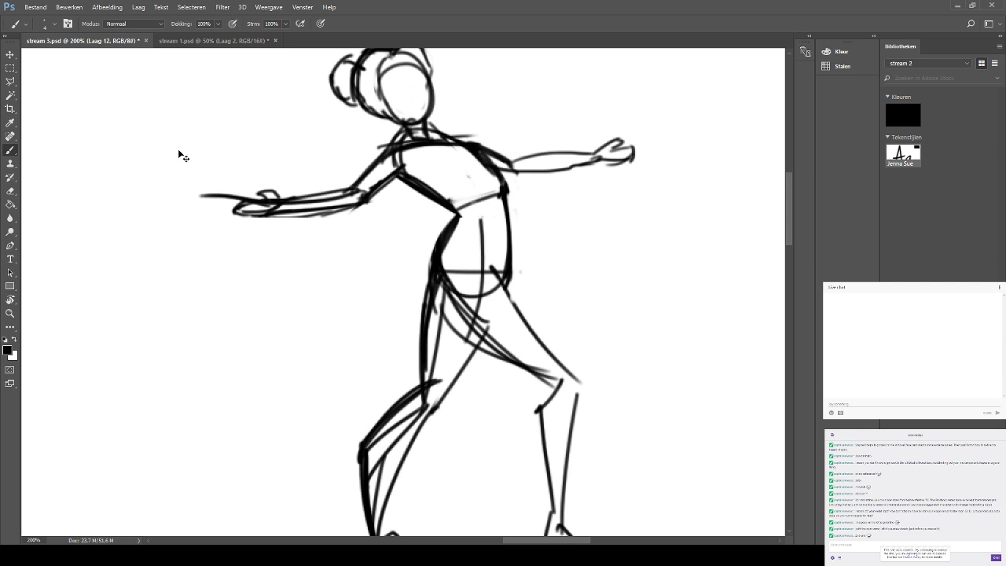
key(ctrl+z)
Erase the outstretched-arm figure's left-hand forearm and hand, and redraw the forearm angled downward with an oval palm.
key(e)
mouse_move(289, 210)
mouse_down()
mouse_move(337, 191)
mouse_move(280, 191)
mouse_move(227, 215)
mouse_move(242, 206)
mouse_move(348, 207)
mouse_move(90, 103)
mouse_up()
key(b)
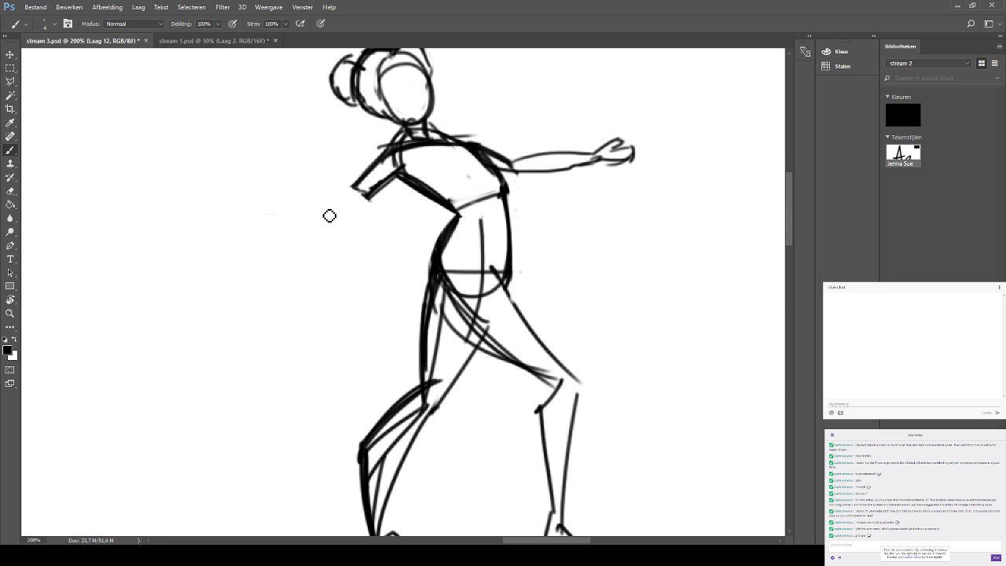
mouse_move(304, 212)
mouse_down()
mouse_move(371, 197)
mouse_move(335, 220)
mouse_move(329, 203)
mouse_move(331, 217)
mouse_move(302, 249)
mouse_move(357, 201)
mouse_up()
key(ctrl+z)
key(ctrl+z)
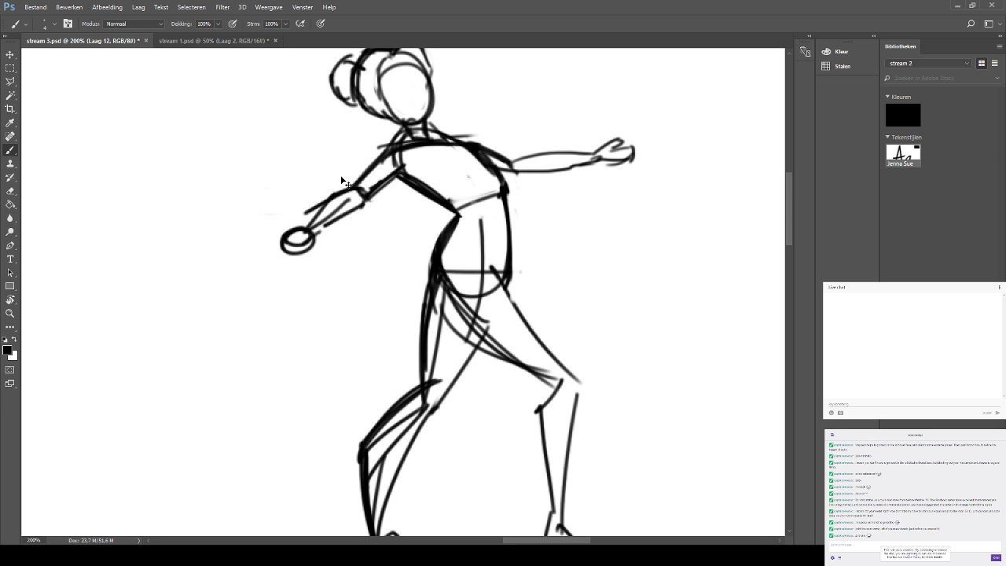
key(ctrl+z)
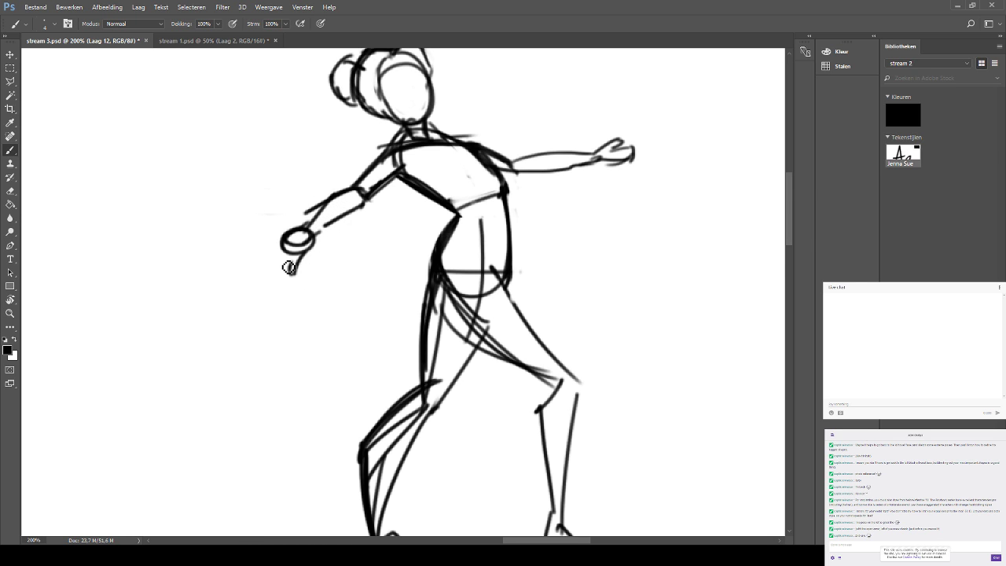
Add short separate finger strokes and a small thumb around the oval palm.
drag(283, 260, 280, 265)
mouse_move(291, 263)
mouse_down()
mouse_move(274, 271)
mouse_move(281, 260)
mouse_move(263, 256)
mouse_move(296, 227)
mouse_up()
key(ctrl+z)
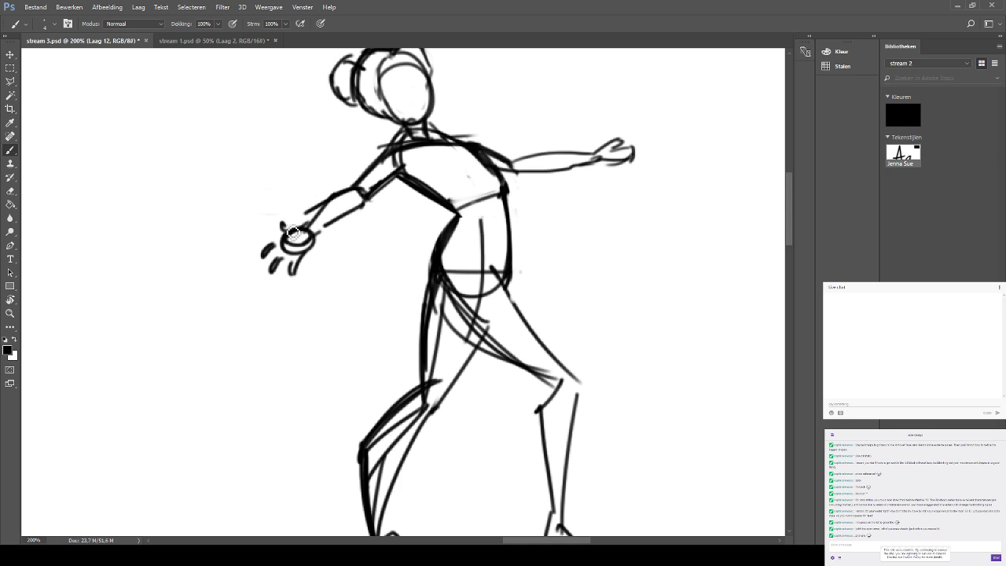
Erase the overshooting end of the line along the redrawn forearm's upper edge.
drag(509, 150, 486, 102)
drag(336, 152, 311, 178)
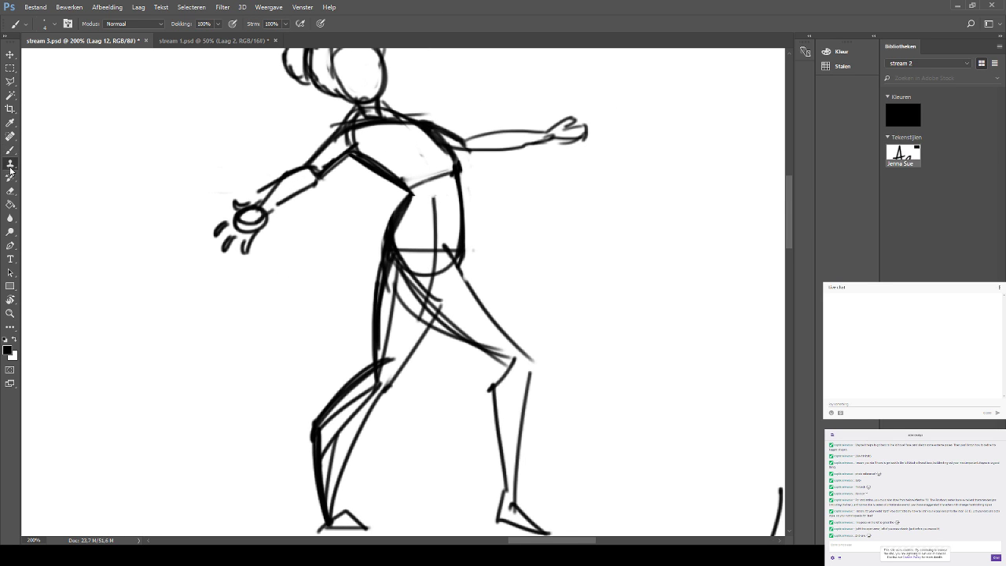
key(y)
key(e)
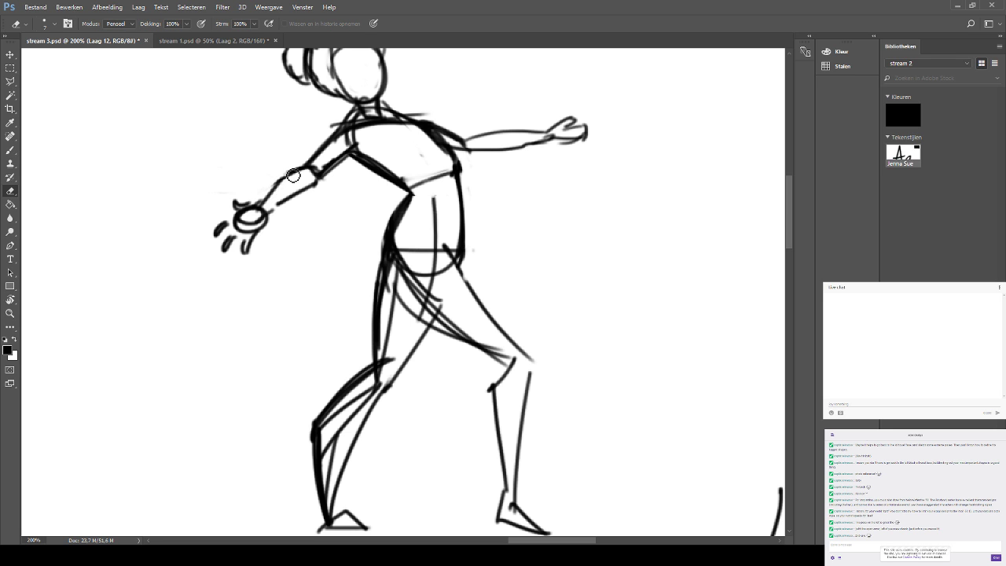
key(ctrl+minus)
key(ctrl+minus)
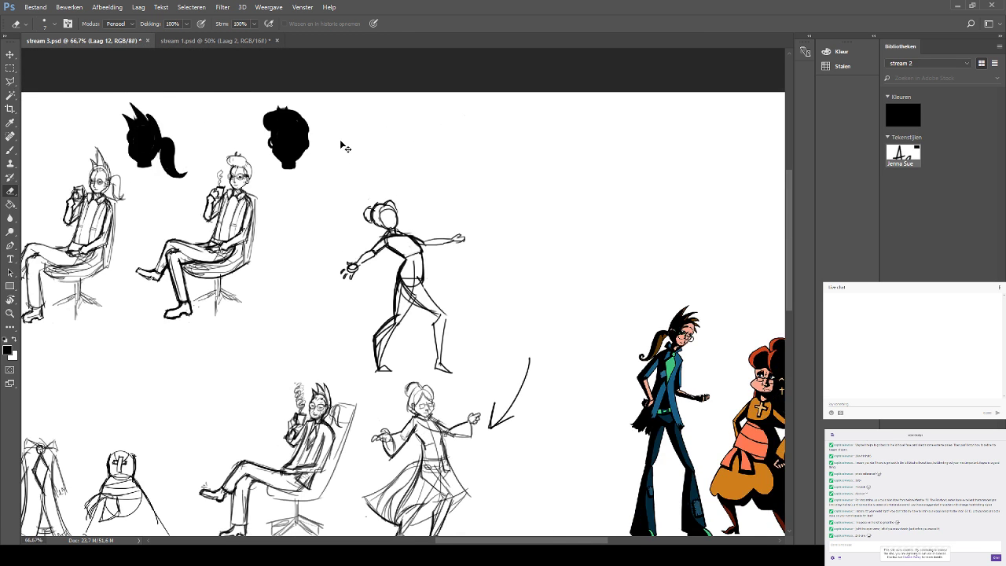
drag(347, 148, 334, 137)
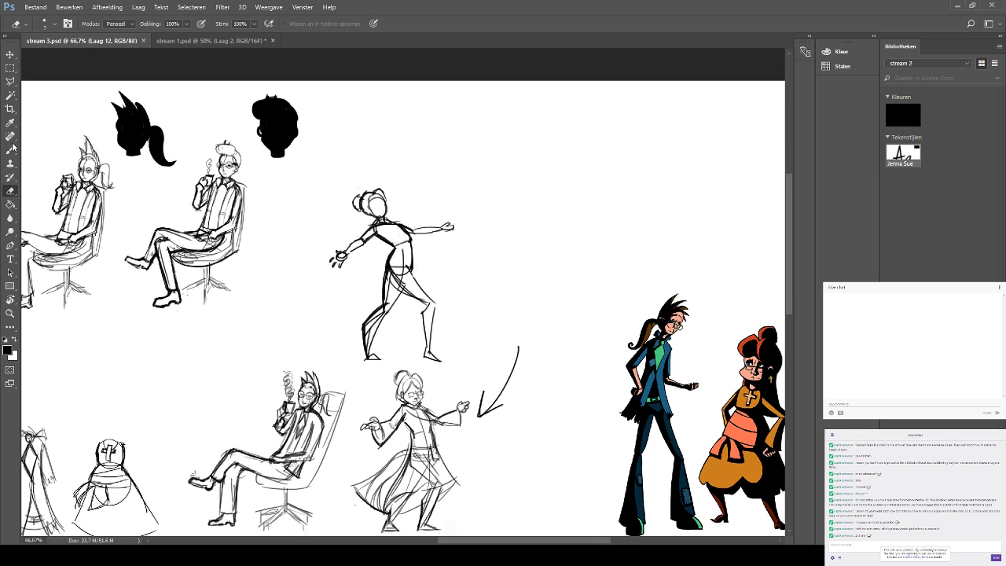
Erase the outstretched-arm figure's right-hand forearm and hand, leaving the short upper-arm sleeve.
click(11, 149)
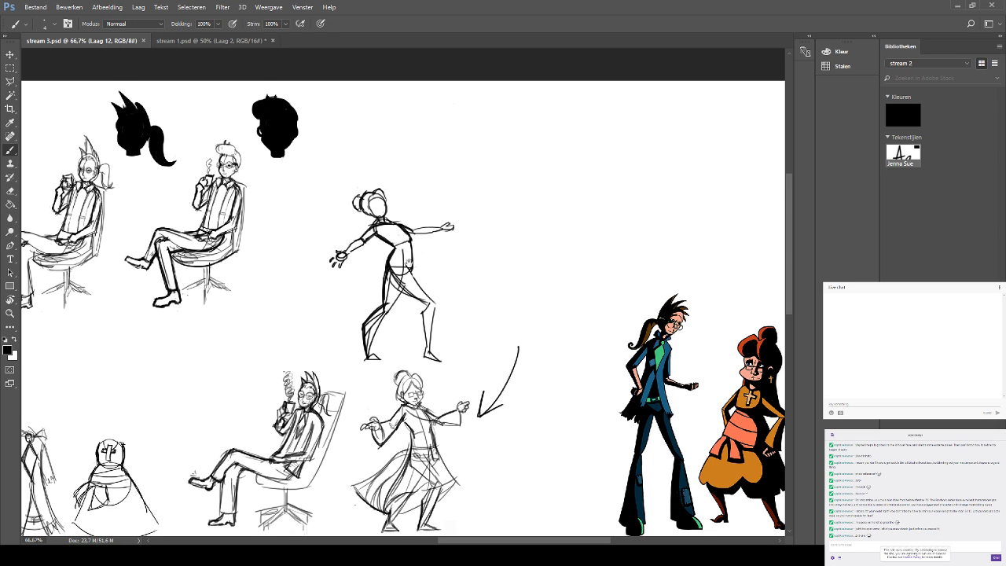
scroll(412, 259, up, 2)
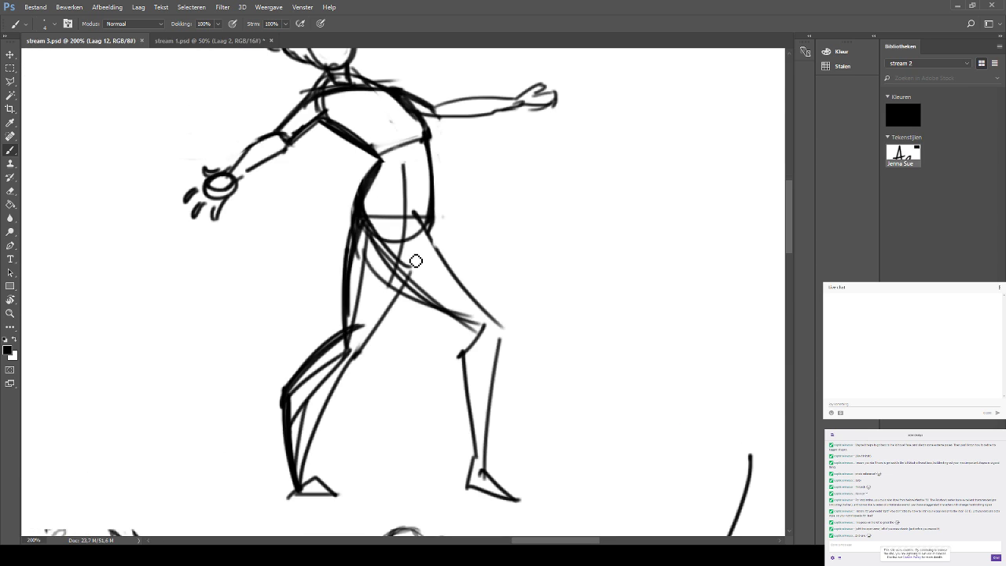
drag(354, 116, 352, 185)
mouse_move(461, 158)
mouse_down()
mouse_move(333, 150)
mouse_move(379, 193)
mouse_move(391, 168)
mouse_move(391, 194)
mouse_move(465, 160)
mouse_move(482, 175)
mouse_move(514, 177)
mouse_move(445, 169)
mouse_move(464, 152)
mouse_move(373, 159)
mouse_up()
click(12, 193)
Redraw the erased forearm shorter and angled downward, ending in a small flat hand with pointed fingers.
click(10, 149)
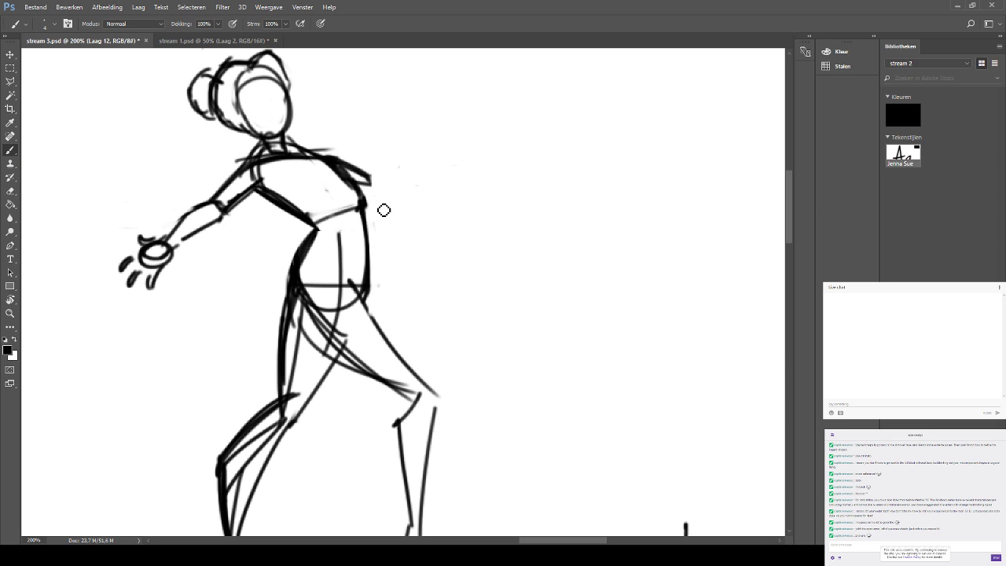
mouse_move(373, 174)
mouse_down()
mouse_move(402, 197)
mouse_move(374, 194)
mouse_move(409, 200)
mouse_up()
key(ctrl+z)
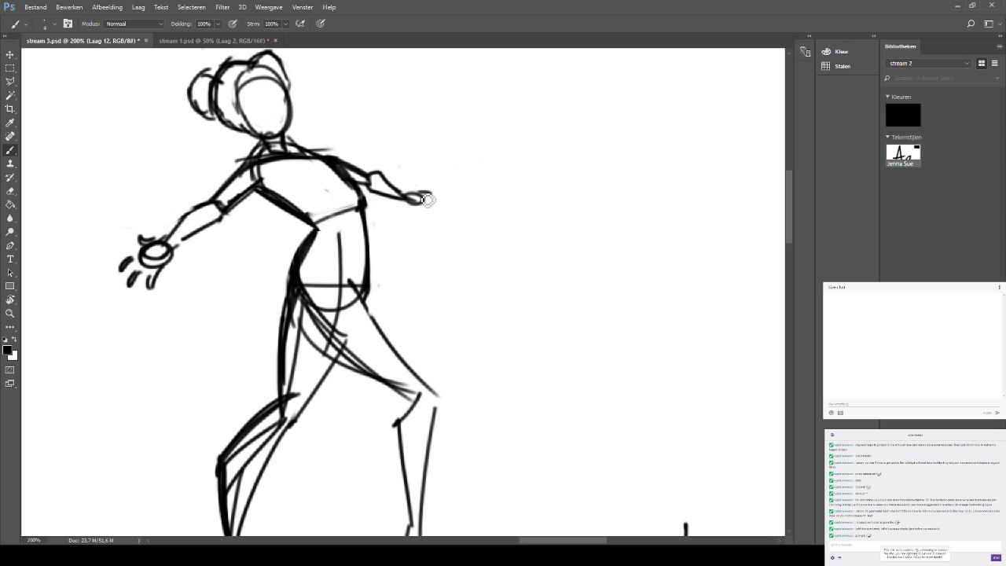
mouse_move(424, 198)
mouse_down()
mouse_move(433, 202)
mouse_move(411, 194)
mouse_up()
Darken the line beneath the outstretched-arm figure's chest and save the document.
mouse_move(297, 211)
mouse_down()
mouse_move(329, 235)
mouse_move(307, 252)
mouse_move(329, 232)
mouse_move(314, 257)
mouse_move(342, 223)
mouse_move(319, 229)
mouse_move(364, 208)
mouse_up()
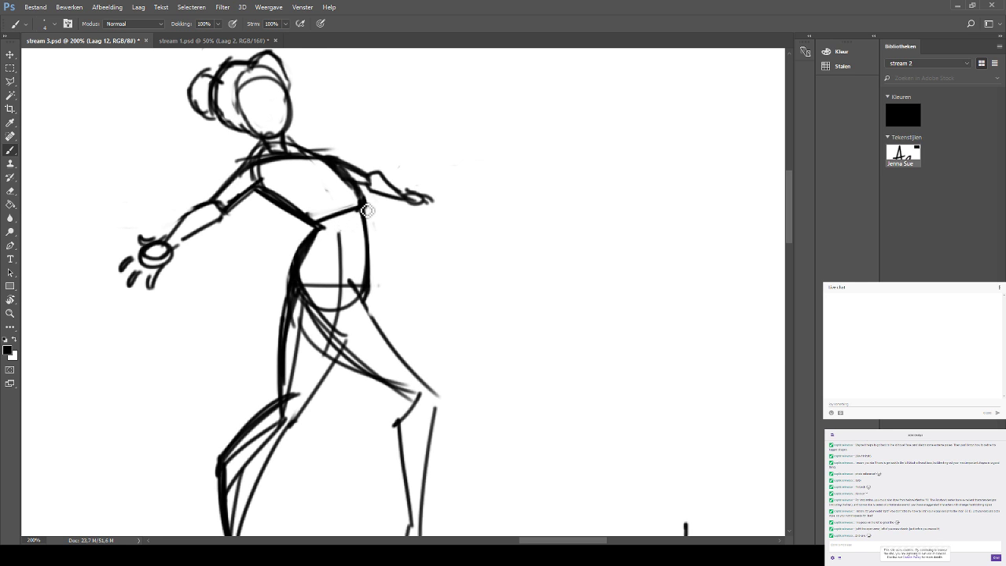
scroll(381, 233, down, 3)
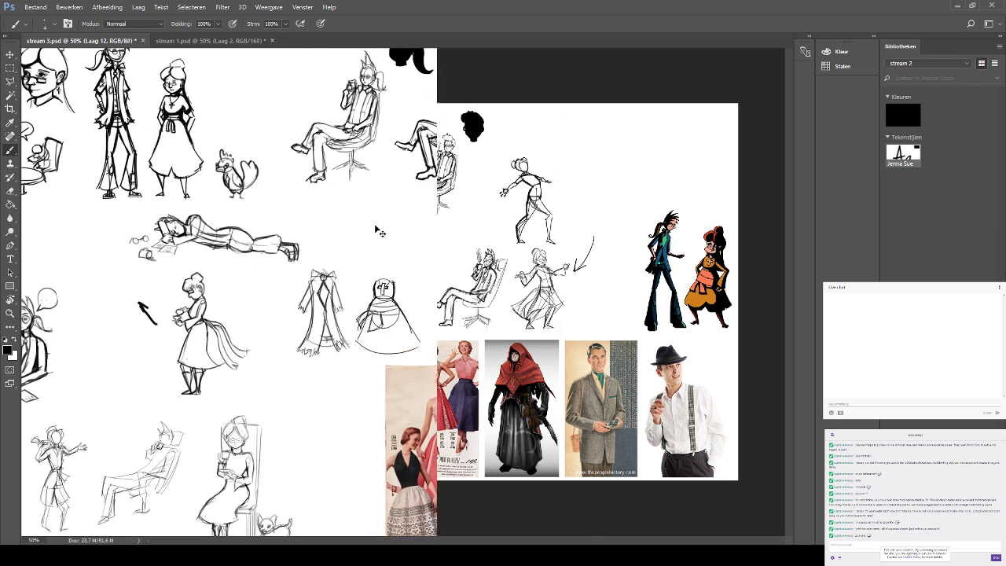
key(ctrl+s)
Try a short stroke across the outstretched-arm figure's hips.
drag(555, 176, 390, 192)
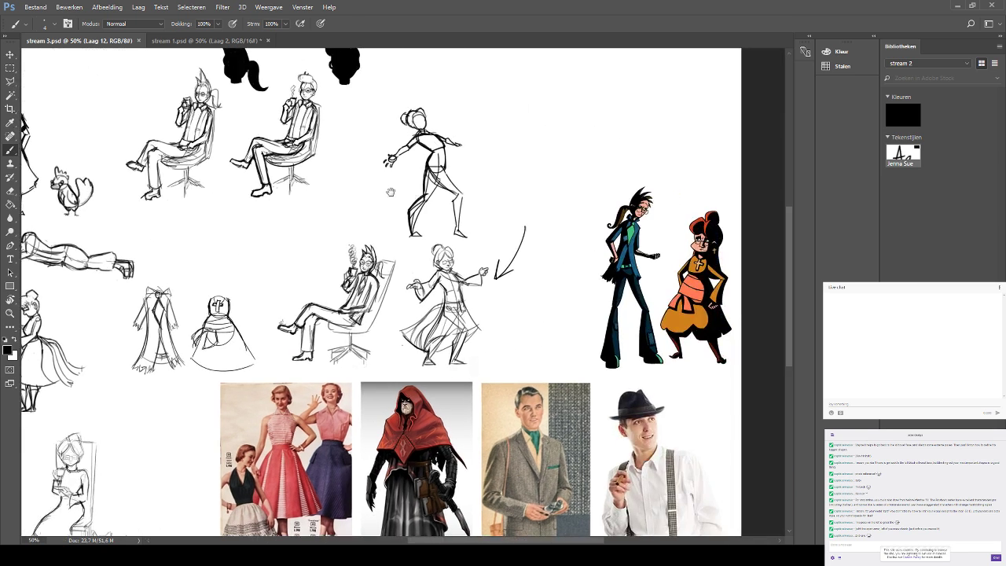
drag(508, 73, 491, 181)
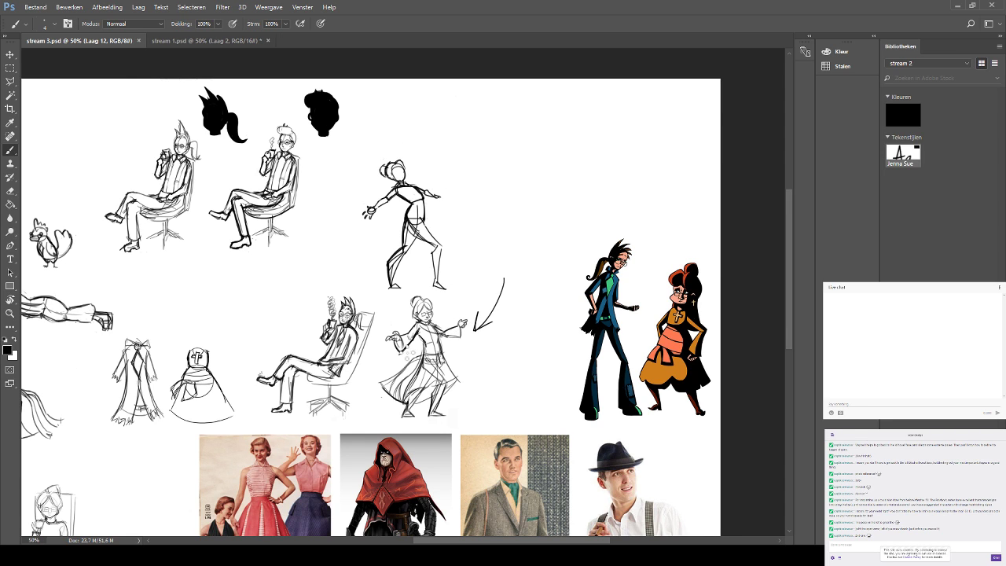
drag(519, 210, 488, 235)
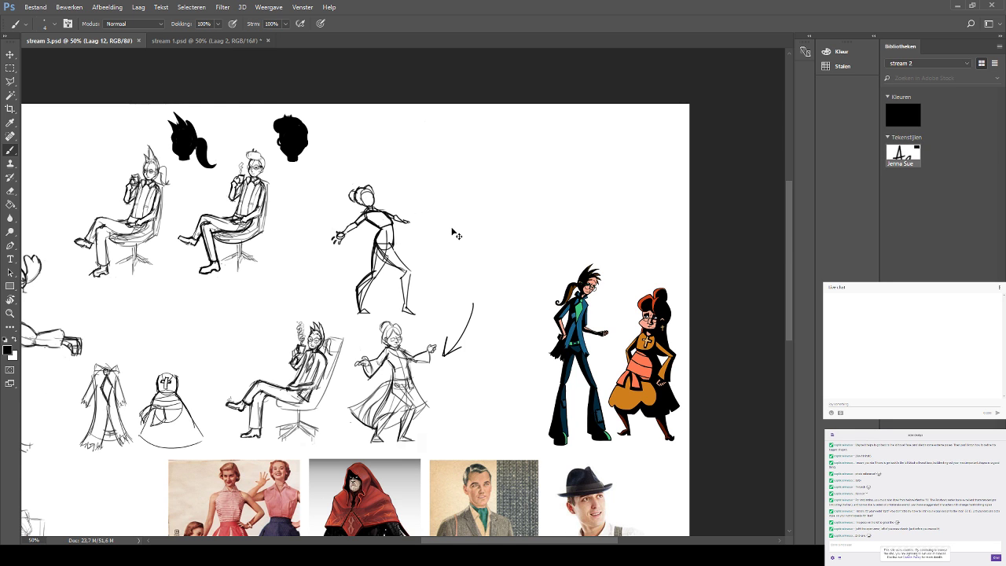
key(ctrl+plus)
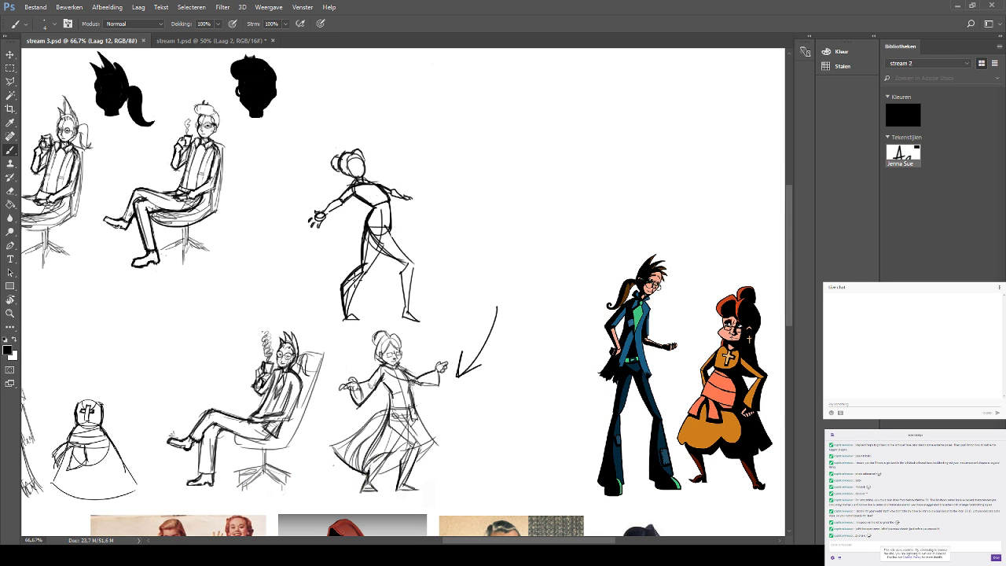
mouse_move(406, 280)
mouse_down()
mouse_move(395, 319)
mouse_move(422, 276)
mouse_up()
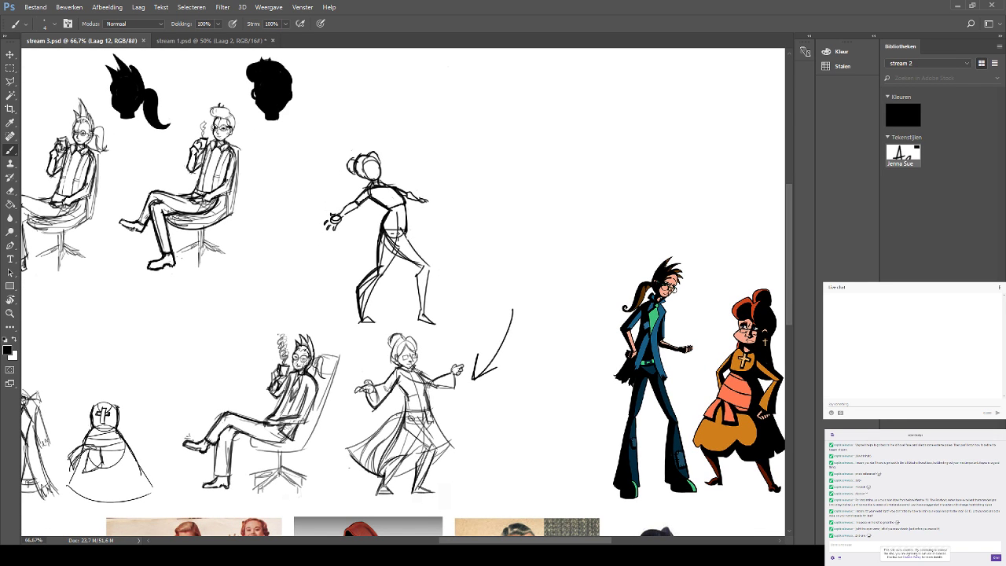
mouse_move(397, 230)
mouse_down()
mouse_move(428, 272)
mouse_move(393, 233)
mouse_up()
key(ctrl+z)
key(ctrl+z)
key(ctrl+z)
key(ctrl+z)
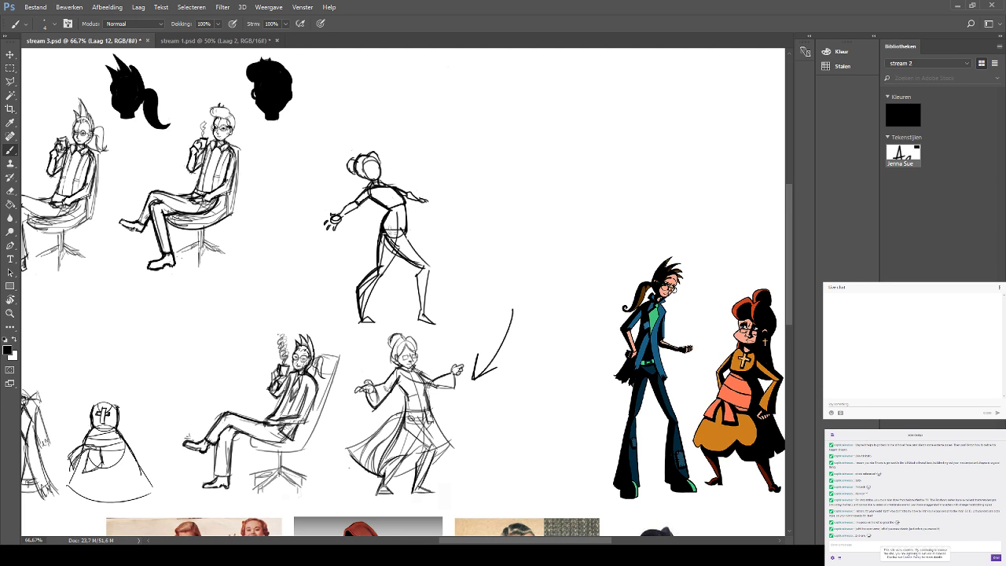
Erase the overlapping construction lines inside the outstretched-arm figure's pelvis and front thigh.
click(10, 191)
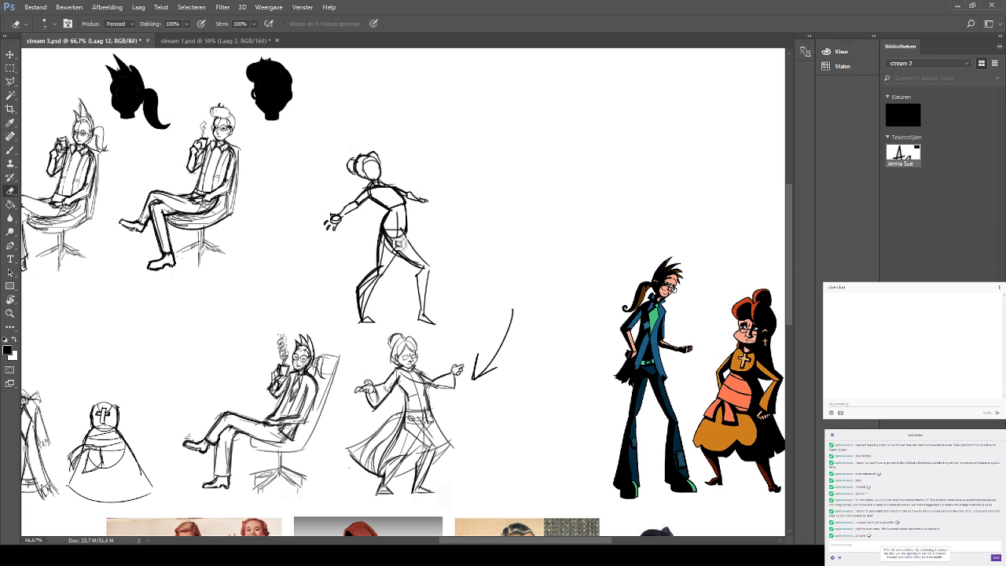
mouse_move(426, 269)
mouse_down()
mouse_move(393, 234)
mouse_move(432, 273)
mouse_move(393, 236)
mouse_move(404, 240)
mouse_up()
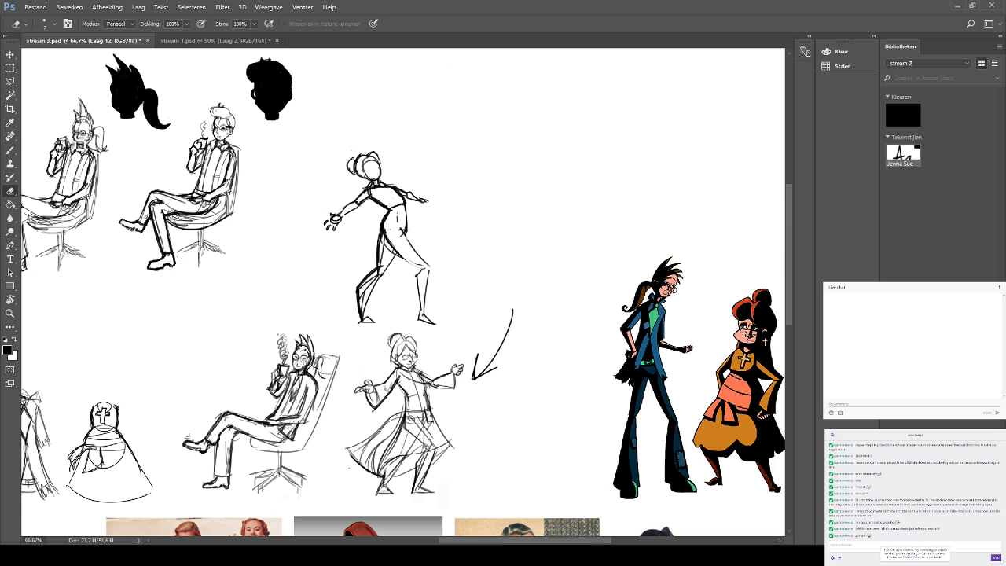
click(10, 150)
drag(432, 256, 389, 236)
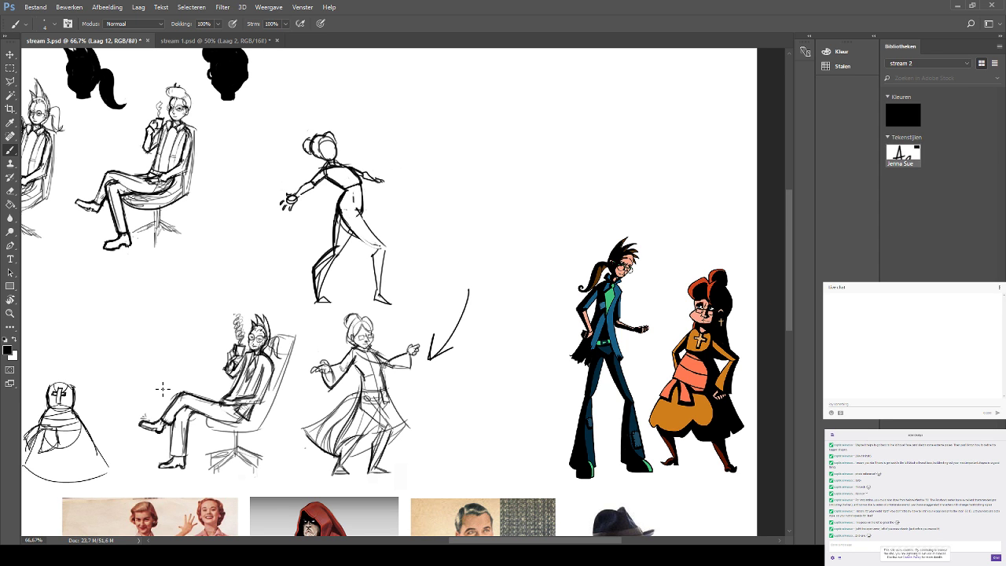
drag(510, 146, 534, 151)
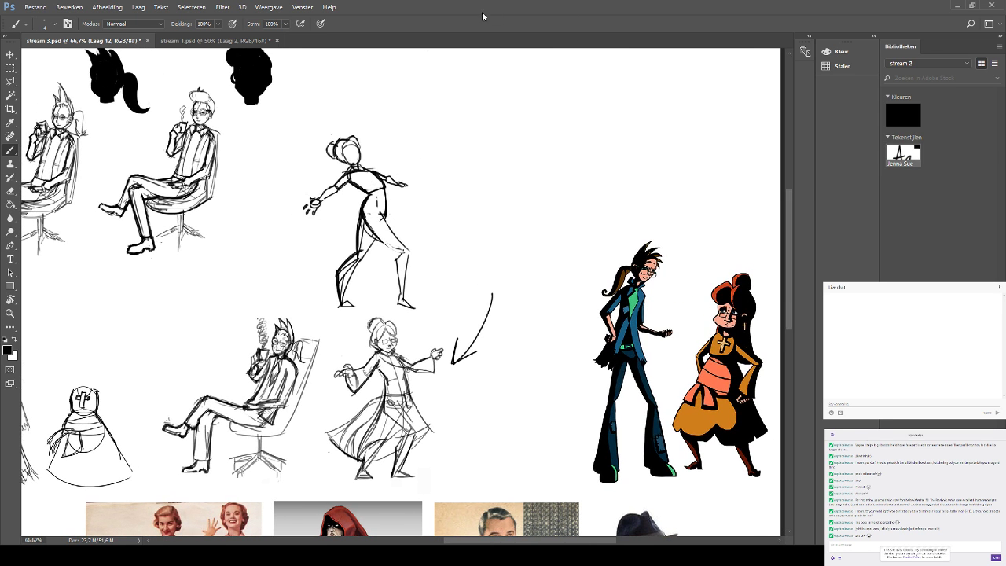
Duplicate the outstretched-arm figure onto a new layer and place the copy to the right of the original.
click(10, 68)
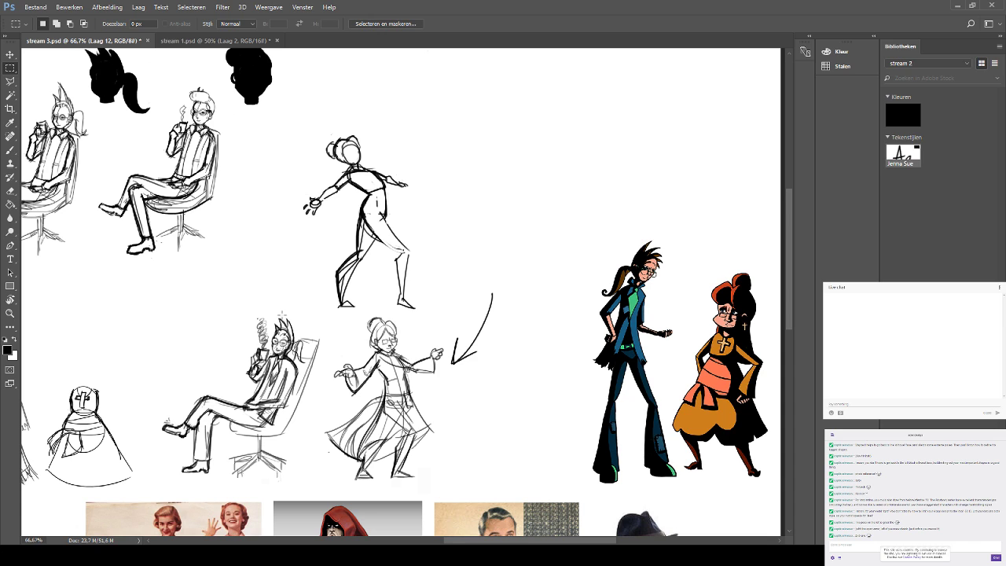
drag(485, 121, 447, 121)
key(ctrl+j)
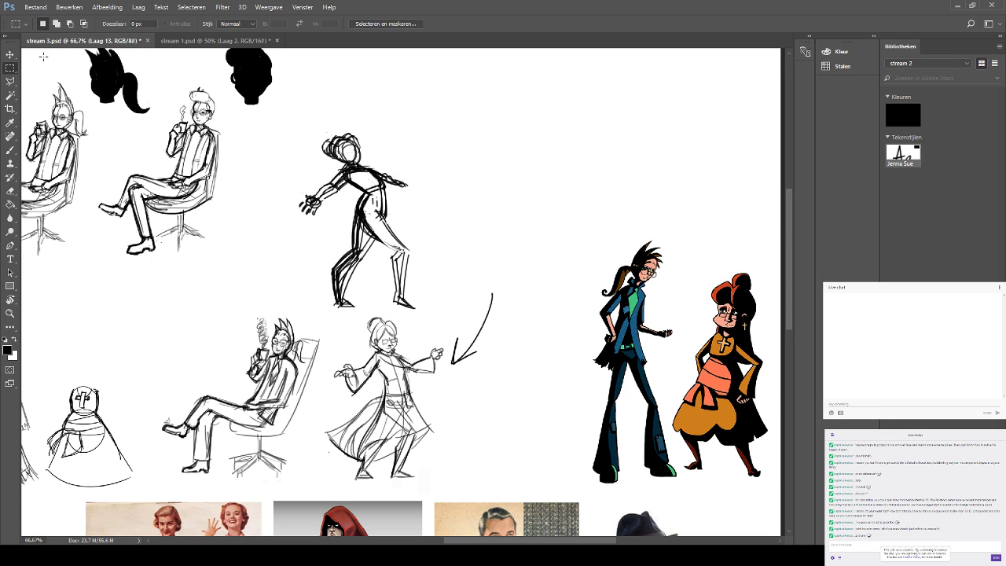
click(10, 54)
drag(350, 206, 503, 217)
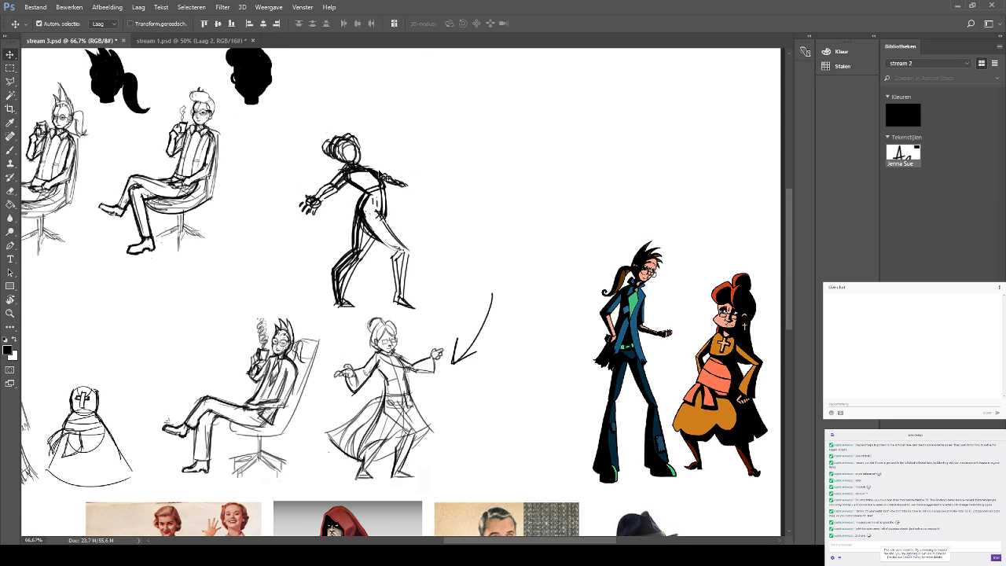
drag(365, 172, 410, 174)
key(ctrl+z)
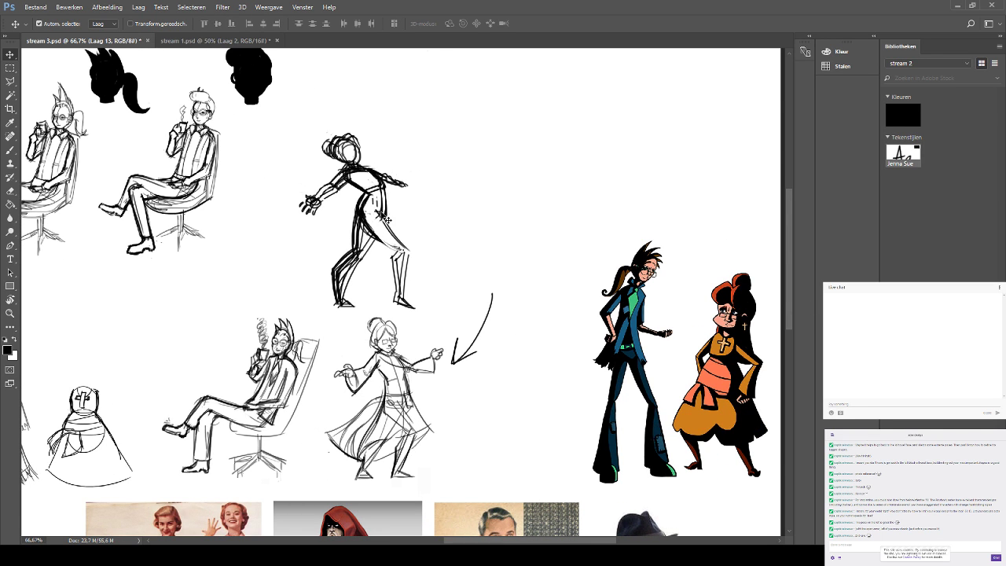
drag(370, 217, 511, 201)
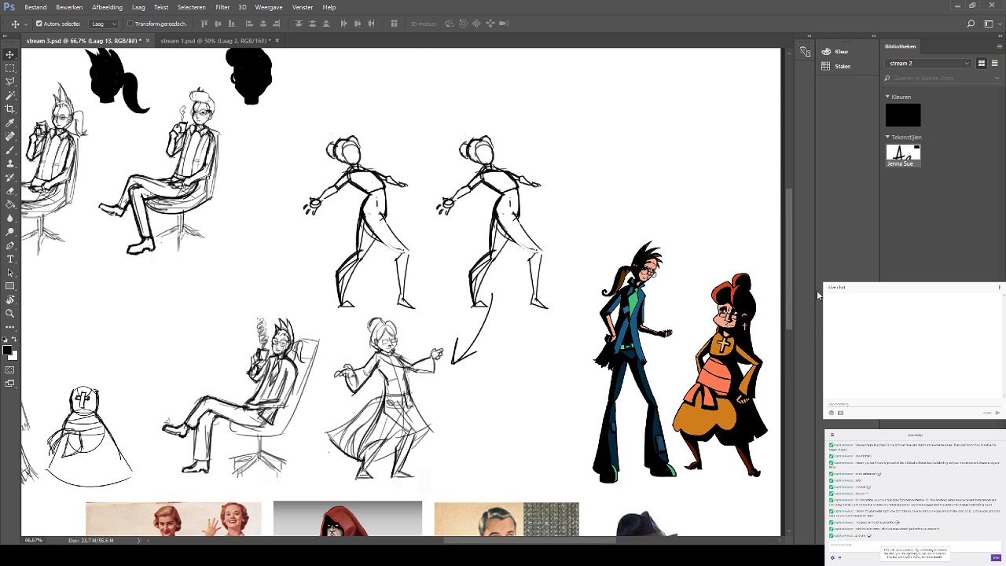
Draw the skirt's rear edge on the original outstretched-arm figure as a curve sweeping outward from the waist.
click(11, 149)
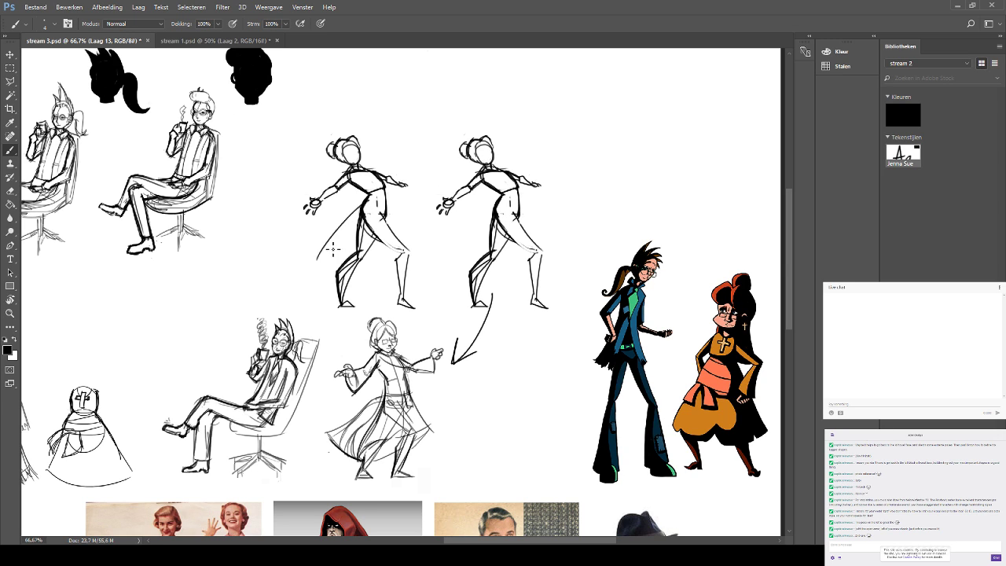
drag(316, 274, 359, 207)
key(ctrl+z)
key(ctrl+z)
key(ctrl+z)
key(ctrl+z)
key(ctrl+z)
key(ctrl+z)
key(ctrl+z)
key(ctrl+z)
key(ctrl+z)
Sketch the skirt's curved hem from the rear corner across the legs, and a line down the front thigh.
mouse_move(328, 272)
mouse_down()
mouse_move(368, 206)
mouse_move(306, 261)
mouse_move(326, 289)
mouse_move(393, 281)
mouse_up()
key(ctrl+z)
drag(390, 212, 410, 252)
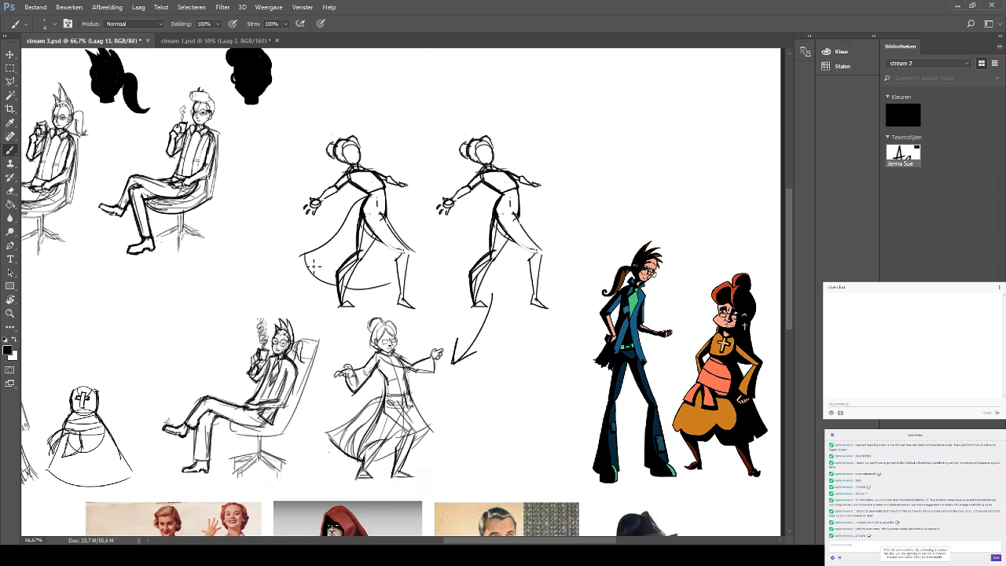
mouse_move(300, 255)
mouse_down()
mouse_move(348, 280)
mouse_move(398, 271)
mouse_up()
Sketch the skirt's front hem as a curve rising across the legs to a point beyond the front knee.
drag(347, 284, 422, 256)
key(ctrl+z)
key(ctrl+z)
mouse_move(351, 278)
mouse_down()
mouse_move(395, 257)
mouse_move(356, 279)
mouse_move(429, 250)
mouse_up()
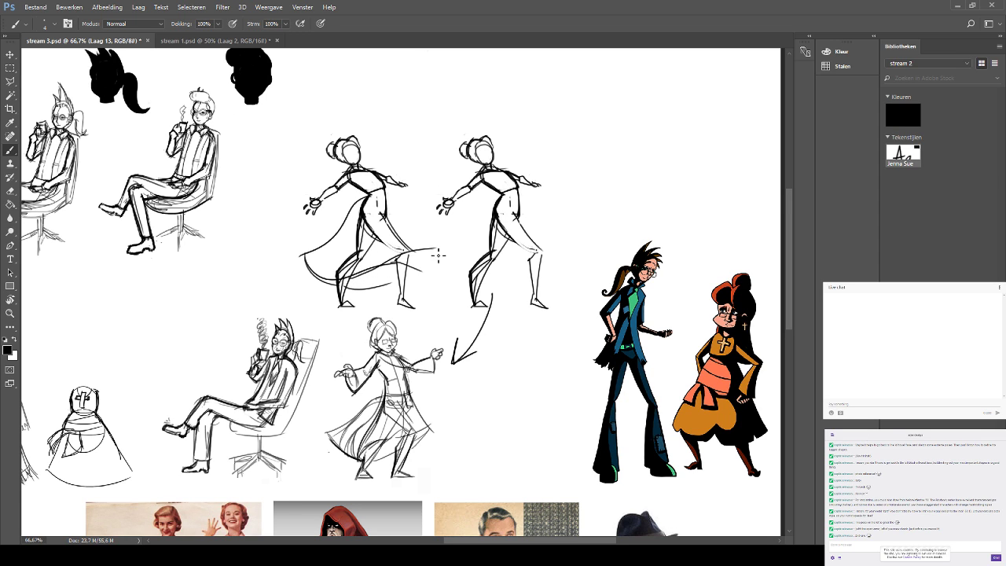
key(ctrl+z)
mouse_move(358, 277)
mouse_down()
mouse_move(442, 248)
mouse_move(390, 293)
mouse_move(436, 245)
mouse_up()
key(ctrl+z)
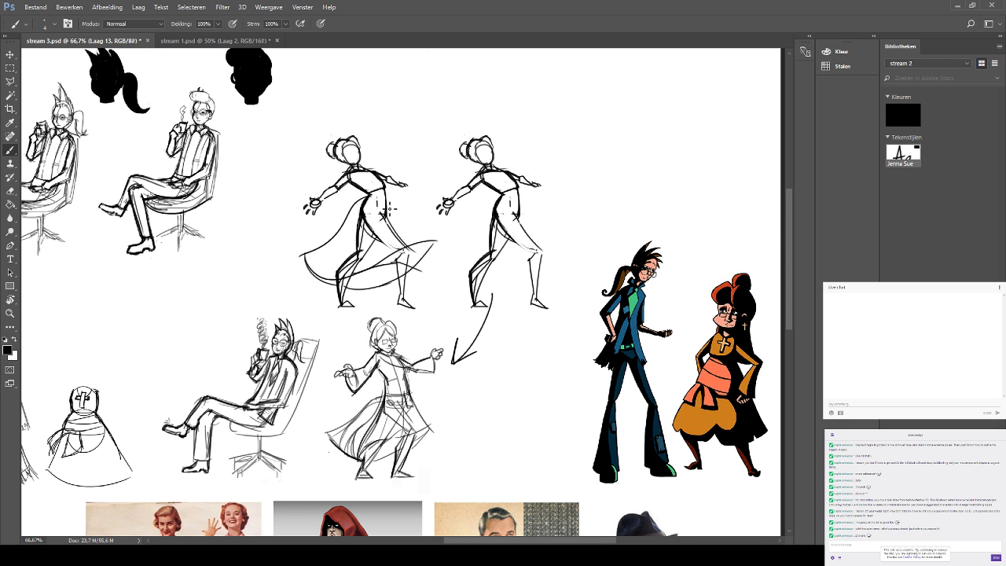
Try a front skirt edge running from the waist to the raised corner of the hem.
mouse_move(388, 209)
mouse_down()
mouse_move(431, 250)
mouse_move(384, 201)
mouse_move(438, 242)
mouse_up()
key(ctrl+z)
key(ctrl+z)
Examine the vintage skirt and hooded robe reference images below the sketches.
drag(499, 283, 538, 72)
drag(465, 208, 509, 99)
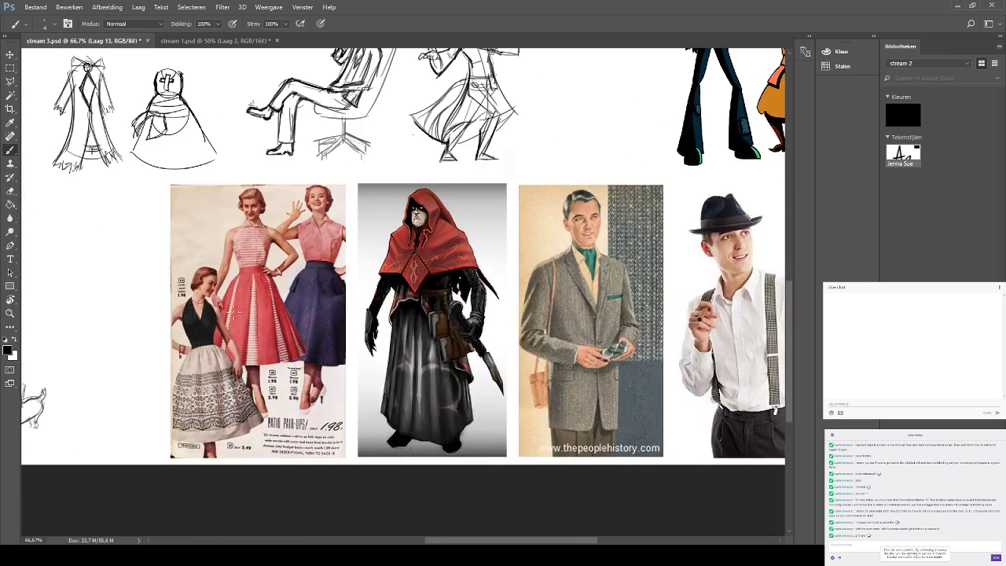
drag(170, 331, 253, 226)
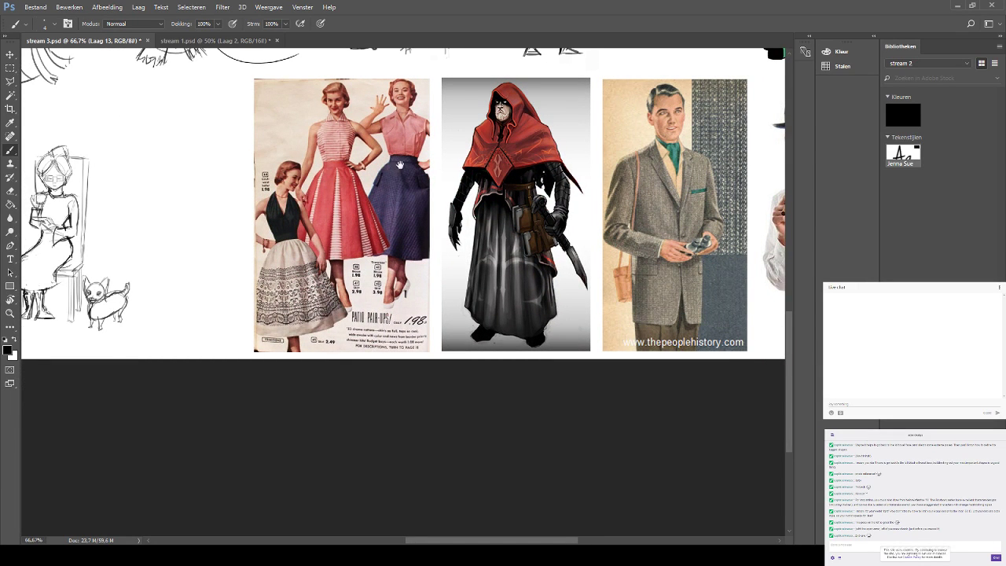
Erase the stray lines at the trailing hem of the skirt on the left dancing pose sketch.
drag(399, 176, 377, 234)
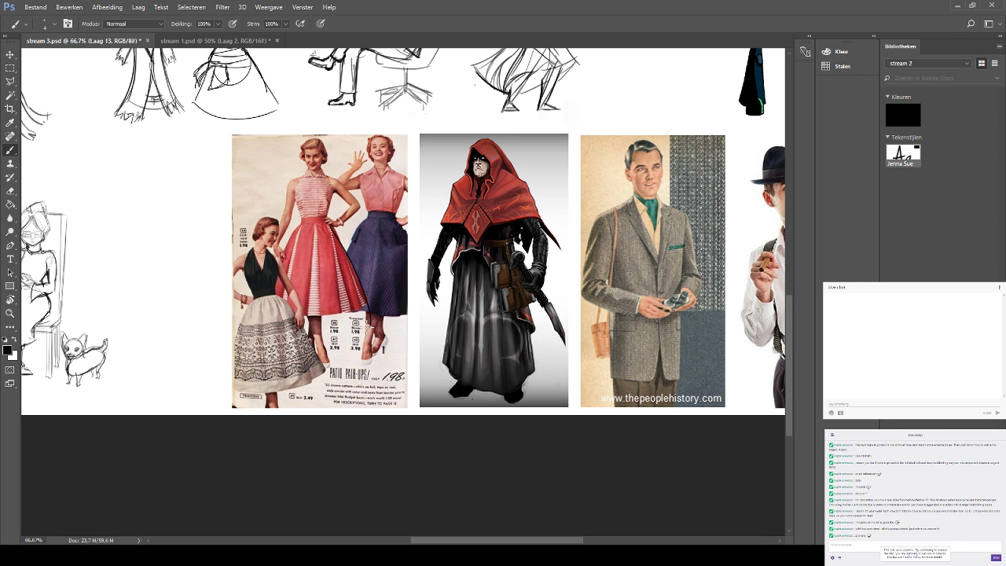
drag(435, 173, 331, 320)
mouse_move(426, 218)
mouse_down()
mouse_move(357, 309)
mouse_move(501, 204)
mouse_up()
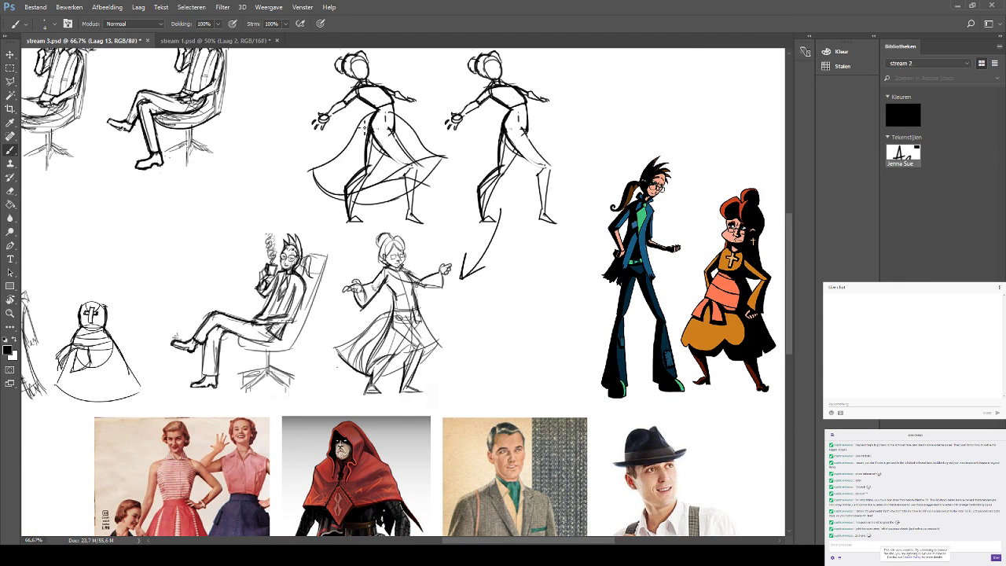
click(10, 191)
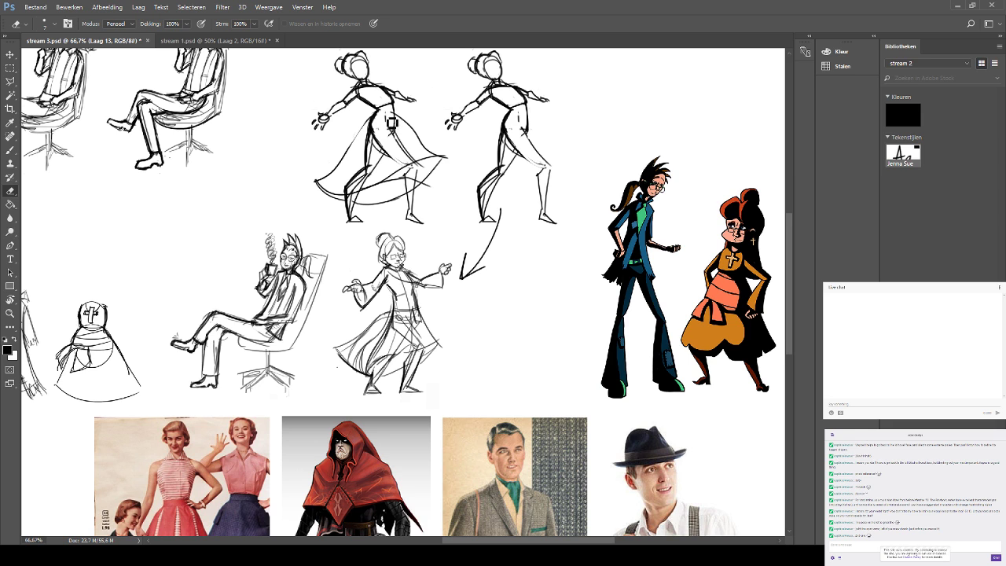
Merge the selected sketch layers into a single layer.
drag(415, 74, 396, 155)
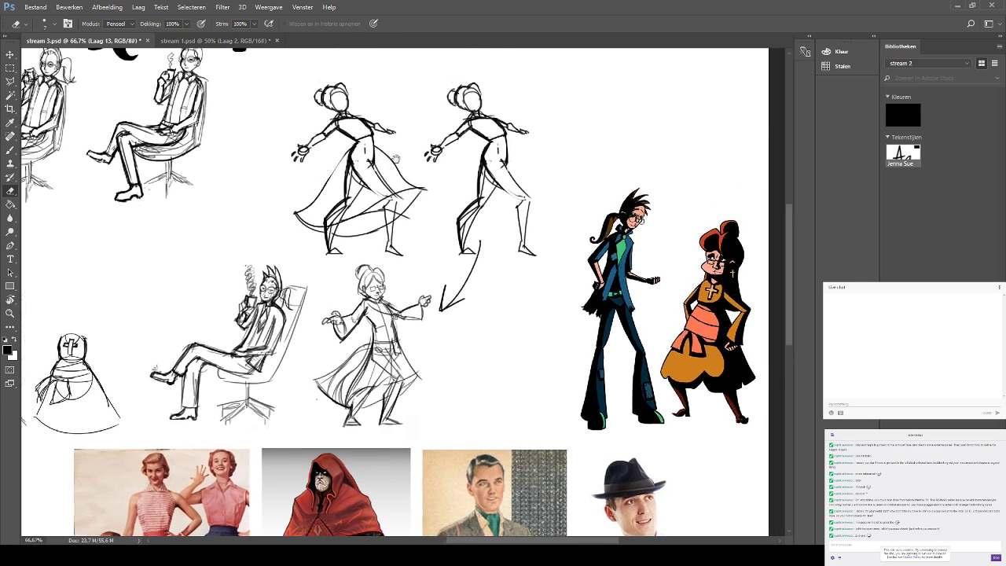
shift+click(819, 306)
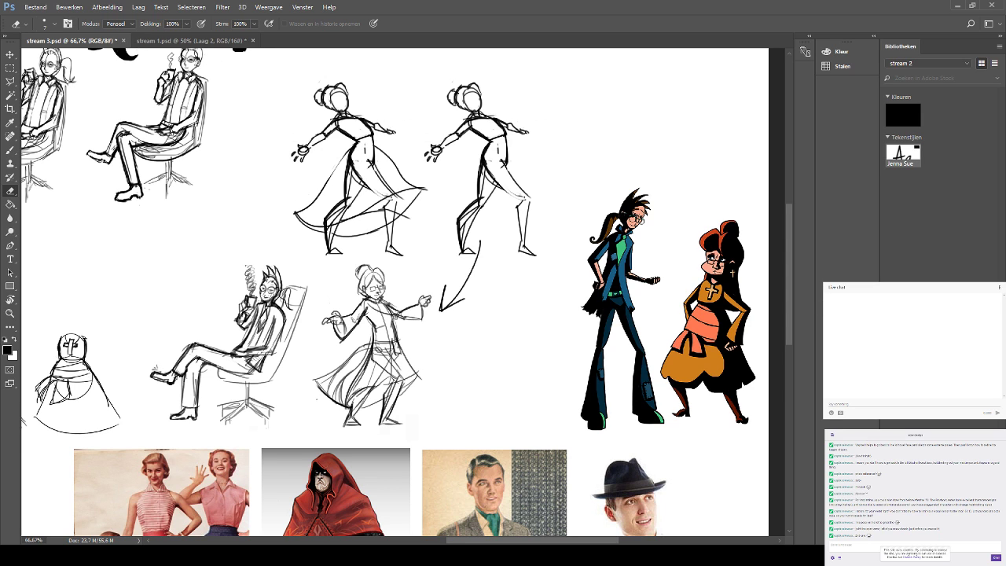
key(ctrl+e)
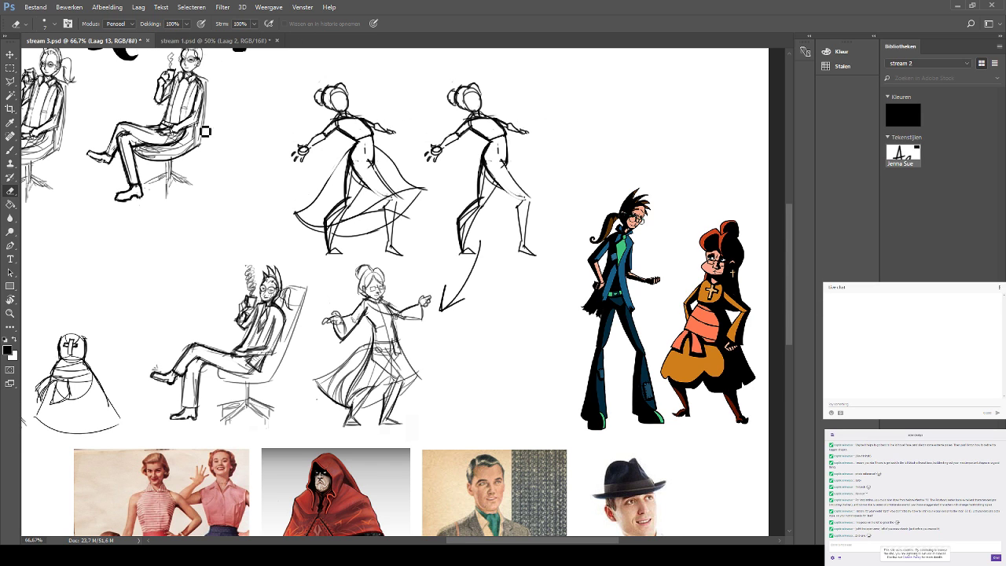
Examine the dancing pose sketches and the two coloured character designs for costume reference.
click(11, 151)
scroll(225, 100, up, 5)
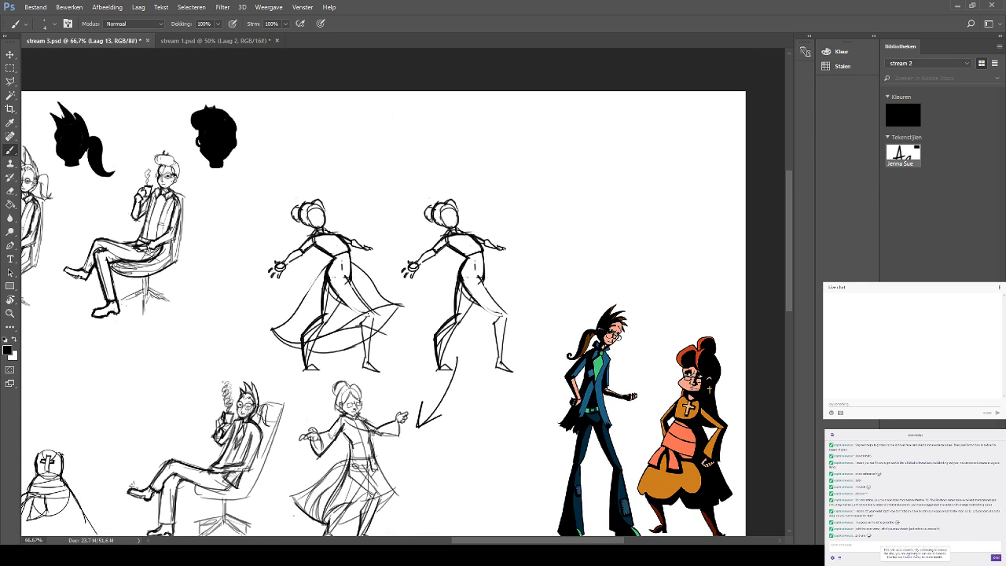
drag(401, 268, 464, 196)
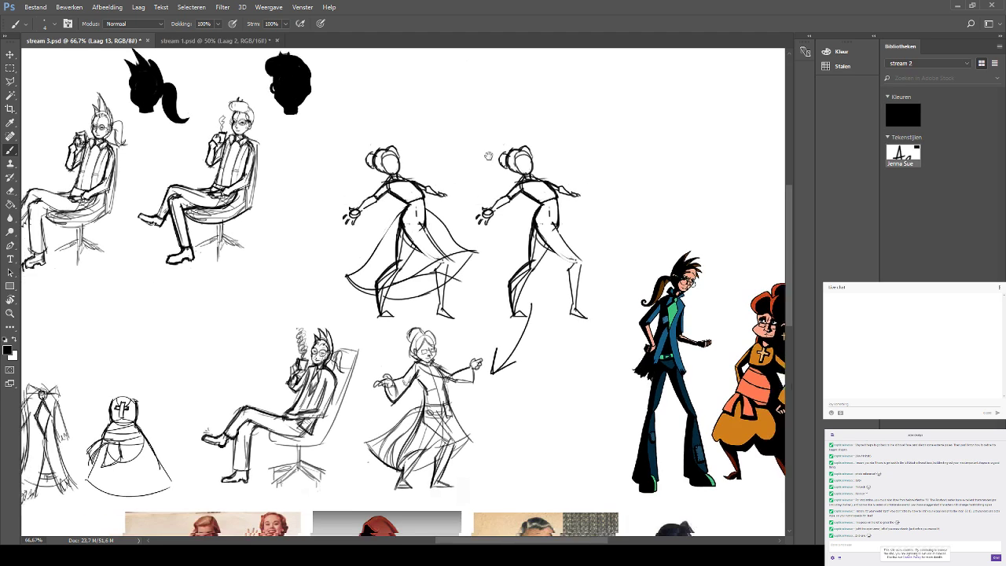
drag(489, 157, 511, 110)
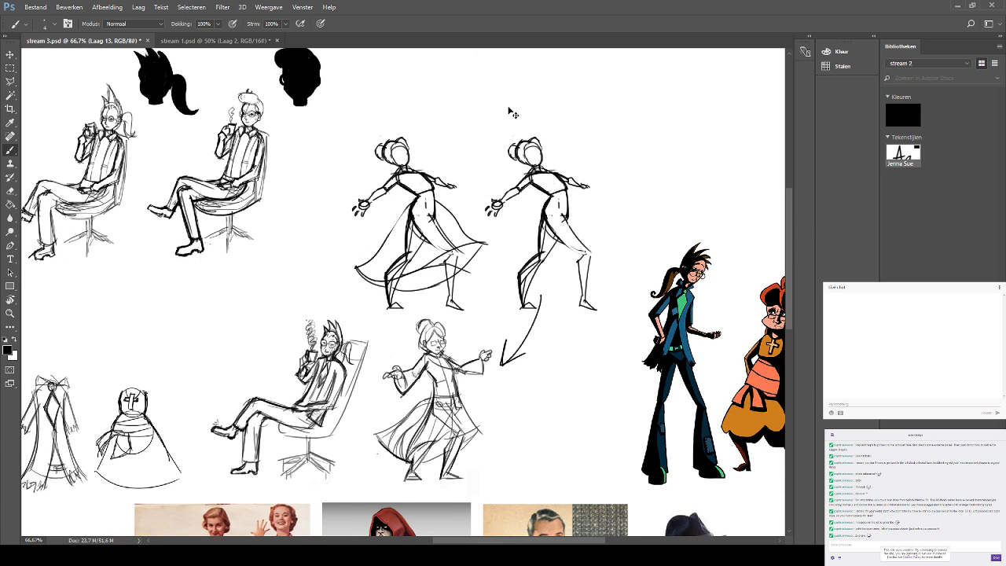
key(ctrl+plus)
drag(496, 174, 530, 203)
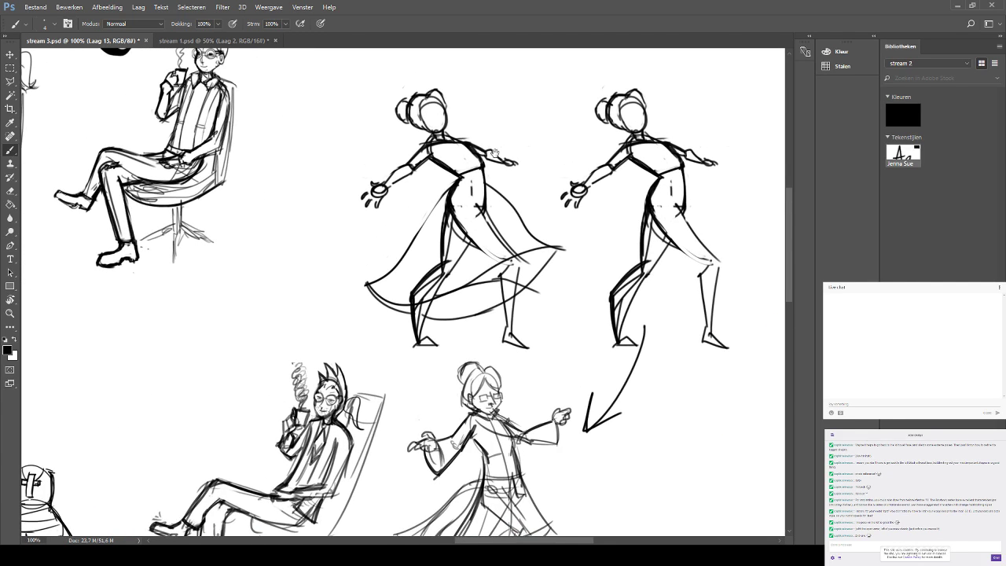
mouse_move(494, 153)
mouse_down()
mouse_move(433, 119)
mouse_move(420, 95)
mouse_move(311, 84)
mouse_up()
drag(573, 106, 465, 83)
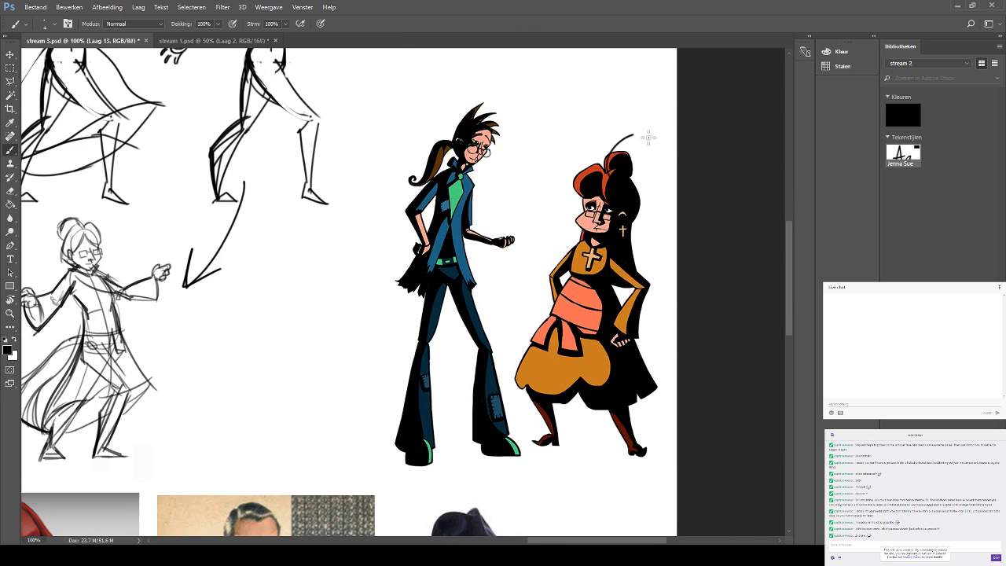
drag(648, 138, 665, 128)
key(ctrl+z)
mouse_move(586, 117)
mouse_down()
mouse_move(586, 148)
mouse_move(642, 158)
mouse_up()
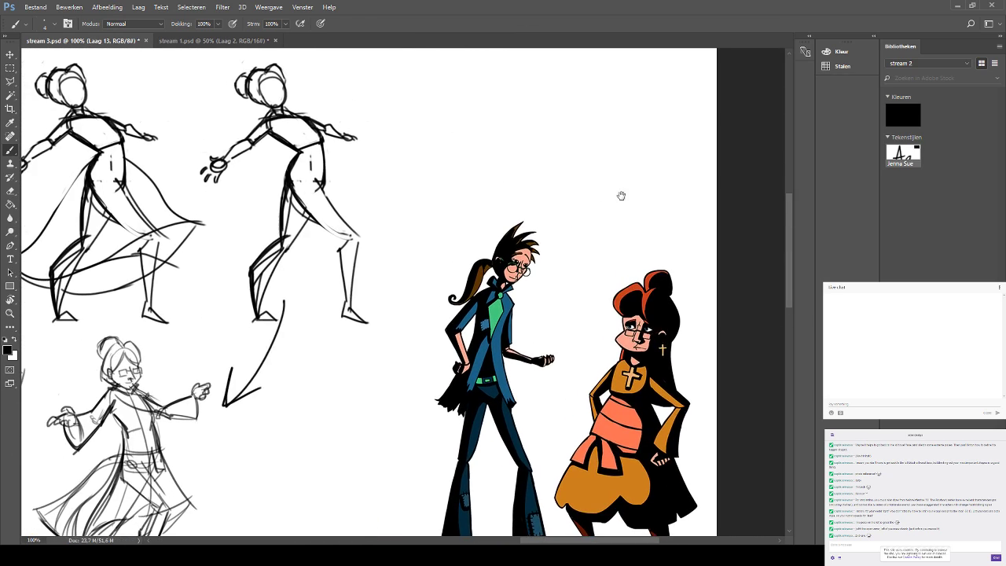
mouse_move(621, 196)
mouse_down()
mouse_move(606, 162)
mouse_move(670, 71)
mouse_up()
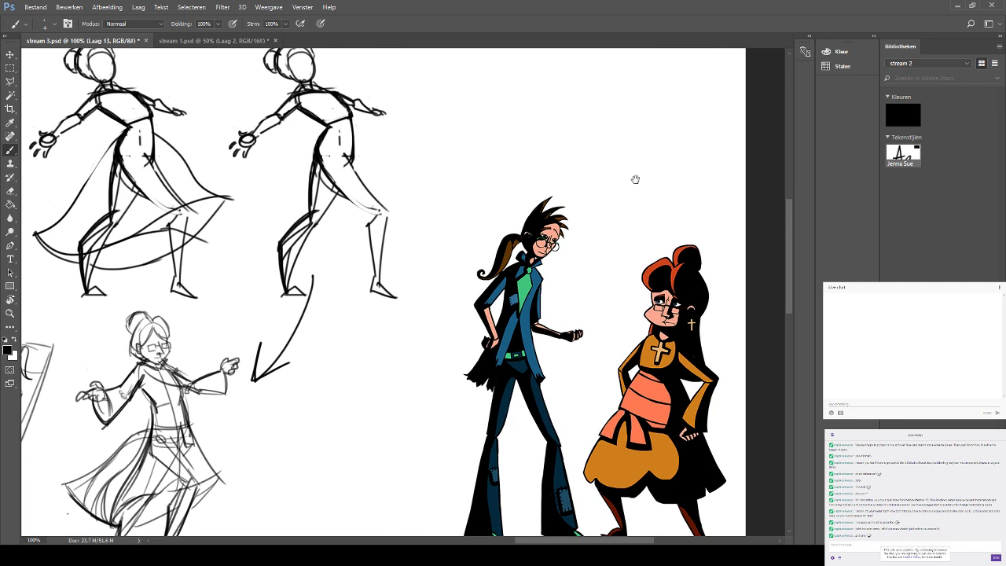
drag(616, 203, 707, 92)
drag(642, 67, 720, 112)
drag(640, 130, 598, 219)
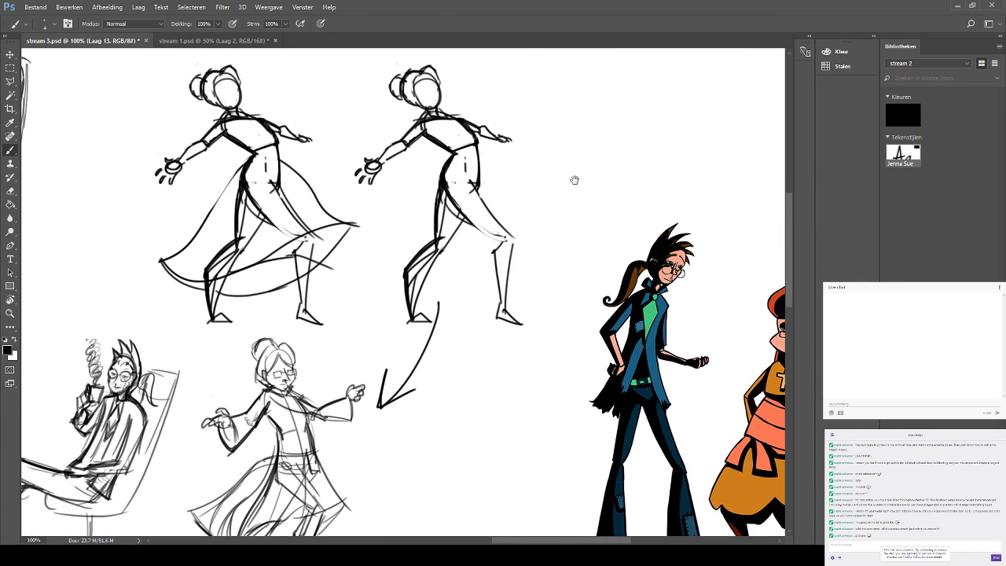
mouse_move(574, 180)
mouse_down()
mouse_move(633, 139)
mouse_move(568, 183)
mouse_up()
drag(319, 107, 484, 236)
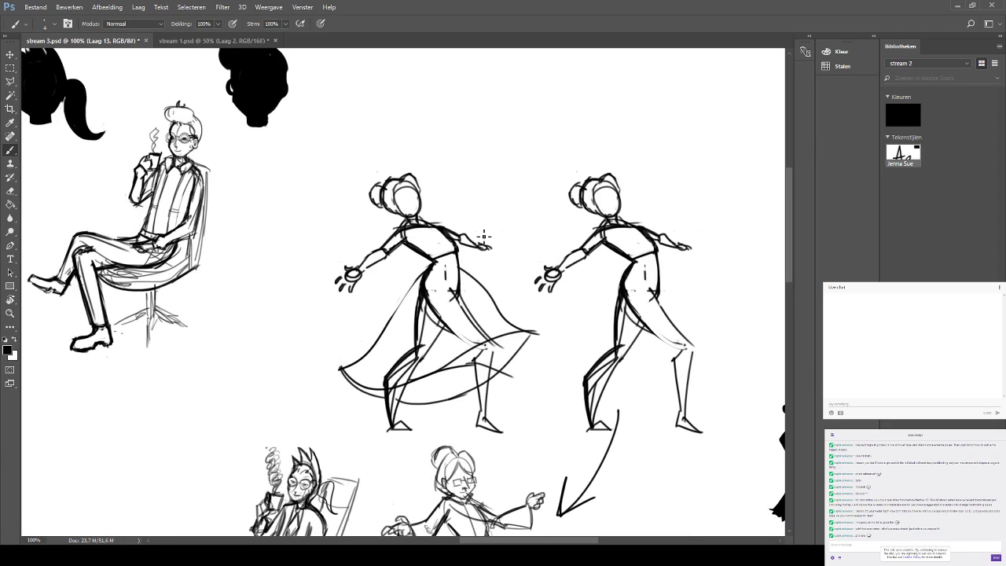
Draw a necklace with a cross pendant flying outward from the neck of the left dancing figure, using the brush.
key(ctrl+plus)
scroll(483, 233, up, 2)
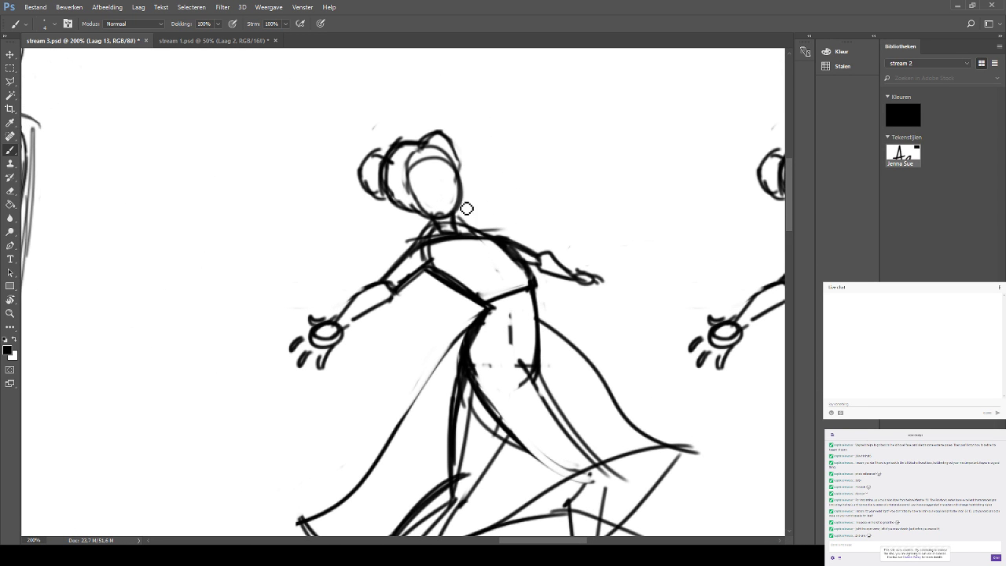
mouse_move(424, 235)
mouse_down()
mouse_move(521, 221)
mouse_move(514, 231)
mouse_move(460, 228)
mouse_move(509, 217)
mouse_up()
key(ctrl+z)
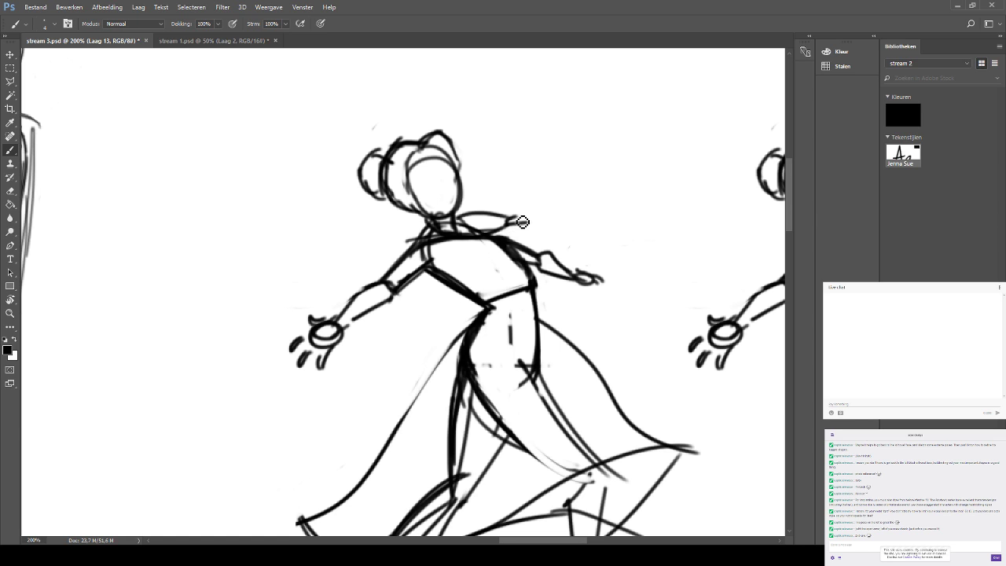
mouse_move(542, 218)
mouse_down()
mouse_move(507, 220)
mouse_move(547, 221)
mouse_move(519, 226)
mouse_up()
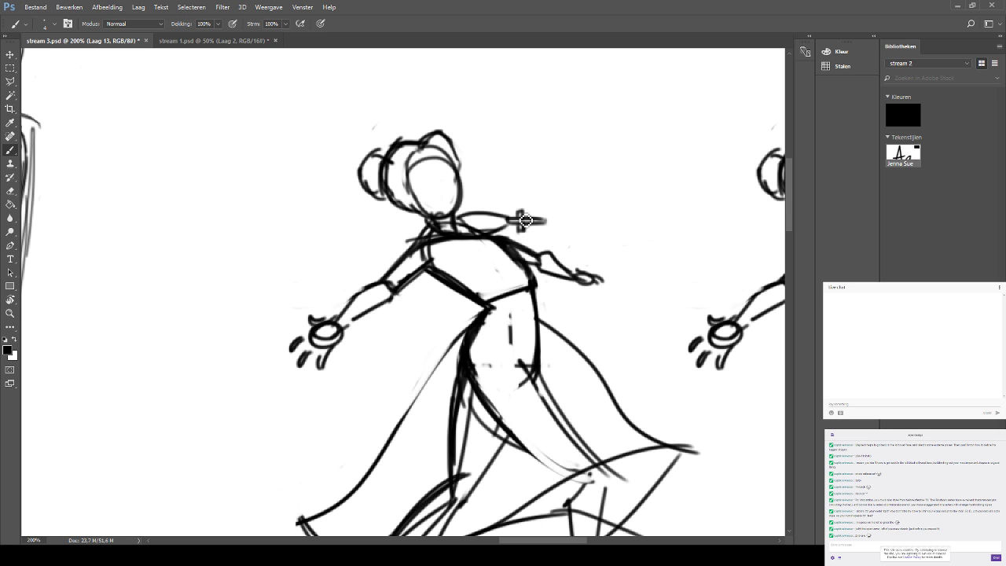
mouse_move(453, 225)
mouse_down()
mouse_move(476, 220)
mouse_move(439, 234)
mouse_up()
drag(513, 221, 541, 222)
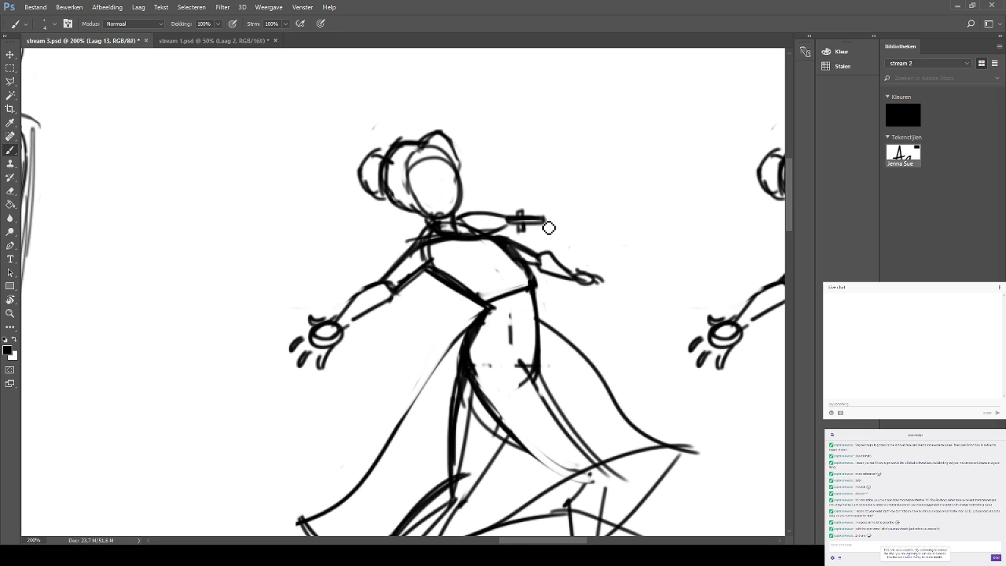
Erase the overlapping shoulder lines below the left figure's neck and clean up the neckline.
click(11, 191)
mouse_move(415, 245)
mouse_down()
mouse_move(445, 227)
mouse_move(473, 232)
mouse_move(441, 245)
mouse_up()
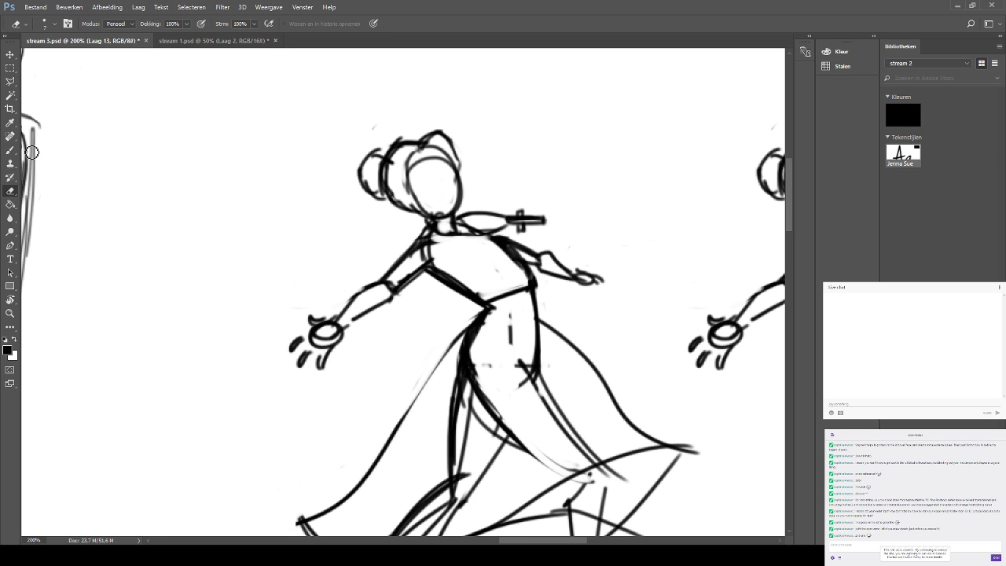
key(b)
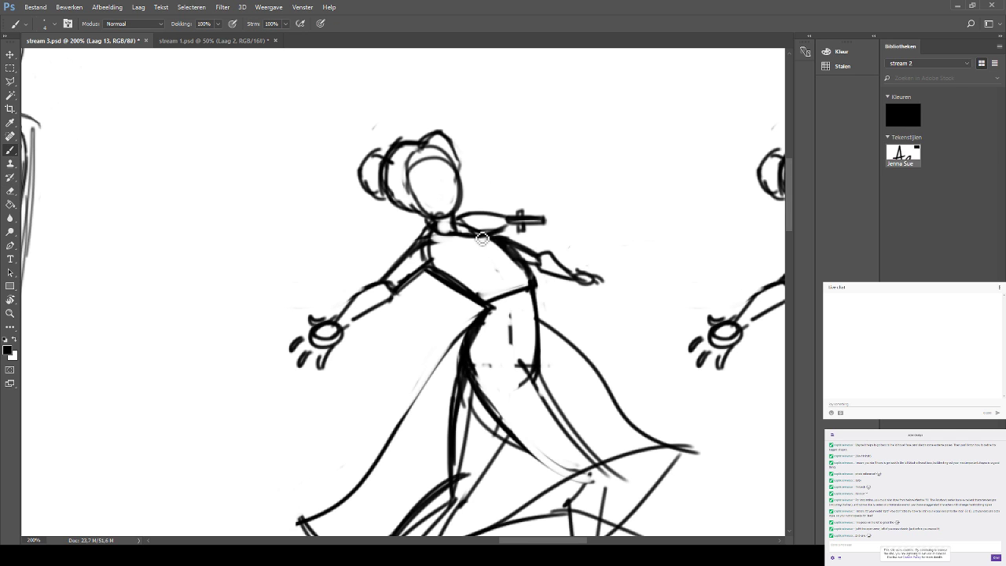
drag(490, 226, 454, 190)
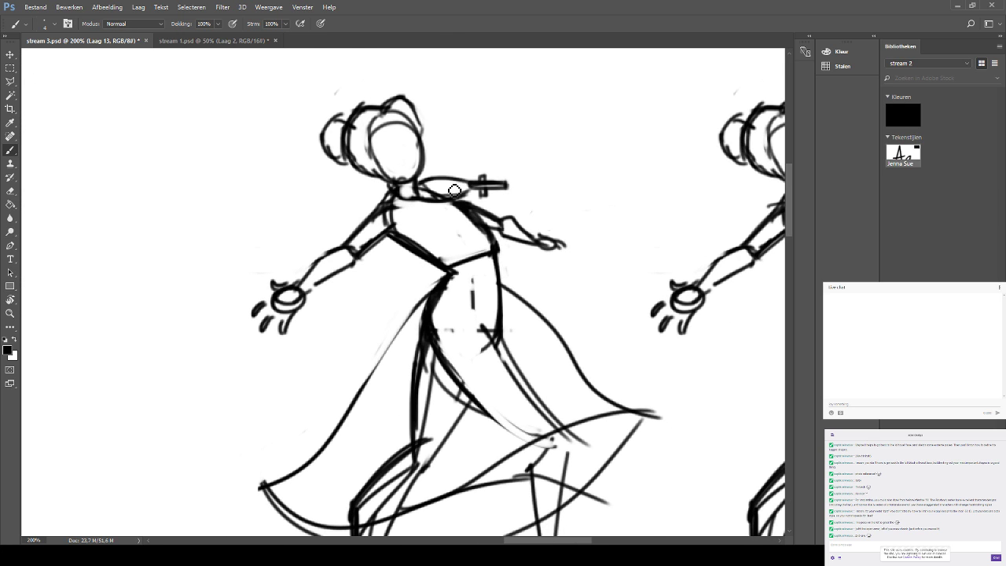
Draw the curved line of a sash across the waist of the left dancing figure.
scroll(466, 227, up, 1)
scroll(466, 227, down, 3)
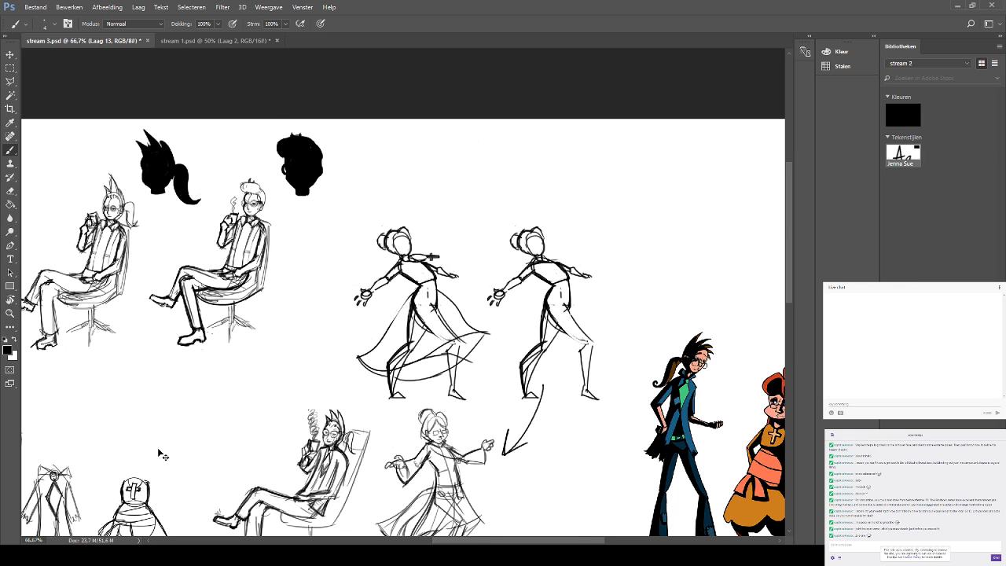
key(ctrl+plus)
drag(450, 363, 425, 174)
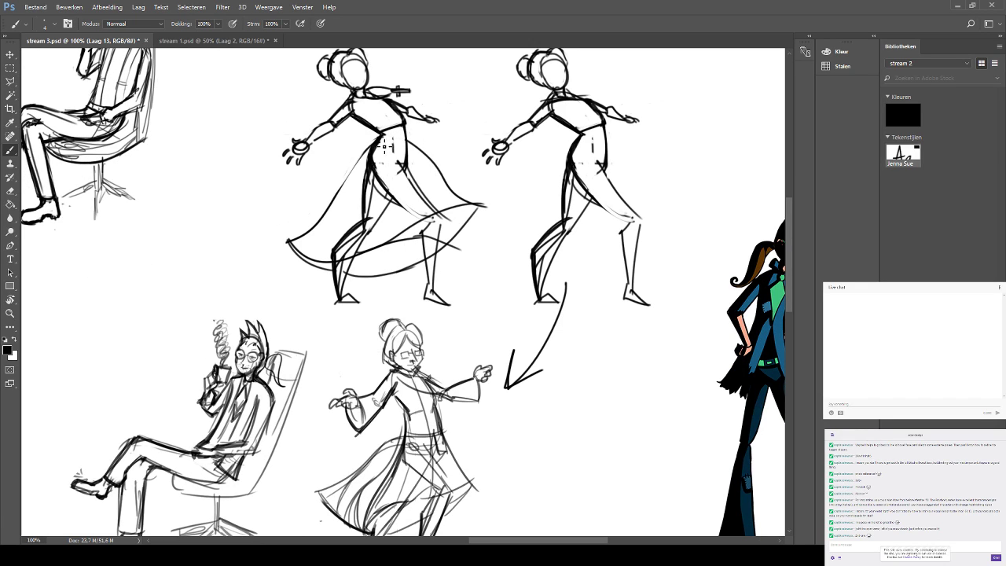
mouse_move(373, 150)
mouse_down()
mouse_move(407, 143)
mouse_move(407, 125)
mouse_move(228, 131)
mouse_up()
drag(337, 200, 433, 196)
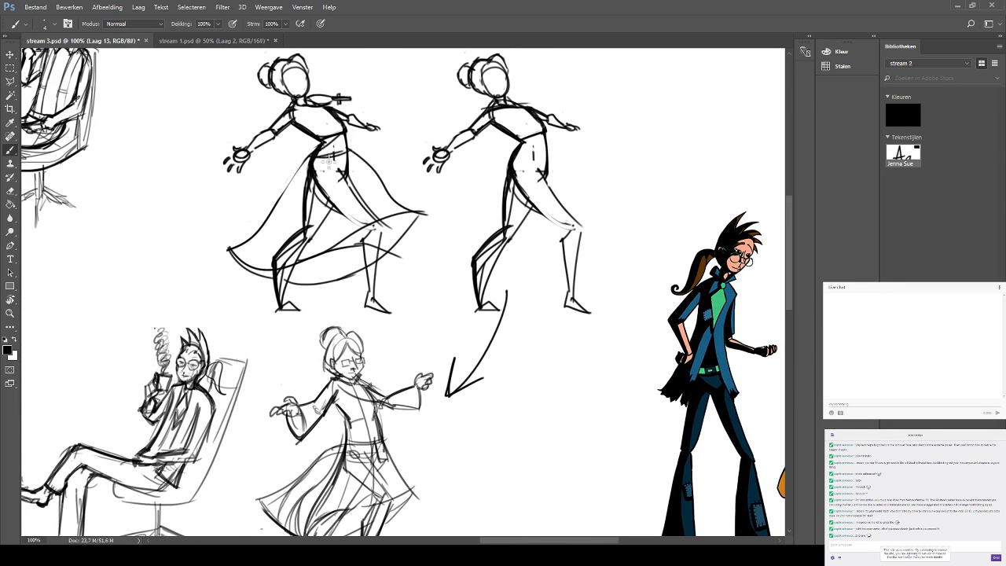
Draw the upper sash tail streaming back from the left figure's waist, undoing and redrawing its edges until they curve smoothly.
mouse_move(328, 155)
mouse_down()
mouse_move(346, 148)
mouse_move(170, 194)
mouse_up()
key(ctrl+z)
mouse_move(316, 140)
mouse_down()
mouse_move(172, 199)
mouse_move(236, 203)
mouse_move(322, 154)
mouse_move(176, 231)
mouse_move(145, 234)
mouse_up()
key(ctrl+z)
key(ctrl+z)
drag(317, 143, 166, 202)
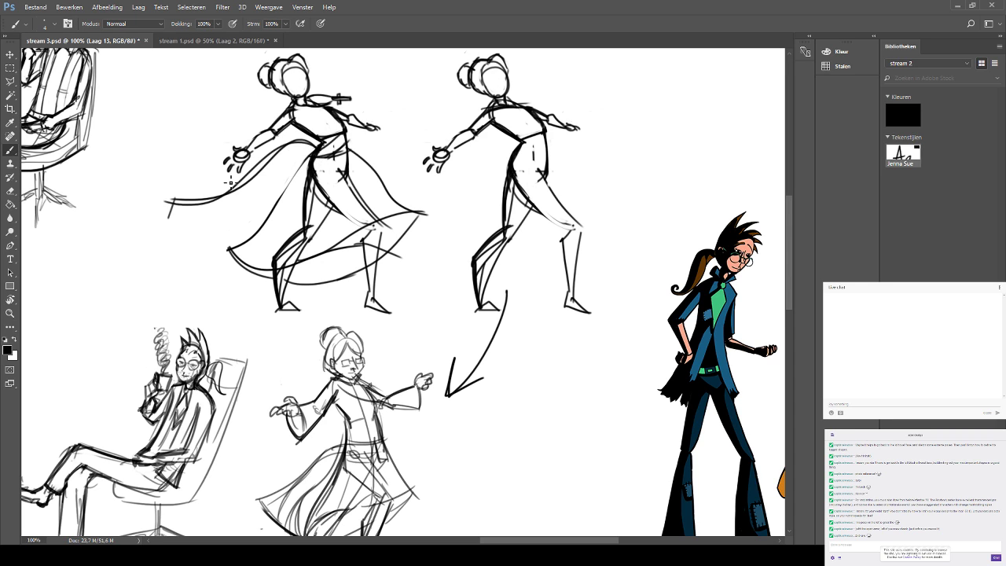
key(ctrl+z)
drag(316, 146, 168, 201)
key(ctrl+z)
drag(317, 147, 150, 217)
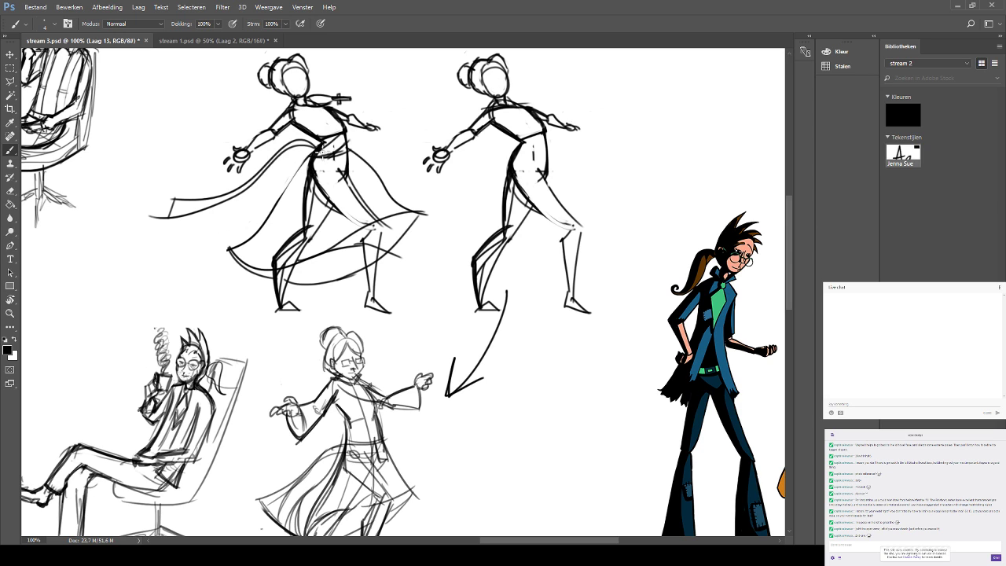
Draw a second sash tail flowing back from the waist beneath the first one, redoing its lower edge.
drag(314, 149, 167, 222)
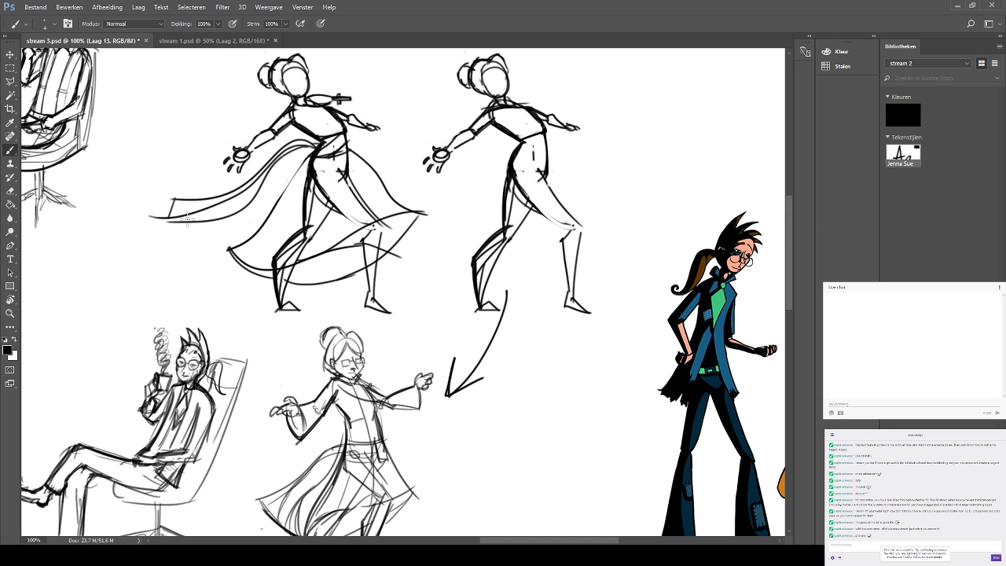
key(ctrl+z)
mouse_move(317, 150)
mouse_down()
mouse_move(157, 239)
mouse_move(280, 169)
mouse_up()
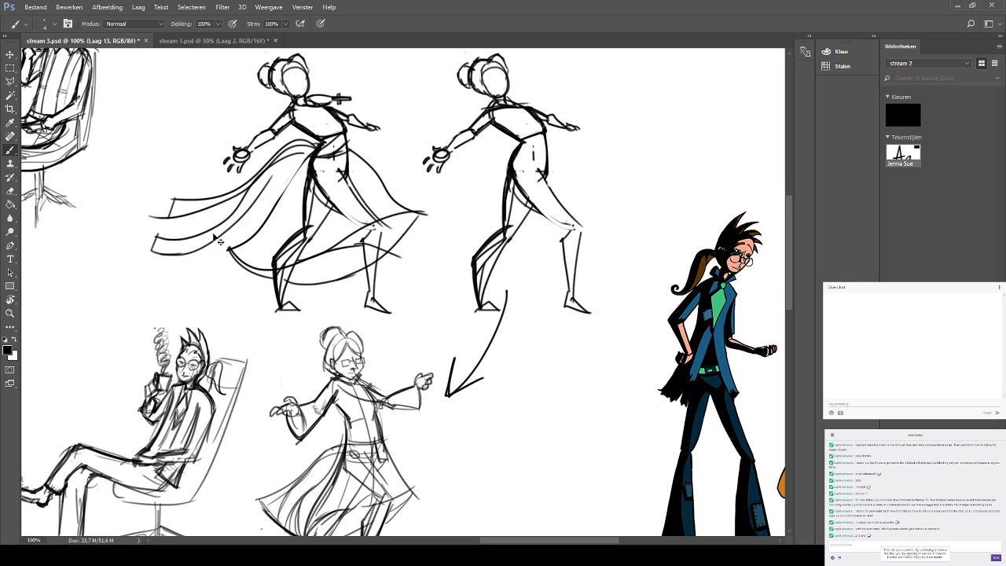
key(ctrl+z)
key(ctrl+z)
mouse_move(159, 254)
mouse_down()
mouse_move(222, 244)
mouse_move(277, 173)
mouse_up()
key(ctrl+z)
key(ctrl+z)
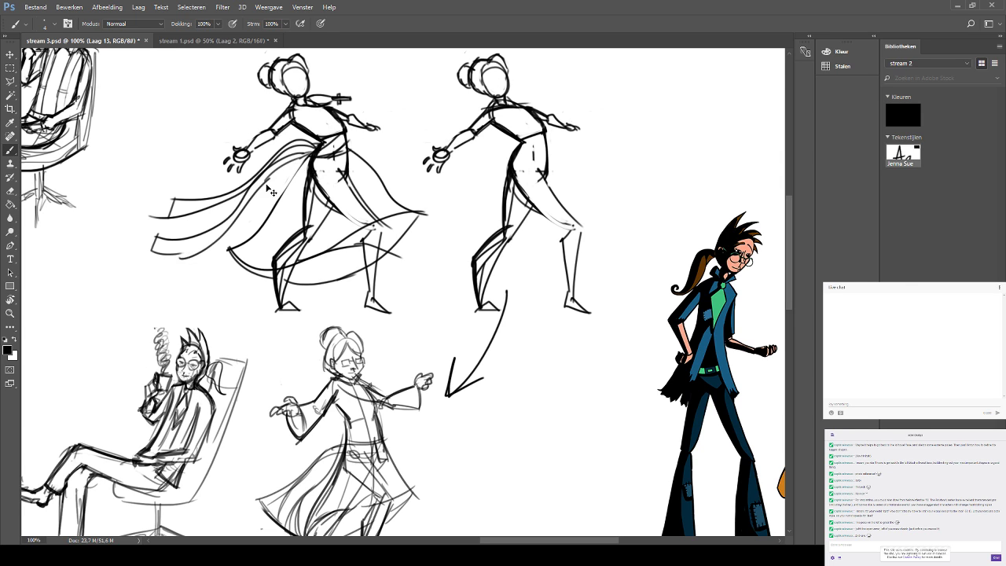
mouse_move(269, 184)
mouse_down()
mouse_move(241, 228)
mouse_move(175, 258)
mouse_move(151, 257)
mouse_move(196, 256)
mouse_up()
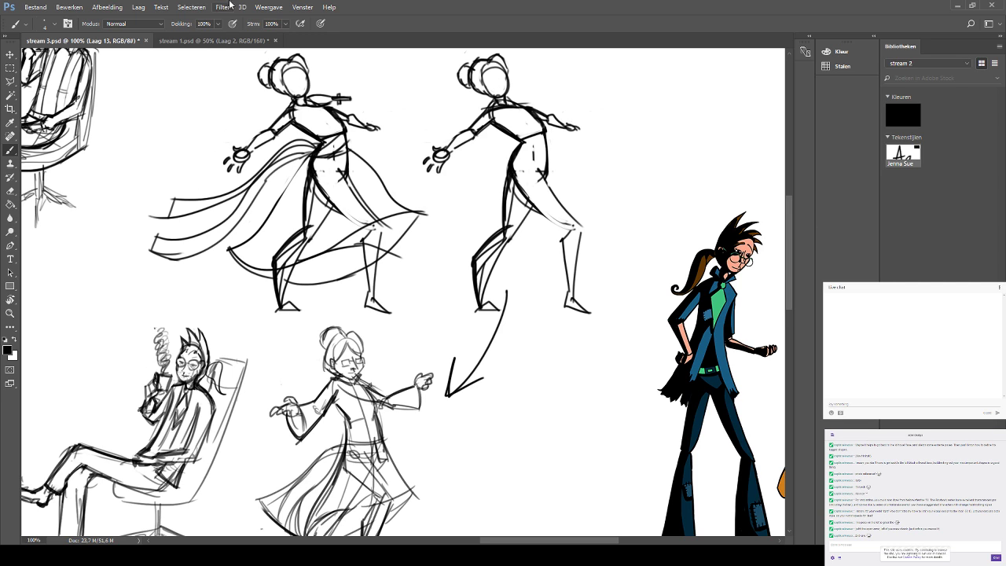
Erase the overshooting lines at the ends of both sash tails and redraw the lower tail's end.
click(10, 191)
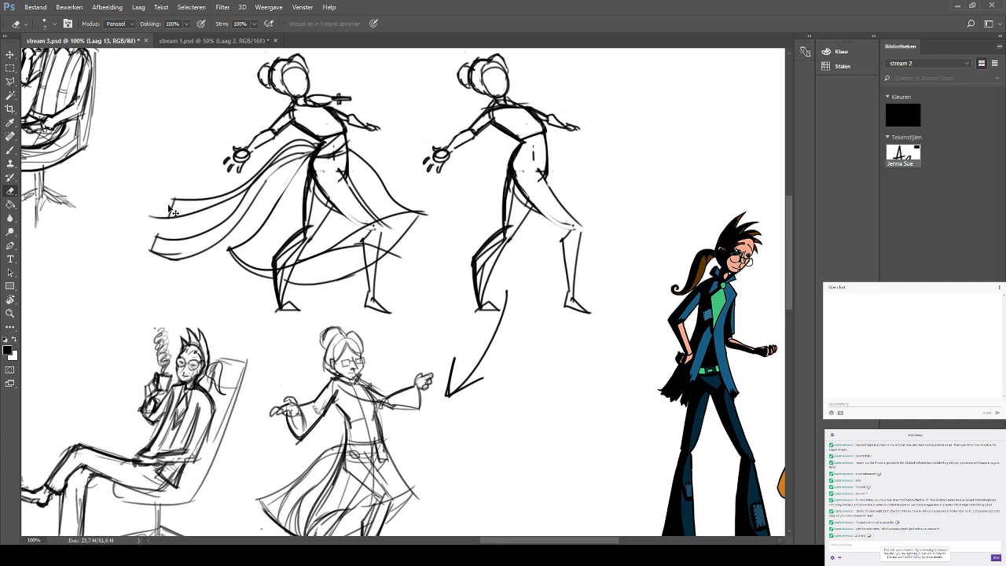
drag(167, 214, 163, 217)
mouse_move(169, 258)
mouse_down()
mouse_move(157, 260)
mouse_move(180, 250)
mouse_up()
click(11, 151)
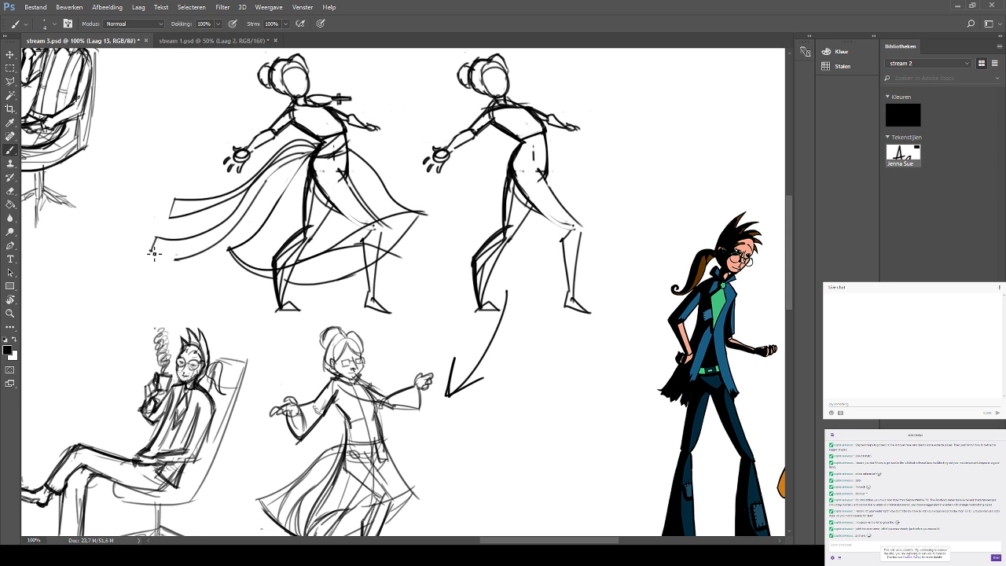
mouse_move(154, 252)
mouse_down()
mouse_move(149, 261)
mouse_move(193, 255)
mouse_up()
Close off the lower sash tail of the left dancing figure and draw small triangular points along the edges of both tail ends.
drag(232, 216, 283, 148)
drag(237, 185, 224, 238)
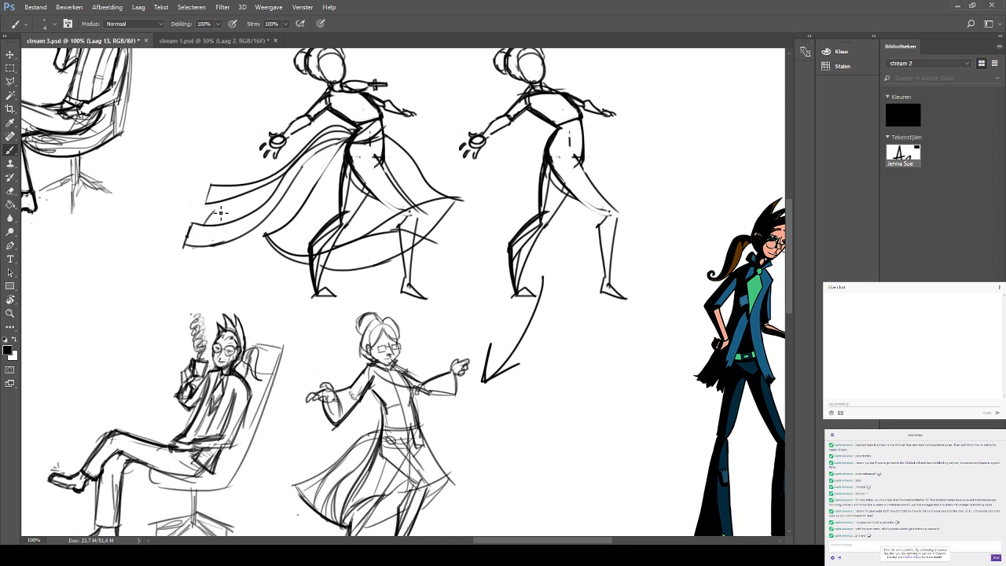
mouse_move(210, 227)
mouse_down()
mouse_move(228, 226)
mouse_move(216, 212)
mouse_move(218, 250)
mouse_move(226, 240)
mouse_up()
key(ctrl+z)
mouse_move(223, 187)
mouse_down()
mouse_move(235, 186)
mouse_move(230, 209)
mouse_move(236, 198)
mouse_up()
key(e)
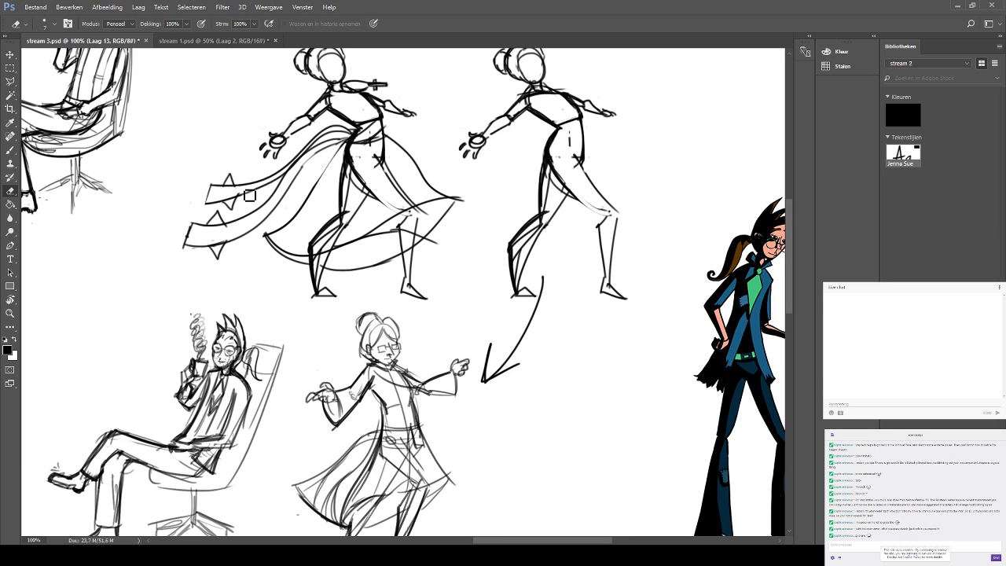
mouse_move(246, 200)
mouse_down()
mouse_move(219, 237)
mouse_move(254, 227)
mouse_up()
Save the document and erase the triangular points from both sash tail ends.
scroll(276, 208, down, 5)
scroll(276, 208, up, 4)
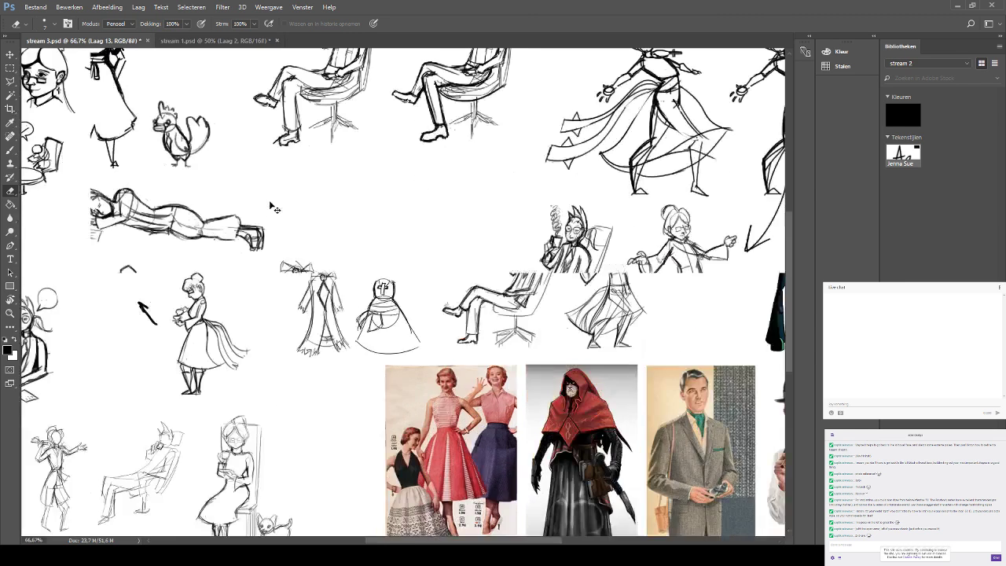
key(ctrl+s)
scroll(538, 241, right, 5)
scroll(538, 241, up, 2)
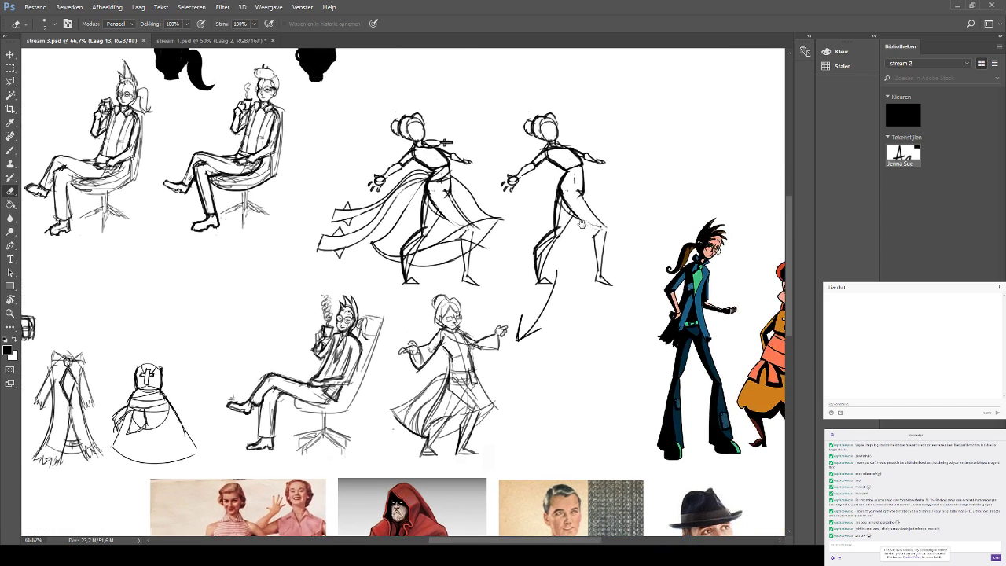
mouse_move(349, 253)
mouse_down()
mouse_move(337, 267)
mouse_move(361, 257)
mouse_move(343, 239)
mouse_move(354, 237)
mouse_move(334, 233)
mouse_move(359, 211)
mouse_move(344, 208)
mouse_up()
drag(410, 216, 348, 225)
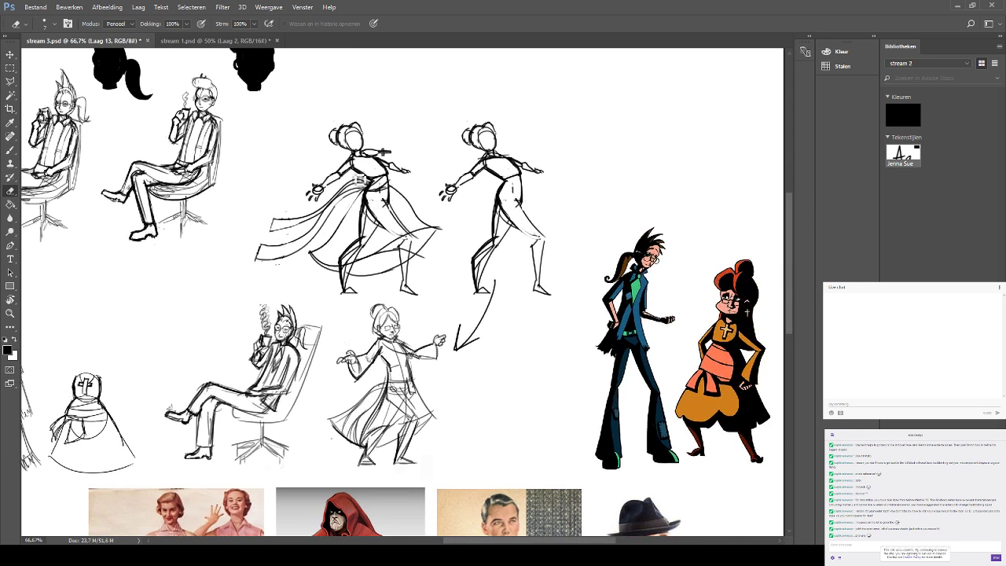
key(b)
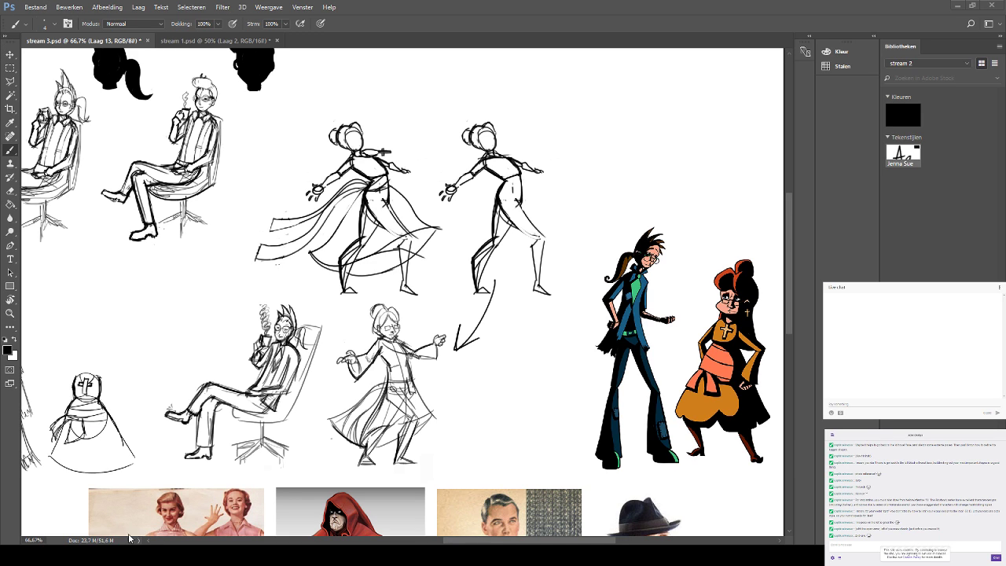
drag(439, 188, 381, 157)
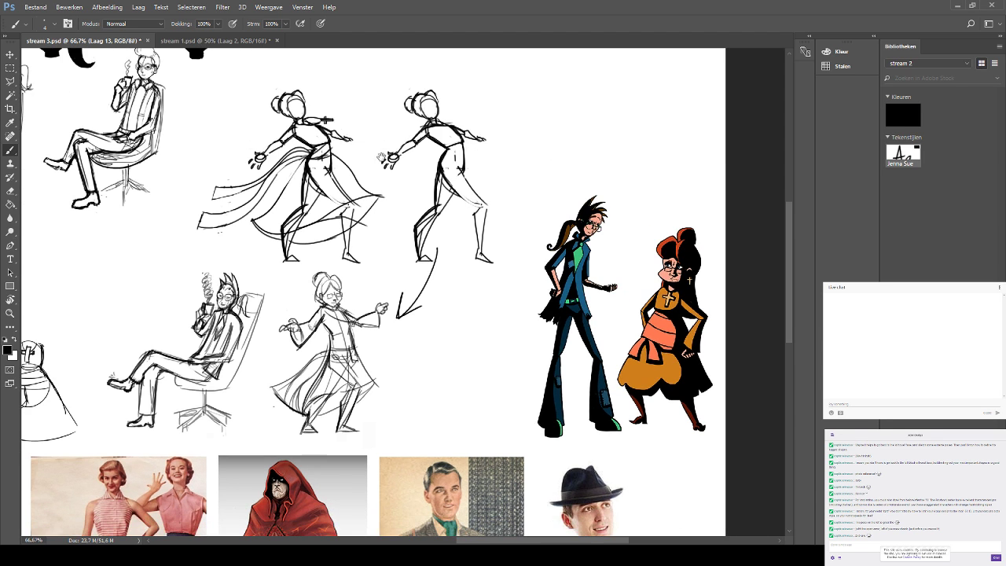
drag(410, 107, 480, 86)
drag(497, 47, 498, 139)
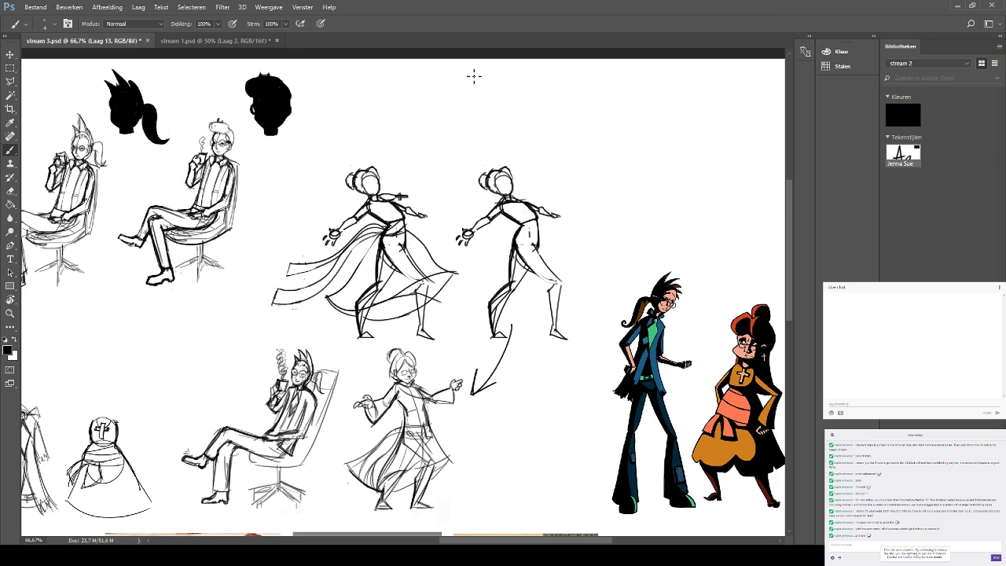
drag(473, 75, 387, 9)
drag(594, 124, 585, 181)
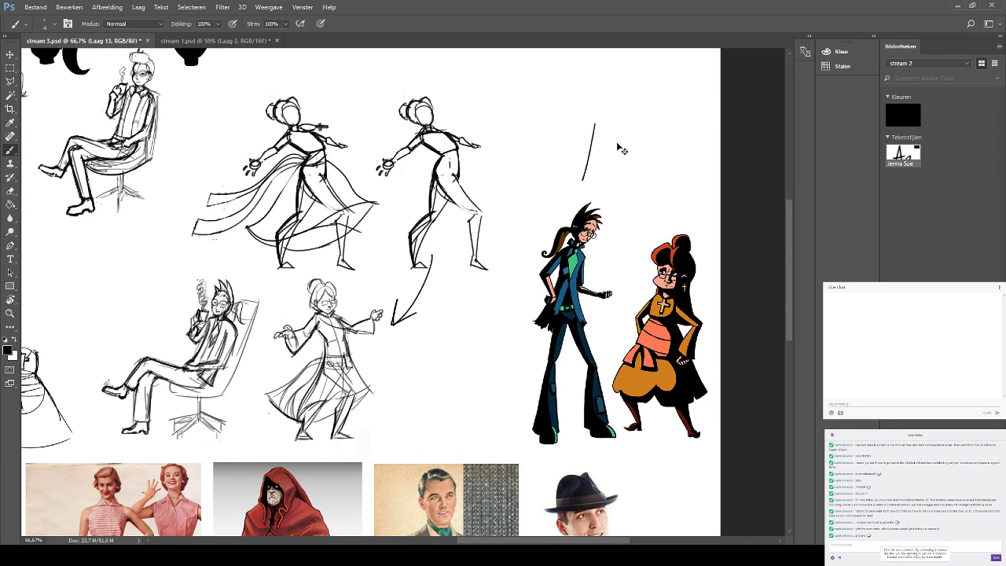
key(ctrl+z)
drag(618, 140, 607, 190)
key(ctrl+z)
drag(646, 157, 626, 240)
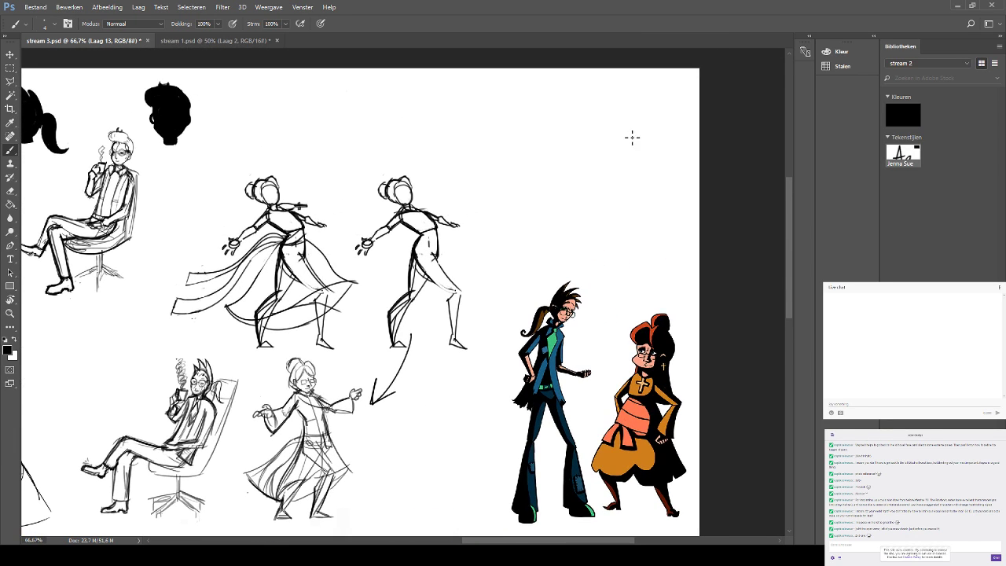
drag(394, 92, 441, 114)
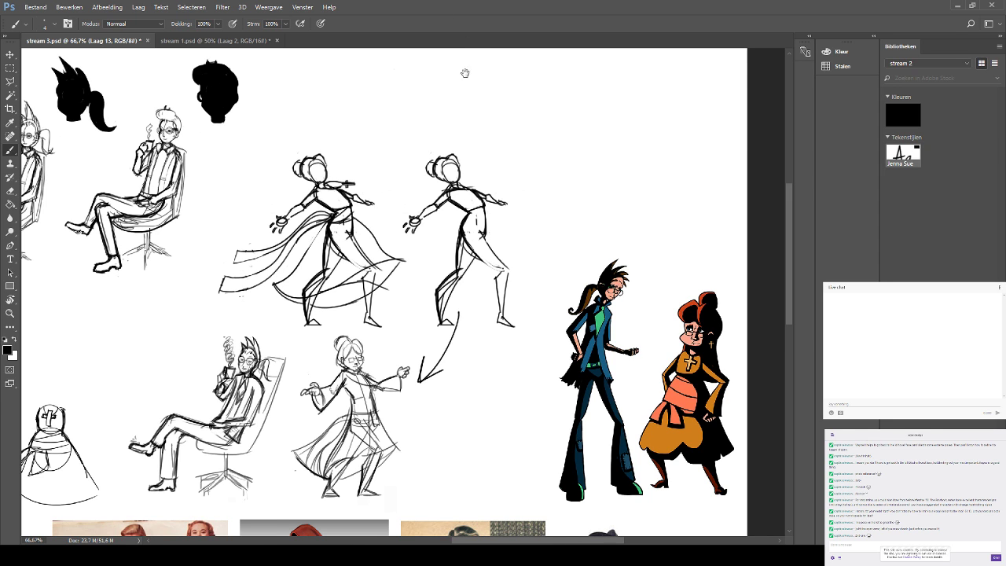
drag(454, 139, 461, 91)
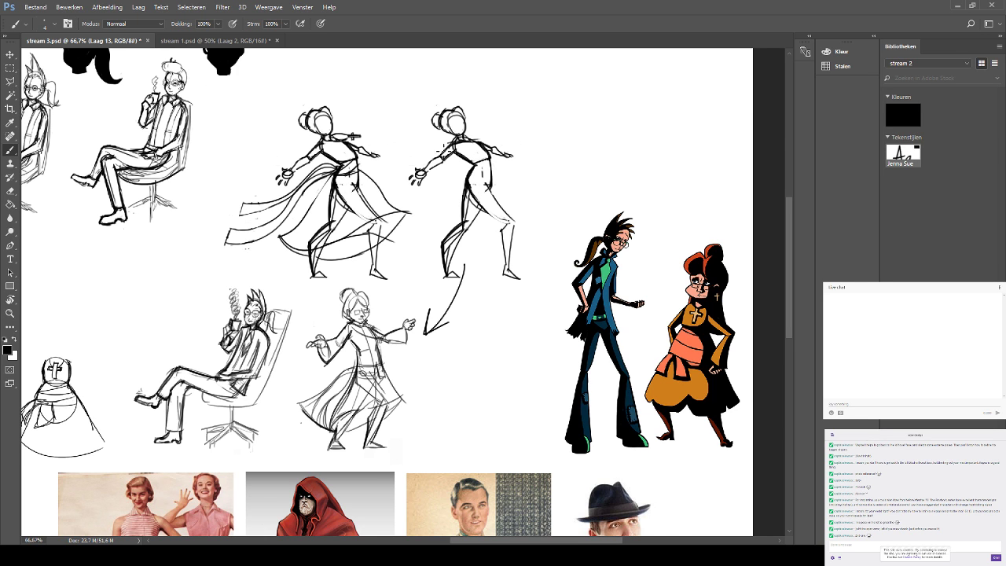
drag(457, 137, 472, 166)
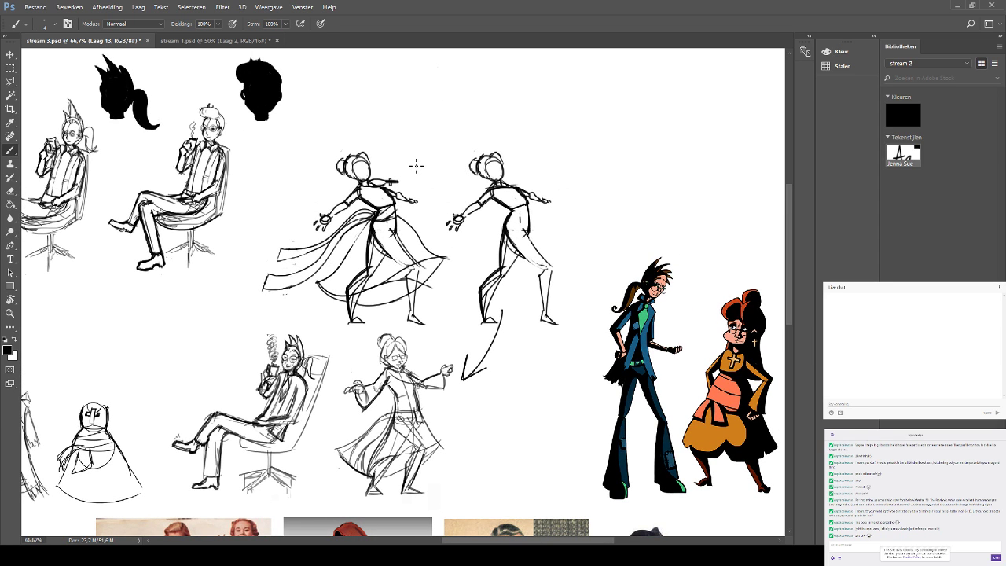
Draw the left dancing figure's face with glasses, eyes, nose and mouth, undoing strokes that miss.
drag(414, 162, 422, 195)
key(ctrl+plus)
key(ctrl+plus)
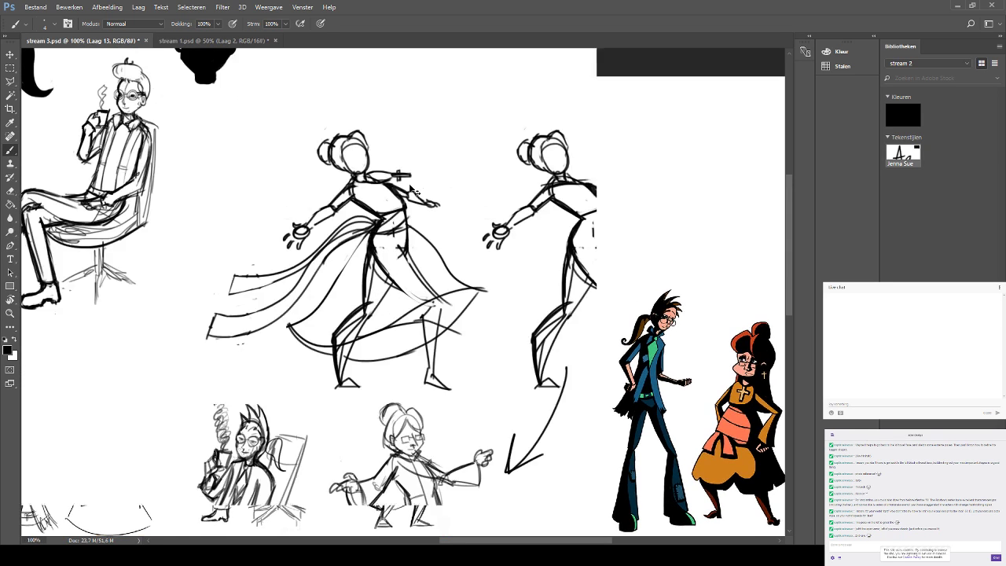
drag(516, 92, 512, 315)
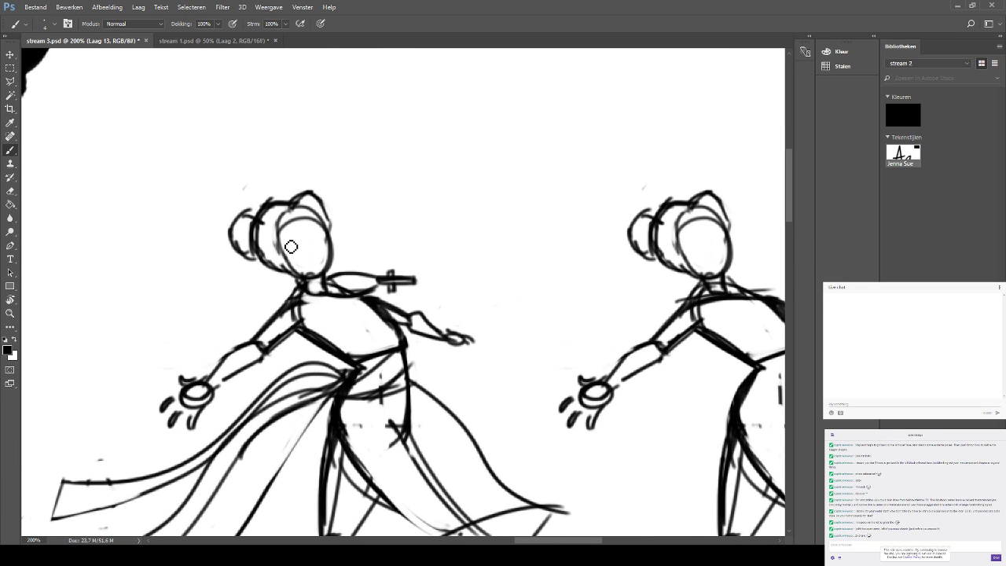
mouse_move(281, 237)
mouse_down()
mouse_move(297, 233)
mouse_move(302, 244)
mouse_move(329, 224)
mouse_move(330, 237)
mouse_up()
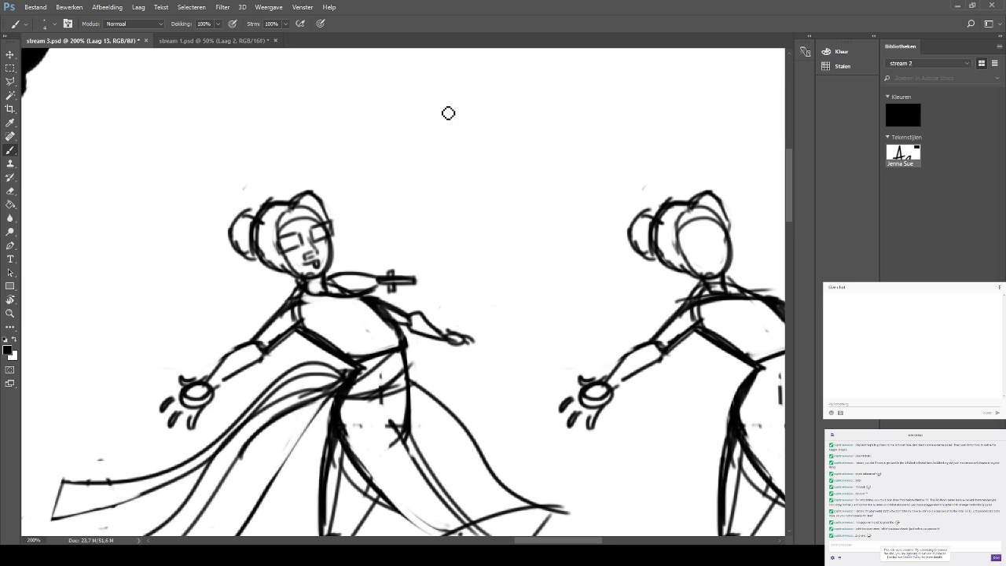
key(ctrl+z)
mouse_move(290, 246)
mouse_down()
mouse_move(328, 241)
mouse_move(300, 238)
mouse_up()
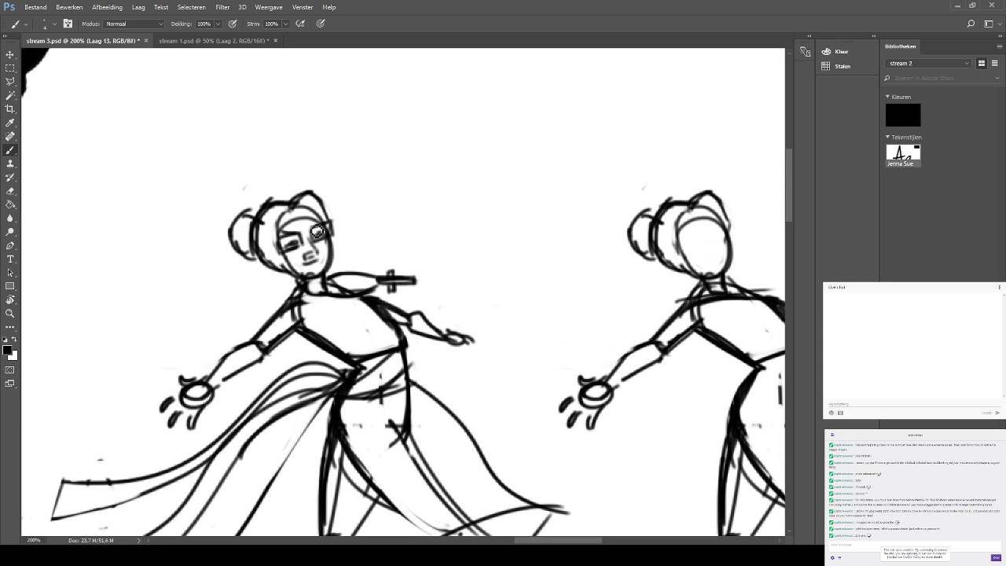
key(ctrl+z)
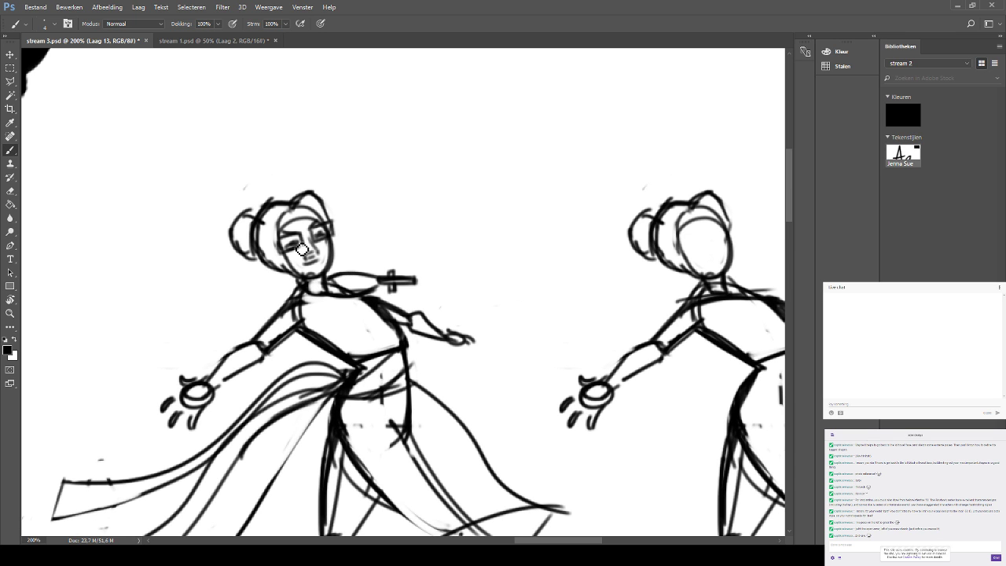
Examine the left dancing figure at reduced size against the other sketches and the coloured character designs.
key(ctrl+minus)
key(ctrl+minus)
key(ctrl+minus)
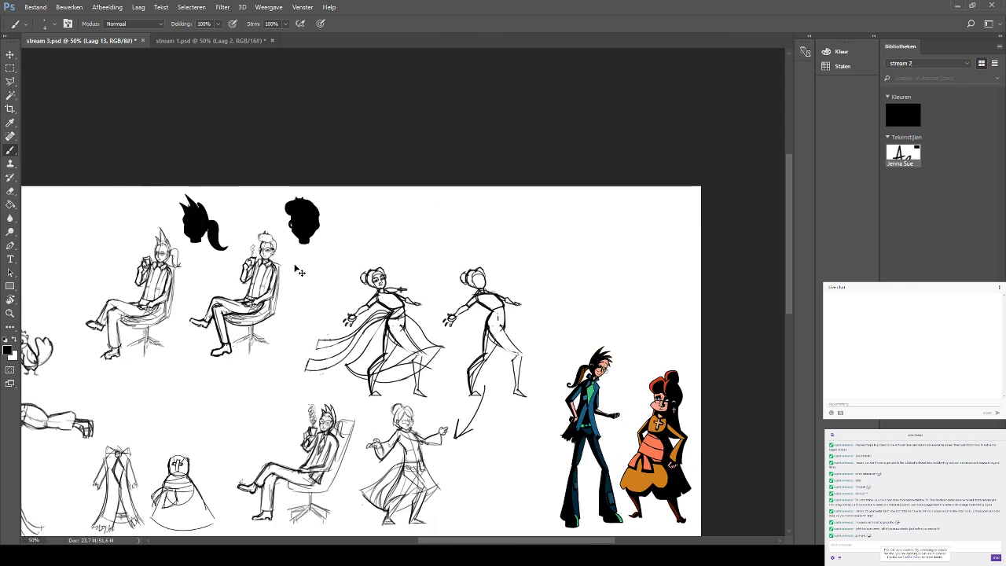
scroll(298, 271, down, 5)
scroll(298, 271, left, 5)
drag(725, 213, 568, 237)
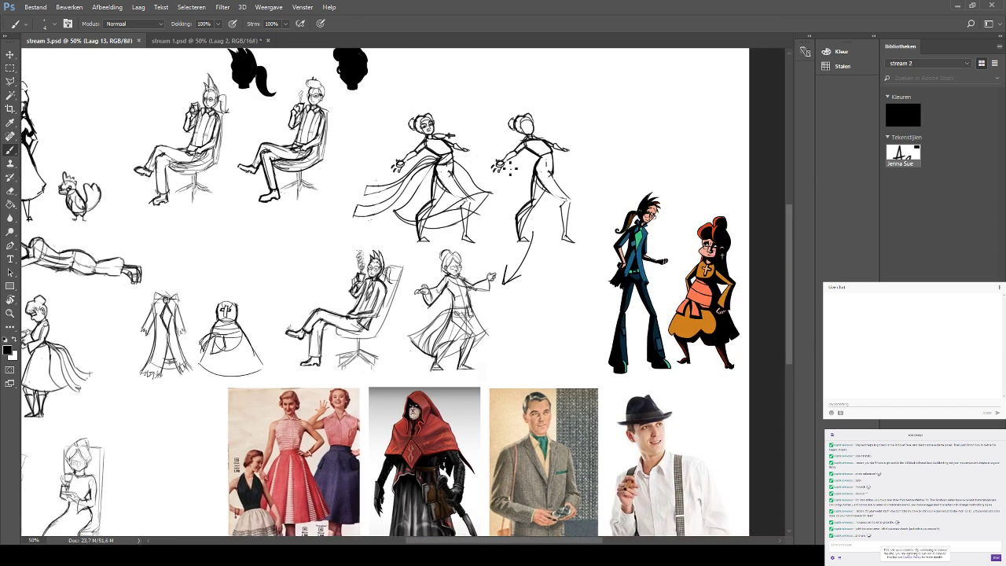
drag(494, 204, 453, 274)
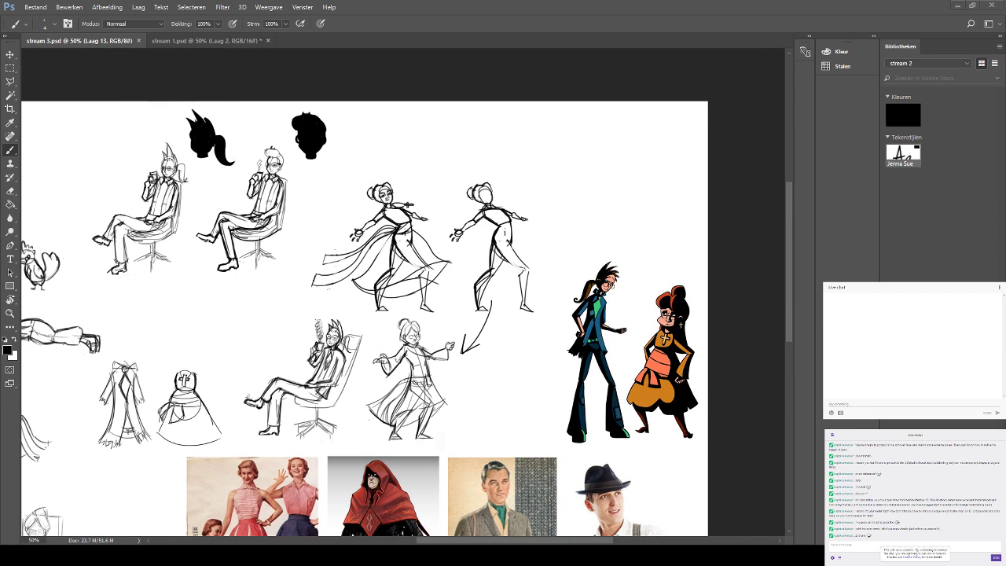
drag(251, 364, 182, 403)
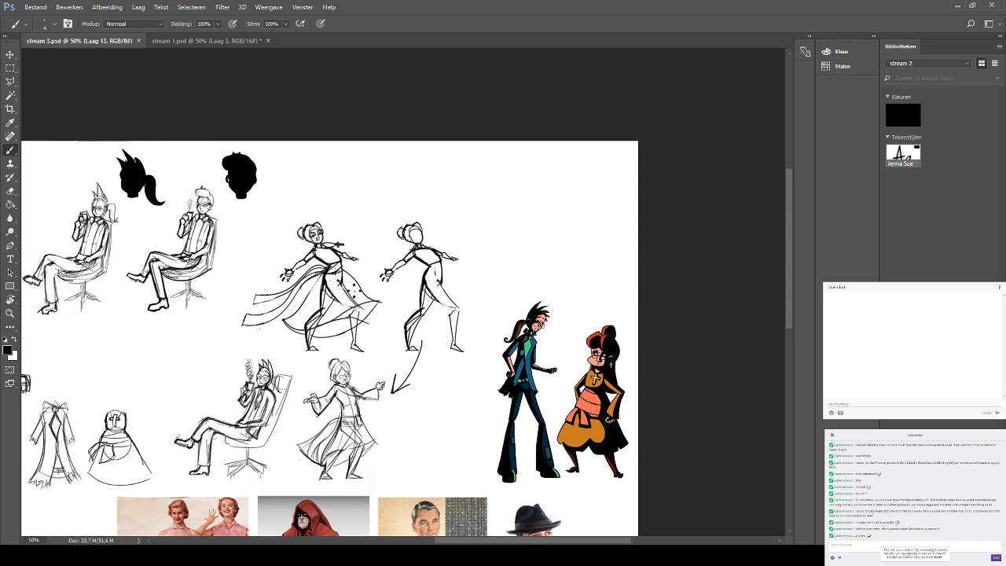
Touch up the left dancing figure's skirt area with small strokes and save the document.
key(ctrl+z)
click(363, 318)
drag(329, 298, 359, 313)
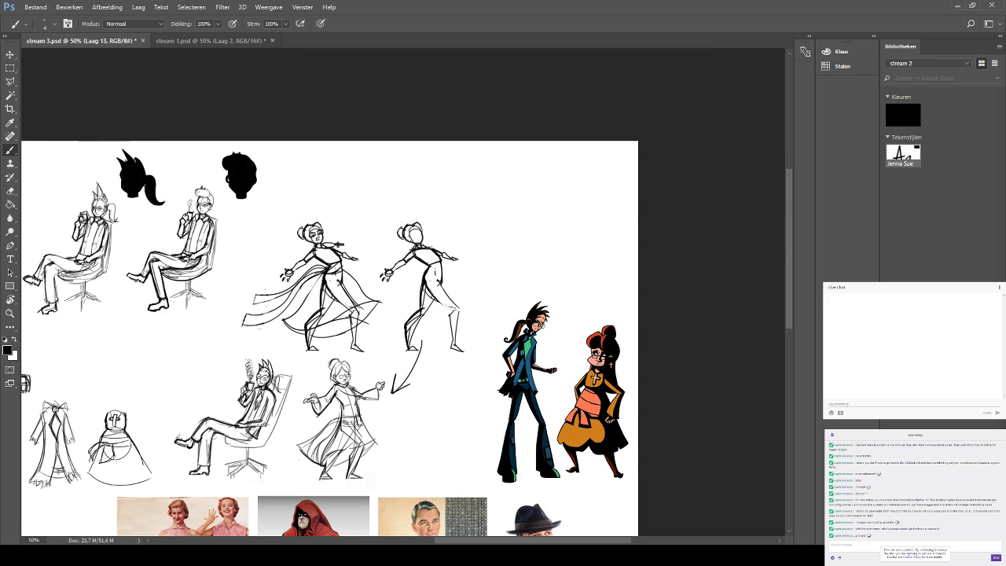
drag(380, 263, 377, 283)
key(ctrl+s)
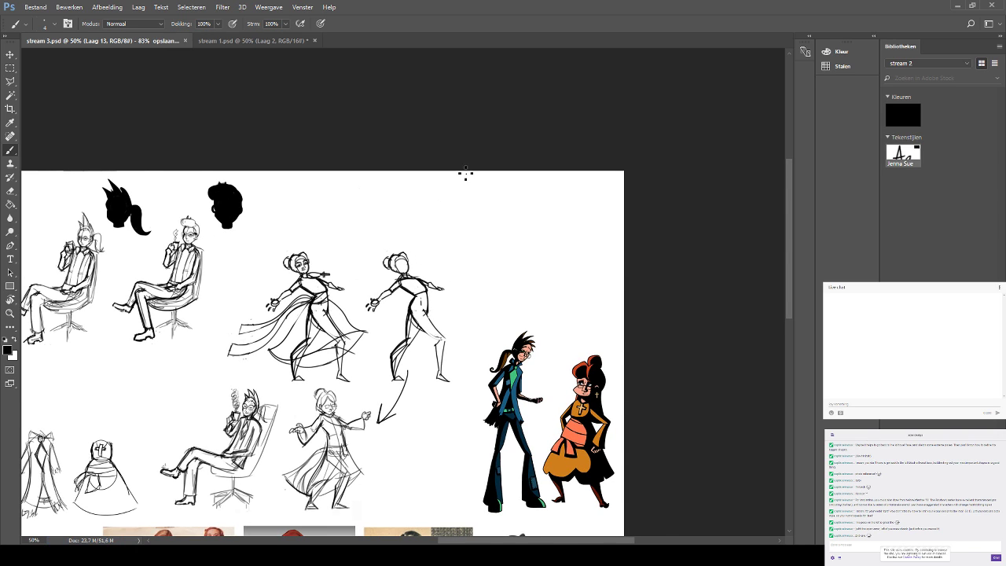
Draw flared sleeve lines around both forearms of the left dancing figure.
scroll(464, 171, down, 2)
scroll(464, 170, left, 2)
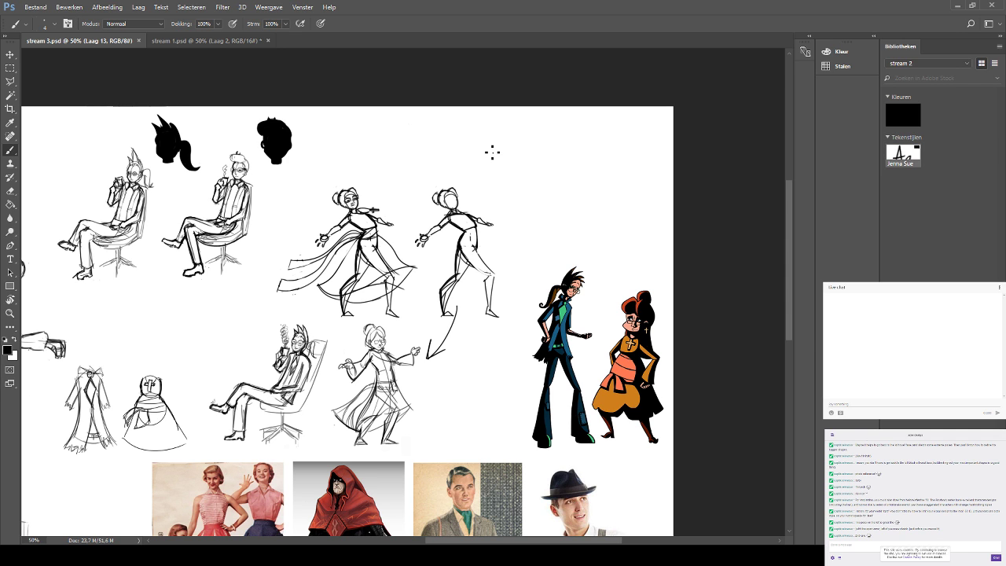
key(ctrl+plus)
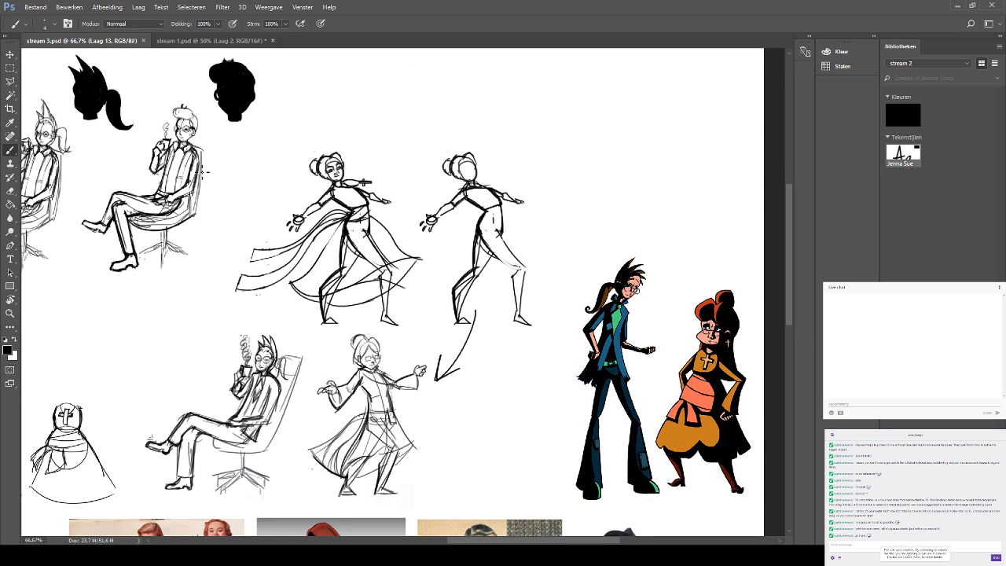
mouse_move(303, 223)
mouse_down()
mouse_move(317, 248)
mouse_move(330, 209)
mouse_move(311, 211)
mouse_move(335, 195)
mouse_up()
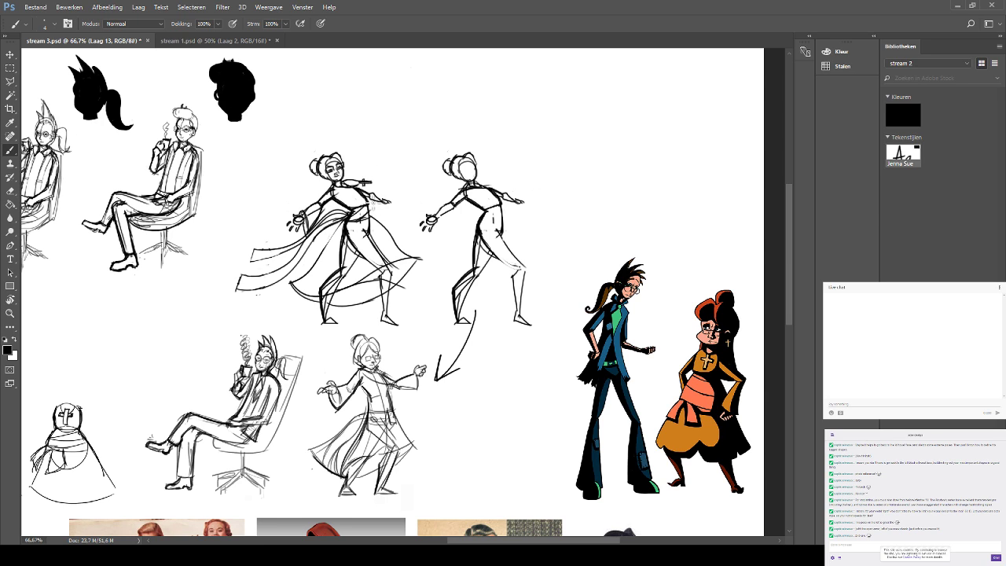
drag(382, 202, 369, 193)
click(10, 190)
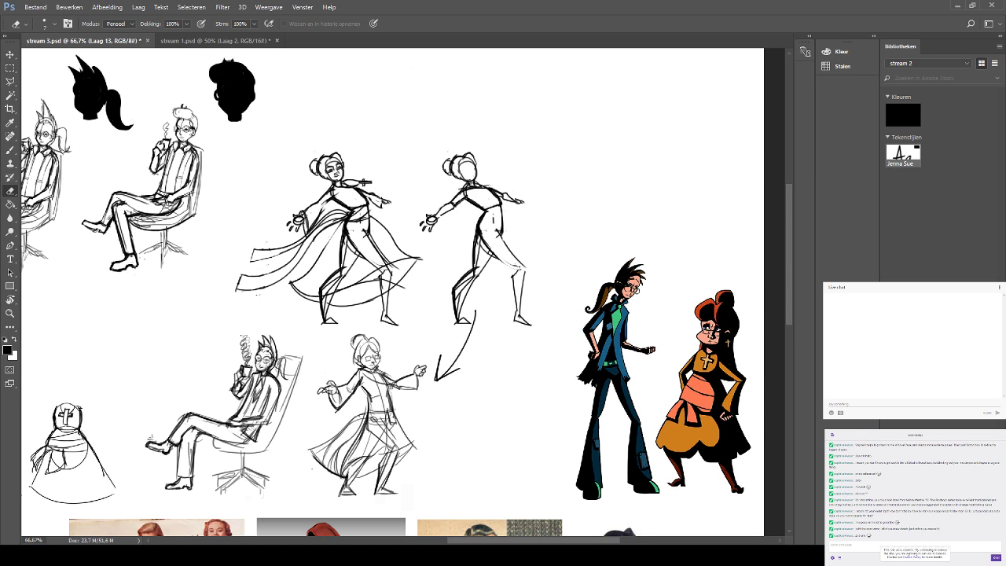
click(11, 147)
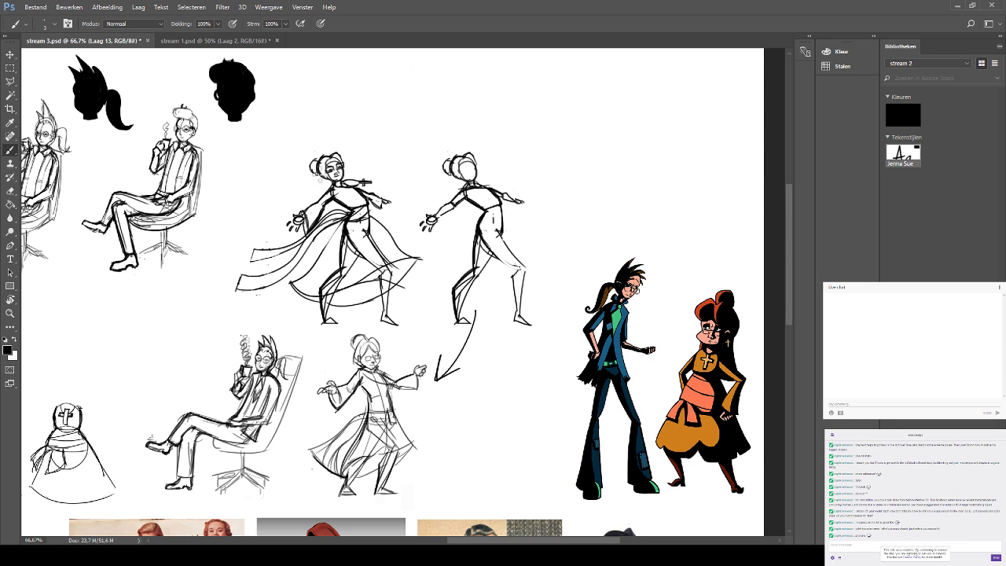
key(bracketright)
key(bracketright)
key(bracketright)
key(bracketright)
key(bracketright)
key(bracketright)
key(bracketright)
key(bracketright)
key(bracketright)
key(bracketright)
key(bracketright)
key(bracketright)
drag(313, 292, 363, 269)
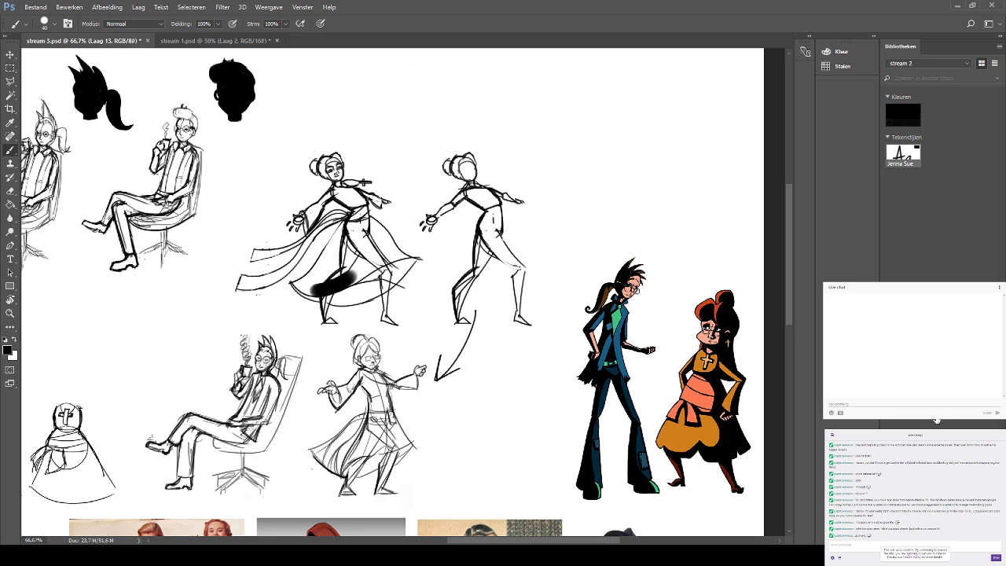
key(ctrl+z)
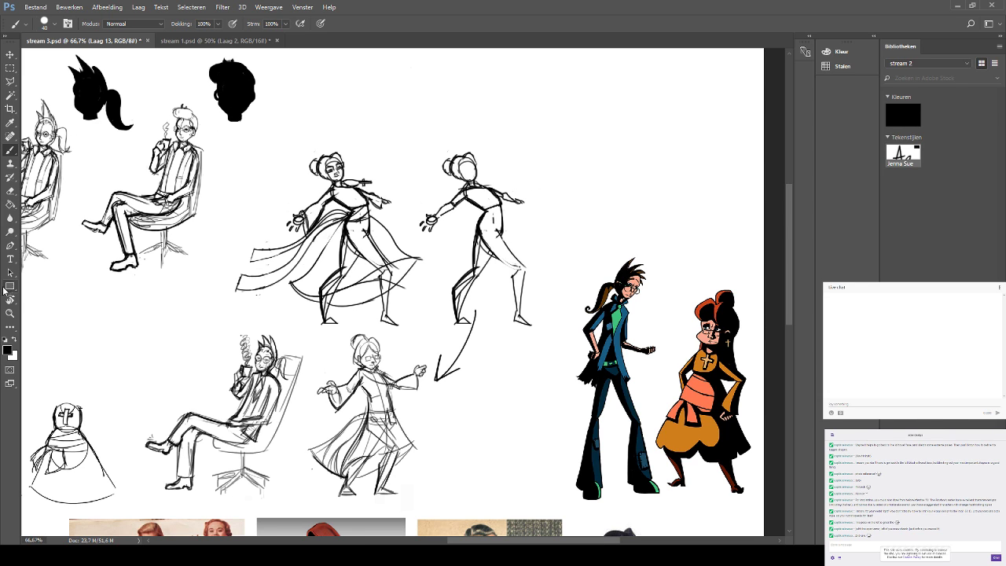
Enlarge the eraser to size 30 and erase the leg lines showing through the left figure's skirt.
click(10, 190)
key(bracketright)
key(bracketright)
key(bracketright)
key(bracketright)
key(bracketright)
key(bracketright)
key(bracketright)
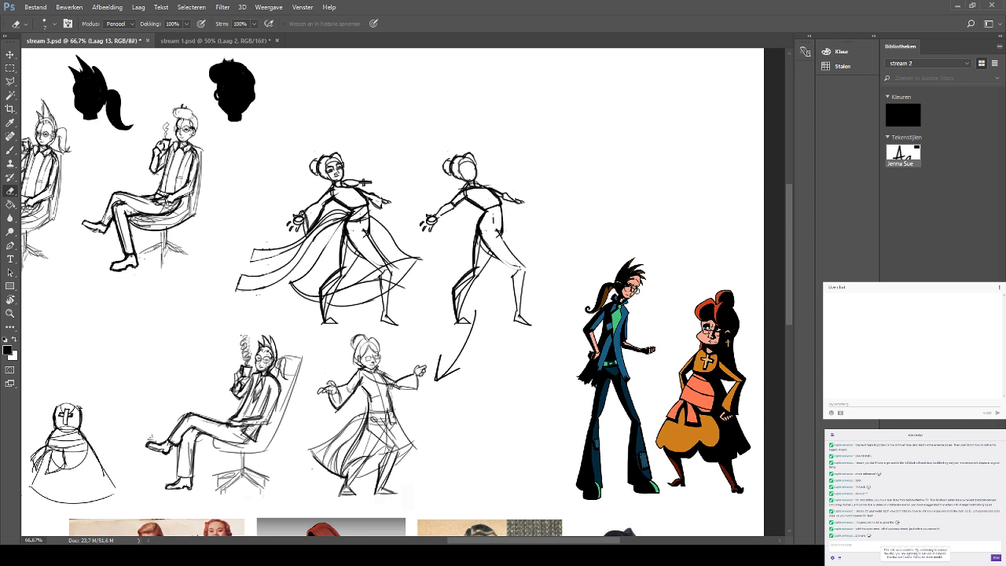
mouse_move(351, 240)
mouse_down()
mouse_move(320, 287)
mouse_move(385, 264)
mouse_move(348, 267)
mouse_move(355, 255)
mouse_move(369, 253)
mouse_move(353, 264)
mouse_move(378, 263)
mouse_move(336, 279)
mouse_move(379, 267)
mouse_move(375, 256)
mouse_move(346, 255)
mouse_up()
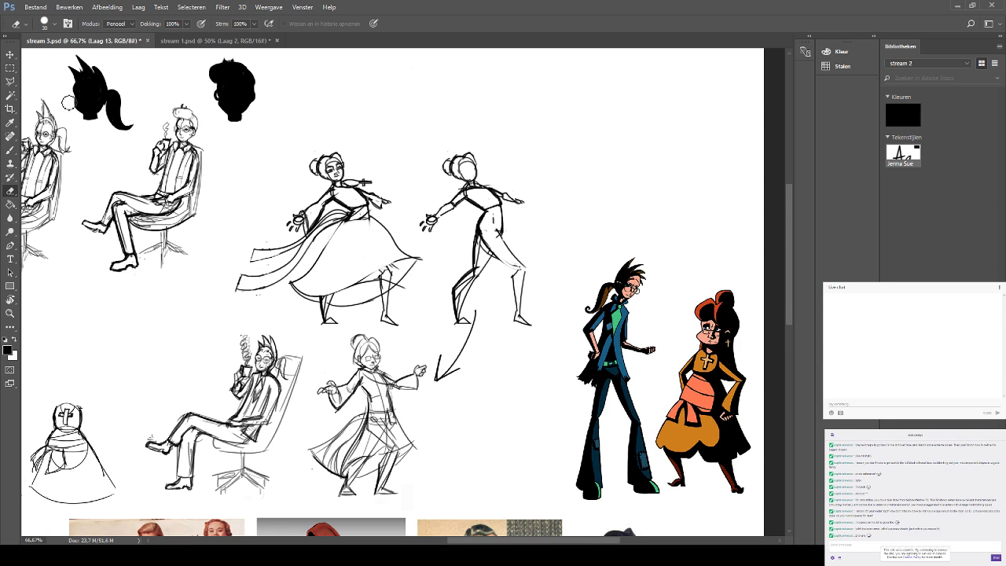
Boldly outline the sash-side edge of the left dancing figure's skirt from waist to hem using a smaller brush.
click(10, 150)
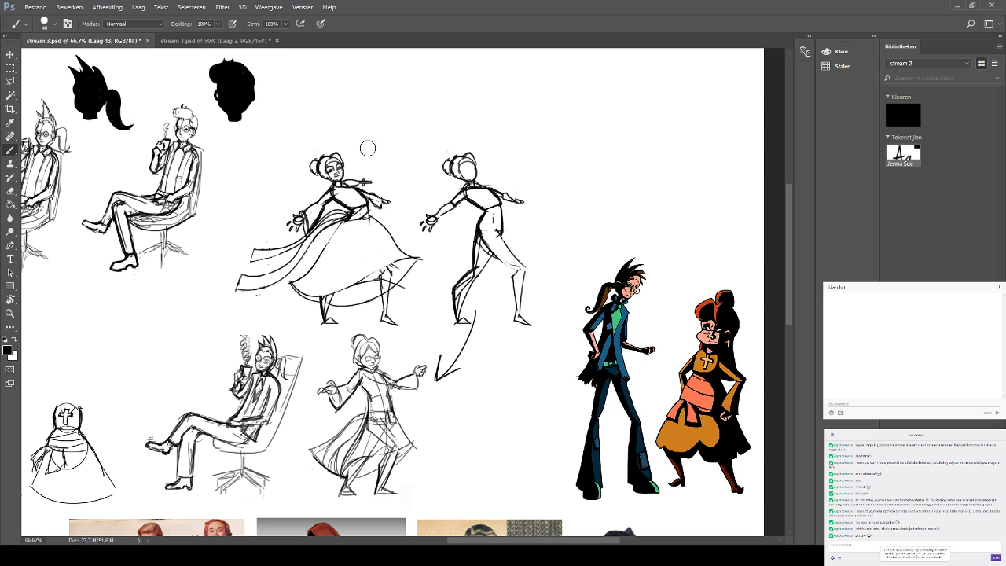
key(bracketleft)
key(bracketleft)
key(bracketleft)
key(bracketleft)
key(bracketleft)
key(bracketleft)
key(bracketleft)
mouse_move(293, 285)
mouse_down()
mouse_move(362, 232)
mouse_move(315, 274)
mouse_up()
key(ctrl+z)
key(ctrl+z)
mouse_move(350, 219)
mouse_down()
mouse_move(310, 285)
mouse_move(290, 293)
mouse_move(354, 220)
mouse_up()
key(ctrl+z)
key(ctrl+z)
mouse_move(287, 288)
mouse_down()
mouse_move(358, 219)
mouse_move(293, 289)
mouse_up()
key(ctrl+z)
key(ctrl+z)
key(ctrl+z)
key(ctrl+z)
mouse_move(356, 222)
mouse_down()
mouse_move(292, 297)
mouse_move(324, 248)
mouse_move(345, 233)
mouse_move(301, 286)
mouse_move(362, 231)
mouse_move(296, 287)
mouse_up()
key(ctrl+z)
key(ctrl+z)
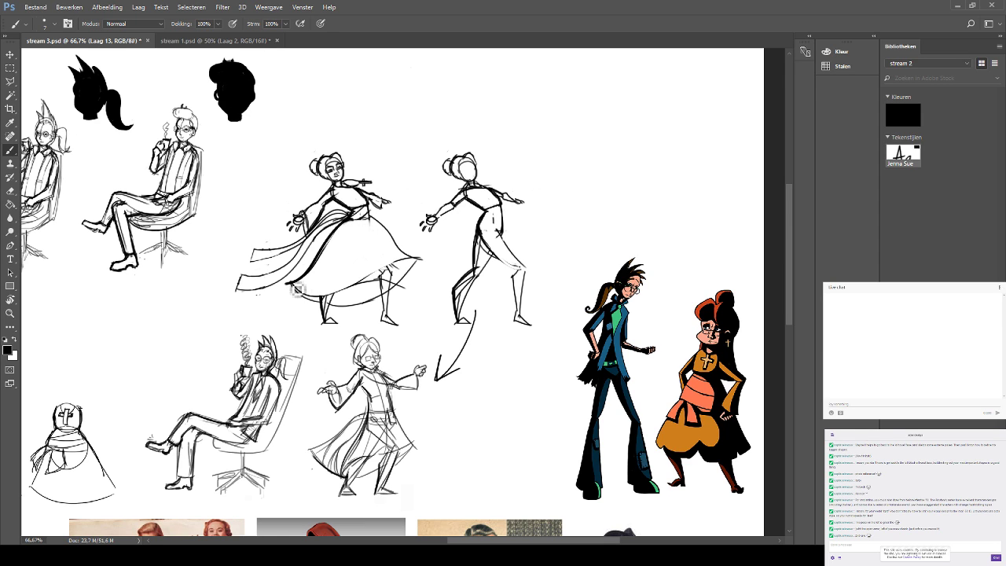
Remove the skirtless dancing figure beside the finished one, including its leftover hand marks, legs and upper arrow shaft.
drag(321, 254, 396, 126)
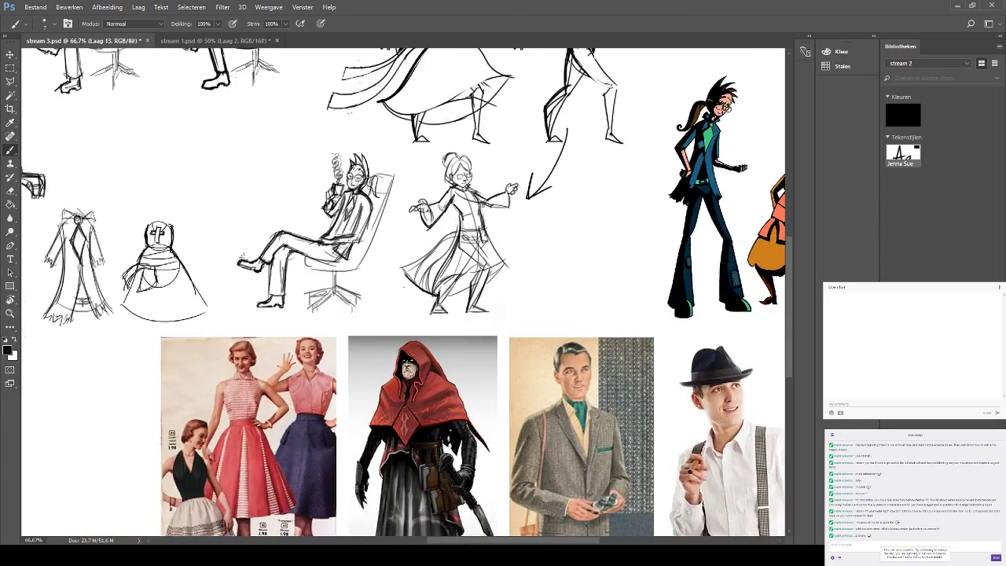
drag(270, 332, 245, 424)
drag(299, 275, 294, 332)
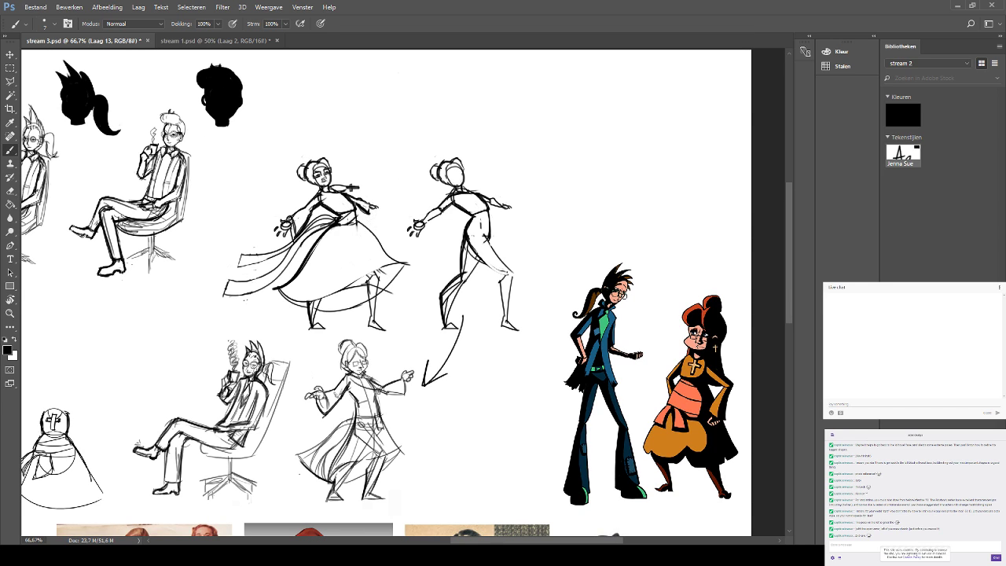
scroll(528, 103, up, 1)
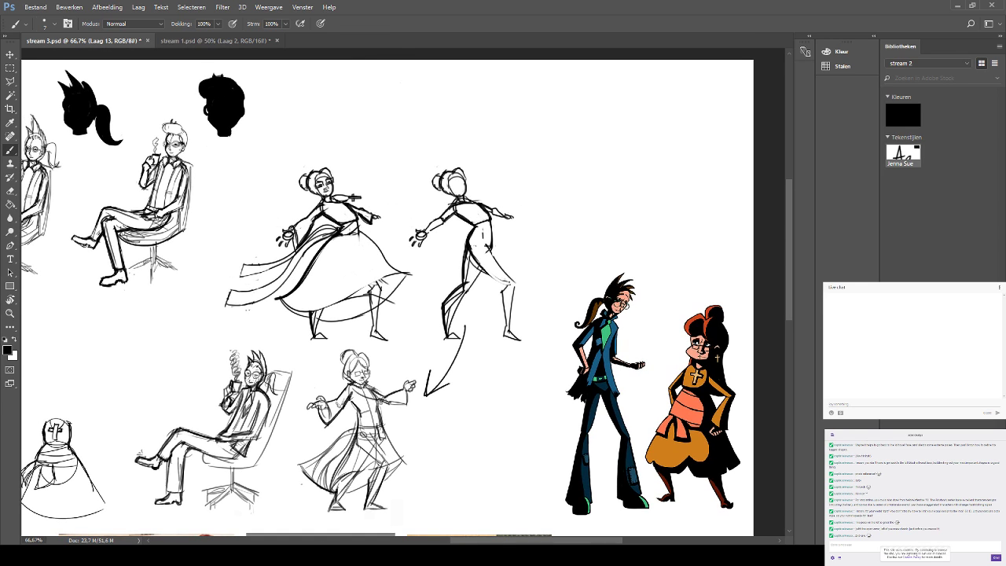
click(10, 69)
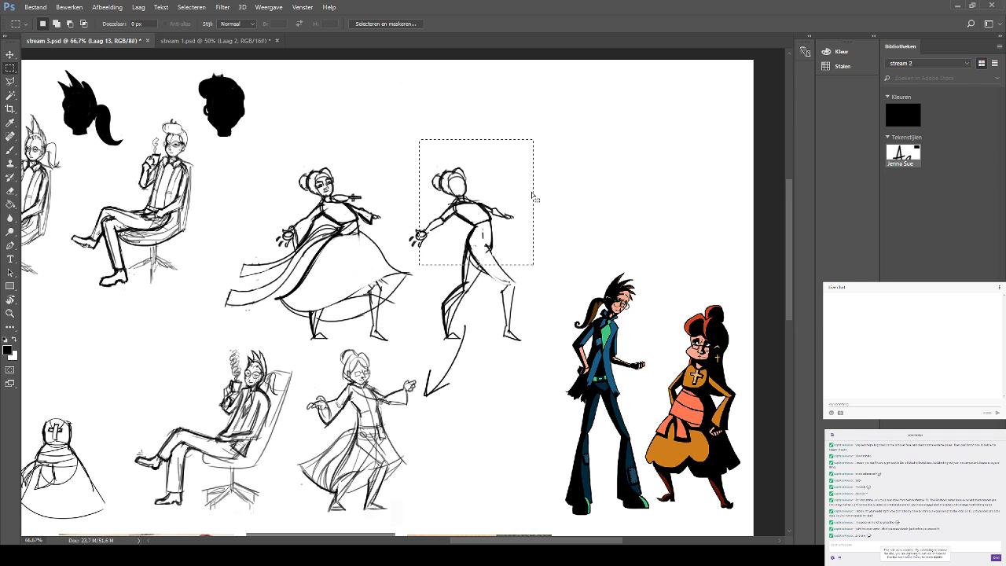
key(ctrl+x)
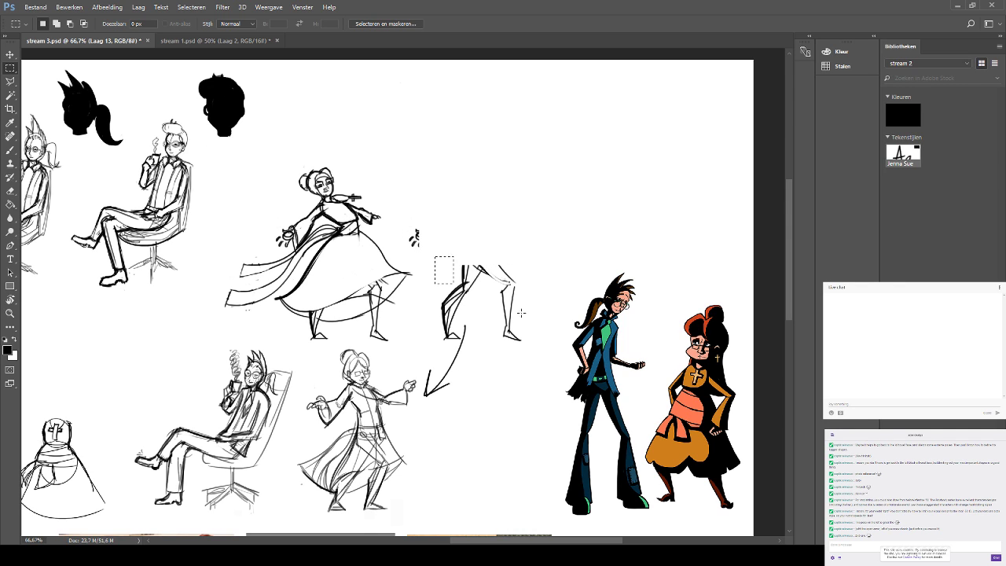
mouse_move(532, 349)
mouse_down()
mouse_move(437, 250)
mouse_move(425, 208)
mouse_up()
key(Delete)
drag(427, 255, 436, 259)
key(Delete)
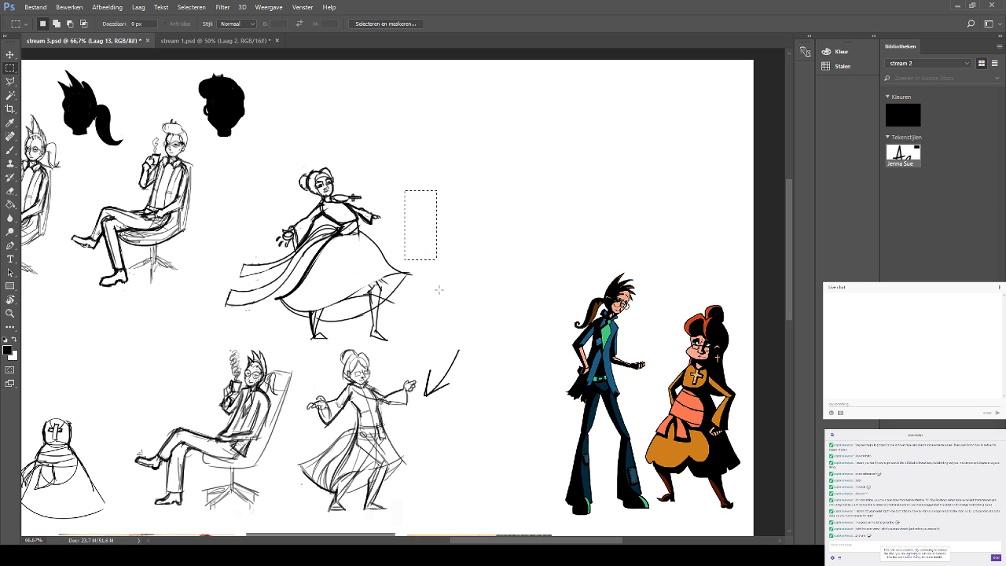
Duplicate the remaining dancing figure in the long skirt and place the copy in the empty space above and beside it.
drag(366, 267, 220, 159)
click(10, 54)
mouse_move(326, 251)
mouse_down()
mouse_move(517, 251)
mouse_move(526, 173)
mouse_move(489, 175)
mouse_up()
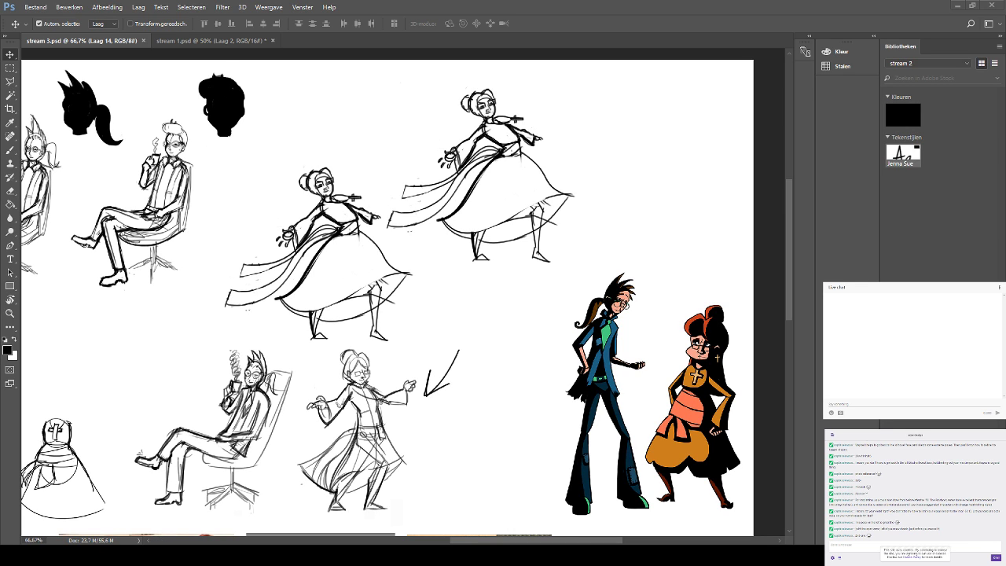
Show the "Short break, back in a minute" text and move it to the middle of the canvas.
click(888, 352)
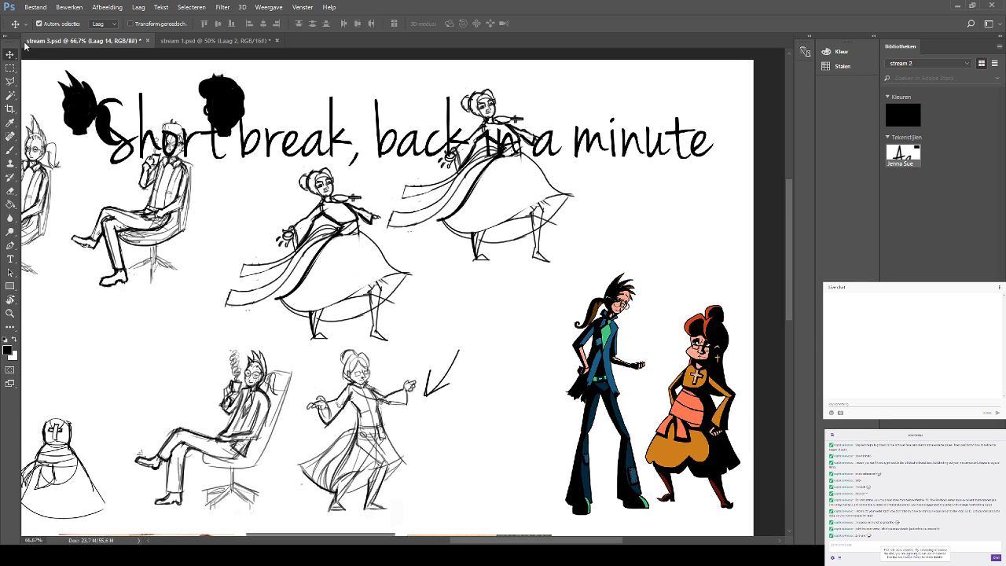
key(ctrl+minus)
key(ctrl+minus)
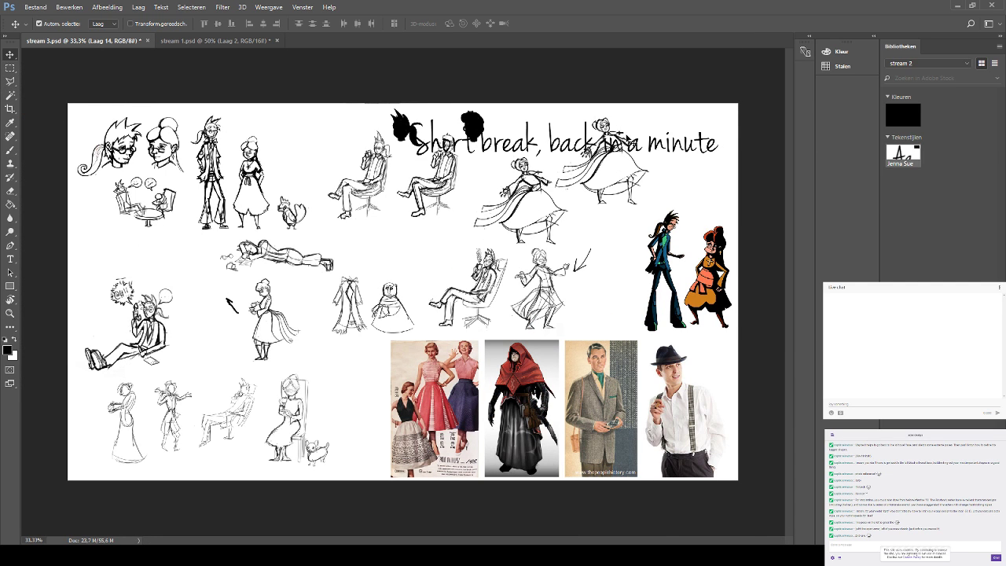
drag(628, 140, 452, 278)
Change the colour of the "Short break, back in a minute" text to blue.
click(11, 259)
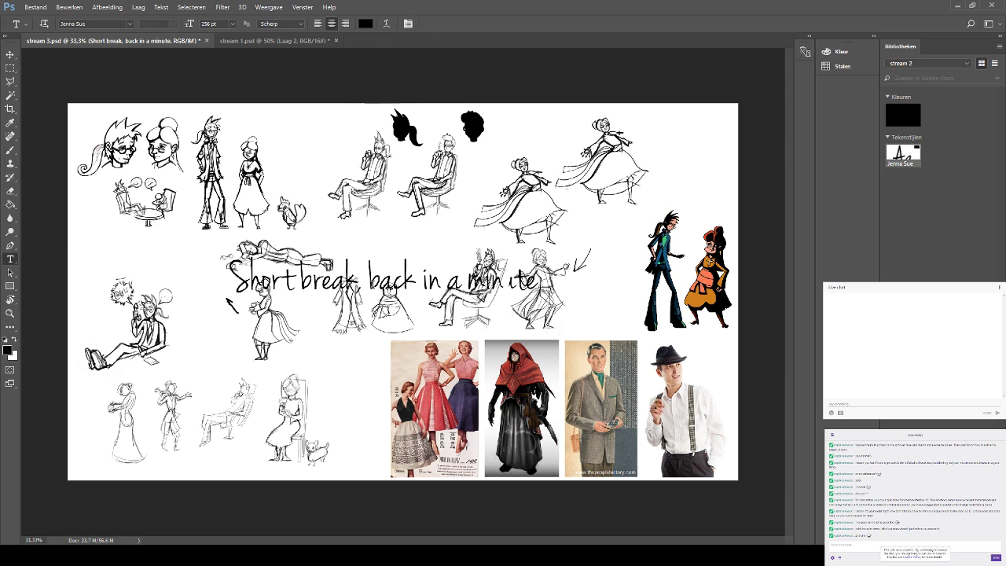
click(372, 282)
key(ctrl+a)
click(365, 23)
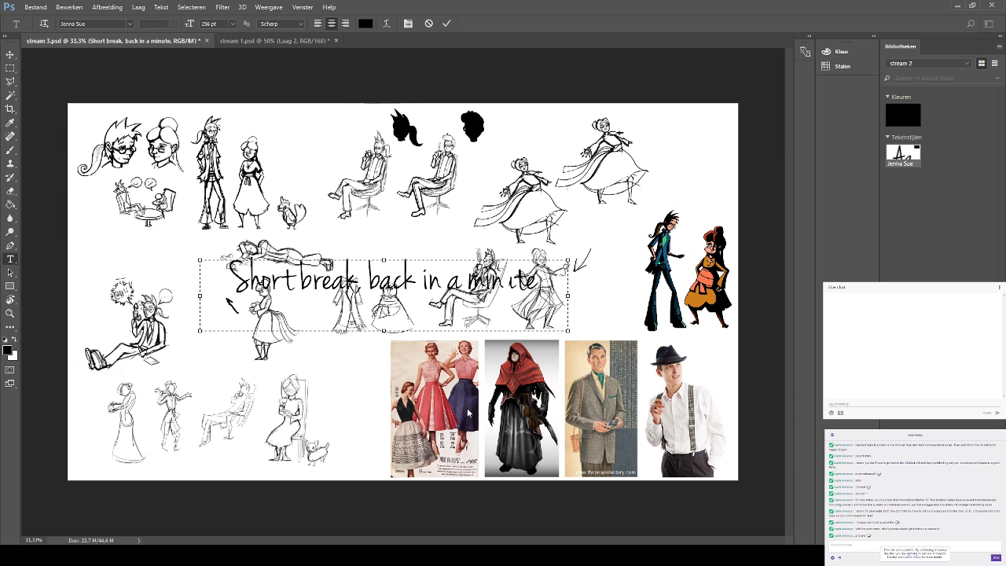
click(423, 345)
click(509, 327)
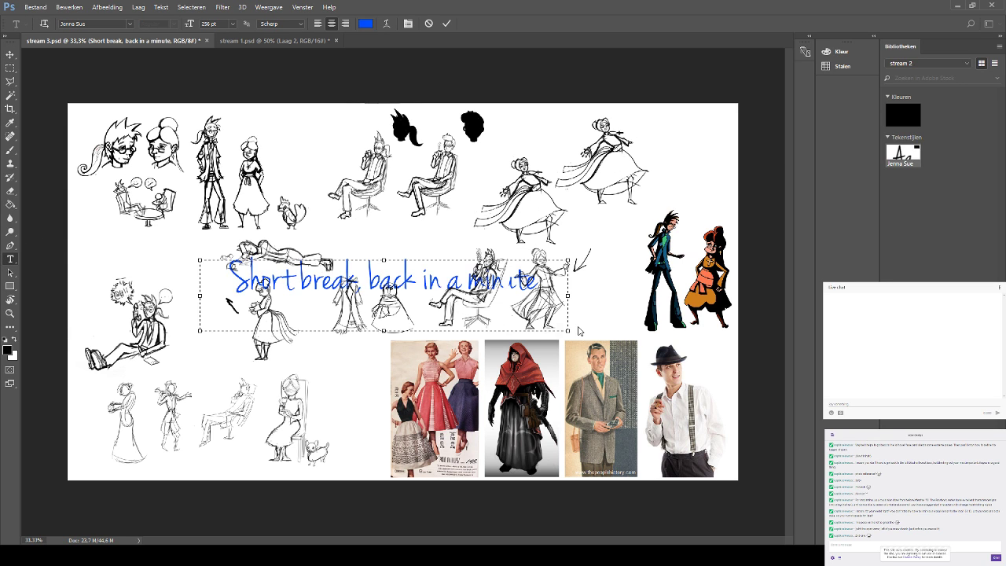
click(572, 349)
click(11, 55)
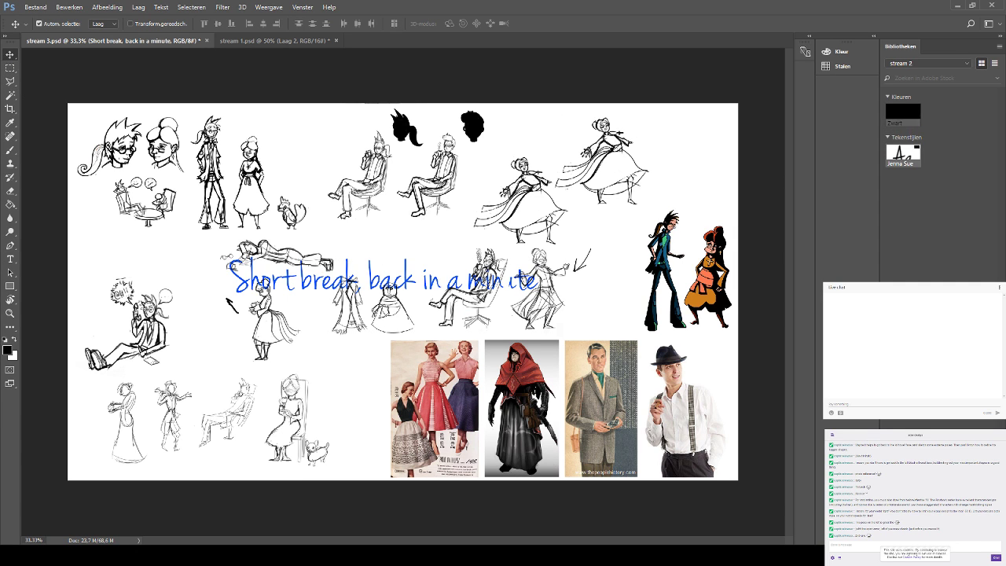
Add a blue glow around the break message and reposition it just above the middle of the canvas.
key(h)
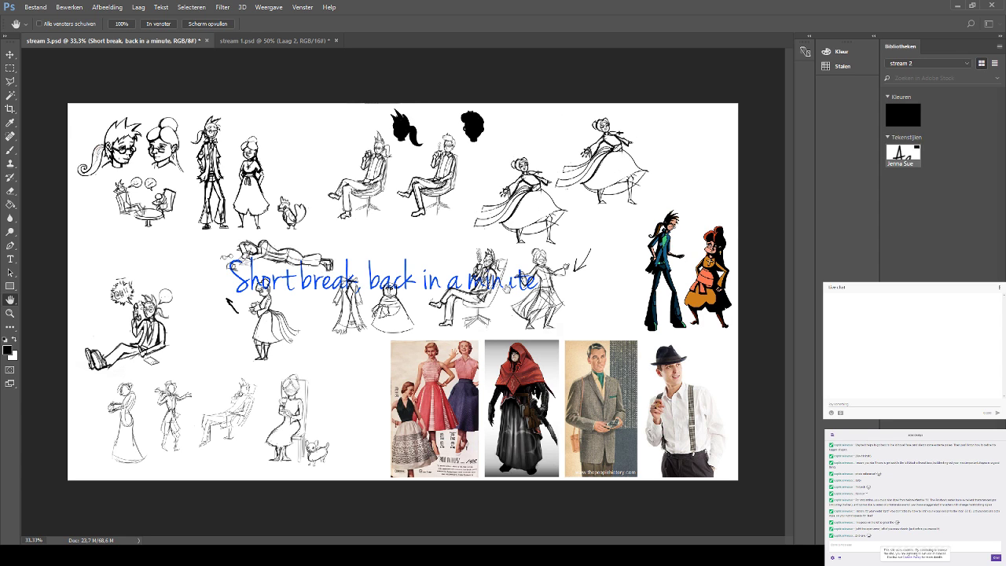
key(i)
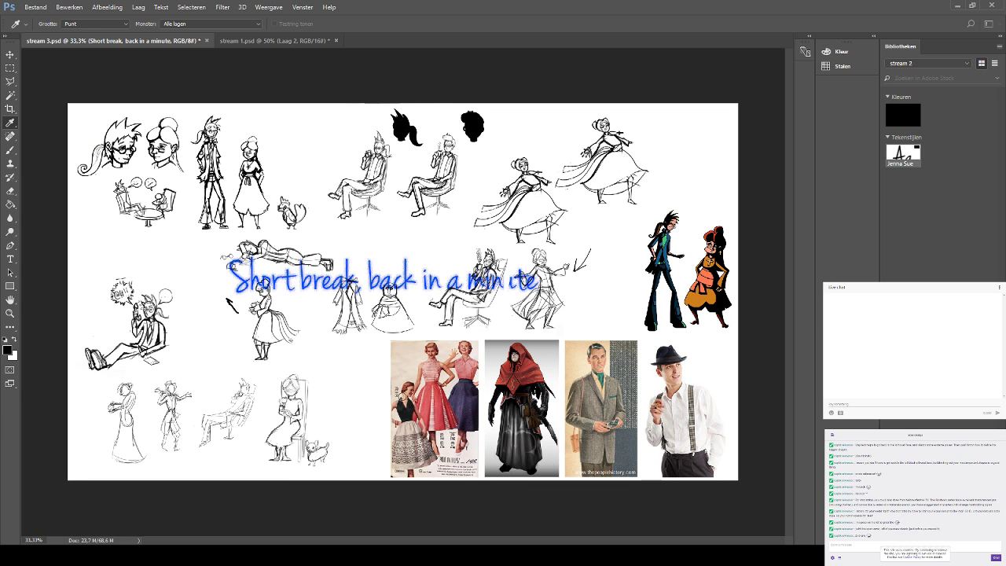
key(h)
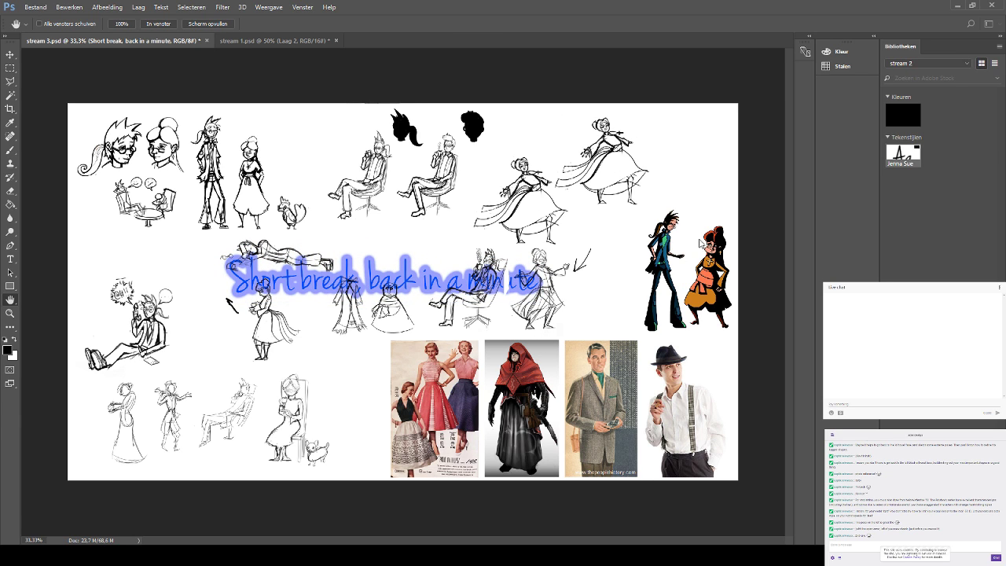
key(v)
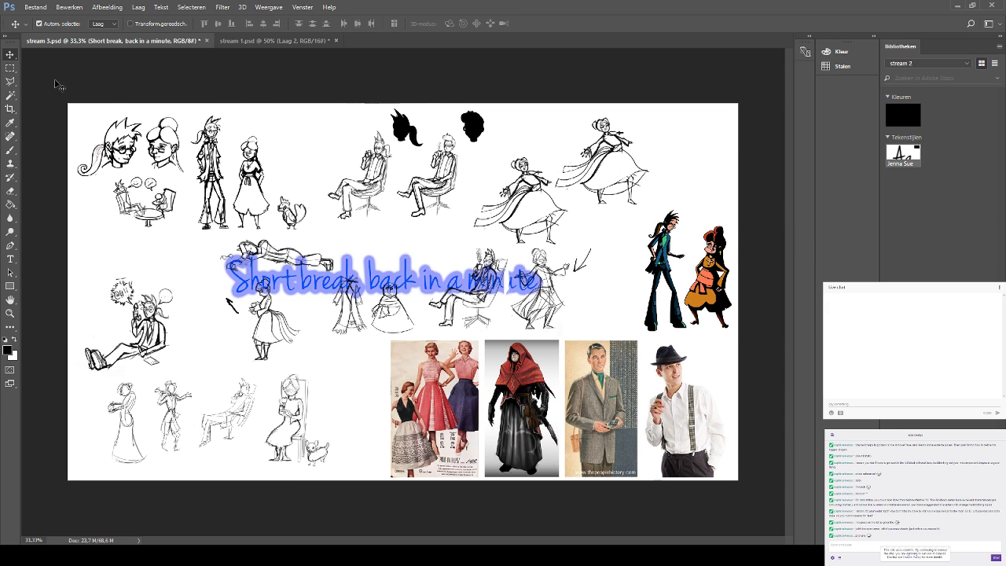
drag(369, 284, 261, 304)
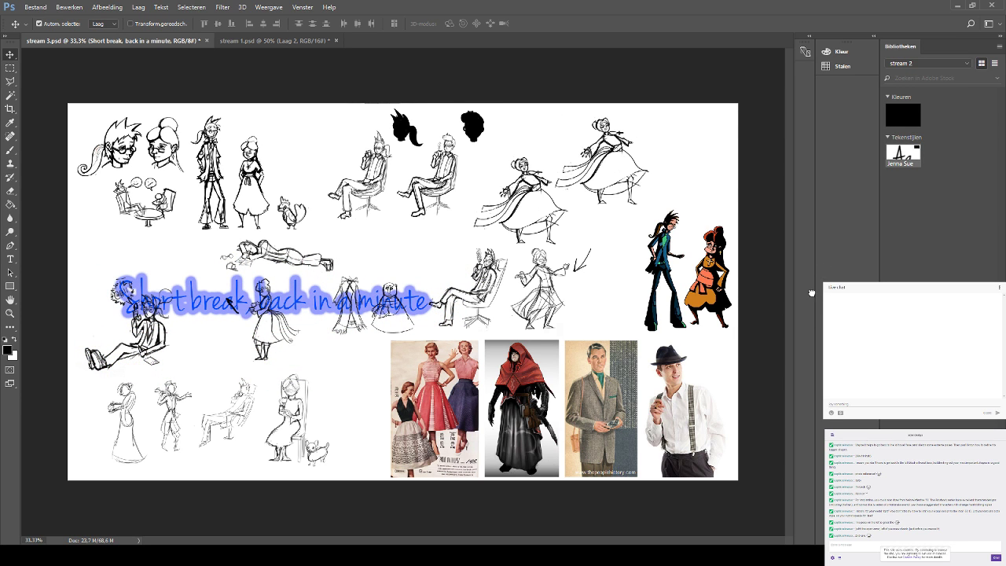
drag(375, 303, 498, 257)
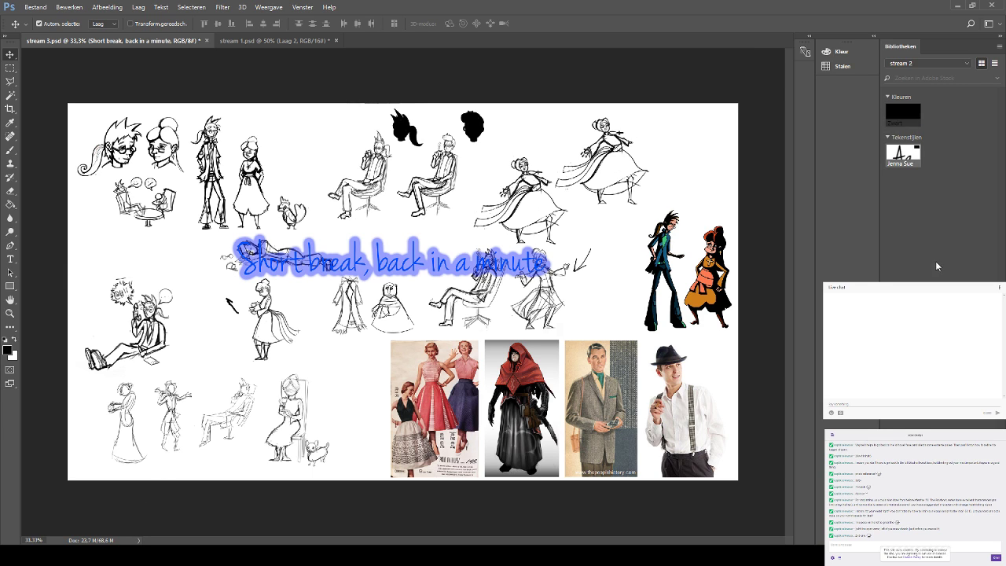
Hide the break message and make the copied dancing figure's layer active, toggling its visibility to identify it.
key(ctrl+comma)
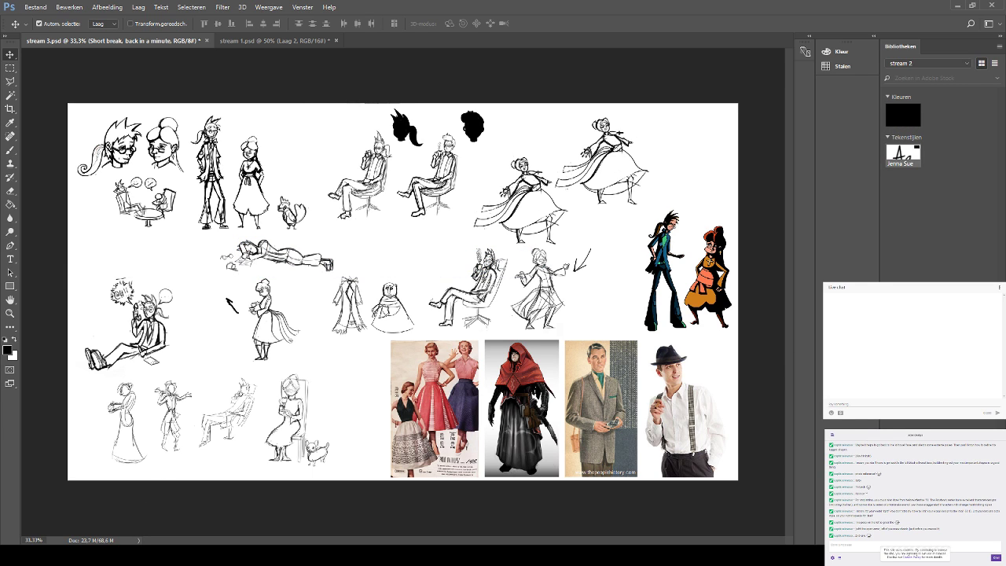
click(8, 154)
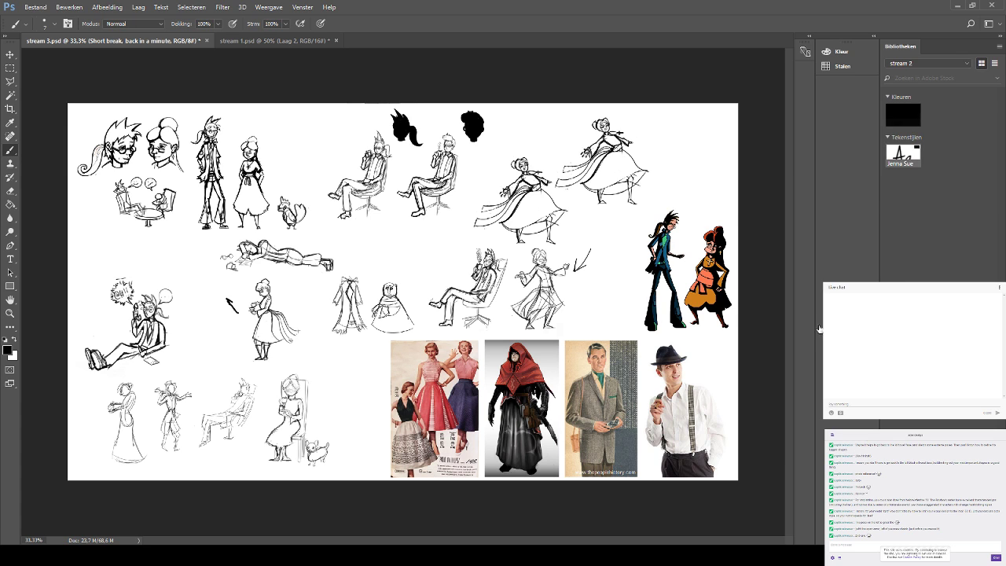
key(alt+bracketleft)
key(ctrl+comma)
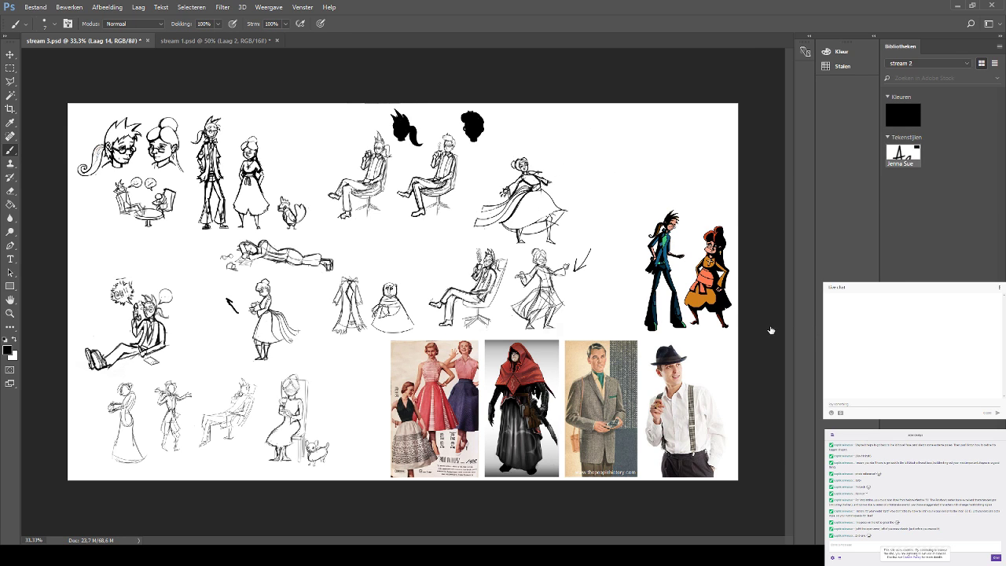
key(ctrl+comma)
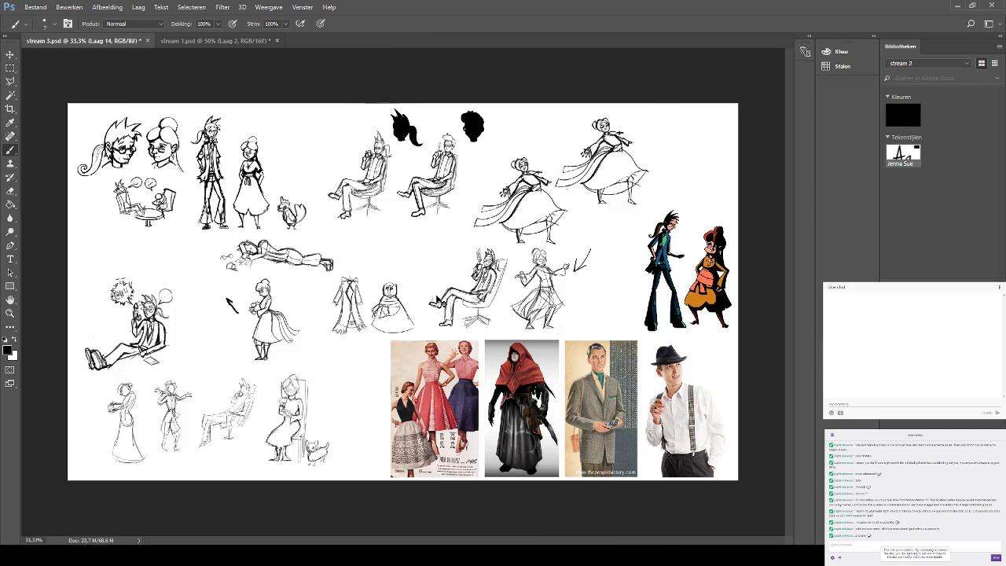
Erase both sleeved arms of the copied dancing figure with a smaller eraser, keeping the hands.
key(ctrl+plus)
key(ctrl+plus)
drag(443, 146, 268, 167)
mouse_move(434, 84)
mouse_down()
mouse_move(322, 240)
mouse_move(359, 188)
mouse_up()
mouse_move(339, 225)
mouse_down()
mouse_move(350, 194)
mouse_move(314, 297)
mouse_up()
mouse_move(346, 202)
mouse_down()
mouse_move(323, 233)
mouse_move(311, 286)
mouse_up()
key(ctrl+plus)
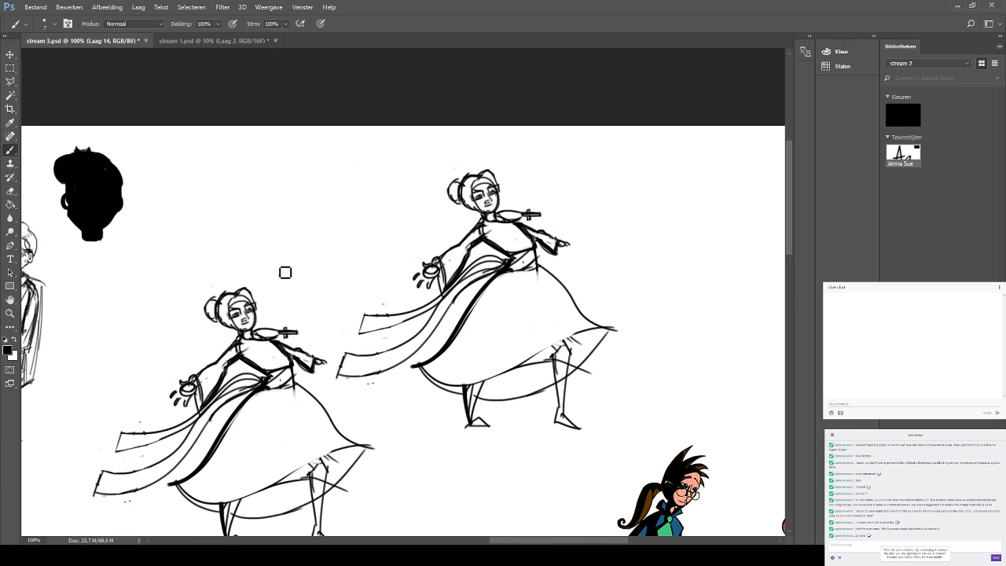
drag(433, 233, 370, 180)
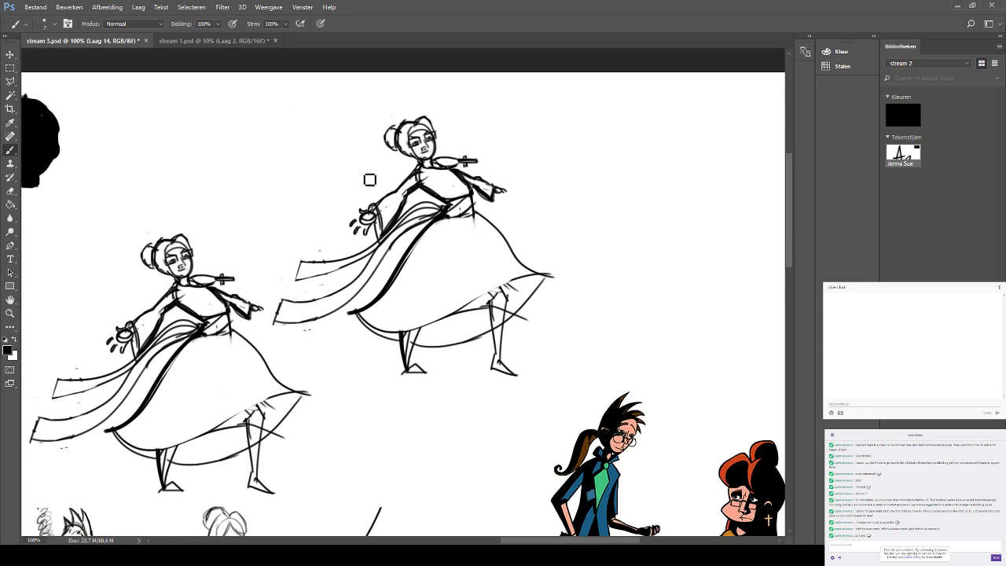
click(11, 191)
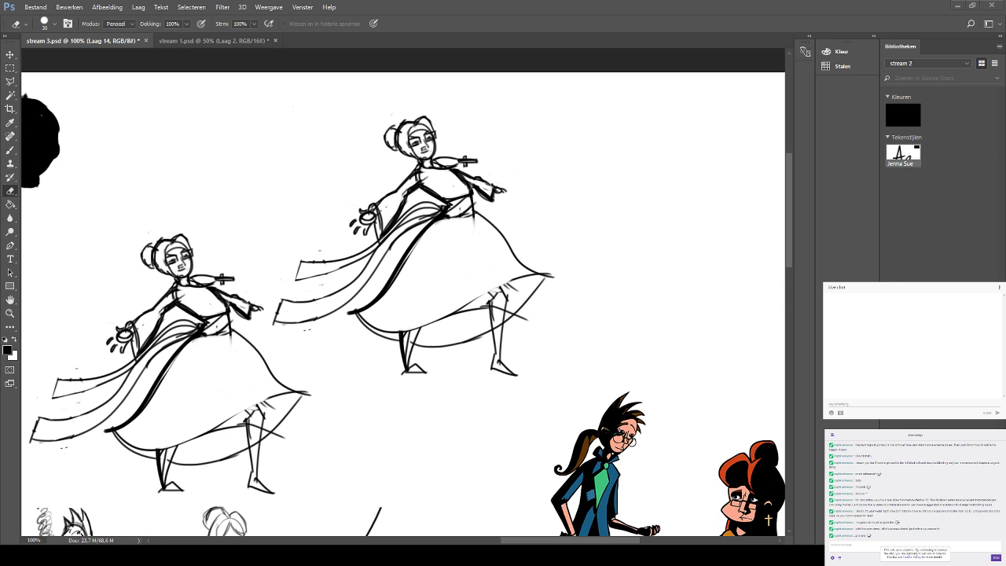
key(bracketleft)
key(bracketleft)
mouse_move(387, 234)
mouse_down()
mouse_move(417, 189)
mouse_move(372, 206)
mouse_move(418, 186)
mouse_up()
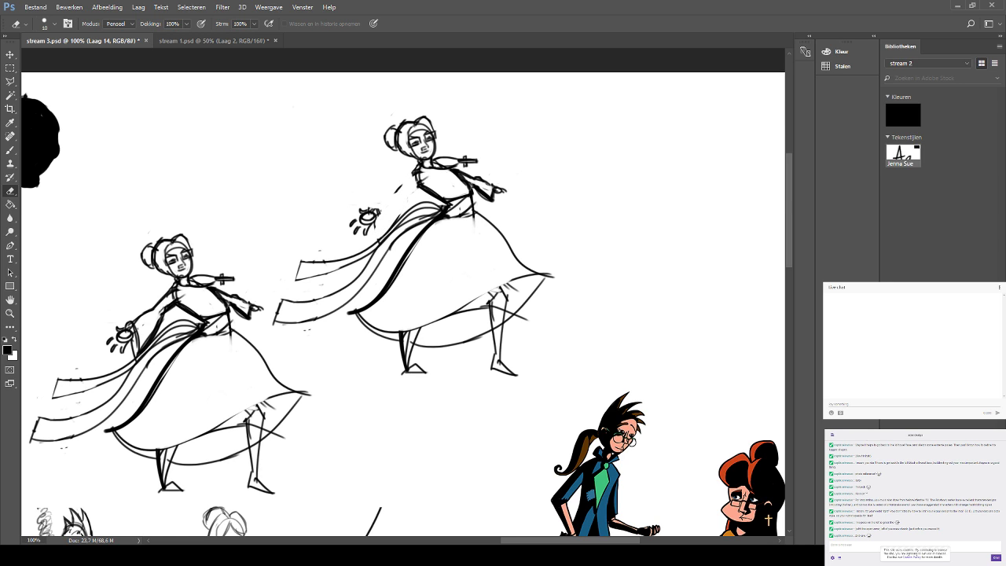
mouse_move(482, 181)
mouse_down()
mouse_move(471, 180)
mouse_move(487, 201)
mouse_move(496, 196)
mouse_up()
mouse_move(399, 190)
mouse_down()
mouse_move(387, 197)
mouse_move(400, 189)
mouse_up()
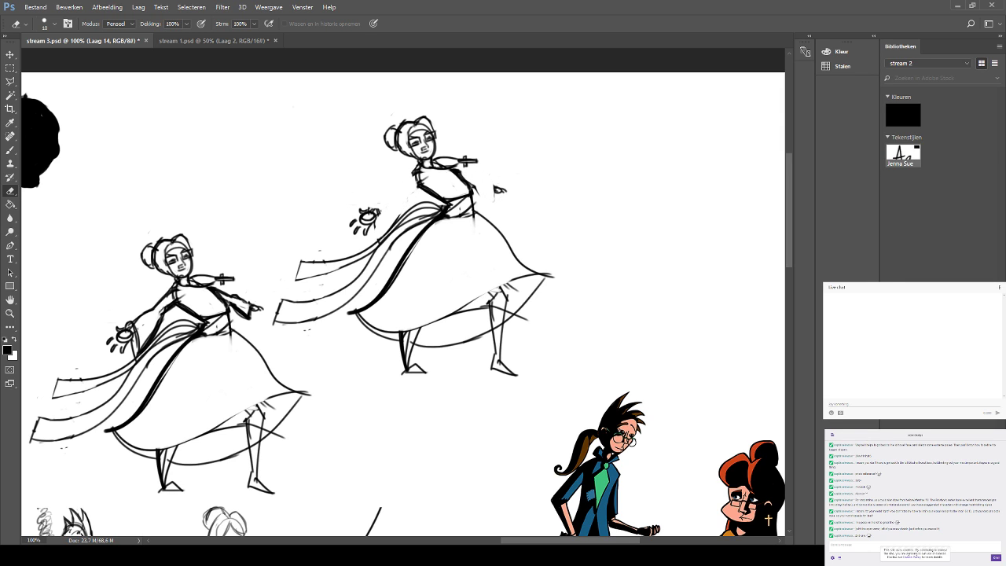
Redraw the copied figure's arm on the sash side as a slim arm joining the shoulder to the open hand.
click(10, 149)
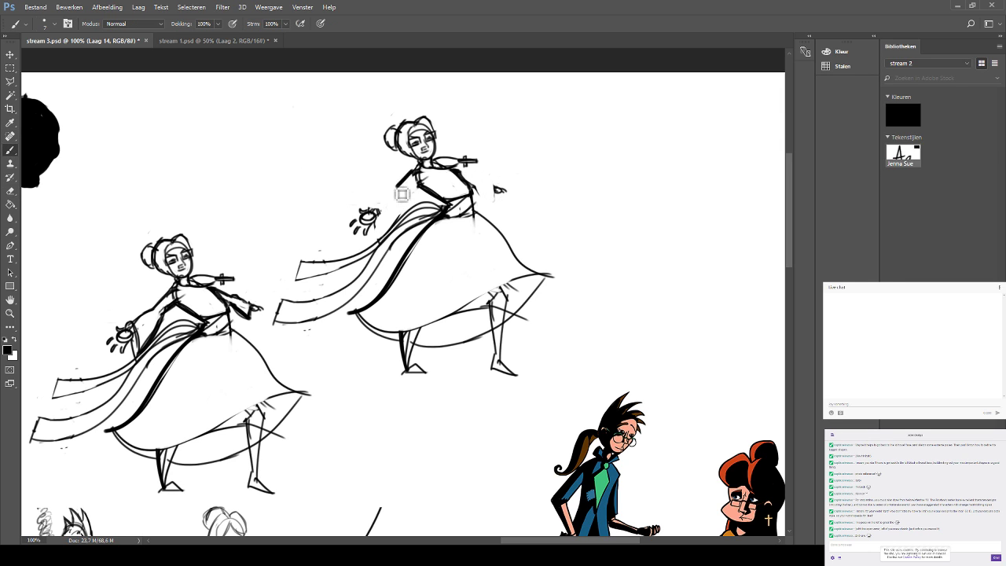
drag(417, 168, 391, 187)
mouse_move(406, 183)
mouse_down()
mouse_move(378, 205)
mouse_move(393, 202)
mouse_up()
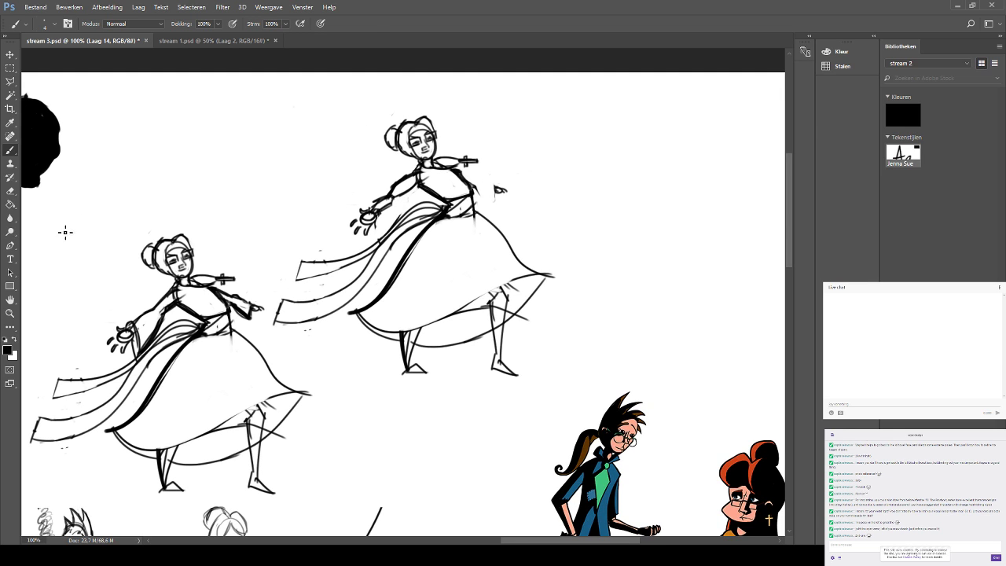
click(10, 190)
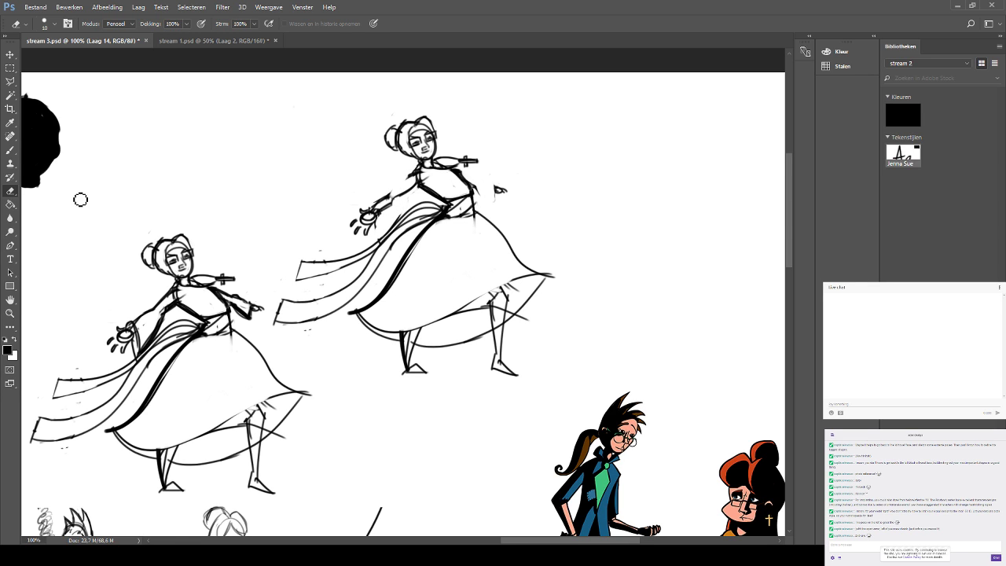
click(10, 149)
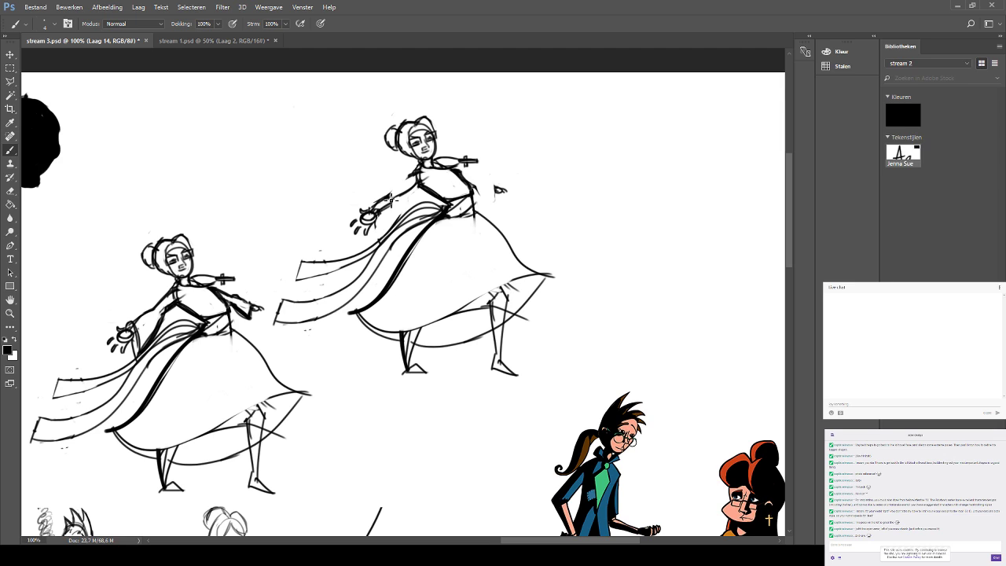
drag(392, 198, 416, 179)
drag(417, 173, 396, 201)
drag(384, 210, 400, 202)
key(ctrl+z)
drag(382, 214, 398, 203)
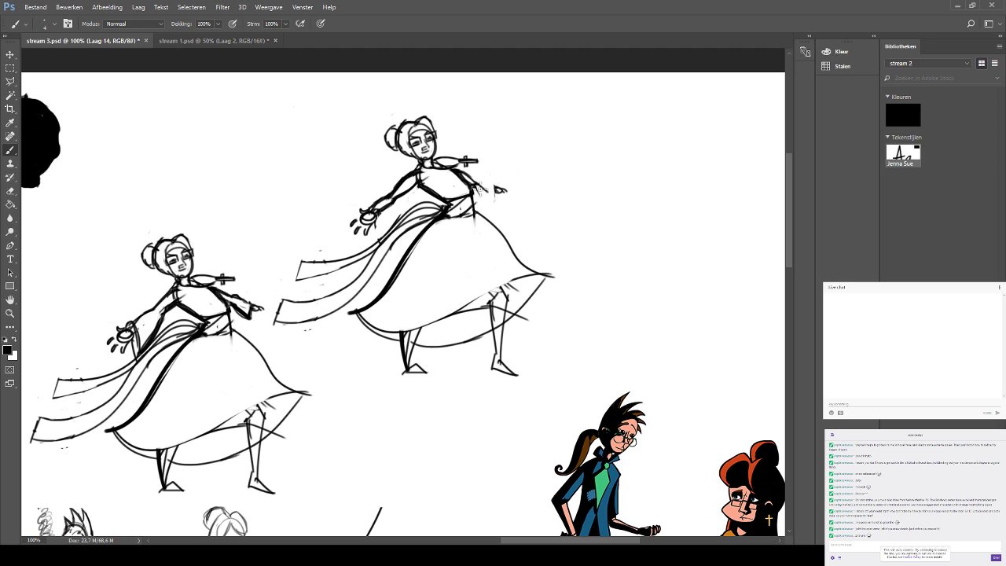
Redraw the copied figure's arm on the side away from the sash as a slim arm, replacing the leftover old hand.
drag(473, 185, 505, 189)
key(e)
mouse_move(509, 201)
mouse_down()
mouse_move(512, 186)
mouse_move(485, 187)
mouse_up()
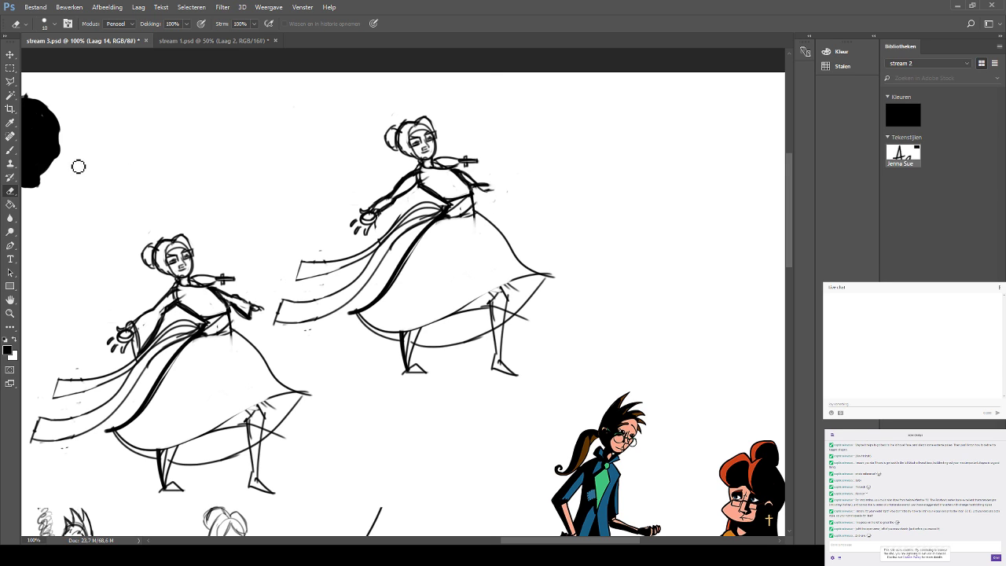
click(10, 149)
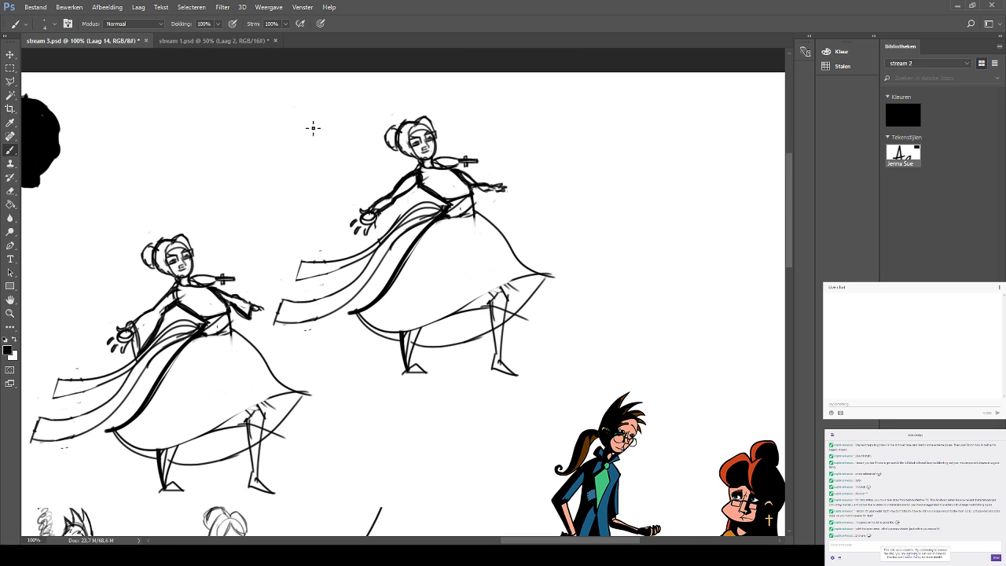
Erase the fingered hand on that slim arm and redraw it as a small closed hand at the wrist.
click(10, 191)
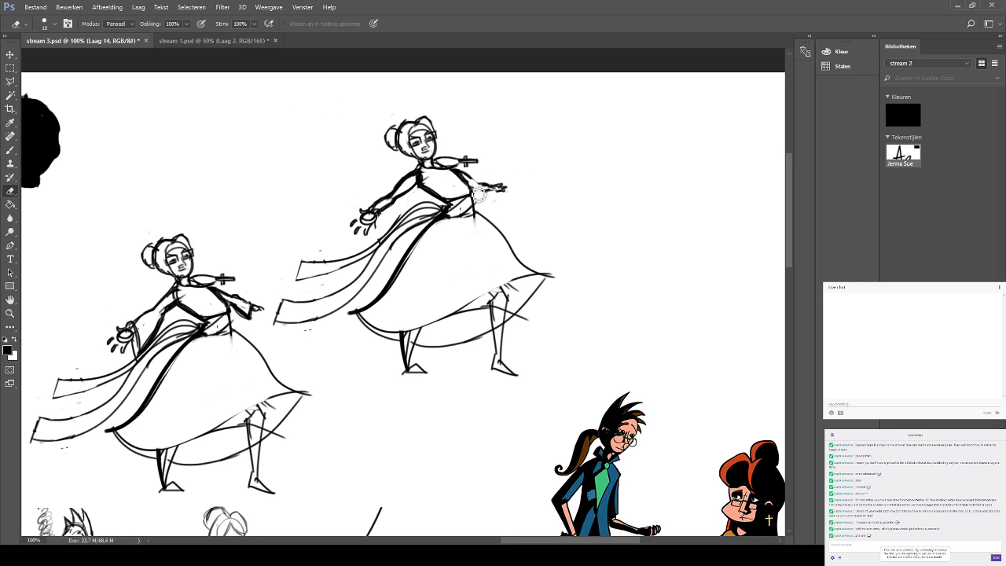
mouse_move(487, 197)
mouse_down()
mouse_move(493, 203)
mouse_move(501, 187)
mouse_up()
click(10, 151)
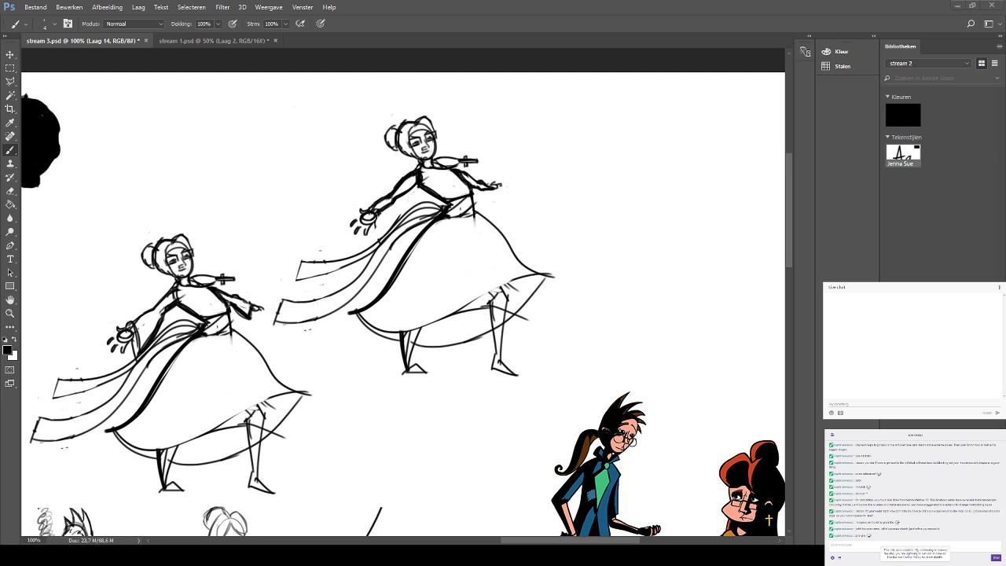
click(10, 191)
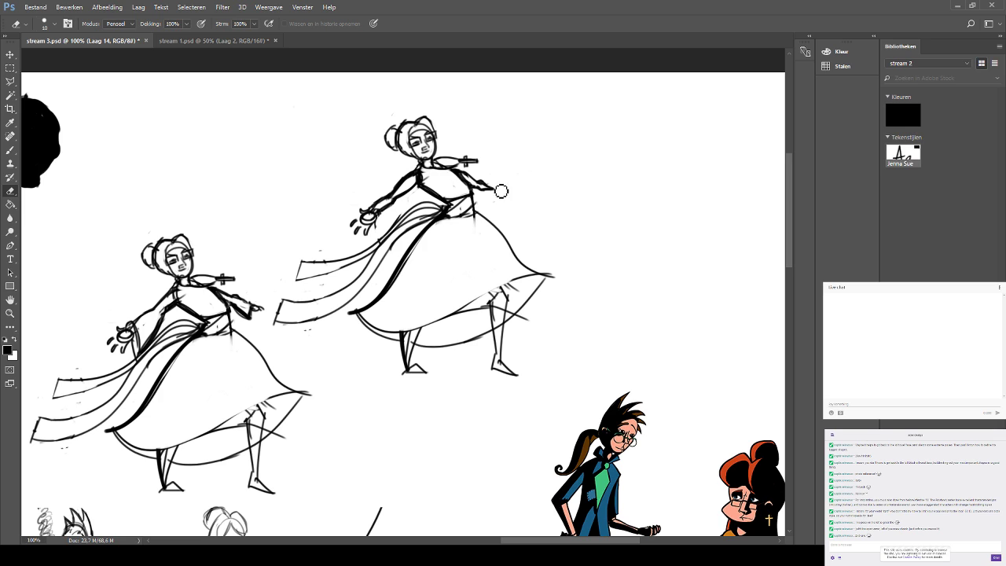
click(10, 149)
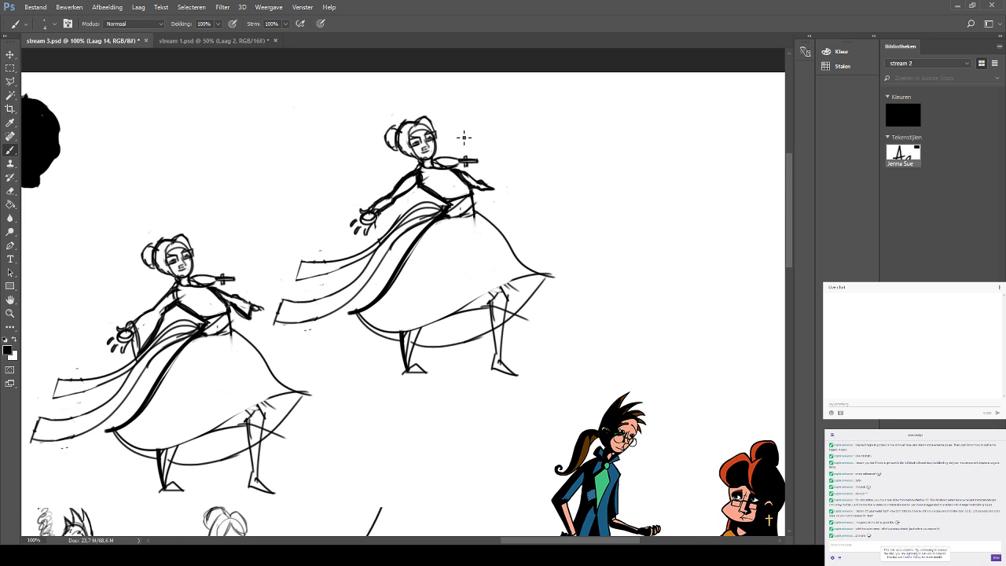
drag(488, 187, 499, 187)
Merge the selected sketch layers into a single layer.
drag(495, 254, 499, 215)
drag(437, 88, 432, 105)
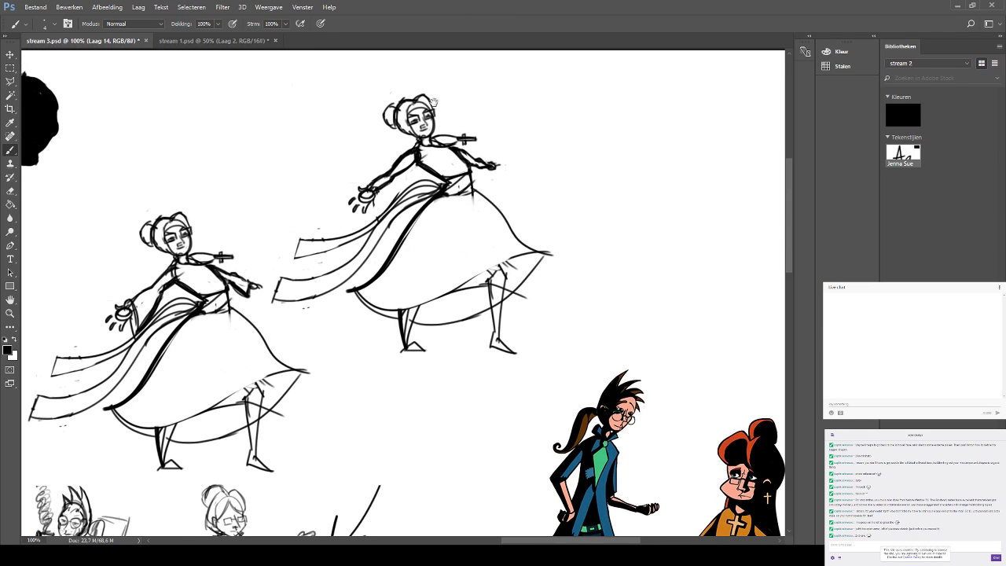
mouse_move(421, 165)
mouse_down()
mouse_move(328, 119)
mouse_move(333, 136)
mouse_up()
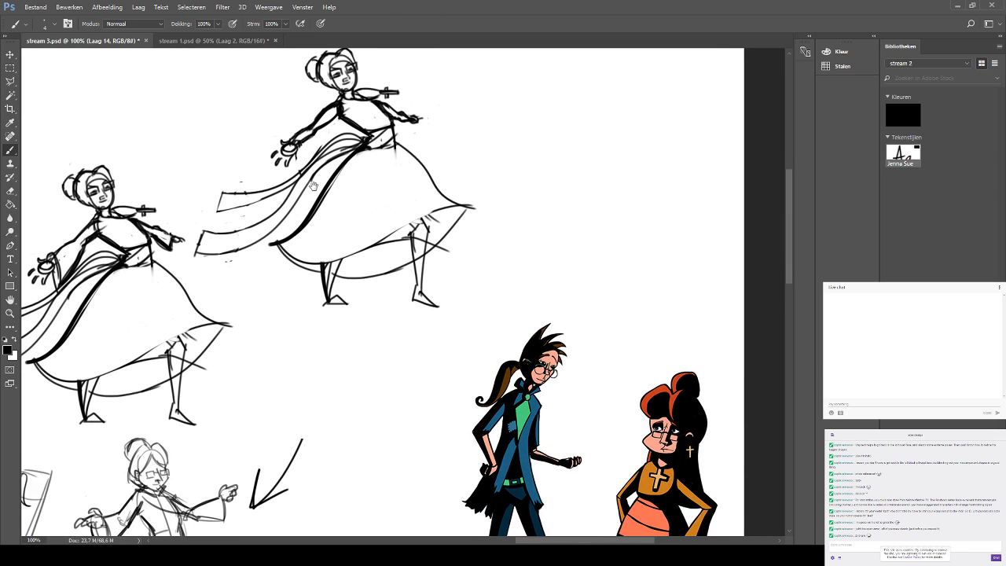
mouse_move(252, 235)
mouse_down()
mouse_move(301, 137)
mouse_move(415, 122)
mouse_up()
drag(291, 77, 299, 144)
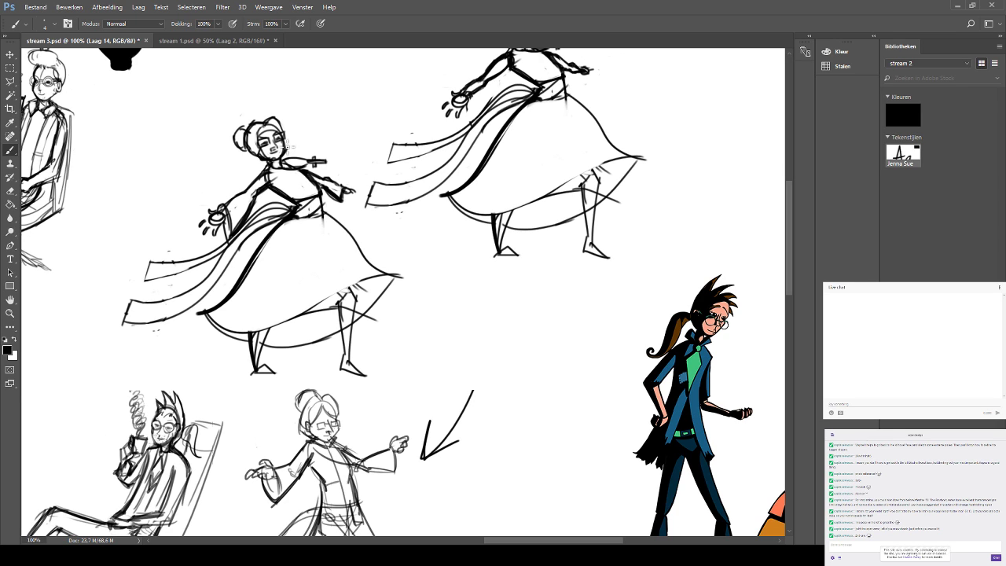
click(11, 190)
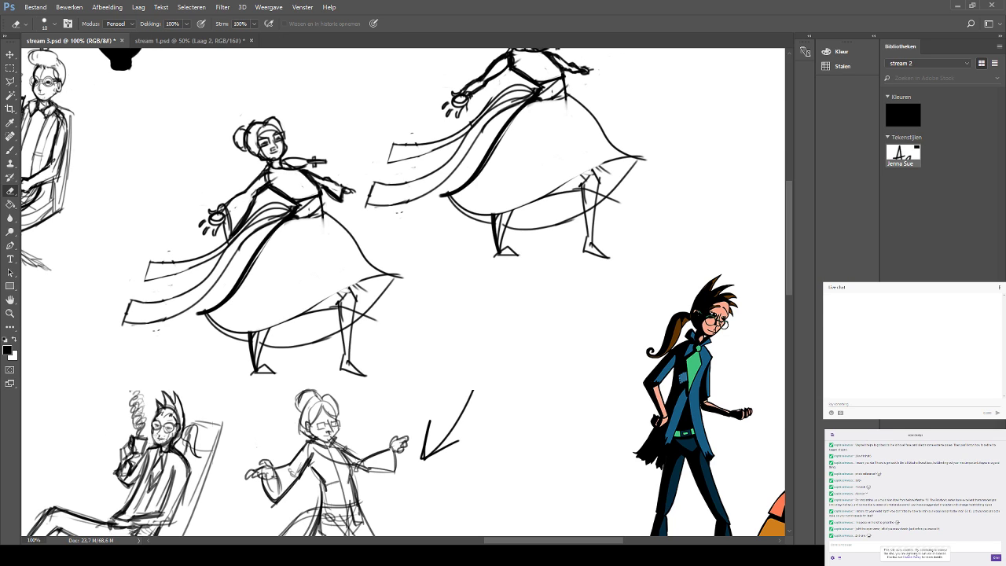
key(ctrl+e)
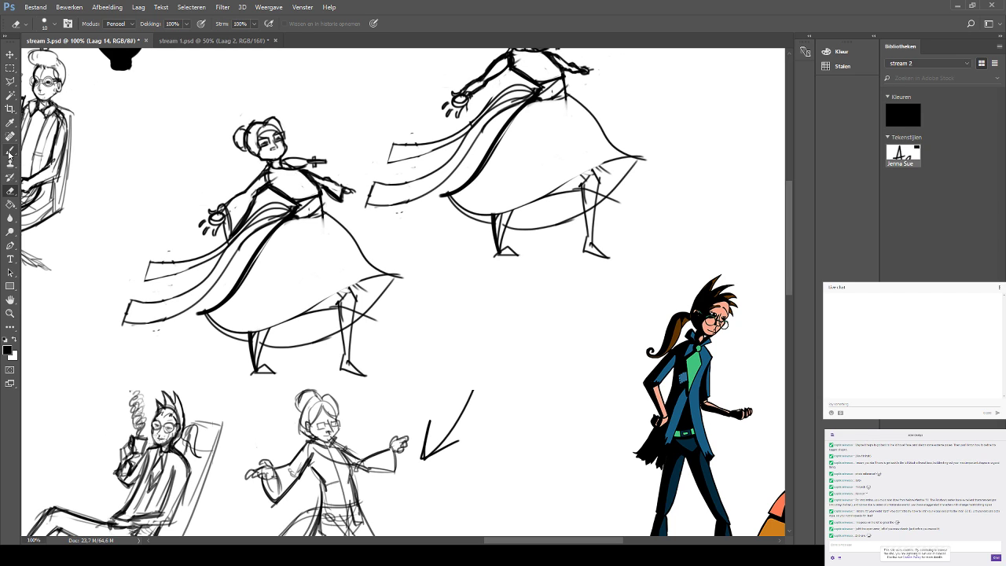
Erase the copied figure's chin and jaw line and redraw them with a more angular shape.
click(10, 151)
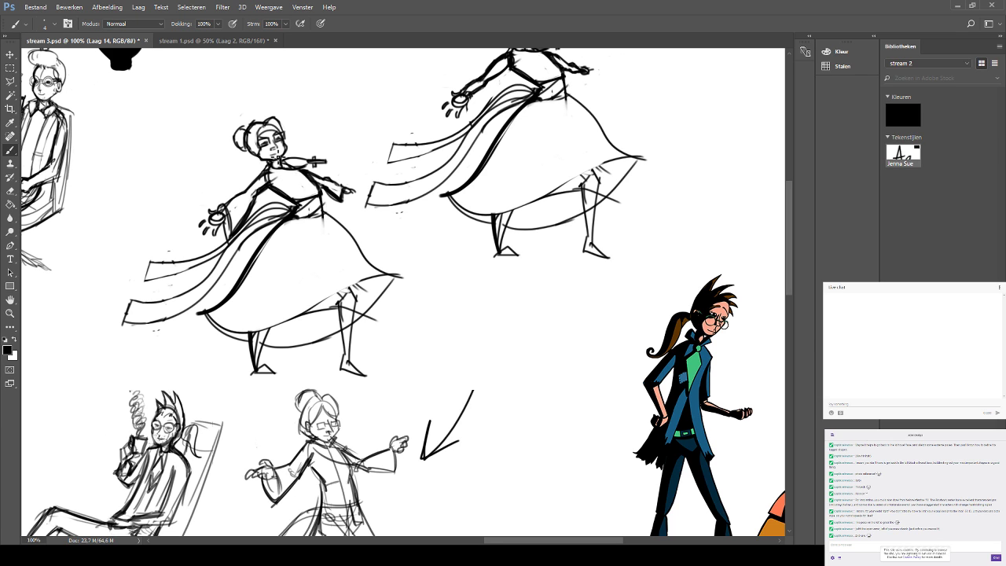
drag(369, 118, 316, 163)
drag(373, 124, 348, 159)
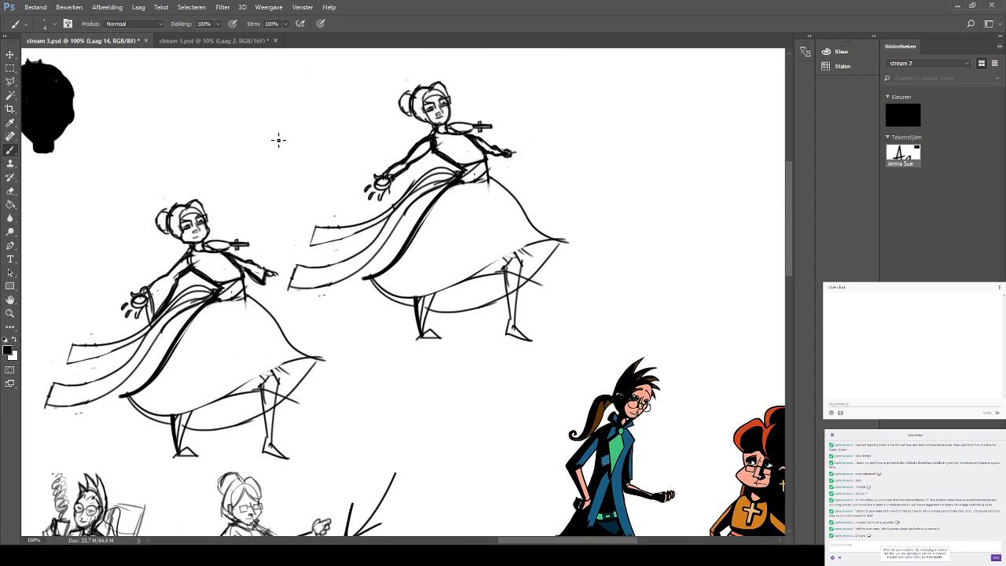
click(10, 190)
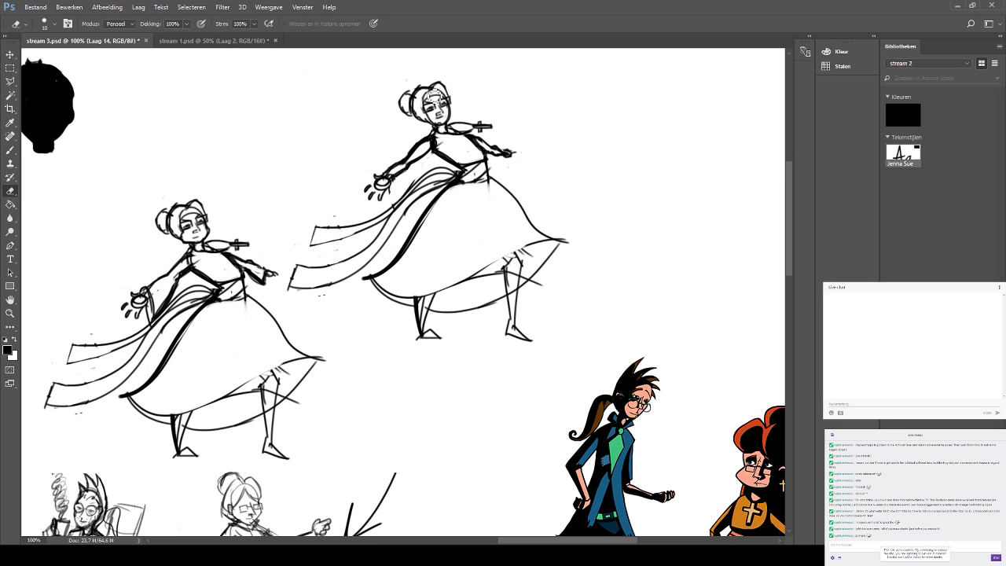
drag(445, 124, 433, 126)
click(10, 149)
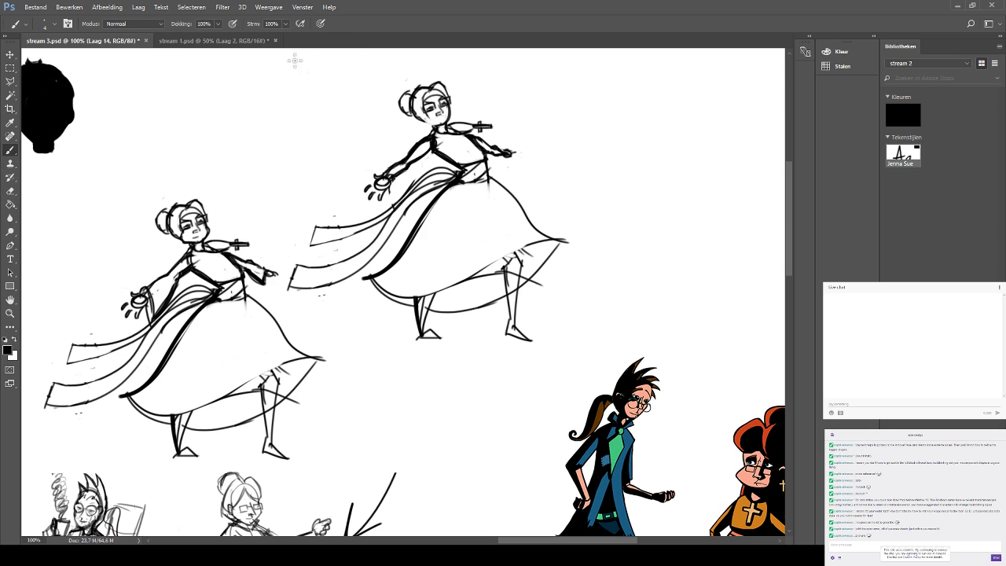
drag(425, 117, 448, 120)
key(ctrl+z)
key(e)
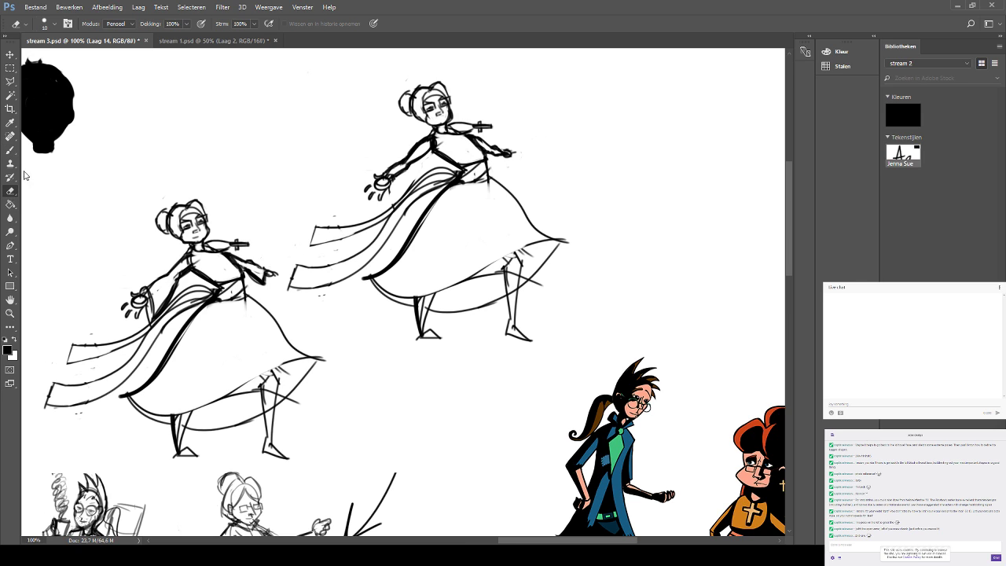
drag(454, 114, 453, 122)
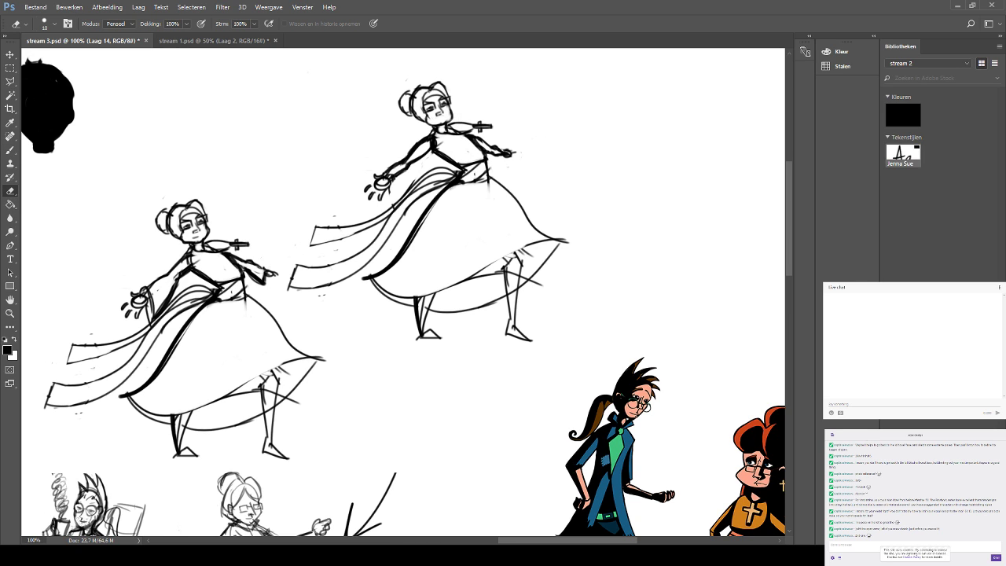
click(13, 148)
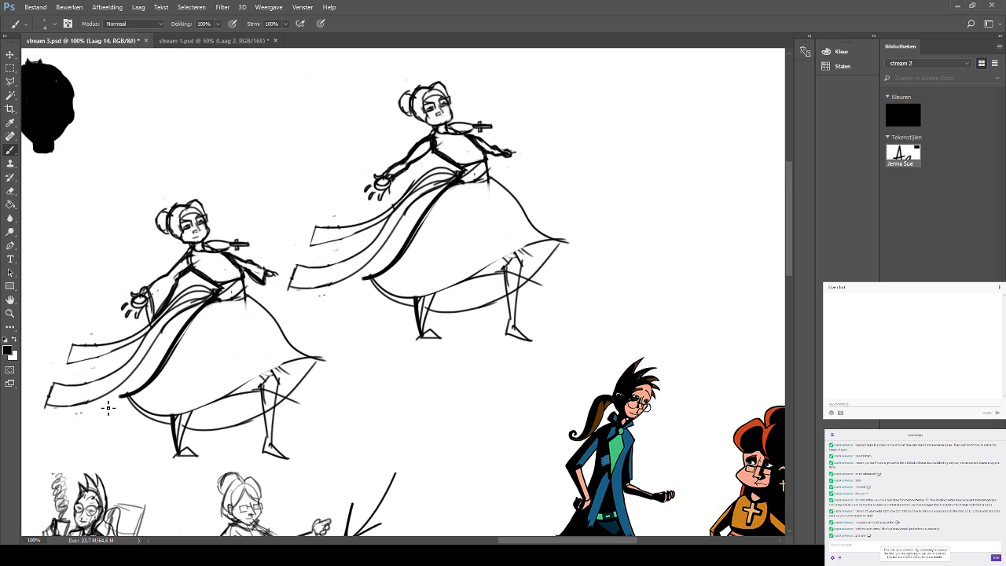
drag(436, 121, 447, 120)
Erase the copied figure's bun and hair, keeping the face, and return to the brush.
click(10, 191)
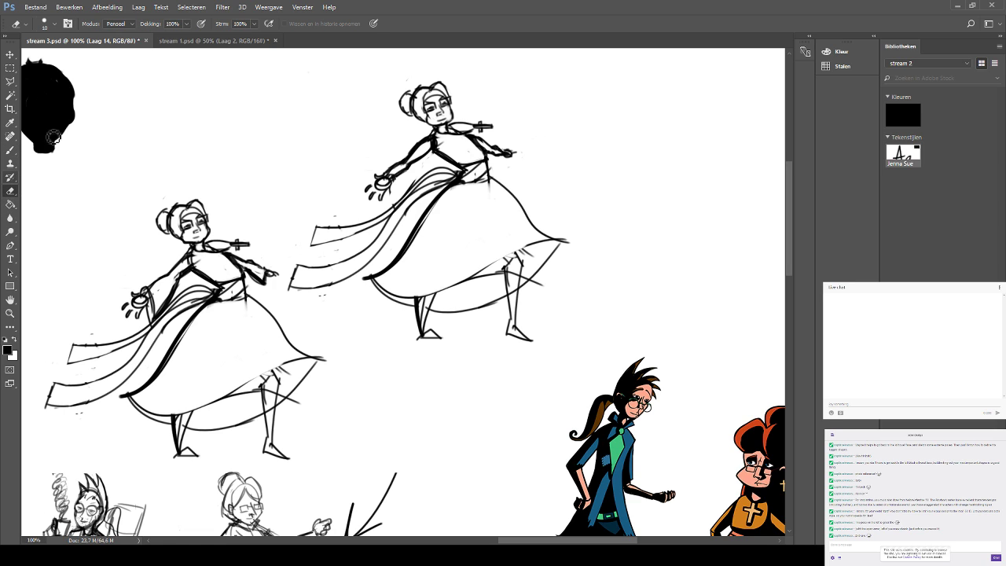
mouse_move(404, 110)
mouse_down()
mouse_move(429, 82)
mouse_move(417, 93)
mouse_move(441, 83)
mouse_move(420, 104)
mouse_move(449, 90)
mouse_up()
click(9, 151)
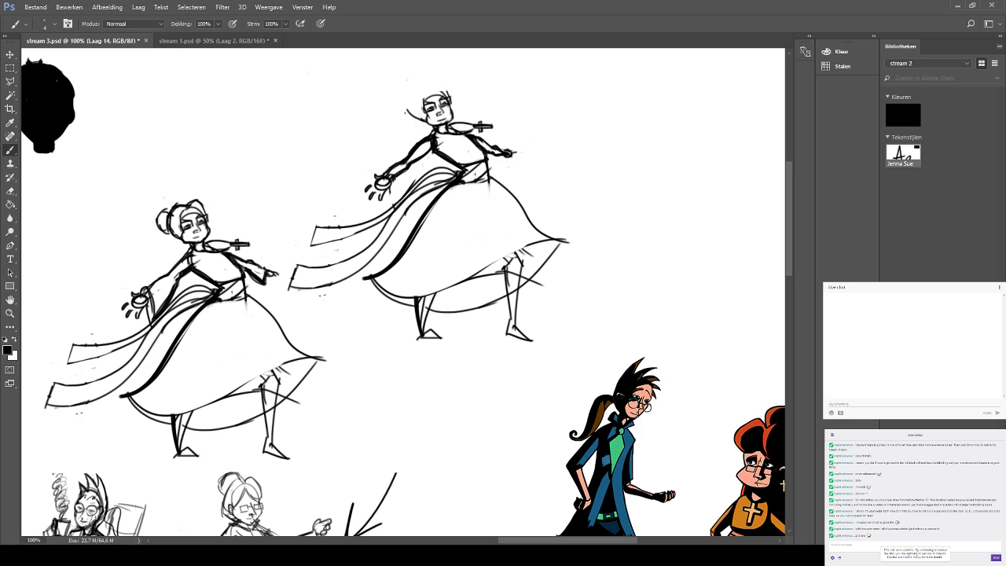
mouse_move(414, 117)
mouse_down()
mouse_move(415, 94)
mouse_move(435, 77)
mouse_up()
key(ctrl+z)
key(ctrl+z)
key(ctrl+z)
mouse_move(418, 126)
mouse_down()
mouse_move(416, 94)
mouse_move(441, 63)
mouse_move(444, 89)
mouse_move(465, 72)
mouse_up()
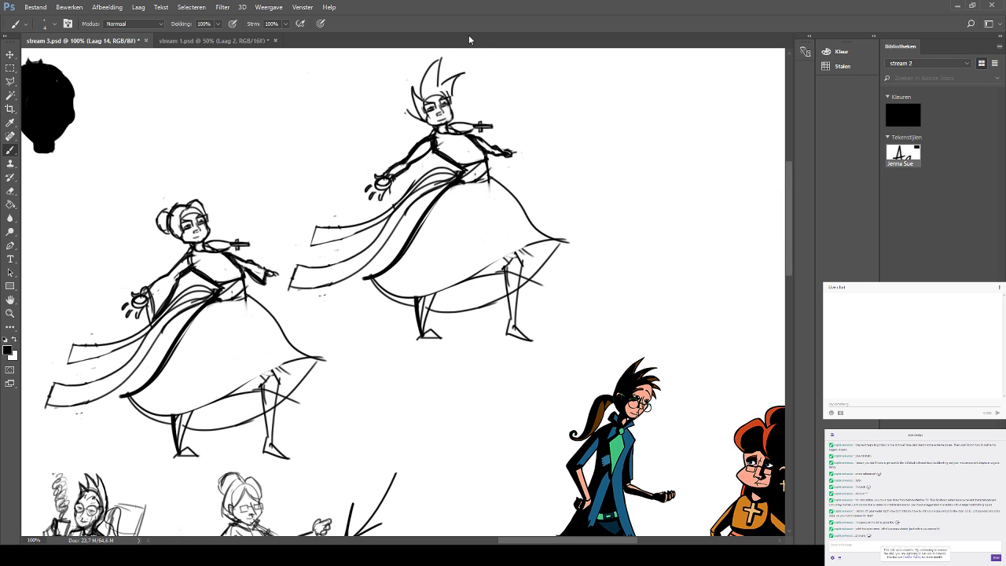
mouse_move(429, 127)
mouse_down()
mouse_move(434, 137)
mouse_move(445, 130)
mouse_up()
key(ctrl+alt+z)
key(ctrl+alt+z)
key(ctrl+alt+z)
key(ctrl+alt+z)
key(ctrl+alt+z)
key(ctrl+alt+z)
key(ctrl+alt+z)
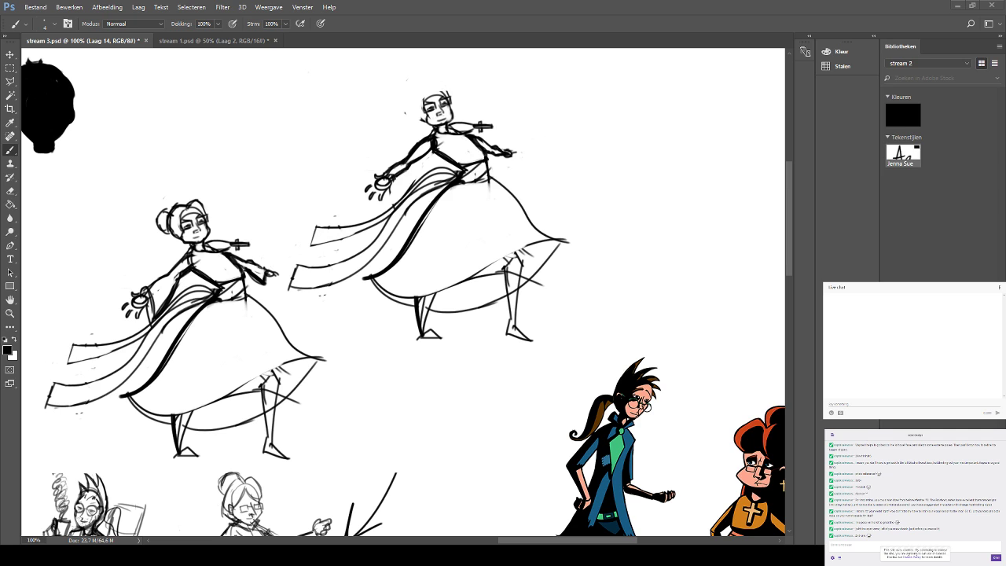
Draw smooth rounded hair around the copied figure's head, framing the face with a fringe.
mouse_move(402, 98)
mouse_down()
mouse_move(444, 185)
mouse_move(436, 160)
mouse_move(436, 175)
mouse_move(444, 147)
mouse_move(438, 180)
mouse_move(435, 167)
mouse_move(453, 149)
mouse_move(437, 164)
mouse_move(443, 154)
mouse_move(468, 139)
mouse_up()
key(ctrl+z)
key(ctrl+z)
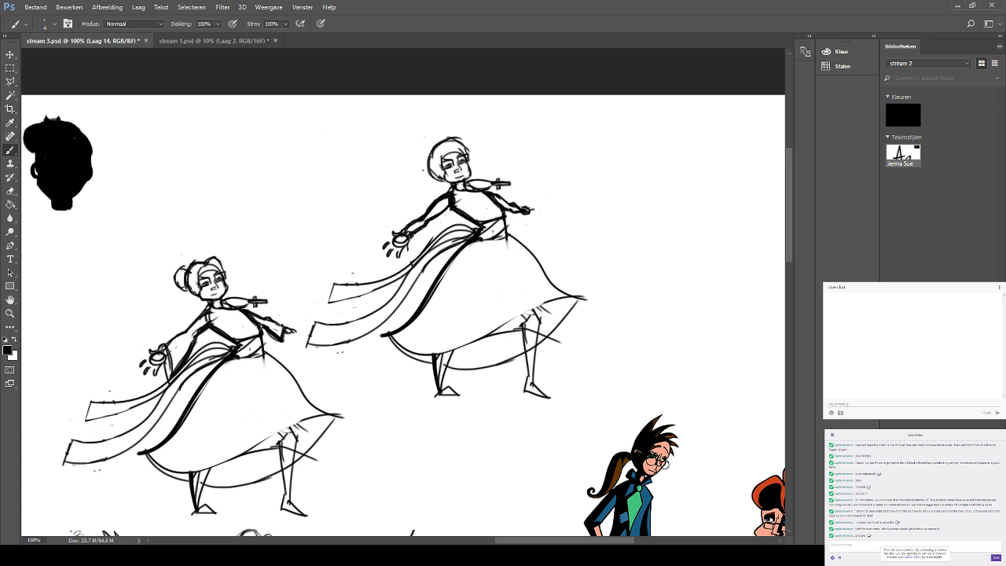
Draw a long ponytail tied at the back of the copied figure's head, ending in a curled tip.
mouse_move(432, 164)
mouse_down()
mouse_move(416, 168)
mouse_move(405, 200)
mouse_up()
key(ctrl+z)
key(ctrl+z)
key(ctrl+z)
drag(428, 154, 403, 209)
mouse_move(432, 163)
mouse_down()
mouse_move(418, 205)
mouse_move(415, 190)
mouse_up()
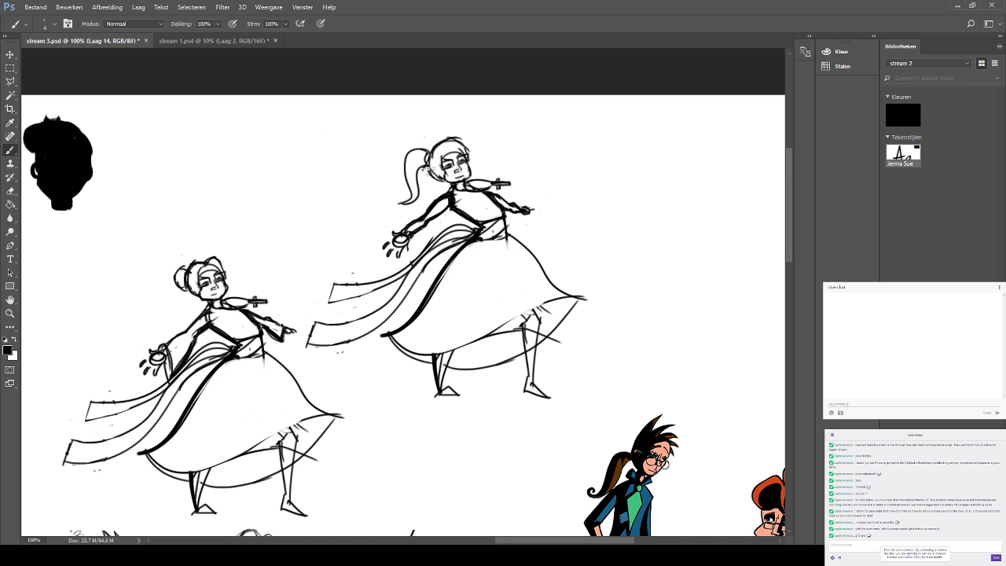
drag(493, 105, 429, 76)
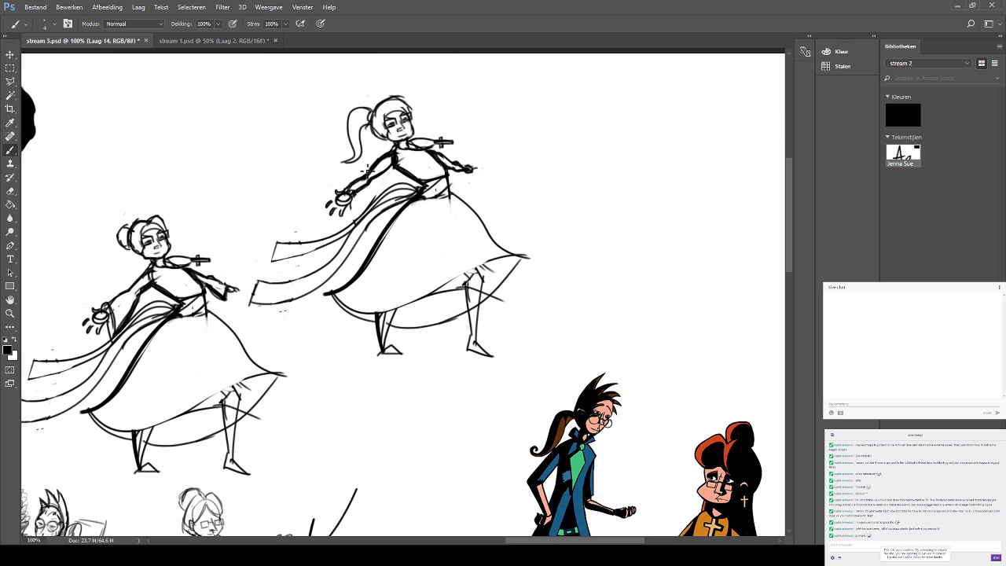
drag(351, 164, 352, 153)
drag(435, 53, 435, 38)
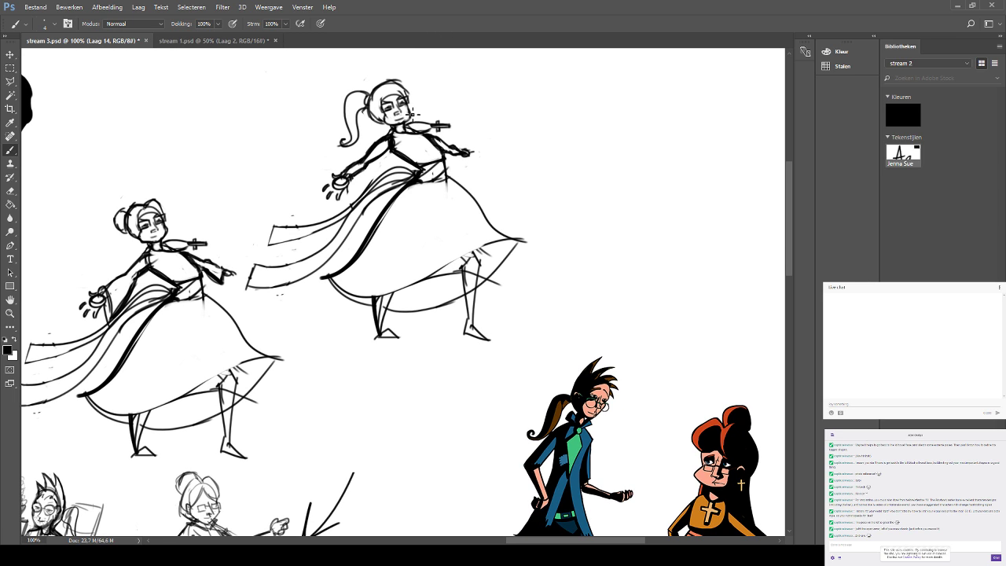
drag(407, 123, 414, 125)
drag(473, 129, 481, 158)
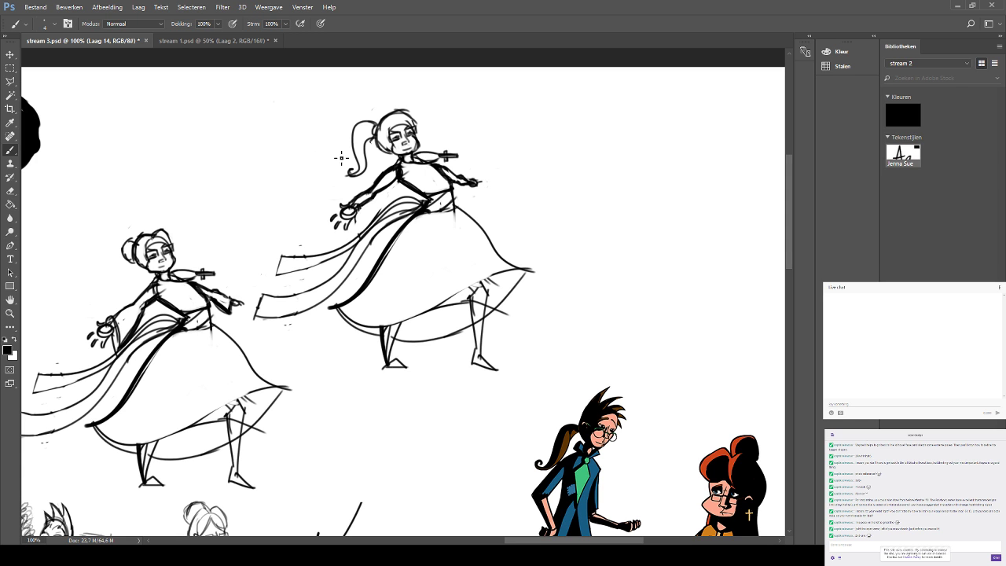
drag(334, 167, 341, 158)
Erase the eyes and eyebrows from the copied figure's face, keeping the nose and mouth.
mouse_move(391, 129)
mouse_down()
mouse_move(398, 90)
mouse_move(374, 171)
mouse_move(364, 159)
mouse_up()
key(ctrl+plus)
key(ctrl+plus)
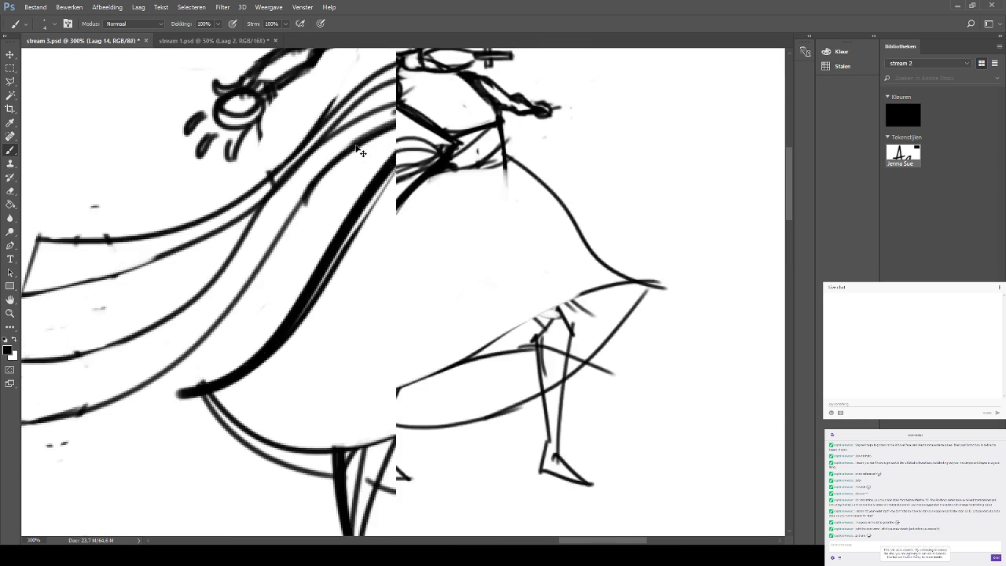
drag(385, 97, 367, 277)
drag(378, 145, 373, 280)
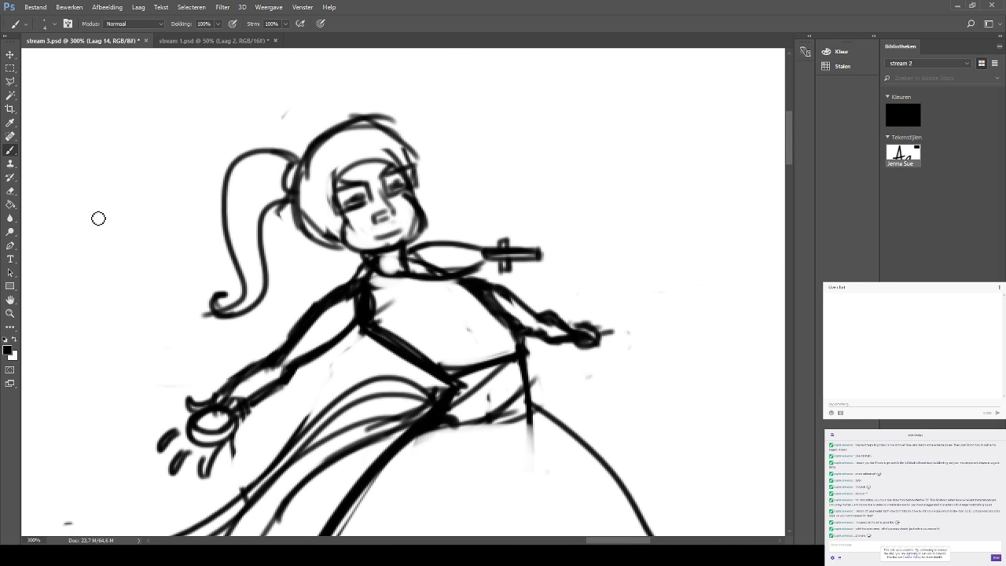
click(10, 191)
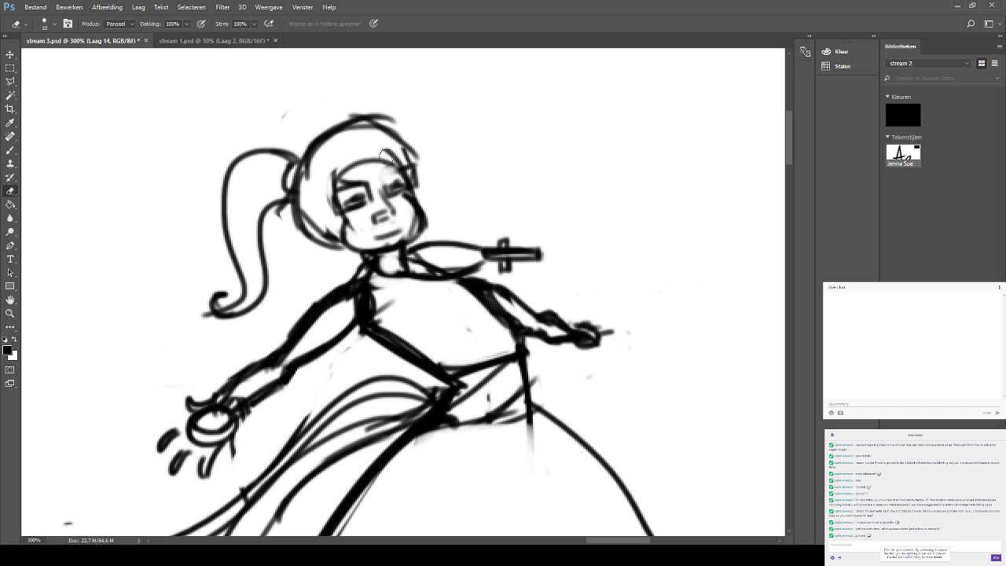
mouse_move(393, 167)
mouse_down()
mouse_move(415, 179)
mouse_move(407, 196)
mouse_move(388, 187)
mouse_move(413, 179)
mouse_move(401, 180)
mouse_up()
mouse_move(351, 211)
mouse_down()
mouse_move(361, 186)
mouse_move(344, 193)
mouse_move(352, 210)
mouse_move(346, 187)
mouse_move(373, 182)
mouse_move(370, 192)
mouse_move(380, 179)
mouse_move(406, 174)
mouse_move(422, 206)
mouse_up()
key(b)
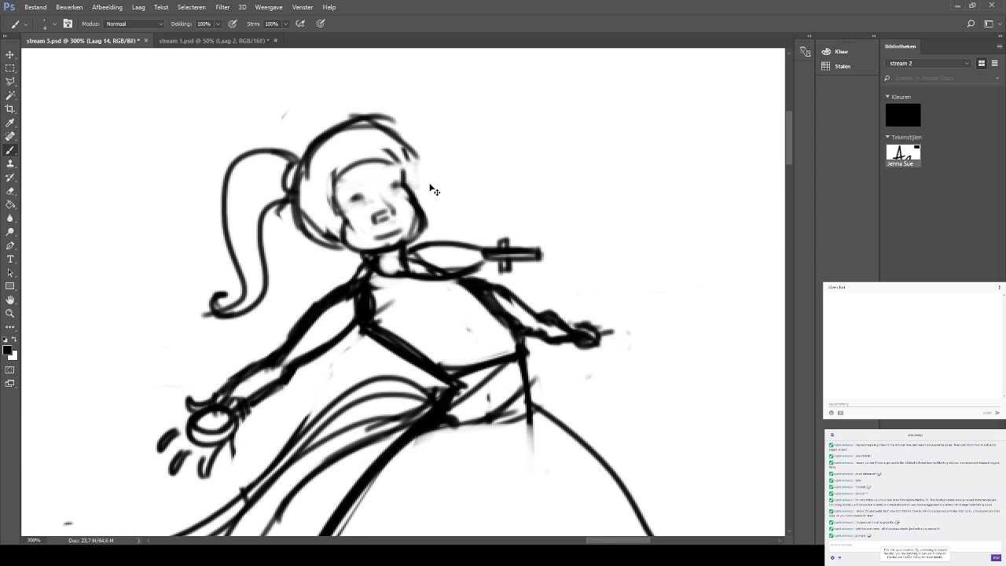
Draw rectangular glasses with new eyes behind the lenses on the copied figure's face.
scroll(433, 189, down, 5)
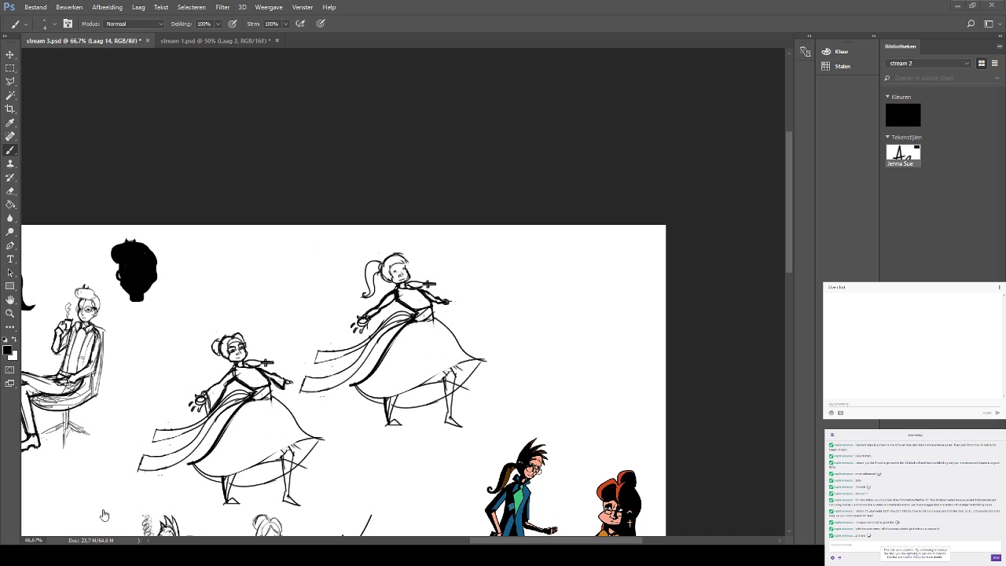
key(ctrl+plus)
key(ctrl+plus)
key(ctrl+plus)
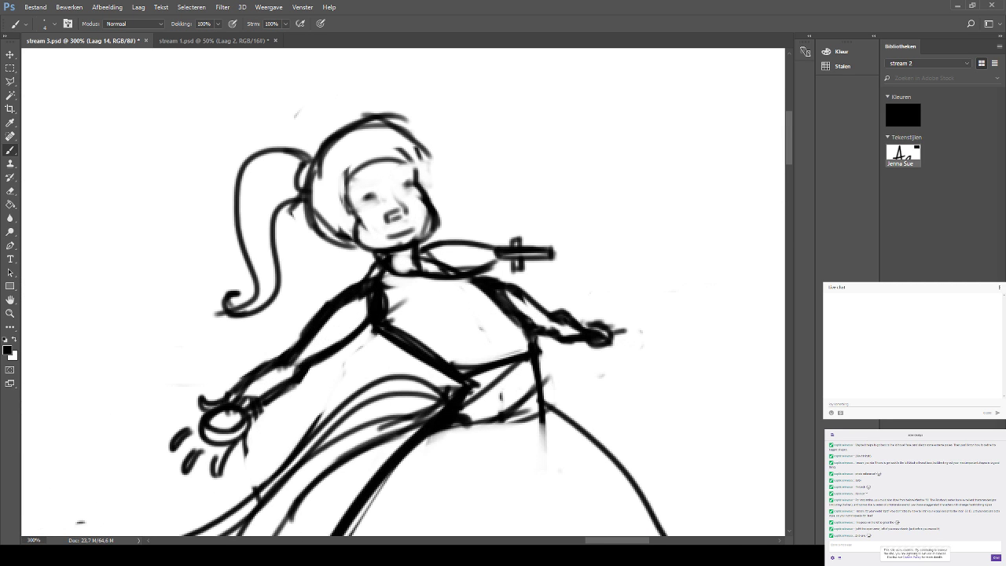
drag(323, 124, 360, 83)
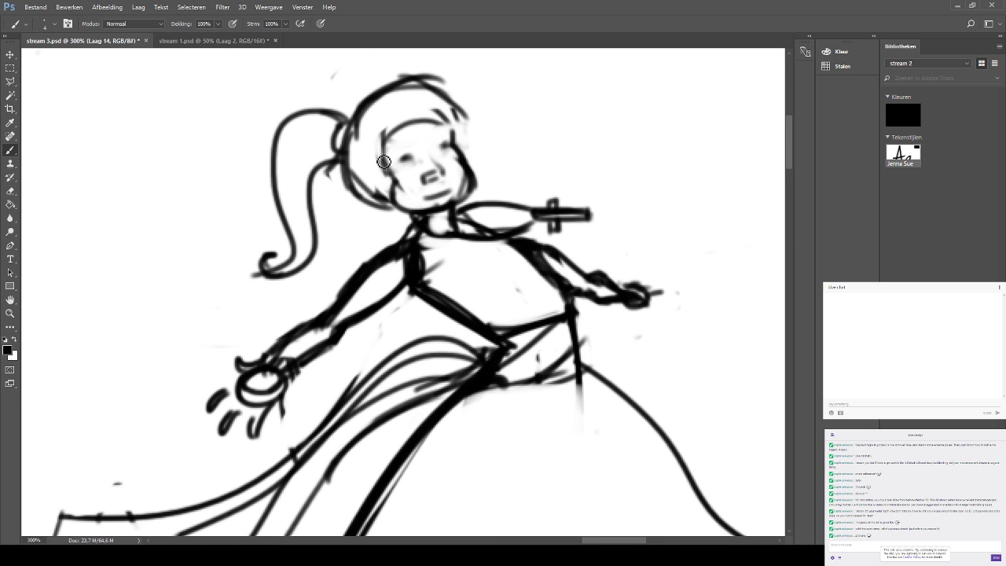
mouse_move(391, 164)
mouse_down()
mouse_move(418, 174)
mouse_move(410, 148)
mouse_move(434, 157)
mouse_move(446, 148)
mouse_move(436, 144)
mouse_move(439, 159)
mouse_move(473, 145)
mouse_move(466, 128)
mouse_move(473, 150)
mouse_move(469, 135)
mouse_move(452, 136)
mouse_up()
key(ctrl+z)
drag(385, 165, 460, 144)
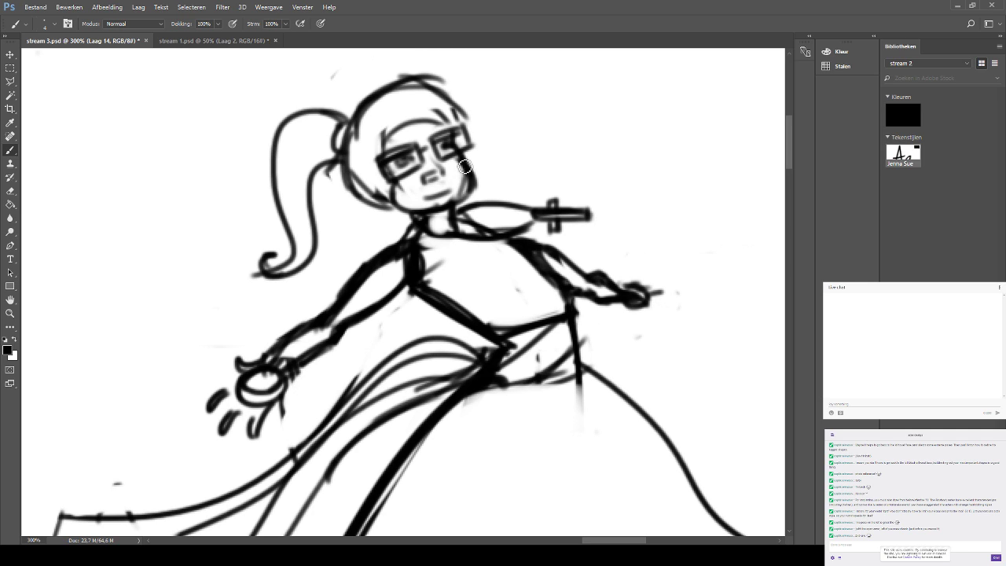
Add the final touch-up to the copied figure's glasses and face, and save the drawing.
drag(438, 177, 471, 126)
key(ctrl+minus)
key(ctrl+minus)
key(ctrl+minus)
key(ctrl+minus)
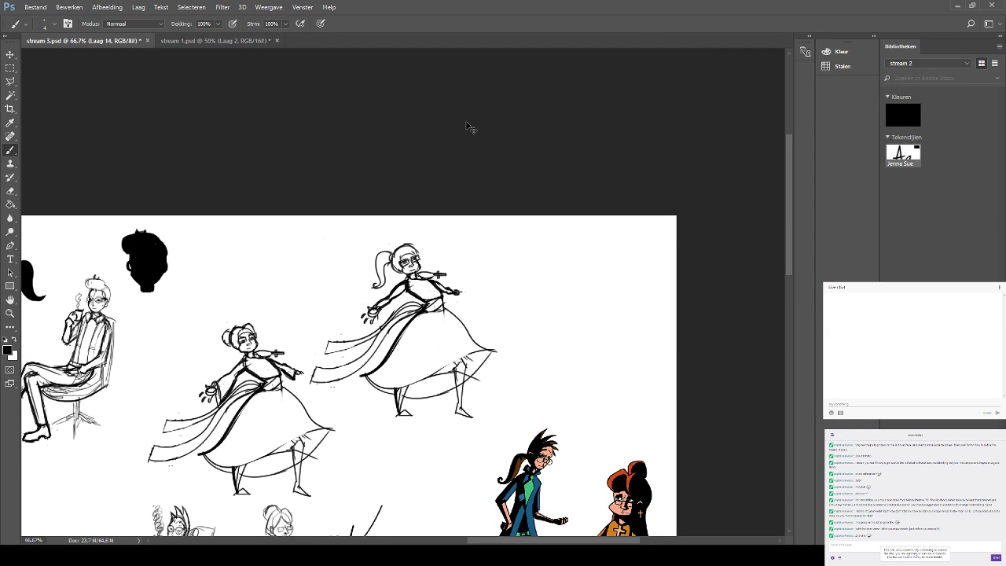
key(ctrl+s)
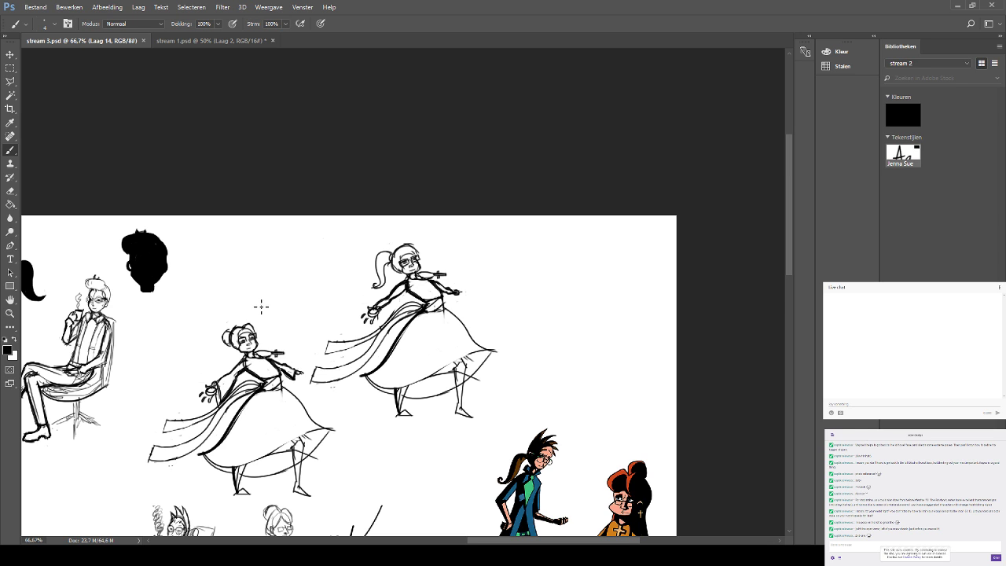
Erase the long curled ponytail from the copied figure, leaving the hair tie at the back of the head.
drag(318, 313, 374, 209)
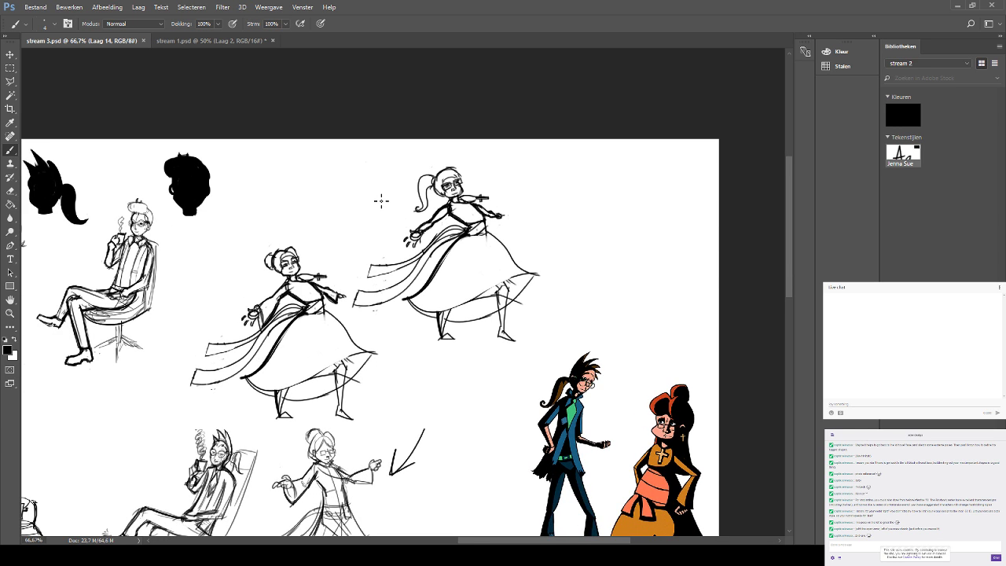
key(ctrl+plus)
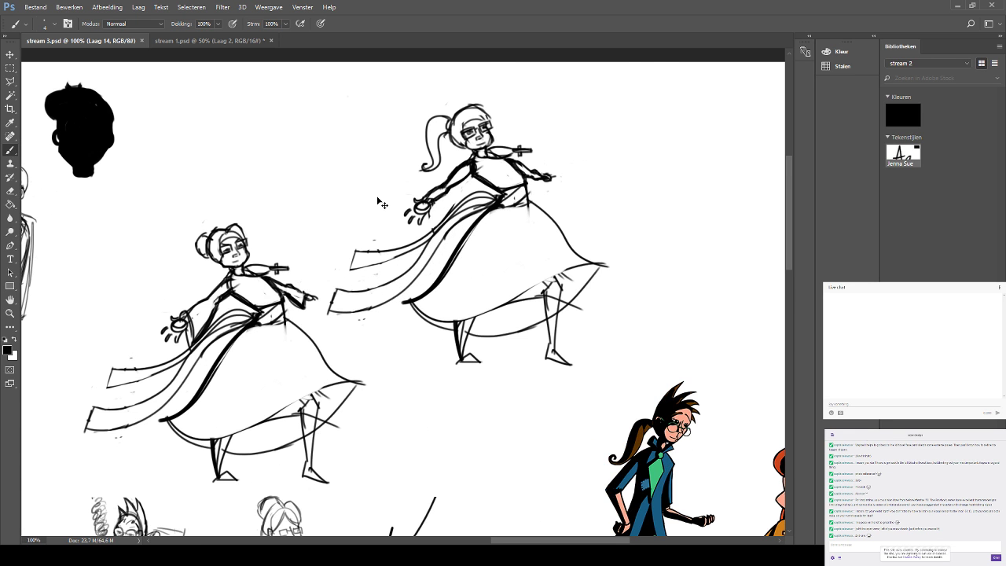
key(ctrl+plus)
drag(594, 143, 444, 390)
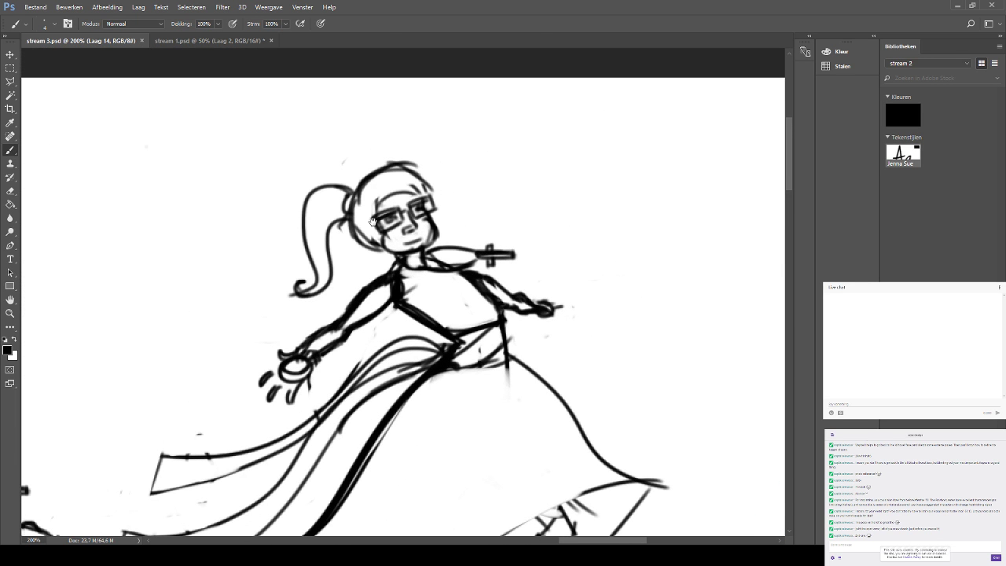
click(11, 191)
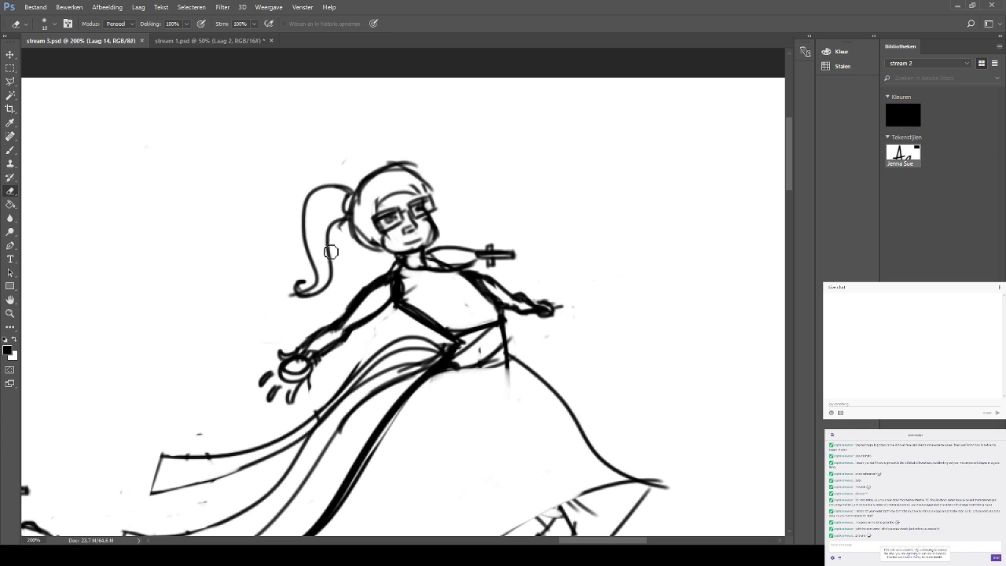
mouse_move(331, 251)
mouse_down()
mouse_move(350, 178)
mouse_move(354, 190)
mouse_move(321, 199)
mouse_move(334, 243)
mouse_move(339, 224)
mouse_move(349, 228)
mouse_move(340, 175)
mouse_move(316, 248)
mouse_move(310, 189)
mouse_move(326, 271)
mouse_move(353, 274)
mouse_move(311, 280)
mouse_move(301, 238)
mouse_move(317, 233)
mouse_move(345, 281)
mouse_move(332, 295)
mouse_move(308, 278)
mouse_up()
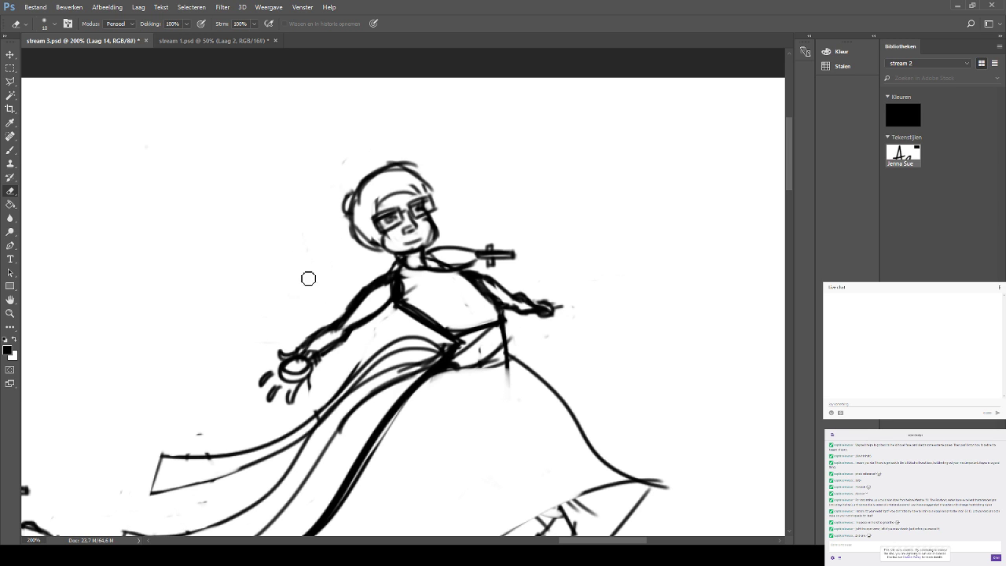
Draw a short, pointed ponytail behind the copied figure's head and erase the old hair tie lines beside it.
click(11, 151)
mouse_move(355, 196)
mouse_down()
mouse_move(325, 215)
mouse_move(343, 251)
mouse_move(350, 233)
mouse_move(341, 244)
mouse_move(327, 238)
mouse_move(352, 225)
mouse_up()
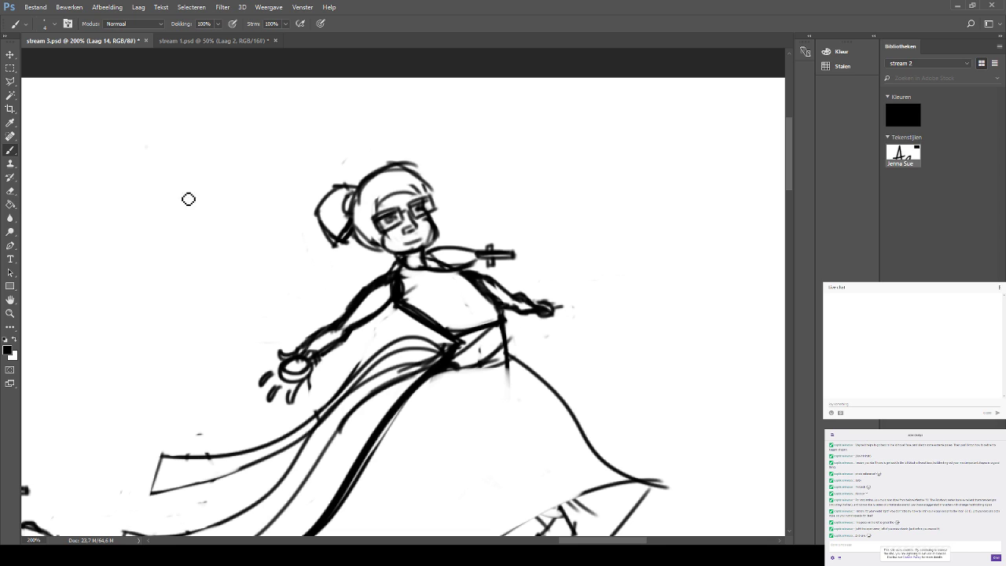
click(10, 177)
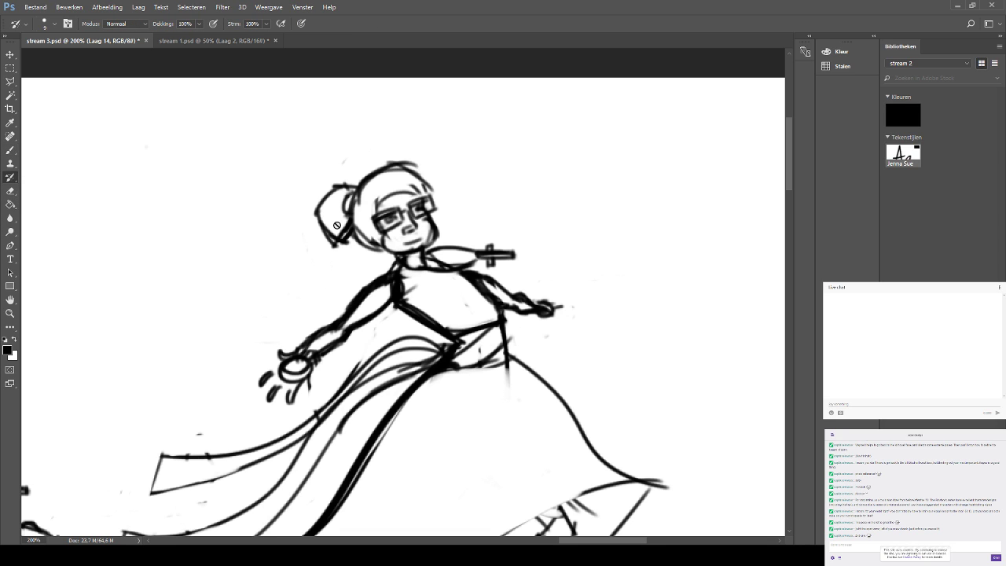
click(11, 190)
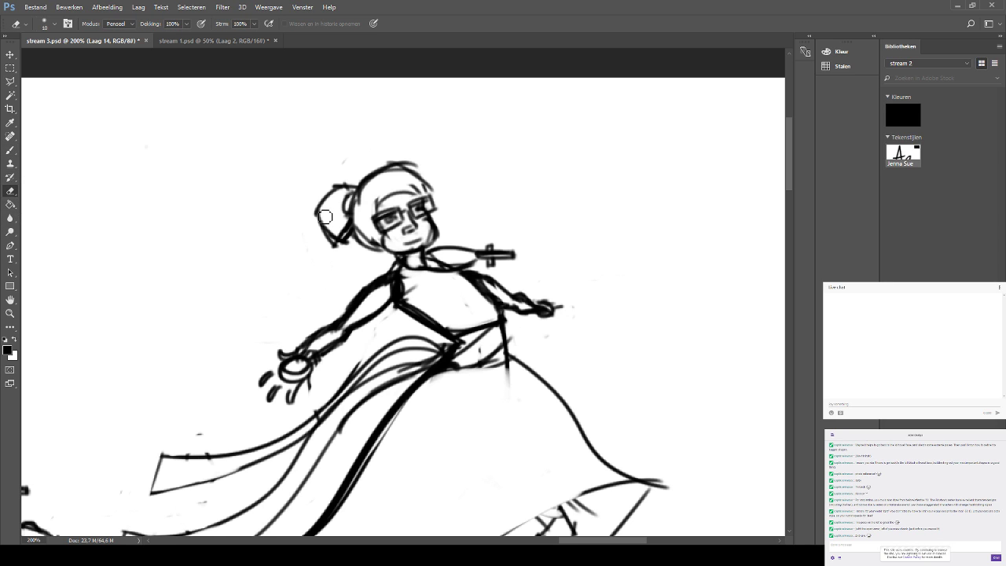
drag(352, 229, 354, 195)
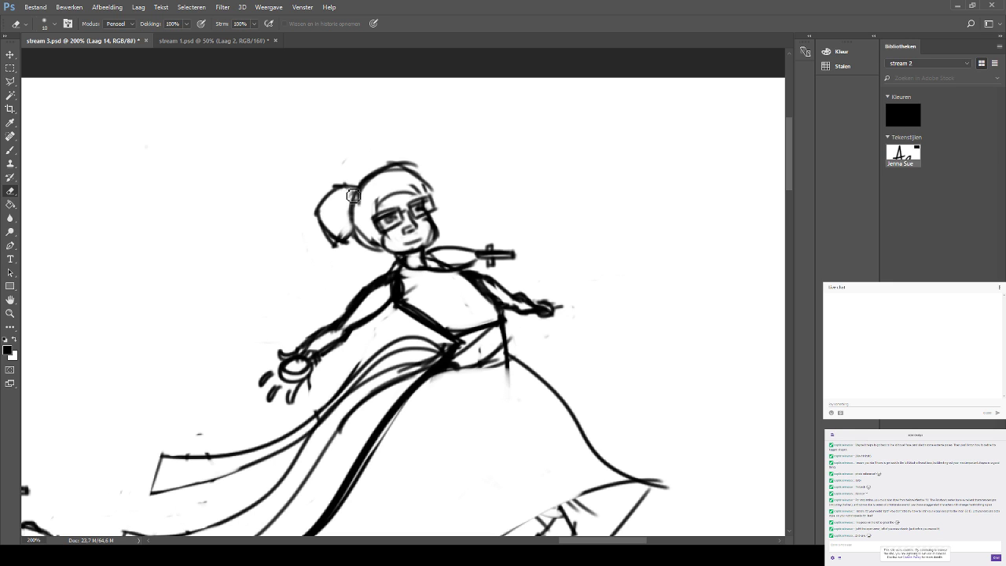
Redraw the hair outline along the back of the head down to the neck, and save the drawing.
click(10, 149)
drag(355, 230, 352, 219)
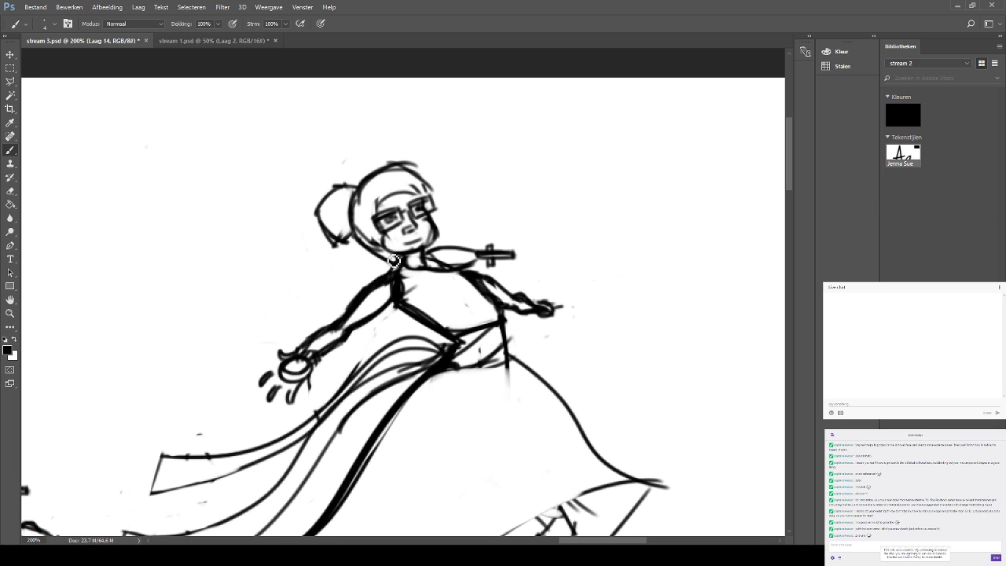
key(ctrl+z)
drag(371, 251, 397, 263)
key(ctrl+z)
key(ctrl+s)
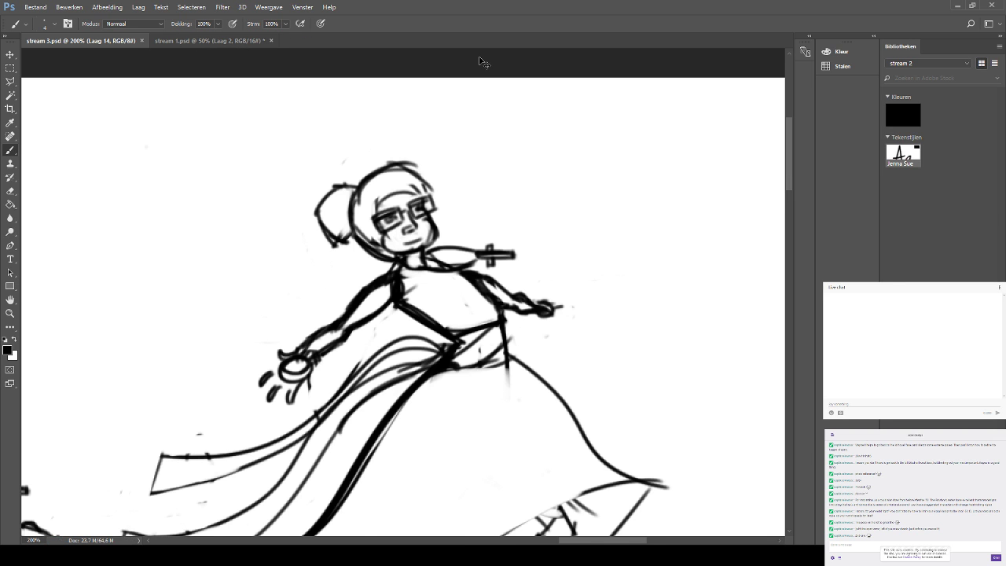
Compare the reworked figure with the original dancing figure and the coloured character designs.
key(ctrl+minus)
key(ctrl+minus)
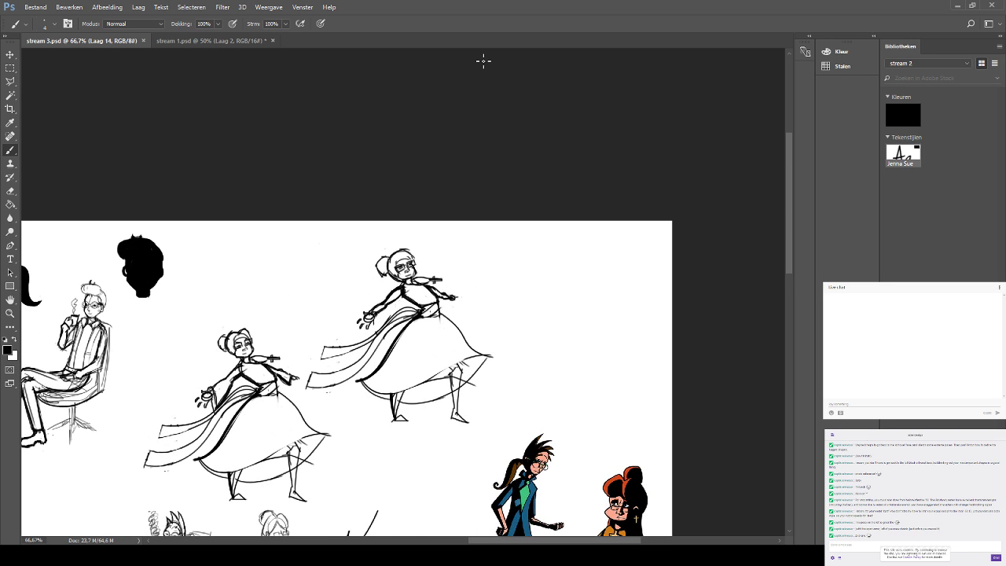
drag(370, 338, 394, 273)
drag(313, 242, 292, 286)
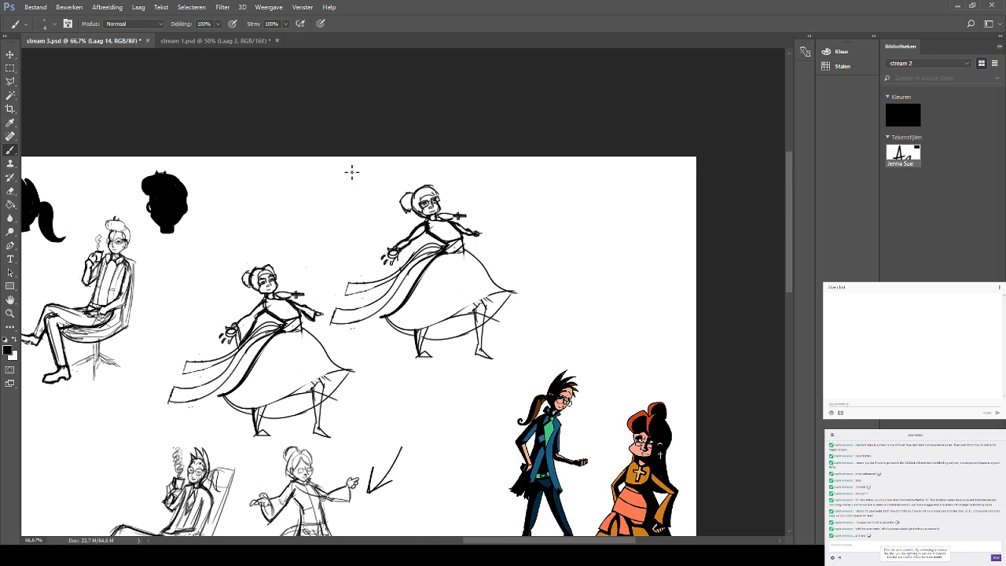
drag(349, 238, 336, 251)
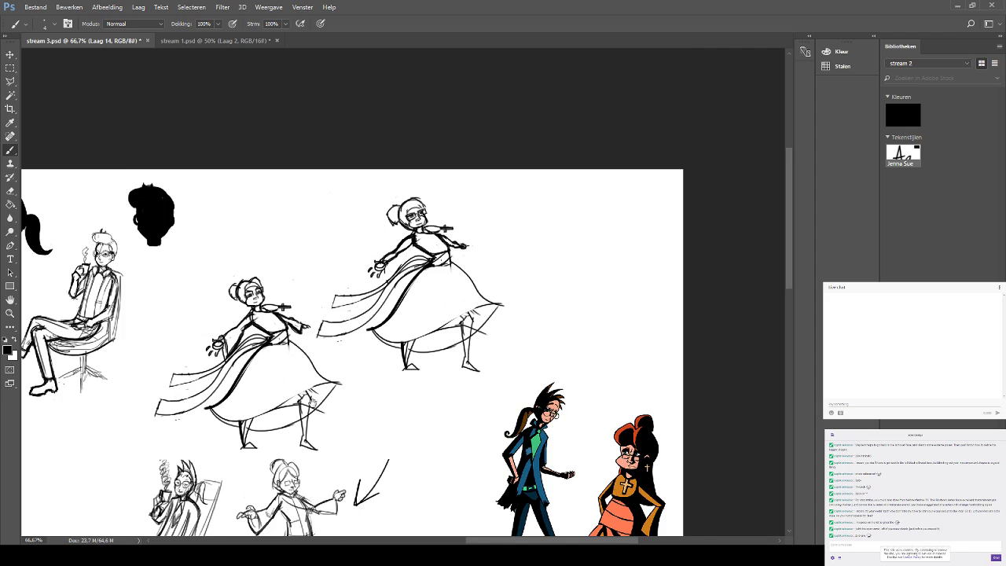
drag(313, 402, 334, 340)
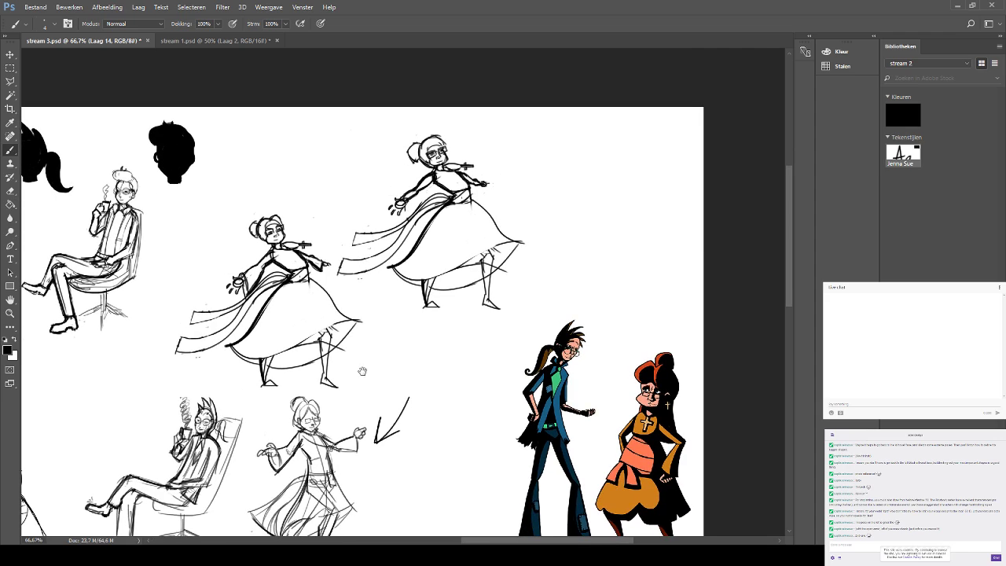
mouse_move(362, 371)
mouse_down()
mouse_move(455, 227)
mouse_move(467, 176)
mouse_move(329, 400)
mouse_up()
Draw a curved line under the copied figure's chest, running across the torso from one armpit to the other side.
key(ctrl+plus)
key(ctrl+plus)
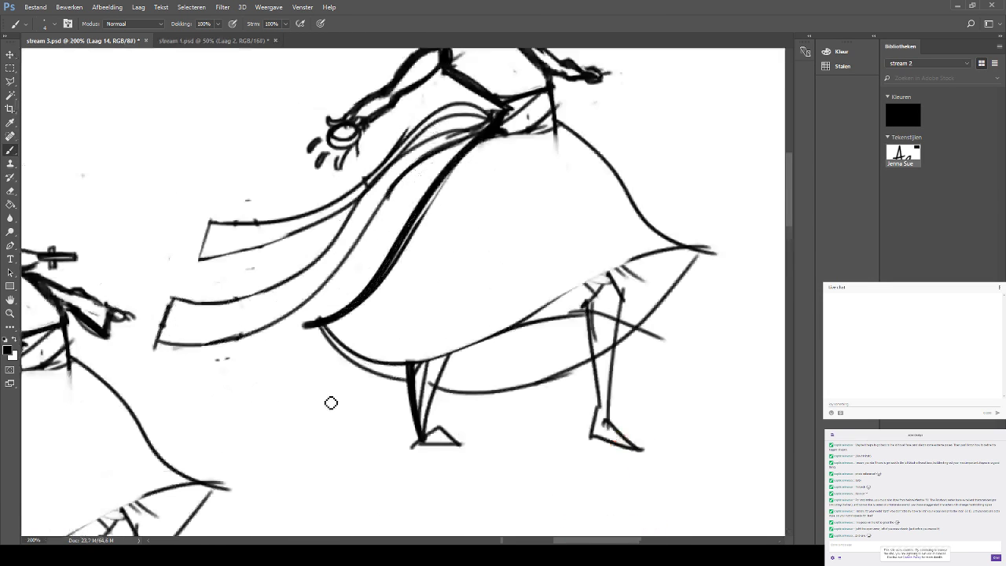
scroll(323, 398, up, 3)
mouse_move(368, 192)
mouse_down()
mouse_move(358, 238)
mouse_move(417, 234)
mouse_move(438, 222)
mouse_up()
key(ctrl+z)
drag(377, 252, 451, 237)
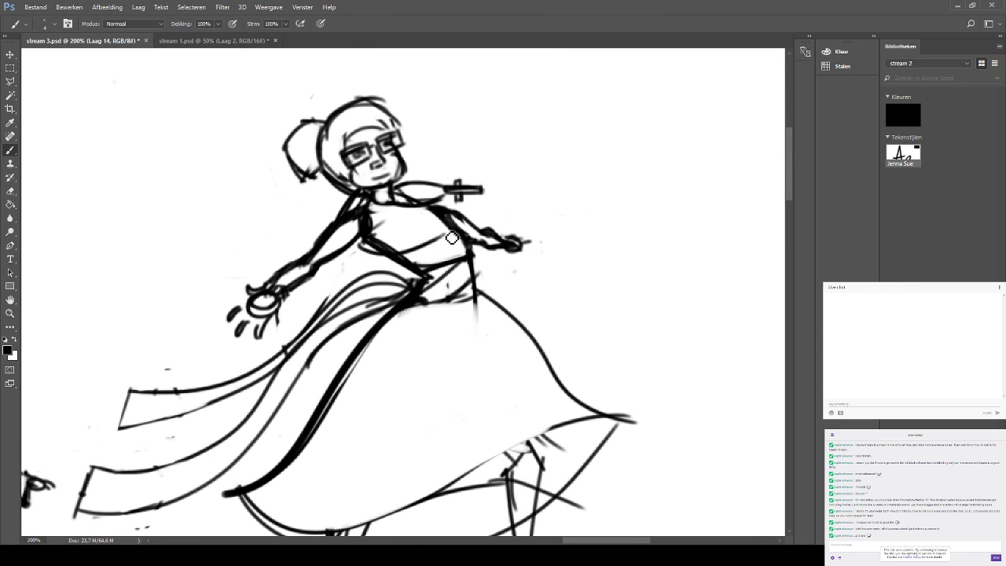
key(ctrl+z)
drag(364, 245, 473, 229)
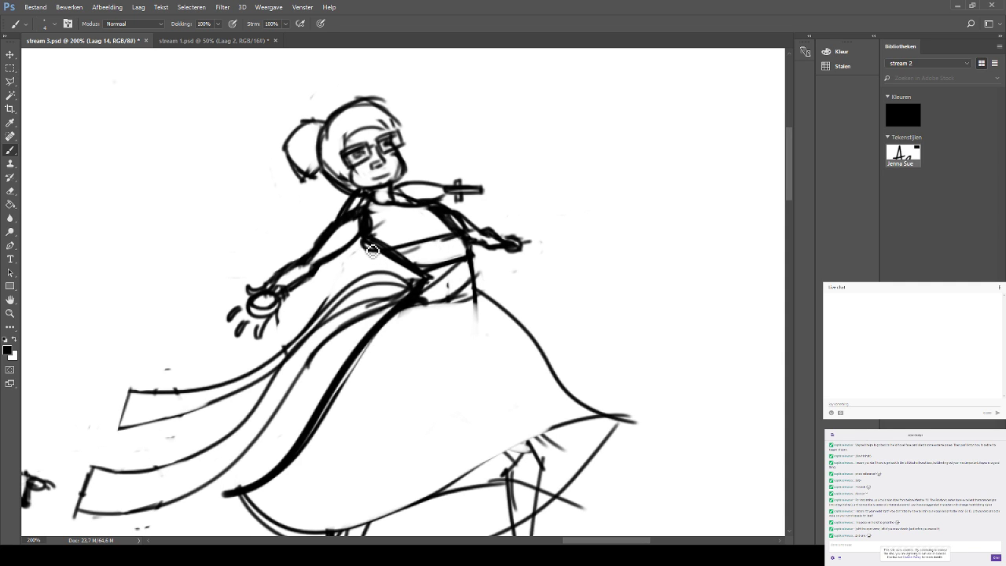
Erase the old torso lines inside the copied figure's chest and redraw the contour at the armpit.
drag(360, 229, 371, 249)
click(10, 192)
mouse_move(367, 230)
mouse_down()
mouse_move(407, 212)
mouse_move(369, 233)
mouse_move(403, 243)
mouse_move(370, 245)
mouse_move(450, 225)
mouse_move(435, 230)
mouse_move(447, 231)
mouse_up()
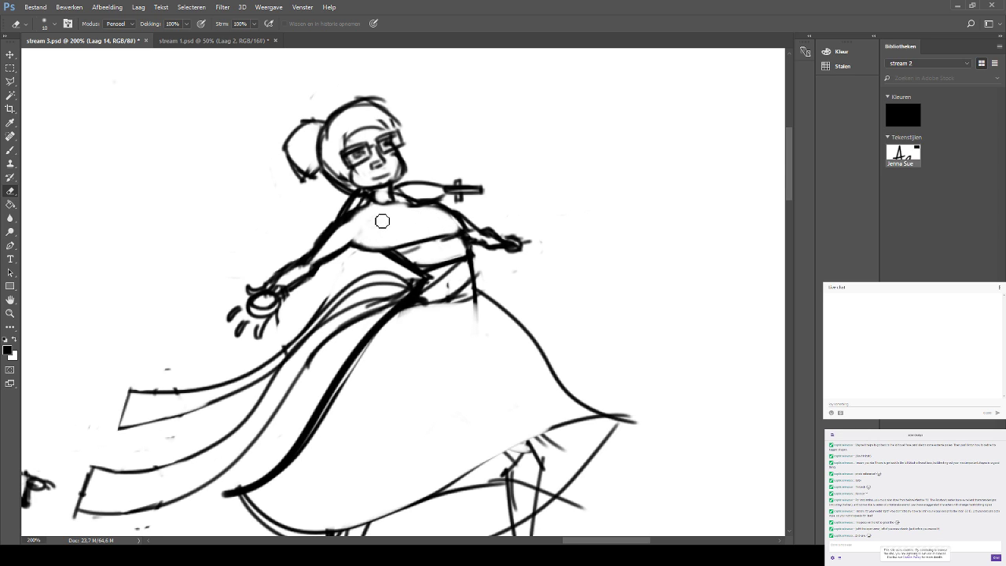
click(10, 149)
mouse_move(359, 232)
mouse_down()
mouse_move(362, 243)
mouse_move(363, 212)
mouse_up()
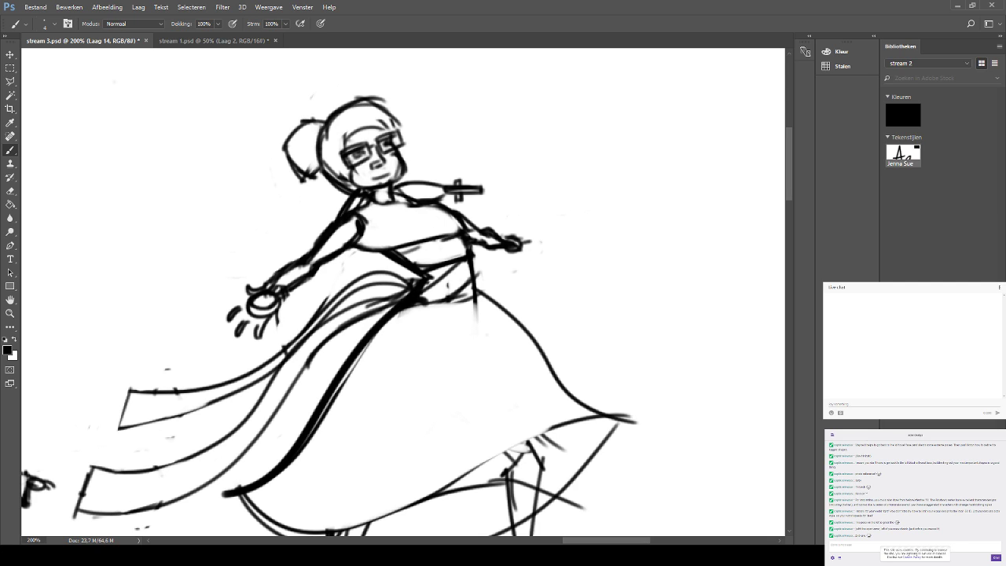
Try a lower, rounder chest contour on the copied figure and erase parts of the upper chest line.
mouse_move(391, 253)
mouse_down()
mouse_move(357, 250)
mouse_move(379, 275)
mouse_move(373, 264)
mouse_up()
key(ctrl+z)
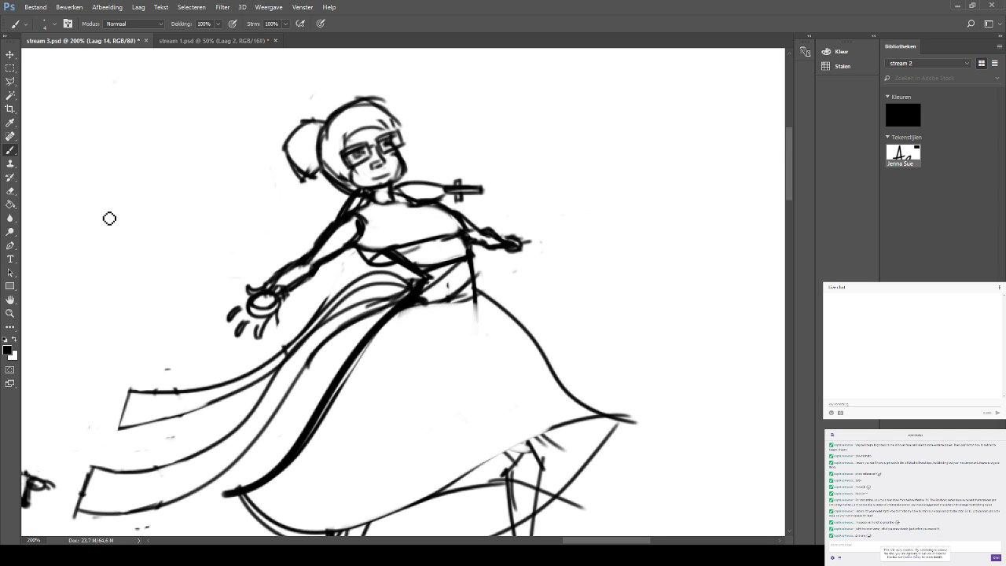
click(11, 191)
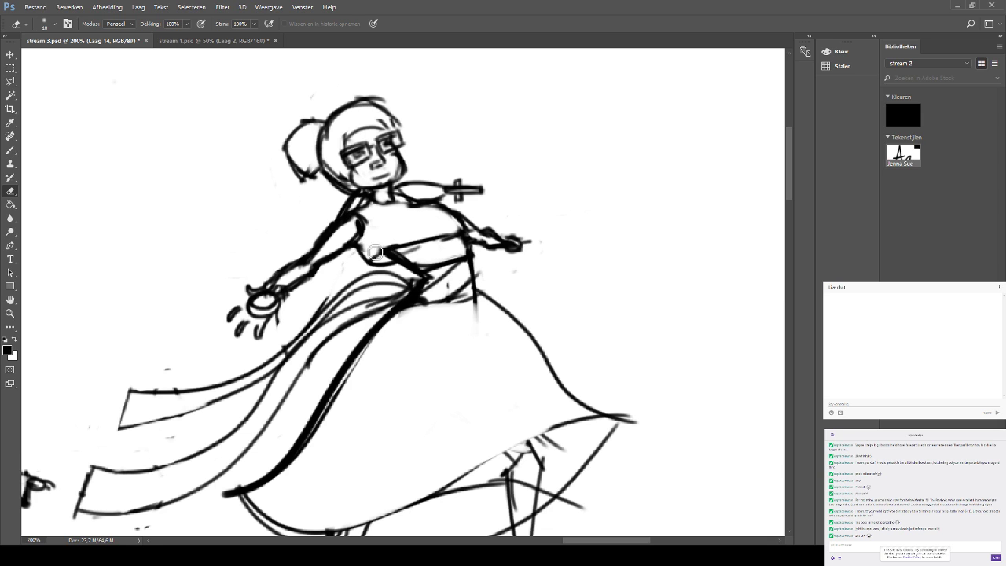
mouse_move(375, 252)
mouse_down()
mouse_move(416, 241)
mouse_move(417, 252)
mouse_move(438, 240)
mouse_up()
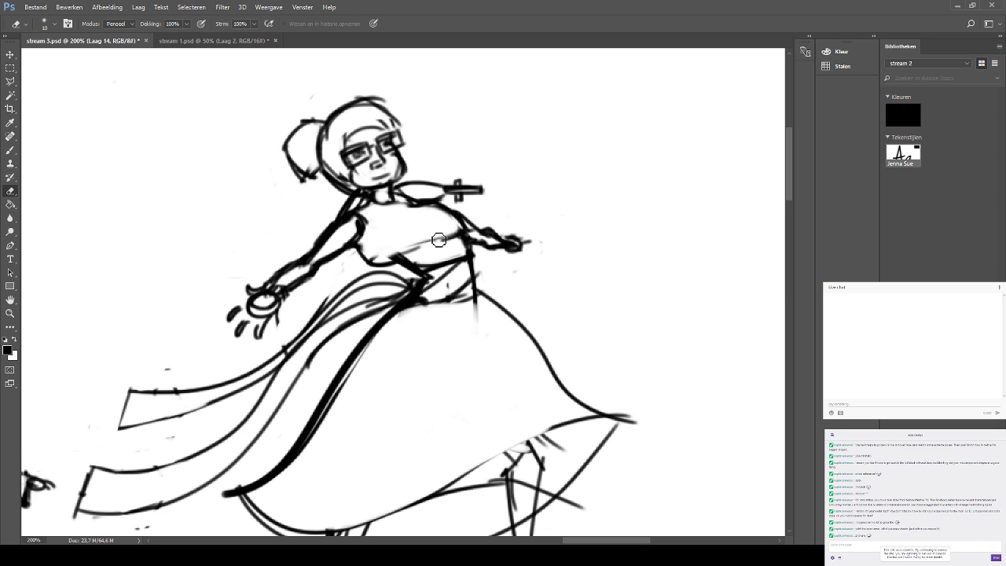
key(ctrl+z)
click(10, 150)
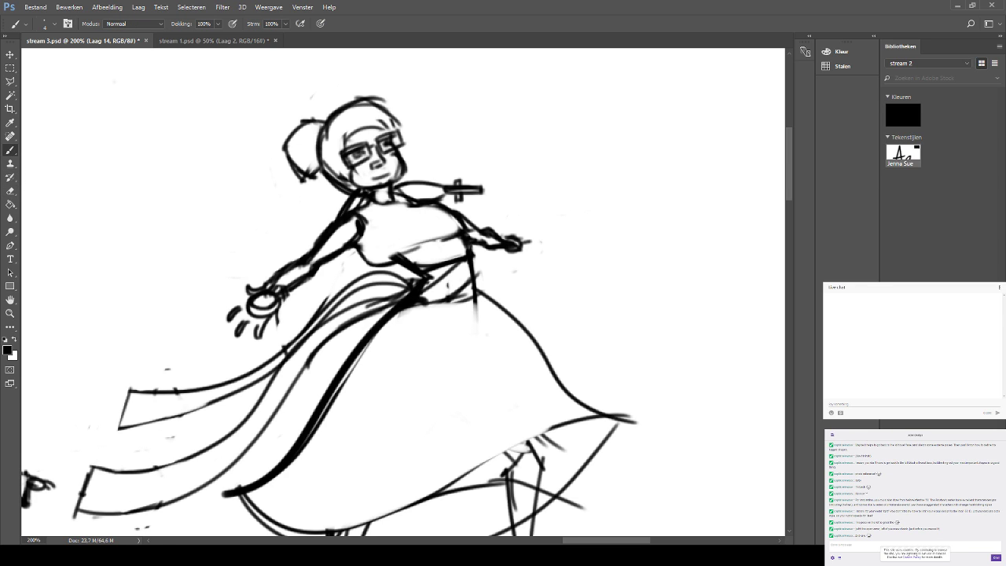
Try redrawing the lower edge of the chest, and undo back to the first curved chest line.
drag(380, 265, 466, 234)
key(ctrl+z)
key(ctrl+z)
mouse_move(382, 264)
mouse_down()
mouse_move(482, 236)
mouse_move(402, 263)
mouse_up()
key(ctrl+z)
mouse_move(487, 224)
mouse_down()
mouse_move(493, 303)
mouse_move(510, 326)
mouse_move(447, 291)
mouse_up()
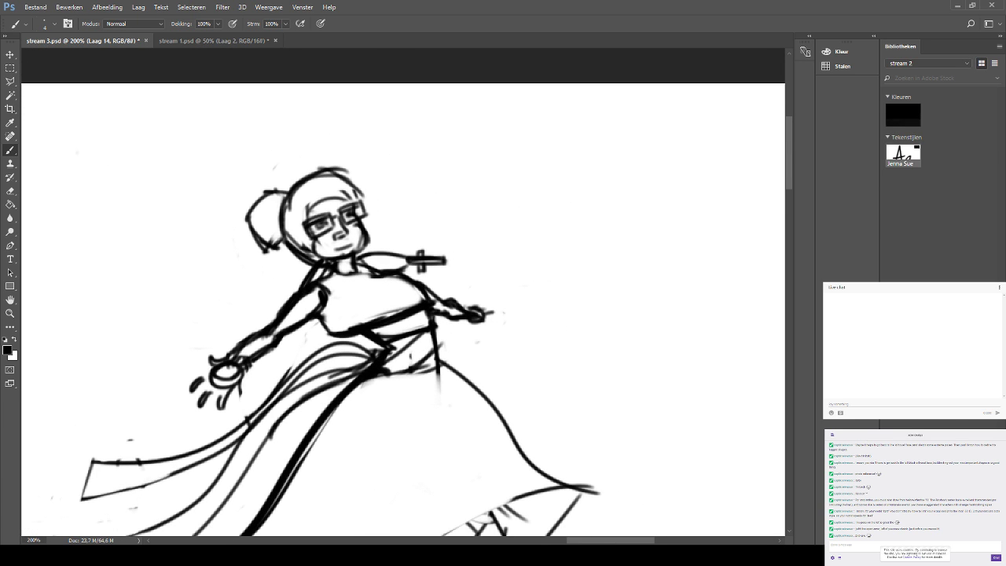
key(ctrl+z)
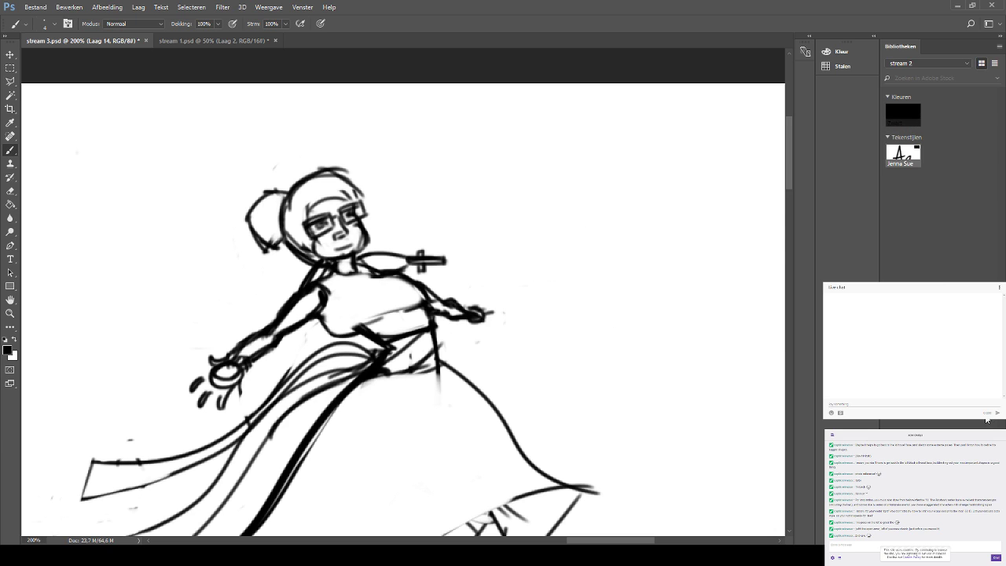
key(ctrl+z)
key(ctrl+z)
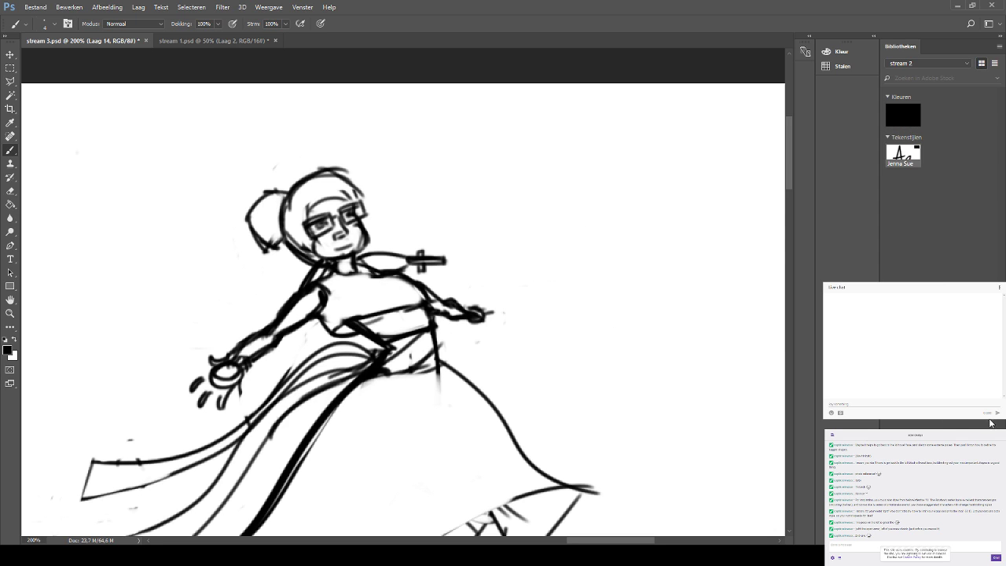
key(ctrl+shift+z)
key(ctrl+shift+z)
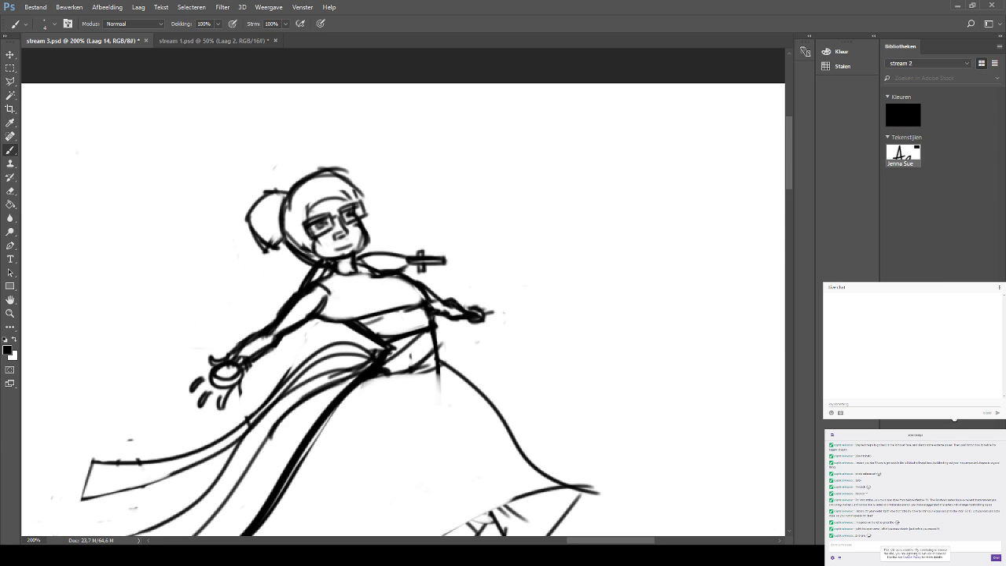
Try outlining the whole copied figure with the Polygonal Lasso, shifting it slightly up and right, and flipping it horizontally.
mouse_move(353, 206)
mouse_down()
mouse_move(347, 190)
mouse_move(478, 146)
mouse_move(481, 117)
mouse_up()
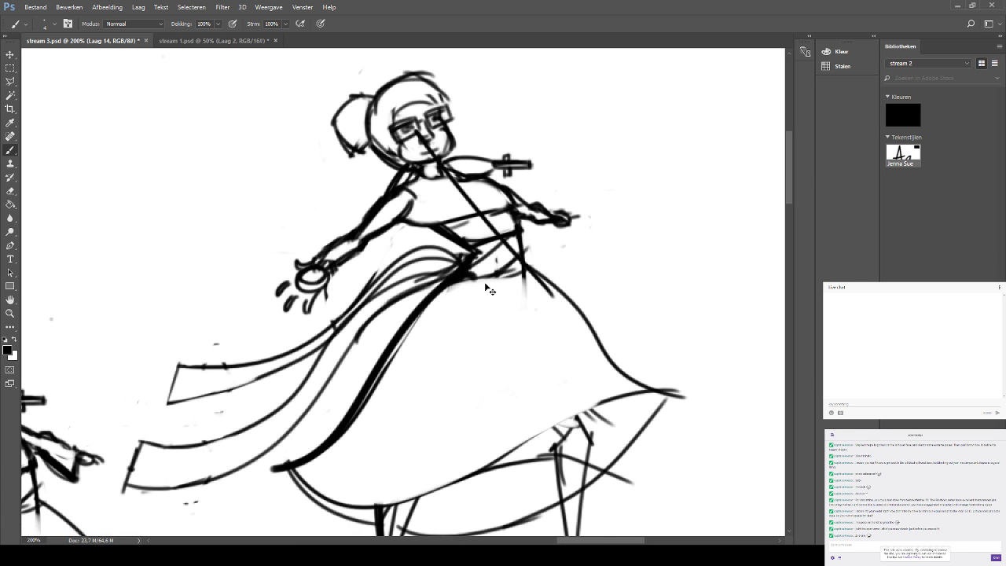
key(ctrl+minus)
key(ctrl+minus)
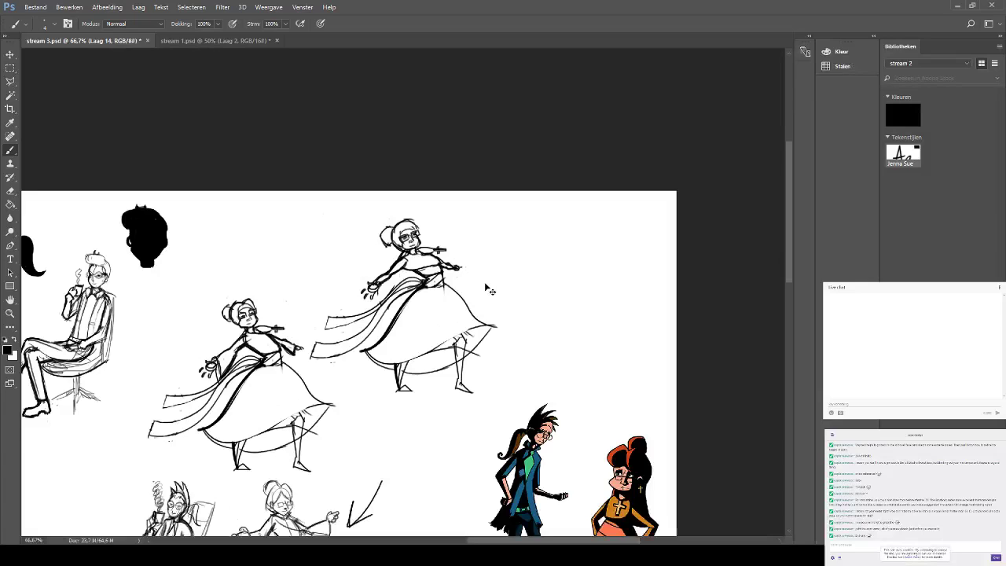
click(10, 68)
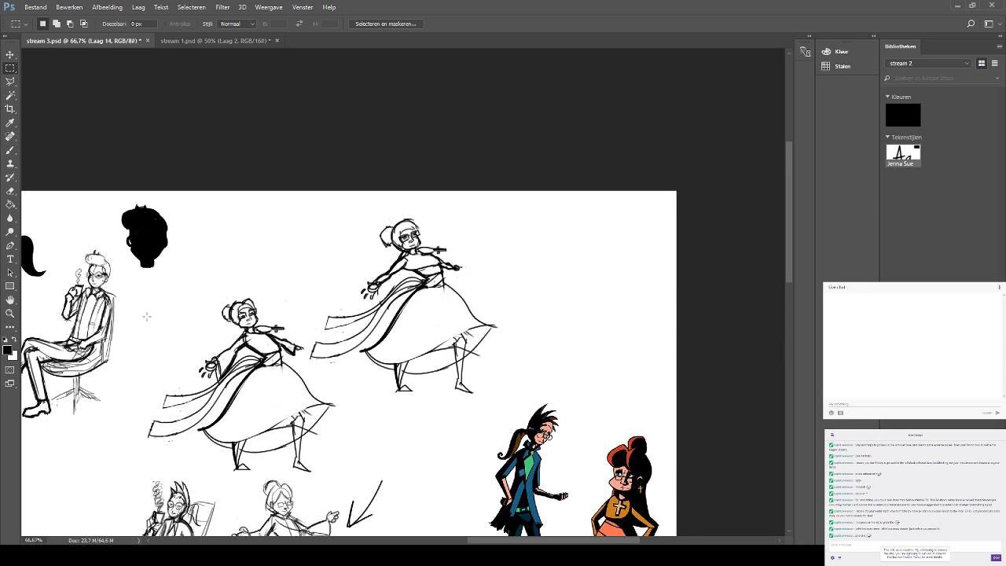
click(11, 81)
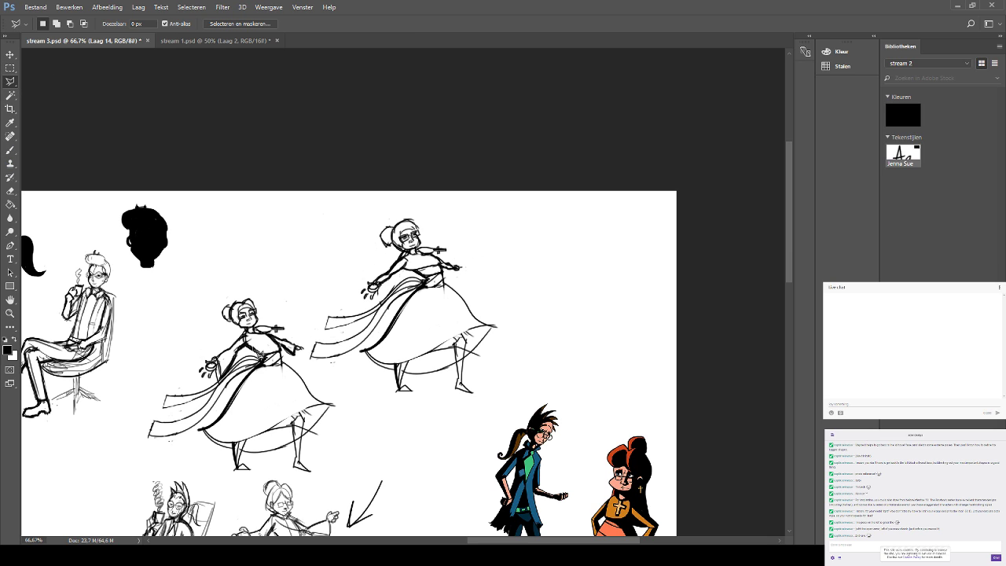
click(438, 181)
click(548, 255)
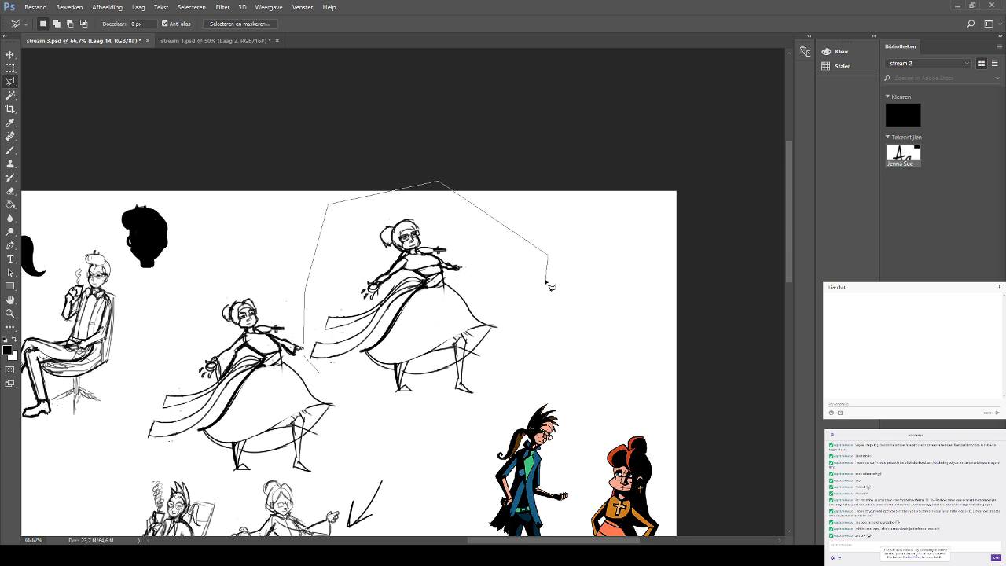
click(513, 392)
click(481, 421)
click(320, 378)
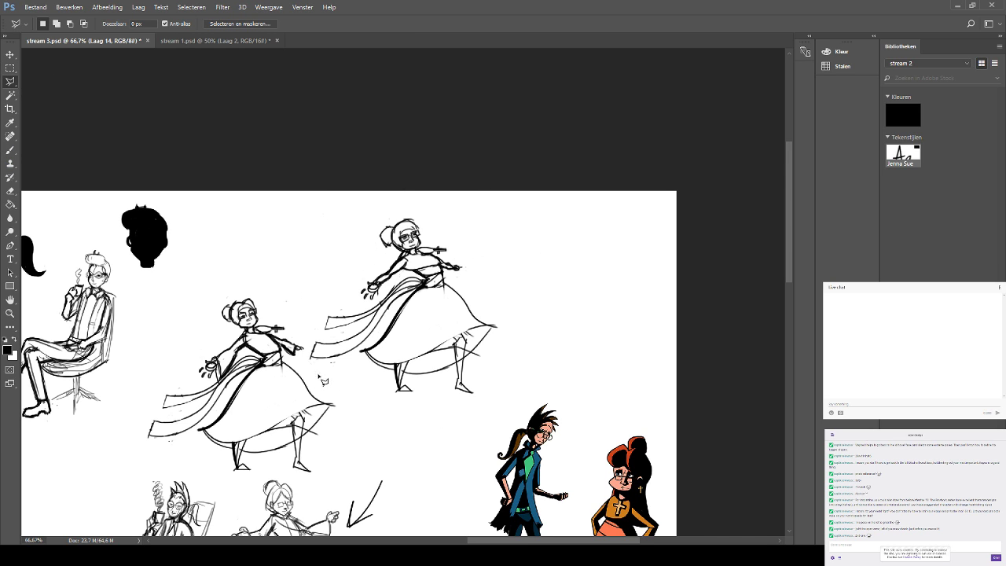
click(10, 55)
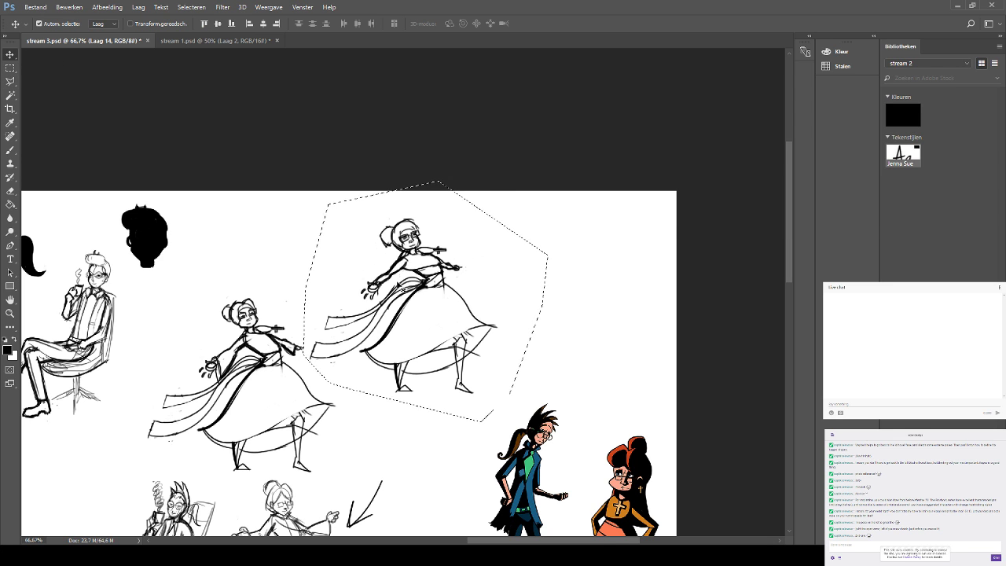
drag(440, 308, 471, 297)
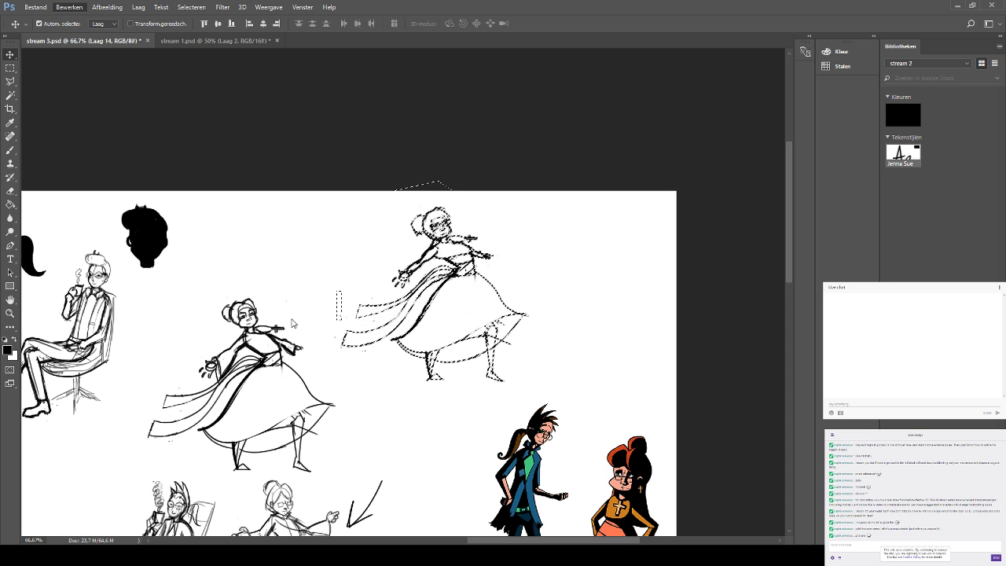
click(298, 388)
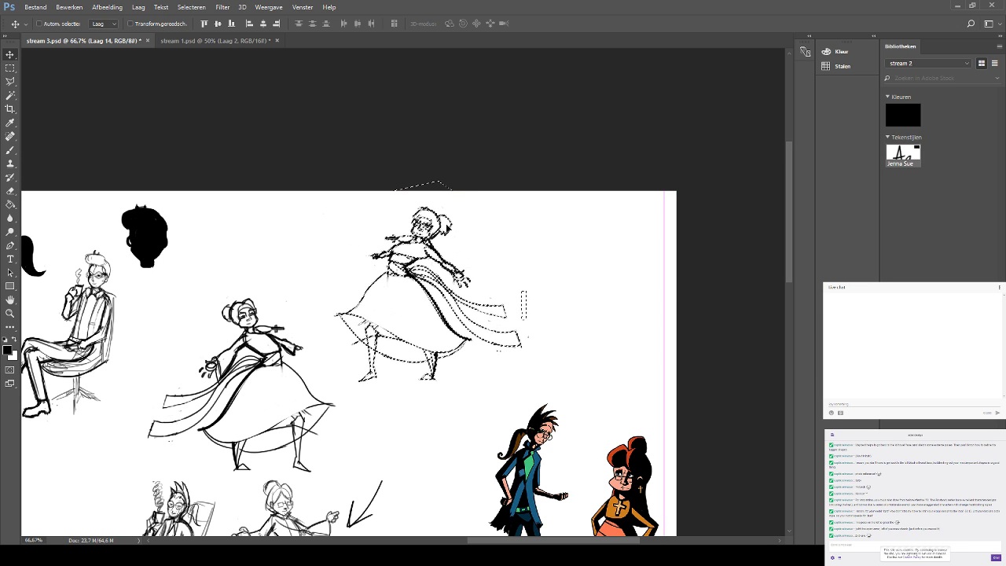
key(ctrl+d)
Try erasing the cross pendant and the shoulder line beside the mirrored figure's neck.
click(11, 162)
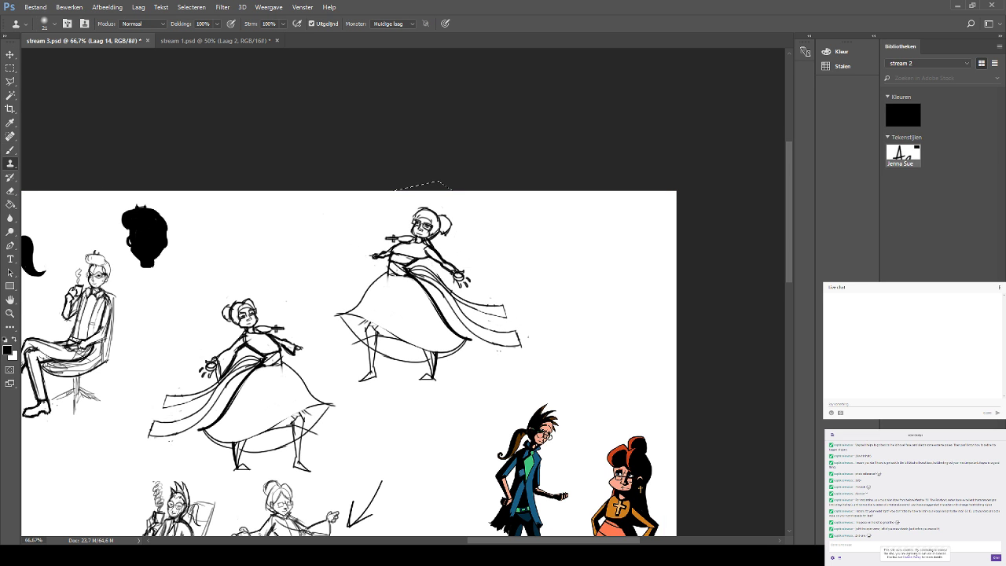
drag(496, 286, 499, 254)
key(ctrl+plus)
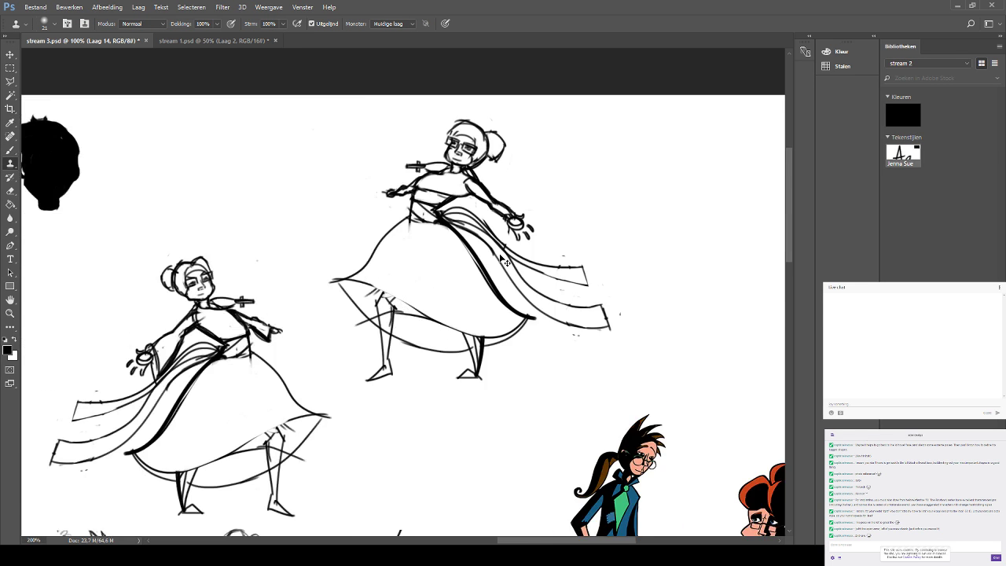
key(ctrl+plus)
drag(309, 204, 288, 331)
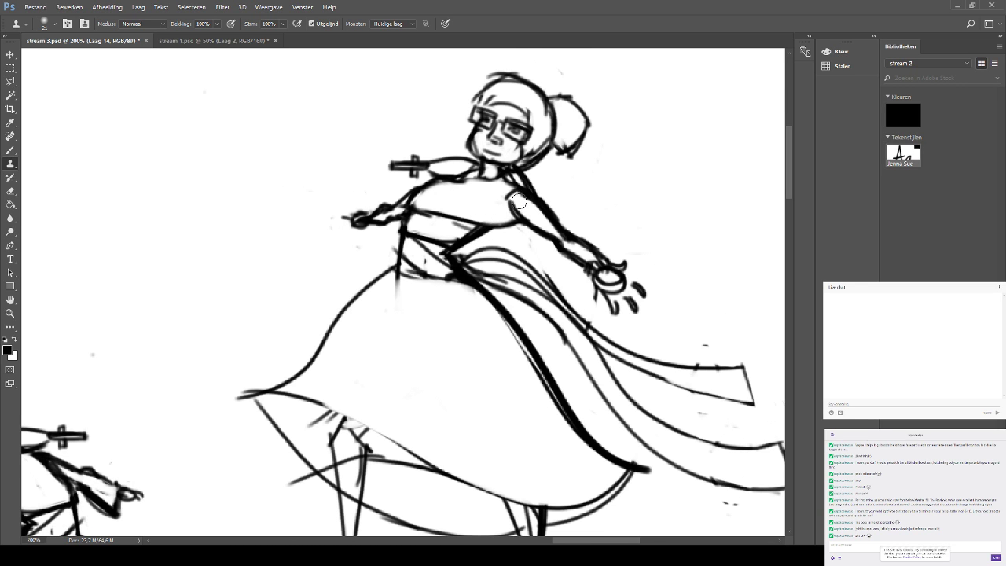
scroll(519, 201, up, 2)
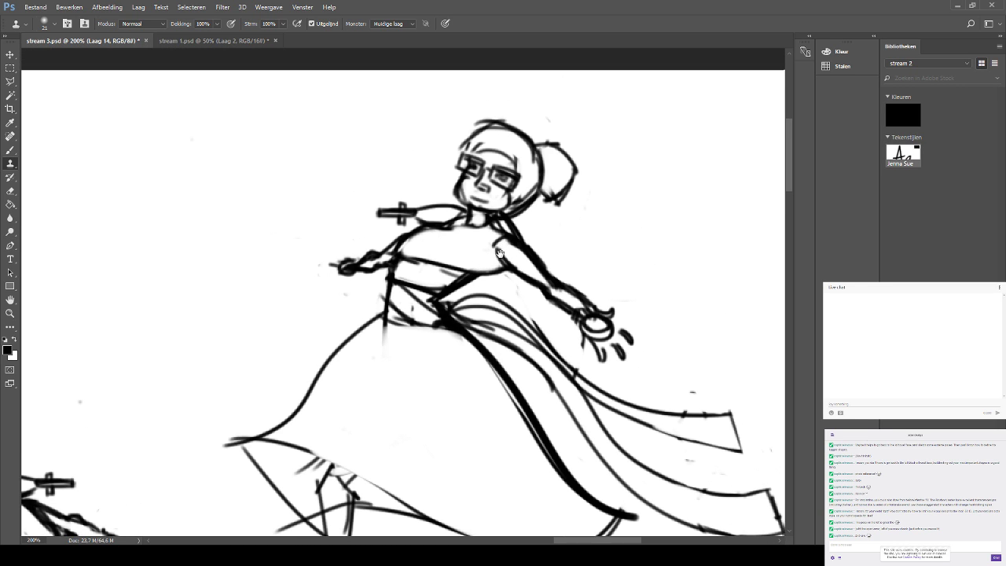
click(10, 191)
mouse_move(401, 225)
mouse_down()
mouse_move(375, 243)
mouse_move(395, 223)
mouse_move(448, 206)
mouse_move(402, 235)
mouse_move(455, 216)
mouse_move(408, 204)
mouse_move(449, 209)
mouse_move(451, 236)
mouse_up()
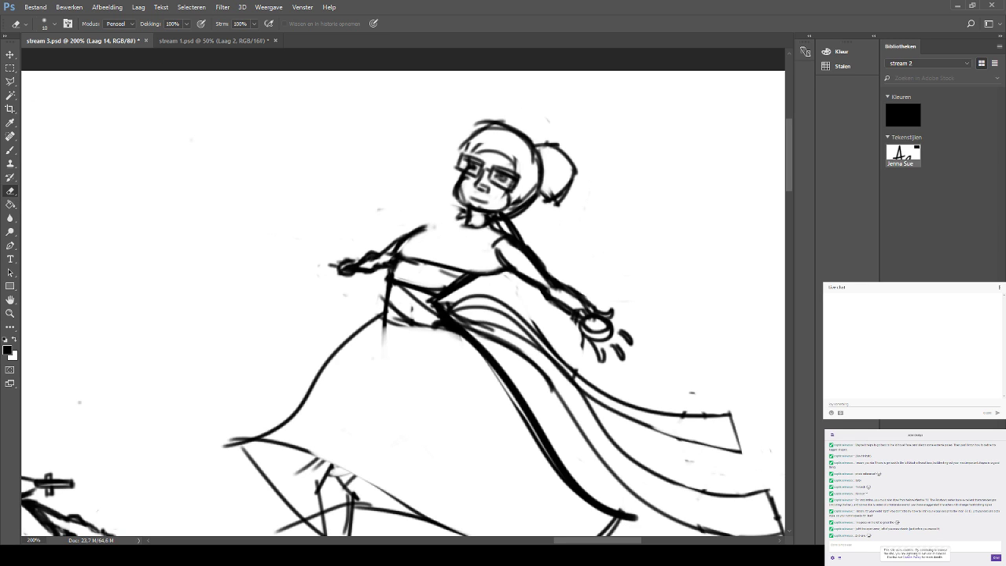
Try selecting the mirrored figure's head and ponytail and nudging them left along the shoulders.
click(10, 72)
click(10, 80)
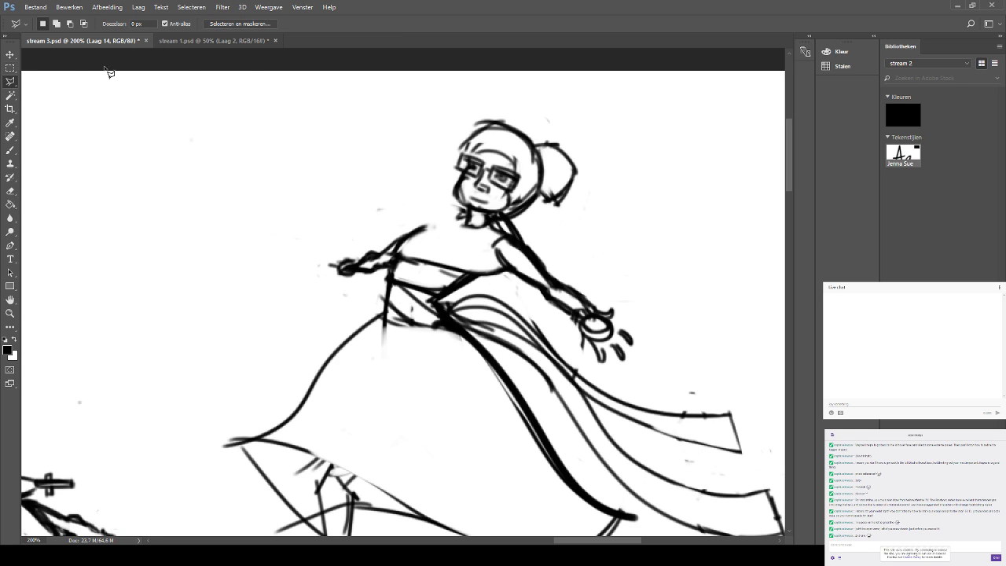
double_click(475, 249)
click(444, 228)
click(443, 134)
click(477, 94)
click(604, 115)
click(615, 230)
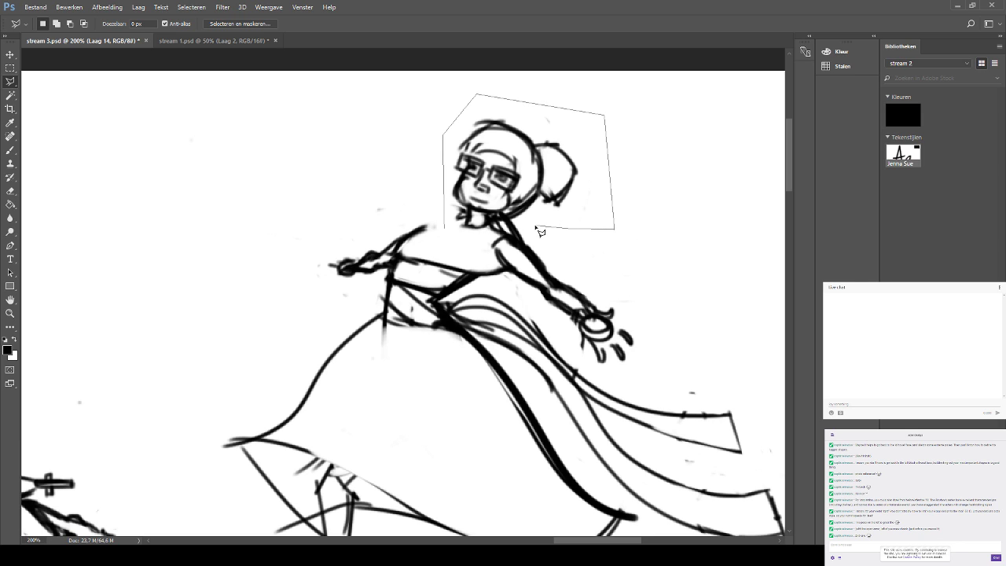
click(445, 232)
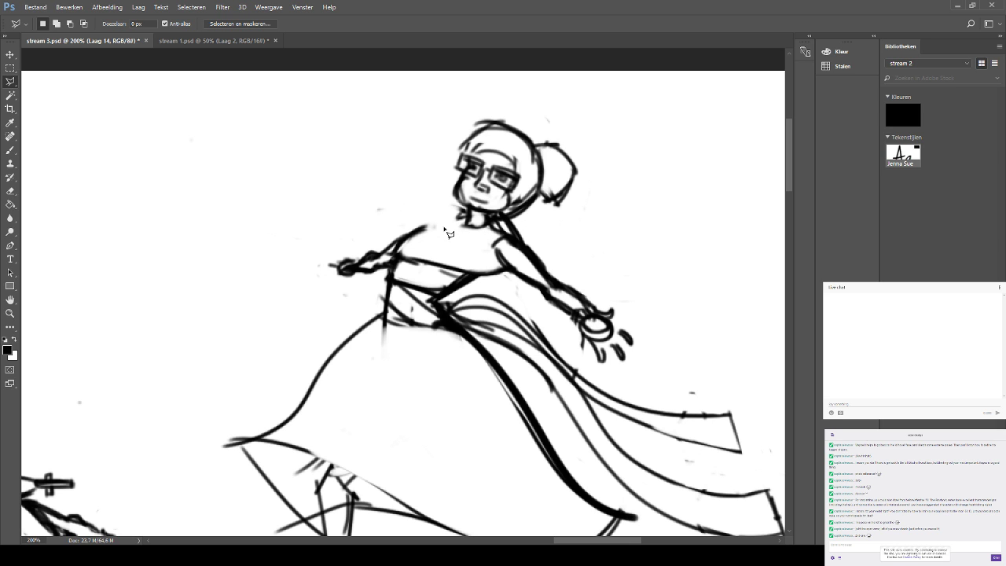
click(10, 54)
key(Left)
key(Left)
key(Left)
key(Left)
key(Left)
key(Left)
key(Left)
key(Left)
key(Left)
key(Left)
key(Left)
key(Left)
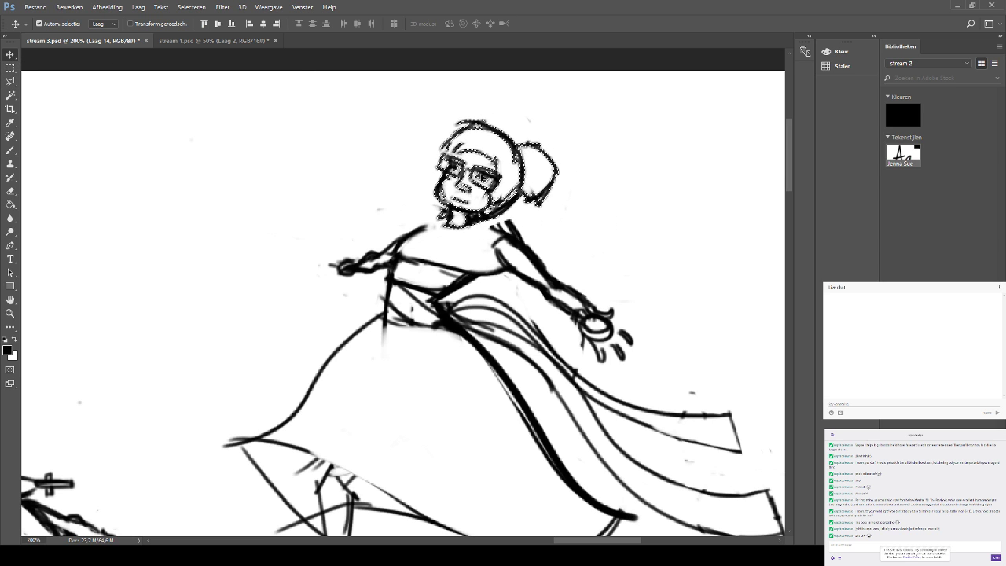
key(ctrl+d)
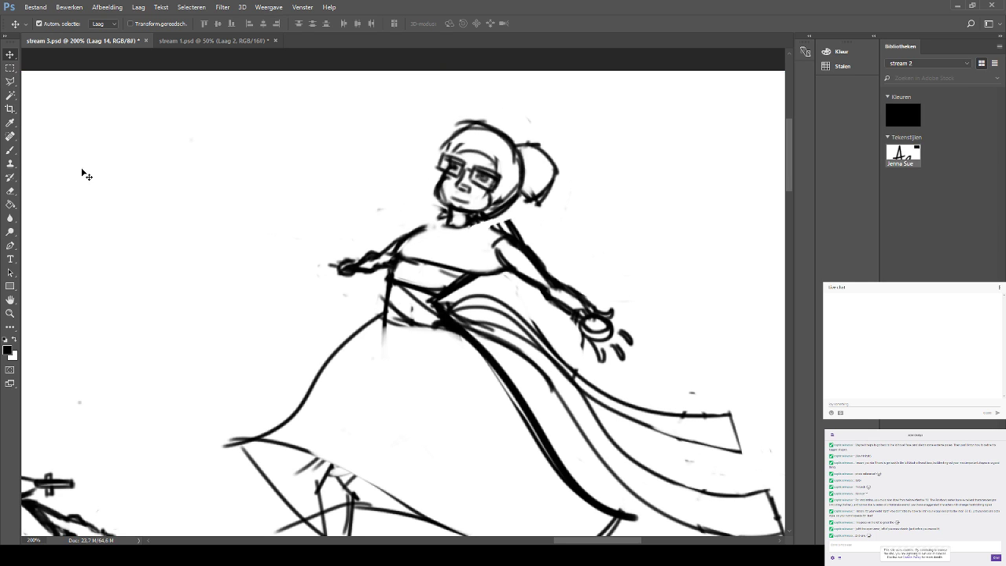
Try redrawing the mirrored figure's neck and shoulder lines so that they connect the shifted head to the torso.
click(10, 149)
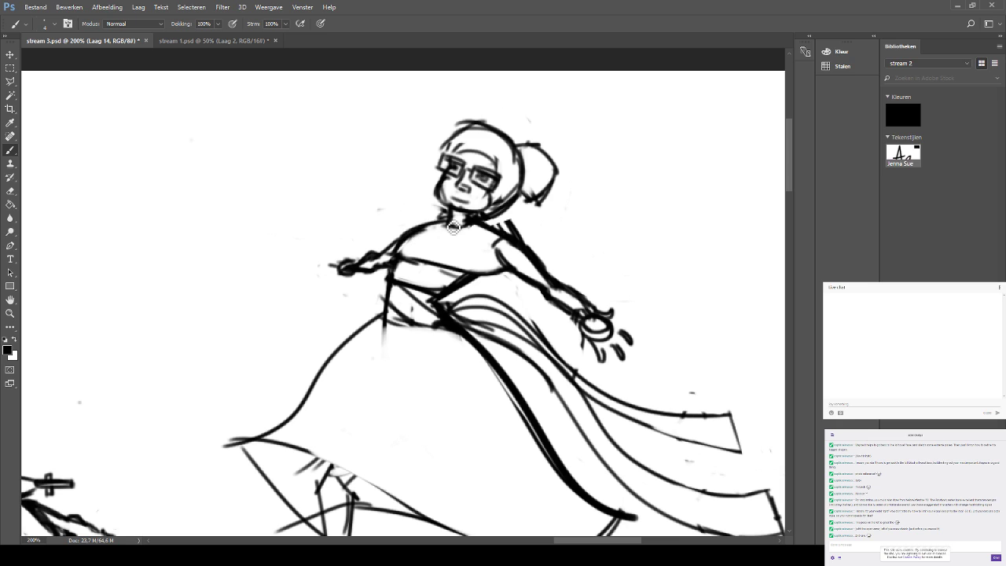
mouse_move(445, 220)
mouse_down()
mouse_move(402, 249)
mouse_move(453, 226)
mouse_up()
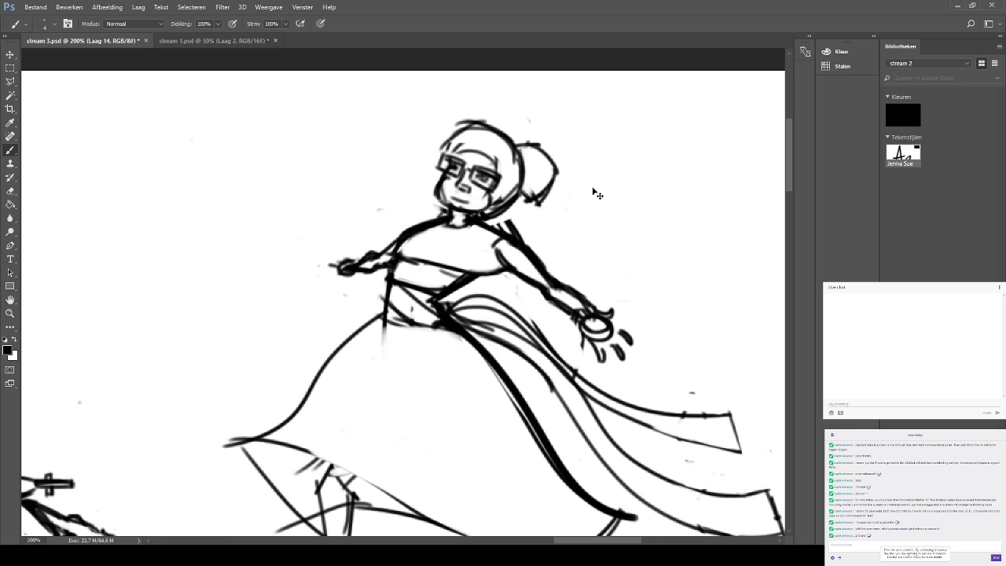
key(ctrl+minus)
key(ctrl+minus)
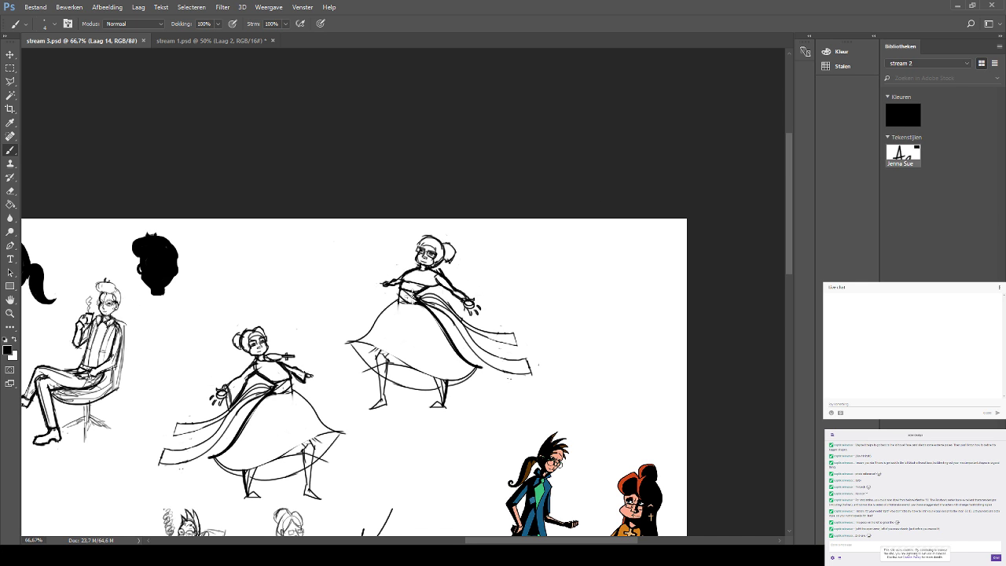
drag(371, 259, 373, 248)
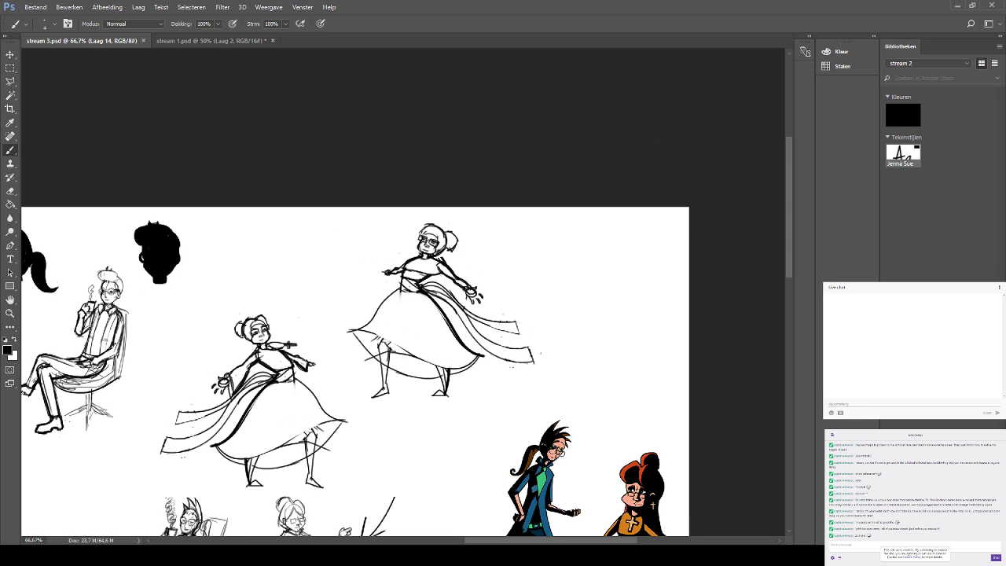
Undo back to the unmirrored copied figure with its cross pendant and original angular torso, and save the file.
key(ctrl+alt+z)
key(ctrl+alt+z)
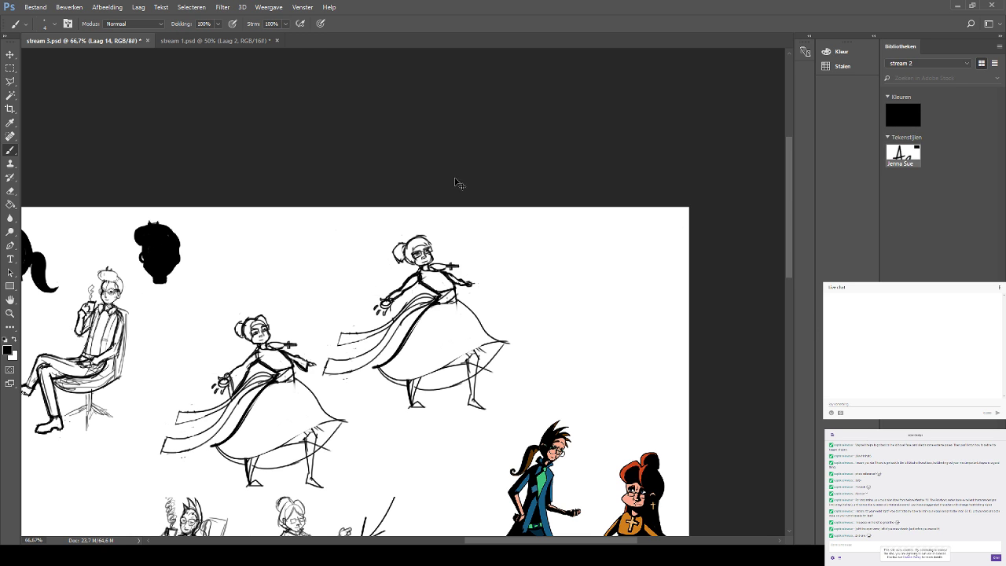
key(ctrl+s)
Draw a curved line across the copied figure's chest from armpit to armpit, undoing and retrying the stroke as needed.
scroll(452, 186, down, 3)
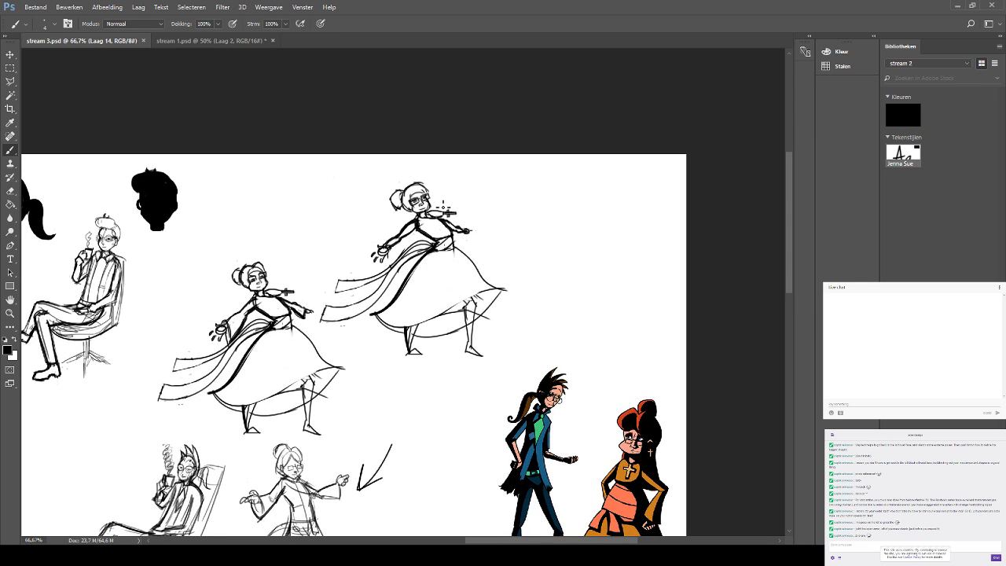
scroll(444, 208, up, 3)
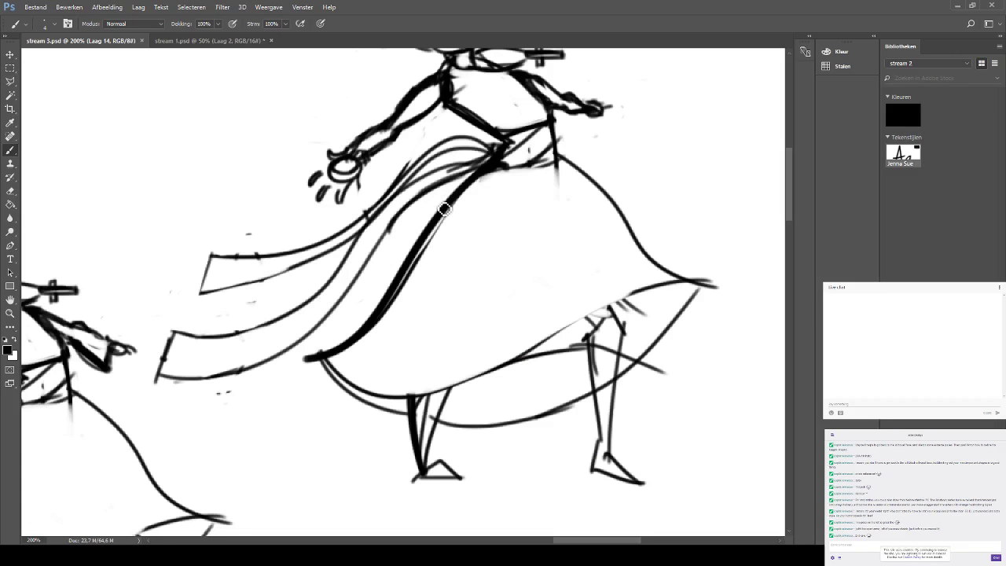
scroll(444, 208, up, 8)
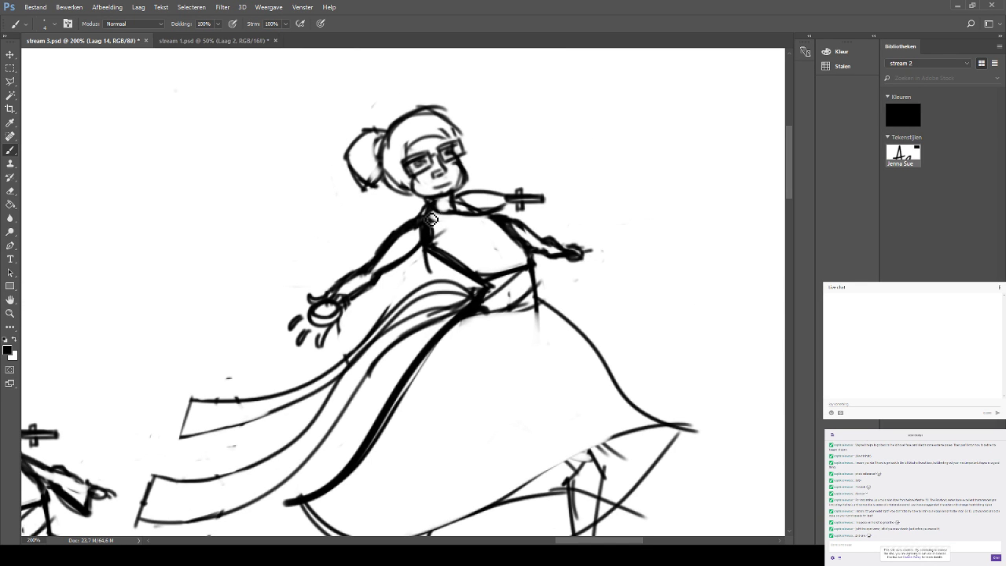
drag(434, 253, 514, 255)
key(ctrl+z)
drag(433, 250, 514, 235)
key(ctrl+z)
mouse_move(410, 261)
mouse_down()
mouse_move(417, 226)
mouse_move(446, 254)
mouse_move(508, 222)
mouse_move(429, 242)
mouse_move(495, 231)
mouse_up()
key(ctrl+z)
key(ctrl+z)
drag(441, 249, 506, 225)
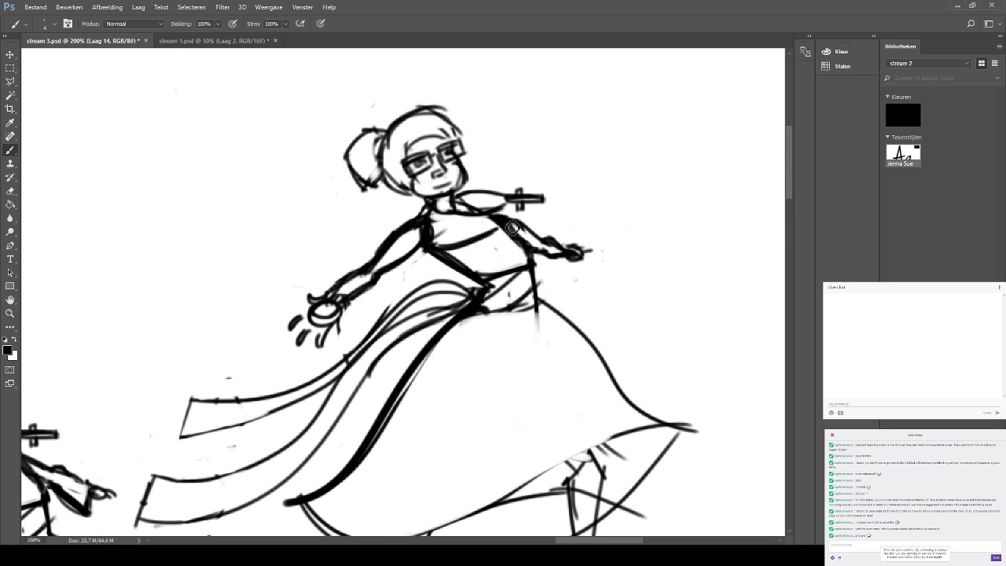
Sketch rounder shoulder contours on both sides of the copied figure's neck.
drag(410, 243, 424, 252)
key(ctrl+z)
mouse_move(426, 206)
mouse_down()
mouse_move(421, 220)
mouse_move(493, 216)
mouse_move(462, 204)
mouse_move(487, 209)
mouse_up()
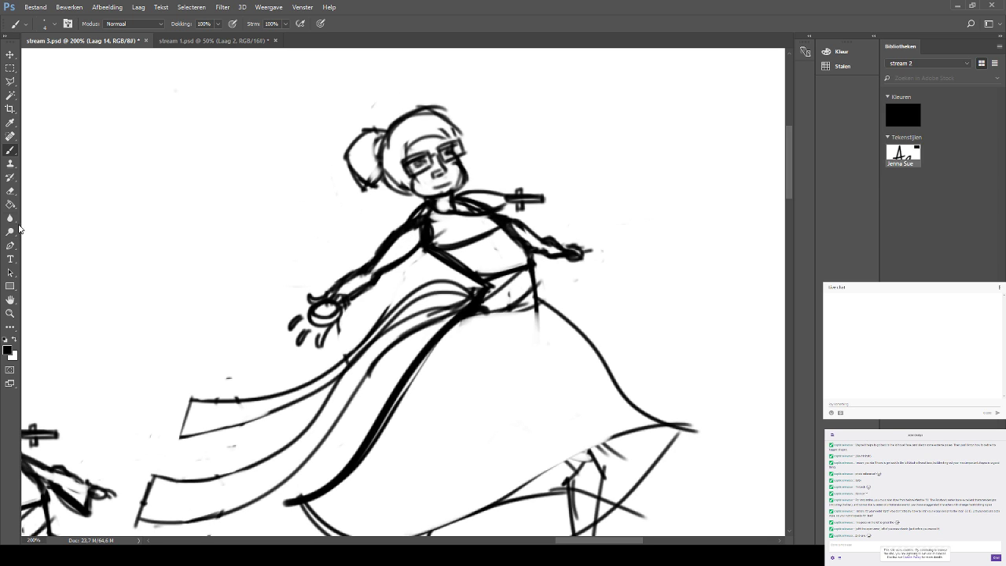
Erase the cross pendant and surplus chest lines on the copied figure, and redraw the chest curve and far shoulder.
click(10, 196)
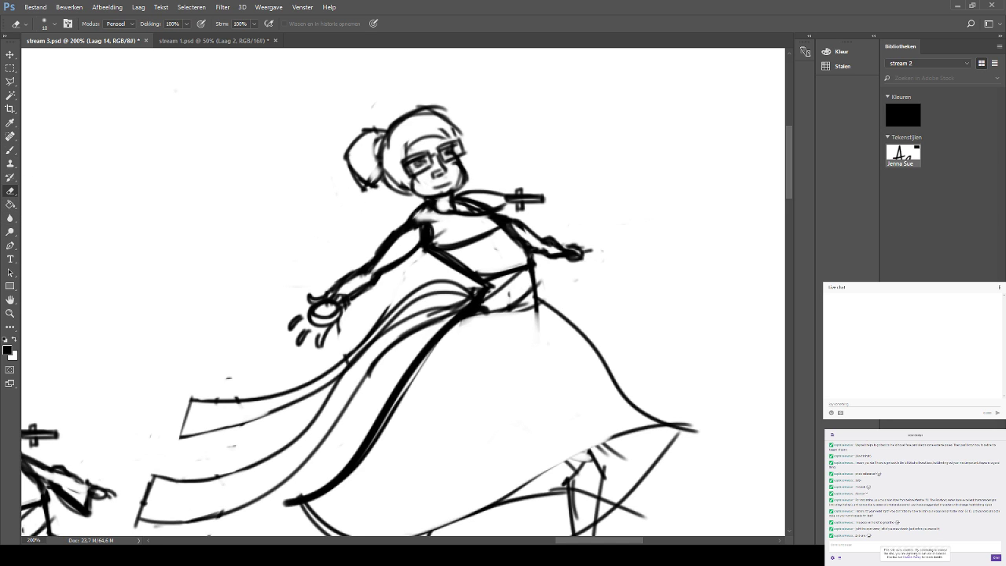
mouse_move(439, 235)
mouse_down()
mouse_move(473, 225)
mouse_move(470, 210)
mouse_move(462, 221)
mouse_move(472, 213)
mouse_move(492, 221)
mouse_move(479, 212)
mouse_move(503, 228)
mouse_move(440, 239)
mouse_move(449, 243)
mouse_move(481, 232)
mouse_move(481, 202)
mouse_move(463, 197)
mouse_move(518, 199)
mouse_move(527, 215)
mouse_move(502, 211)
mouse_move(534, 193)
mouse_up()
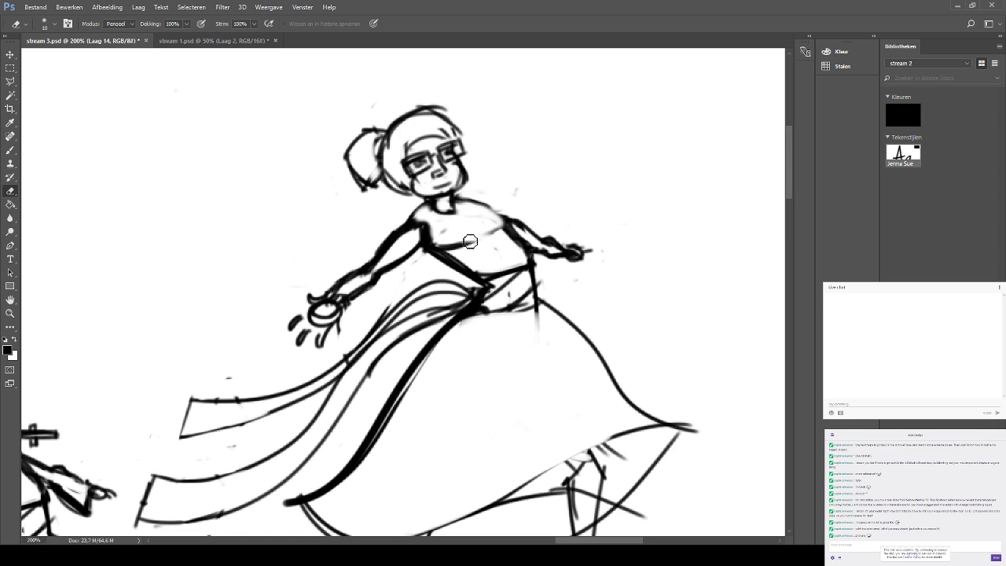
click(11, 151)
drag(435, 247, 509, 227)
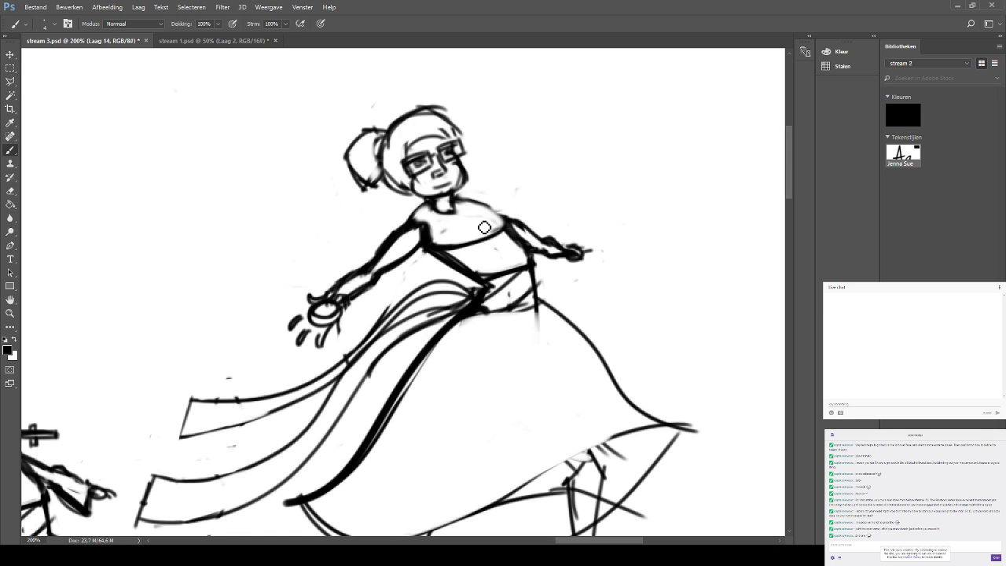
drag(464, 199, 508, 222)
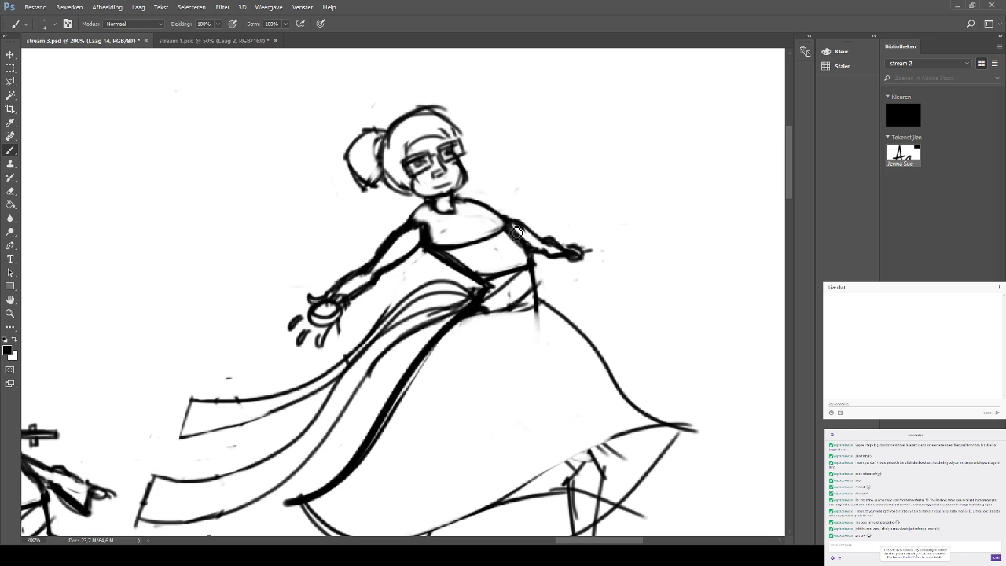
Select the copied figure's head, ponytail and neck with the Polygonal Lasso and shift them slightly toward the far shoulder.
click(10, 81)
click(425, 207)
click(357, 210)
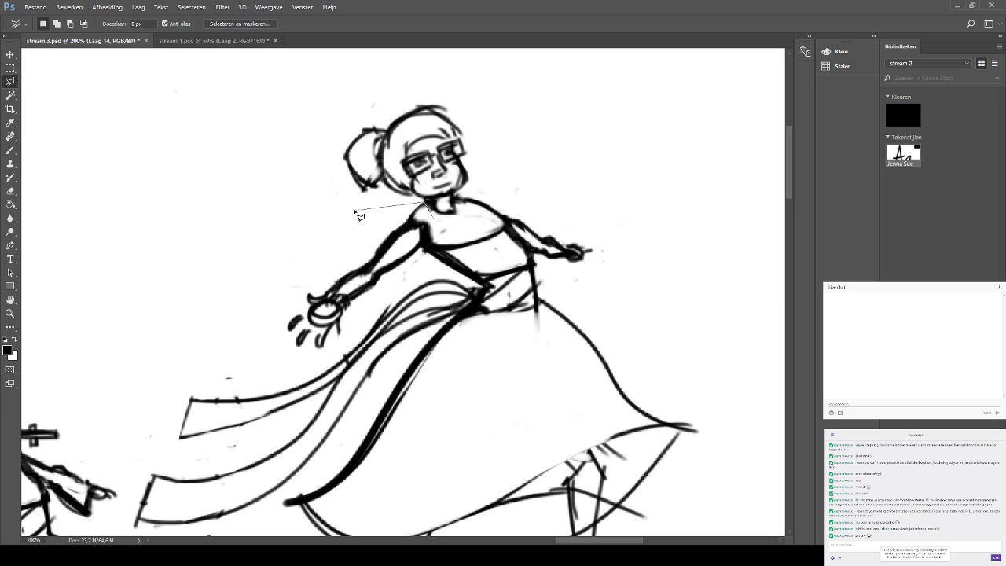
click(298, 169)
click(312, 124)
click(389, 72)
click(500, 103)
click(511, 167)
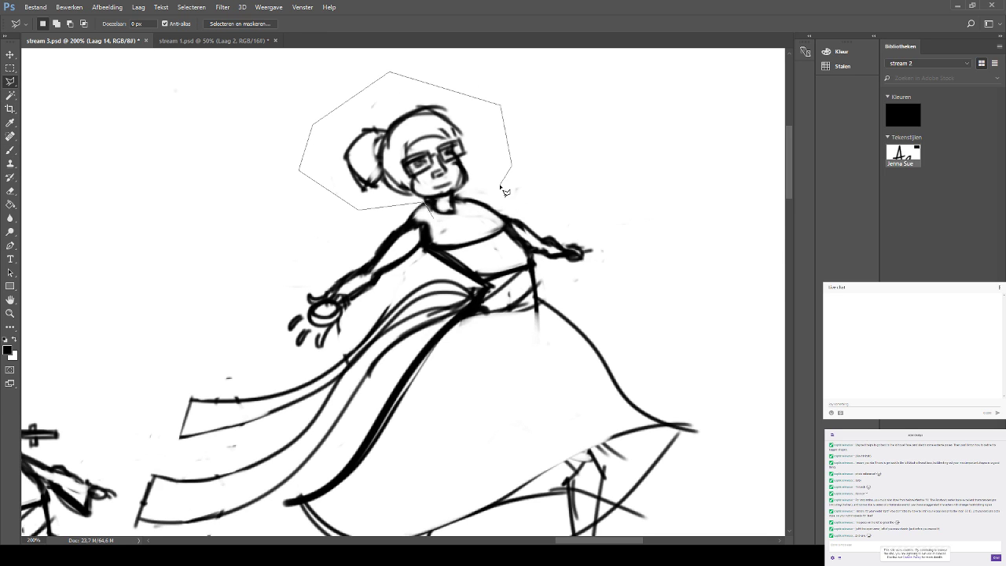
double_click(442, 230)
click(10, 67)
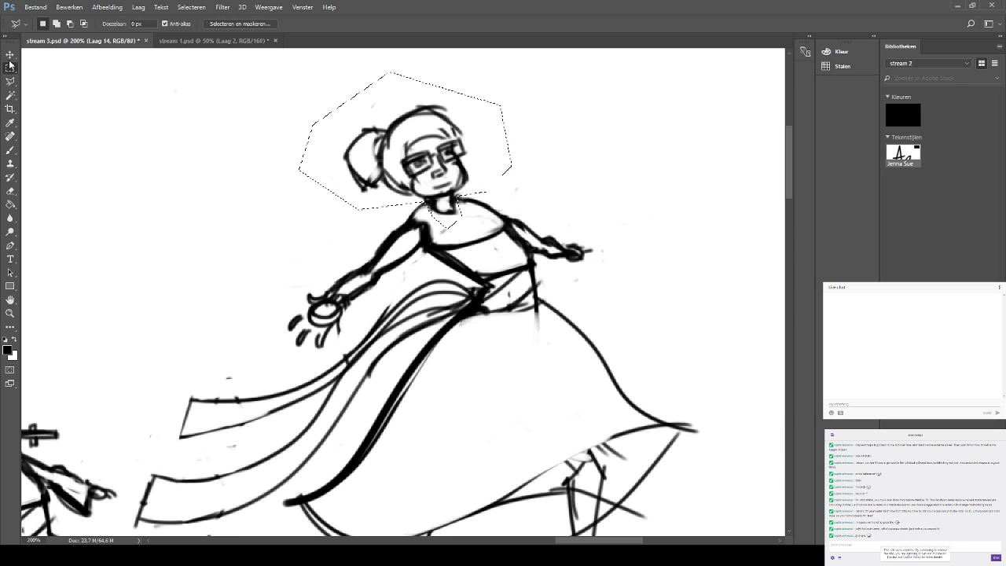
click(10, 54)
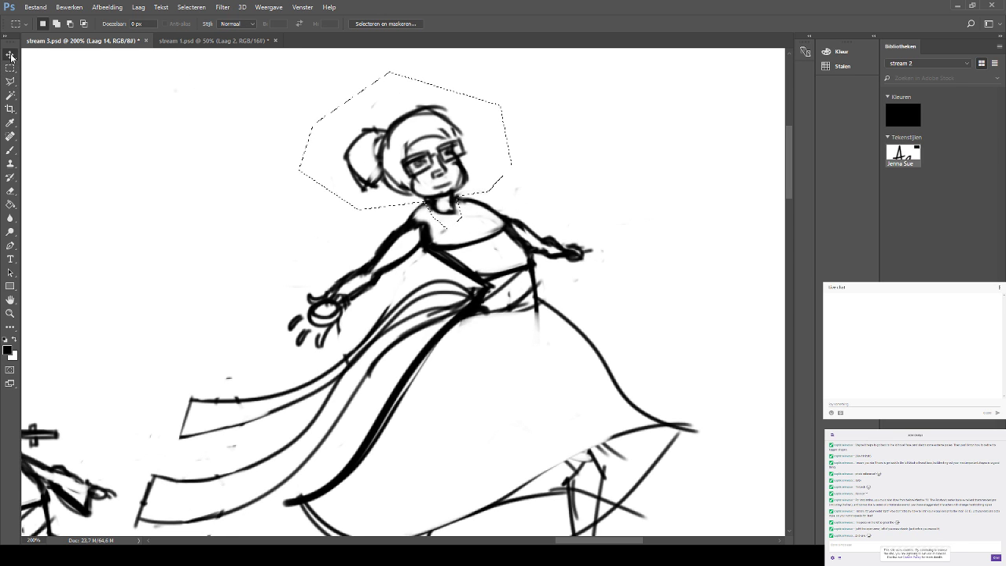
drag(427, 187, 439, 184)
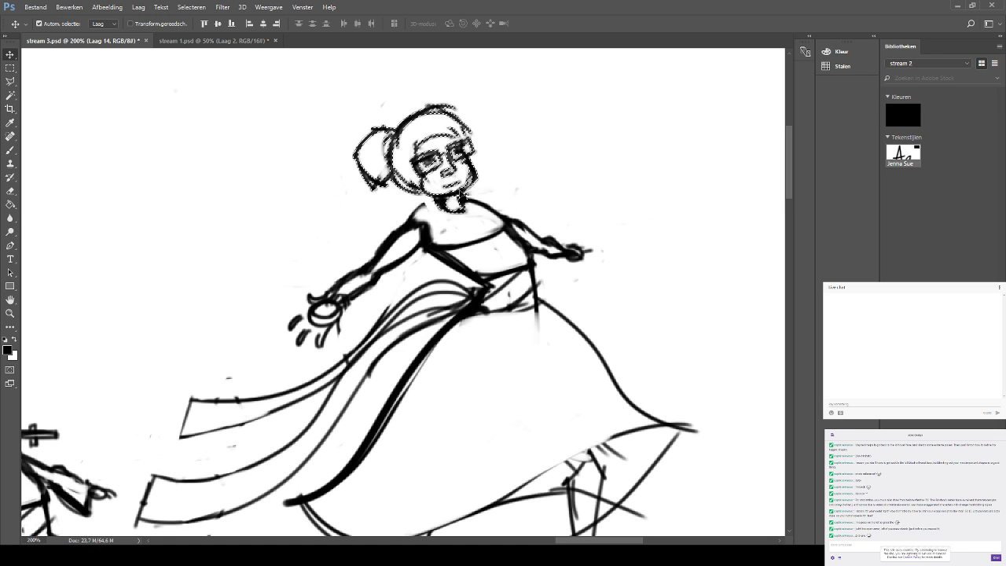
Rotate the selected head about 17° counter-clockwise with Free Transform, settle it on the neck, and deselect.
key(ctrl+t)
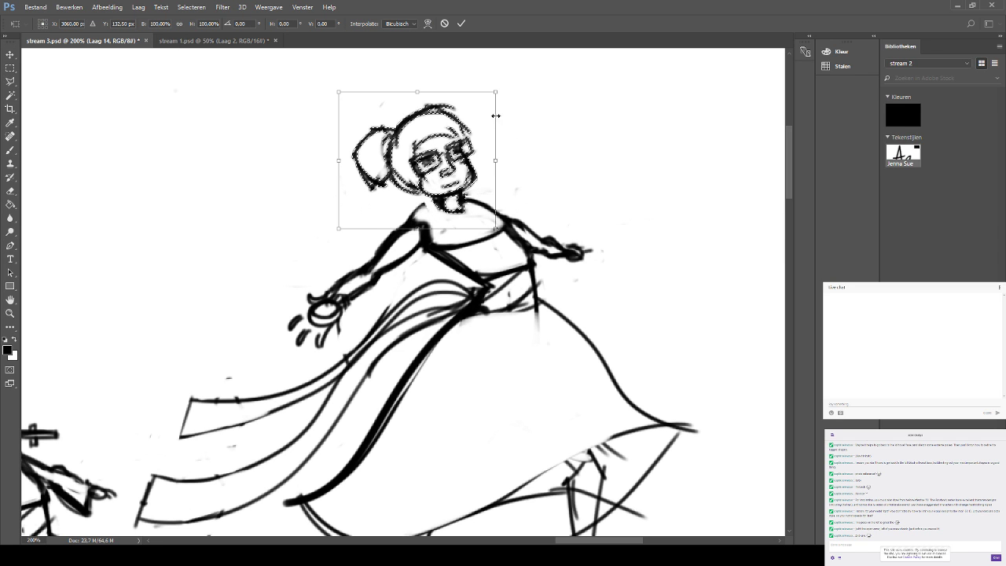
drag(503, 86, 513, 104)
drag(460, 180, 460, 170)
drag(523, 86, 454, 73)
drag(458, 149, 443, 181)
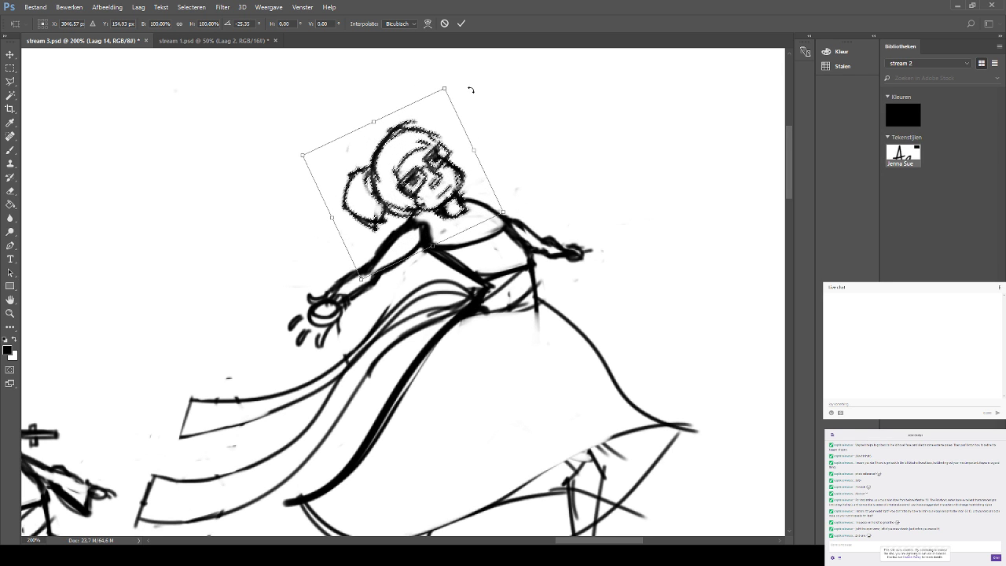
drag(463, 86, 479, 92)
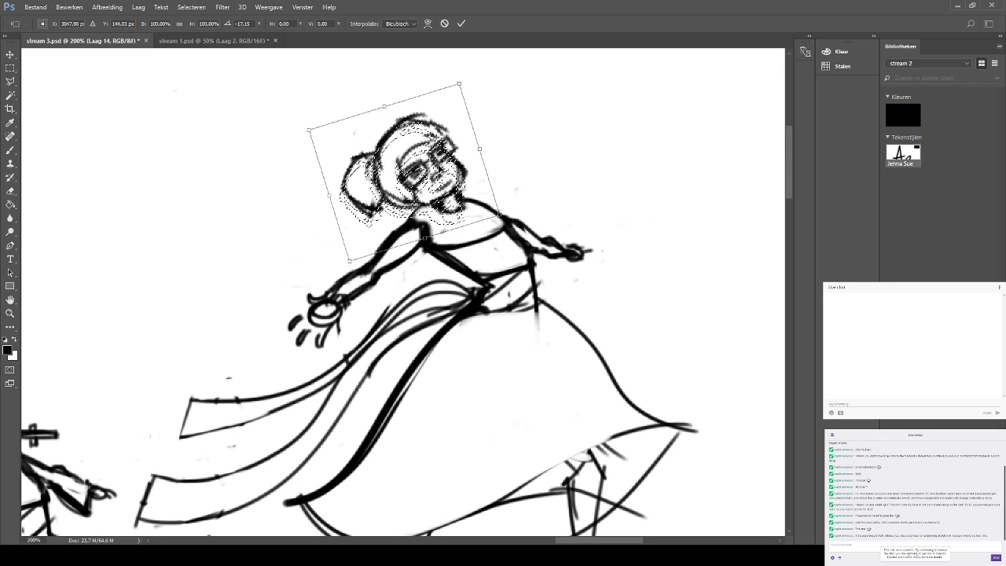
drag(454, 194, 453, 193)
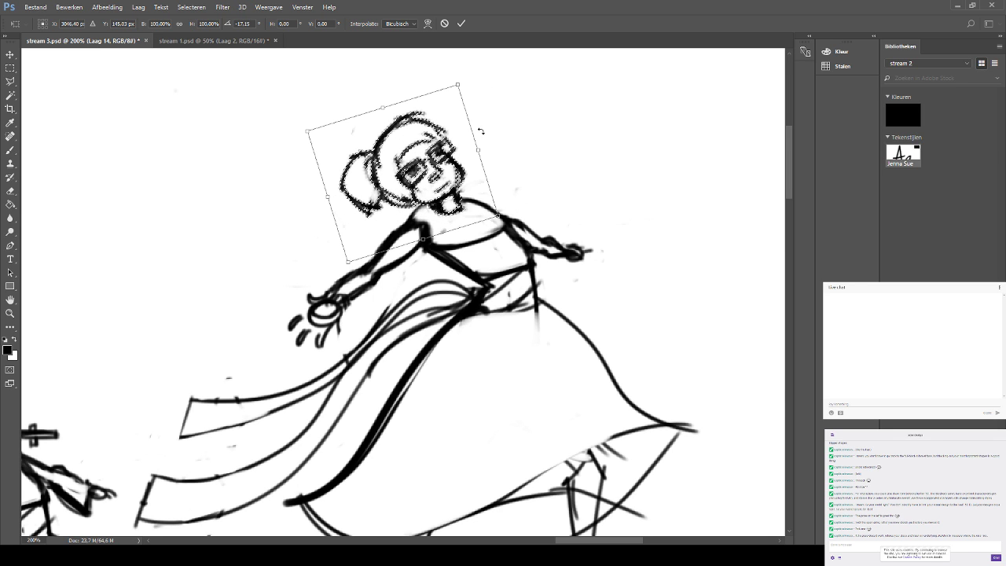
key(Return)
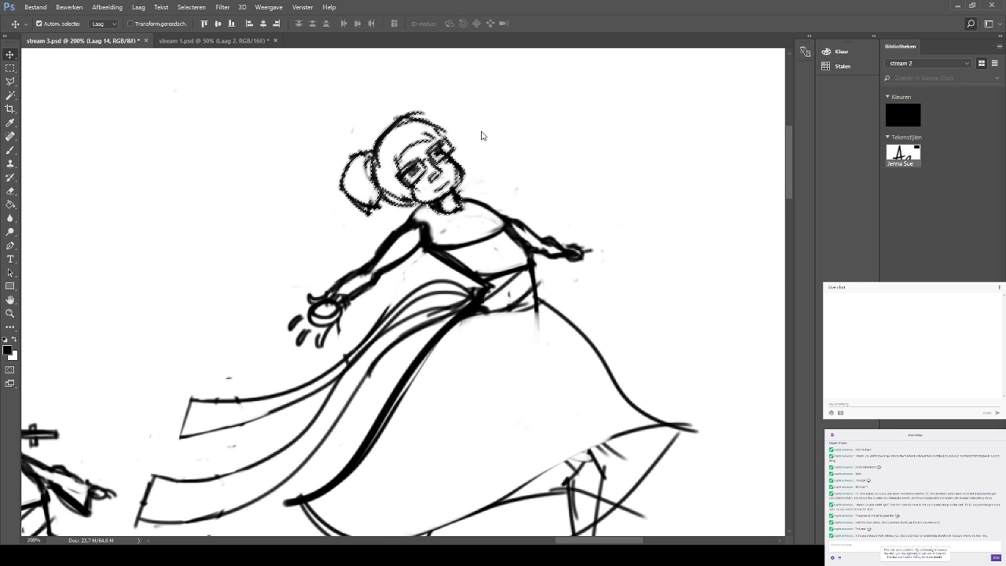
click(10, 149)
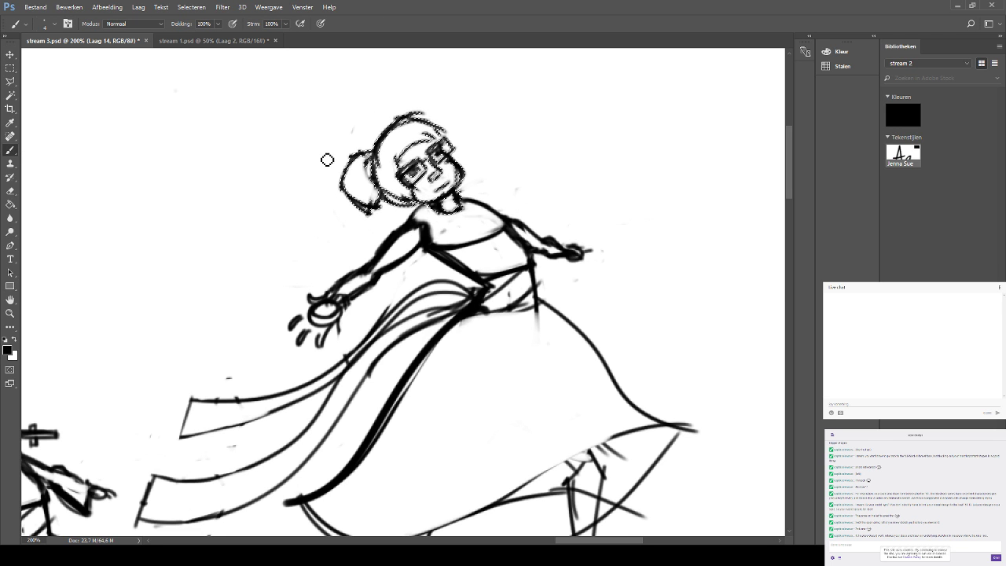
key(ctrl+d)
Compare the copied figure with the rest of the sheet, try a stroke over its torso, and undo it.
drag(342, 238, 349, 212)
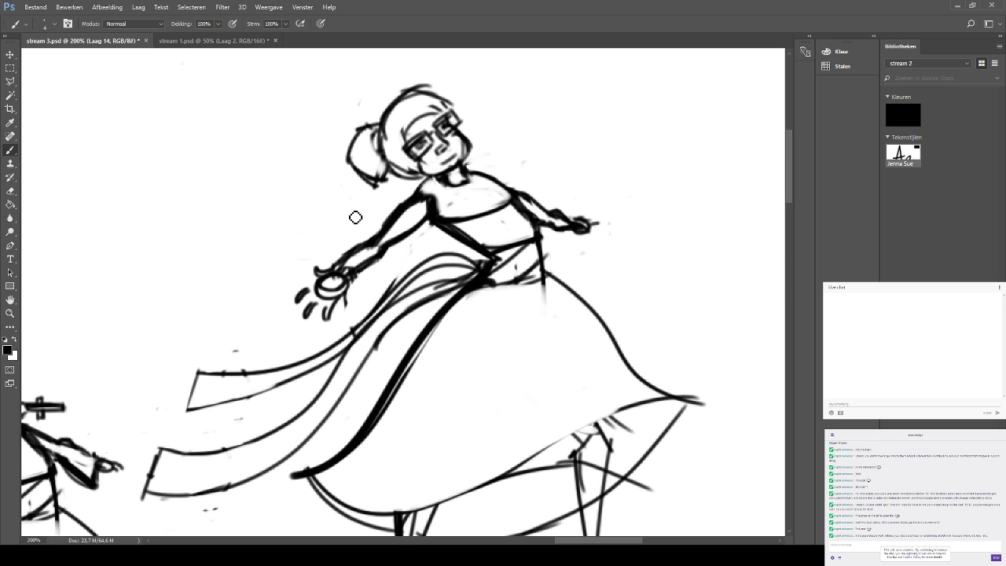
scroll(354, 216, down, 6)
scroll(352, 214, up, 2)
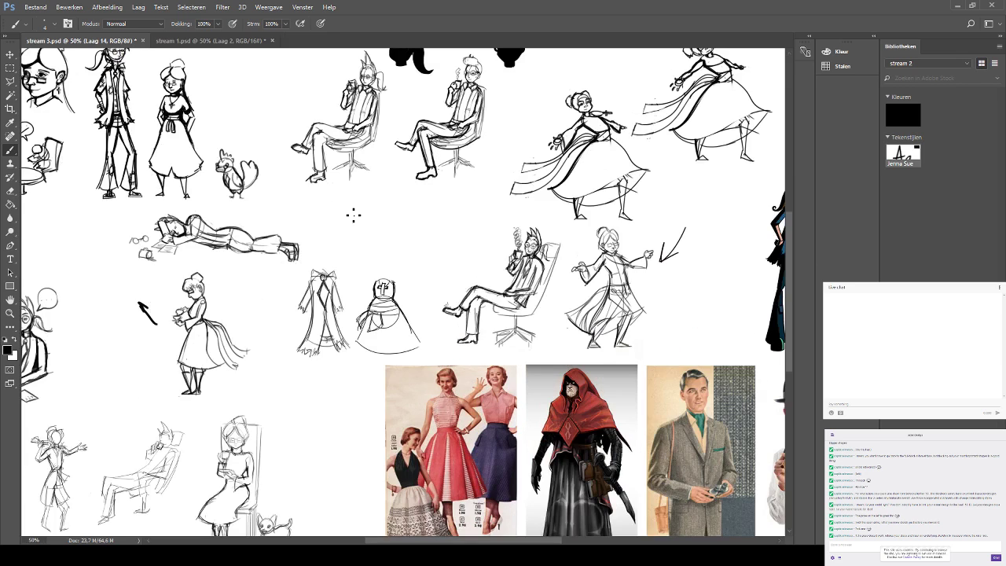
drag(487, 118, 387, 258)
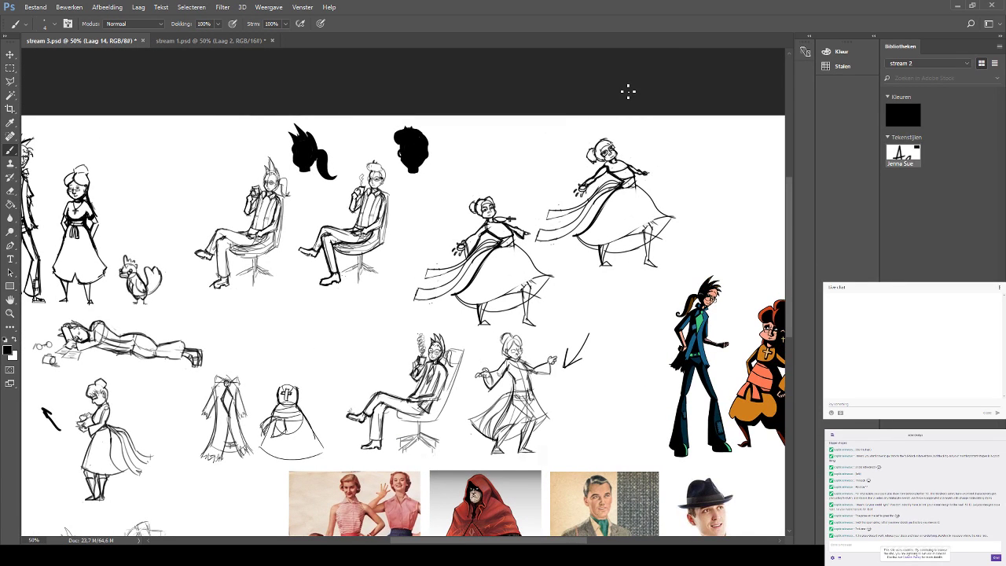
drag(616, 122, 479, 167)
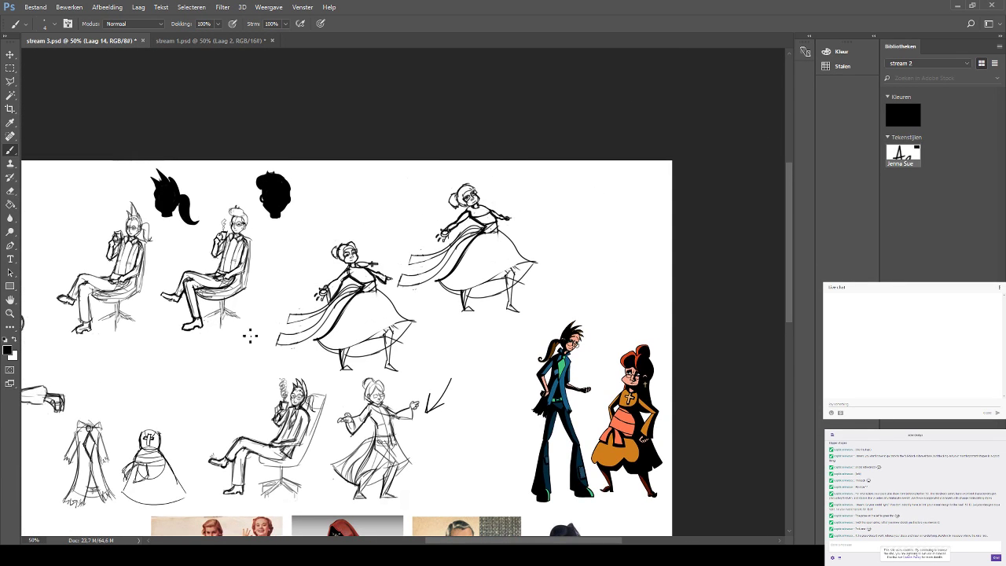
drag(473, 290, 428, 311)
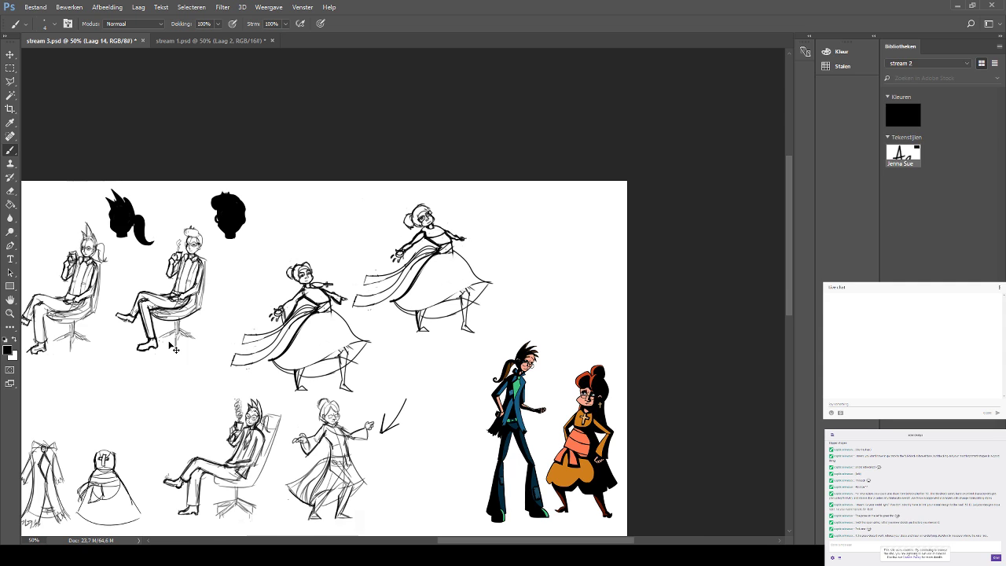
key(ctrl+plus)
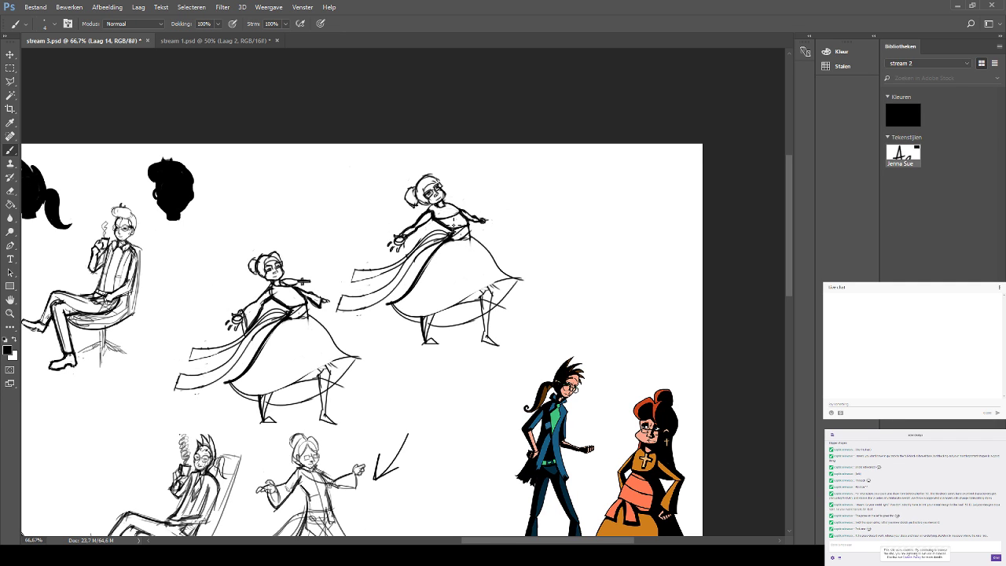
mouse_move(432, 206)
mouse_down()
mouse_move(456, 226)
mouse_move(446, 223)
mouse_up()
key(ctrl+z)
key(ctrl+z)
key(ctrl+z)
Add a new layer for construction guides and set the brush colour to red.
key(ctrl+shift+alt+n)
key(i)
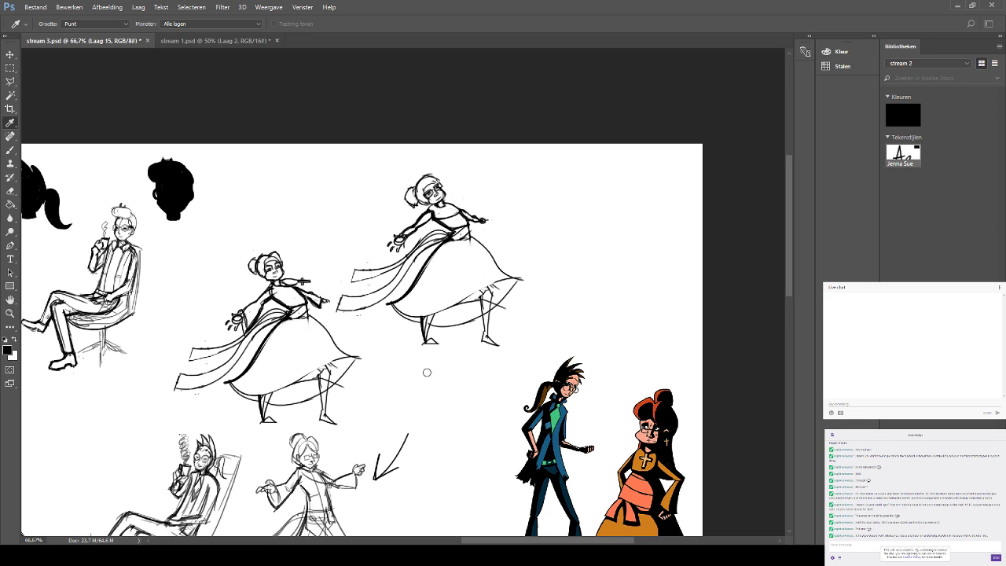
key(b)
scroll(498, 353, up, 3)
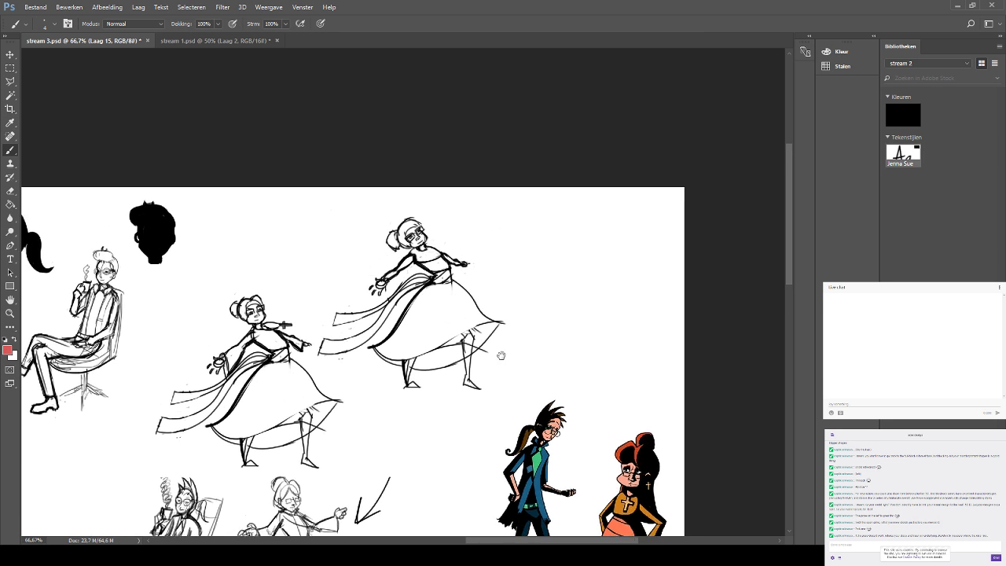
key(ctrl+plus)
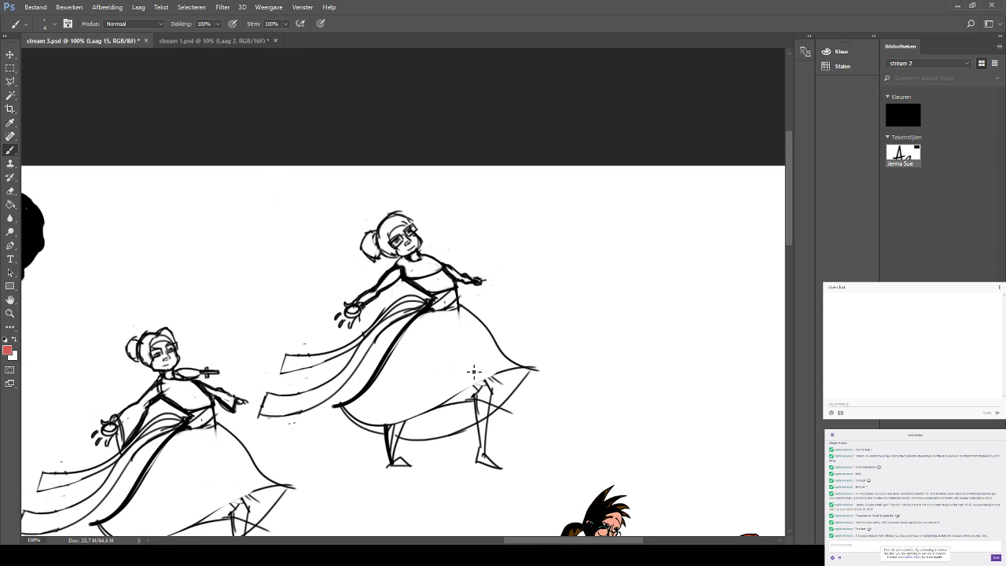
Sketch red construction shapes over the copied figure's head, neck, chest and belly, undoing and retrying strokes as needed.
mouse_move(400, 256)
mouse_down()
mouse_move(425, 241)
mouse_move(404, 256)
mouse_move(386, 236)
mouse_move(426, 262)
mouse_move(414, 279)
mouse_move(444, 338)
mouse_up()
key(ctrl+z)
key(ctrl+z)
key(ctrl+z)
key(ctrl+z)
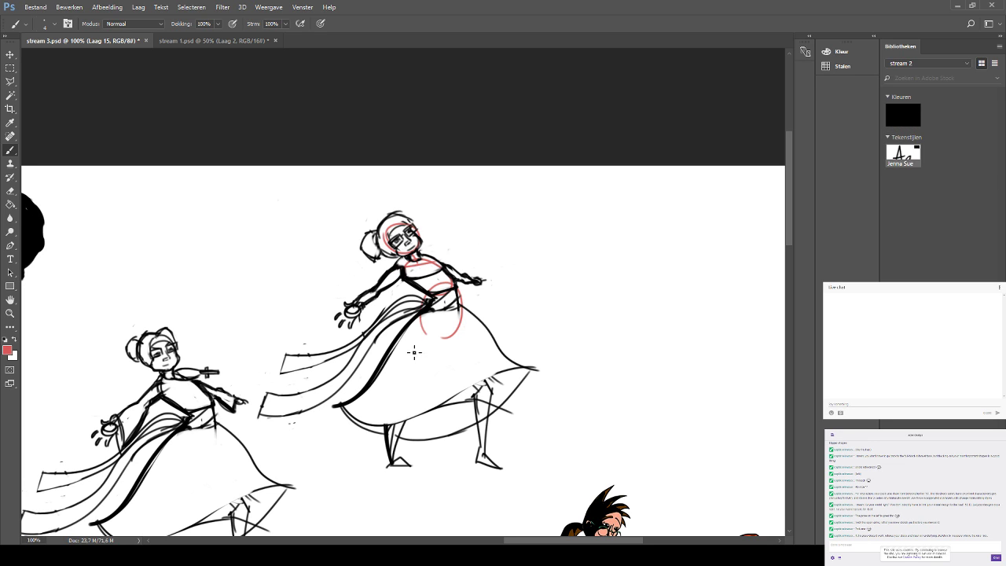
key(ctrl+z)
Draw red guide lines for both legs from the hips to the feet, retrying the bent front thigh.
mouse_move(433, 339)
mouse_down()
mouse_move(457, 331)
mouse_move(421, 335)
mouse_move(489, 367)
mouse_move(438, 346)
mouse_move(498, 400)
mouse_move(431, 341)
mouse_move(504, 397)
mouse_up()
key(ctrl+z)
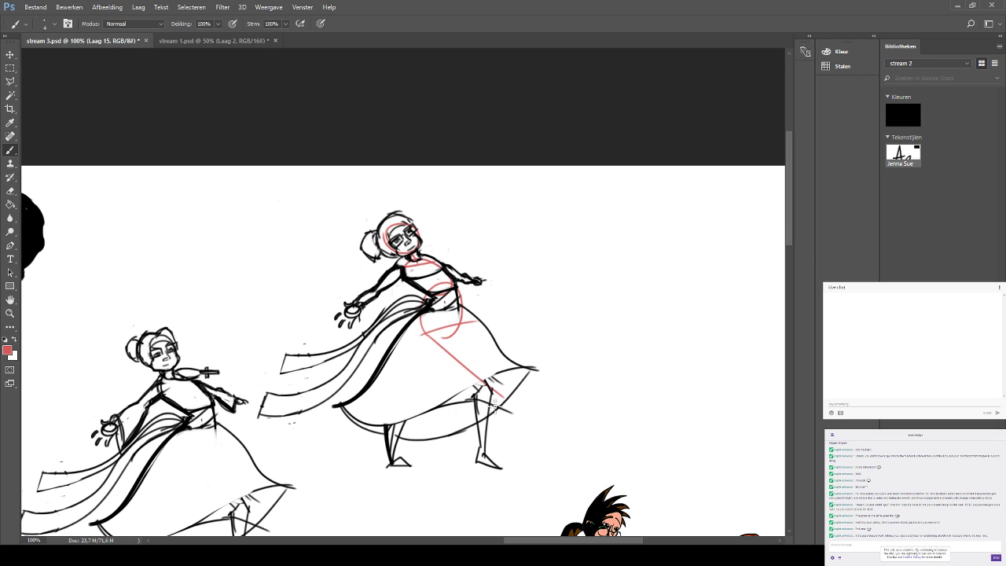
key(ctrl+z)
drag(425, 337, 492, 370)
key(ctrl+z)
mouse_move(423, 337)
mouse_down()
mouse_move(507, 383)
mouse_move(481, 470)
mouse_up()
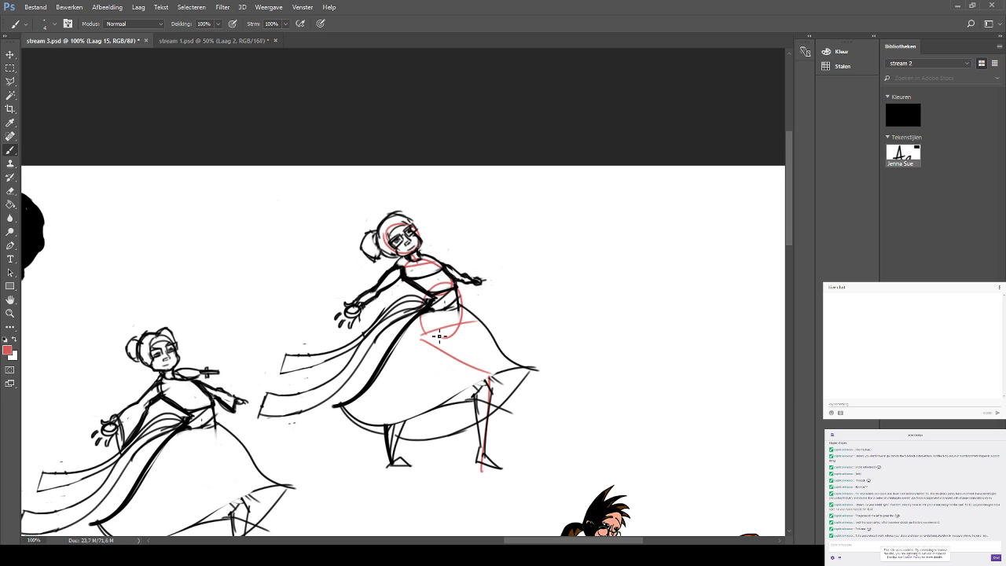
drag(455, 328, 394, 469)
scroll(463, 291, right, 2)
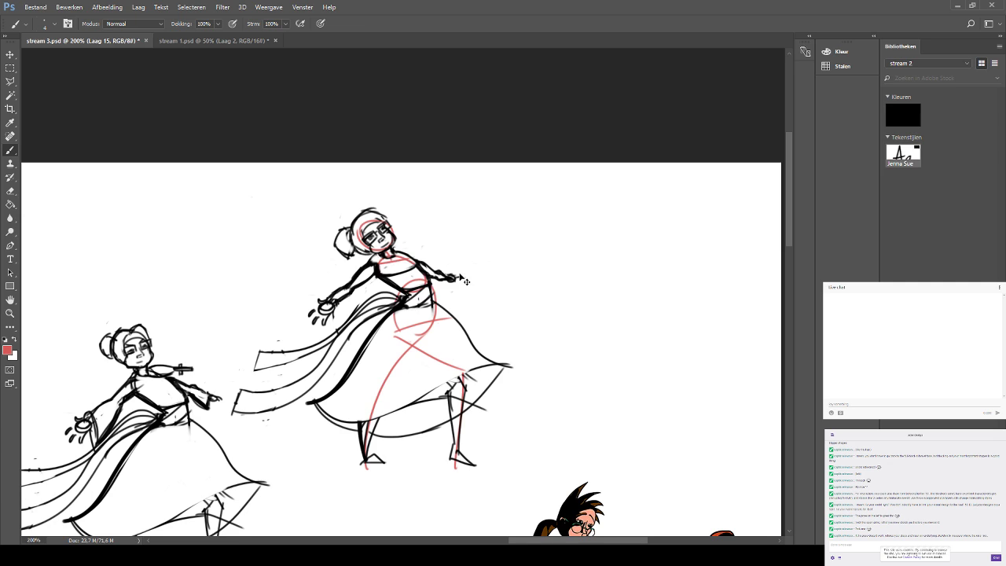
Switch to the line-art layer below and erase the sash knot lines at the back of the copied figure's waist.
key(ctrl+plus)
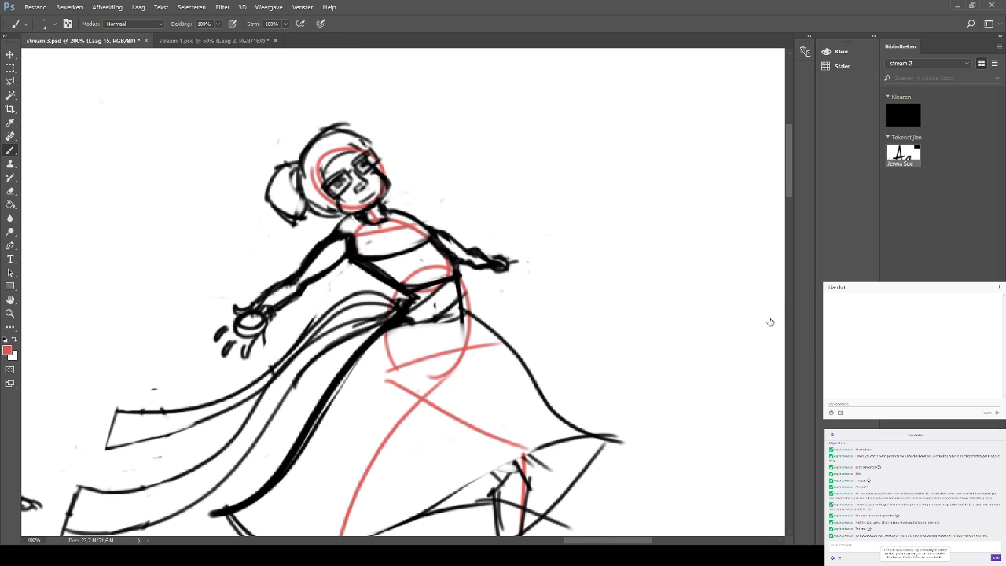
key(ctrl+comma)
key(ctrl+comma)
key(alt+bracketleft)
click(10, 204)
click(10, 191)
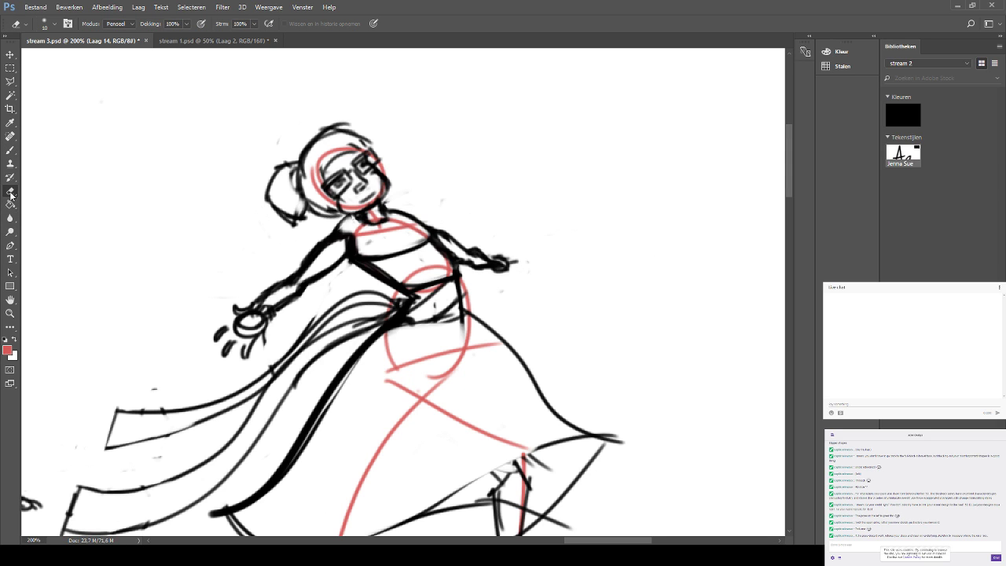
mouse_move(416, 305)
mouse_down()
mouse_move(407, 300)
mouse_move(402, 318)
mouse_up()
Reset the brush colour to black and redraw the back waist contour between the bodice and the skirt.
click(12, 152)
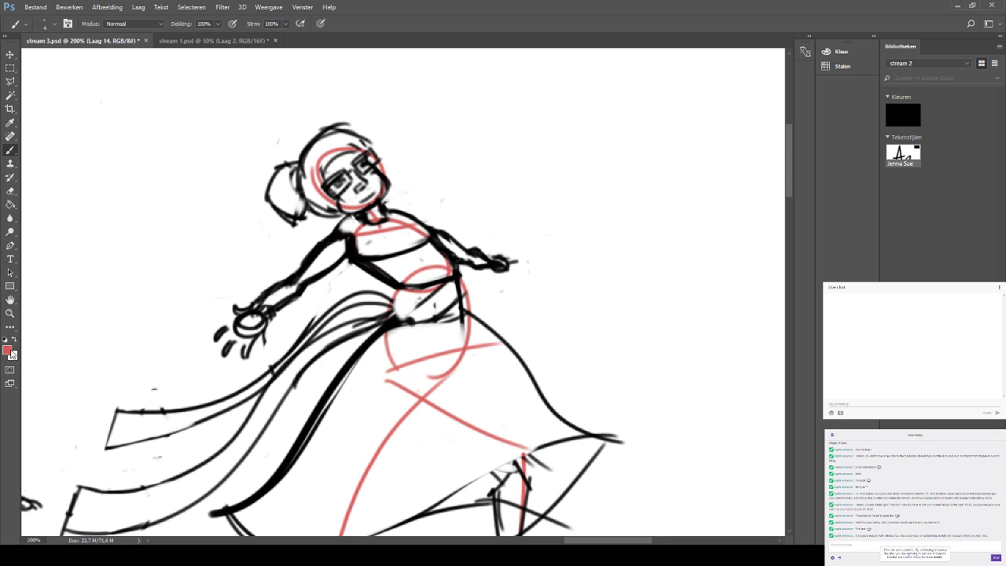
alt+click(409, 418)
key(d)
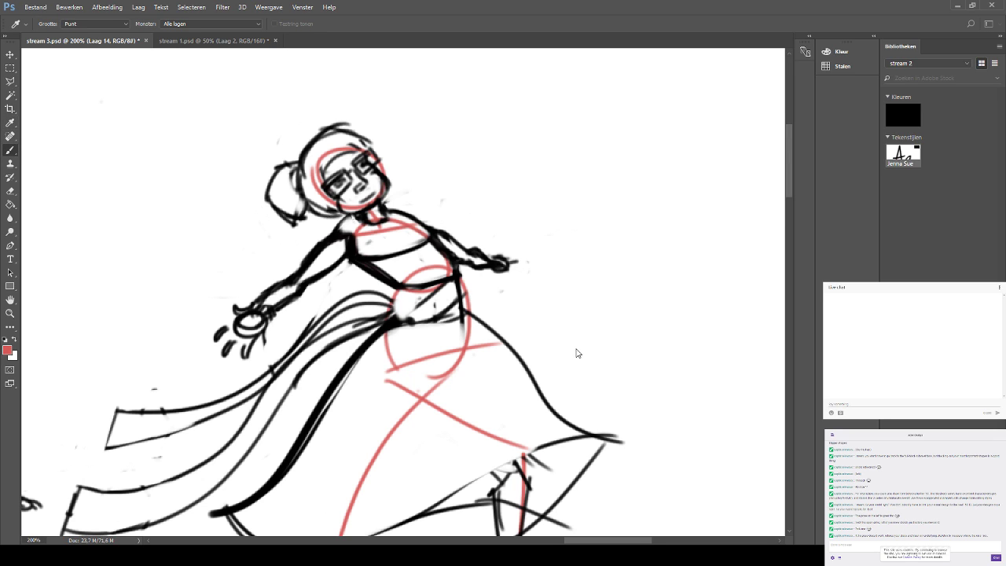
drag(402, 322, 406, 289)
key(ctrl+z)
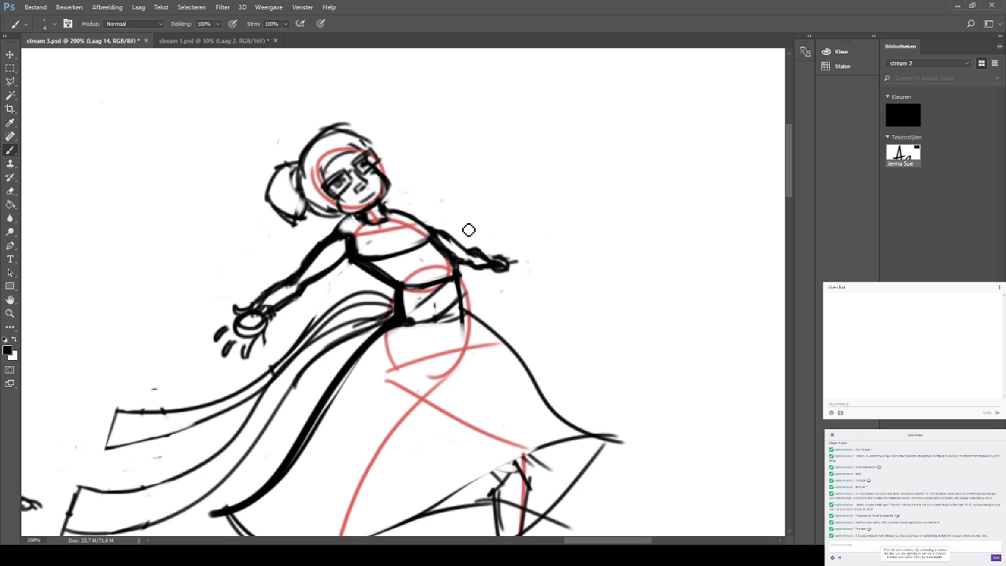
drag(468, 229, 505, 140)
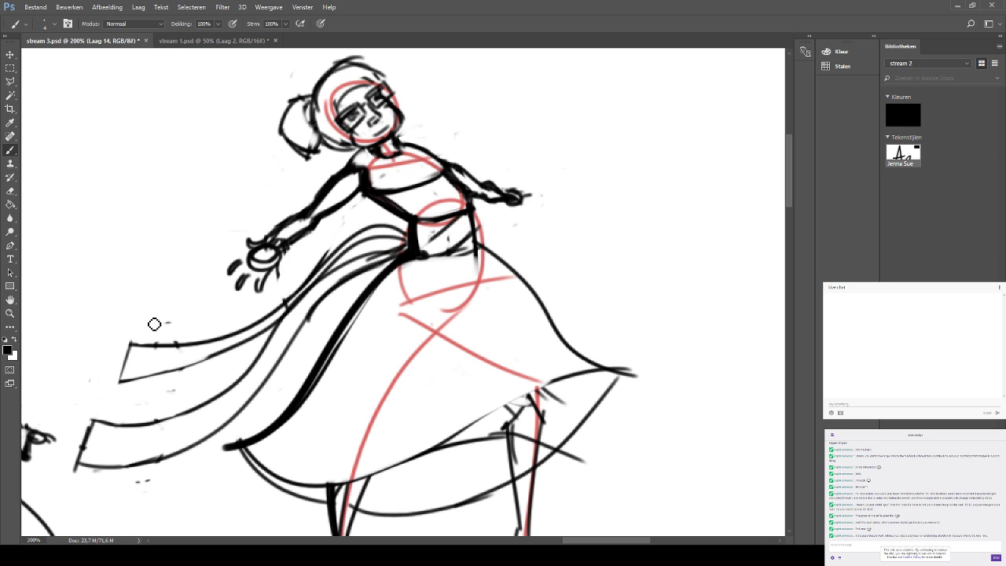
scroll(284, 157, up, 2)
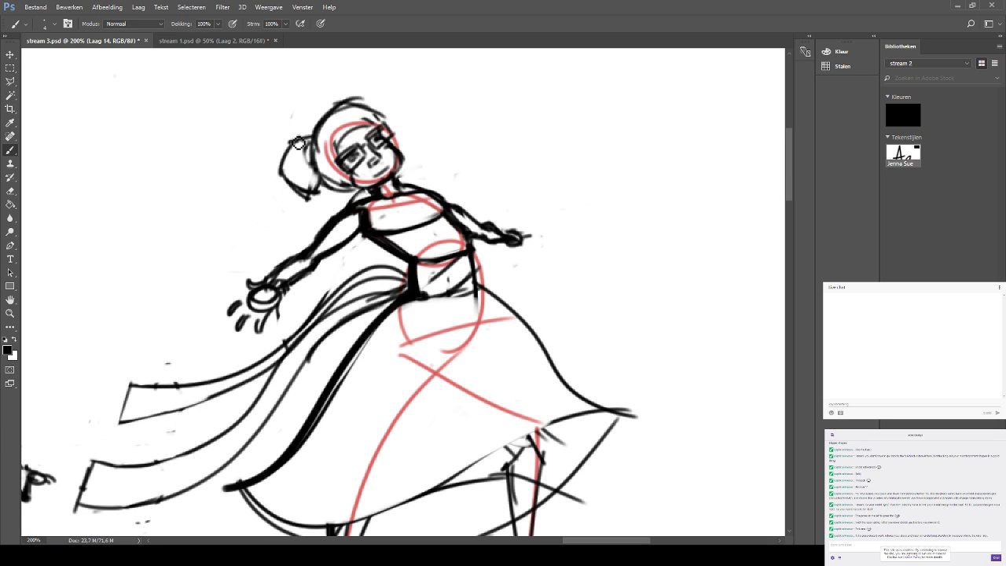
Lasso the copied figure's head again, rotate it about 8.7° clockwise, and shift it toward the far shoulder.
mouse_move(308, 192)
mouse_down()
mouse_move(296, 195)
mouse_move(285, 178)
mouse_up()
key(l)
mouse_move(401, 207)
mouse_down()
mouse_move(338, 191)
mouse_move(322, 206)
mouse_move(252, 208)
mouse_move(258, 112)
mouse_move(345, 70)
mouse_move(441, 108)
mouse_move(387, 212)
mouse_up()
key(ctrl+t)
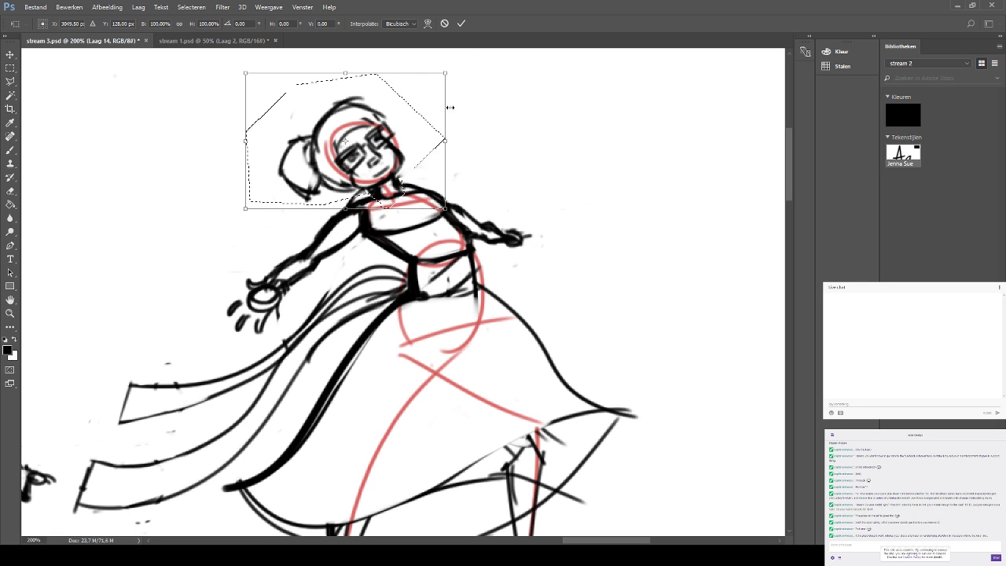
drag(456, 68, 471, 84)
drag(366, 161, 379, 158)
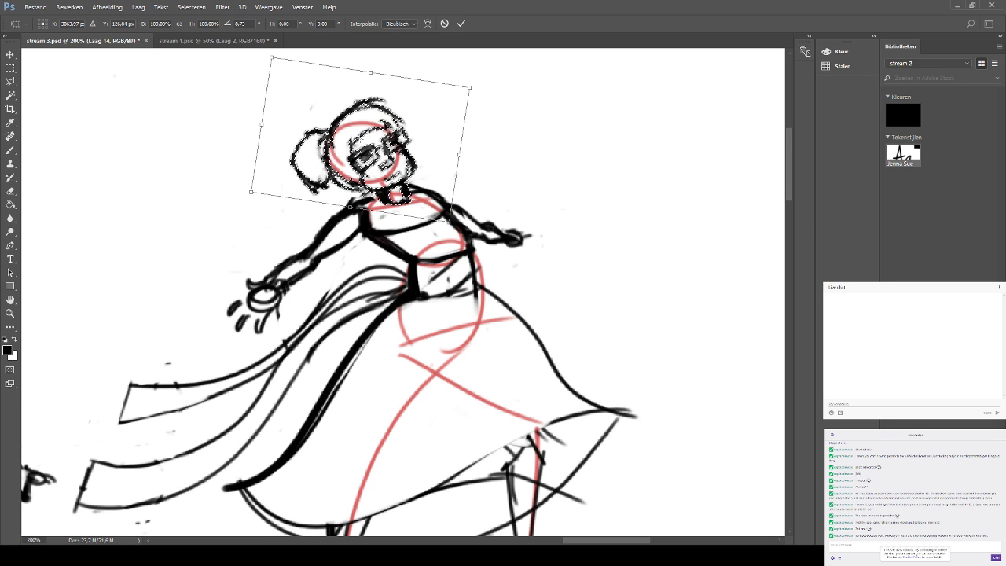
key(Return)
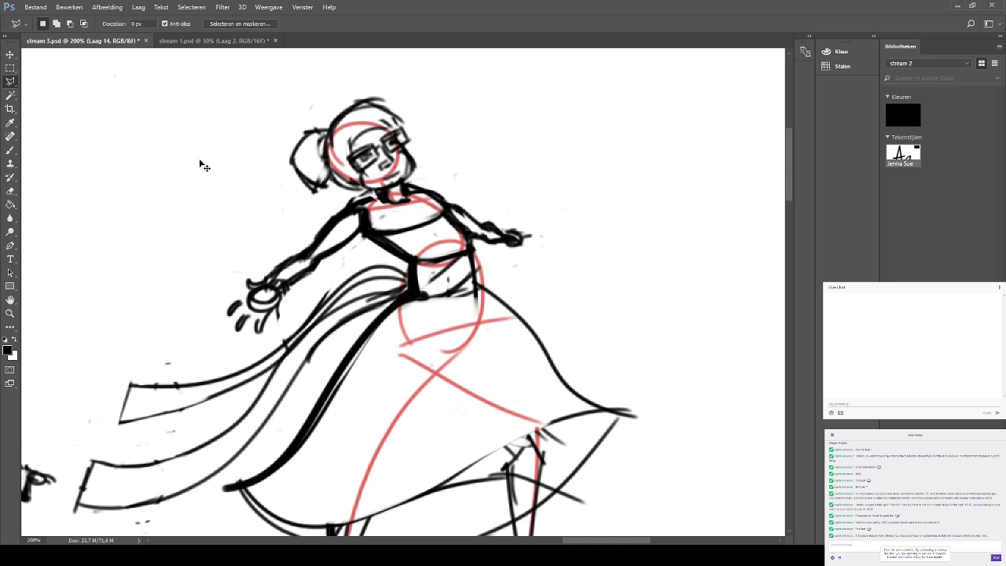
click(10, 149)
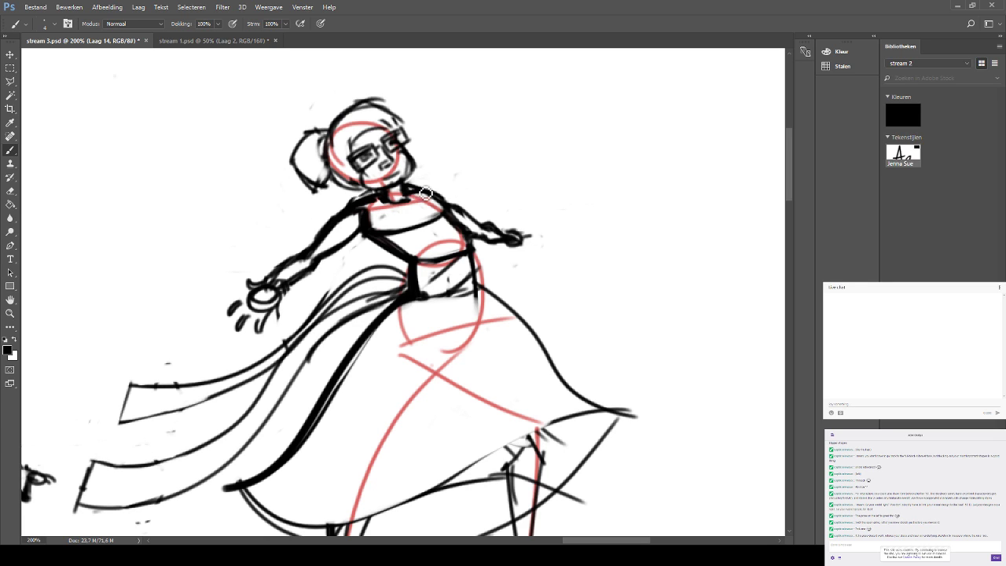
Clean up the copied figure's neck with the eraser, redraw its neck and shoulder lines in black, and save the document.
click(11, 190)
drag(331, 206, 410, 191)
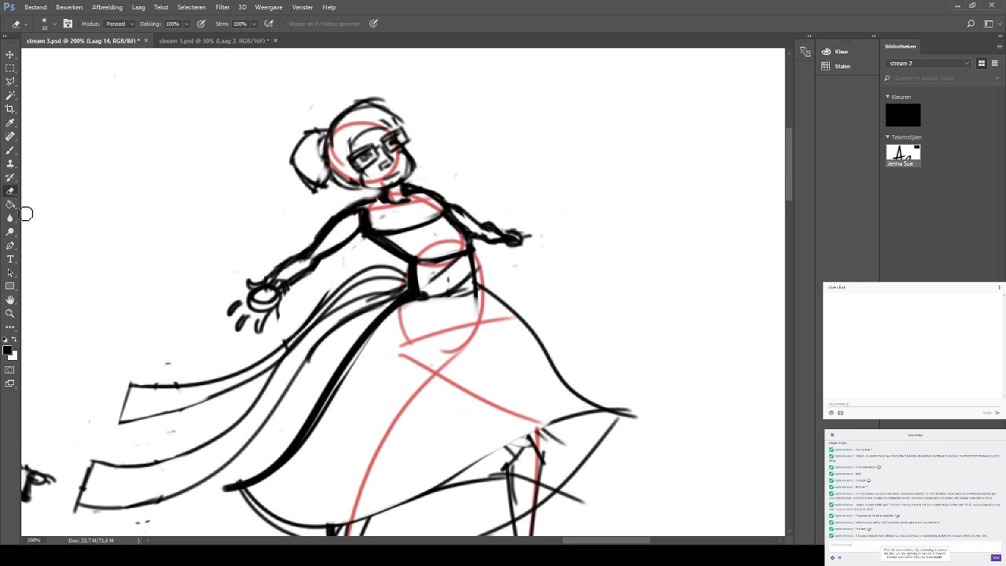
click(10, 150)
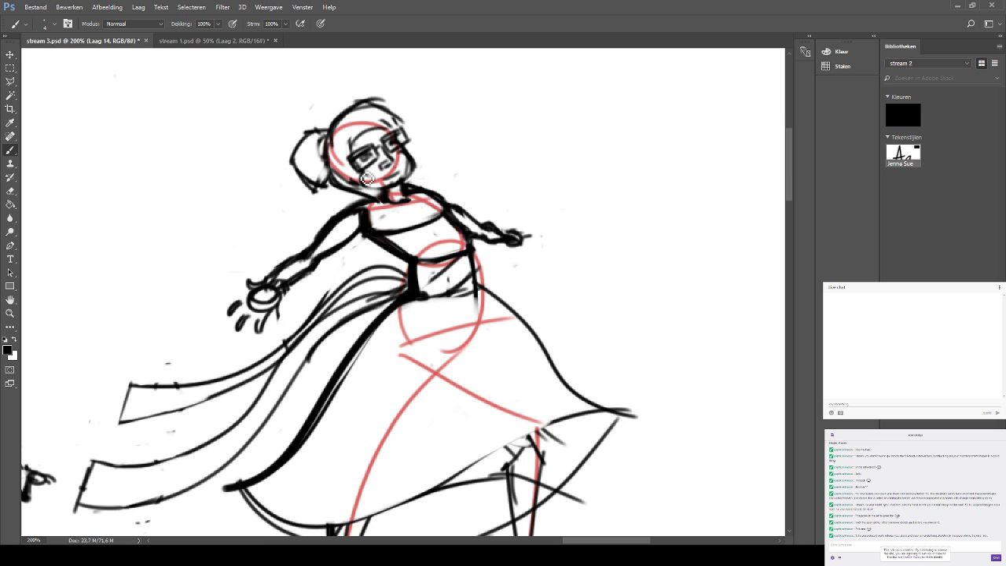
mouse_move(385, 194)
mouse_down()
mouse_move(391, 207)
mouse_move(407, 206)
mouse_up()
key(ctrl+minus)
key(ctrl+minus)
key(ctrl+minus)
key(ctrl+plus)
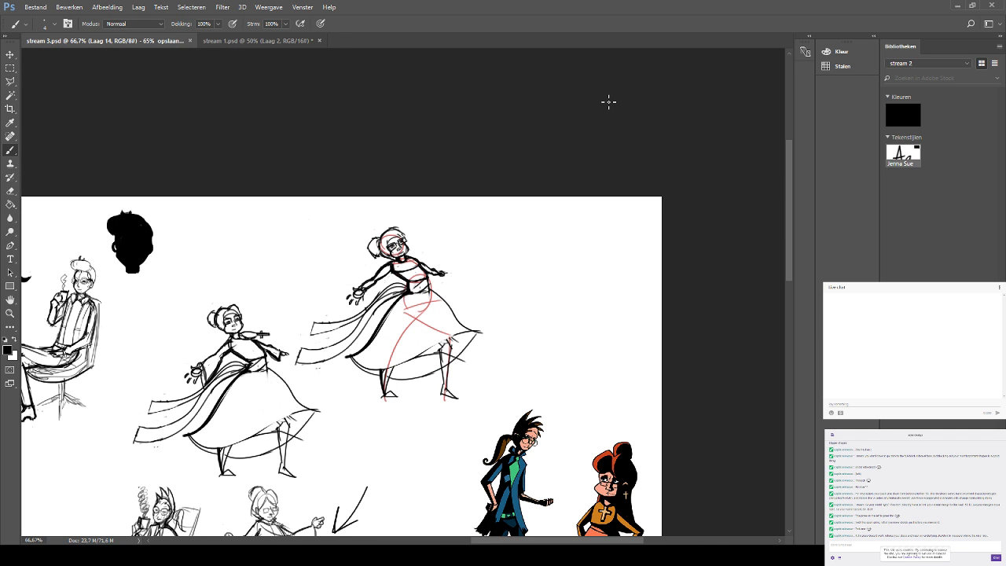
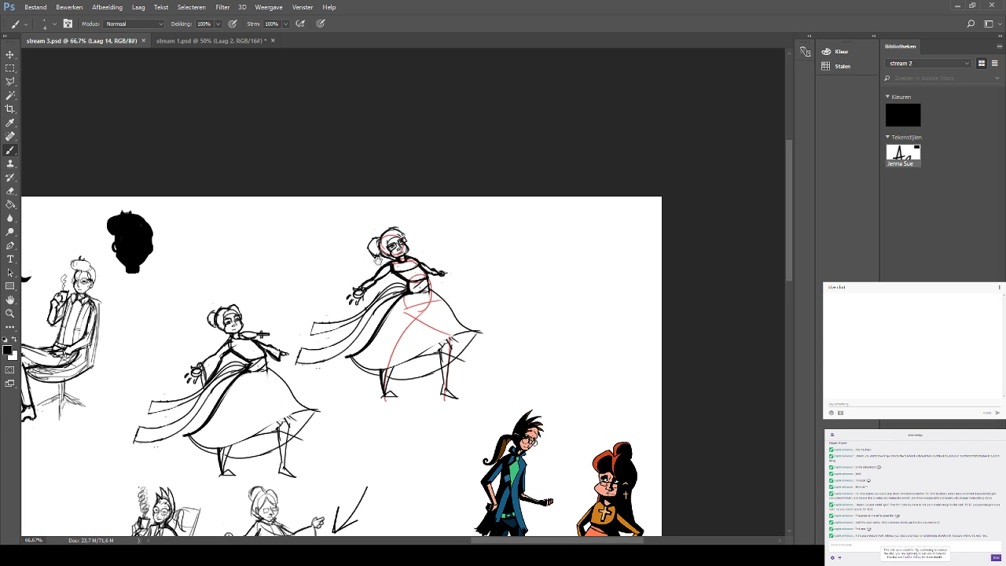
Remove the red anatomy guides from view and erase the flowing sash ribbons behind the copied figure with a larger eraser.
scroll(404, 293, down, 3)
key(ctrl+plus)
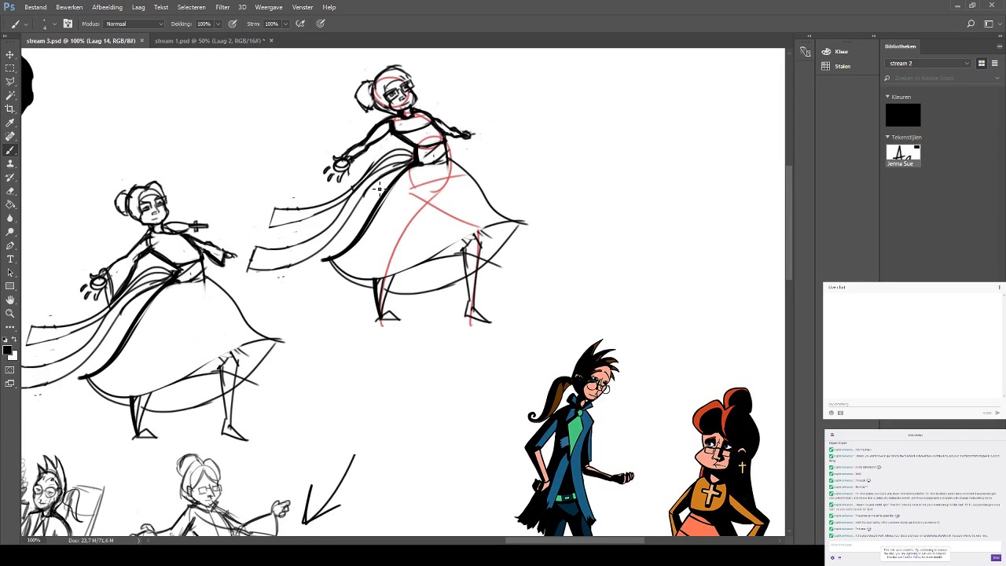
click(14, 193)
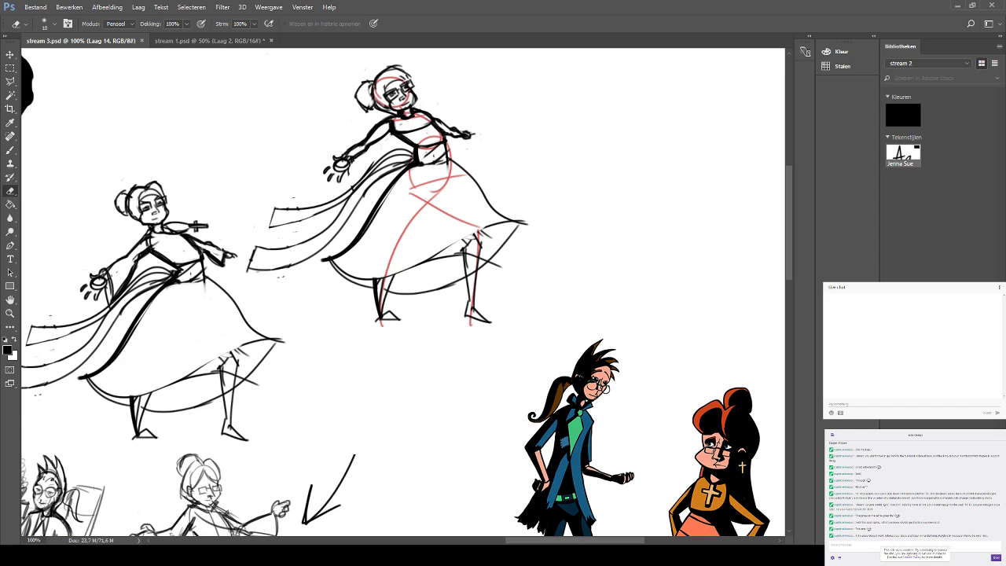
click(753, 320)
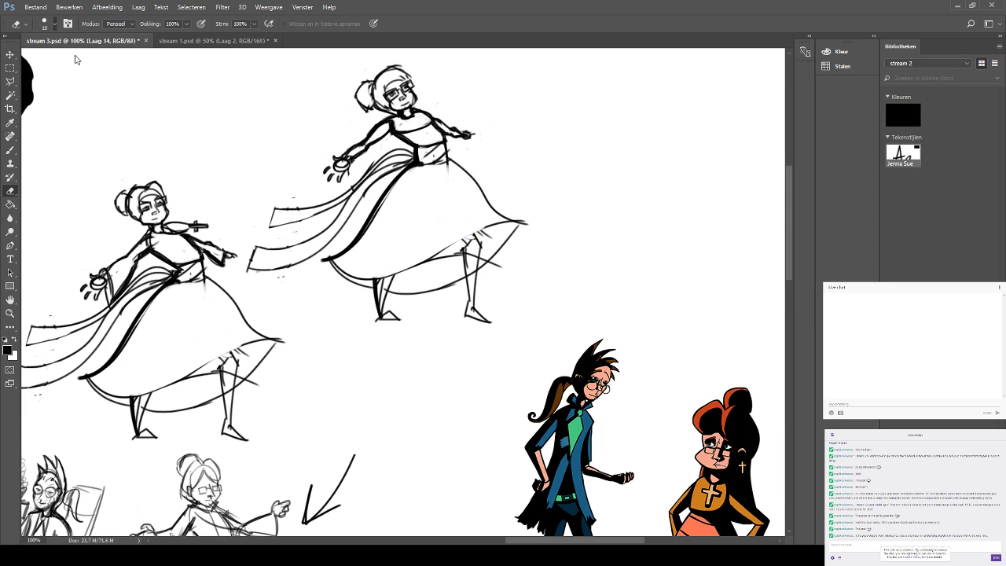
key(bracketright)
mouse_move(271, 213)
mouse_down()
mouse_move(256, 254)
mouse_move(275, 263)
mouse_move(285, 227)
mouse_move(325, 196)
mouse_move(301, 237)
mouse_move(404, 154)
mouse_up()
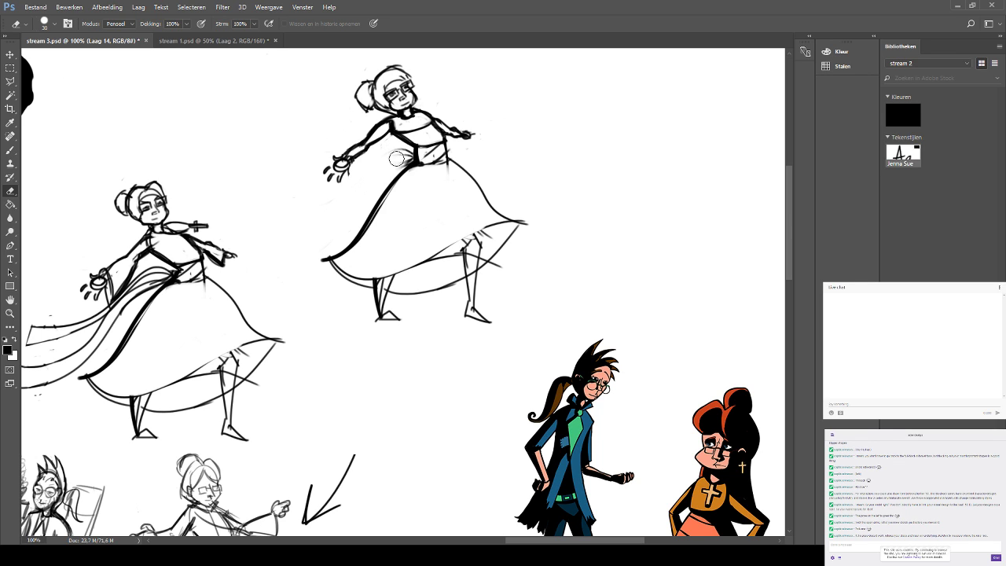
key(bracketleft)
click(11, 149)
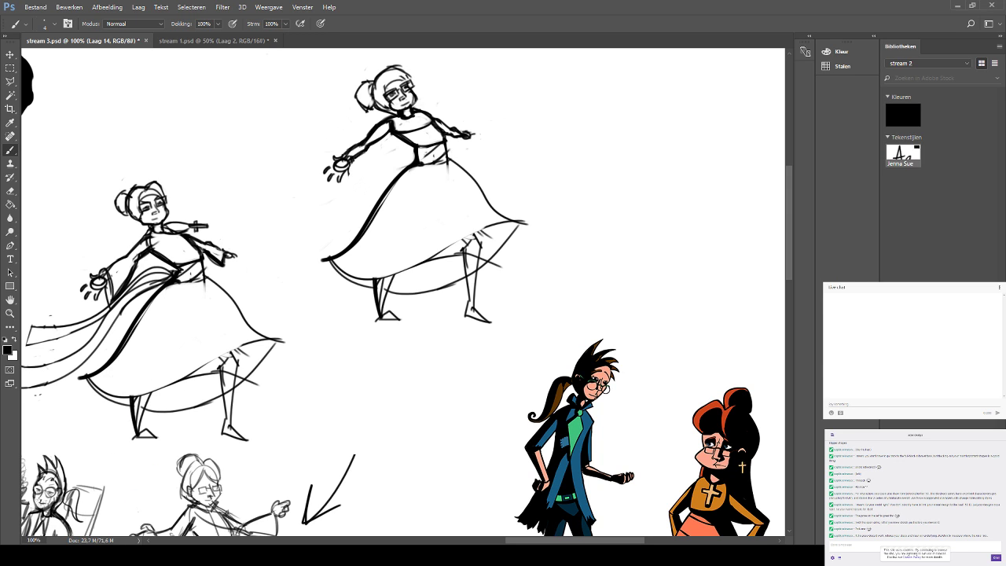
drag(386, 257, 344, 333)
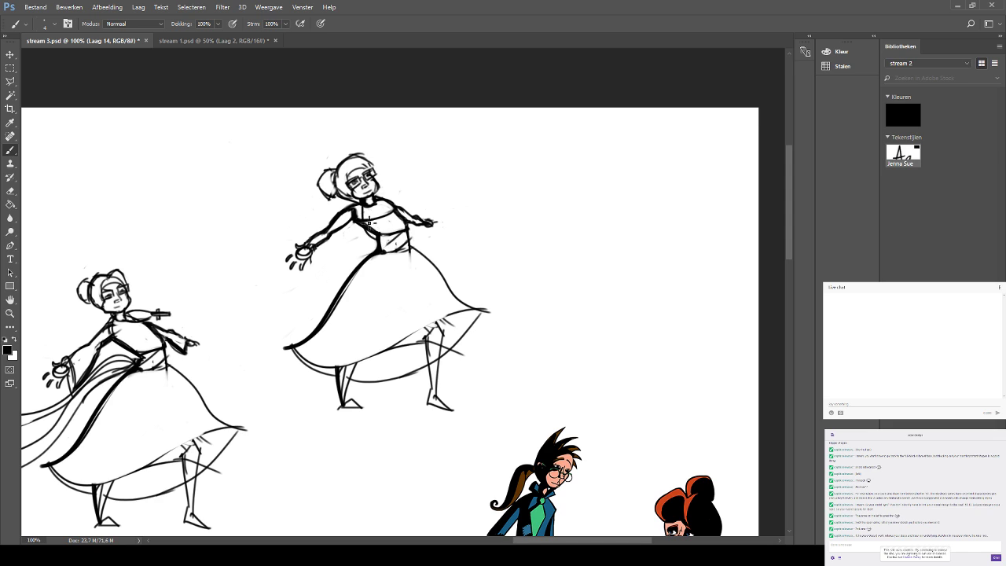
key(m)
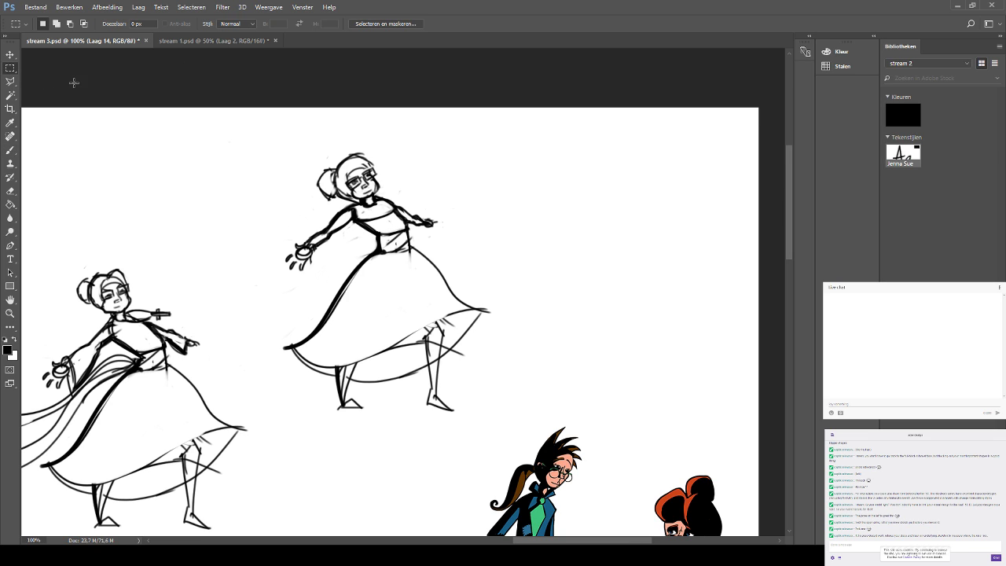
click(10, 81)
click(297, 295)
click(357, 238)
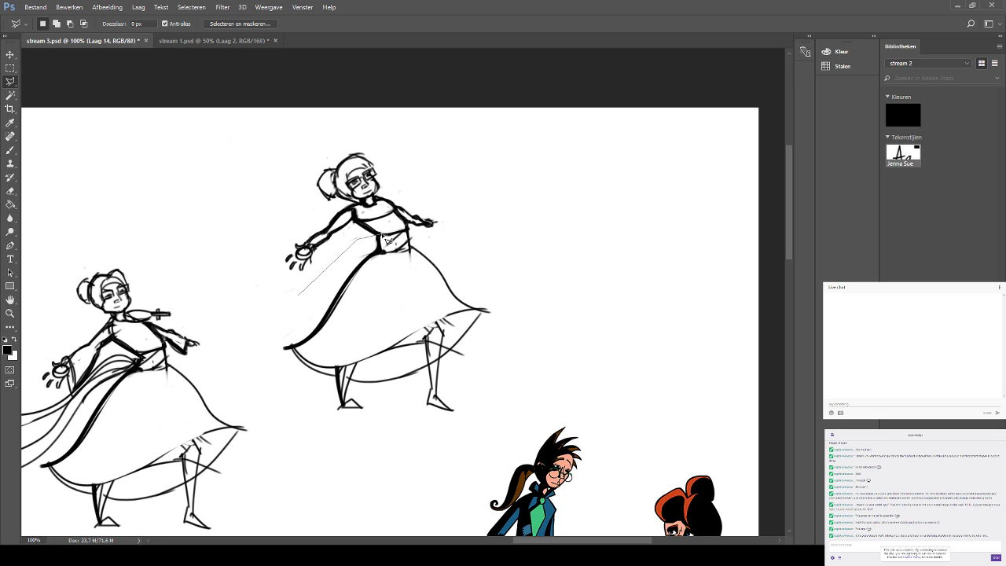
click(455, 223)
click(456, 168)
click(362, 115)
click(262, 144)
click(231, 233)
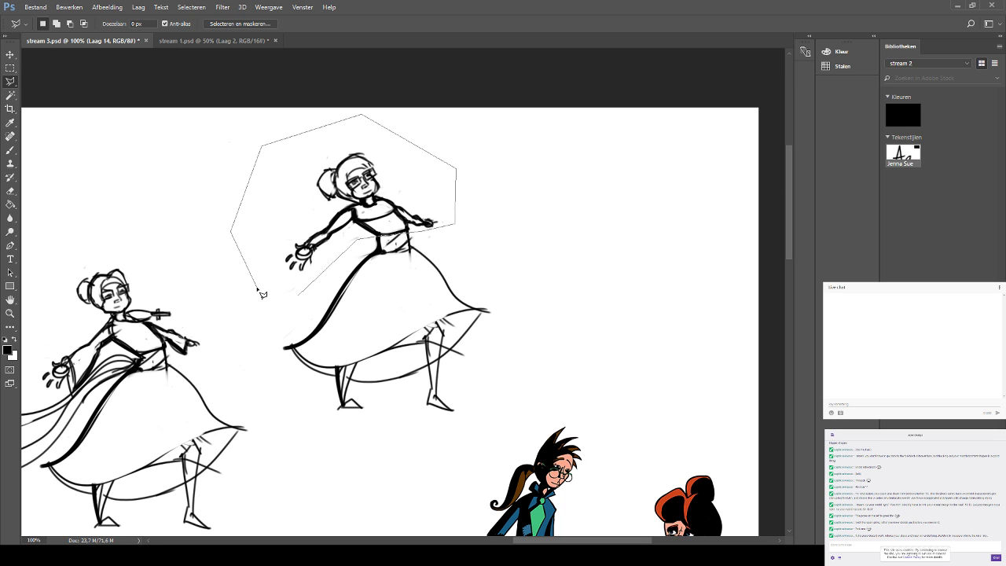
click(262, 294)
click(299, 295)
Lasso the copied figure's upper body above the waist, rotate it about 6° clockwise, nudge it slightly forward, and deselect.
click(298, 296)
click(254, 239)
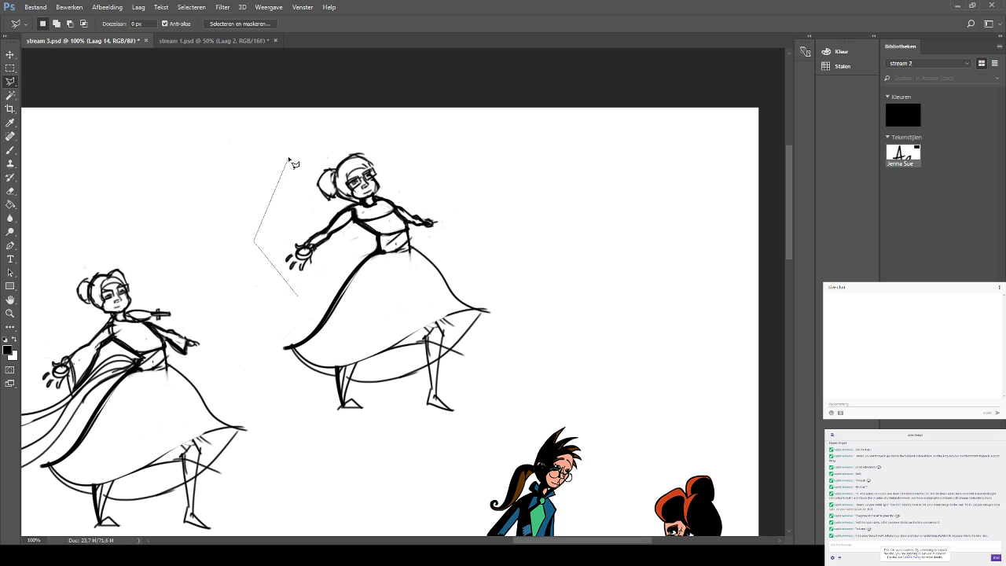
click(300, 145)
click(407, 112)
click(509, 176)
click(469, 239)
click(410, 229)
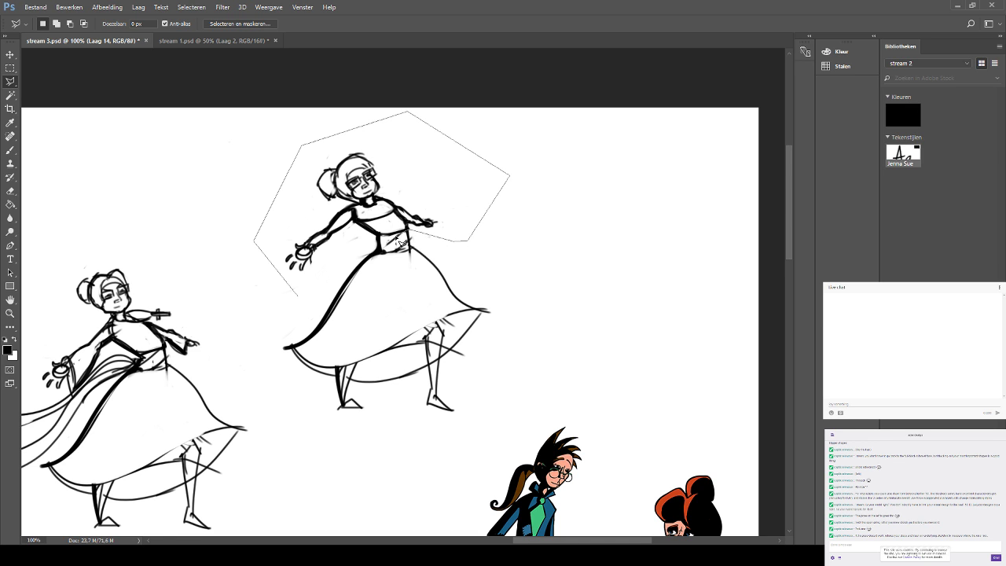
click(366, 235)
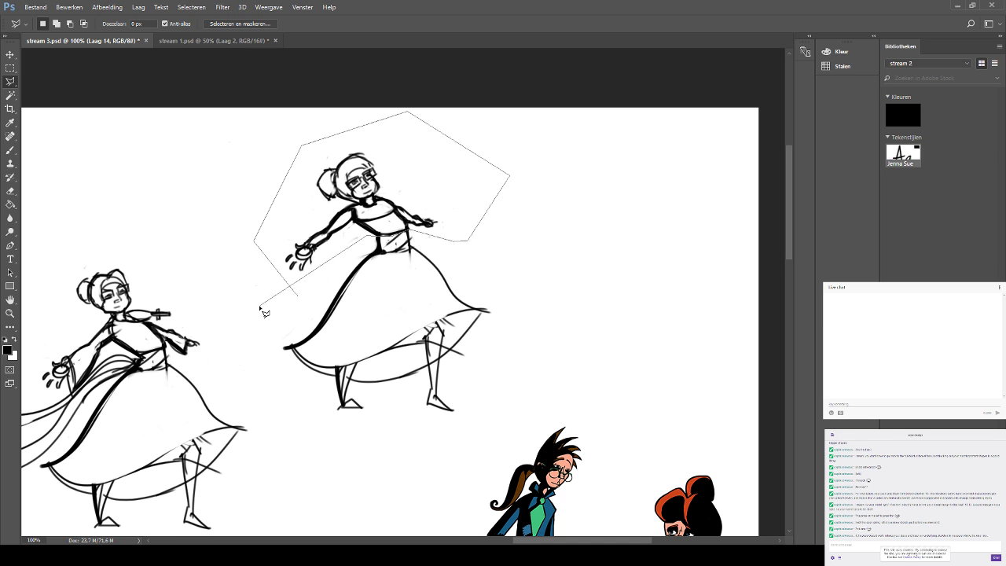
click(298, 295)
key(ctrl+t)
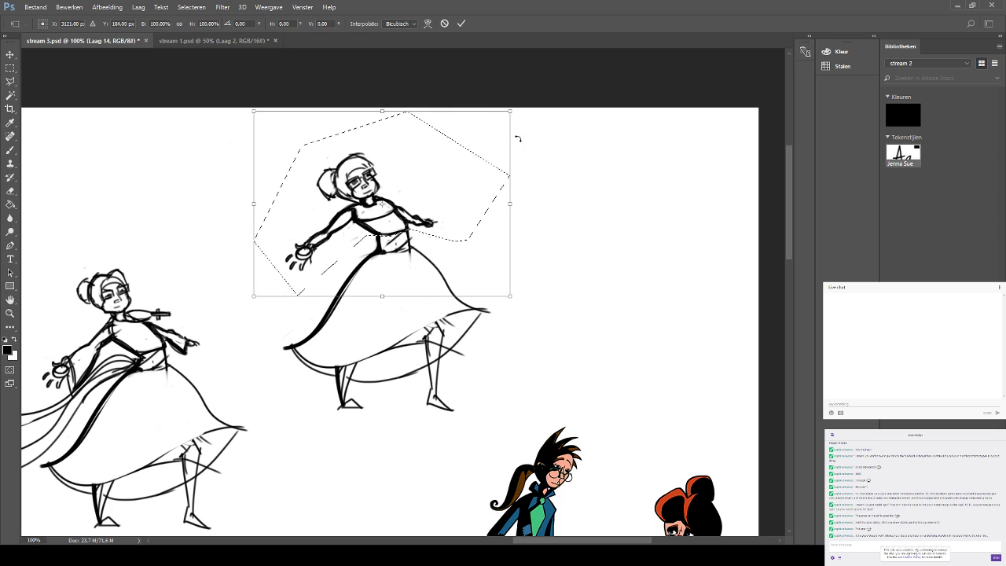
drag(522, 118, 534, 128)
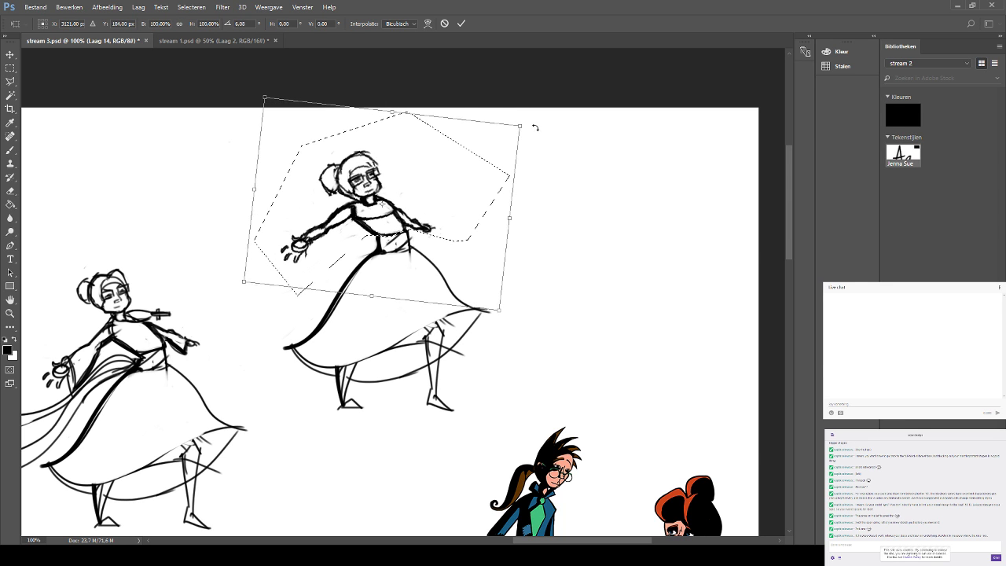
drag(388, 221, 392, 222)
key(Return)
key(ctrl+d)
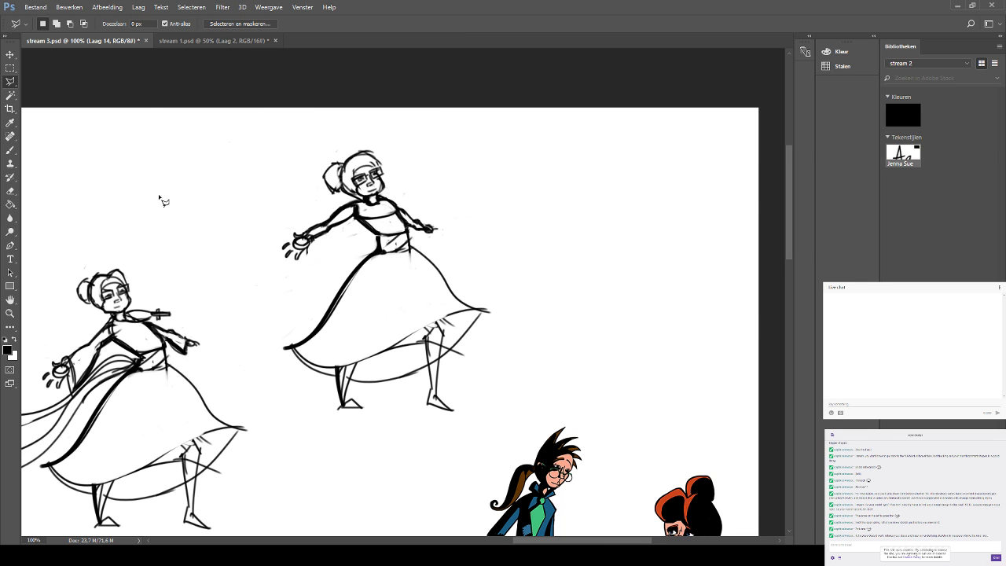
Redraw the front contour of the bodice and waist with a thicker black line, erasing stray marks where it meets the skirt.
click(10, 150)
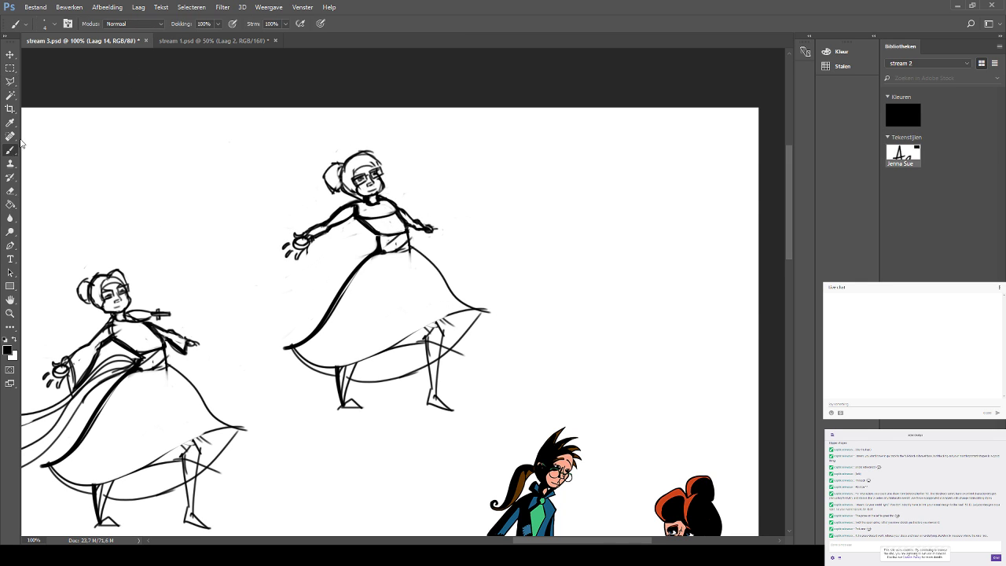
mouse_move(374, 233)
mouse_down()
mouse_move(385, 259)
mouse_move(382, 247)
mouse_up()
key(ctrl+z)
key(ctrl+z)
mouse_move(397, 207)
mouse_down()
mouse_move(409, 252)
mouse_move(405, 240)
mouse_move(438, 282)
mouse_up()
key(ctrl+z)
click(11, 191)
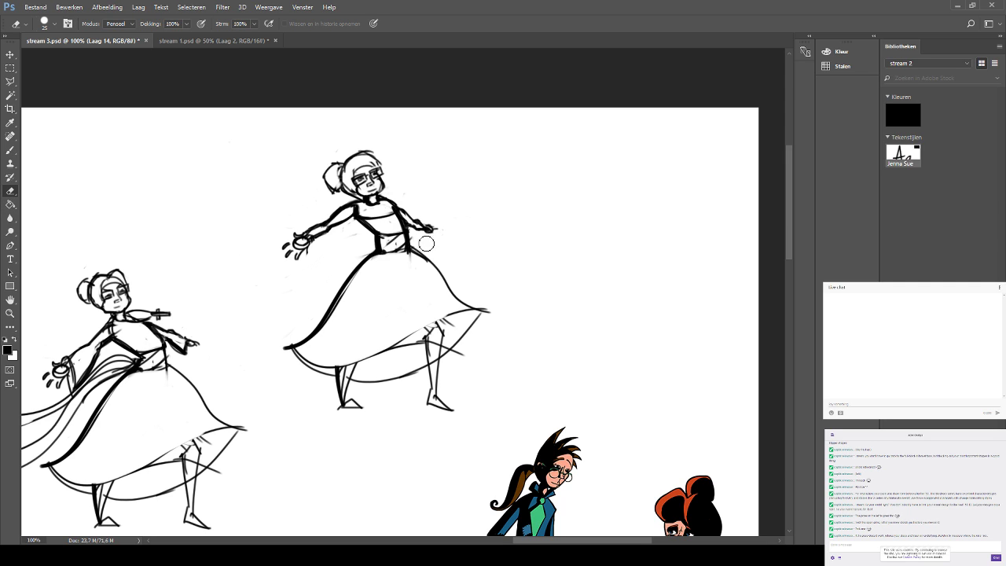
drag(437, 258, 421, 250)
click(11, 149)
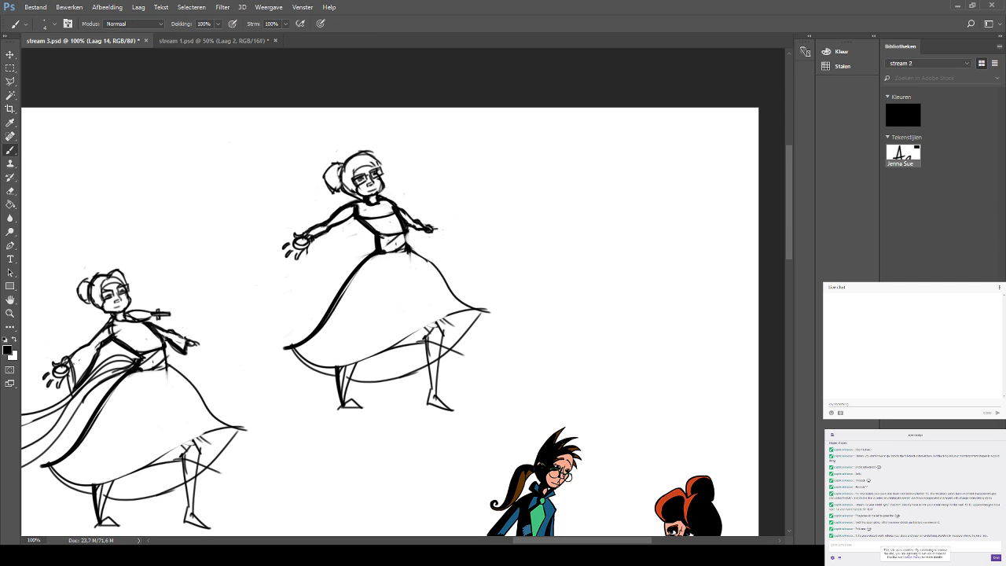
drag(407, 236, 409, 252)
Try sketching short, wavy sash ribbons flowing out from both sides of the copied figure's waist.
drag(467, 229, 484, 184)
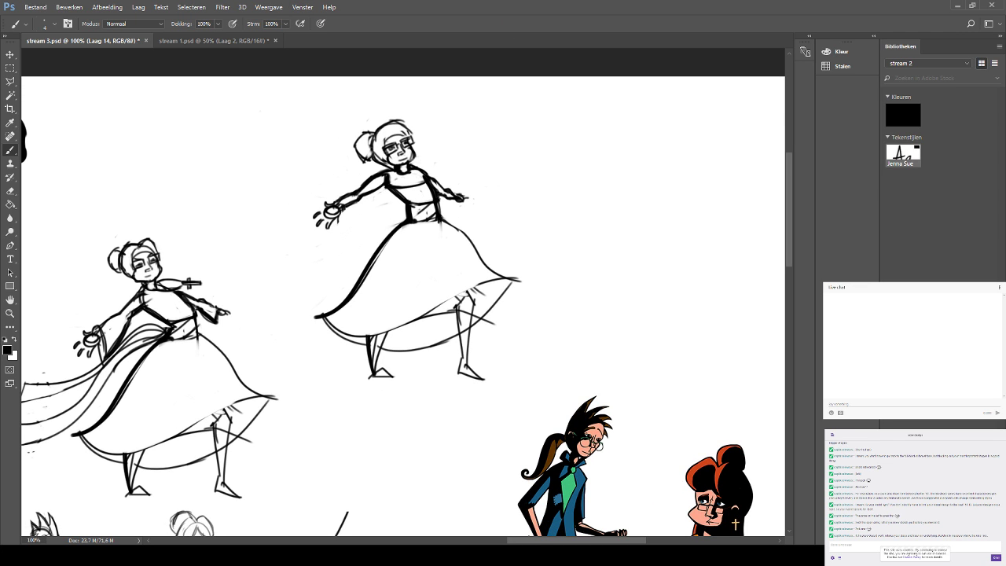
drag(370, 206, 365, 228)
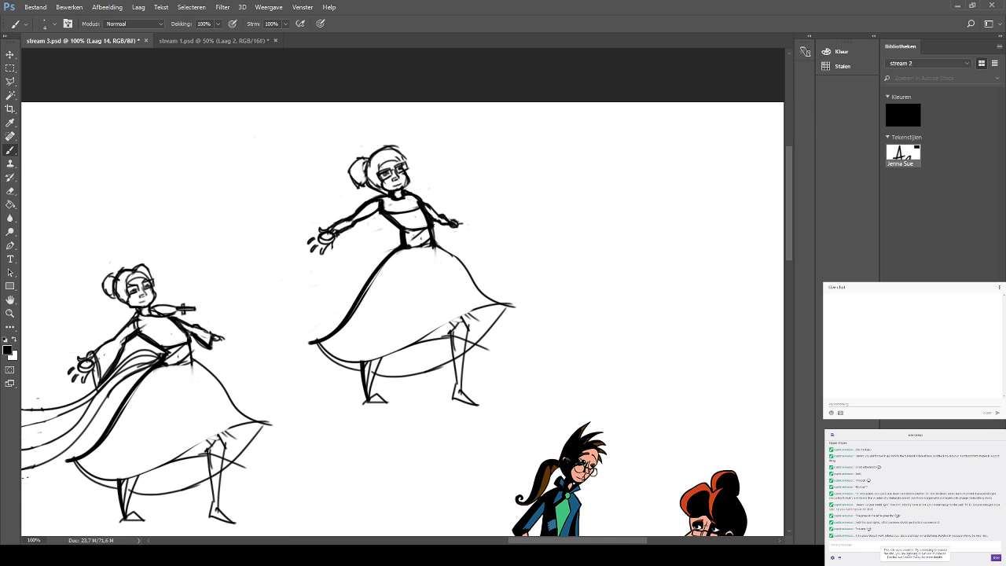
mouse_move(433, 232)
mouse_down()
mouse_move(449, 175)
mouse_move(395, 124)
mouse_up()
mouse_move(394, 200)
mouse_down()
mouse_move(415, 124)
mouse_move(412, 188)
mouse_up()
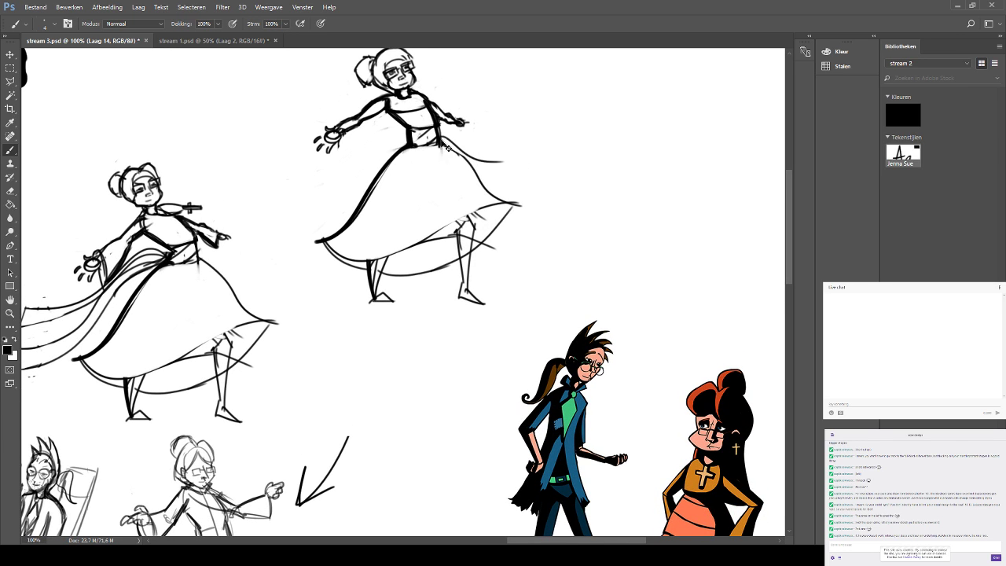
drag(445, 144, 520, 138)
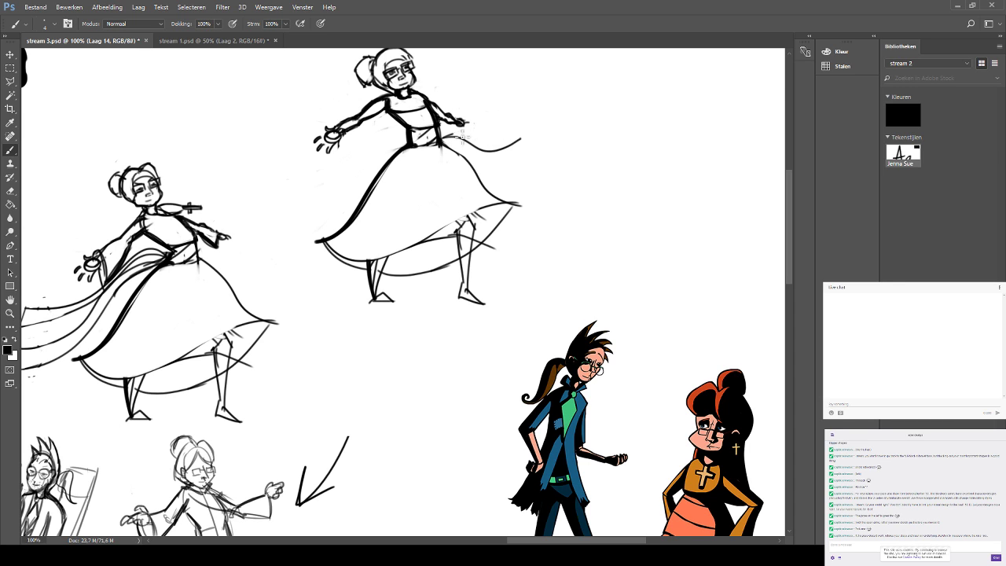
mouse_move(454, 135)
mouse_down()
mouse_move(538, 109)
mouse_move(522, 142)
mouse_up()
mouse_move(404, 148)
mouse_down()
mouse_move(350, 177)
mouse_move(325, 169)
mouse_move(334, 157)
mouse_move(349, 163)
mouse_move(398, 146)
mouse_up()
key(ctrl+z)
mouse_move(341, 173)
mouse_down()
mouse_move(391, 135)
mouse_move(403, 142)
mouse_up()
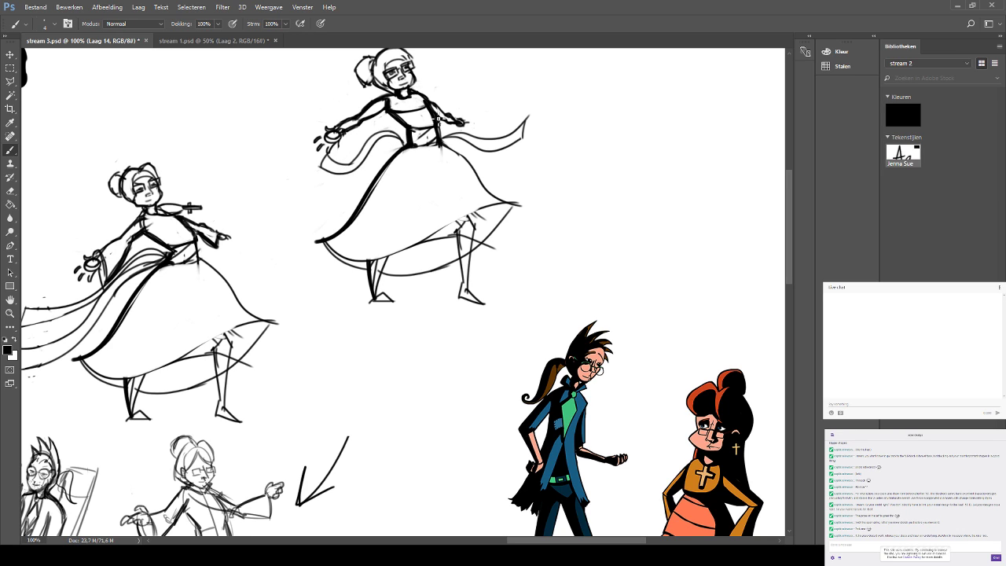
drag(527, 160, 530, 201)
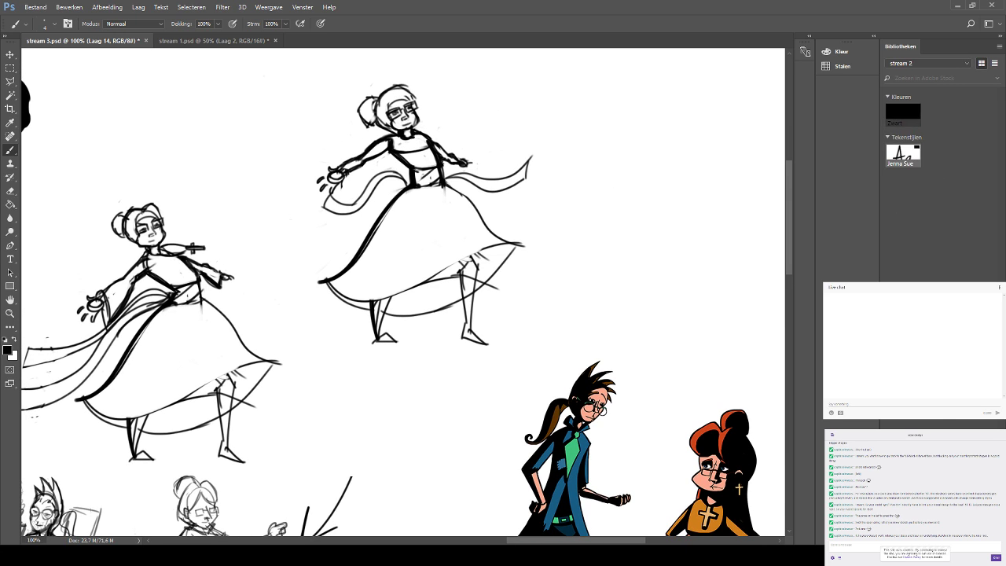
Undo the ribbon strokes on both sides of the copied figure's waist.
key(ctrl+z)
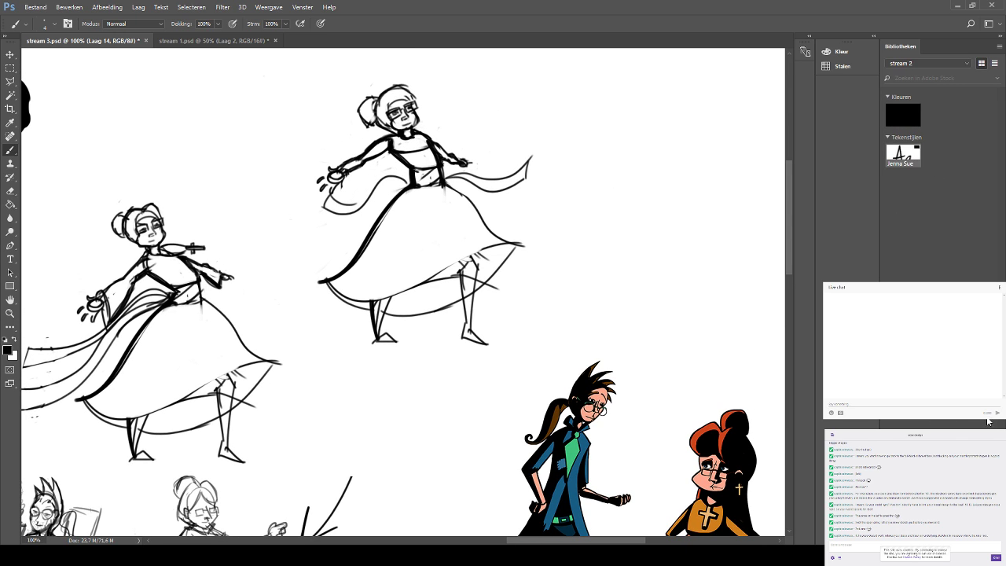
key(ctrl+z)
key(ctrl+z)
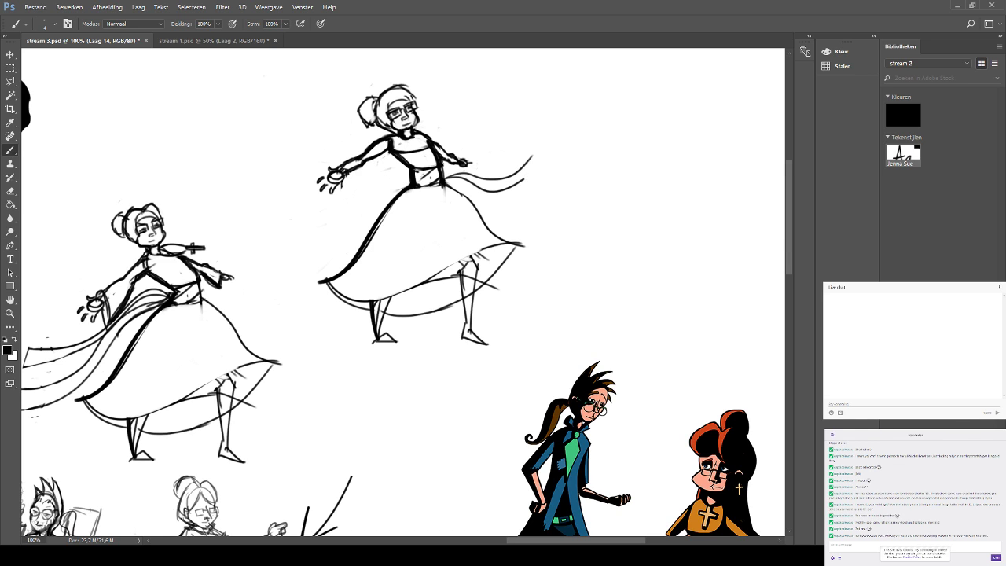
key(ctrl+z)
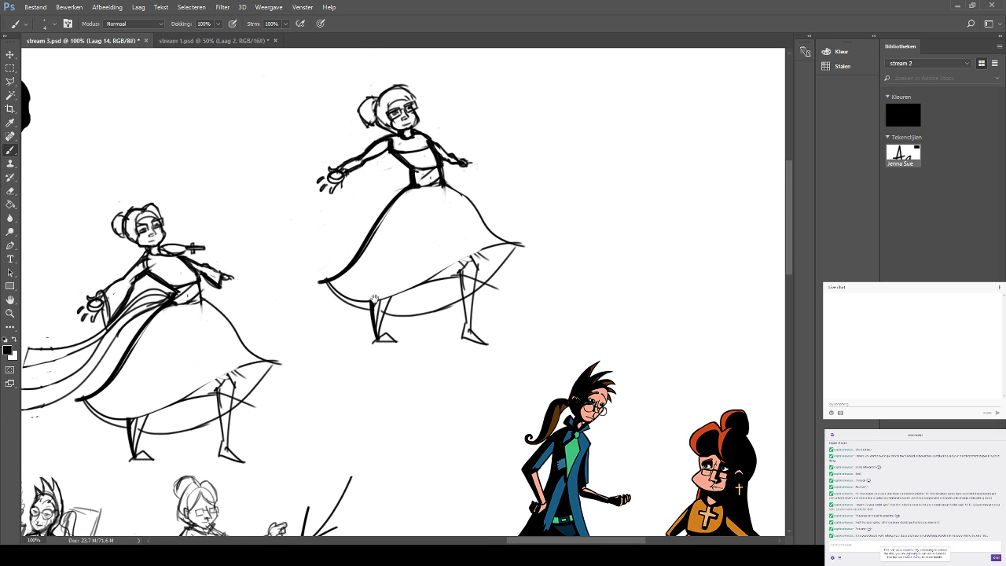
Reinforce the contours of the copied figure's lower legs beneath the skirt hem with darker black strokes.
mouse_move(375, 299)
mouse_down()
mouse_move(389, 177)
mouse_move(361, 215)
mouse_move(410, 224)
mouse_up()
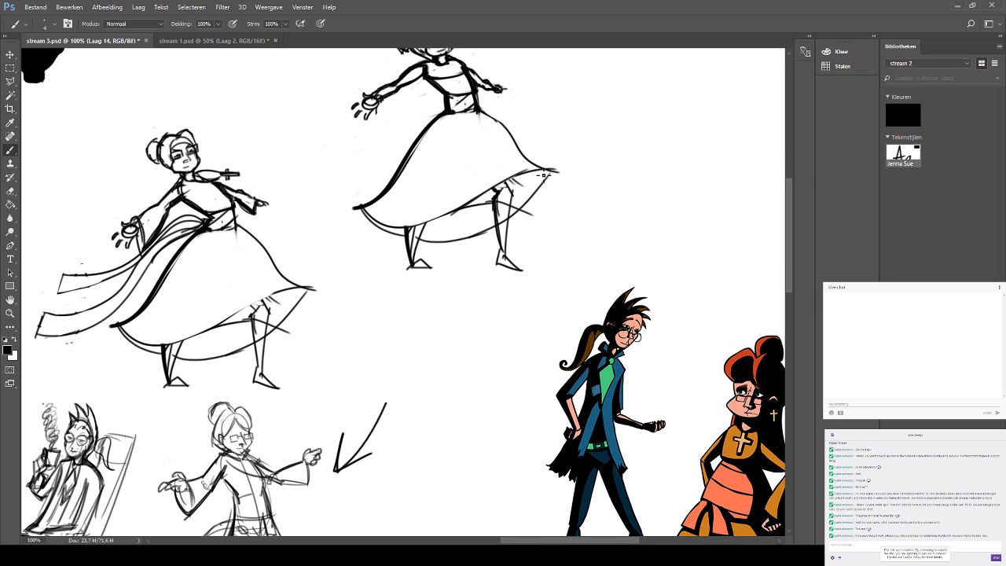
drag(543, 175, 516, 281)
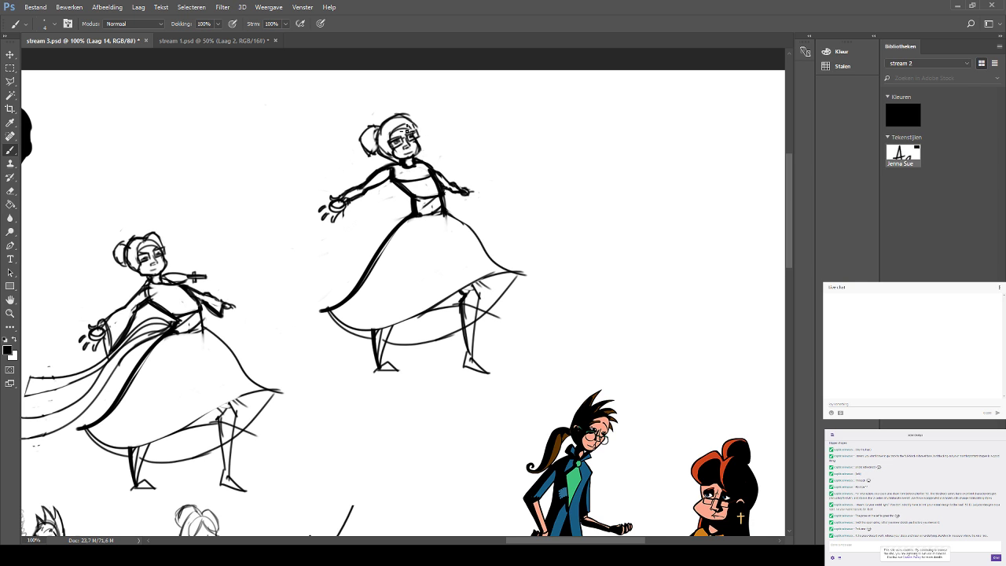
drag(538, 172, 559, 124)
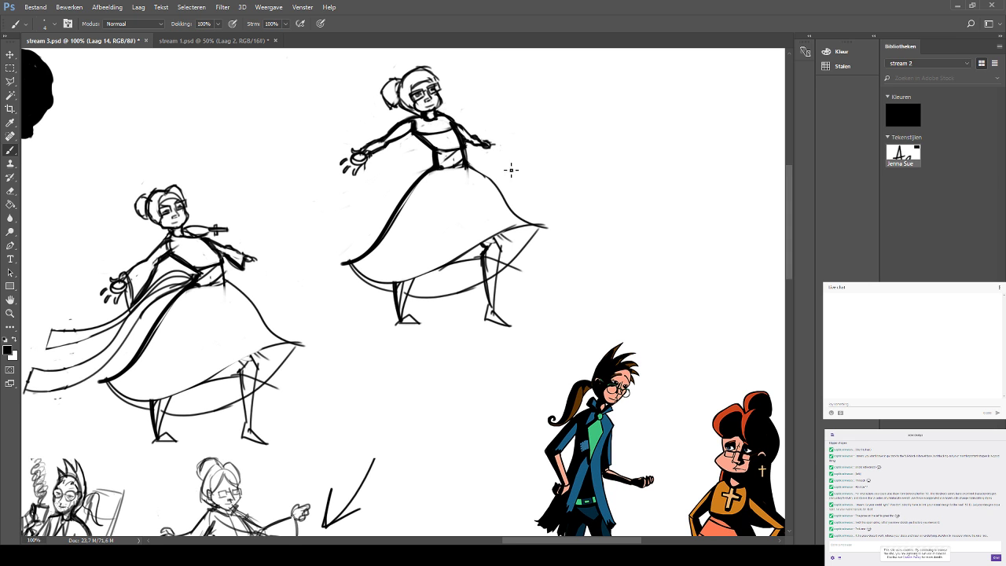
mouse_move(431, 243)
mouse_down()
mouse_move(480, 96)
mouse_move(400, 194)
mouse_up()
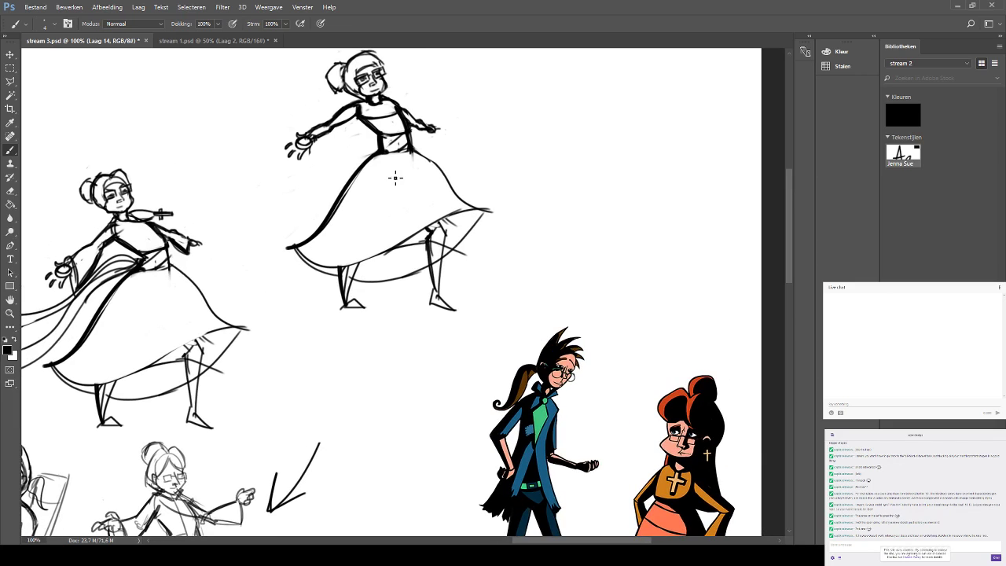
drag(393, 154, 343, 270)
key(ctrl+z)
drag(330, 197, 378, 153)
key(ctrl+z)
Sketch a wavy sash ribbon with a squared-off end, streaming back from the copied figure's waist along the thick skirt contour.
scroll(280, 358, down, 5)
mouse_move(340, 374)
mouse_down()
mouse_move(485, 204)
mouse_move(528, 81)
mouse_up()
scroll(507, 171, down, 3)
mouse_move(506, 160)
mouse_down()
mouse_move(420, 351)
mouse_move(390, 392)
mouse_up()
drag(435, 184, 371, 209)
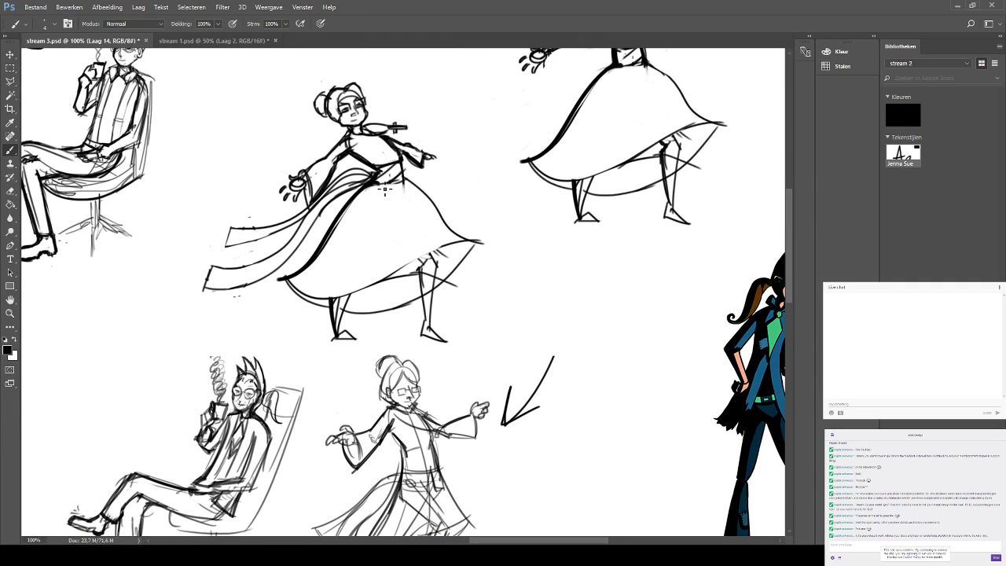
drag(533, 130, 414, 238)
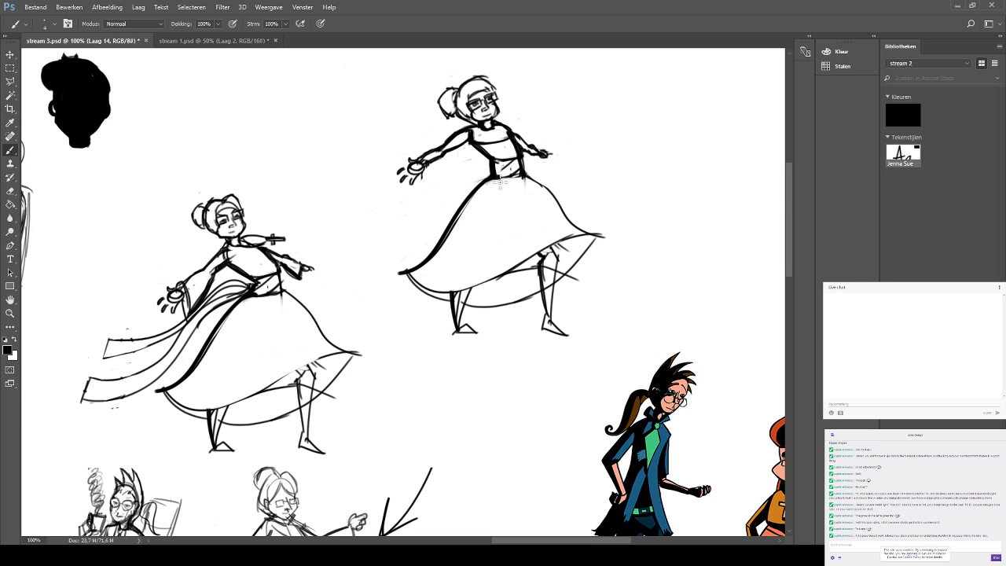
mouse_move(499, 183)
mouse_down()
mouse_move(446, 201)
mouse_move(490, 185)
mouse_move(374, 248)
mouse_move(371, 267)
mouse_move(389, 267)
mouse_move(367, 275)
mouse_move(472, 191)
mouse_move(499, 185)
mouse_move(356, 277)
mouse_up()
key(ctrl+z)
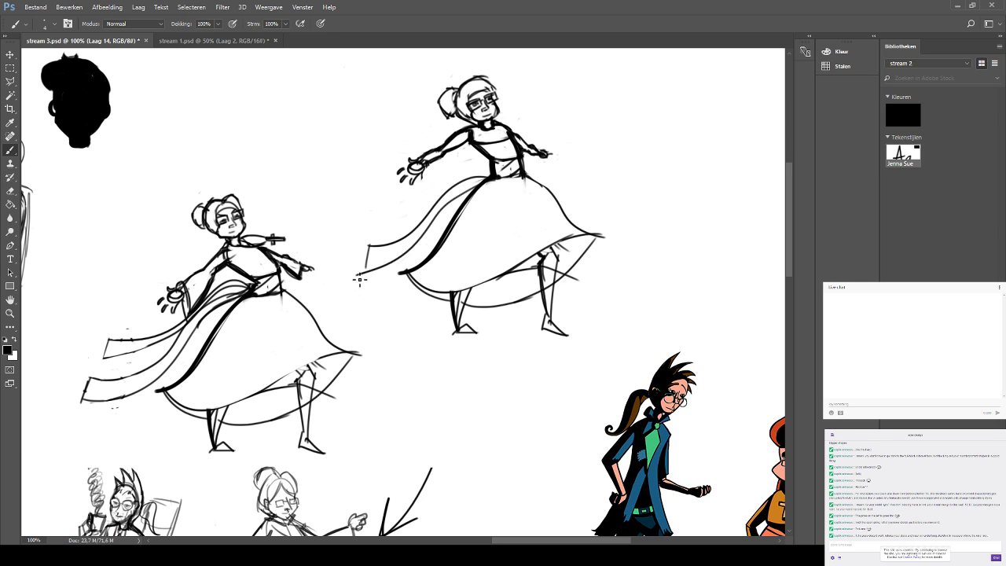
key(ctrl+z)
drag(498, 178, 352, 281)
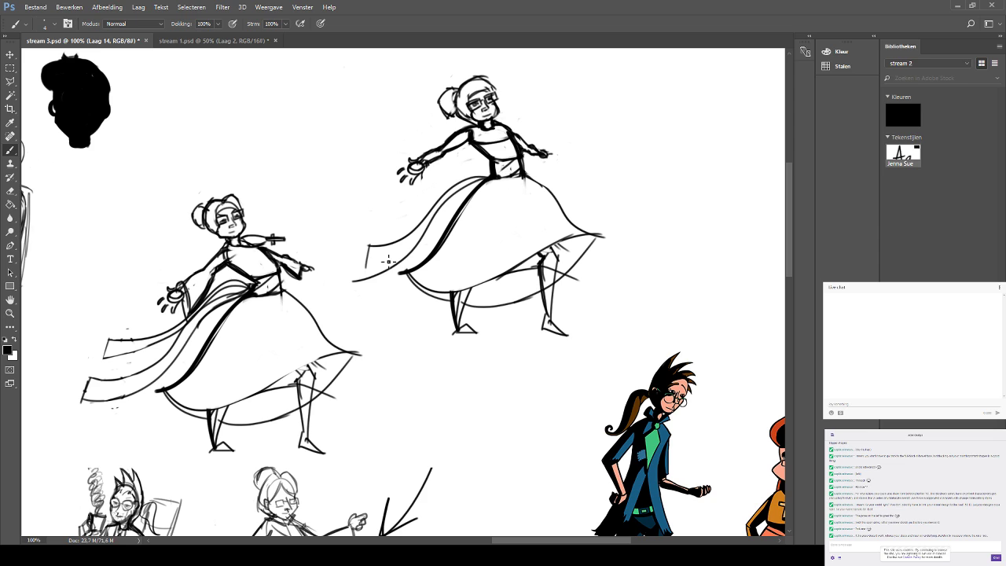
key(ctrl+z)
drag(368, 246, 363, 279)
Sketch a second, longer ribbon above the first from the waist and erase the overshooting line at the first ribbon's end.
mouse_move(495, 180)
mouse_down()
mouse_move(470, 175)
mouse_move(343, 234)
mouse_up()
key(ctrl+z)
mouse_move(489, 175)
mouse_down()
mouse_move(428, 189)
mouse_move(320, 230)
mouse_move(326, 237)
mouse_move(333, 225)
mouse_move(327, 251)
mouse_up()
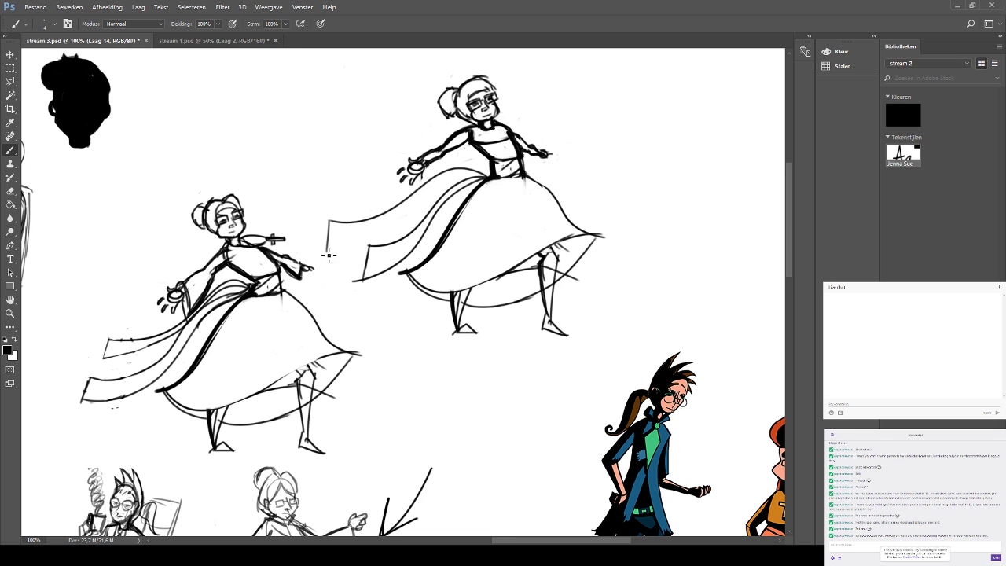
mouse_move(489, 180)
mouse_down()
mouse_move(423, 196)
mouse_move(308, 259)
mouse_up()
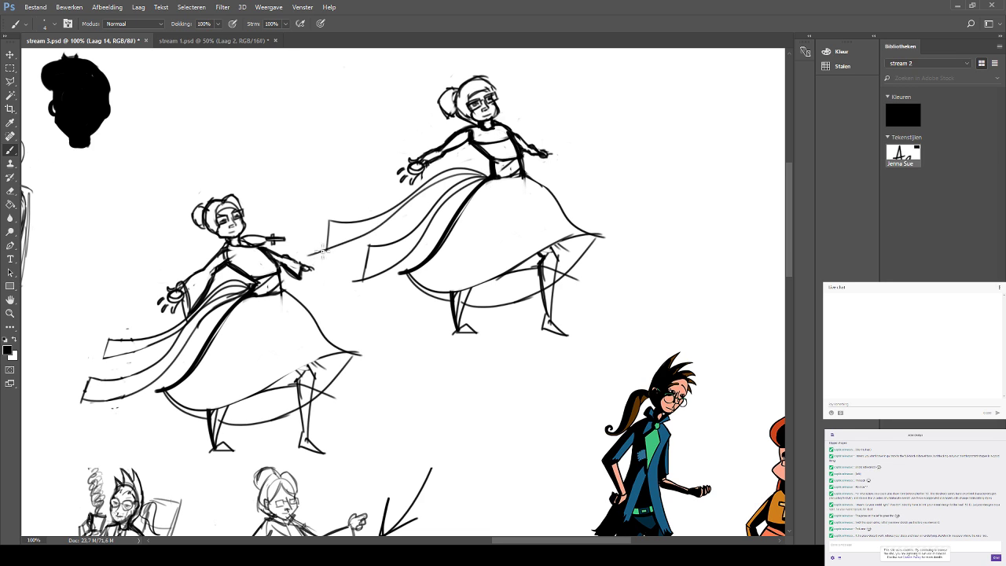
key(ctrl+z)
drag(488, 176, 303, 263)
key(ctrl+z)
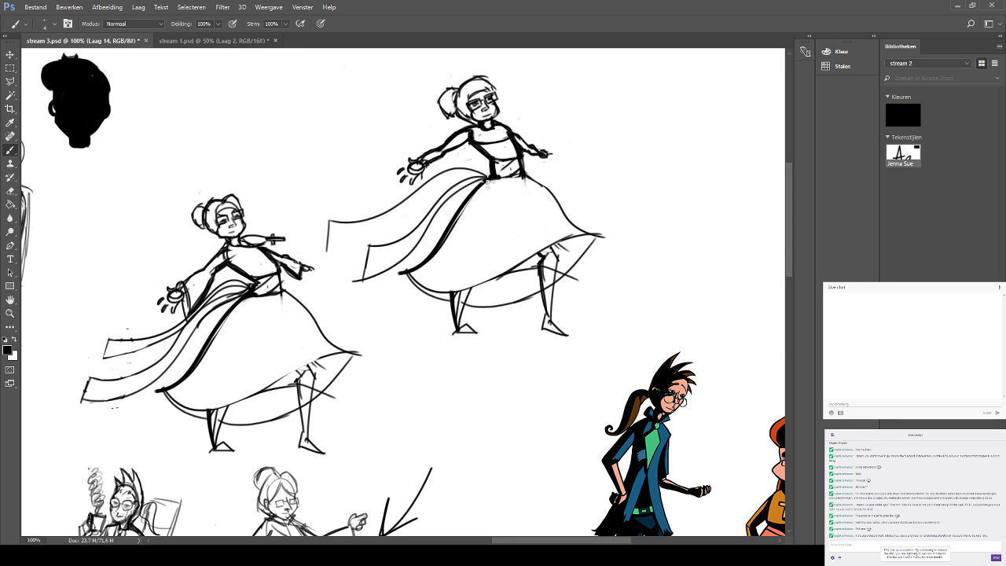
mouse_move(487, 176)
mouse_down()
mouse_move(330, 256)
mouse_move(378, 246)
mouse_move(327, 259)
mouse_move(481, 188)
mouse_up()
key(ctrl+z)
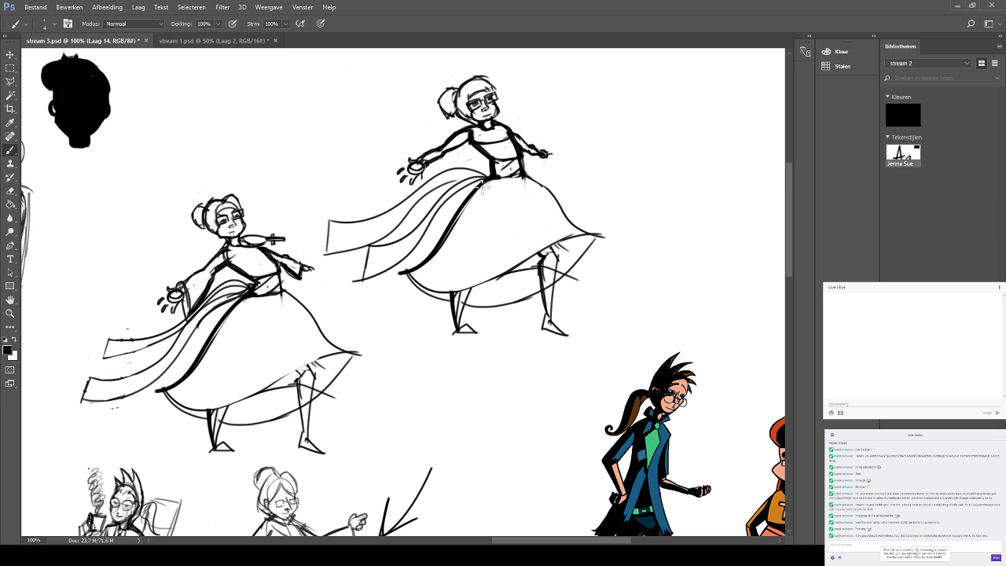
key(ctrl+z)
mouse_move(328, 248)
mouse_down()
mouse_move(448, 183)
mouse_move(495, 180)
mouse_up()
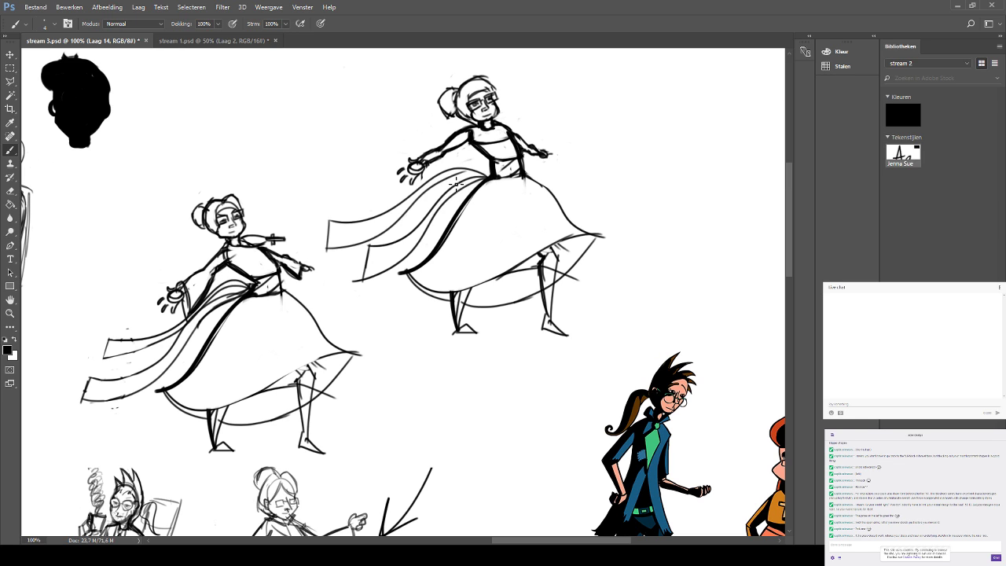
key(ctrl+z)
drag(339, 252, 495, 181)
key(ctrl+z)
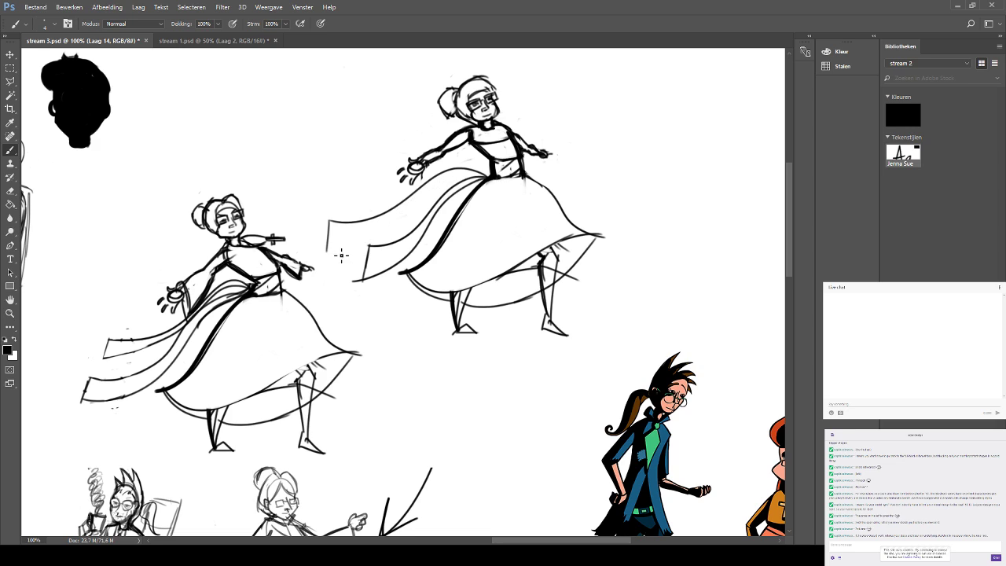
mouse_move(329, 248)
mouse_down()
mouse_move(484, 178)
mouse_move(436, 196)
mouse_move(385, 242)
mouse_move(323, 266)
mouse_move(453, 183)
mouse_move(490, 174)
mouse_up()
key(ctrl+z)
key(ctrl+z)
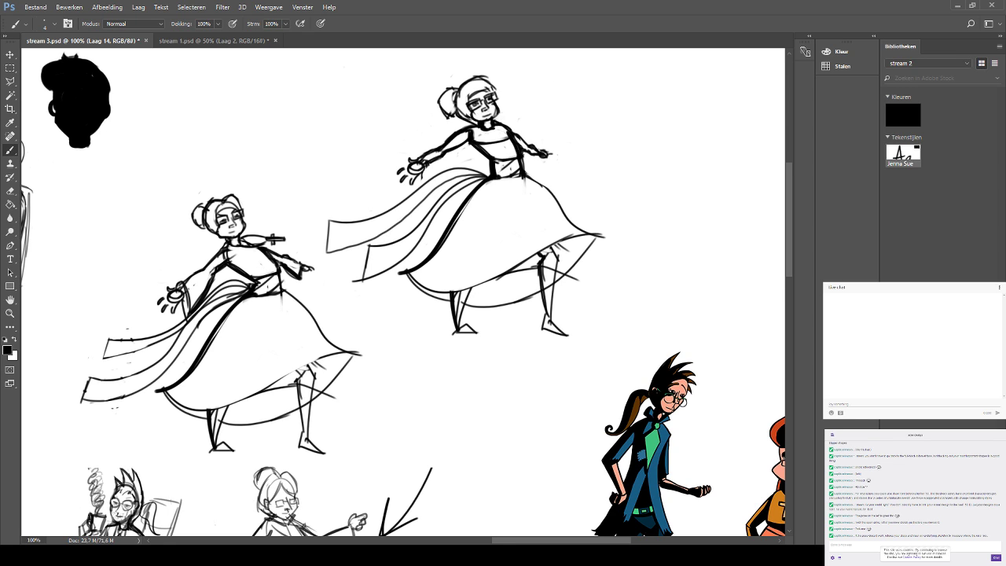
click(10, 190)
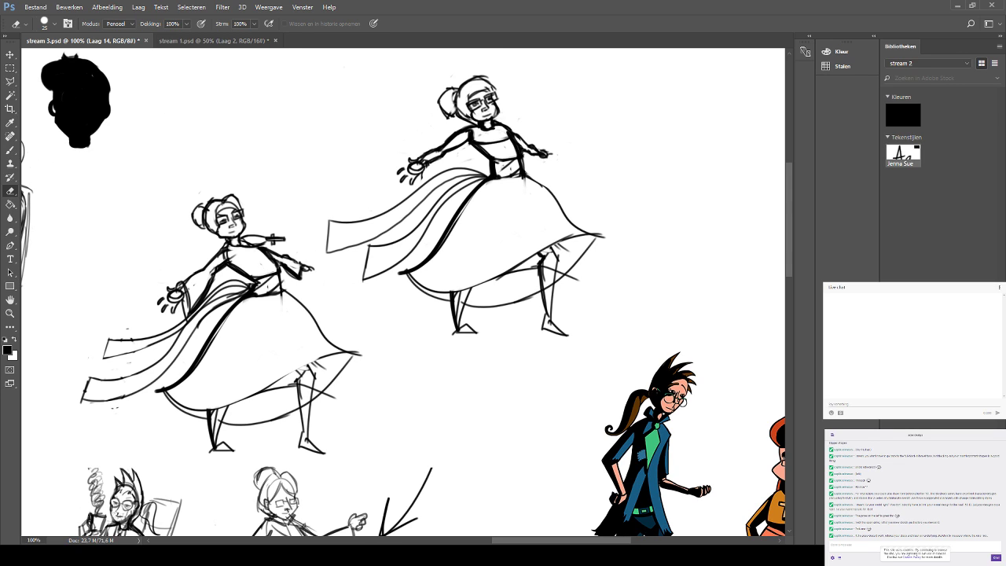
click(10, 149)
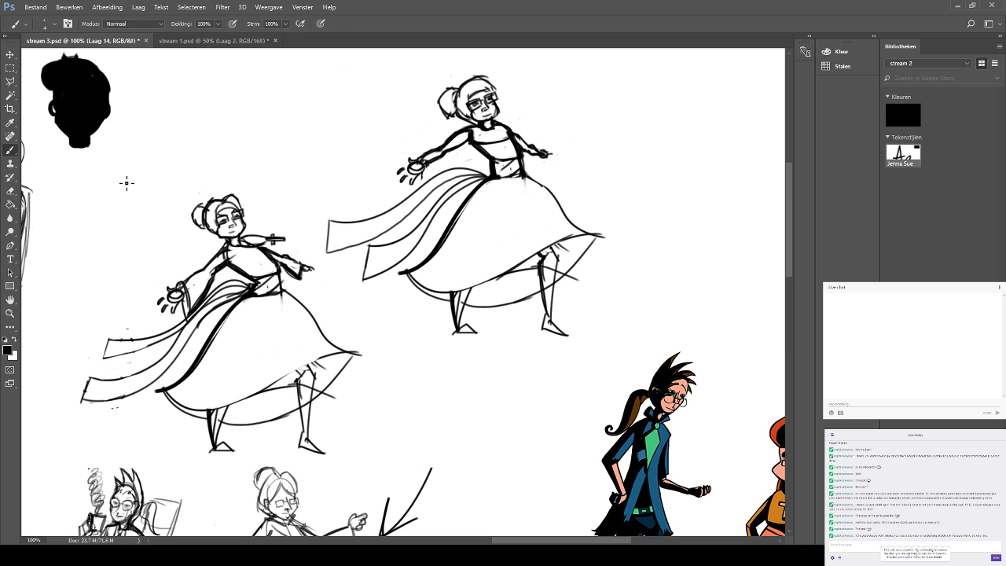
Try drawing pairs of curved fold lines running down the copied figure's skirt from the waist to the hem.
mouse_move(479, 285)
mouse_down()
mouse_move(458, 230)
mouse_move(463, 103)
mouse_move(388, 351)
mouse_move(384, 341)
mouse_up()
drag(351, 303, 375, 241)
key(ctrl+z)
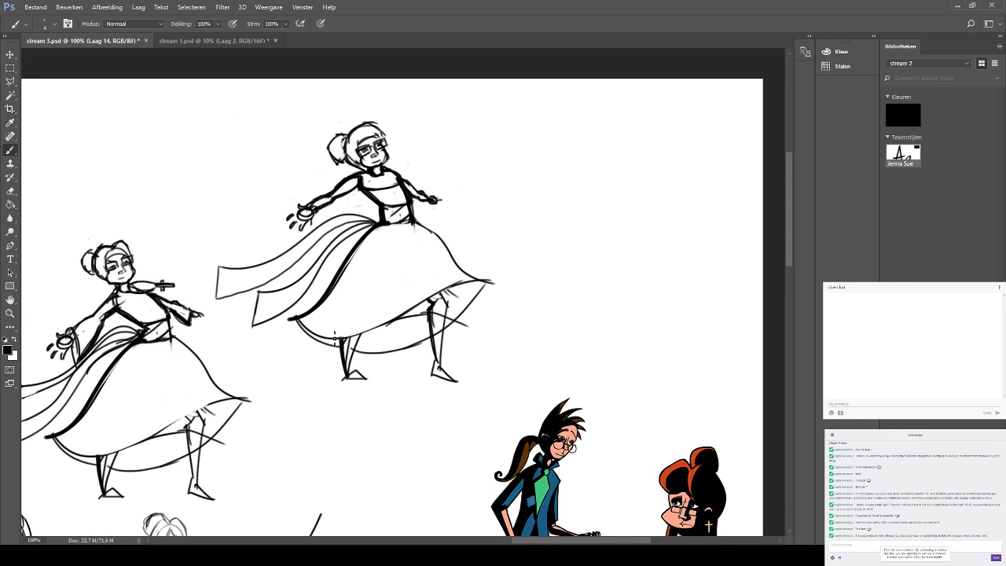
mouse_move(330, 339)
mouse_down()
mouse_move(378, 259)
mouse_move(350, 279)
mouse_up()
key(ctrl+z)
key(ctrl+z)
key(ctrl+z)
key(ctrl+z)
drag(396, 231, 320, 344)
key(ctrl+z)
key(ctrl+z)
mouse_move(395, 230)
mouse_down()
mouse_move(366, 260)
mouse_move(321, 343)
mouse_up()
key(ctrl+z)
key(ctrl+z)
drag(393, 230, 335, 333)
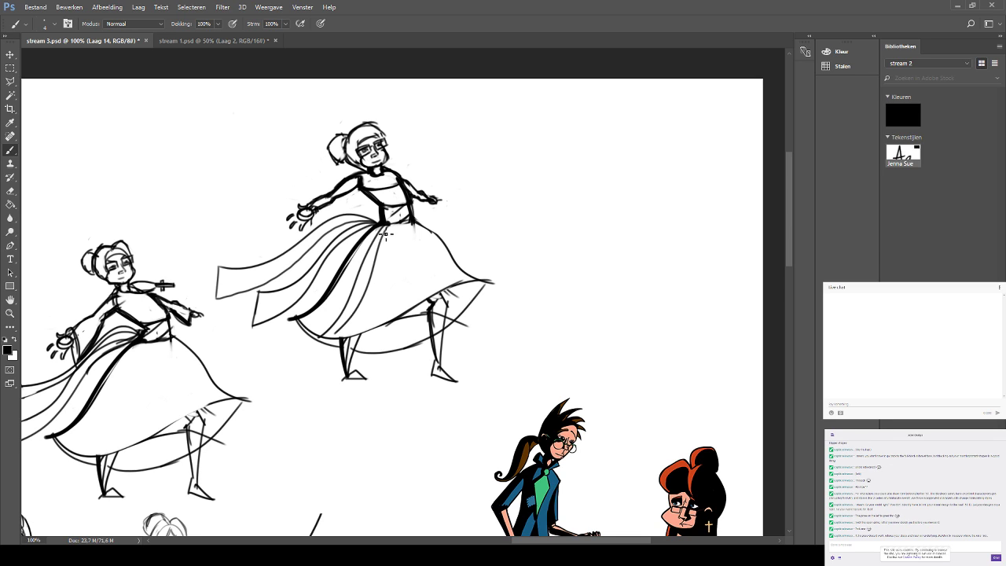
key(ctrl+z)
drag(392, 225, 340, 329)
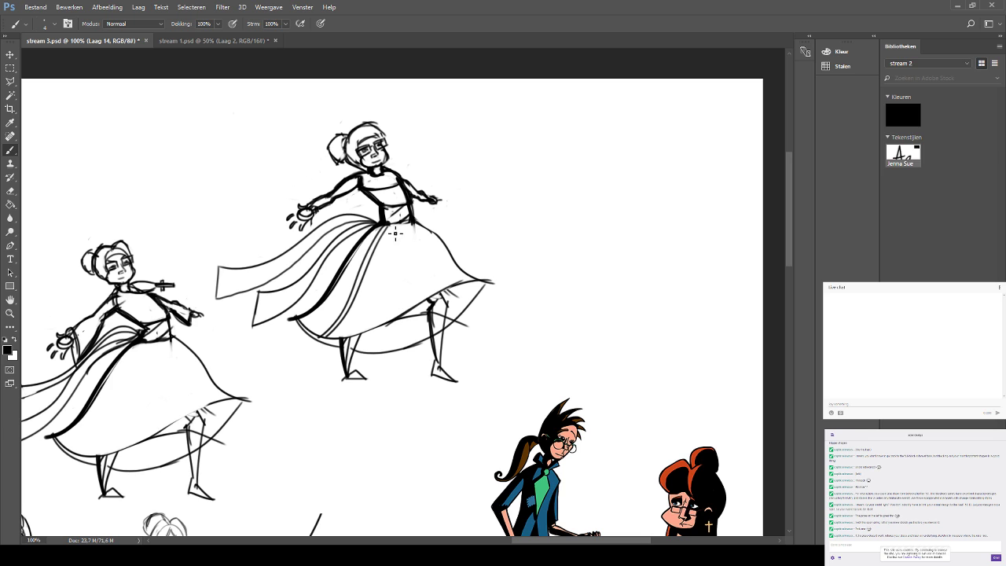
mouse_move(399, 230)
mouse_down()
mouse_move(391, 316)
mouse_move(400, 272)
mouse_move(405, 300)
mouse_move(445, 285)
mouse_up()
mouse_move(405, 223)
mouse_down()
mouse_move(451, 286)
mouse_move(535, 232)
mouse_up()
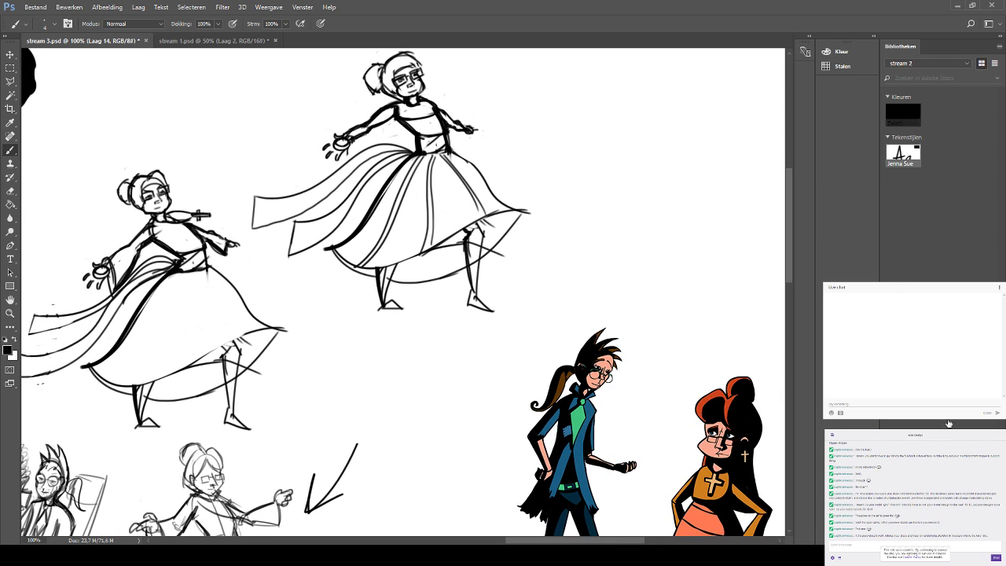
Undo the fold lines on the copied figure's skirt, keeping both sash ribbons.
key(ctrl+z)
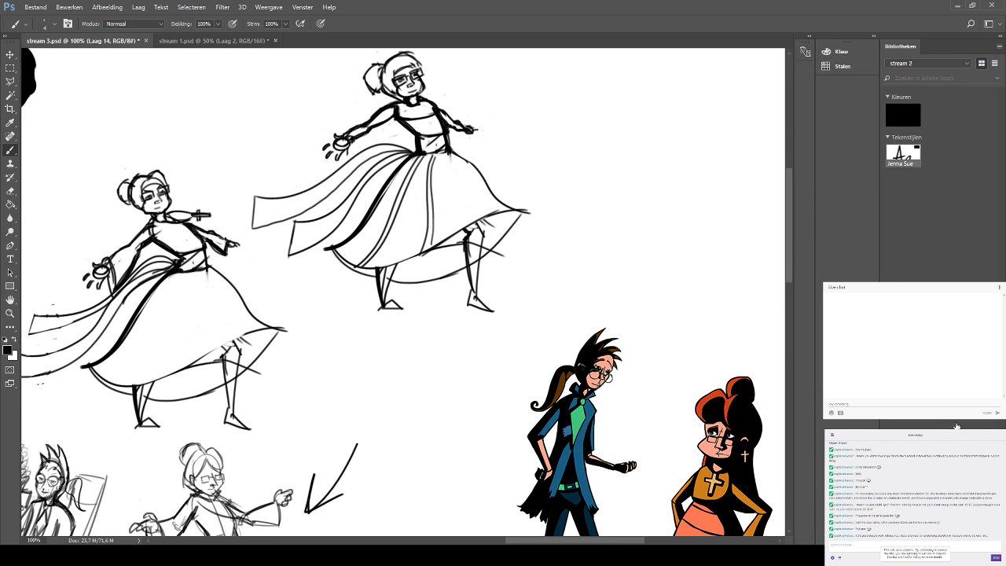
key(ctrl+alt+z)
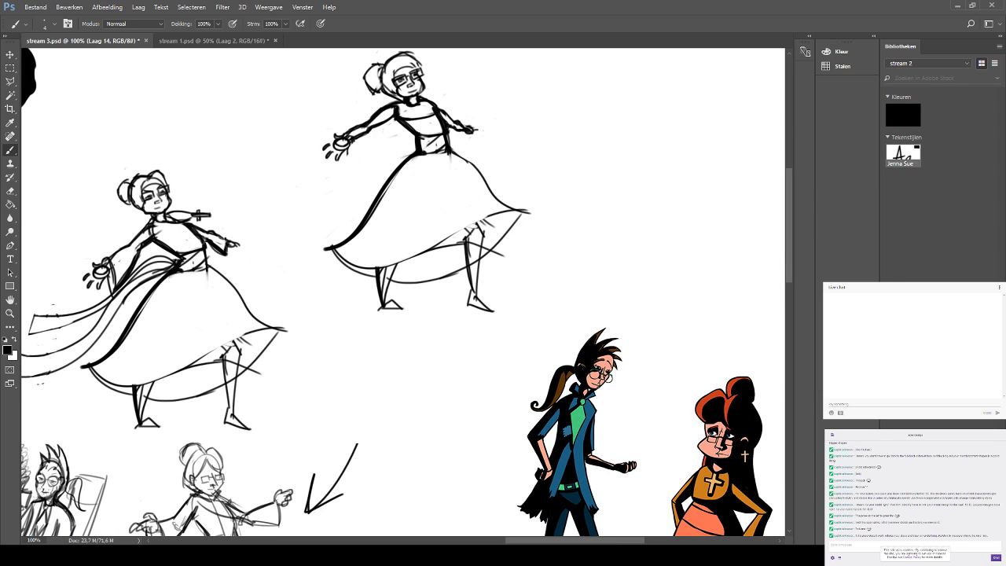
key(ctrl+alt+z)
key(ctrl+shift+z)
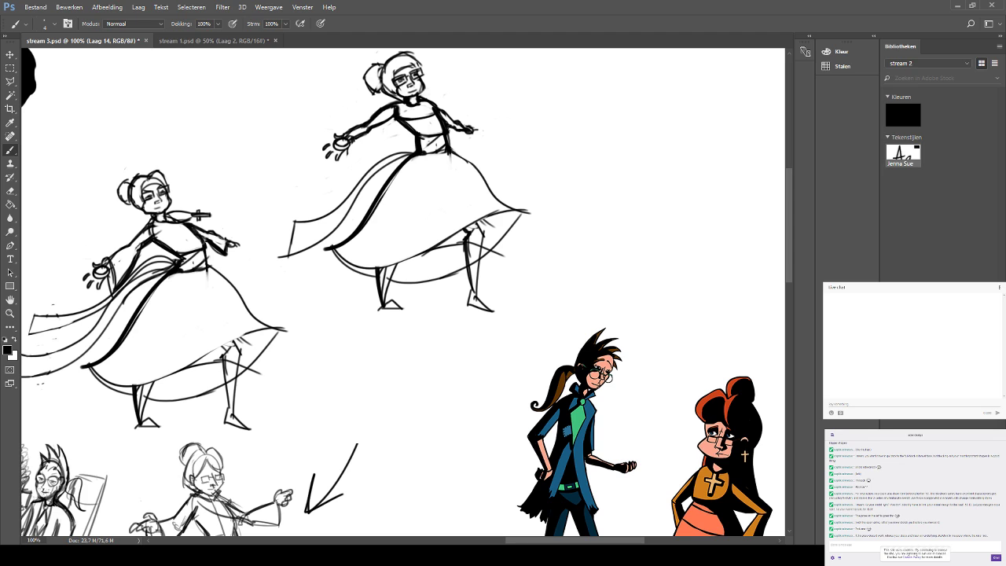
key(ctrl+shift+z)
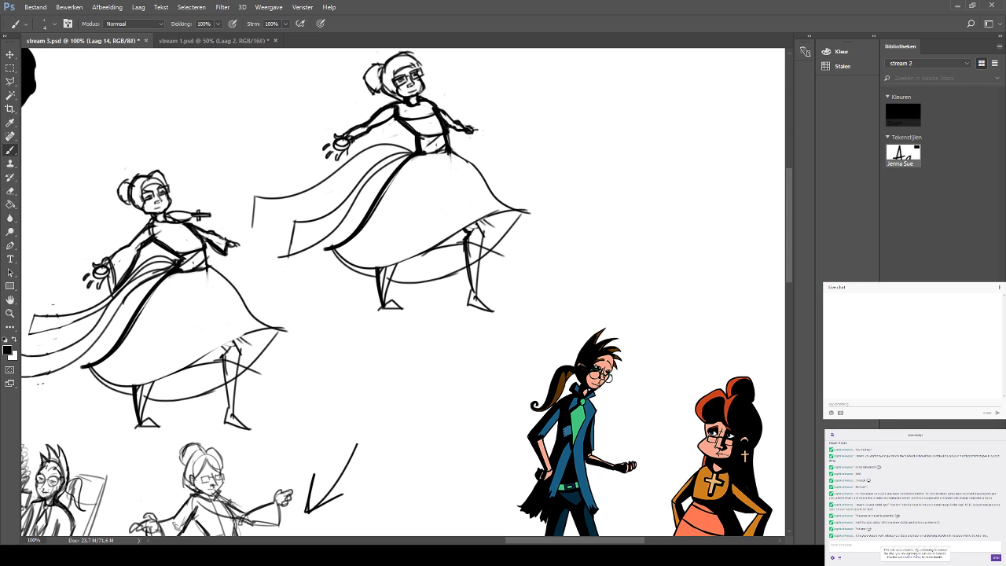
key(ctrl+shift+z)
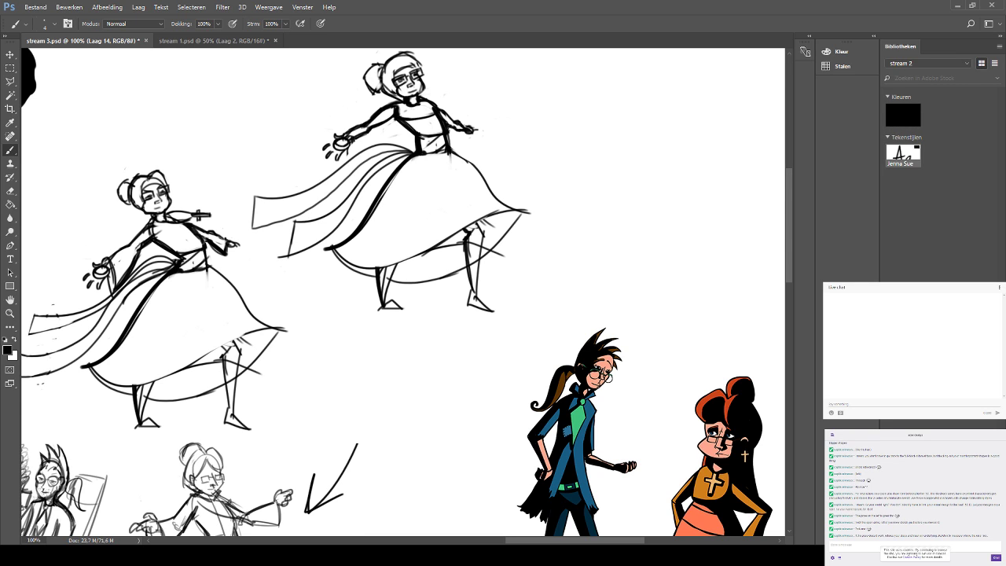
Draw heeled shoes over the simple triangular feet of the copied figure.
drag(560, 316, 561, 323)
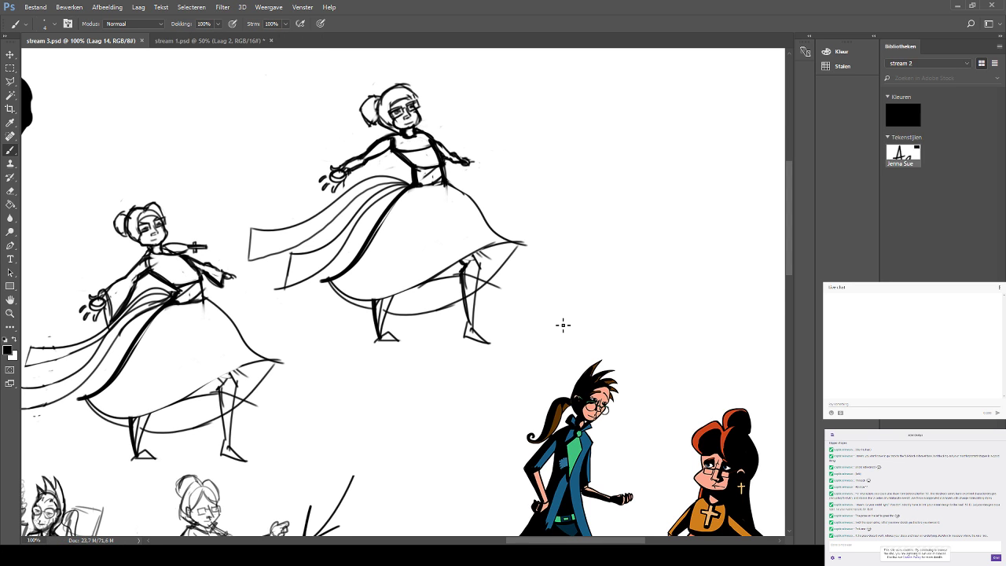
drag(495, 279, 517, 251)
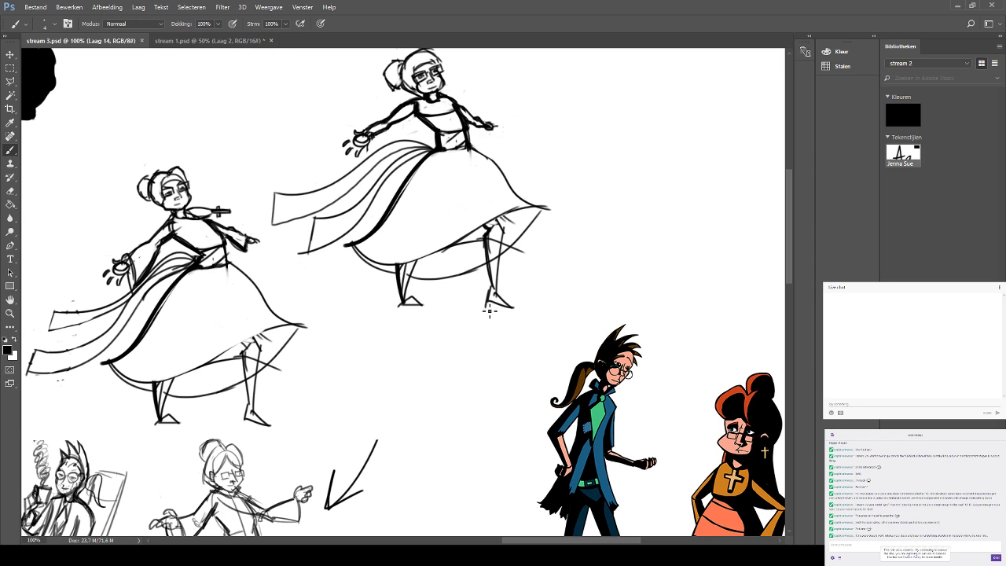
drag(489, 311, 493, 304)
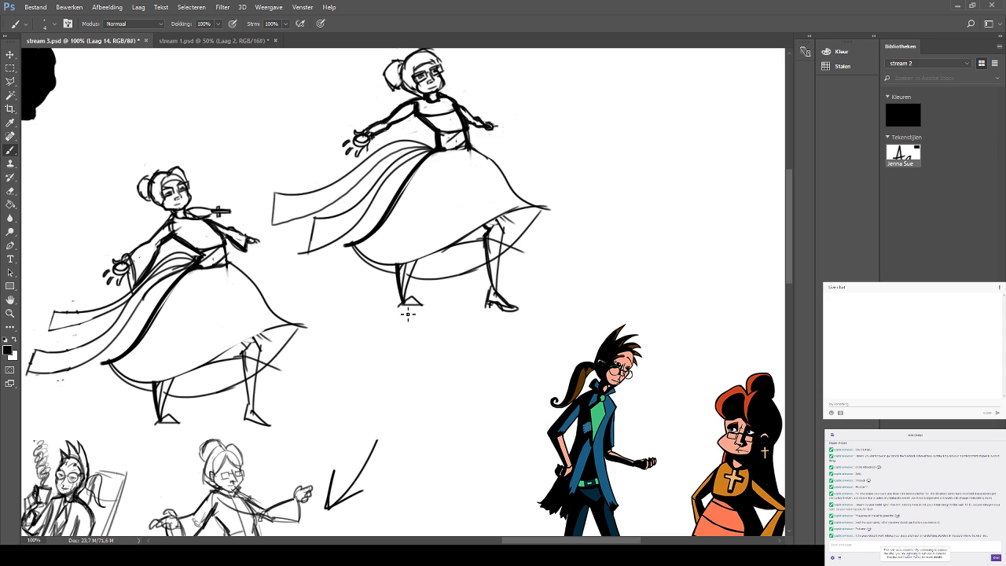
drag(407, 303, 436, 306)
Redraw the copied figure's lower legs beneath the hem with fuller calf contours and tapered ankles.
drag(482, 194, 469, 231)
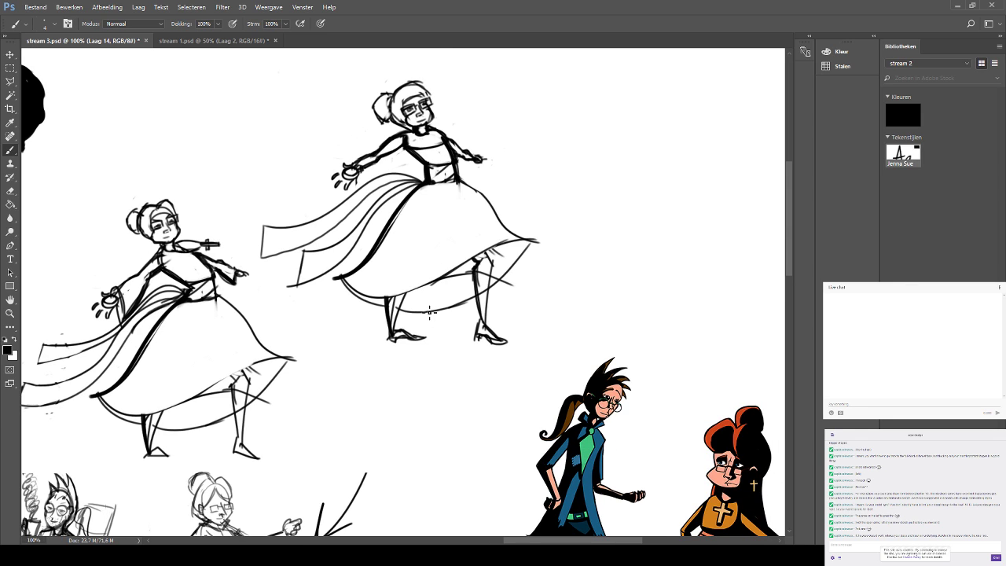
mouse_move(478, 275)
mouse_down()
mouse_move(470, 314)
mouse_move(491, 333)
mouse_up()
mouse_move(496, 291)
mouse_down()
mouse_move(487, 318)
mouse_move(509, 279)
mouse_move(495, 289)
mouse_up()
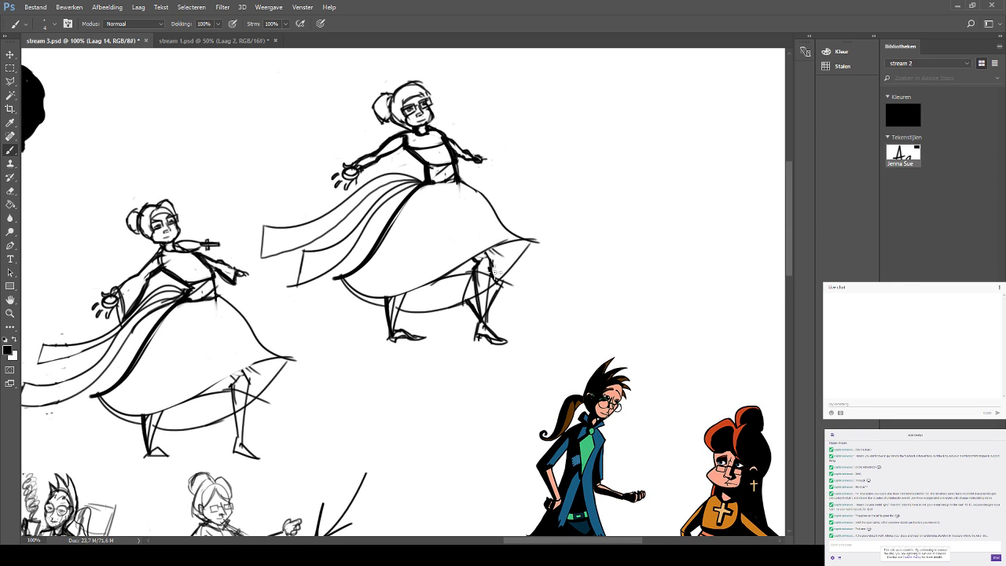
mouse_move(408, 311)
mouse_down()
mouse_move(396, 343)
mouse_move(412, 306)
mouse_move(379, 315)
mouse_move(400, 343)
mouse_move(385, 299)
mouse_move(401, 336)
mouse_up()
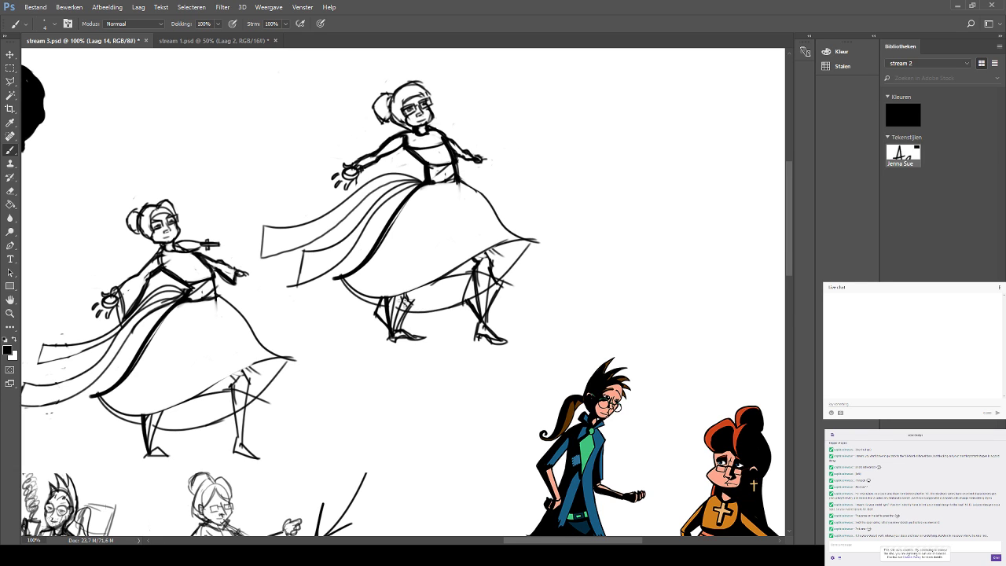
drag(471, 261, 482, 280)
drag(555, 166, 542, 208)
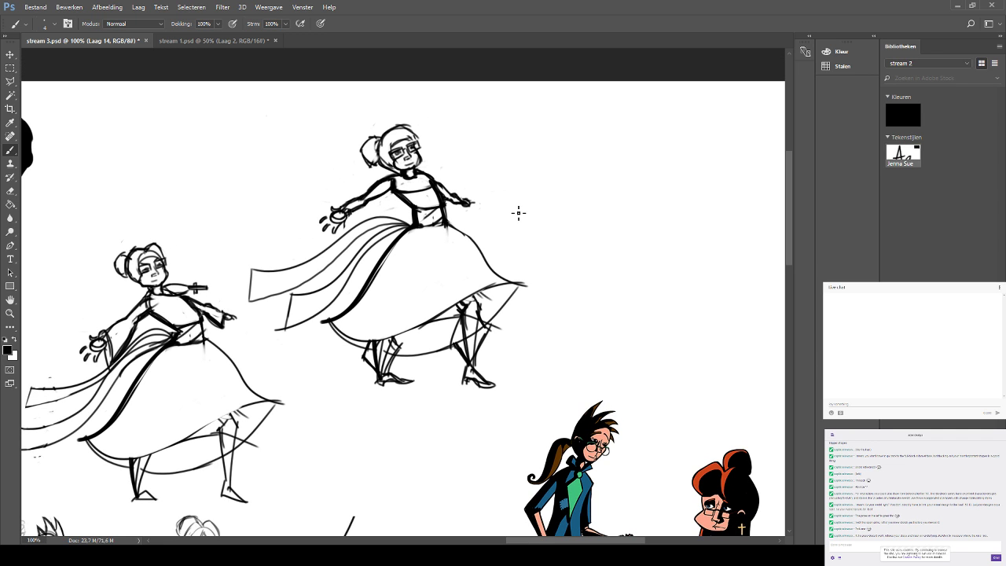
scroll(519, 213, down, 4)
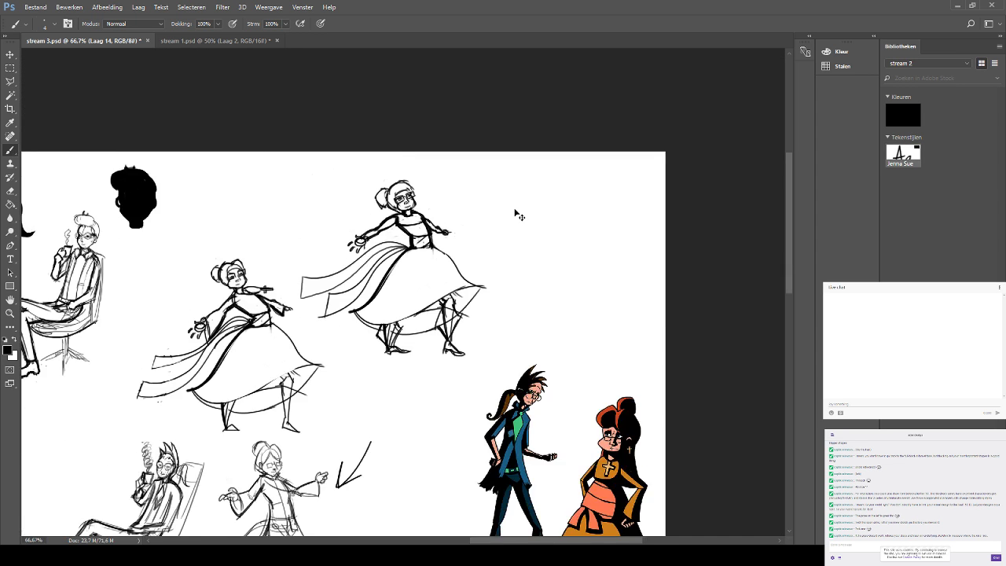
scroll(519, 215, up, 3)
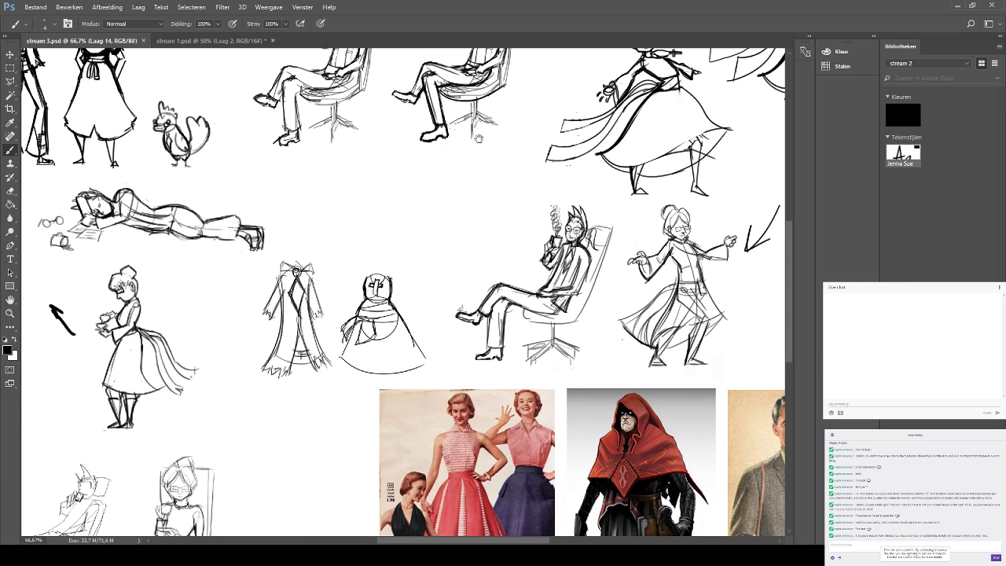
drag(742, 148, 355, 321)
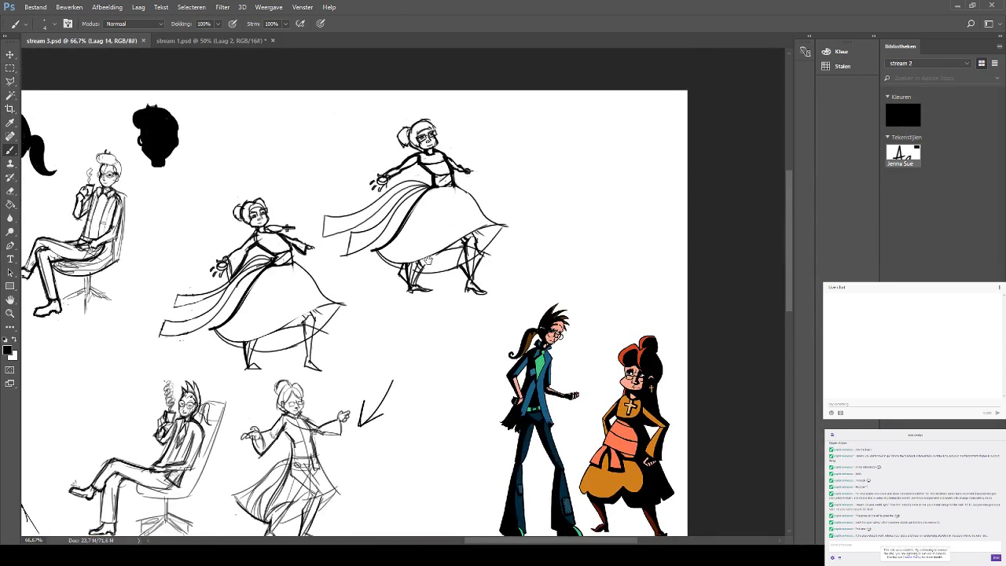
drag(406, 189, 528, 143)
drag(449, 199, 520, 206)
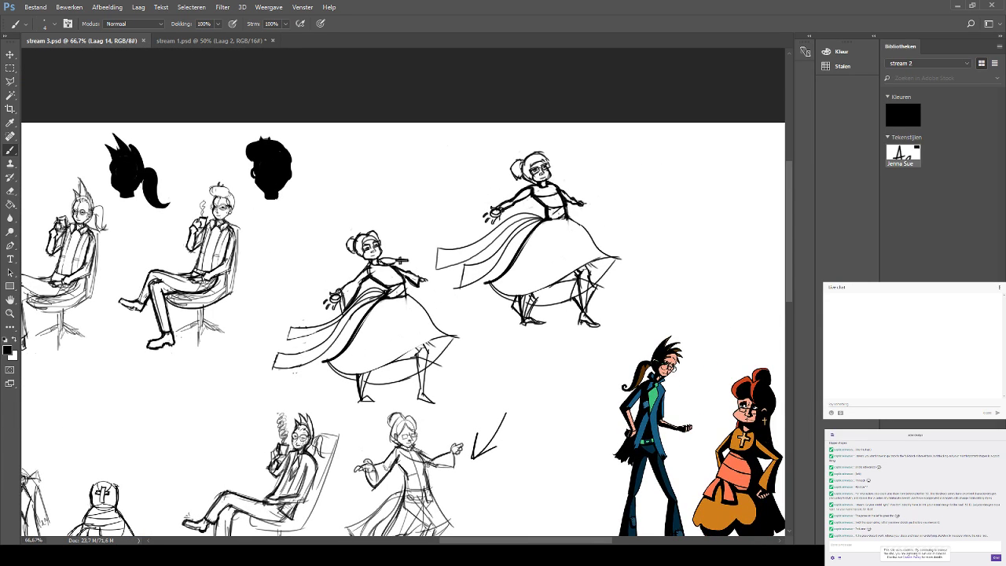